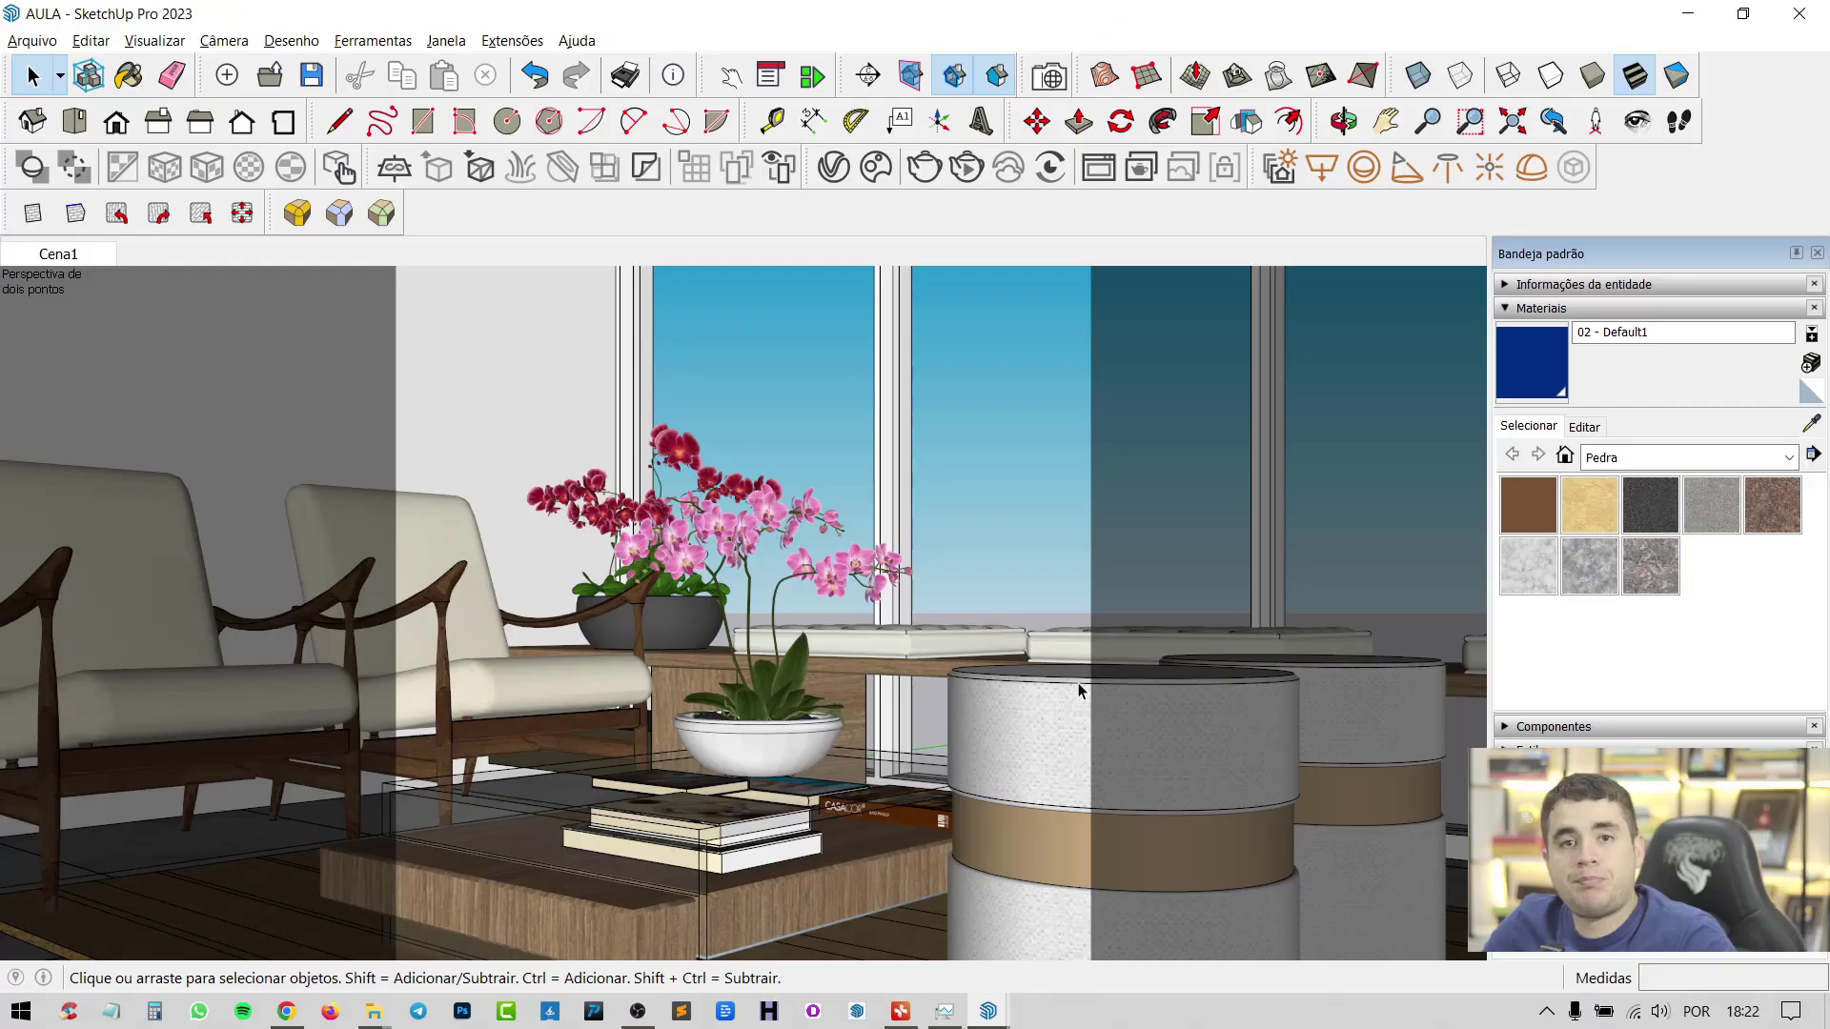
# Preview the granito image from the desktop and switch back to the AULA SketchUp model
pyautogui.moveTo(791, 537); pyautogui.dragTo(951, 785)
pyautogui.press('space')
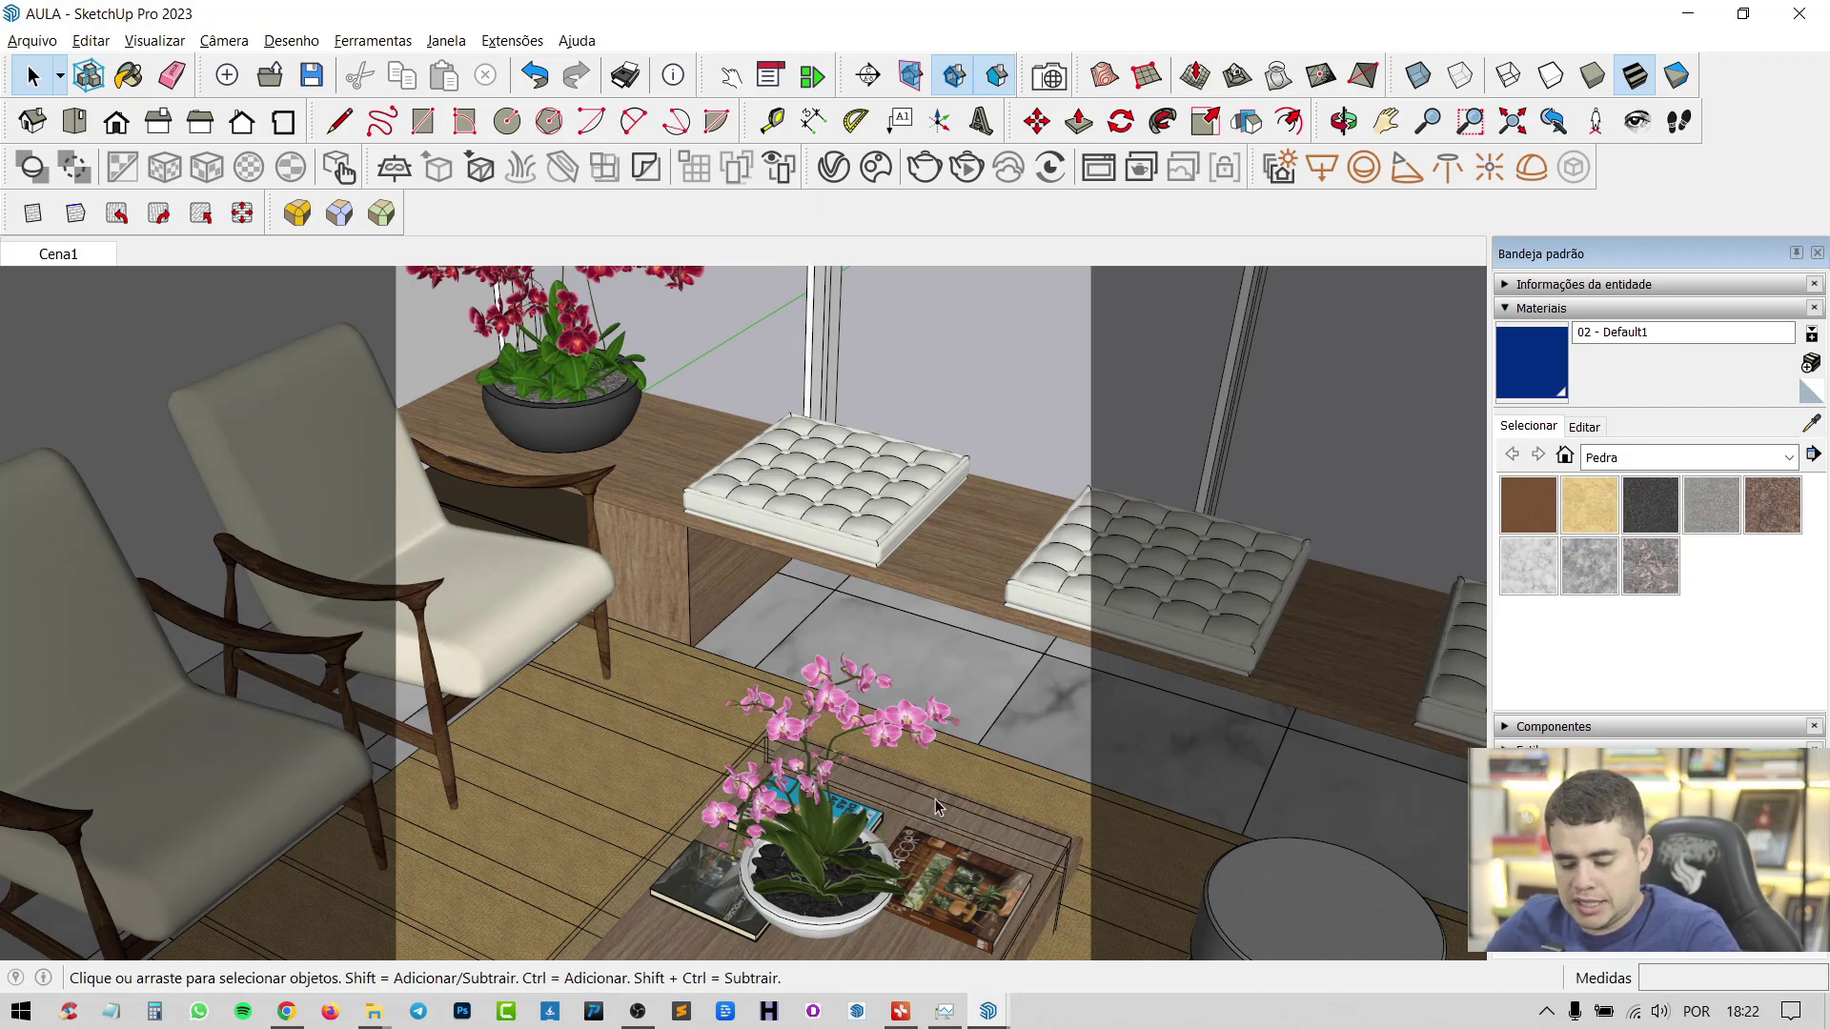
pyautogui.press('super+d')
pyautogui.doubleClick(333, 42)
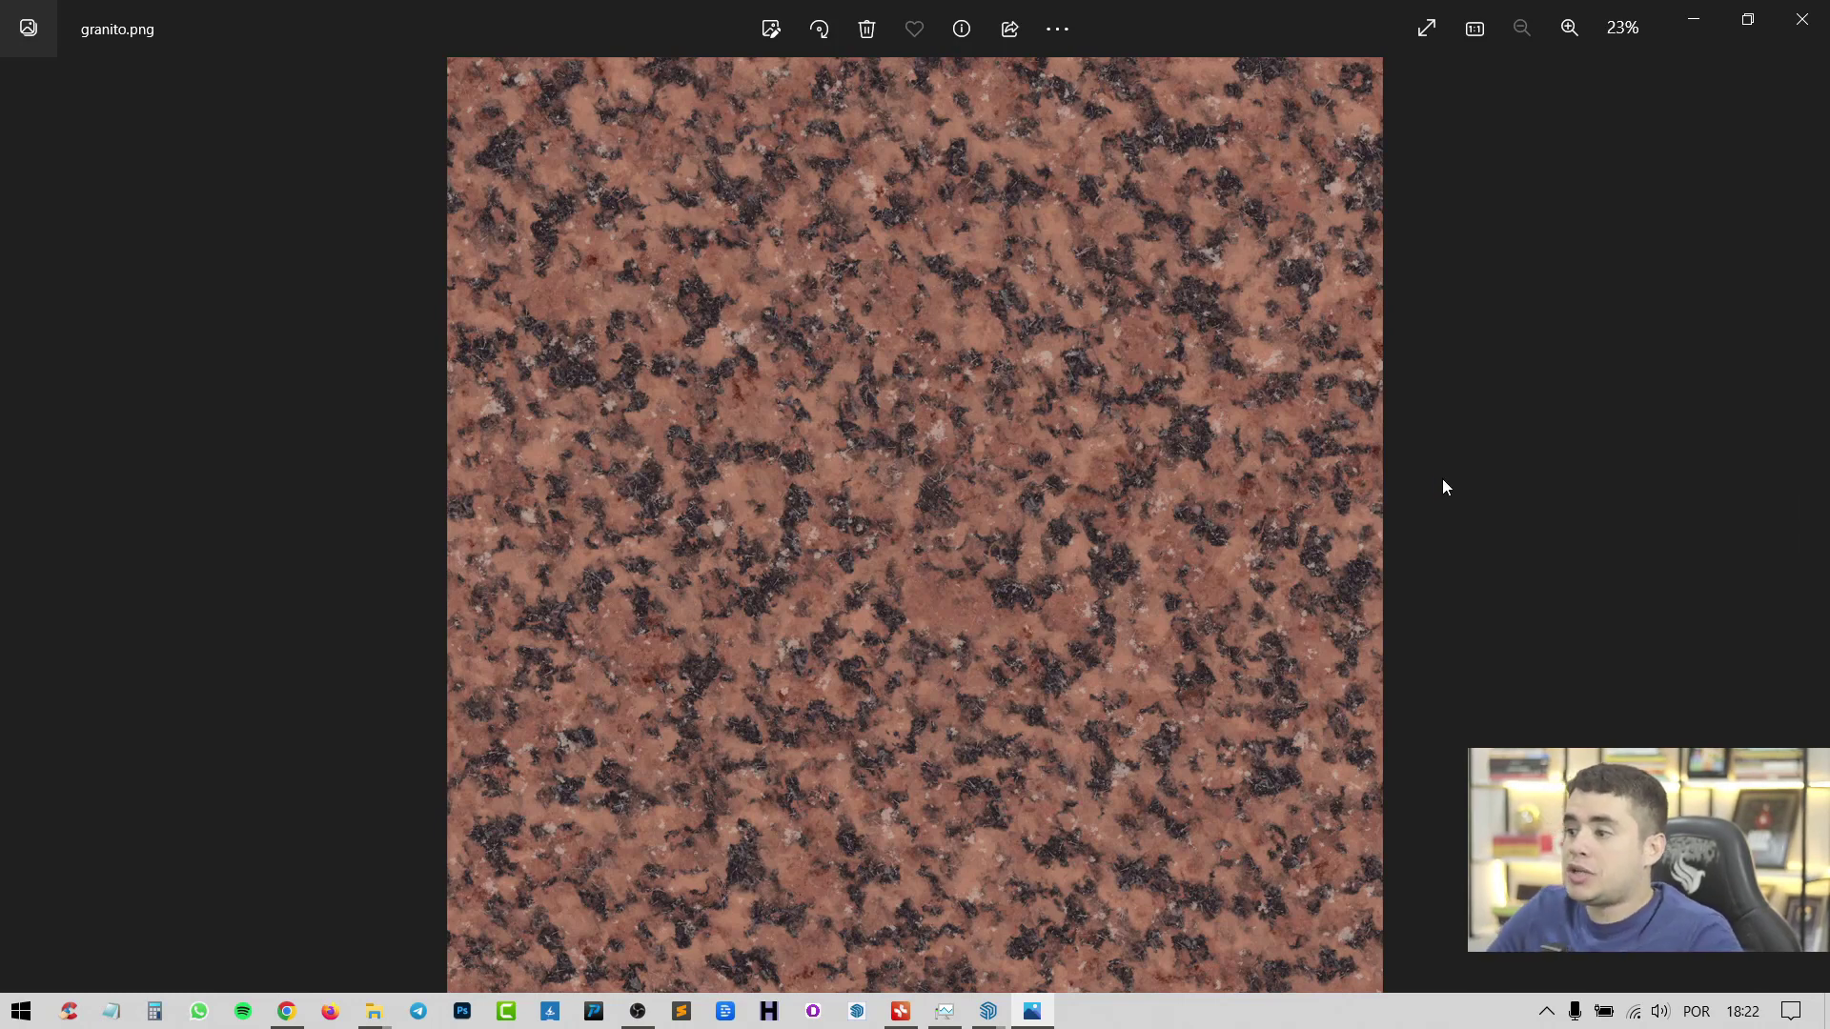
pyautogui.click(1802, 19)
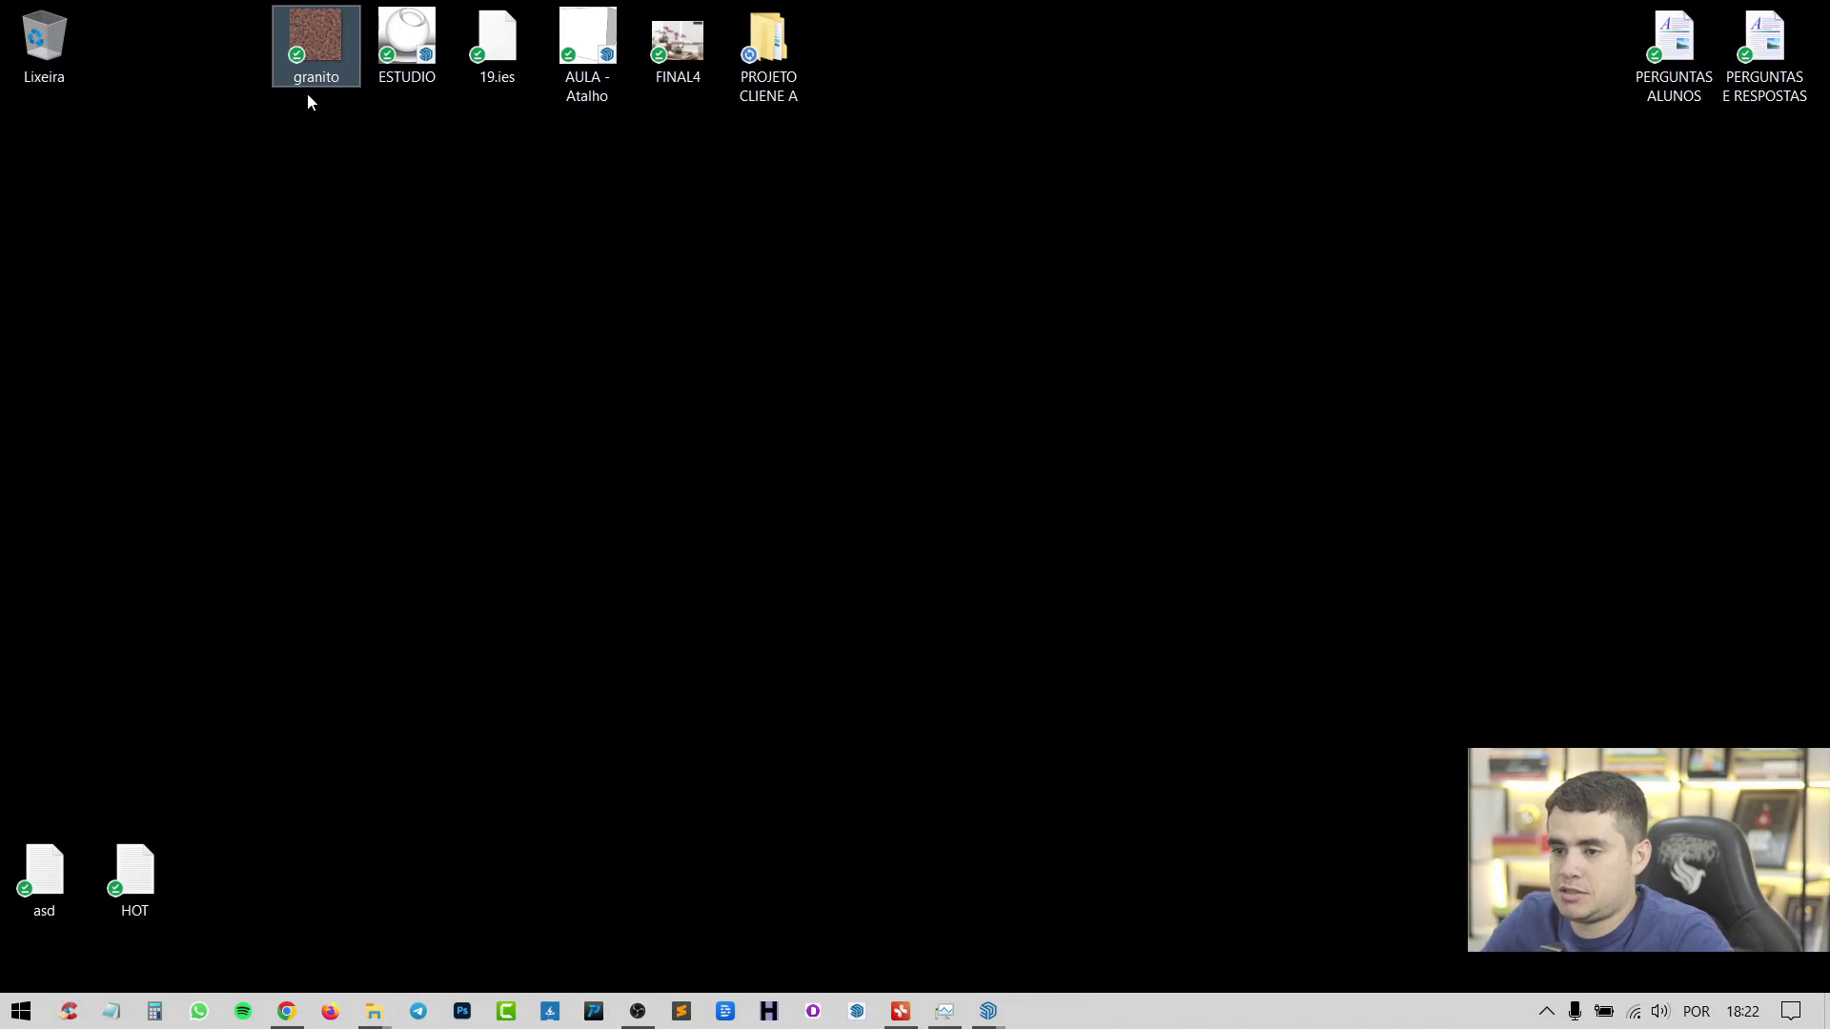
pyautogui.moveTo(321, 80)
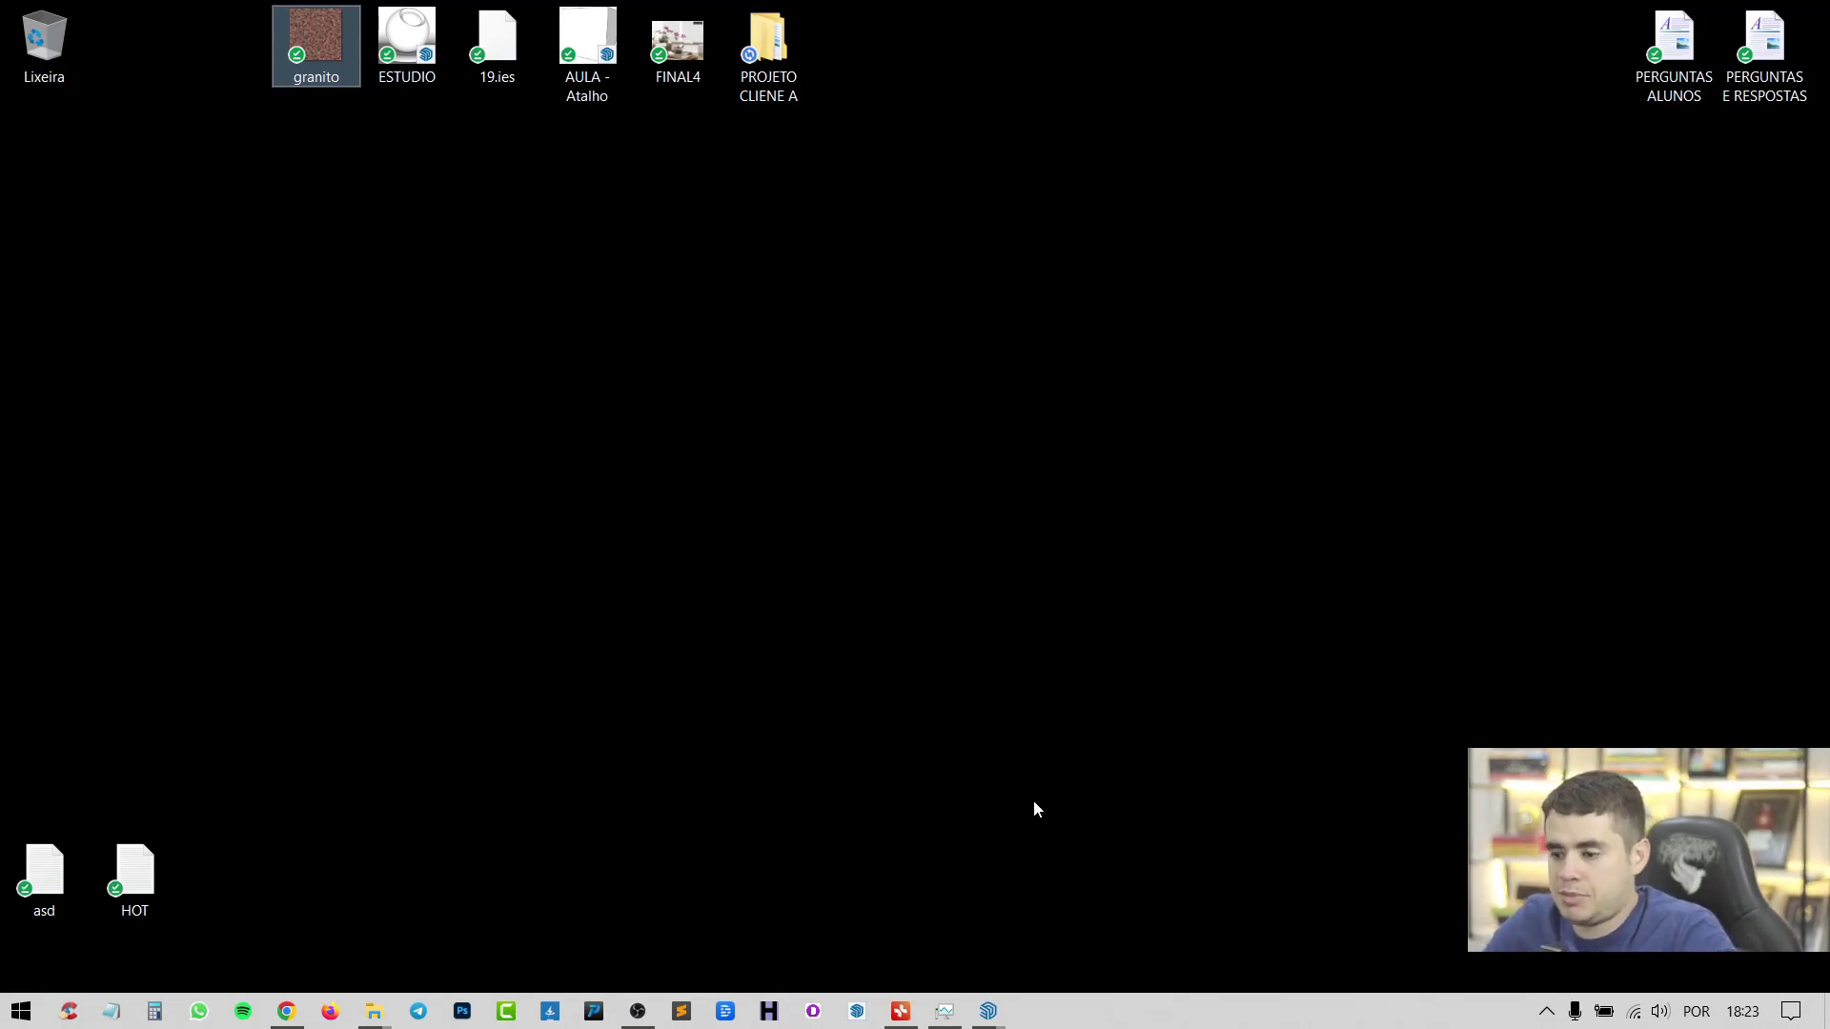
pyautogui.moveTo(991, 1012)
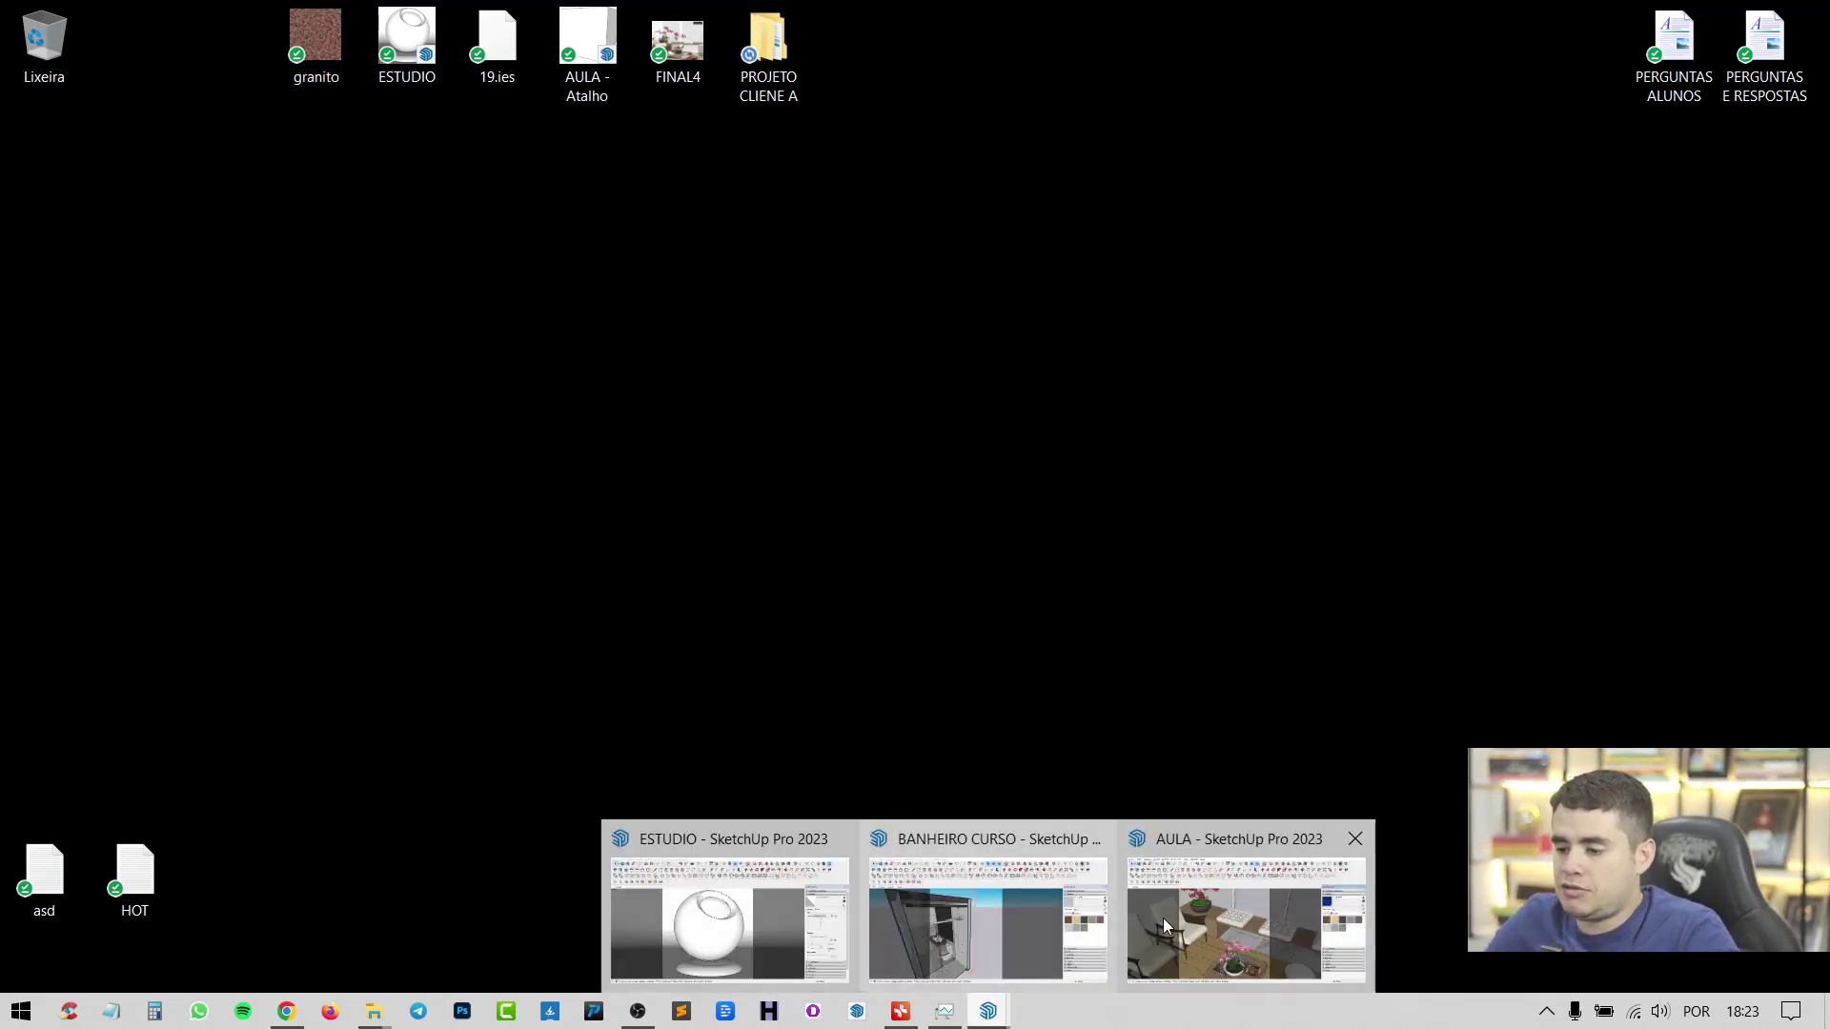
pyautogui.click(1246, 920)
# Draw a rectangle on the ground outside the room, in the open area beside the windowed wall
pyautogui.moveTo(931, 596); pyautogui.dragTo(562, 621, button='middle')
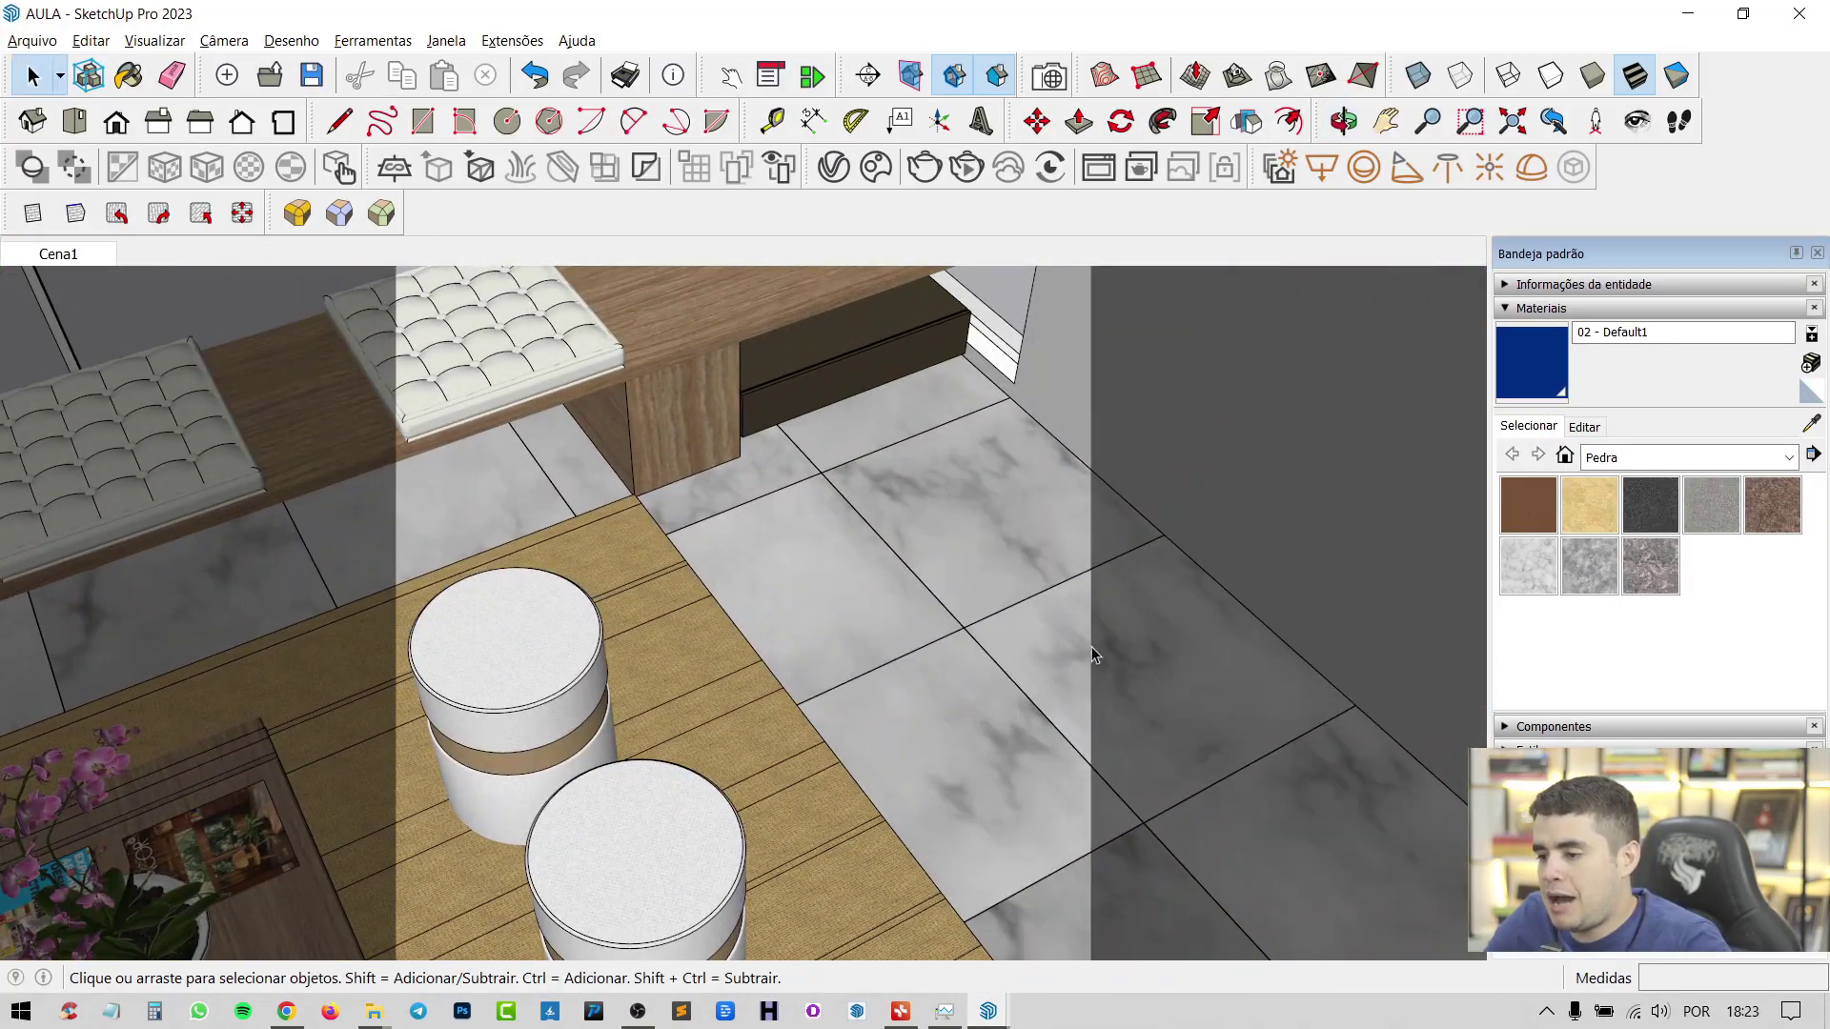
pyautogui.moveTo(1069, 540); pyautogui.dragTo(543, 664, button='middle')
pyautogui.moveTo(871, 666); pyautogui.dragTo(395, 619, button='middle')
pyautogui.scroll(-4, 667, 575)
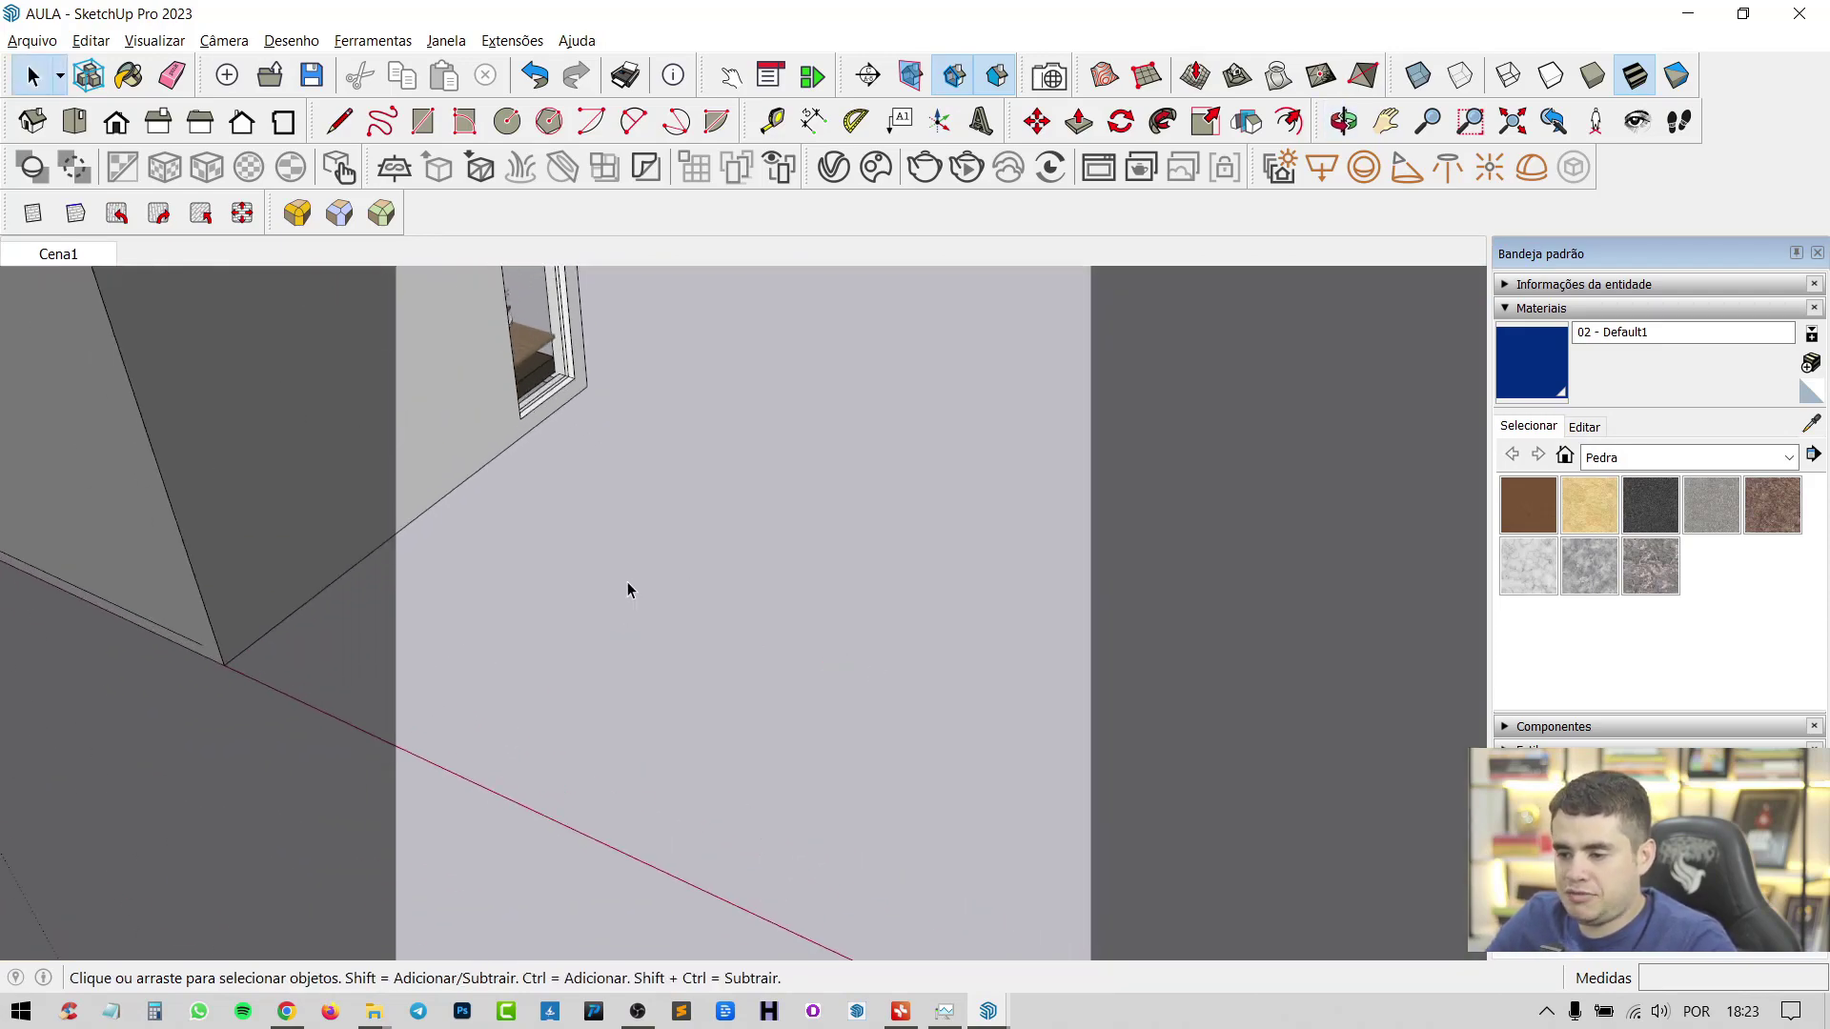
pyautogui.press('r')
pyautogui.moveTo(599, 659); pyautogui.dragTo(588, 648, button='middle')
pyautogui.click(579, 657)
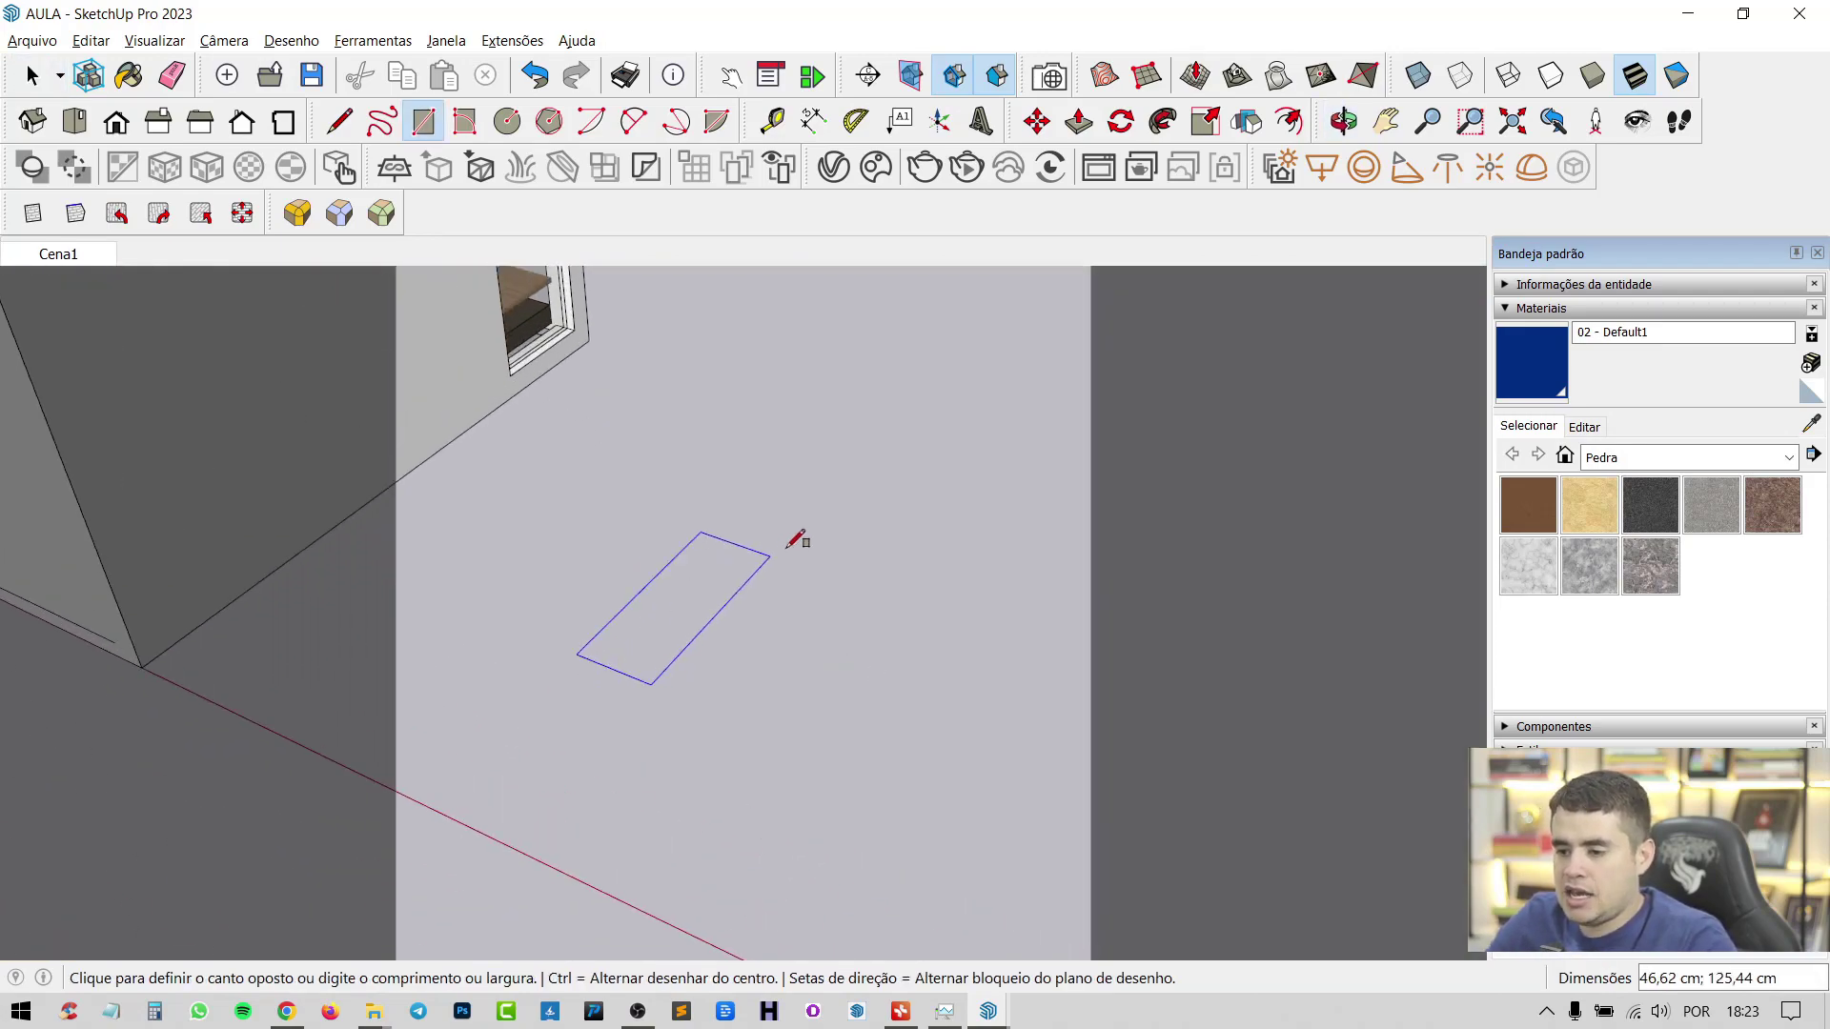
pyautogui.click(987, 542)
pyautogui.moveTo(932, 552)
pyautogui.mouseDown(button='middle')
pyautogui.moveTo(803, 603)
pyautogui.moveTo(789, 698)
pyautogui.mouseUp(button='middle')
pyautogui.press('space')
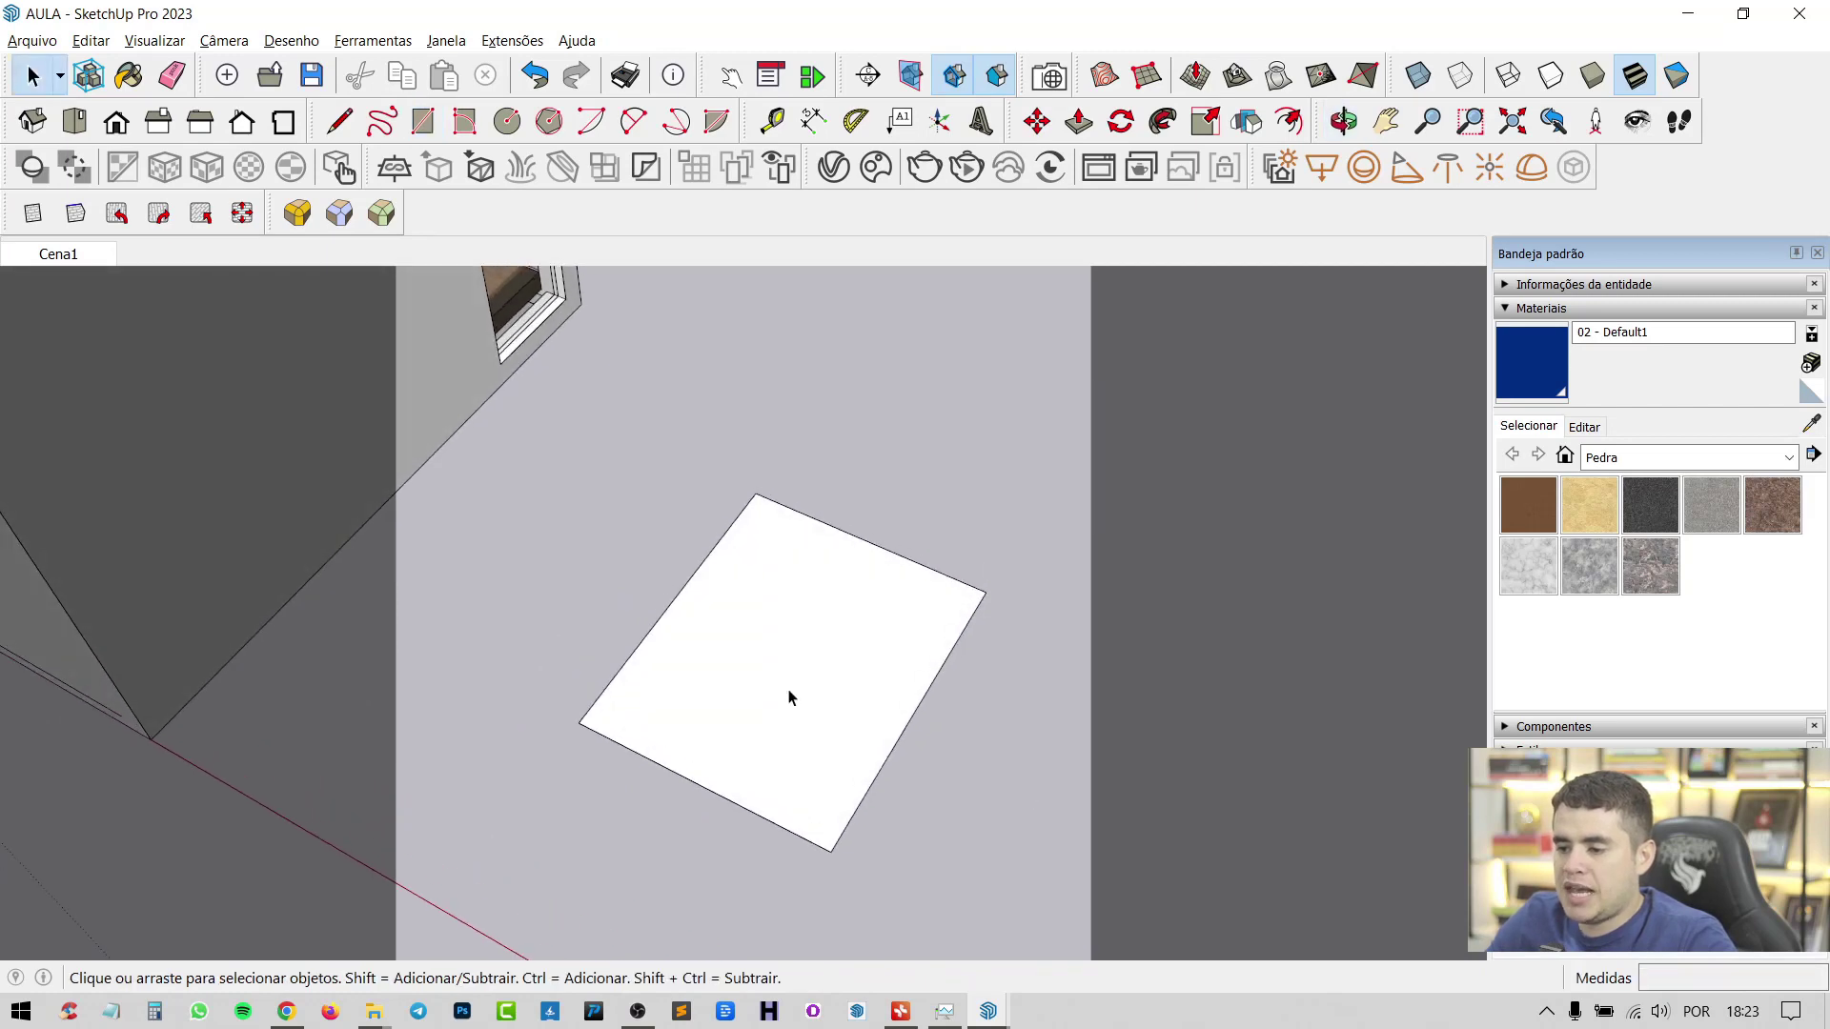
# Reverse the ground rectangle's face, and reverse it again so the white front side faces up
pyautogui.click(831, 591)
pyautogui.rightClick(831, 591)
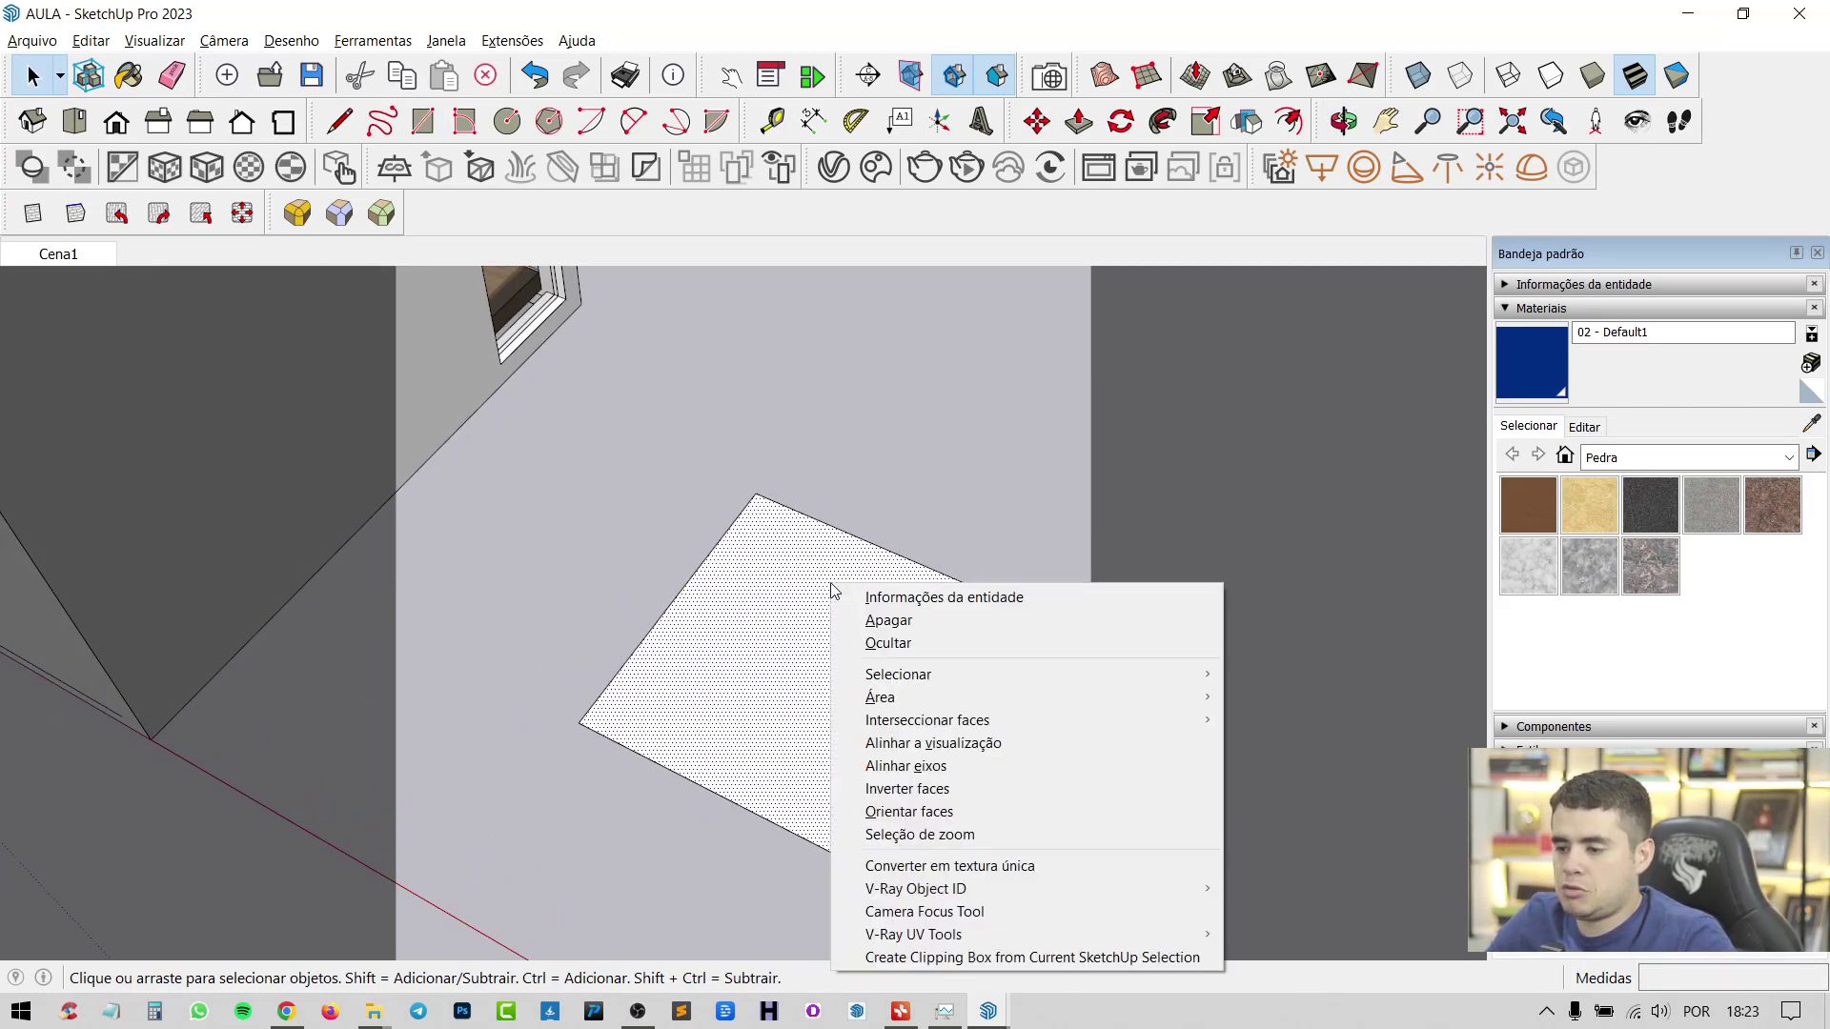
pyautogui.click(965, 788)
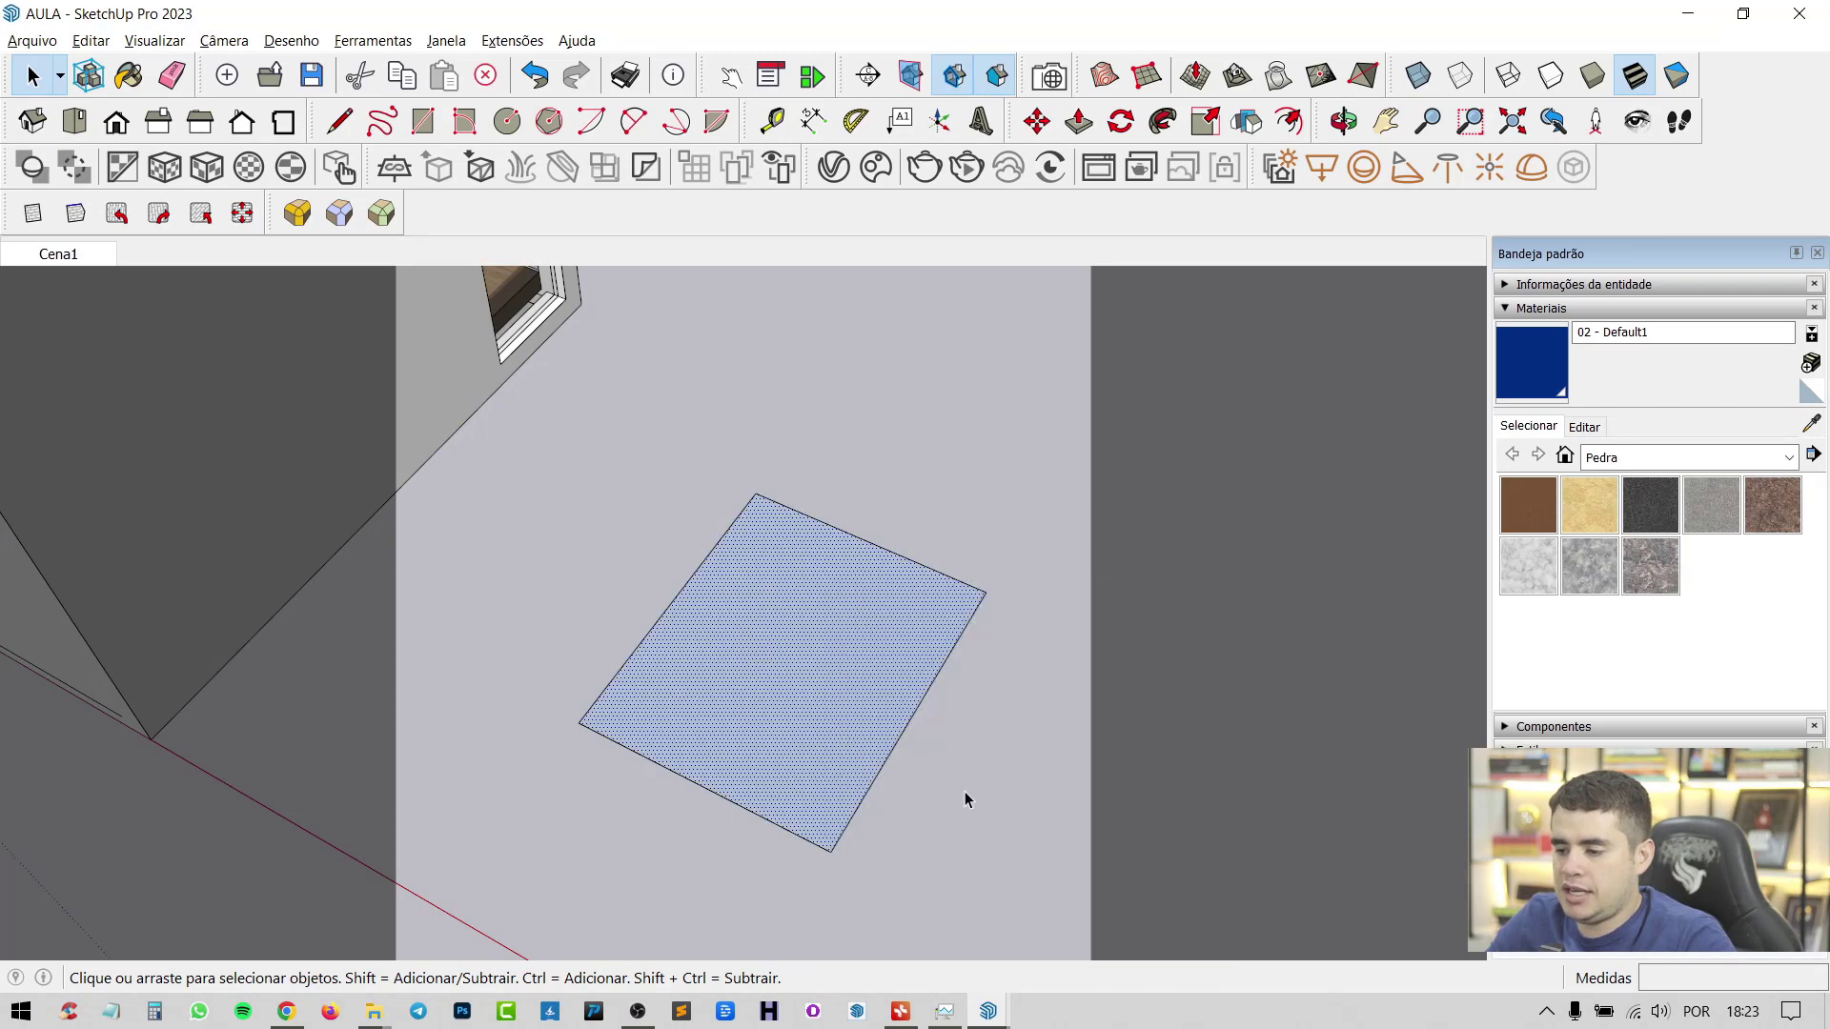
pyautogui.rightClick(773, 590)
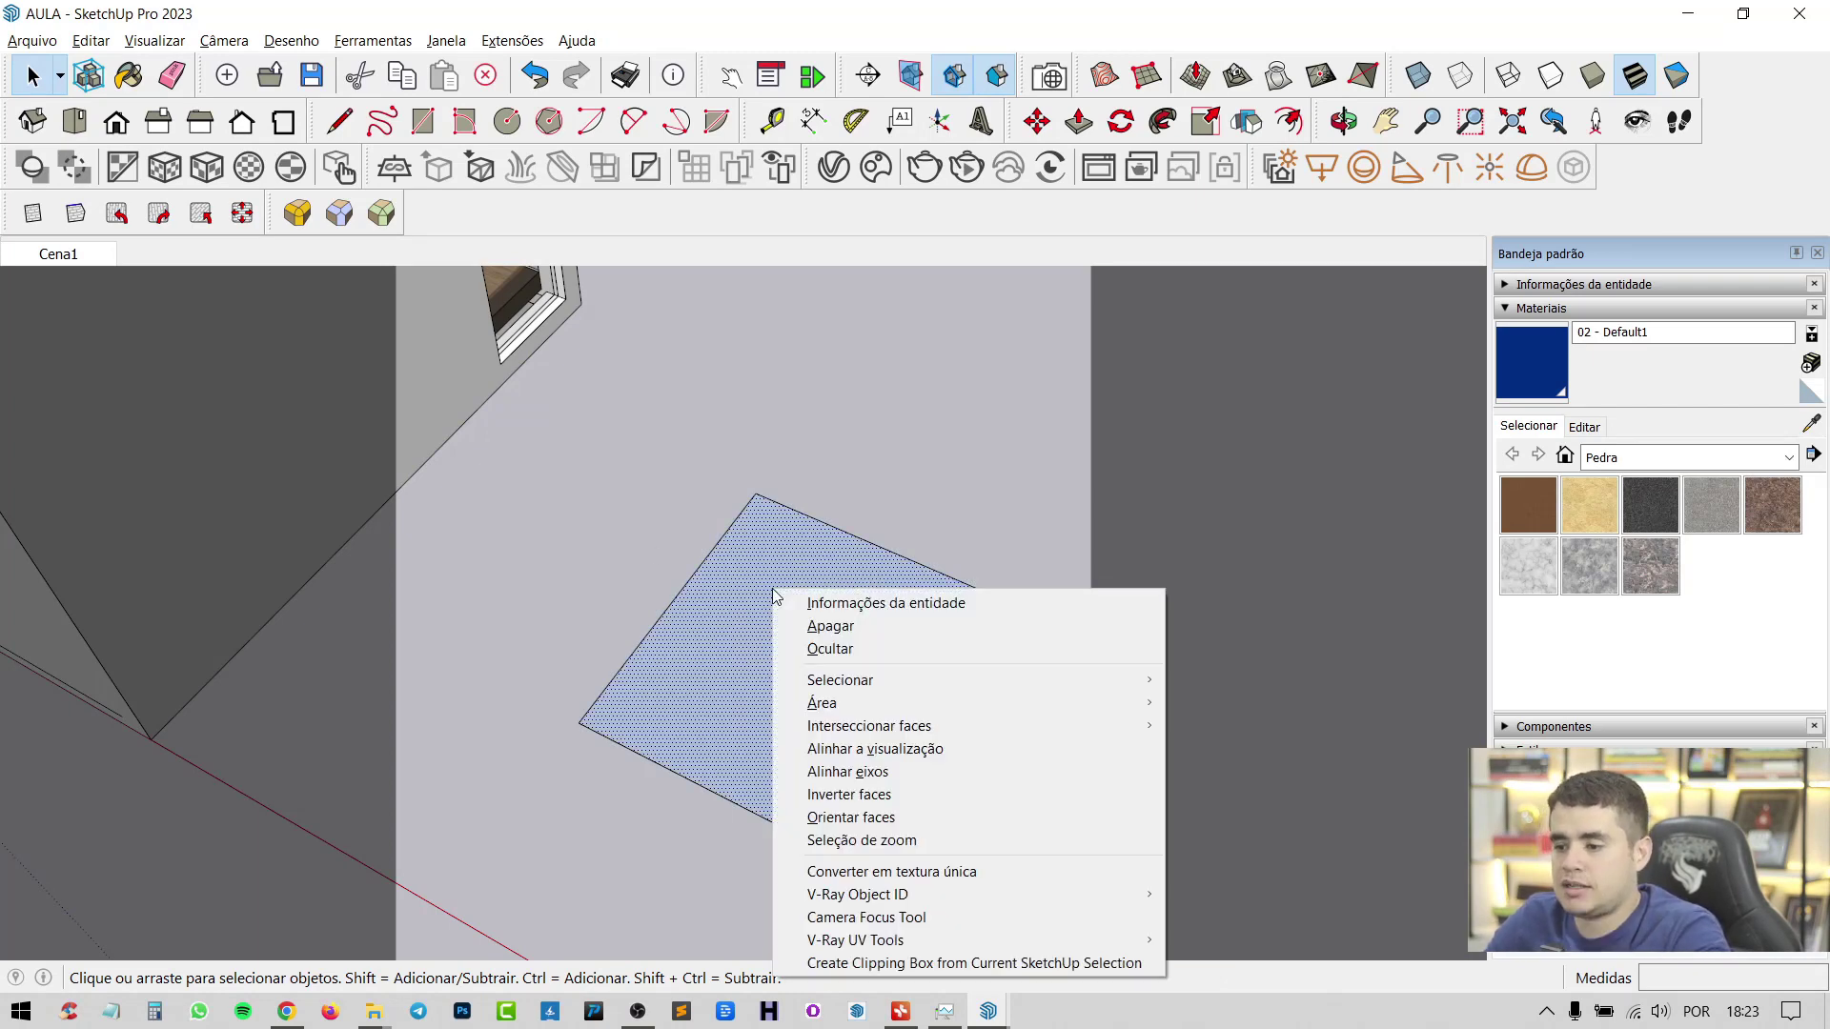
pyautogui.click(835, 796)
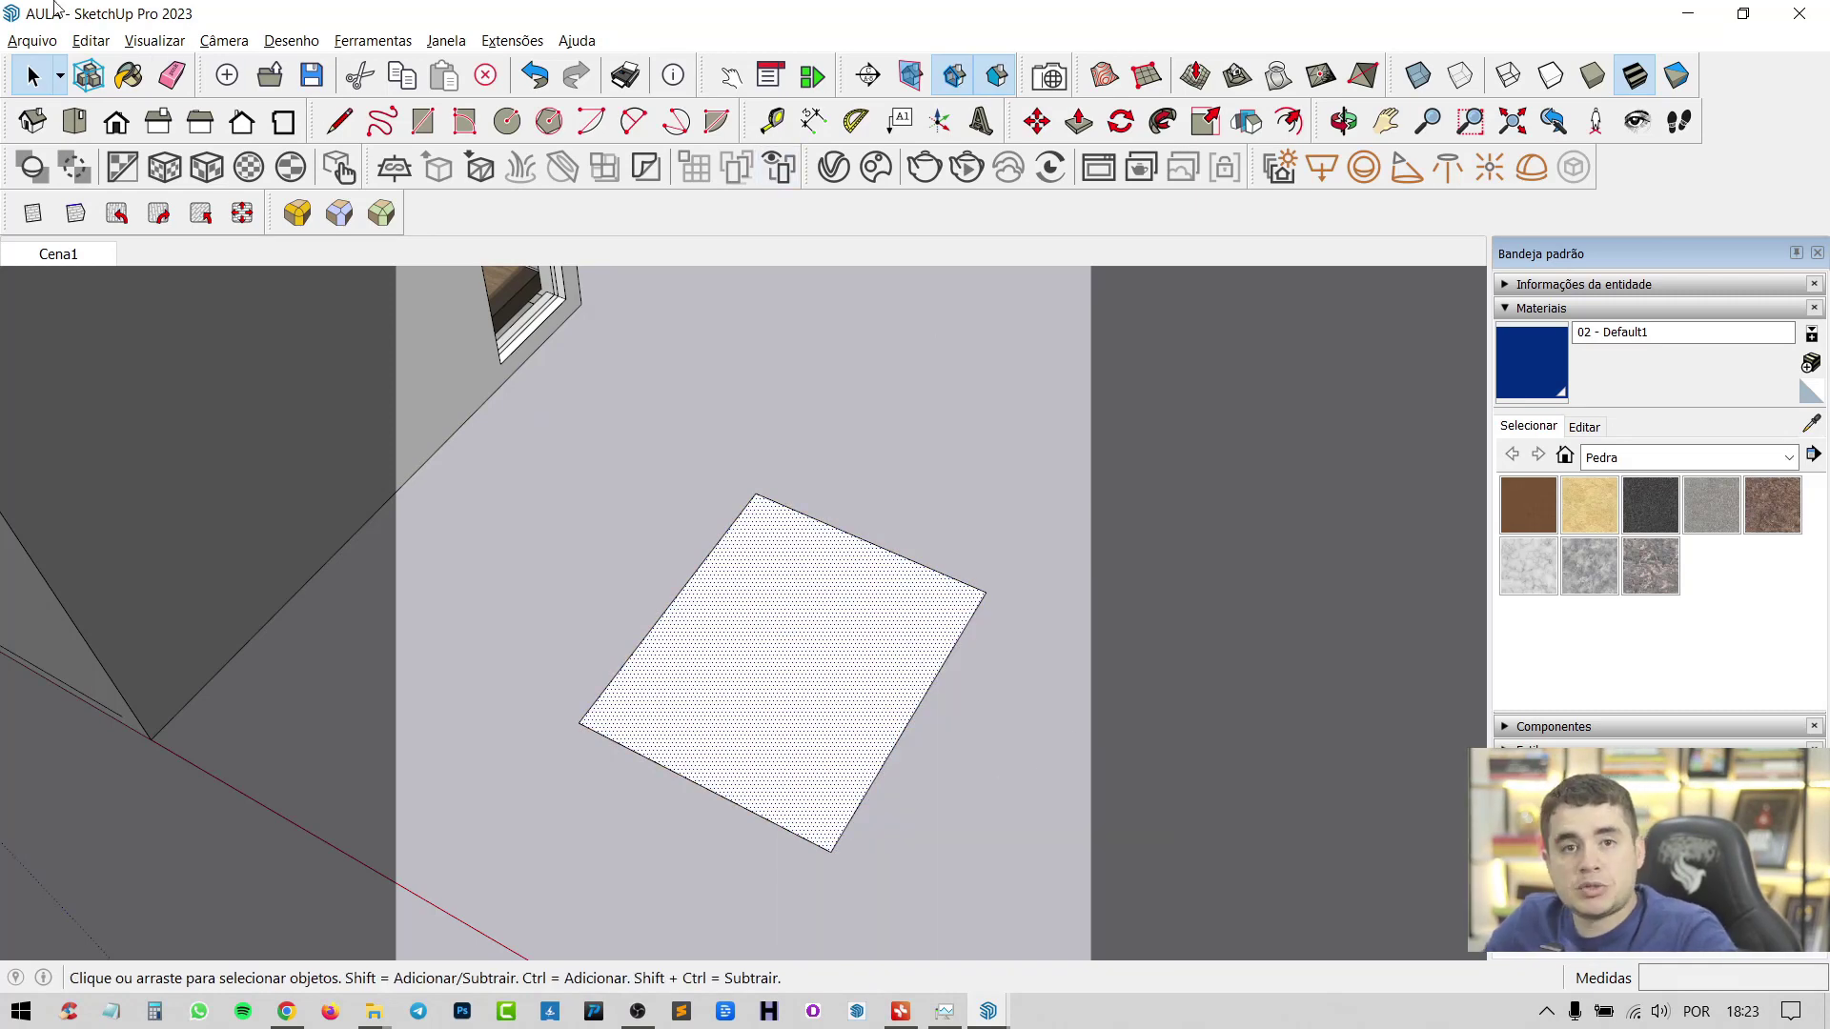
# Import granito from the desktop as a texture and apply it to the ground rectangle, starting at its corner
pyautogui.click(32, 40)
pyautogui.click(167, 398)
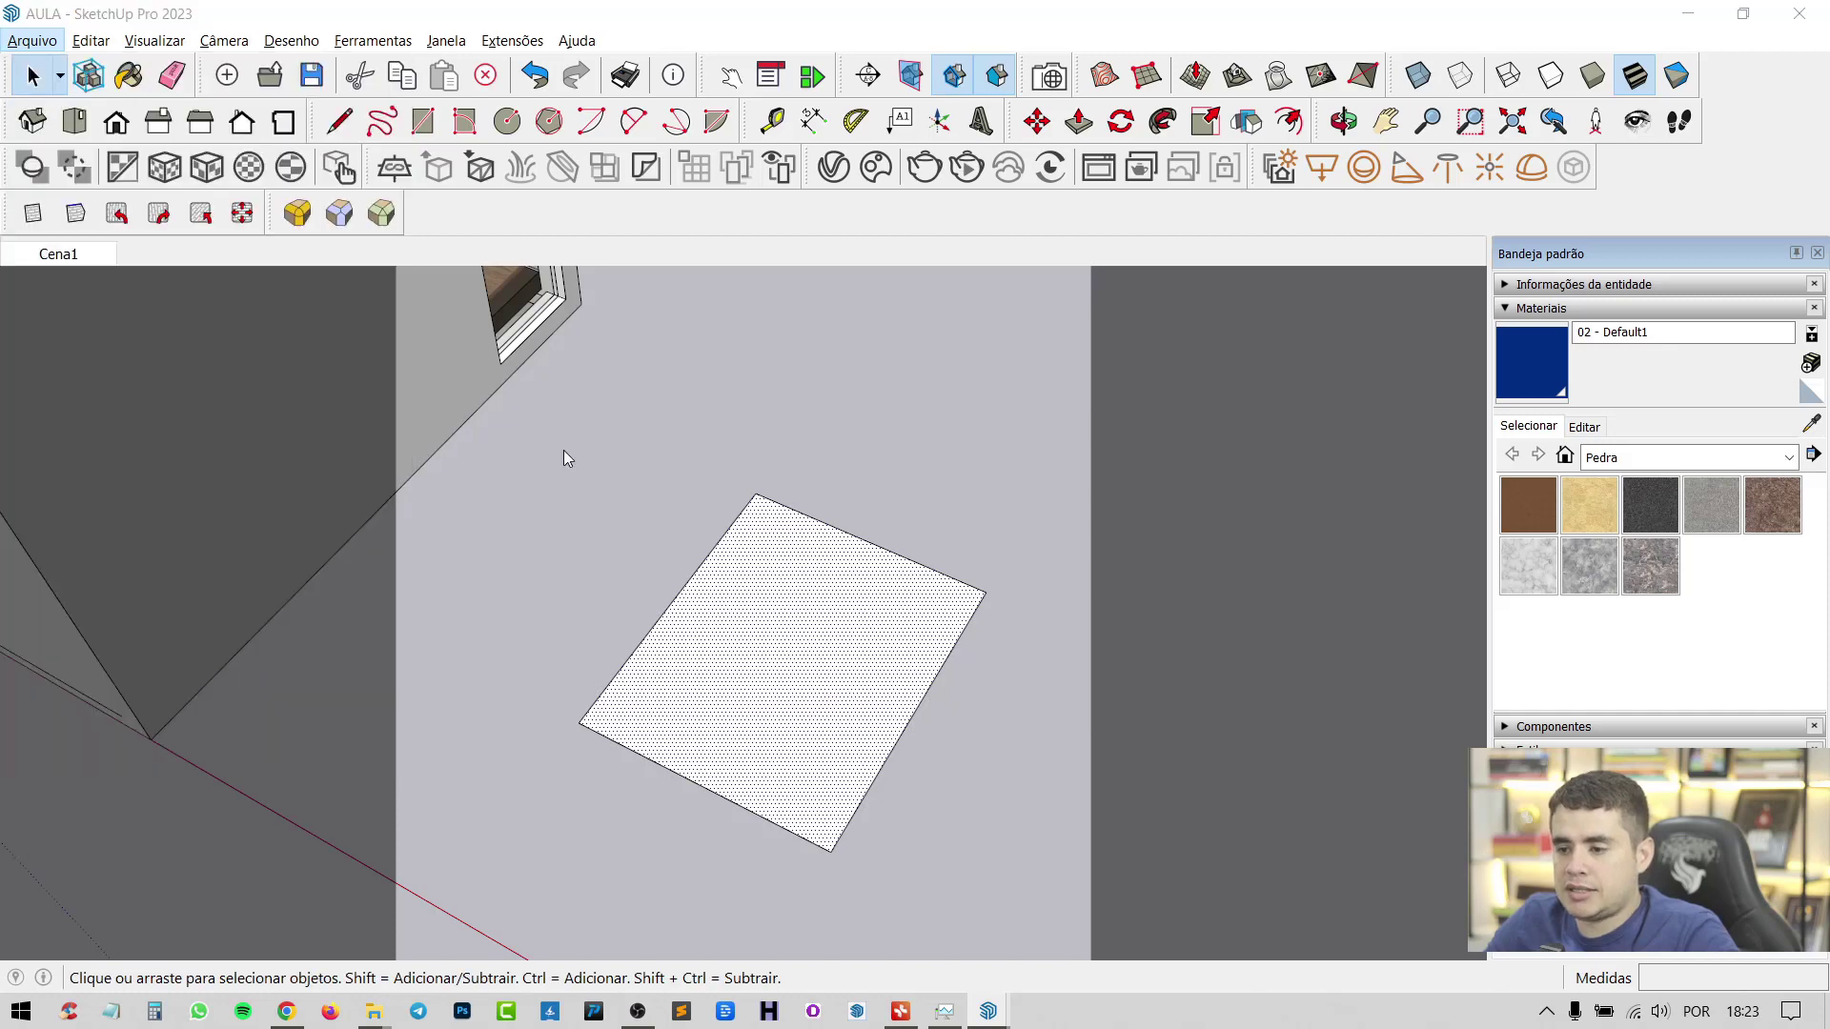
pyautogui.click(441, 359)
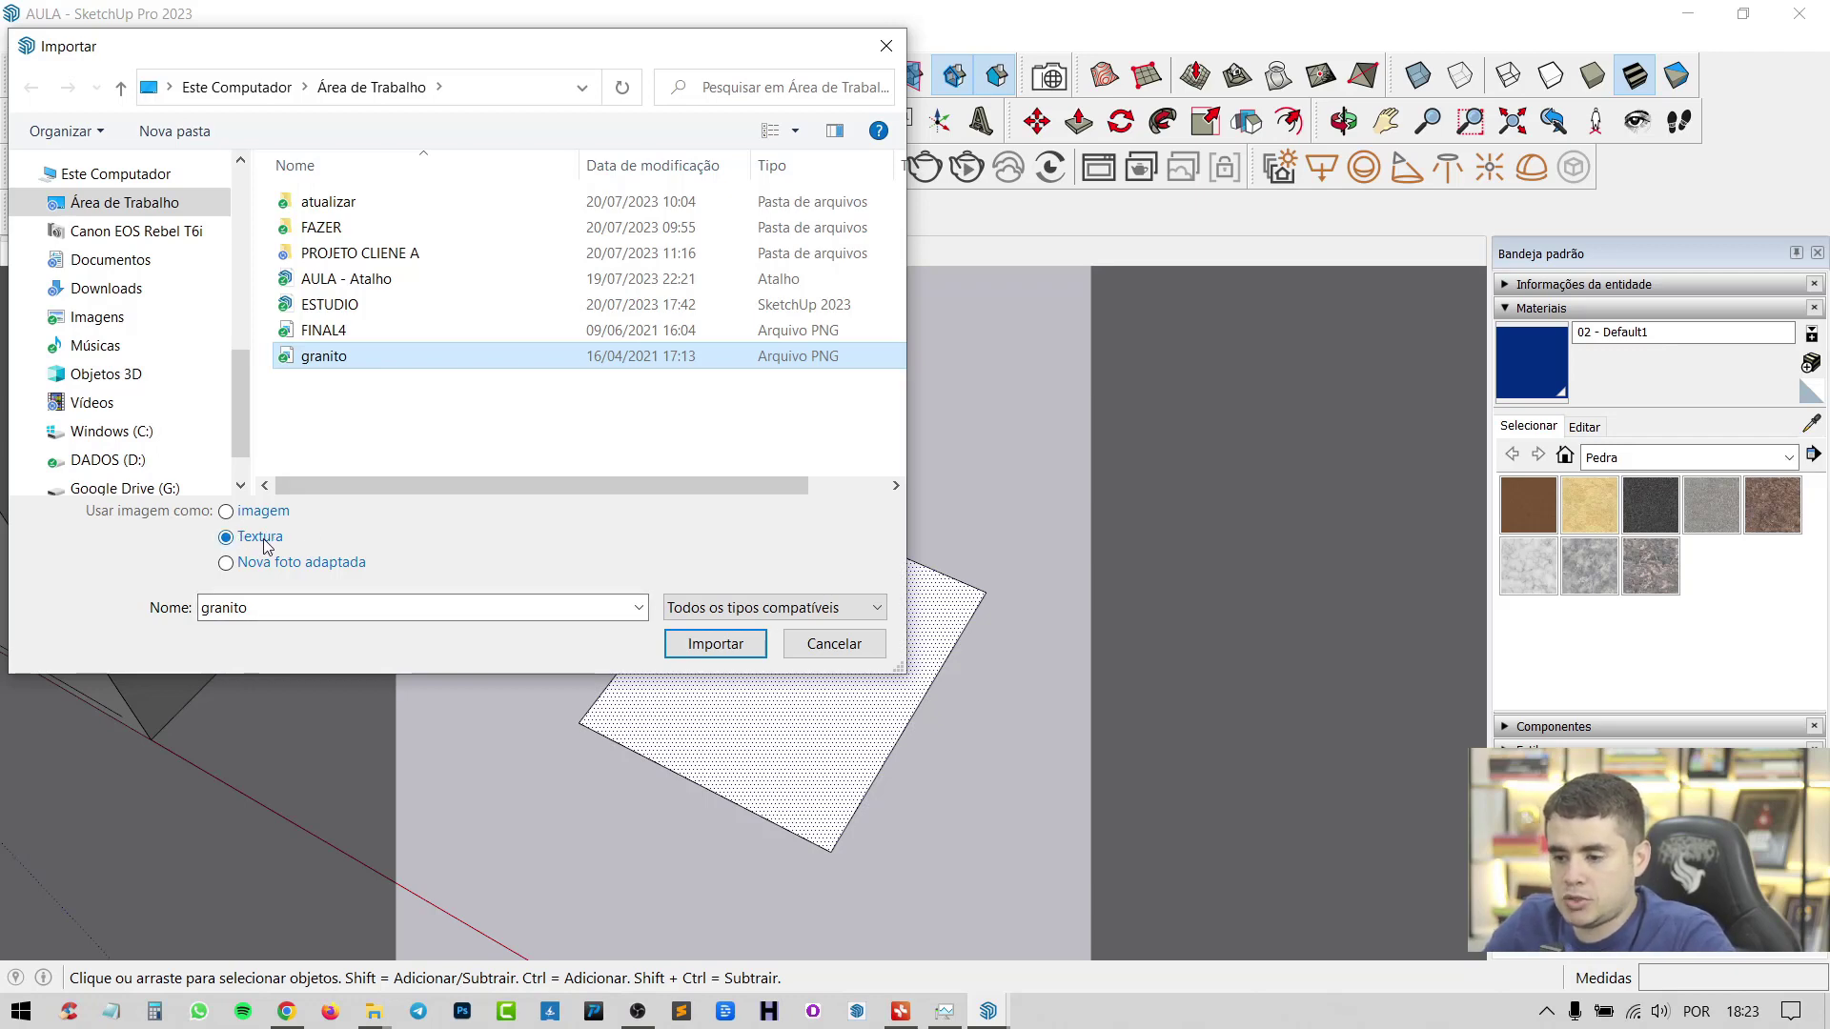
pyautogui.click(715, 644)
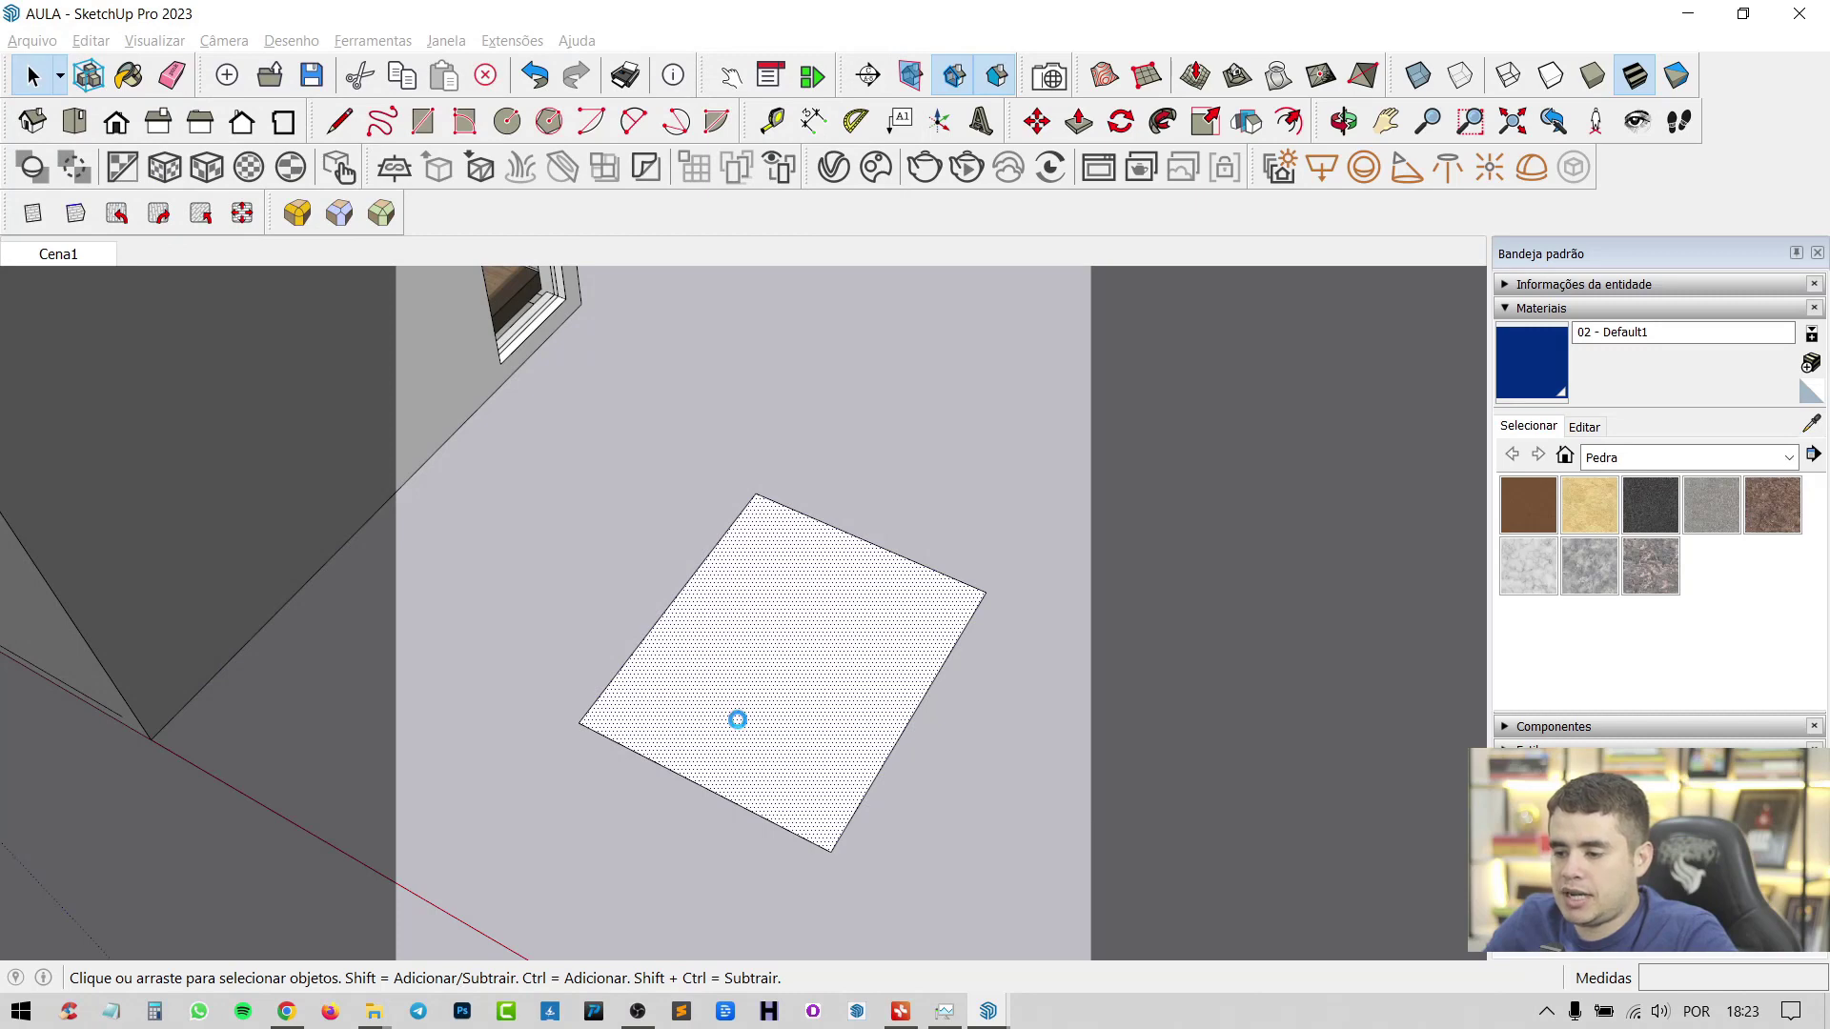
pyautogui.scroll(5, 742, 710)
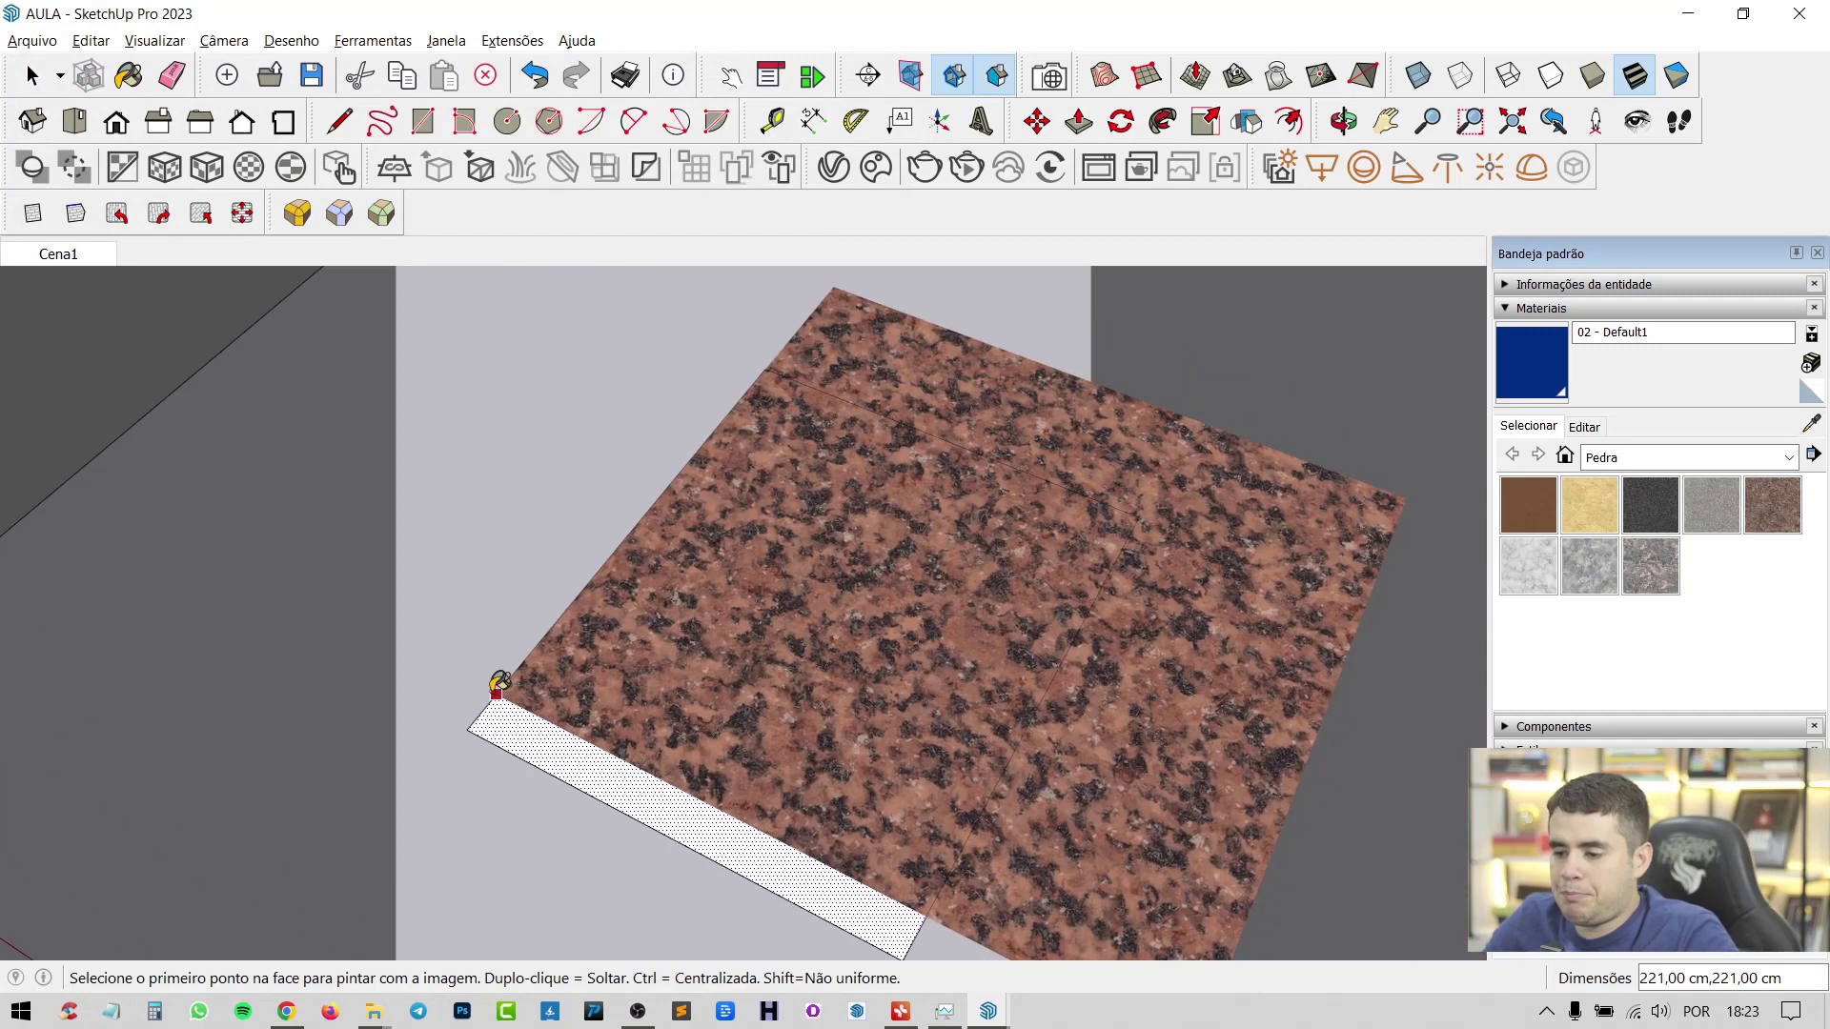
pyautogui.click(469, 731)
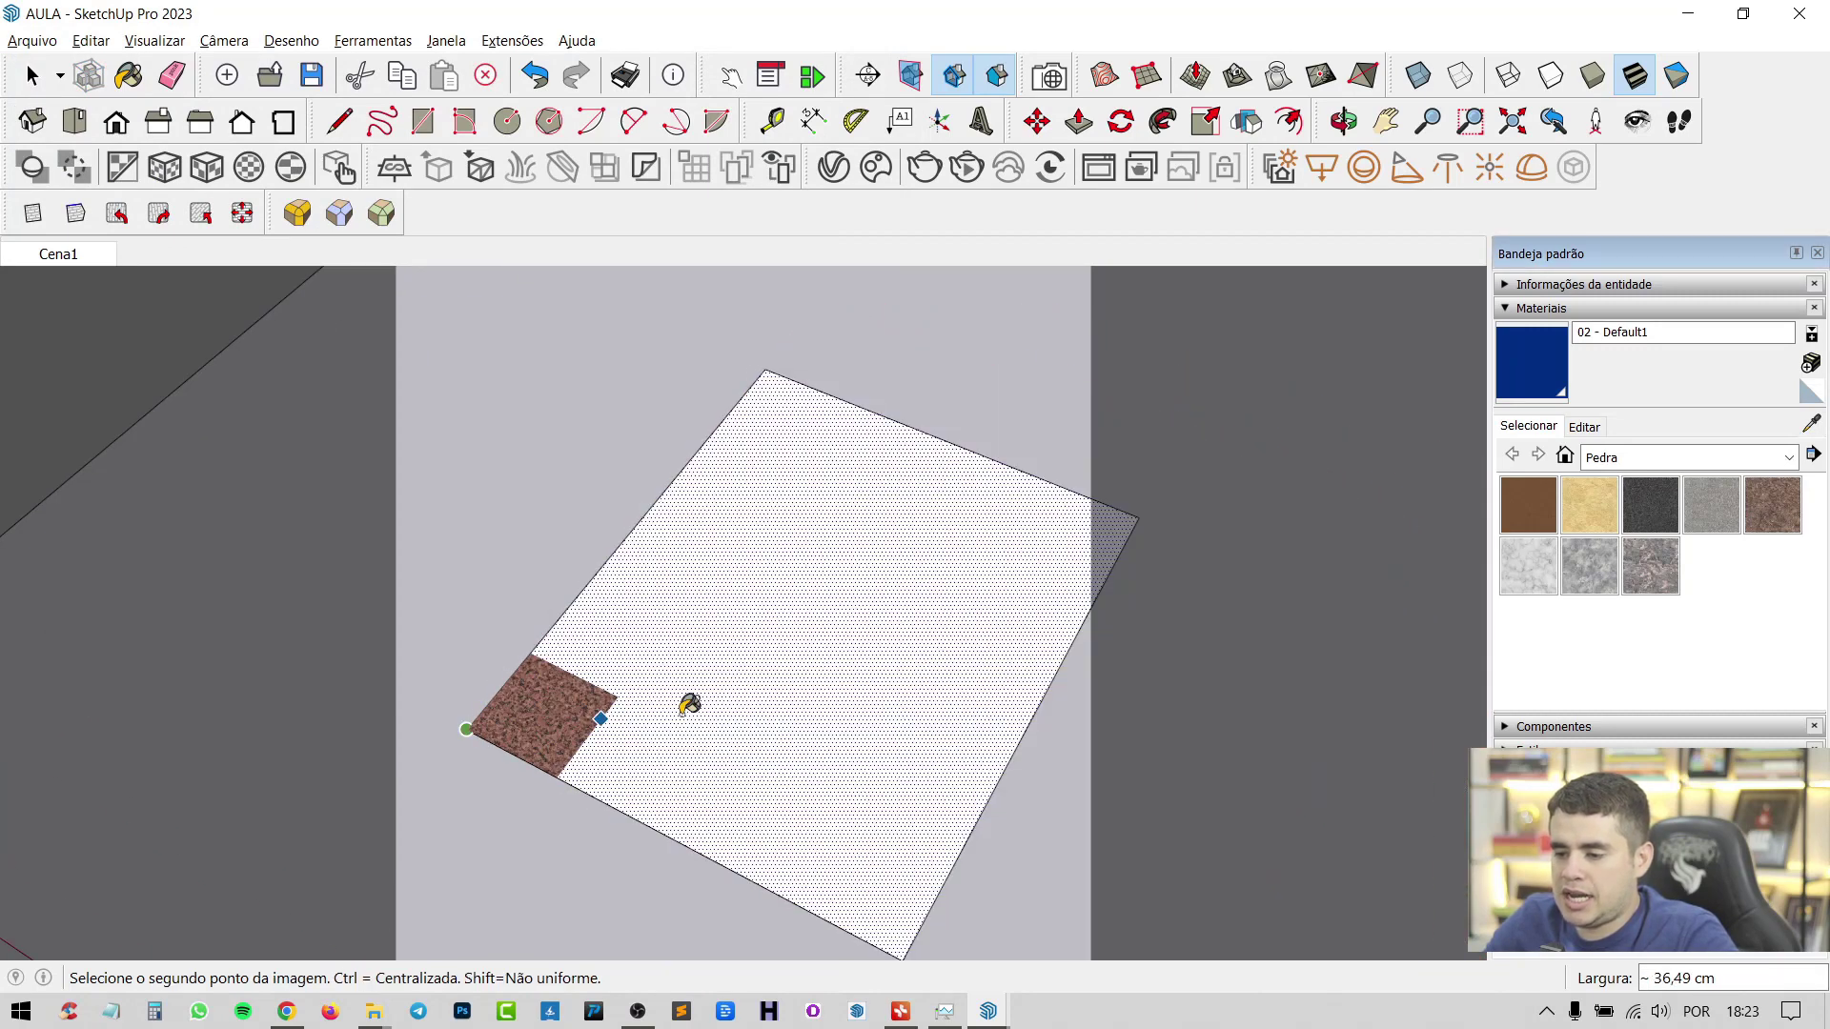
pyautogui.click(1028, 674)
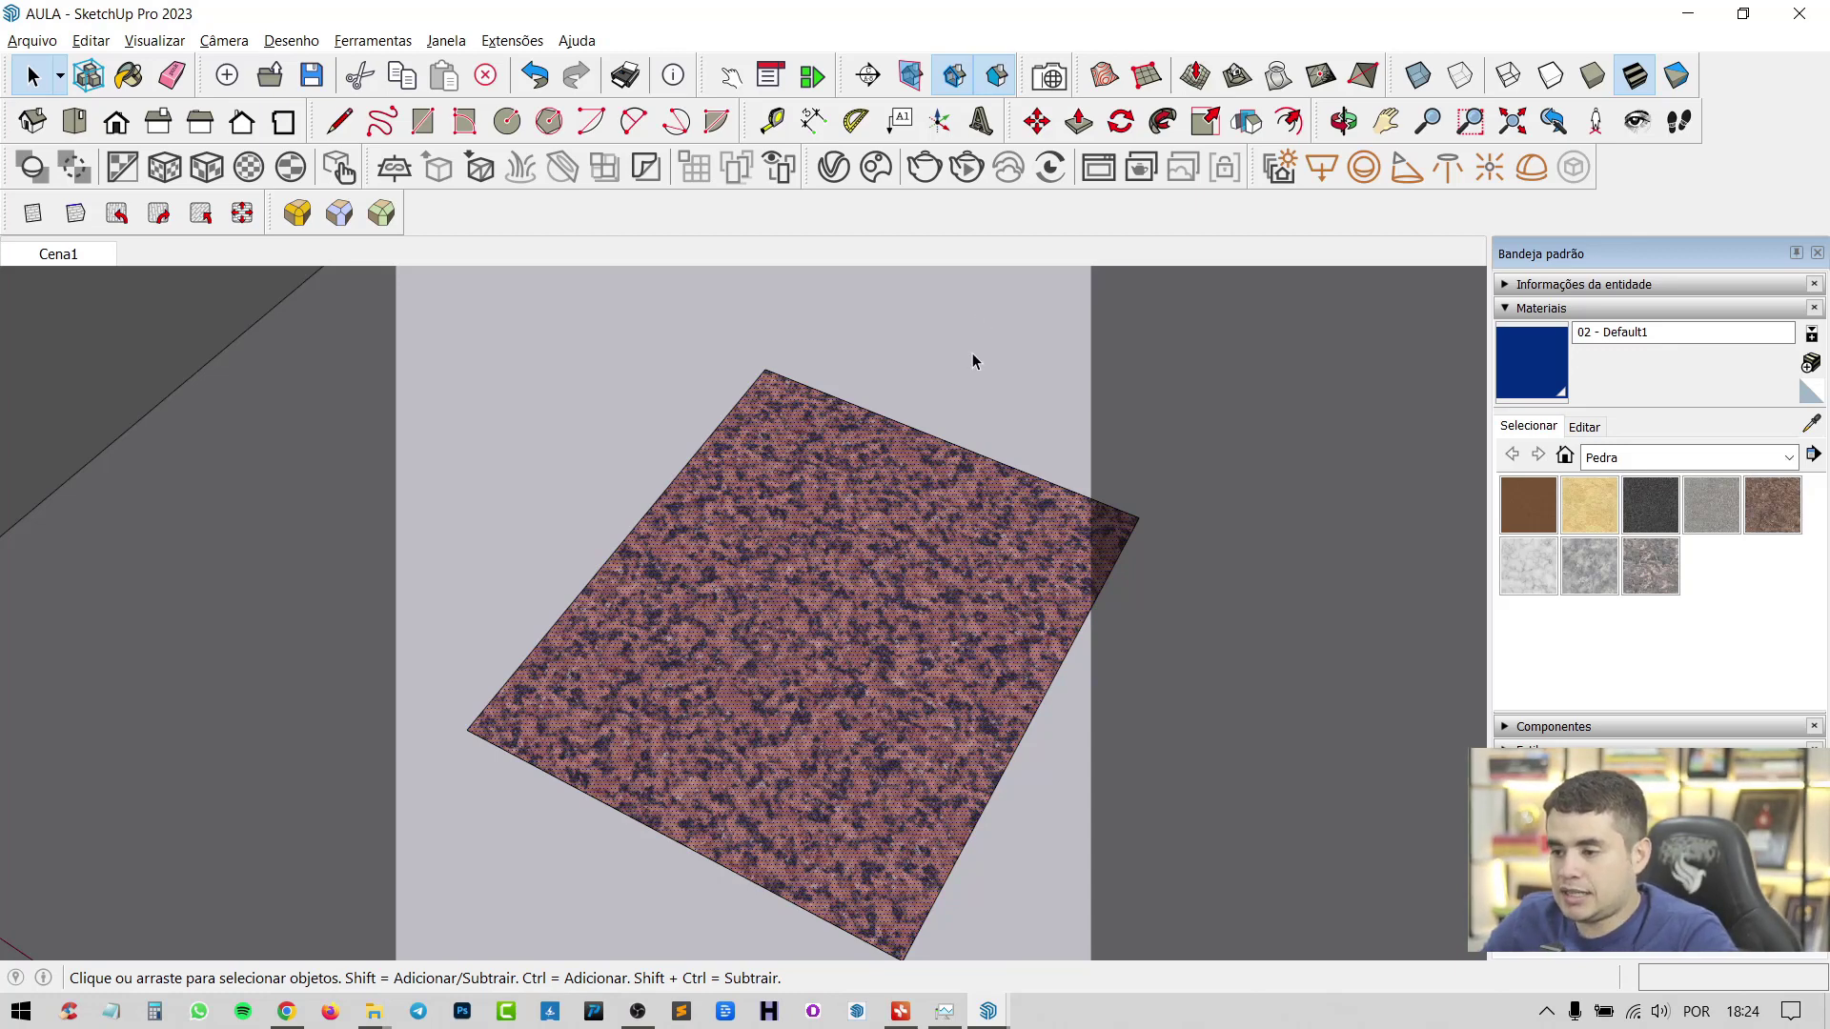
# Sample the granito material from the rectangle's face and open its material properties for editing
pyautogui.press('b')
pyautogui.press('alt')
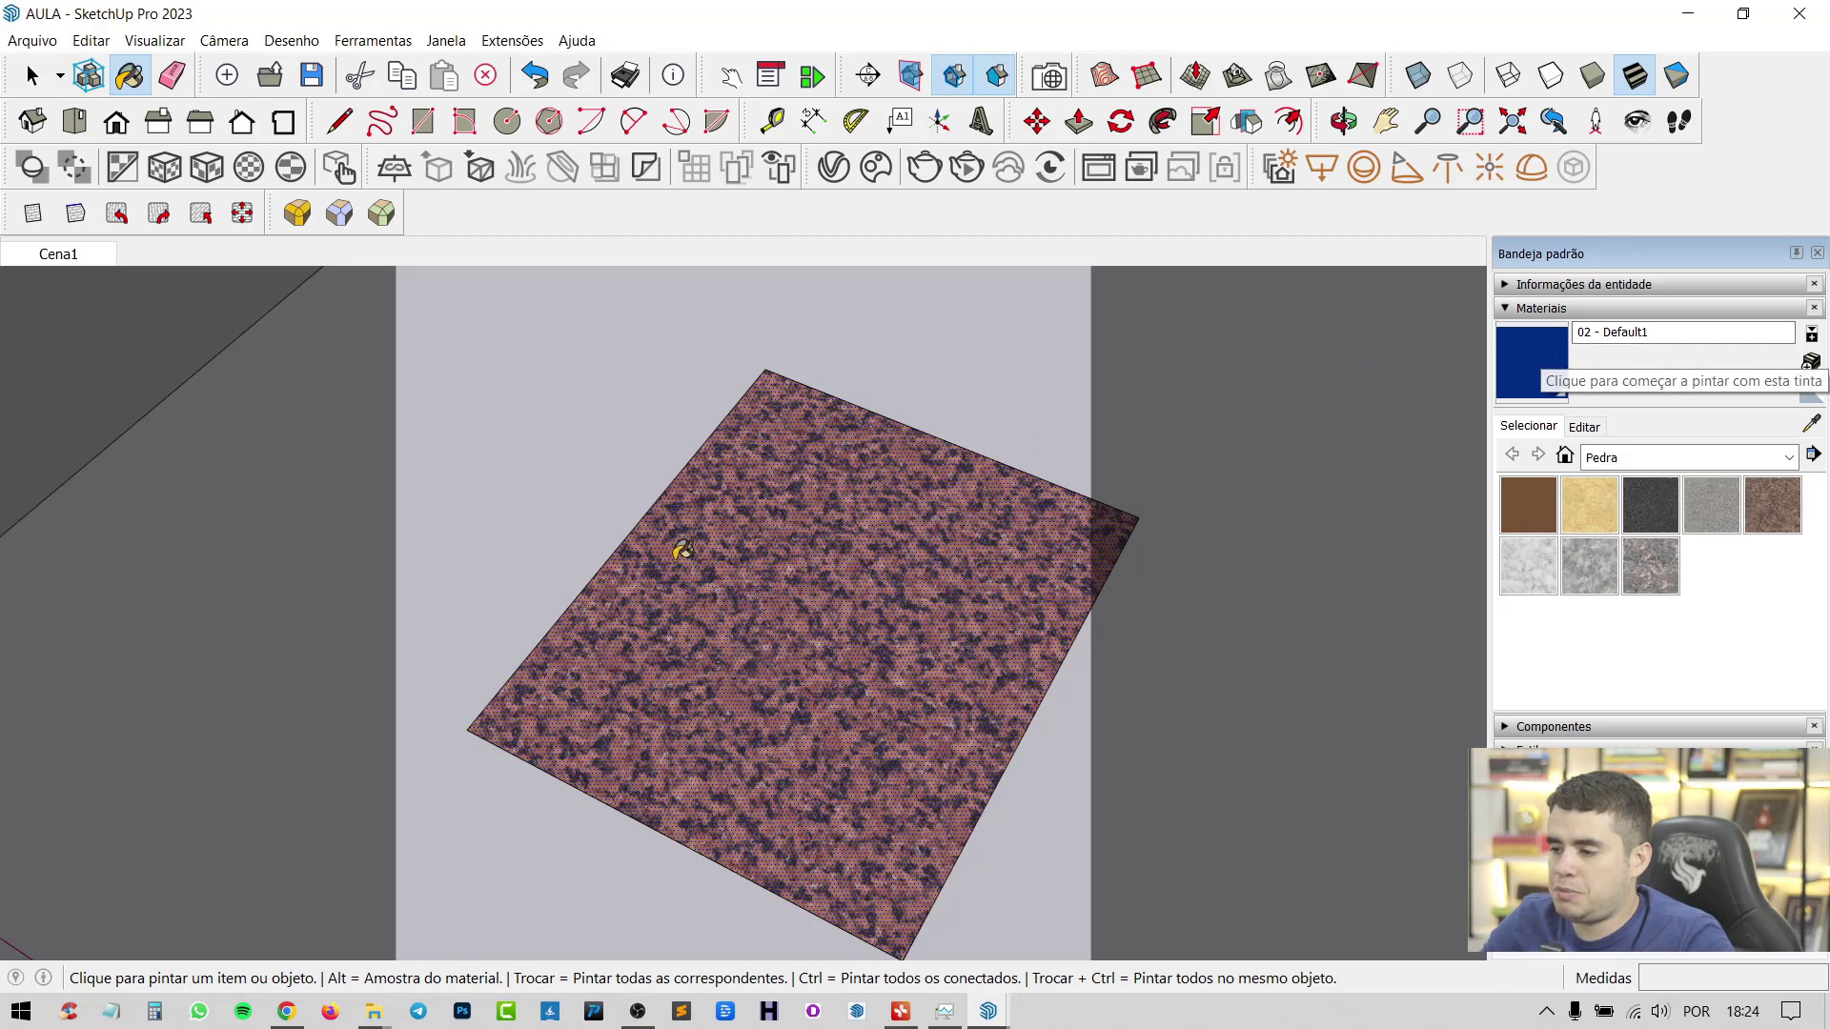
pyautogui.keyDown('alt'); pyautogui.click(782, 538); pyautogui.keyUp('alt')
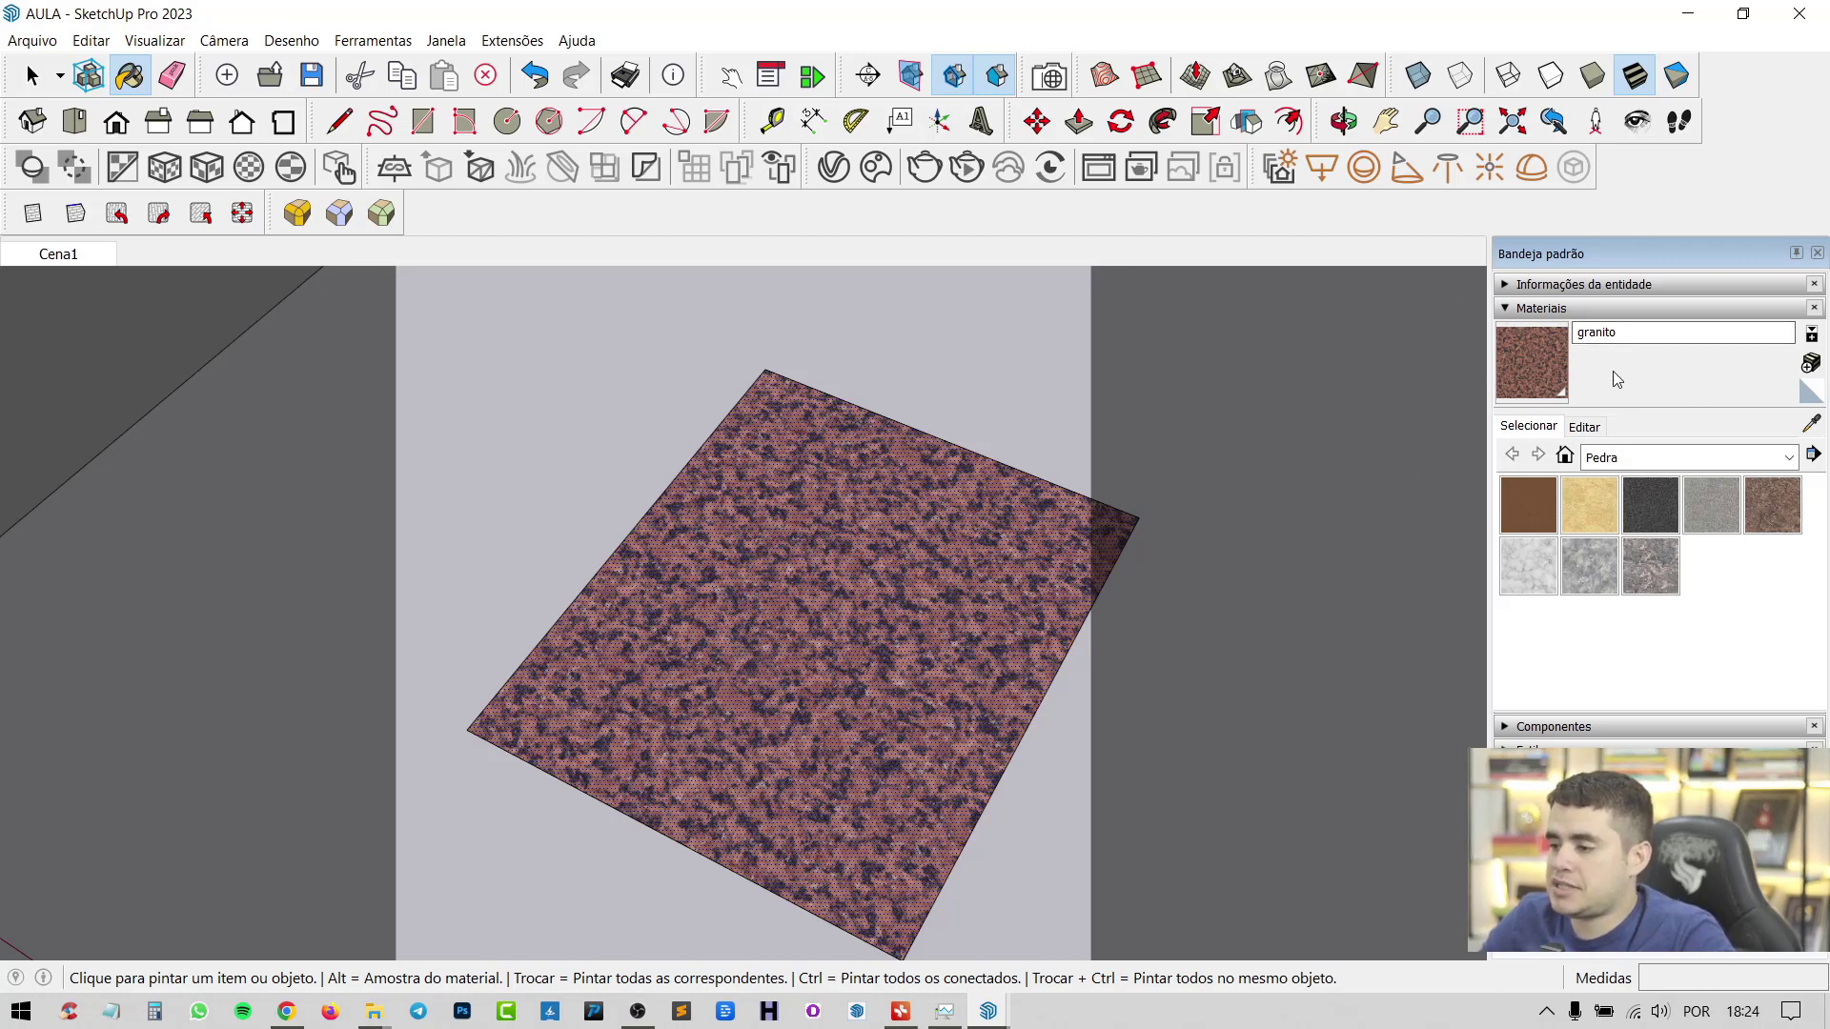
pyautogui.click(434, 48)
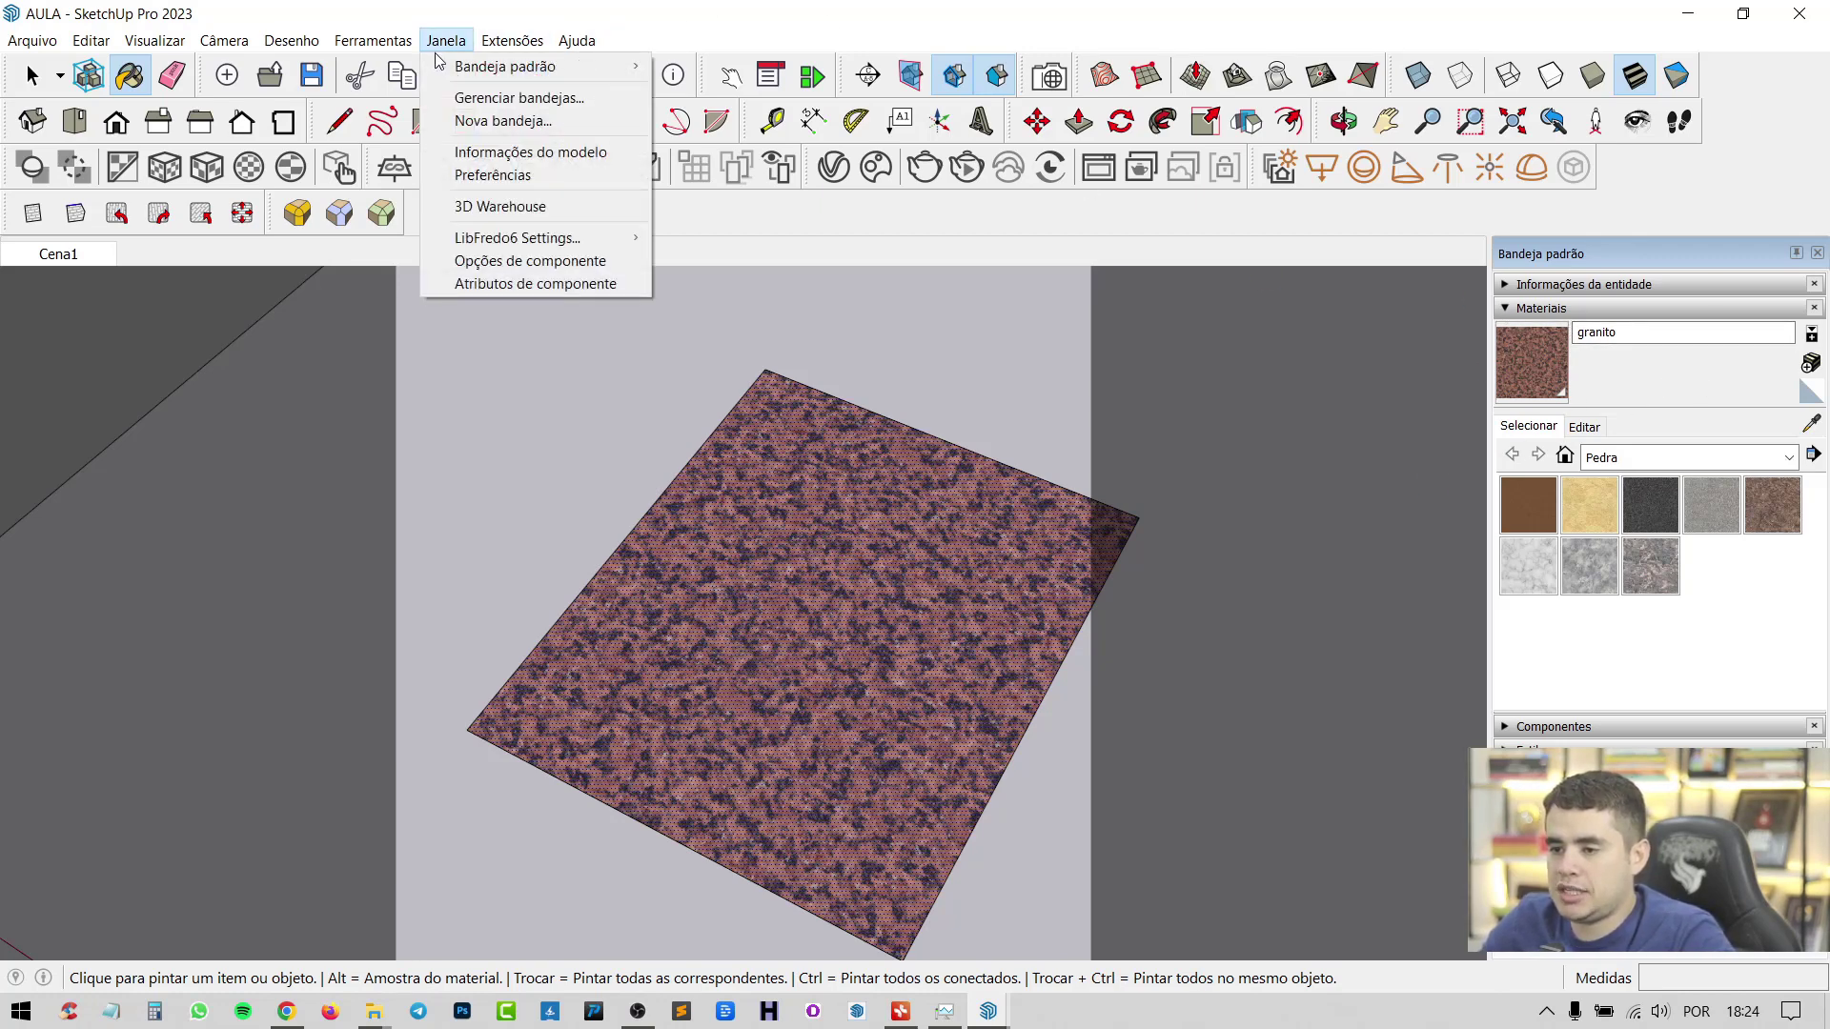
pyautogui.moveTo(572, 66)
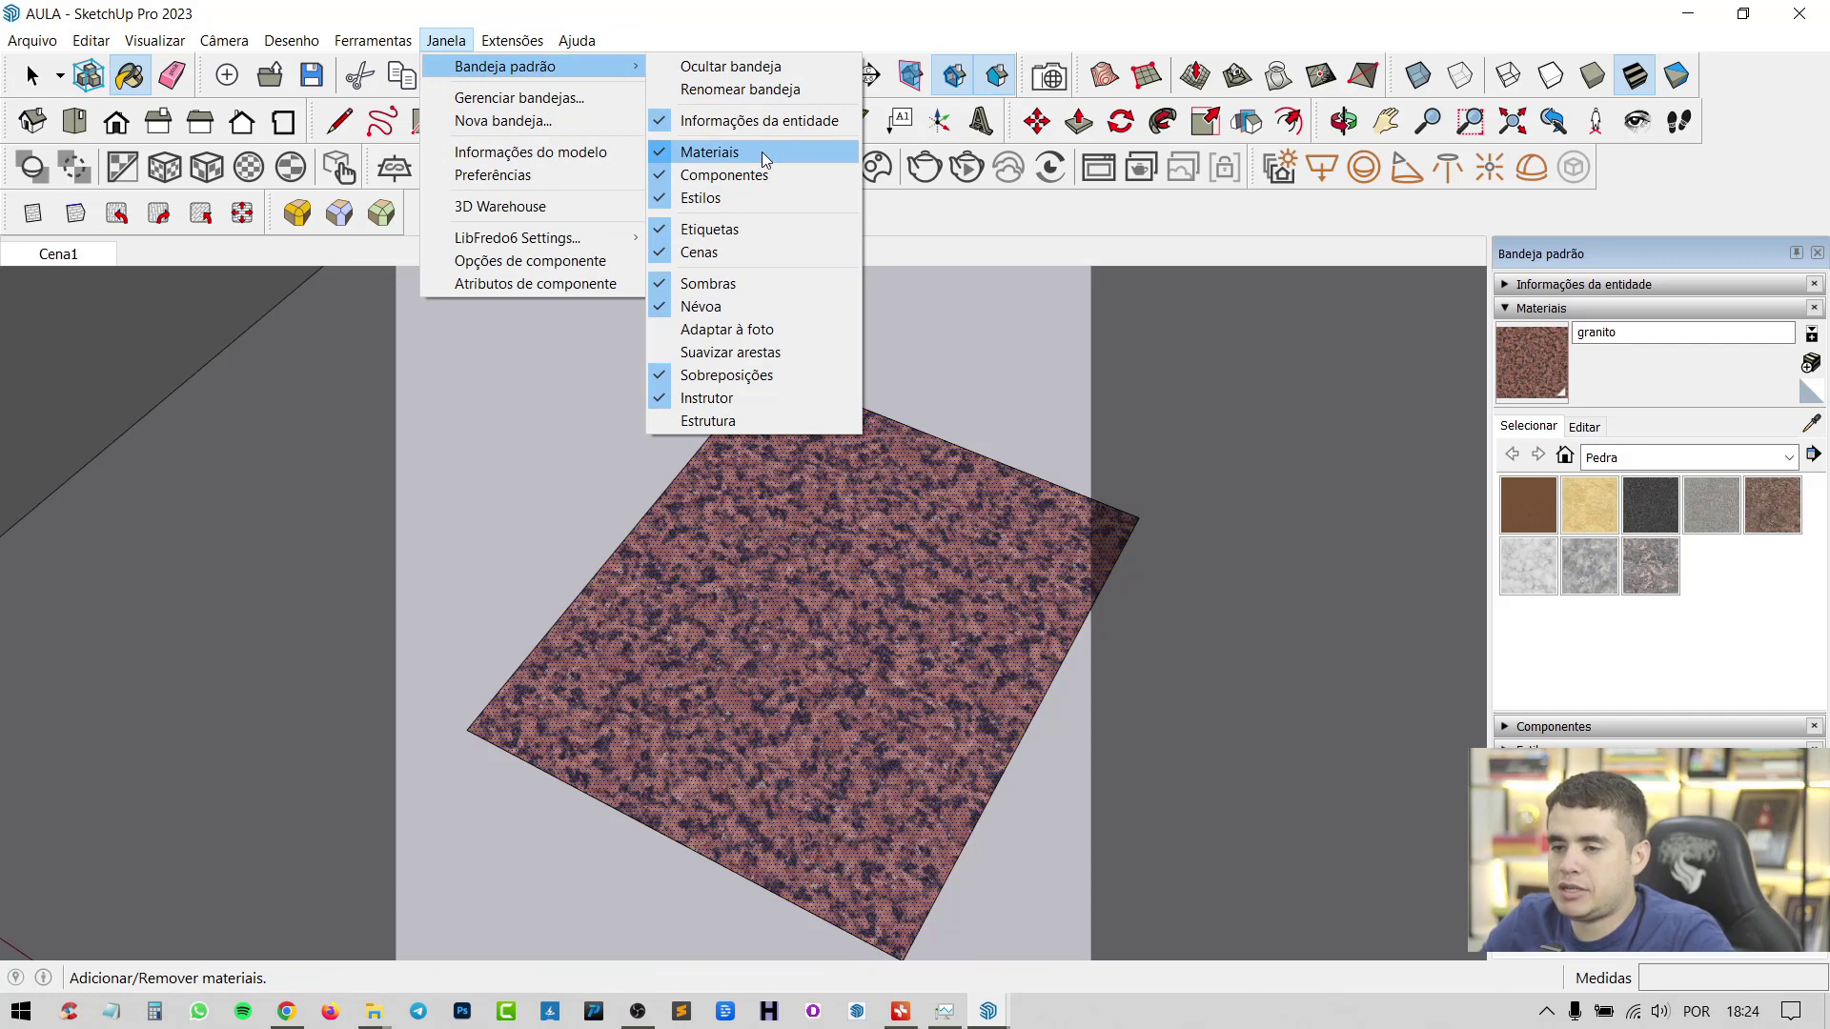
pyautogui.click(1170, 34)
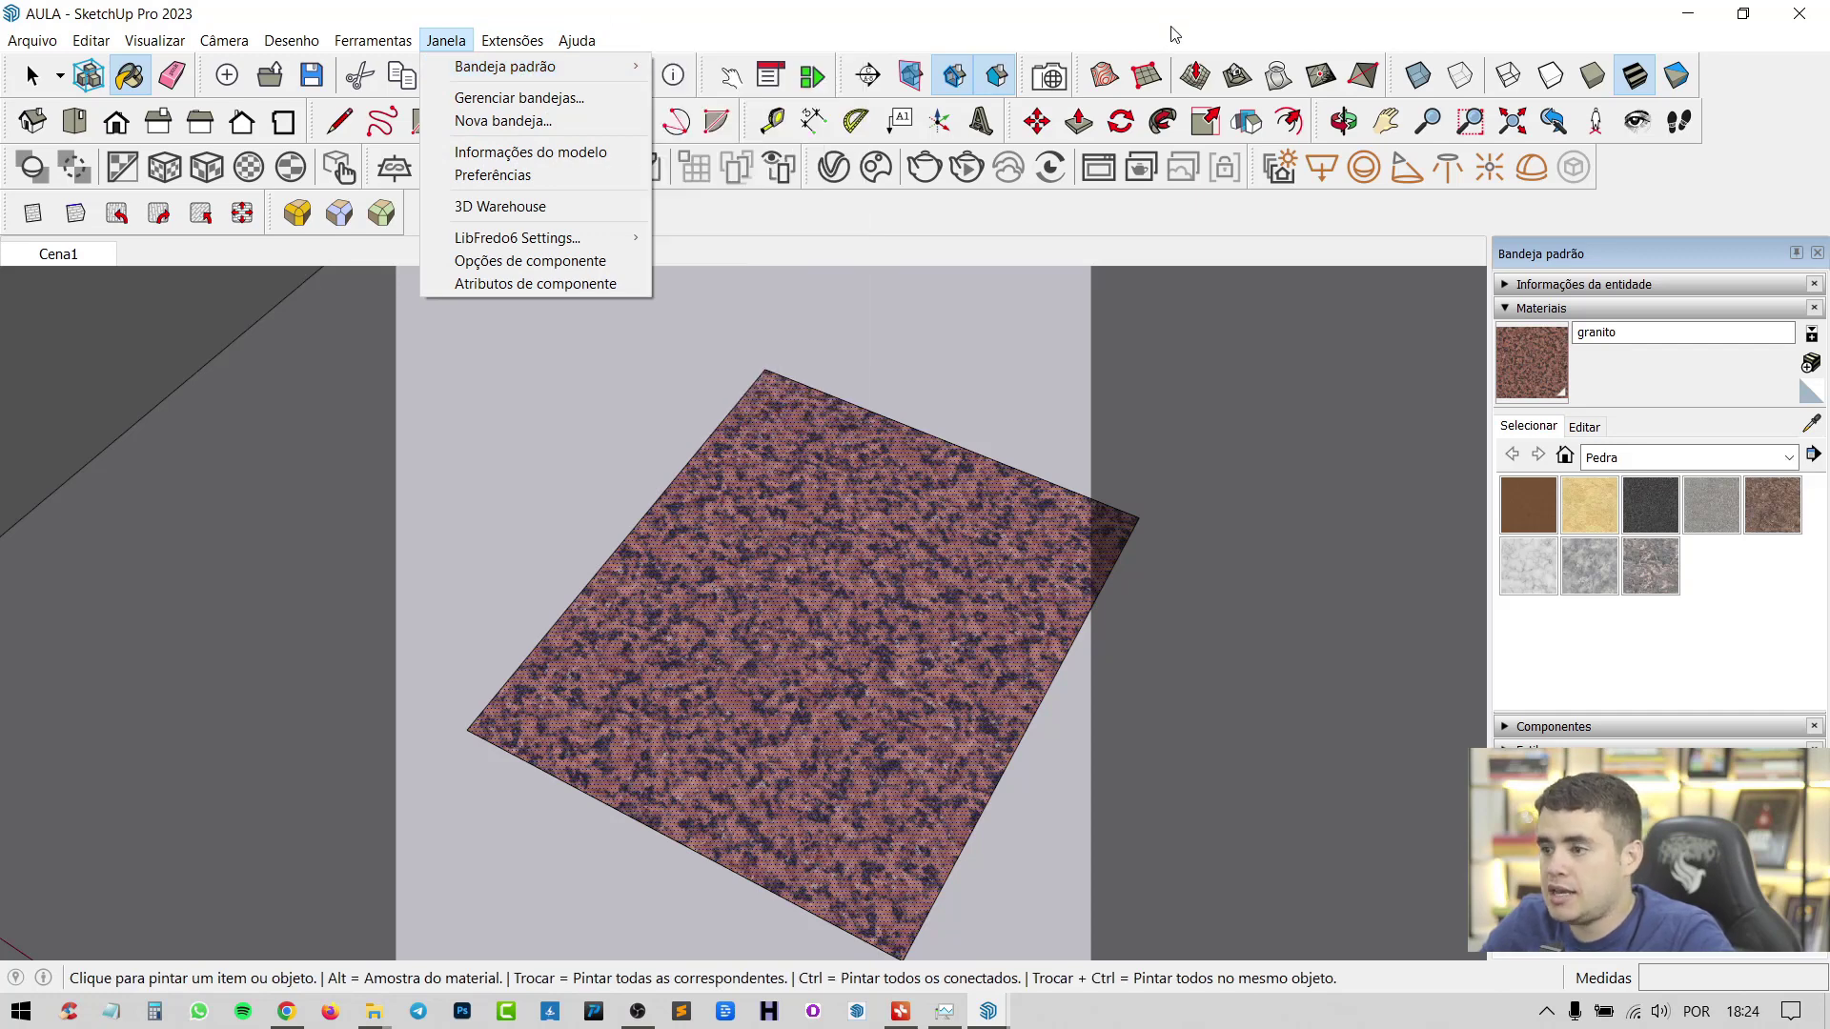
pyautogui.click(1585, 427)
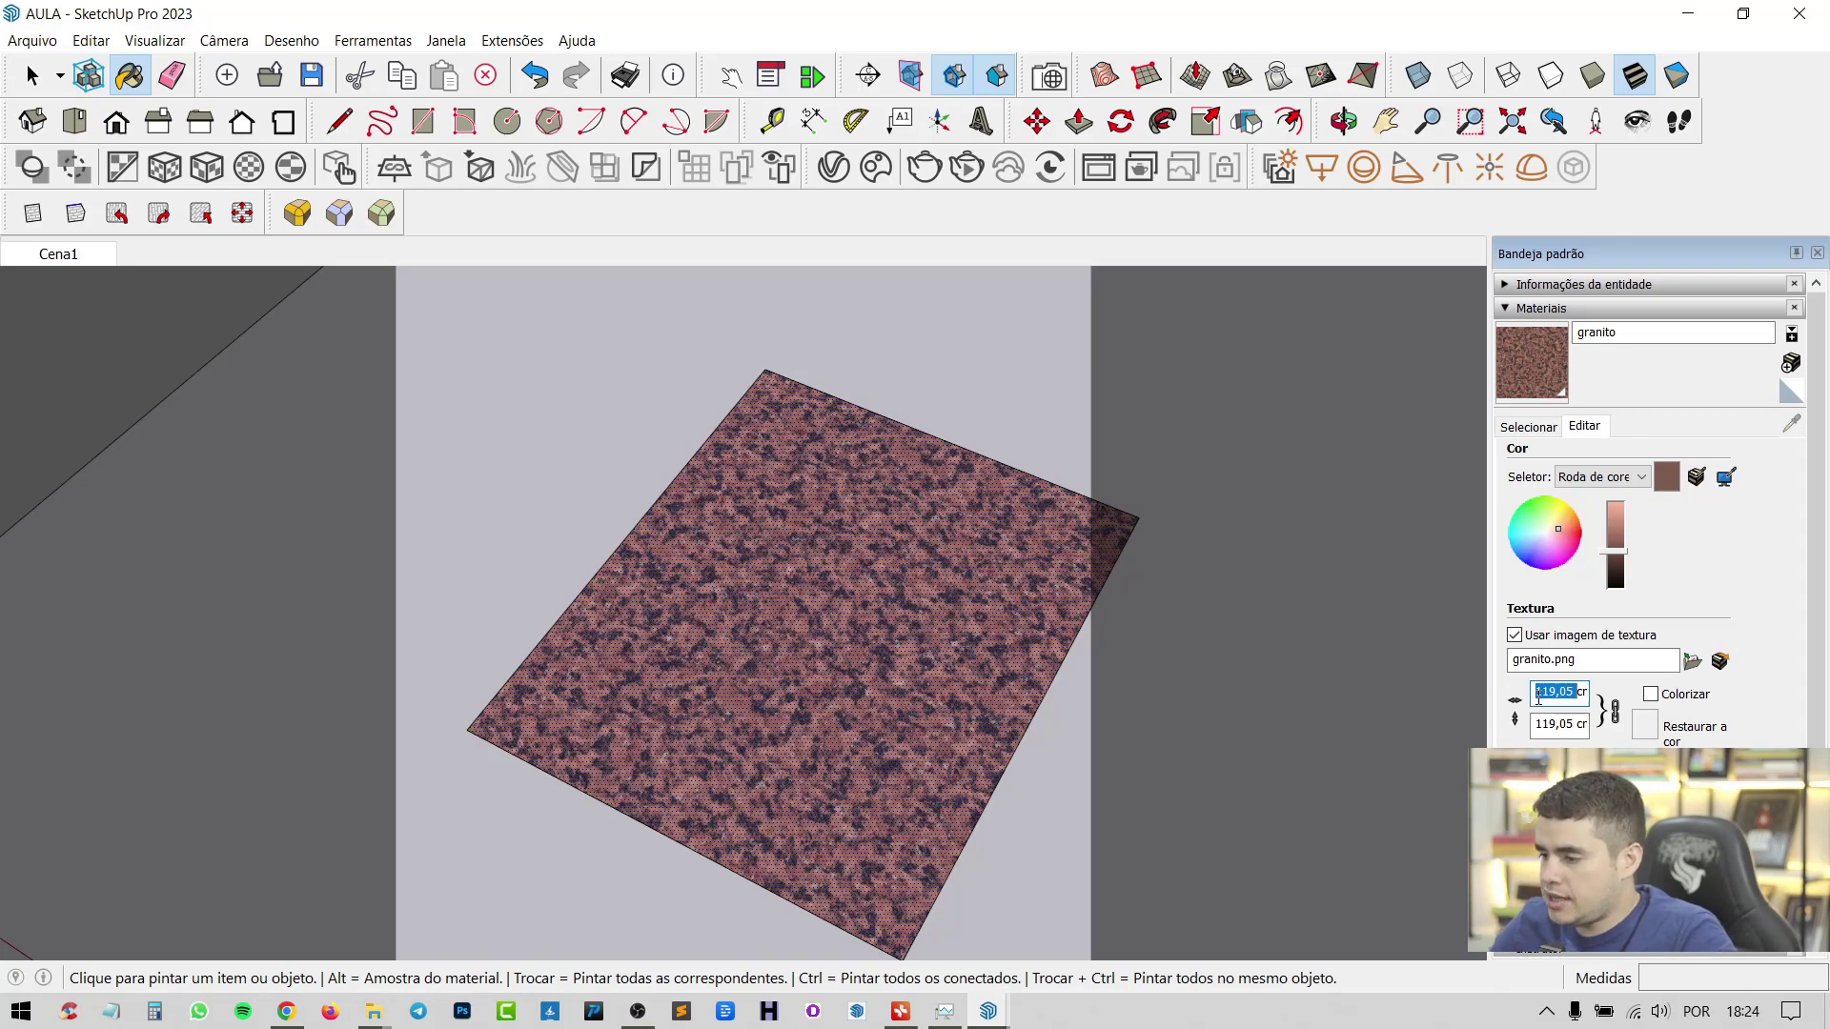
# Set the granito texture's width to 20 cm and inspect the pattern's scale on the rectangle
pyautogui.write('0')
pyautogui.press('Return')
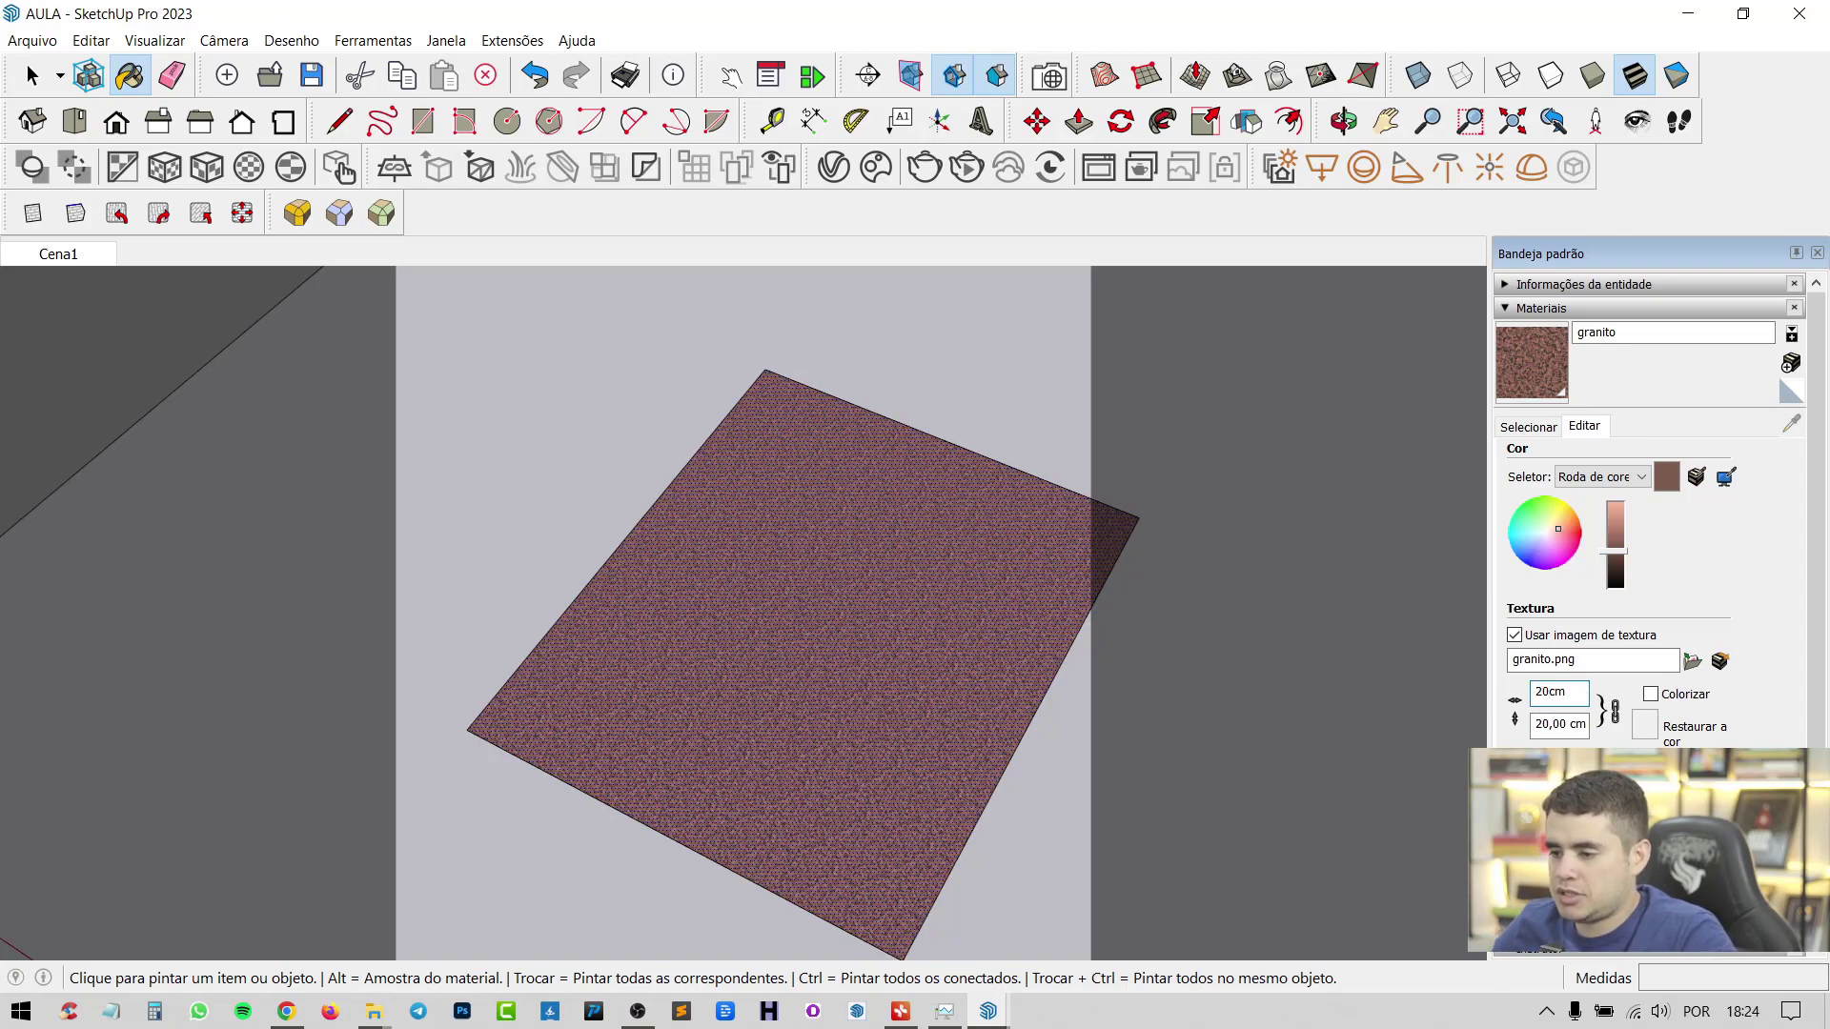
pyautogui.moveTo(1078, 727); pyautogui.dragTo(1023, 745, button='middle')
pyautogui.scroll(5, 1001, 736)
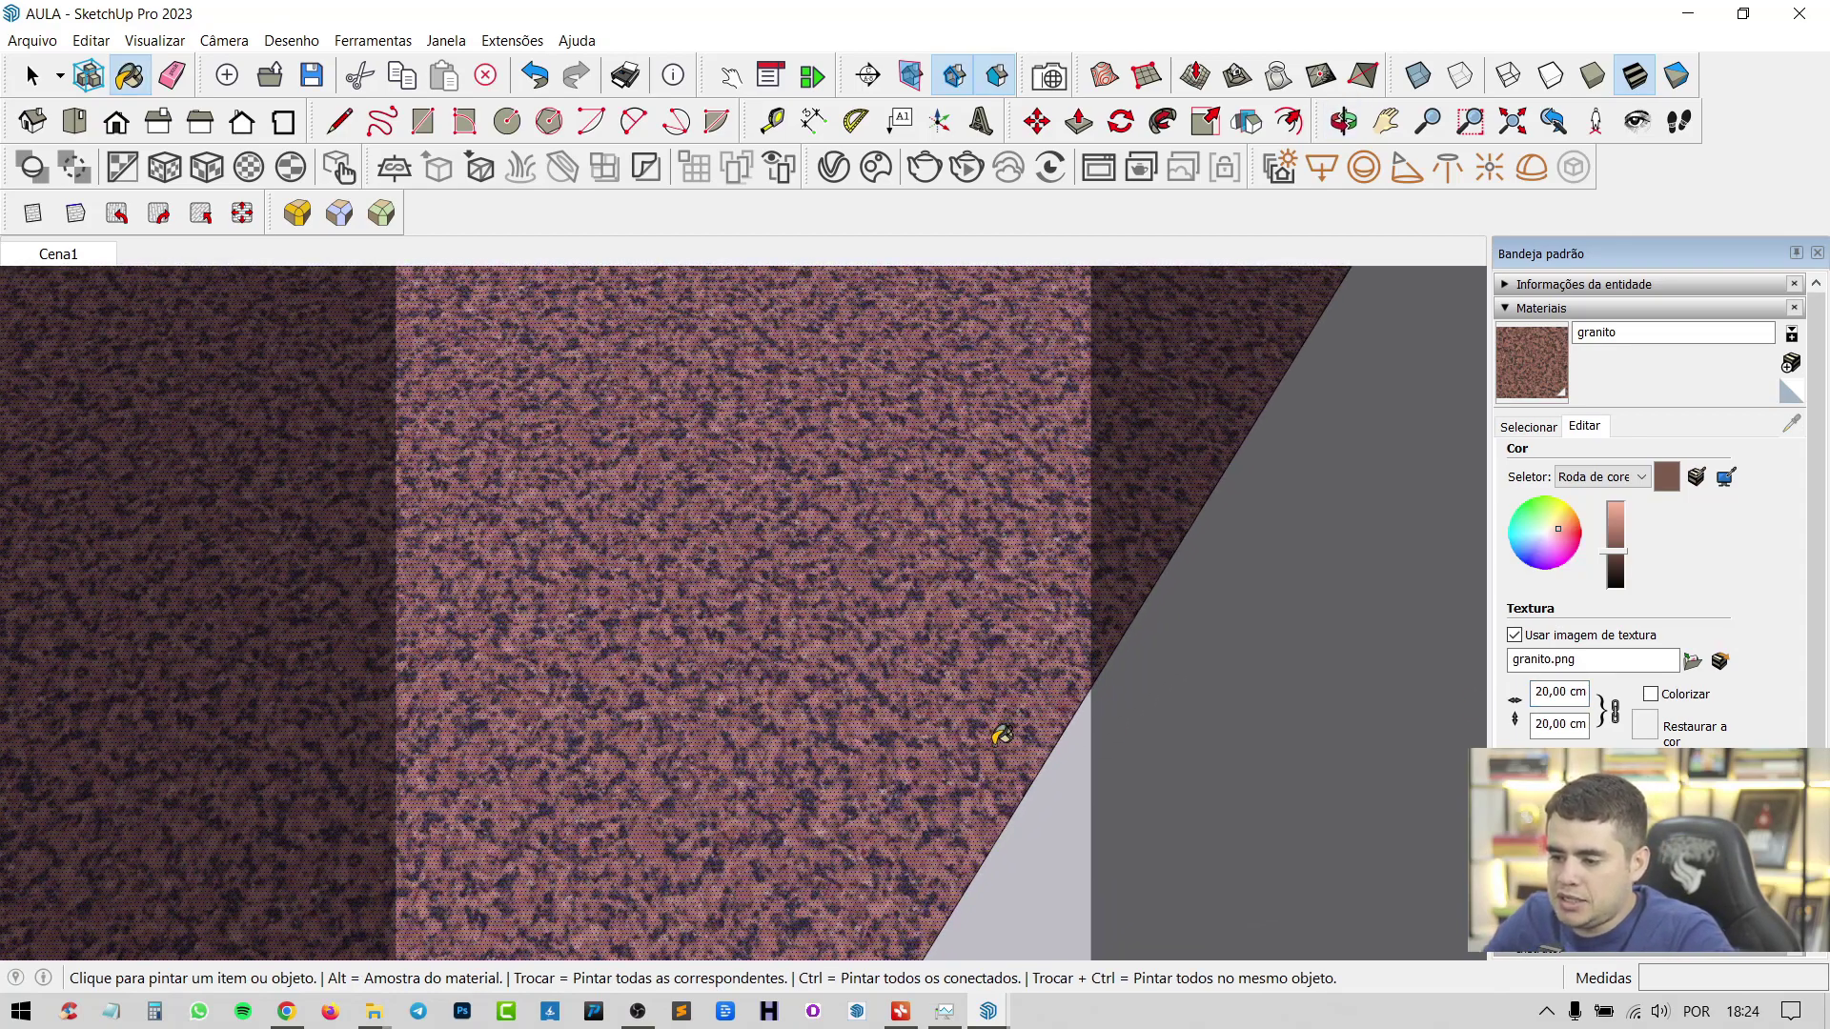
pyautogui.scroll(-4, 990, 739)
pyautogui.scroll(-5, 990, 739)
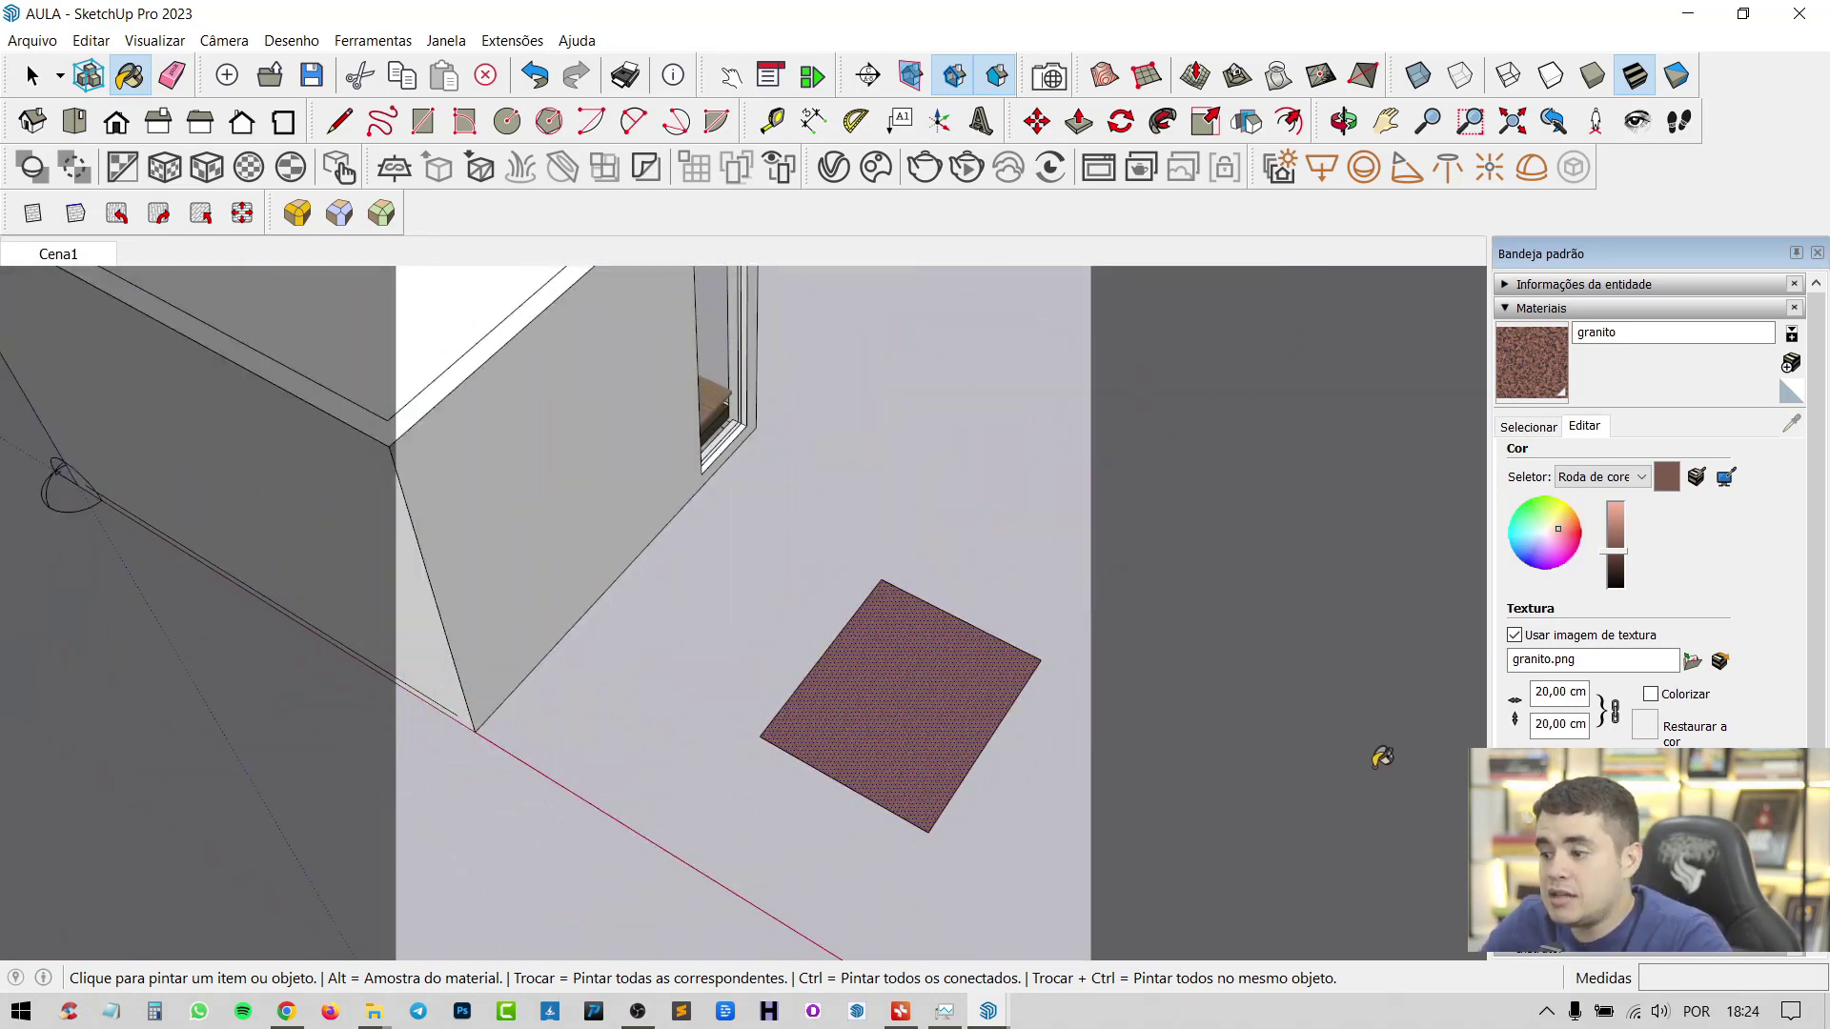
# Set the granito texture's width to 80 cm
pyautogui.scroll(6, 1026, 736)
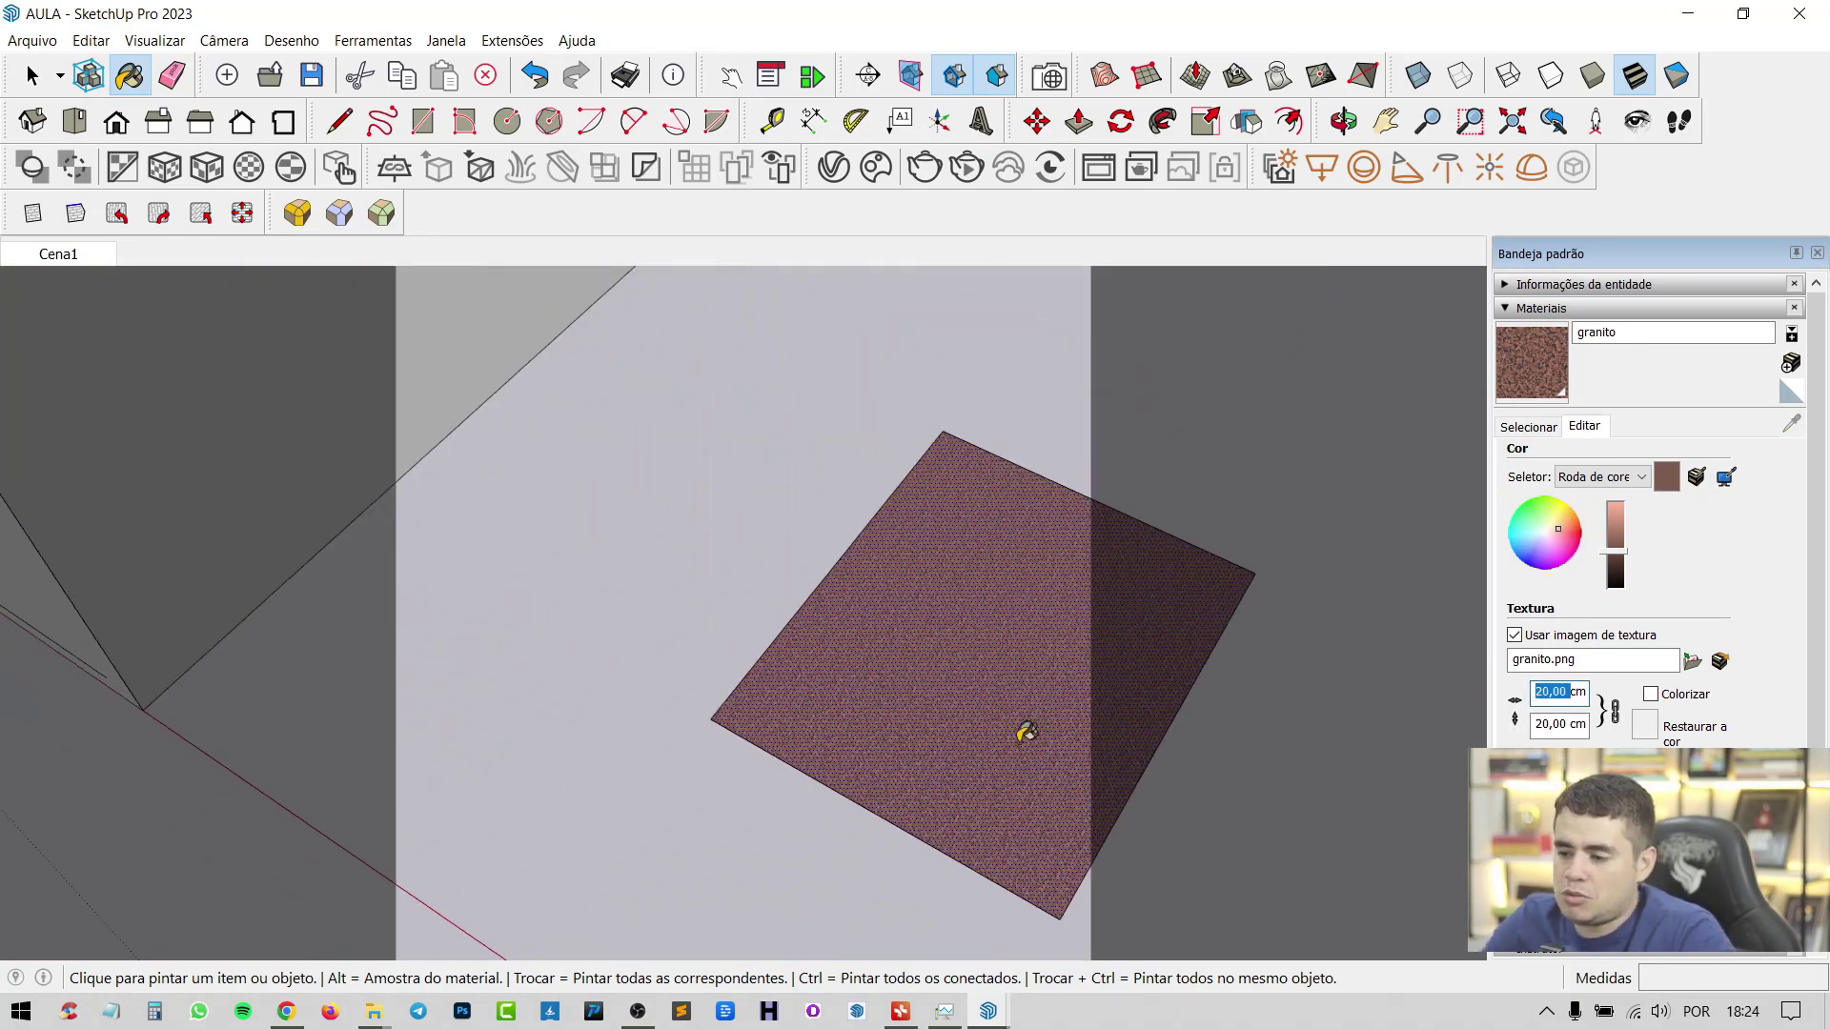
pyautogui.write('80')
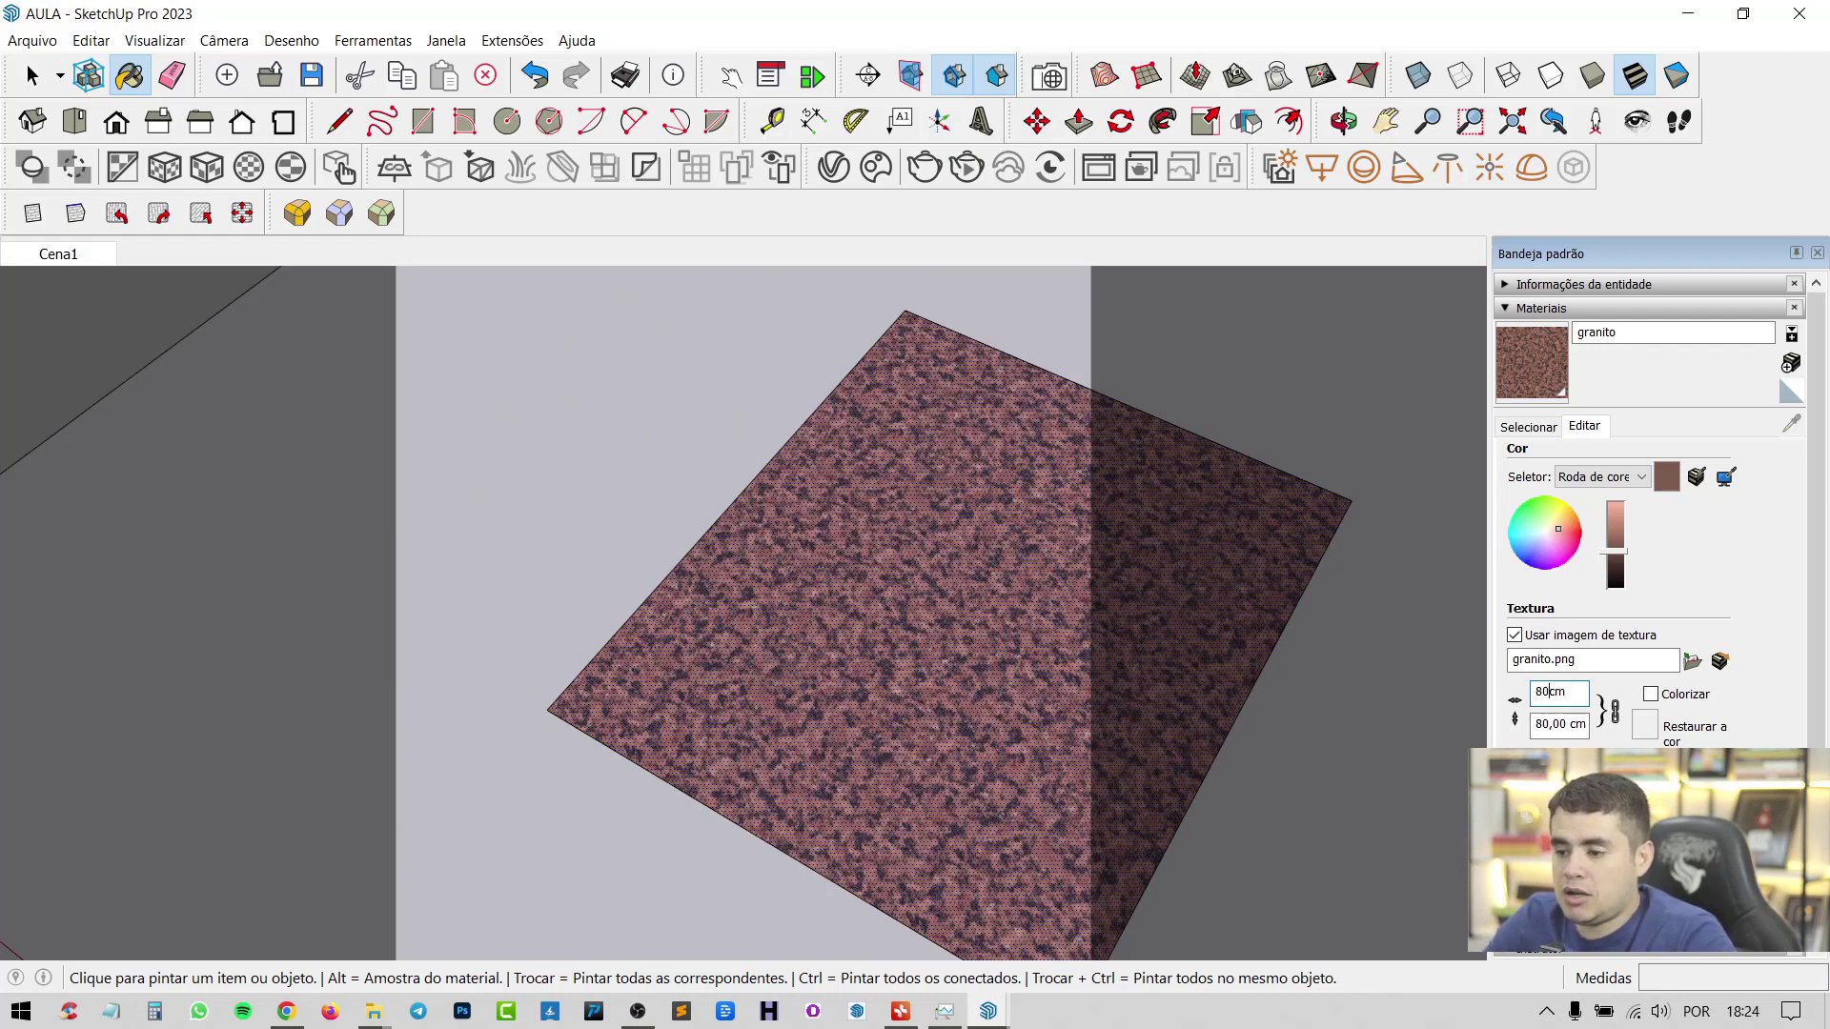
pyautogui.moveTo(857, 747); pyautogui.dragTo(776, 648, button='middle')
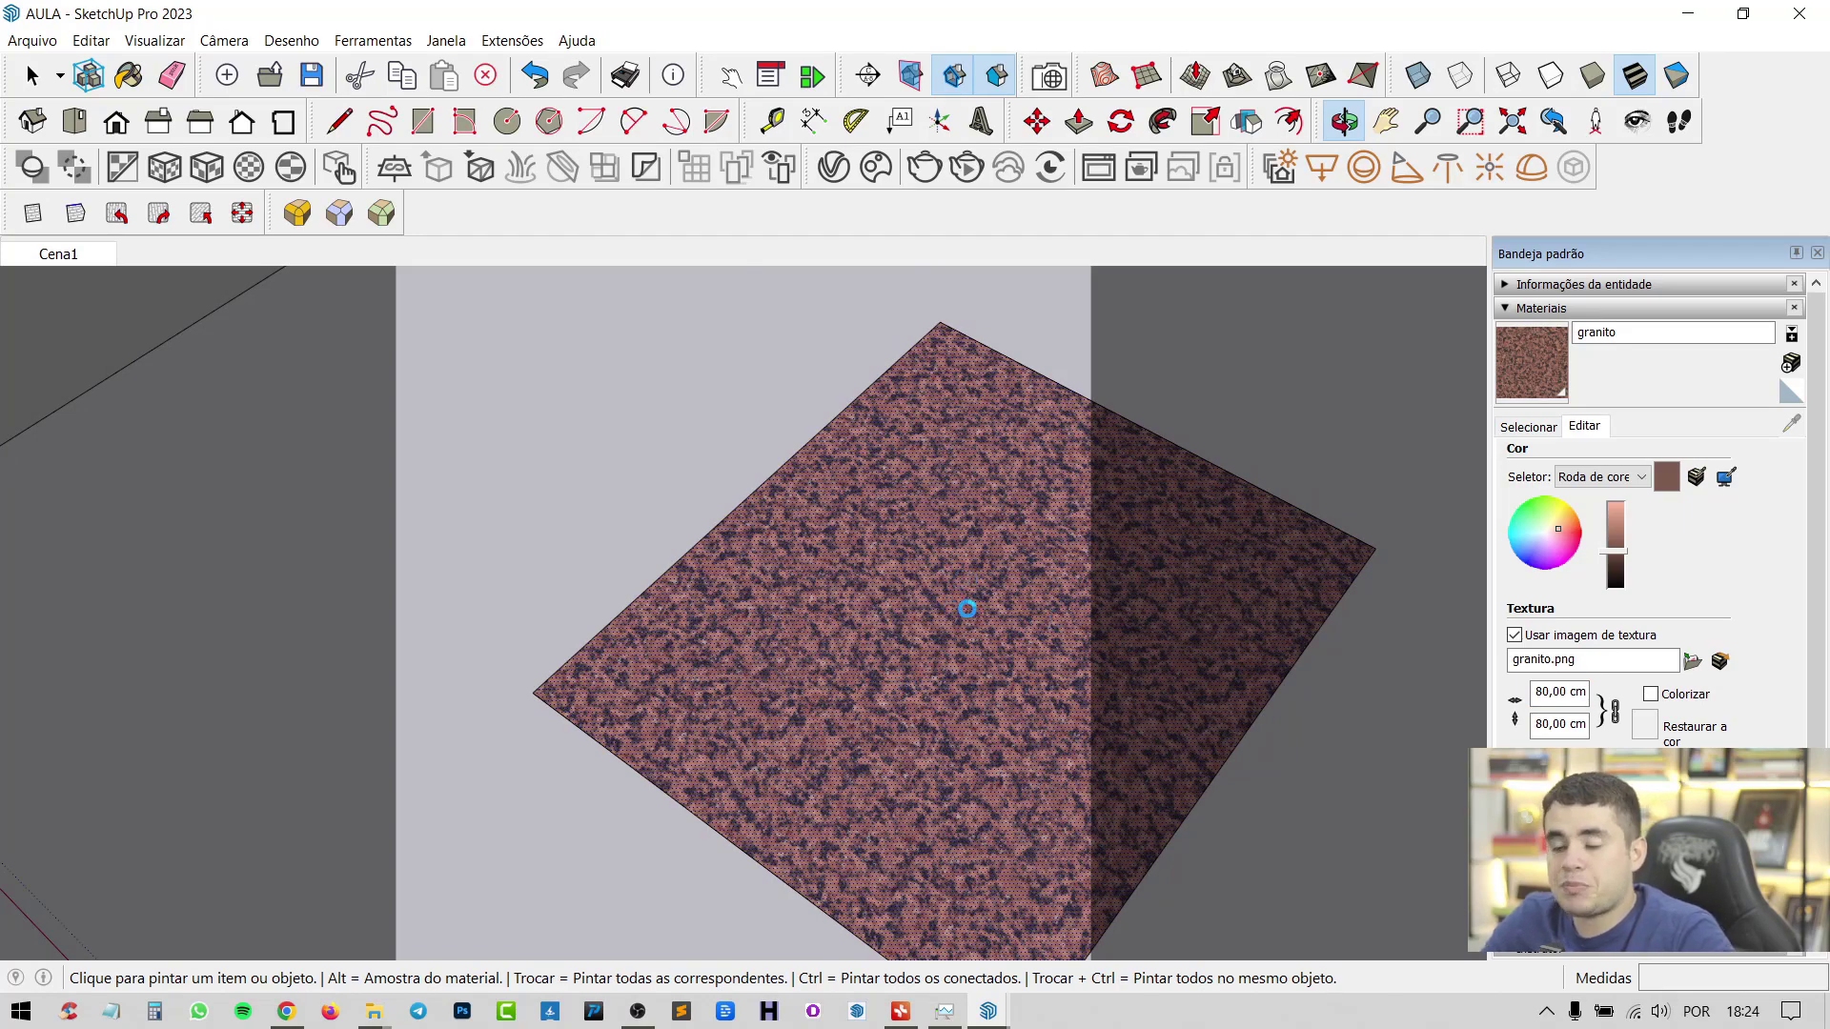
pyautogui.scroll(-2, 968, 613)
pyautogui.scroll(-3, 1125, 680)
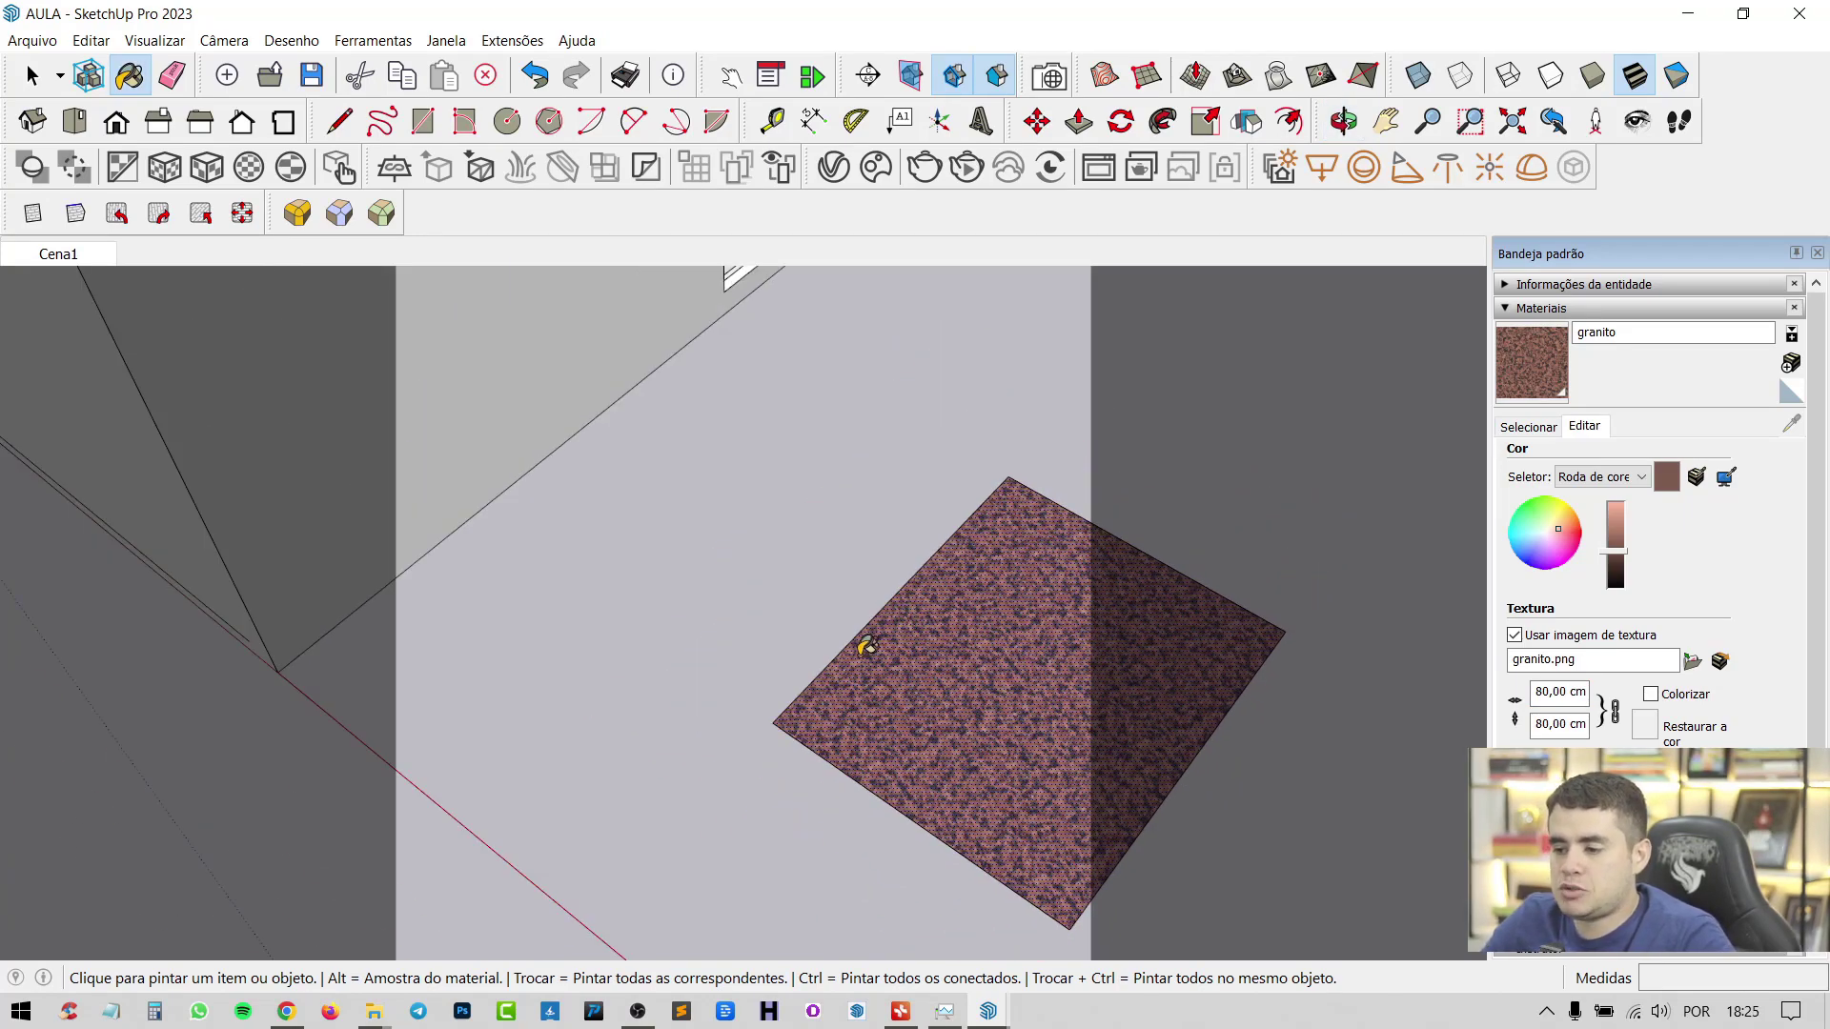
# Hide the room's roof slab to expose the interior from above
pyautogui.scroll(-4, 859, 631)
pyautogui.scroll(-2, 656, 419)
pyautogui.moveTo(701, 420); pyautogui.dragTo(460, 378, button='middle')
pyautogui.scroll(-3, 875, 696)
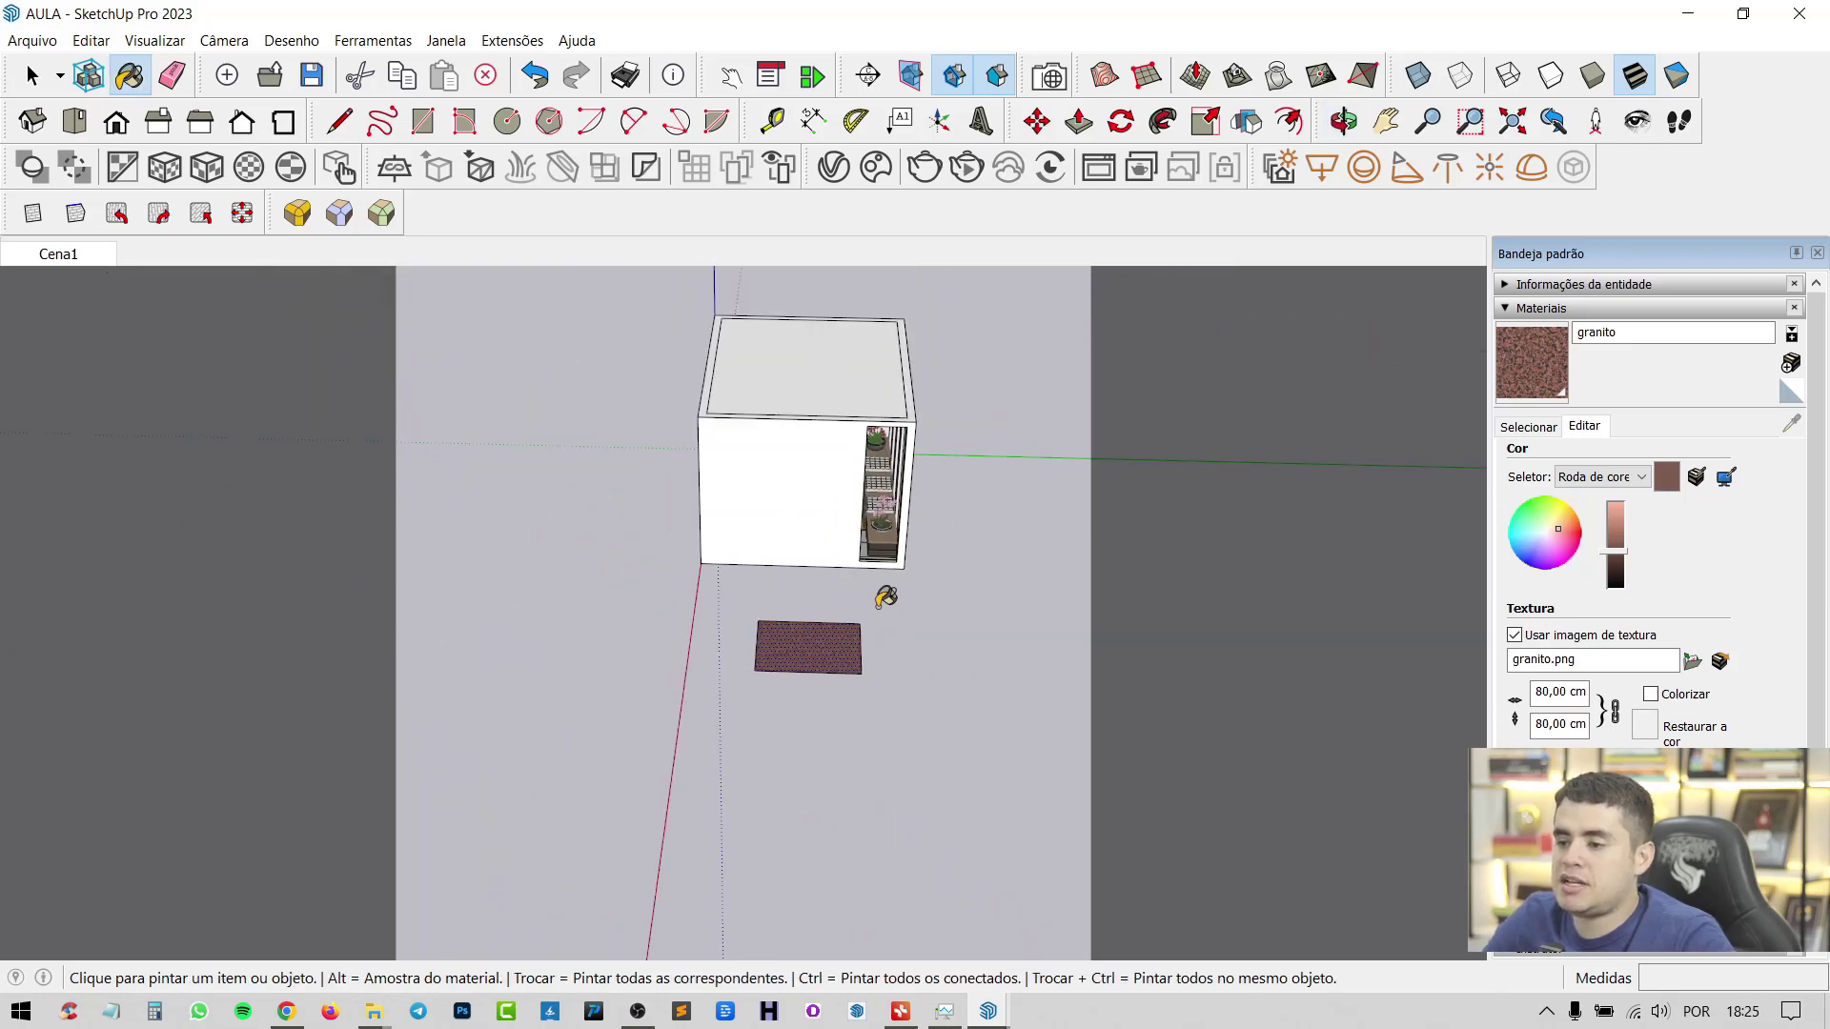
pyautogui.press('space')
pyautogui.moveTo(879, 572); pyautogui.dragTo(961, 580, button='middle')
pyautogui.scroll(4, 751, 369)
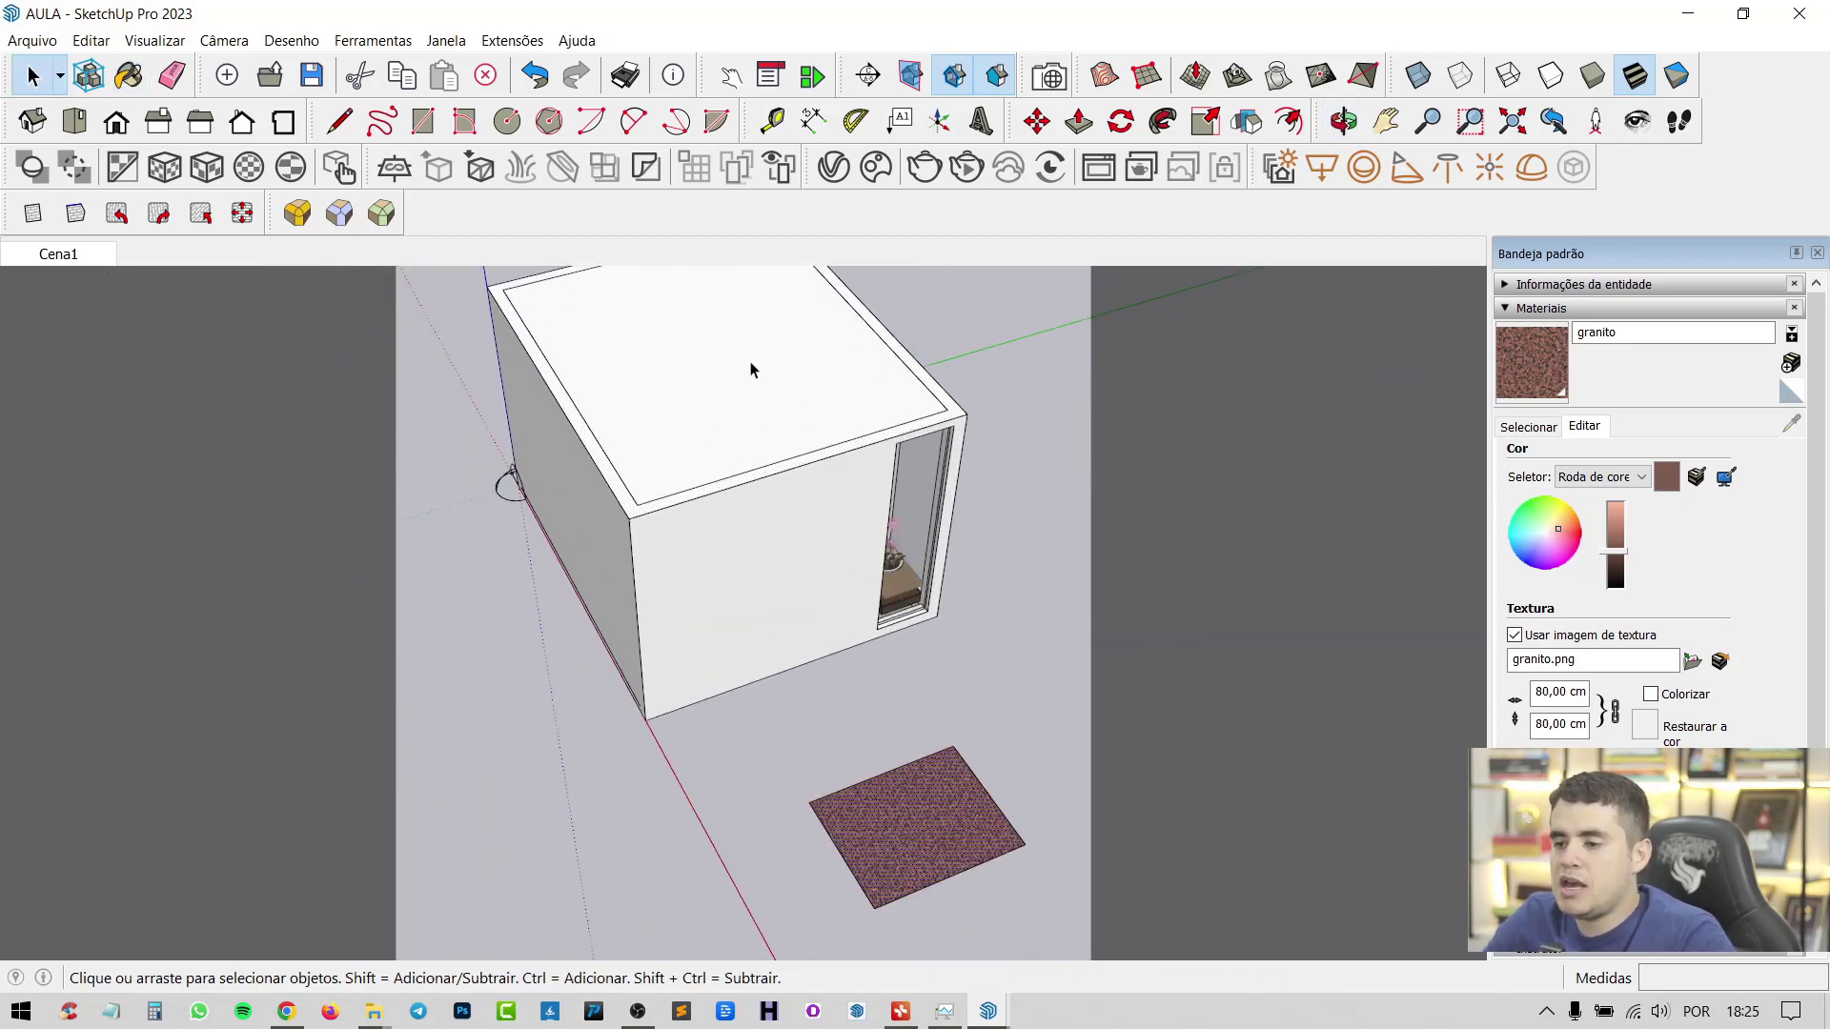
pyautogui.click(751, 370)
pyautogui.rightClick(751, 368)
pyautogui.click(806, 417)
pyautogui.scroll(-2, 806, 752)
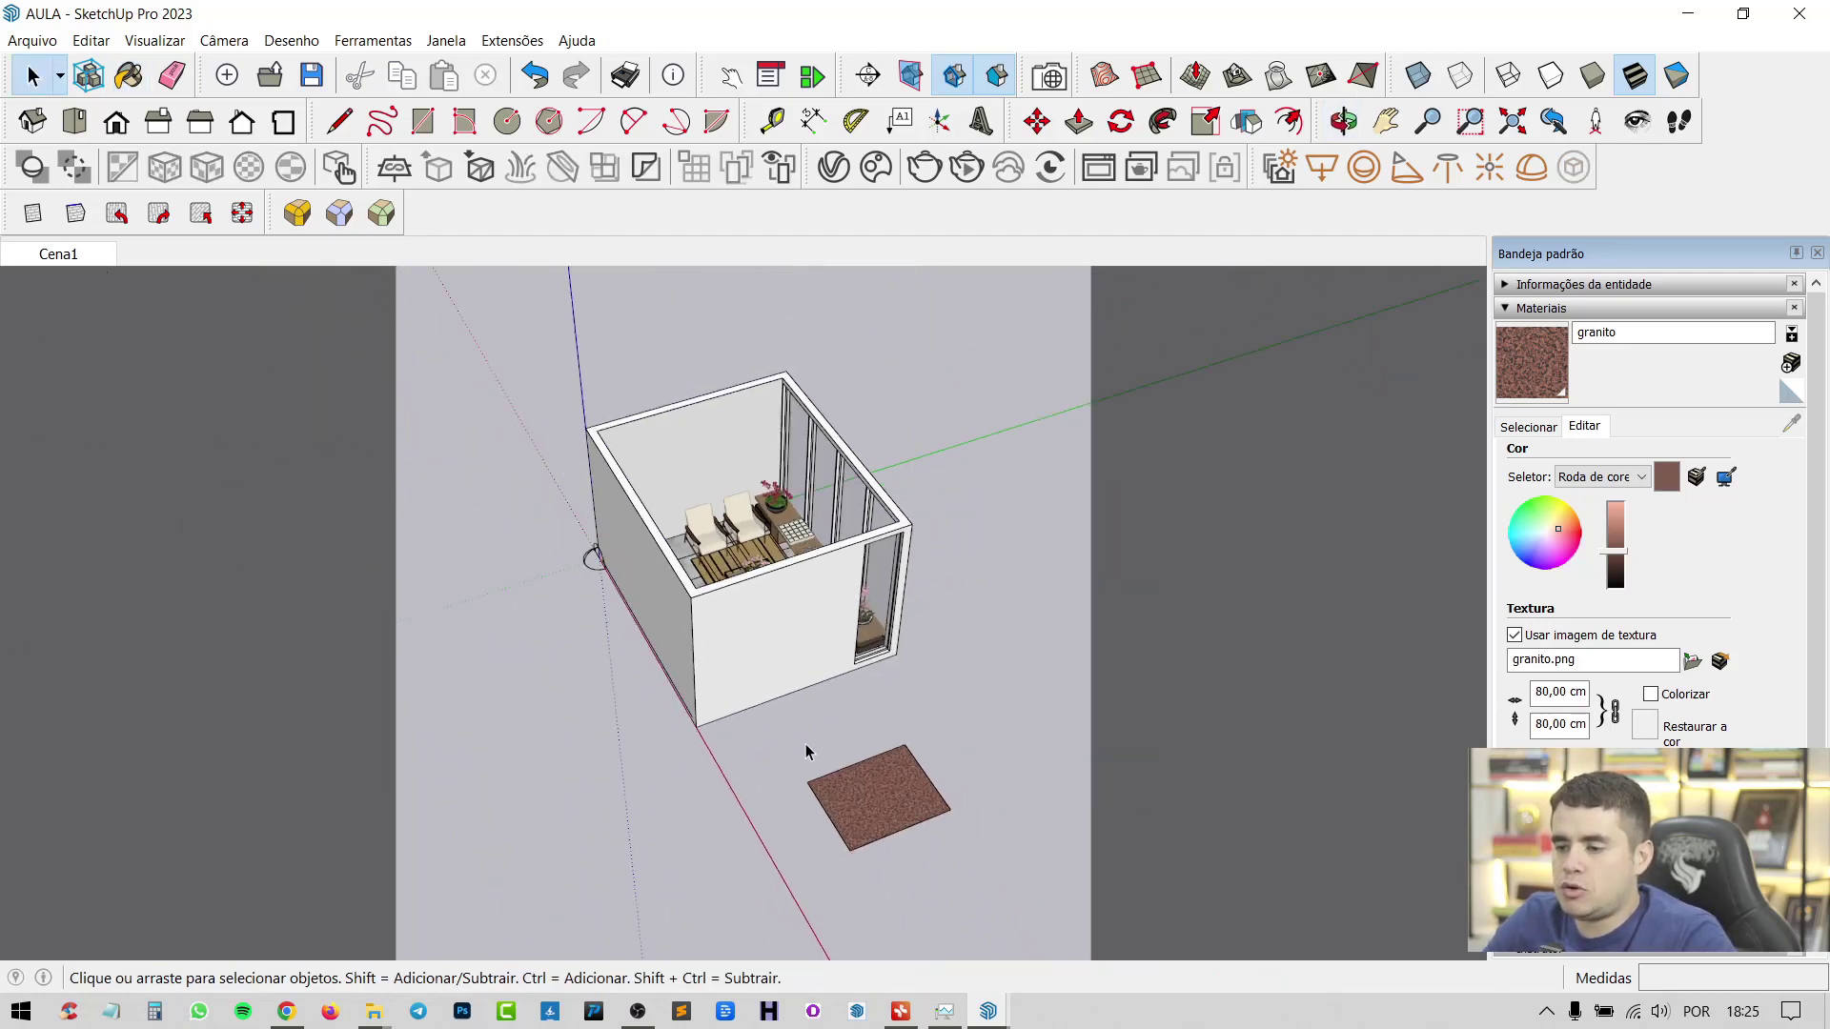
# Open the room's floor group for editing and select a single marble tile beside the rug's corner
pyautogui.moveTo(805, 753); pyautogui.dragTo(981, 817, button='middle')
pyautogui.scroll(5, 846, 755)
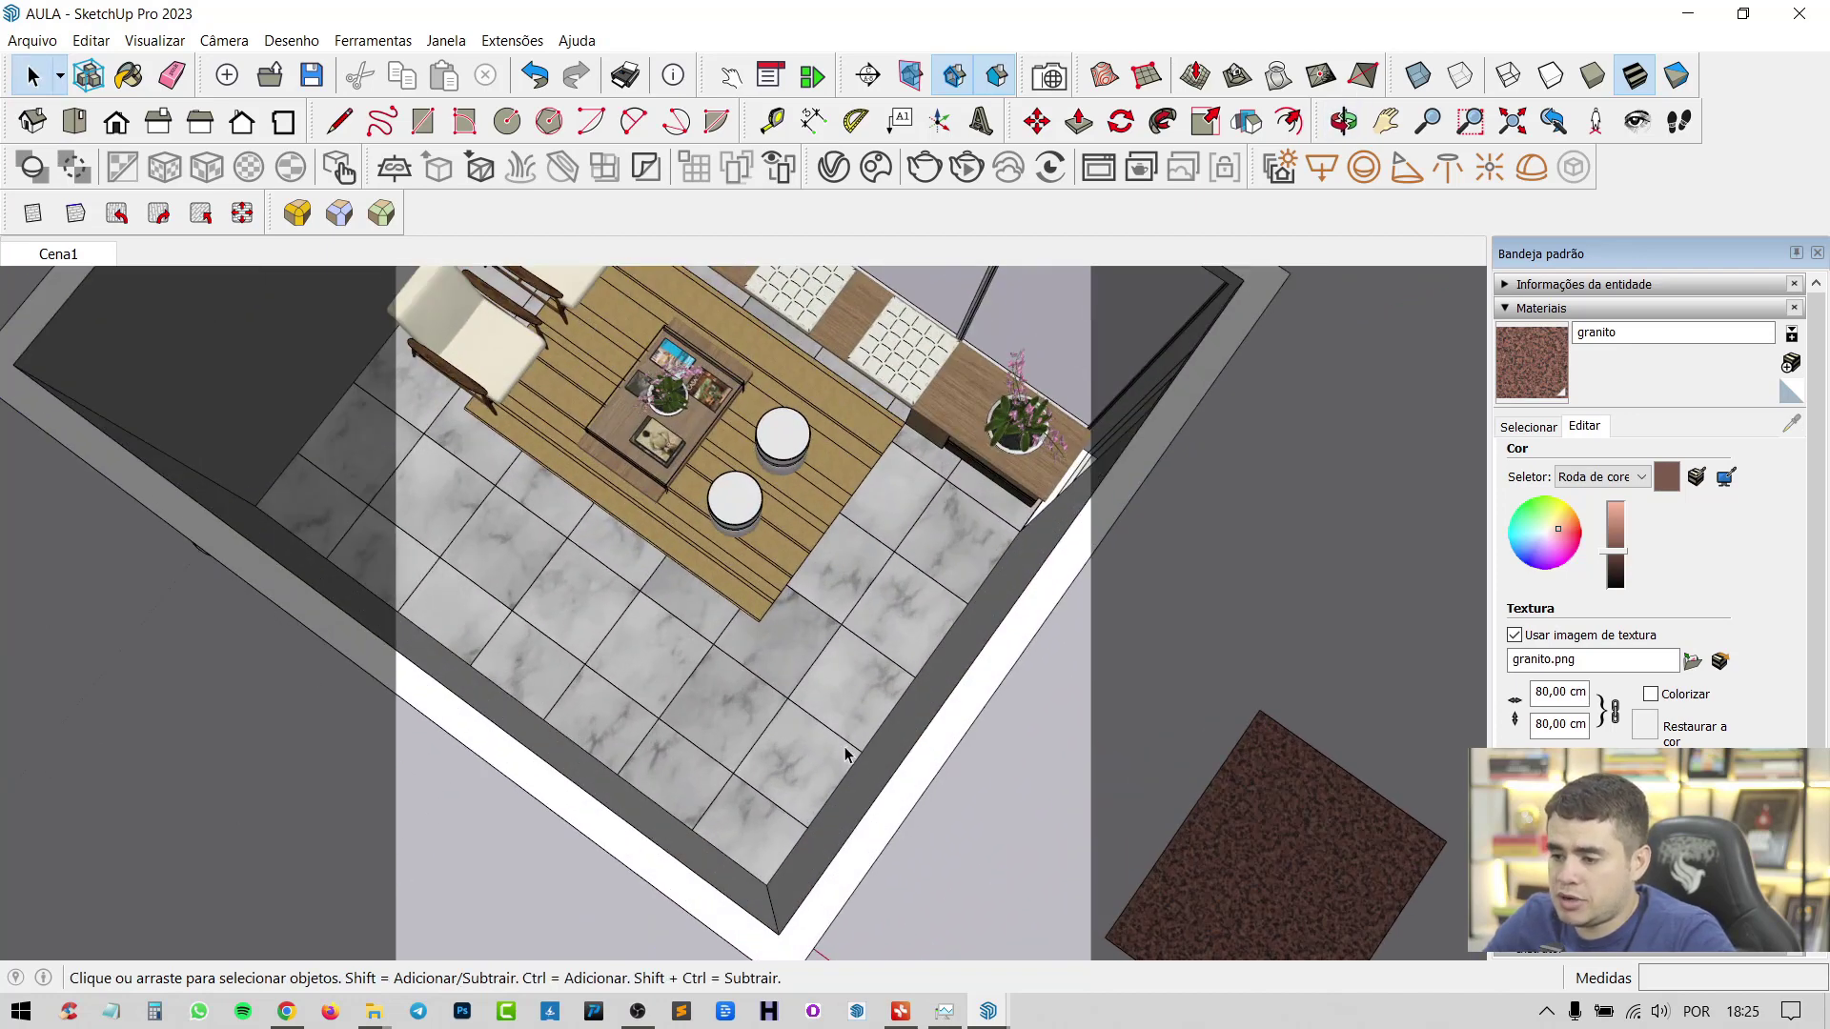
pyautogui.scroll(3, 846, 755)
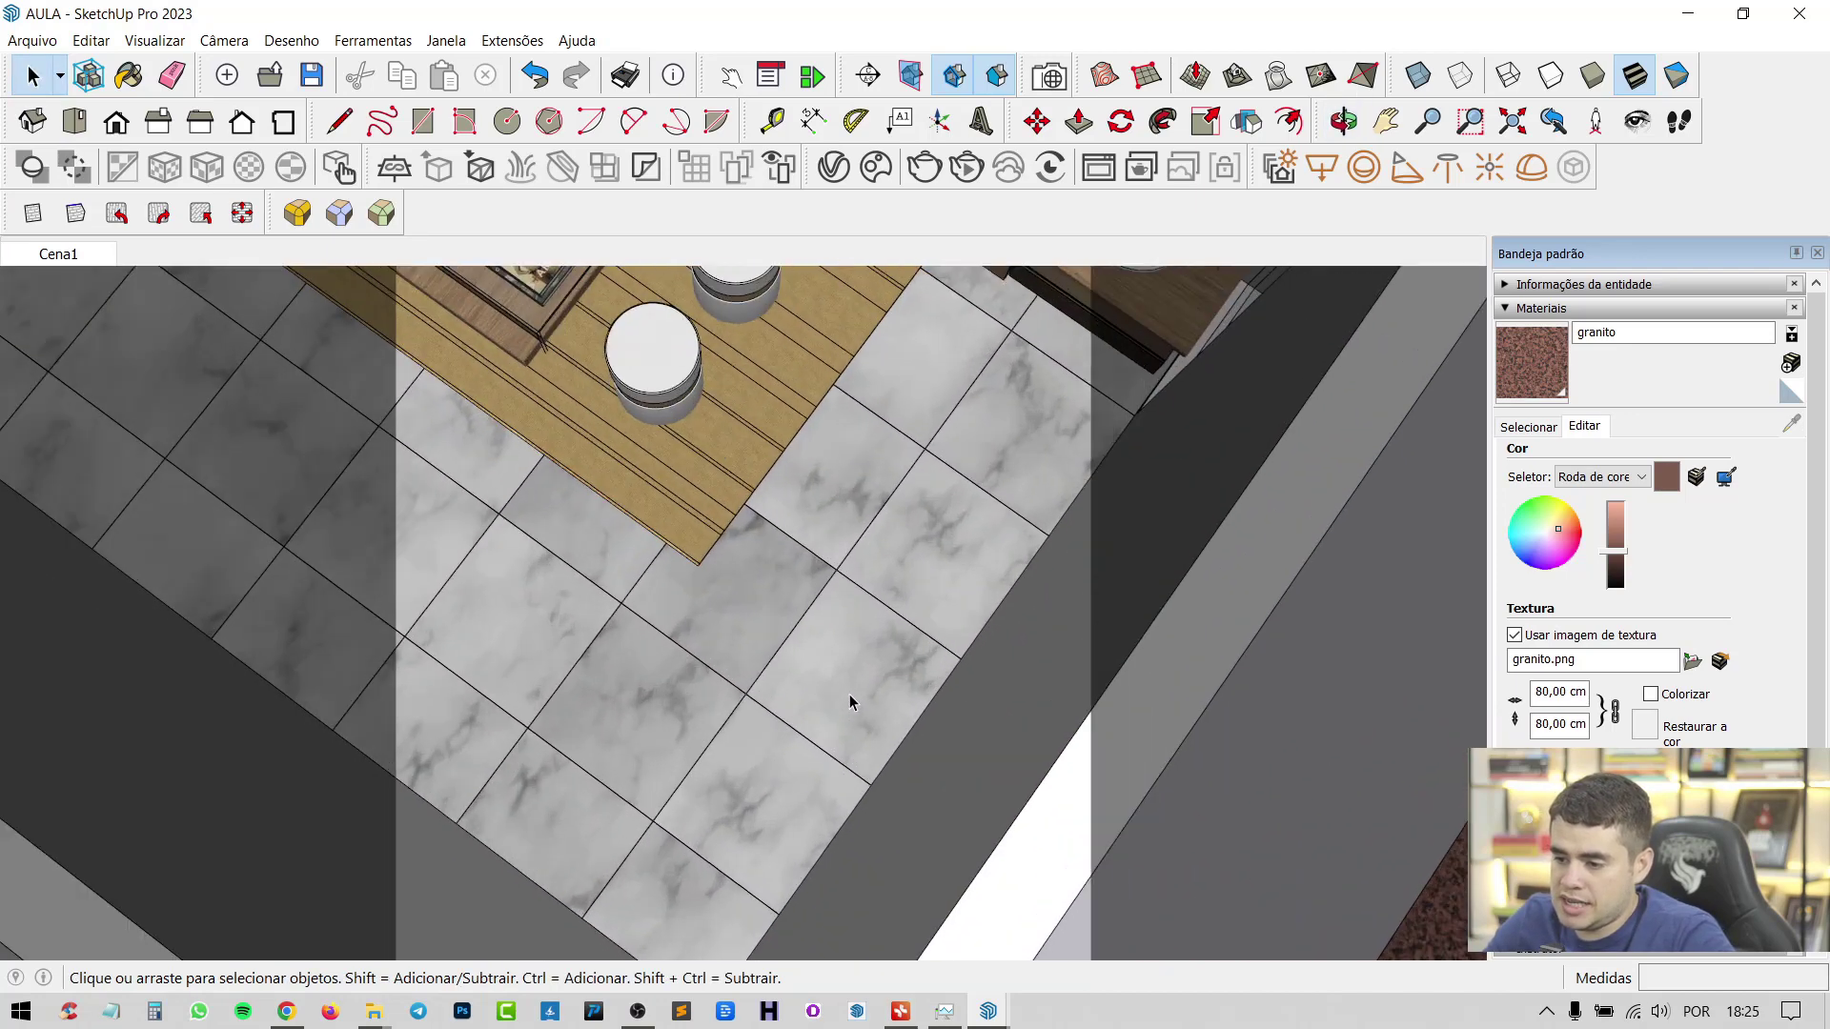
pyautogui.scroll(-2, 738, 634)
pyautogui.click(756, 621)
pyautogui.doubleClick(756, 621)
pyautogui.click(758, 618)
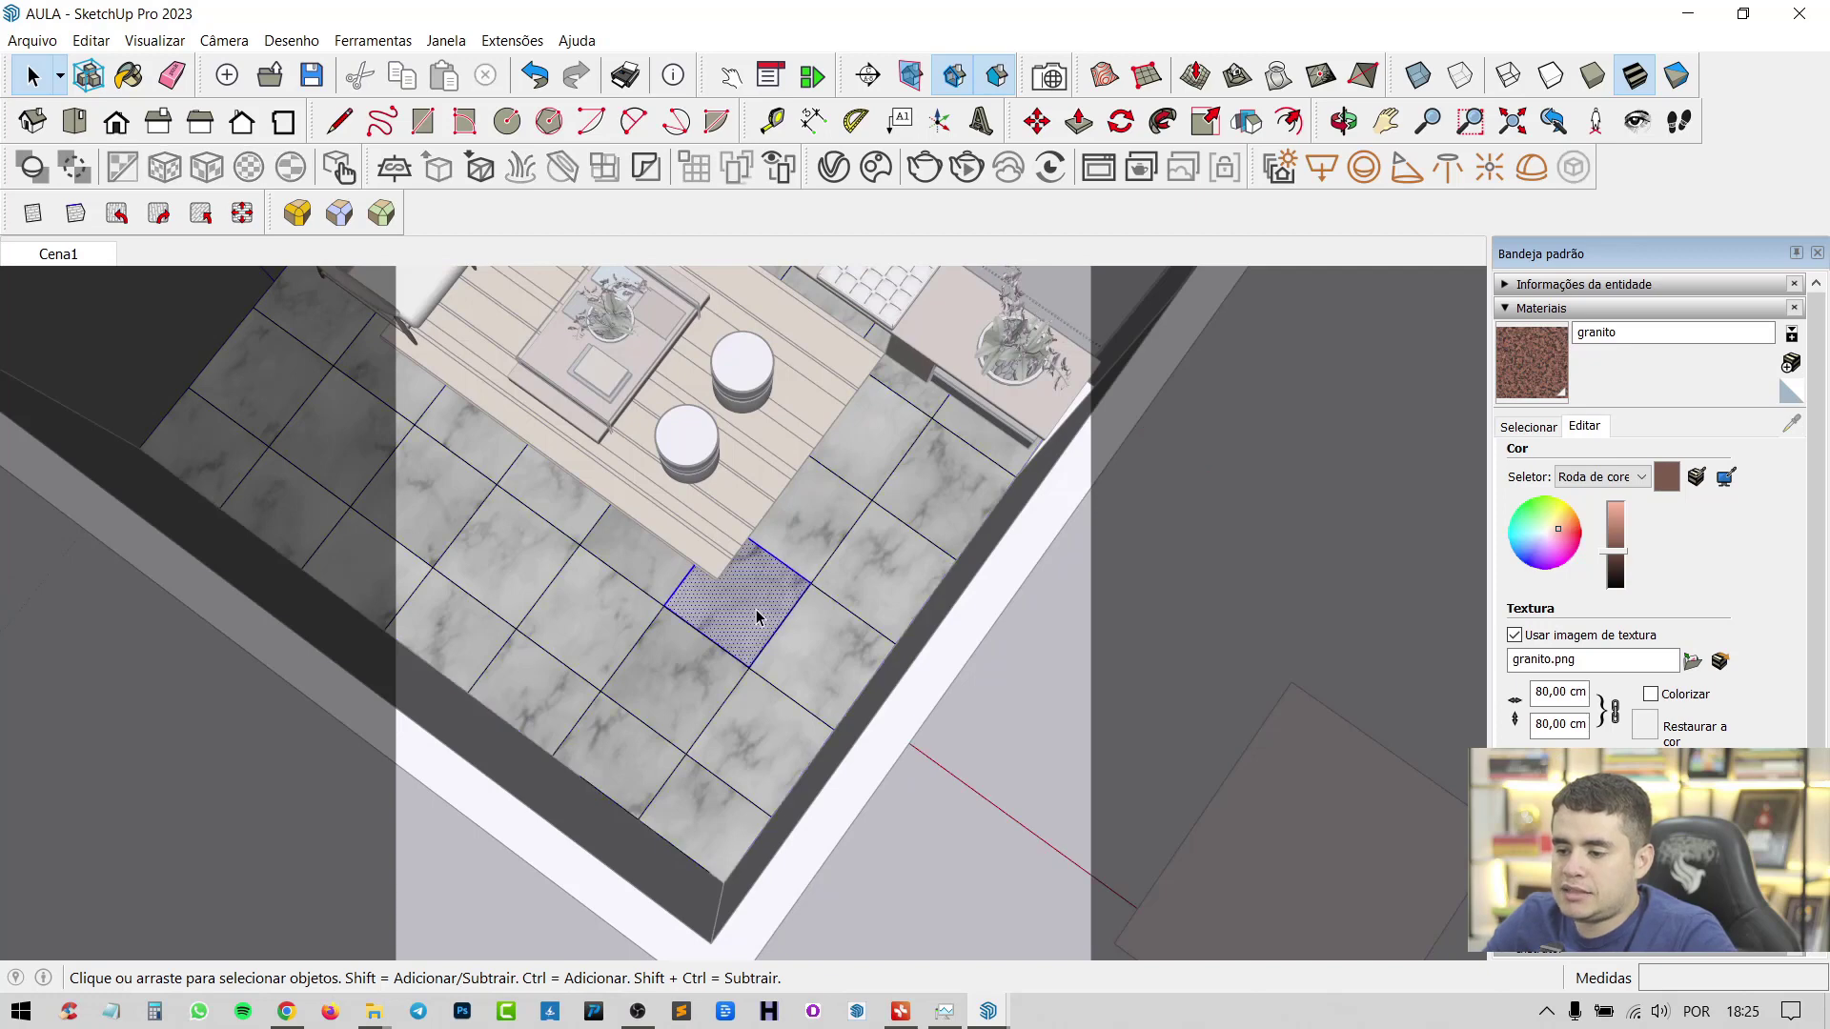
pyautogui.scroll(5, 758, 618)
pyautogui.scroll(1, 693, 583)
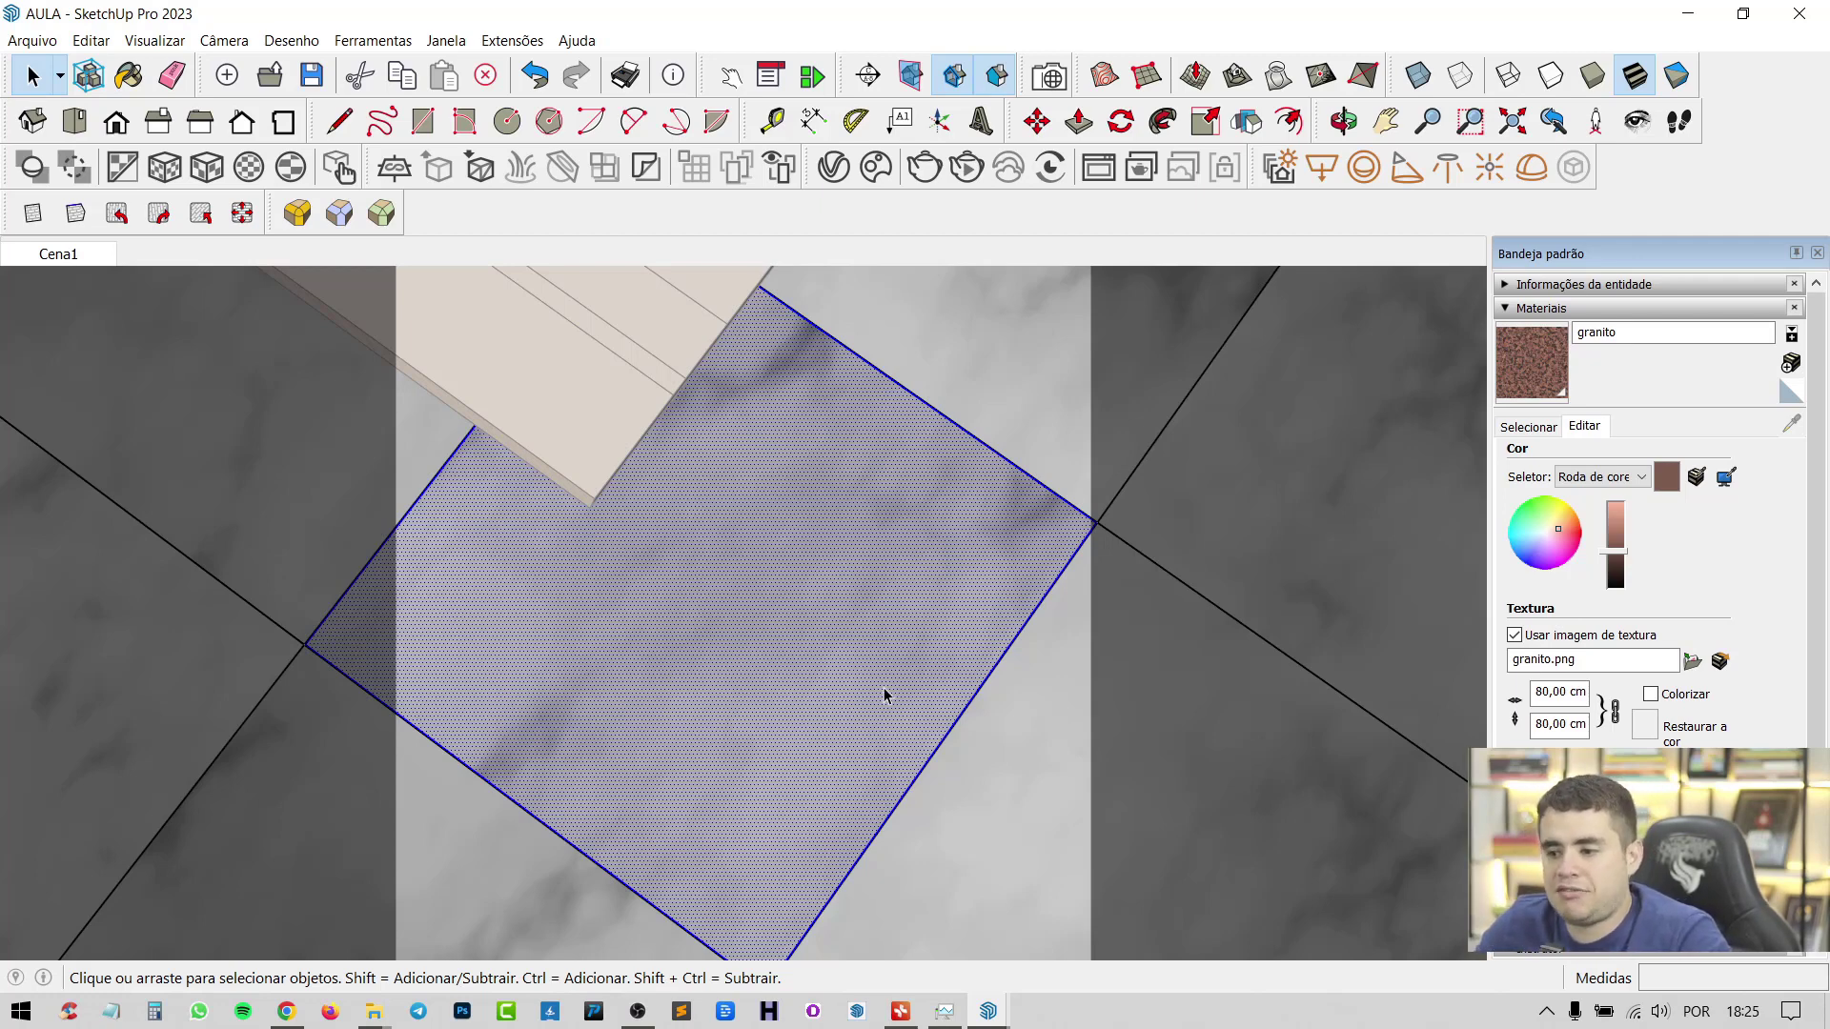
# Select all the connected floor tiles and paint them with the granito material, checking the pattern's scale up close
pyautogui.scroll(-5, 730, 648)
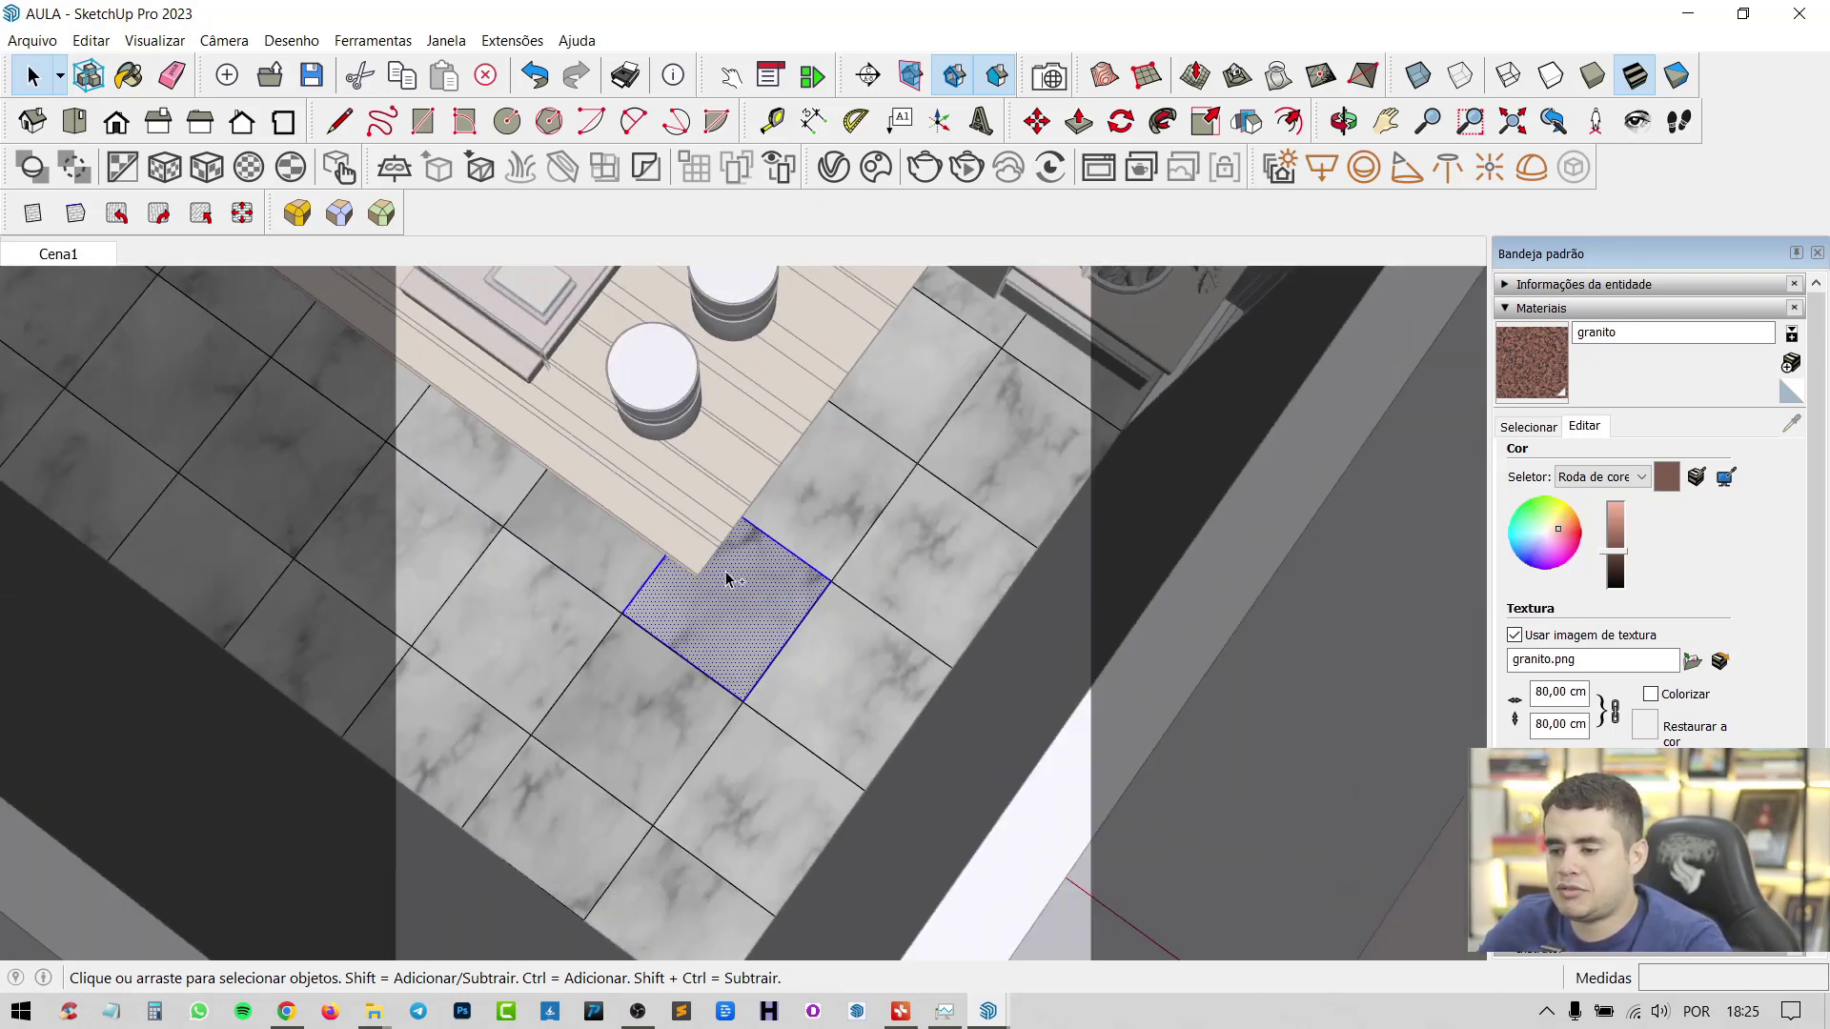
pyautogui.tripleClick(727, 579)
pyautogui.scroll(-5, 667, 529)
pyautogui.scroll(1, 882, 604)
pyautogui.press('b')
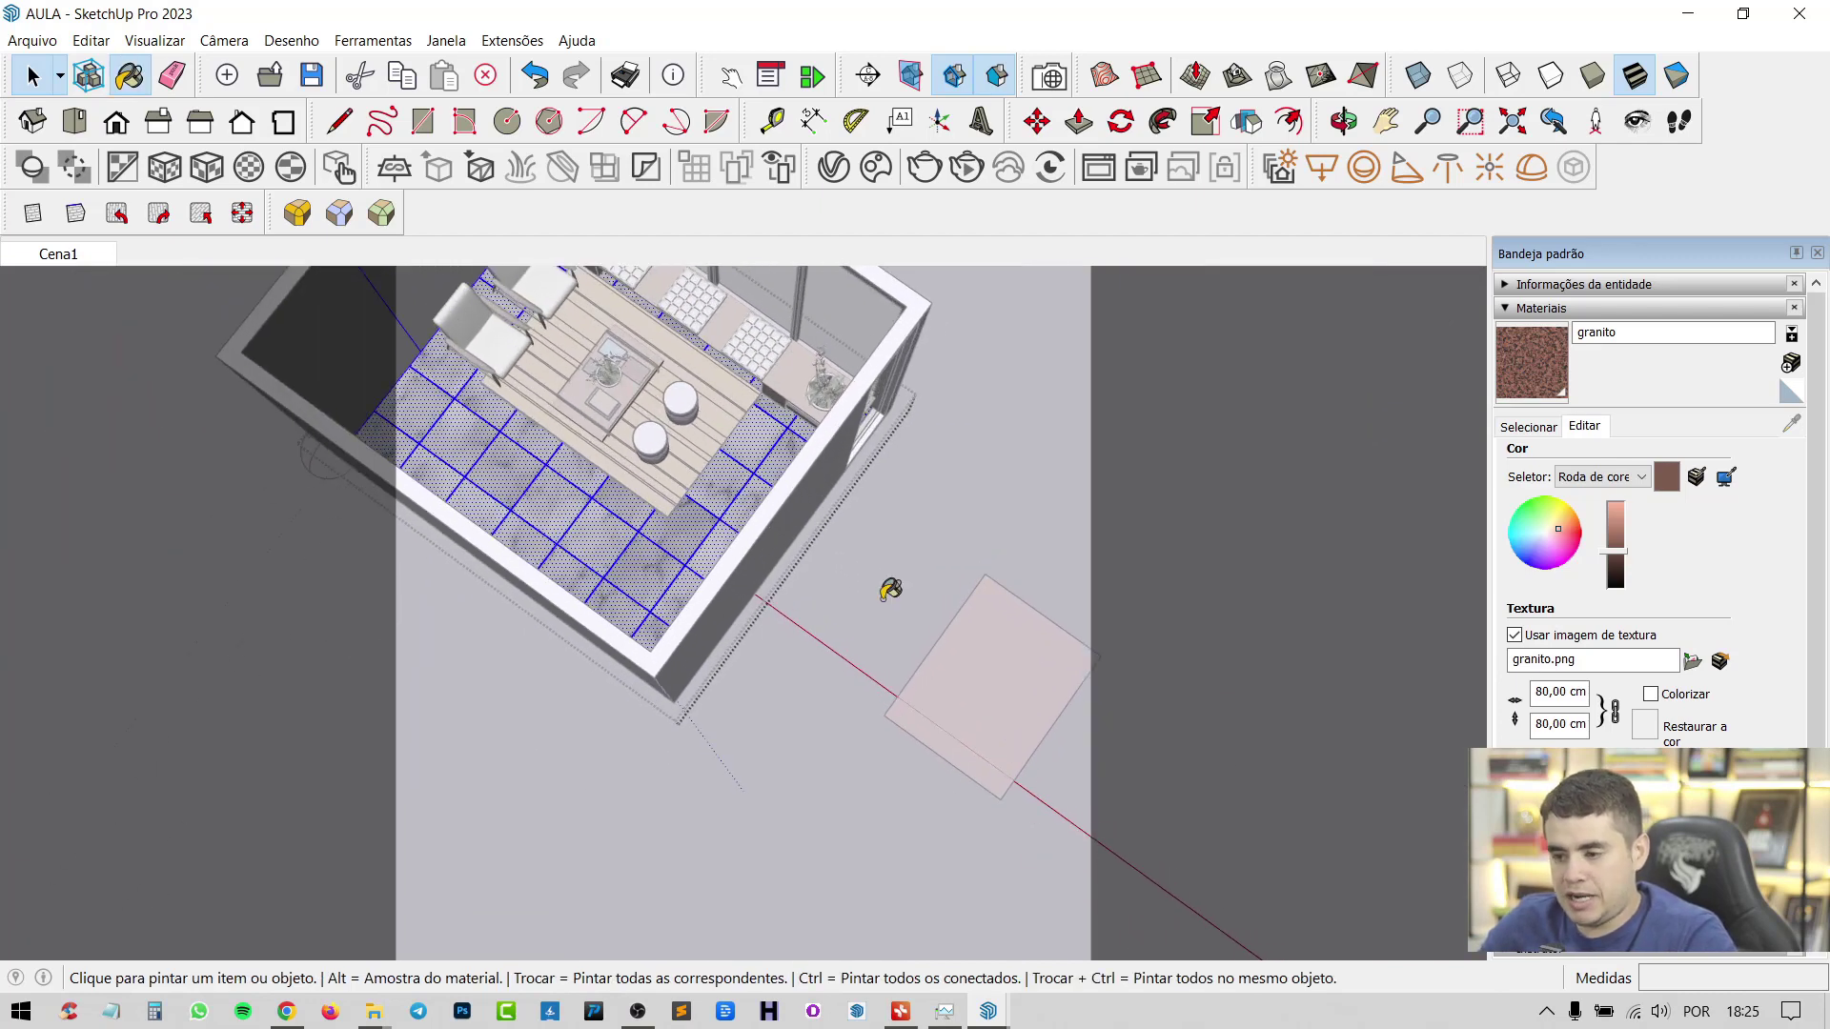
pyautogui.press('alt')
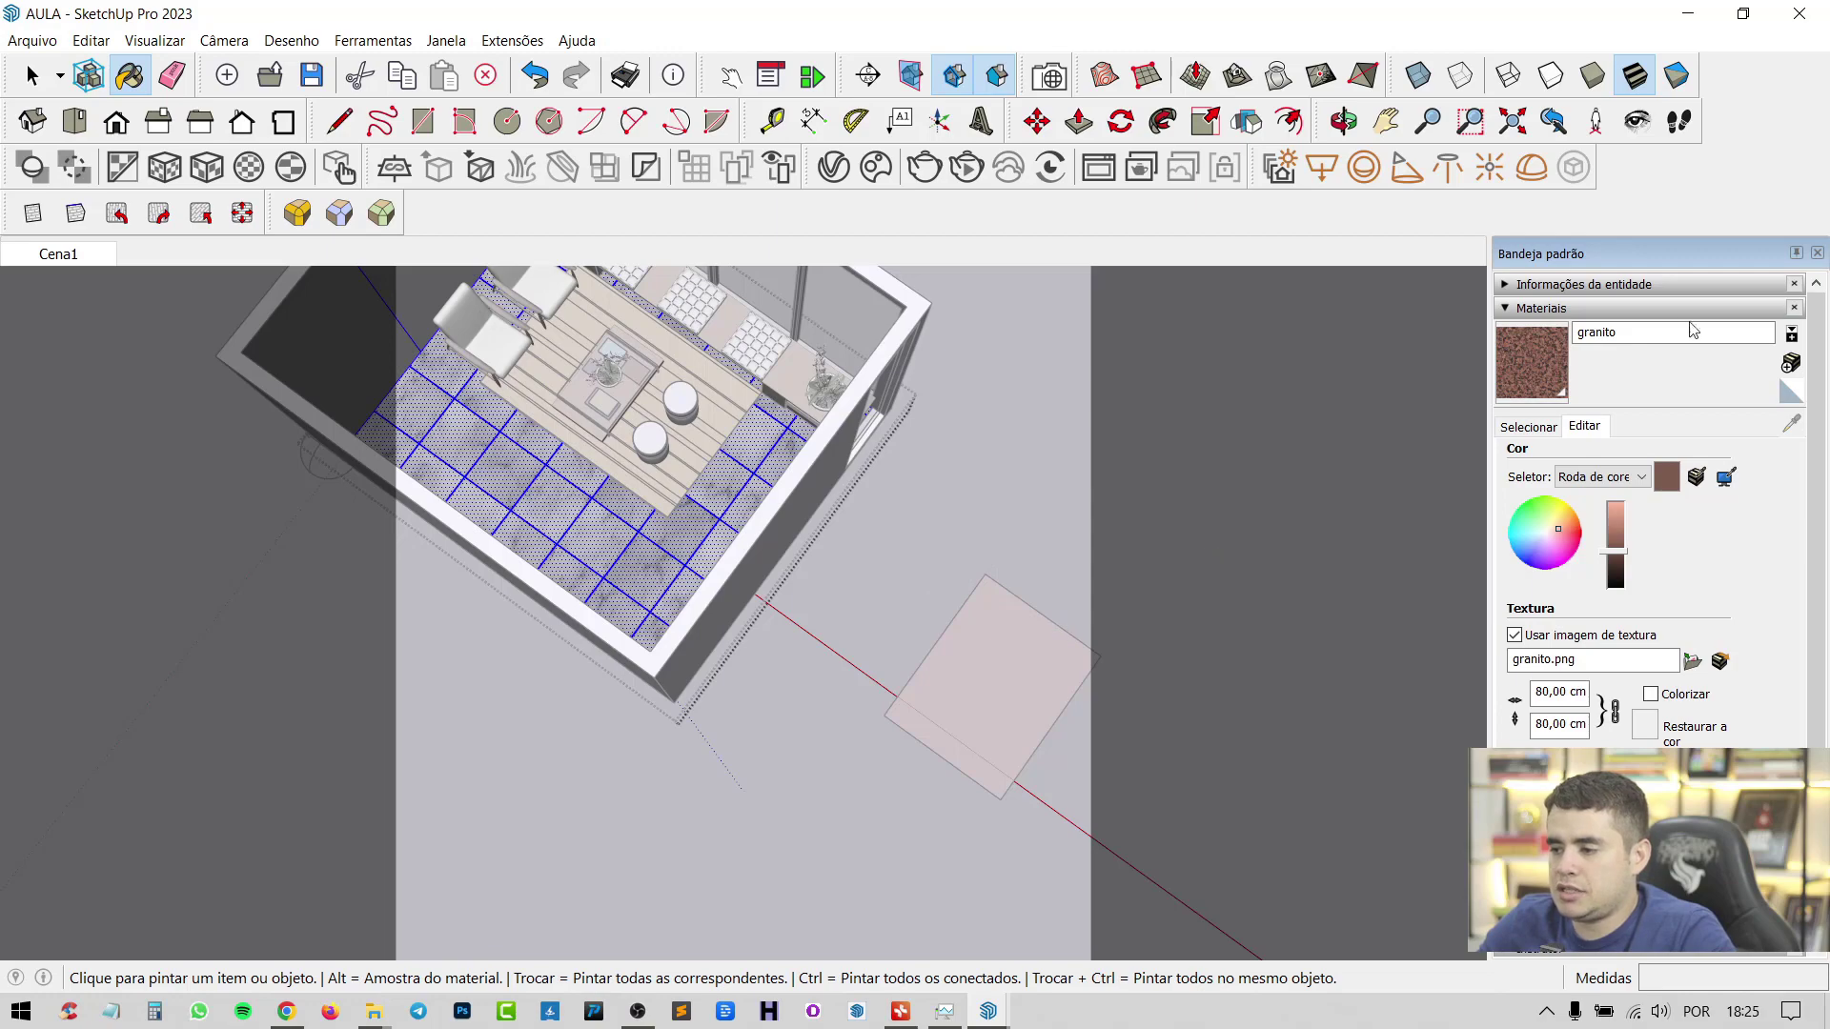
pyautogui.scroll(6, 604, 523)
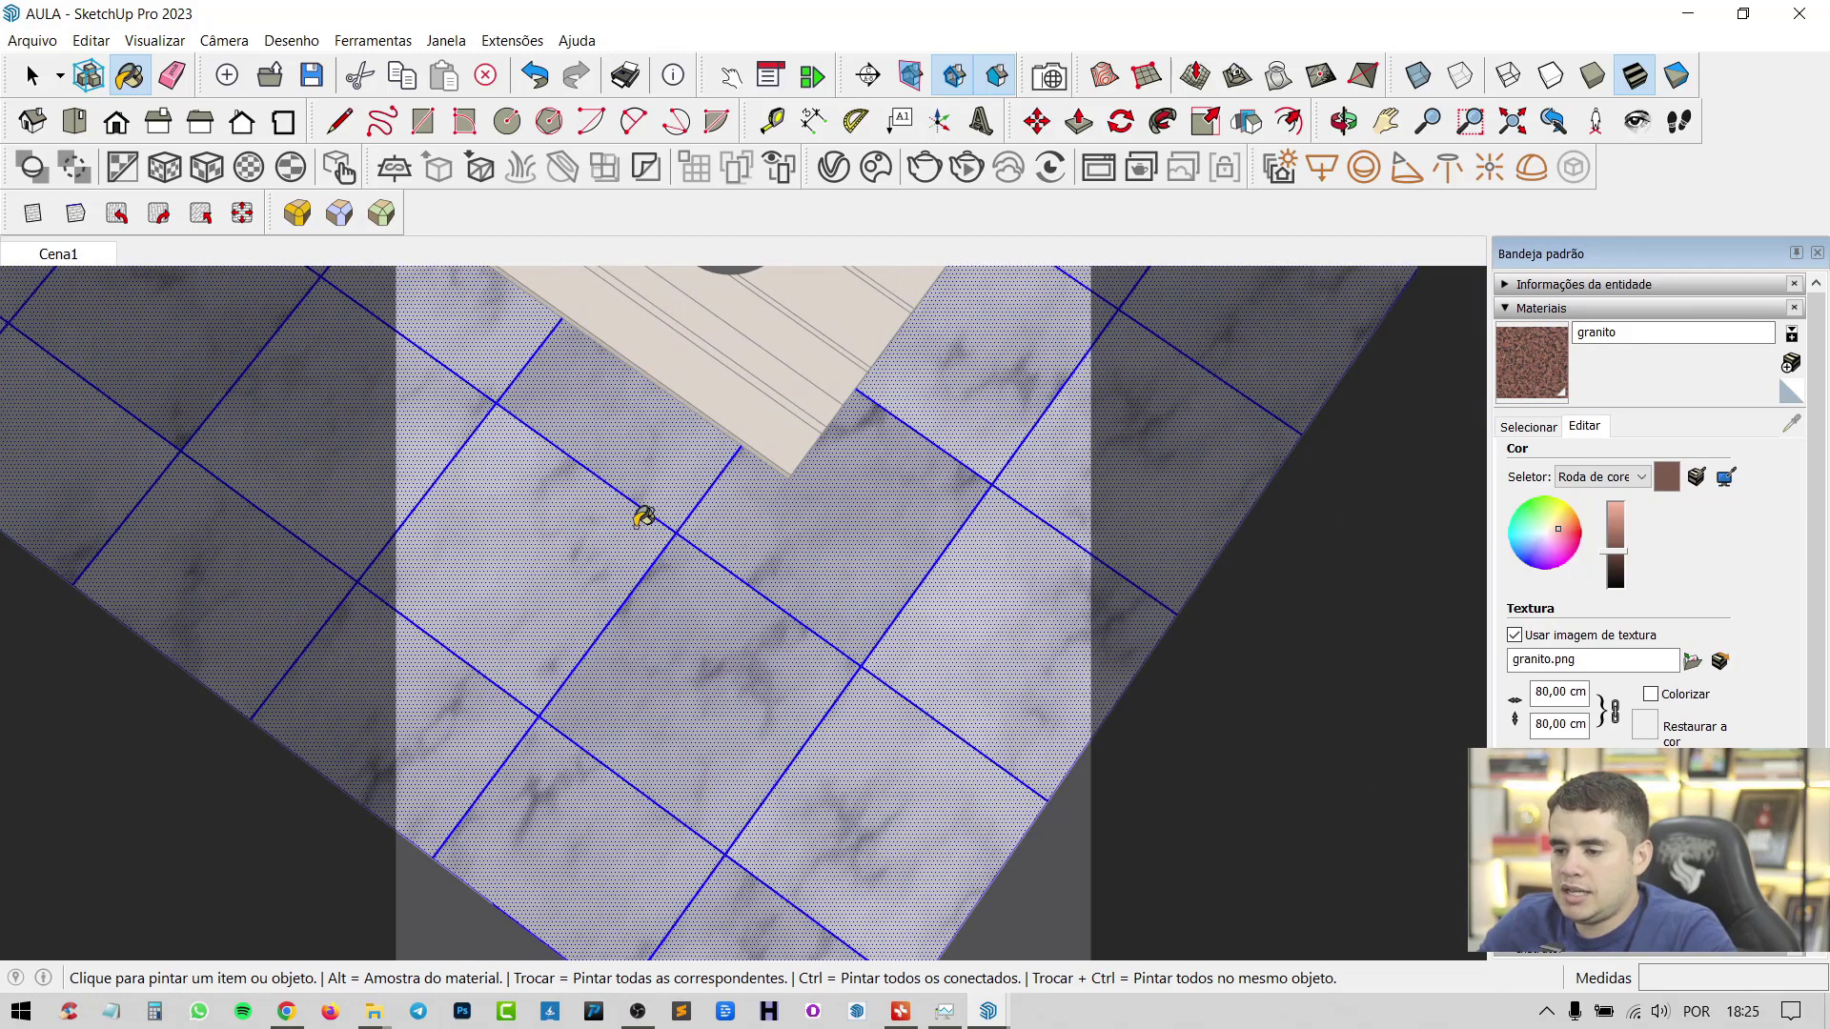
pyautogui.click(913, 672)
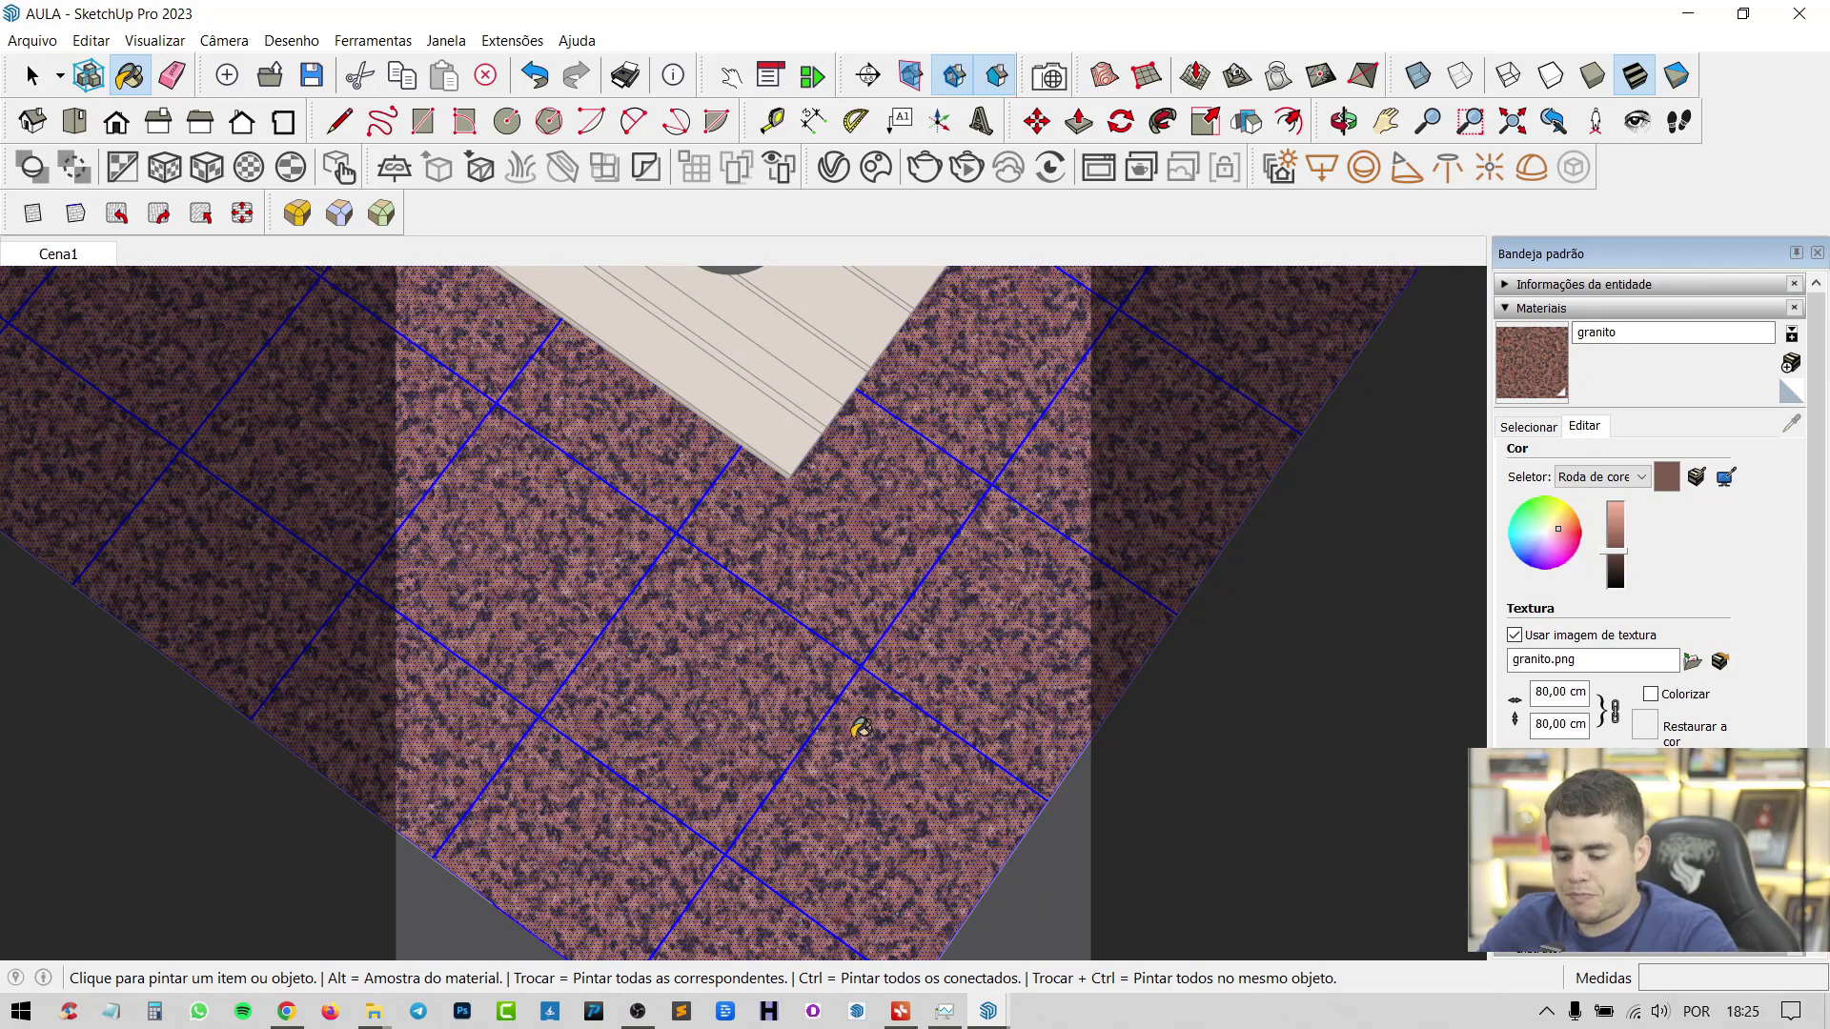
pyautogui.press('space')
pyautogui.scroll(-8, 829, 732)
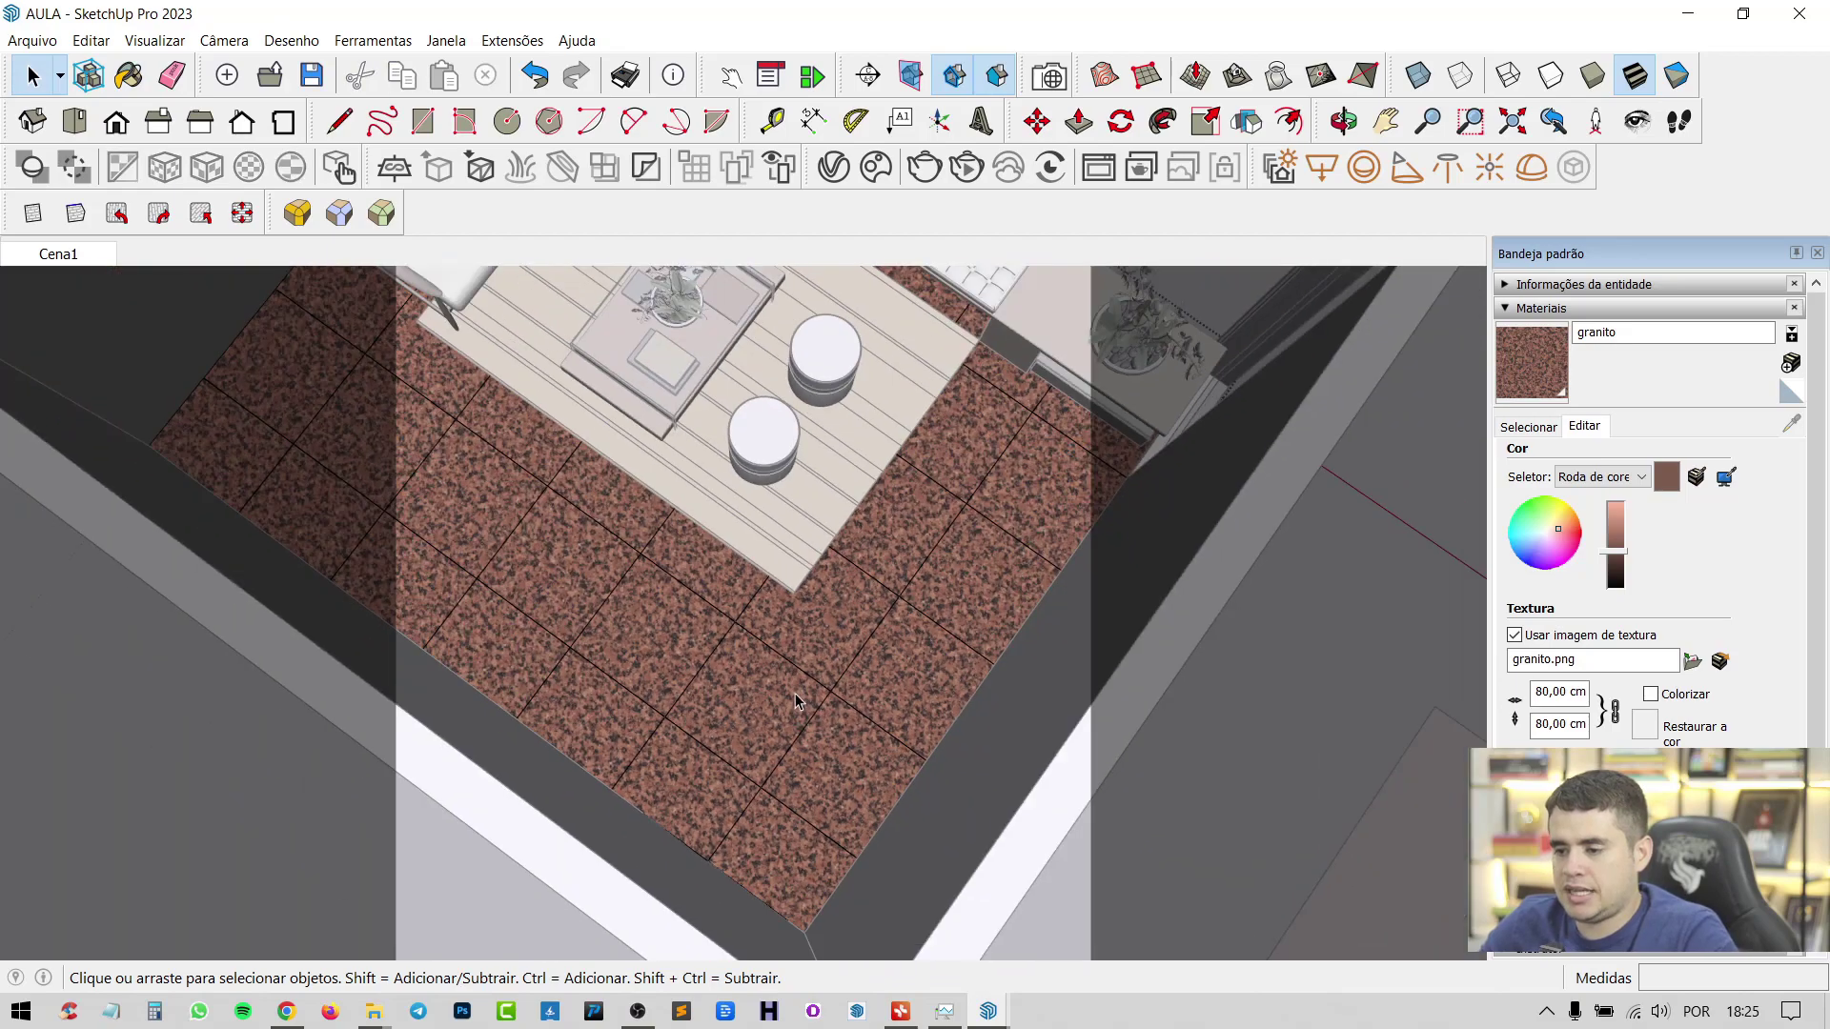
pyautogui.scroll(8, 917, 557)
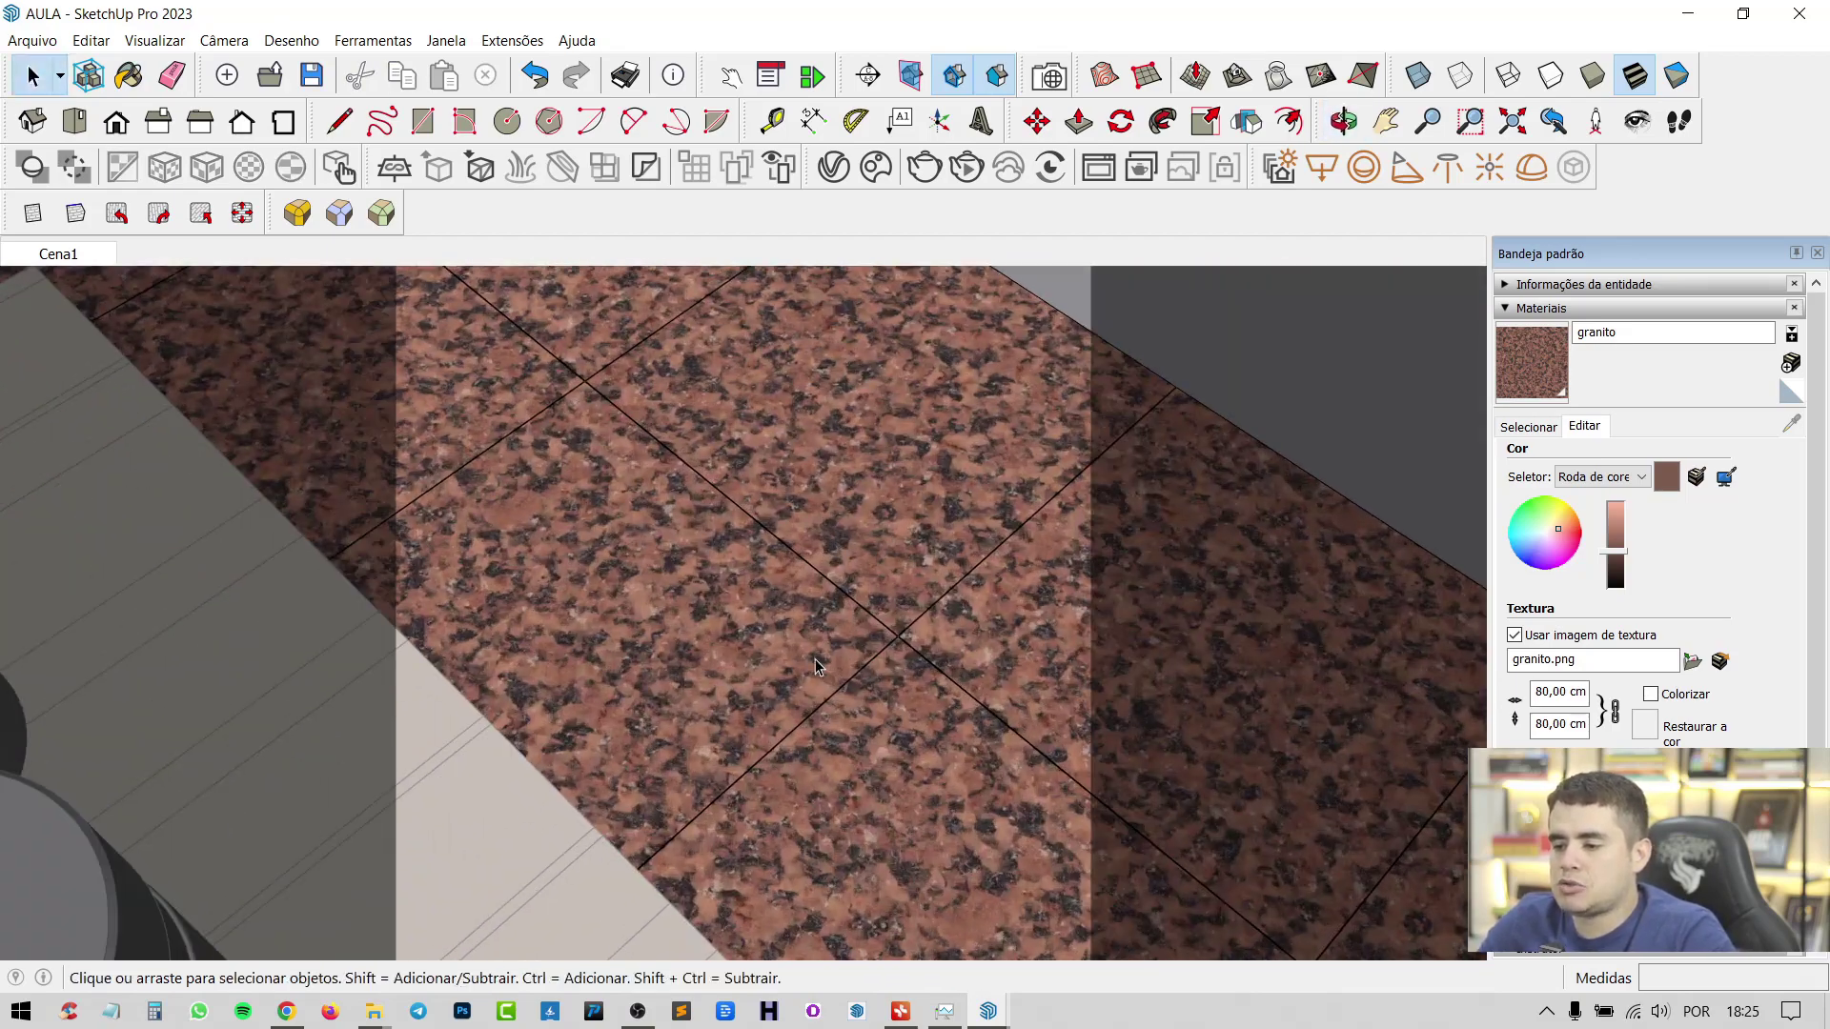
pyautogui.moveTo(815, 664); pyautogui.dragTo(684, 553, button='middle')
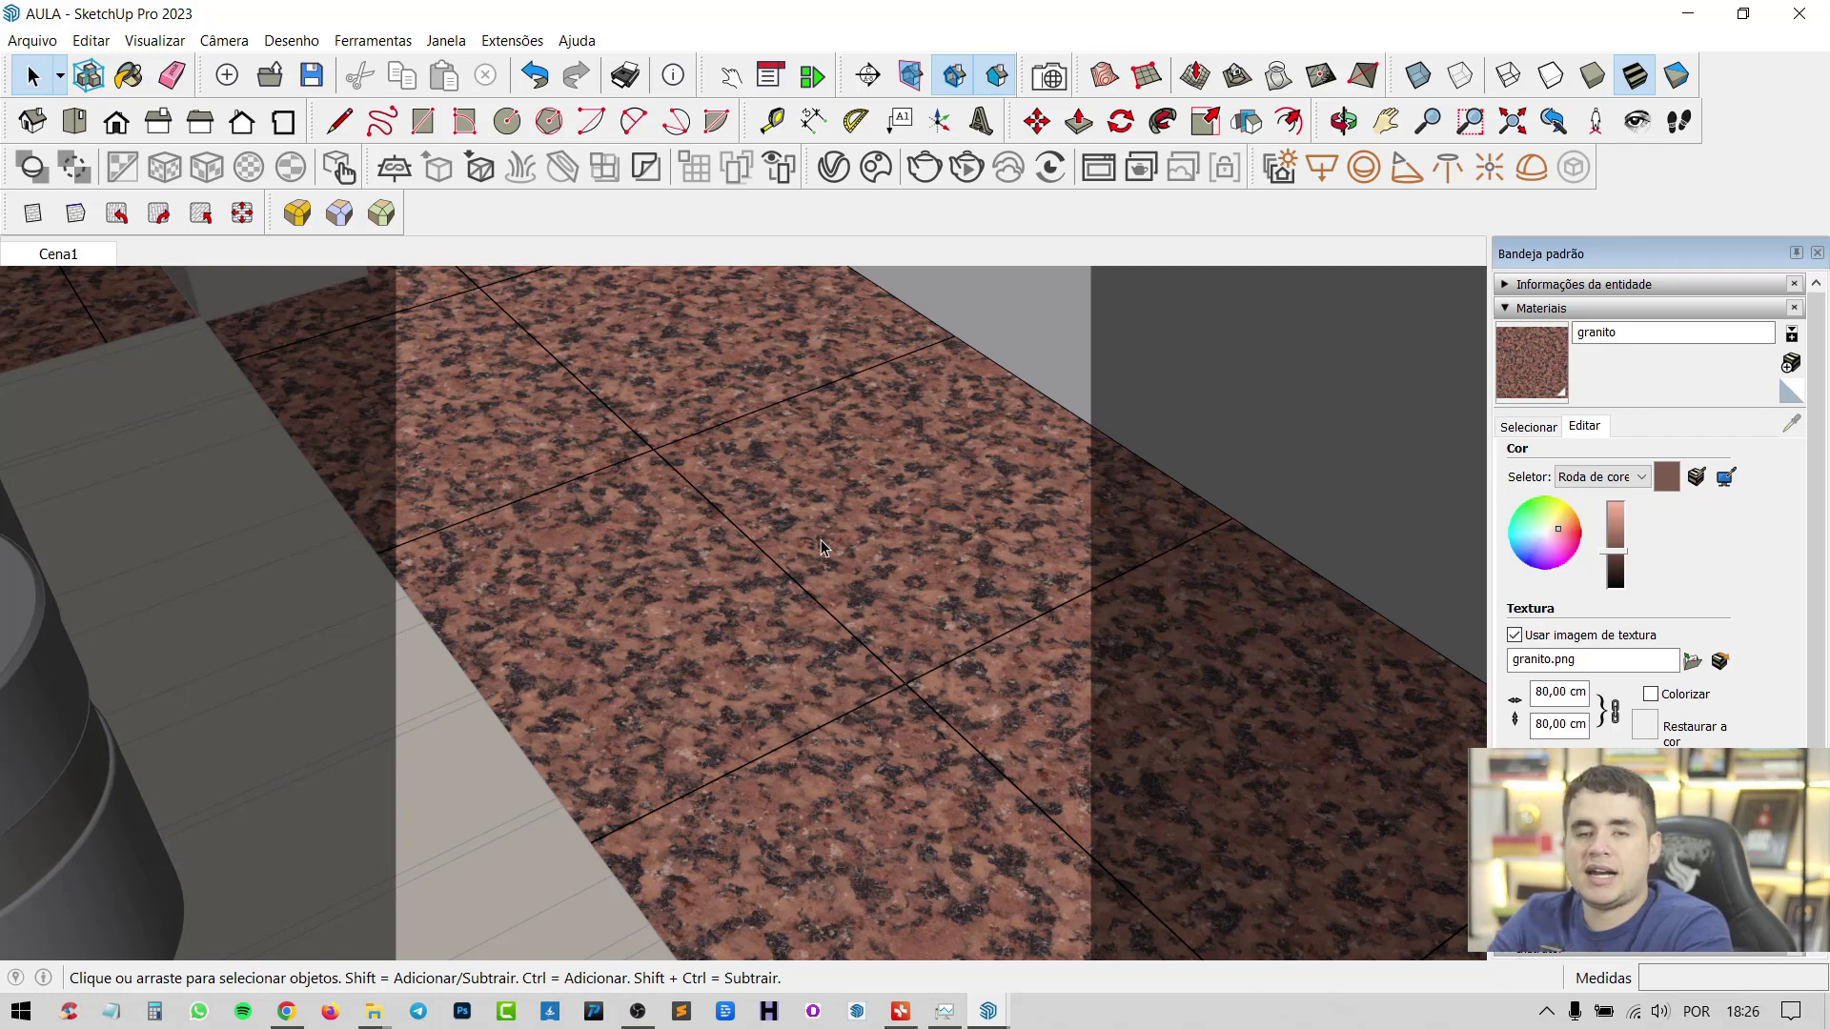
# Leave the floor group and delete the granite sample rectangle outside the room
pyautogui.moveTo(820, 540); pyautogui.dragTo(837, 792, button='middle')
pyautogui.scroll(-8, 837, 792)
pyautogui.scroll(-2, 619, 584)
pyautogui.click(956, 576)
pyautogui.scroll(3, 959, 531)
pyautogui.doubleClick(961, 490)
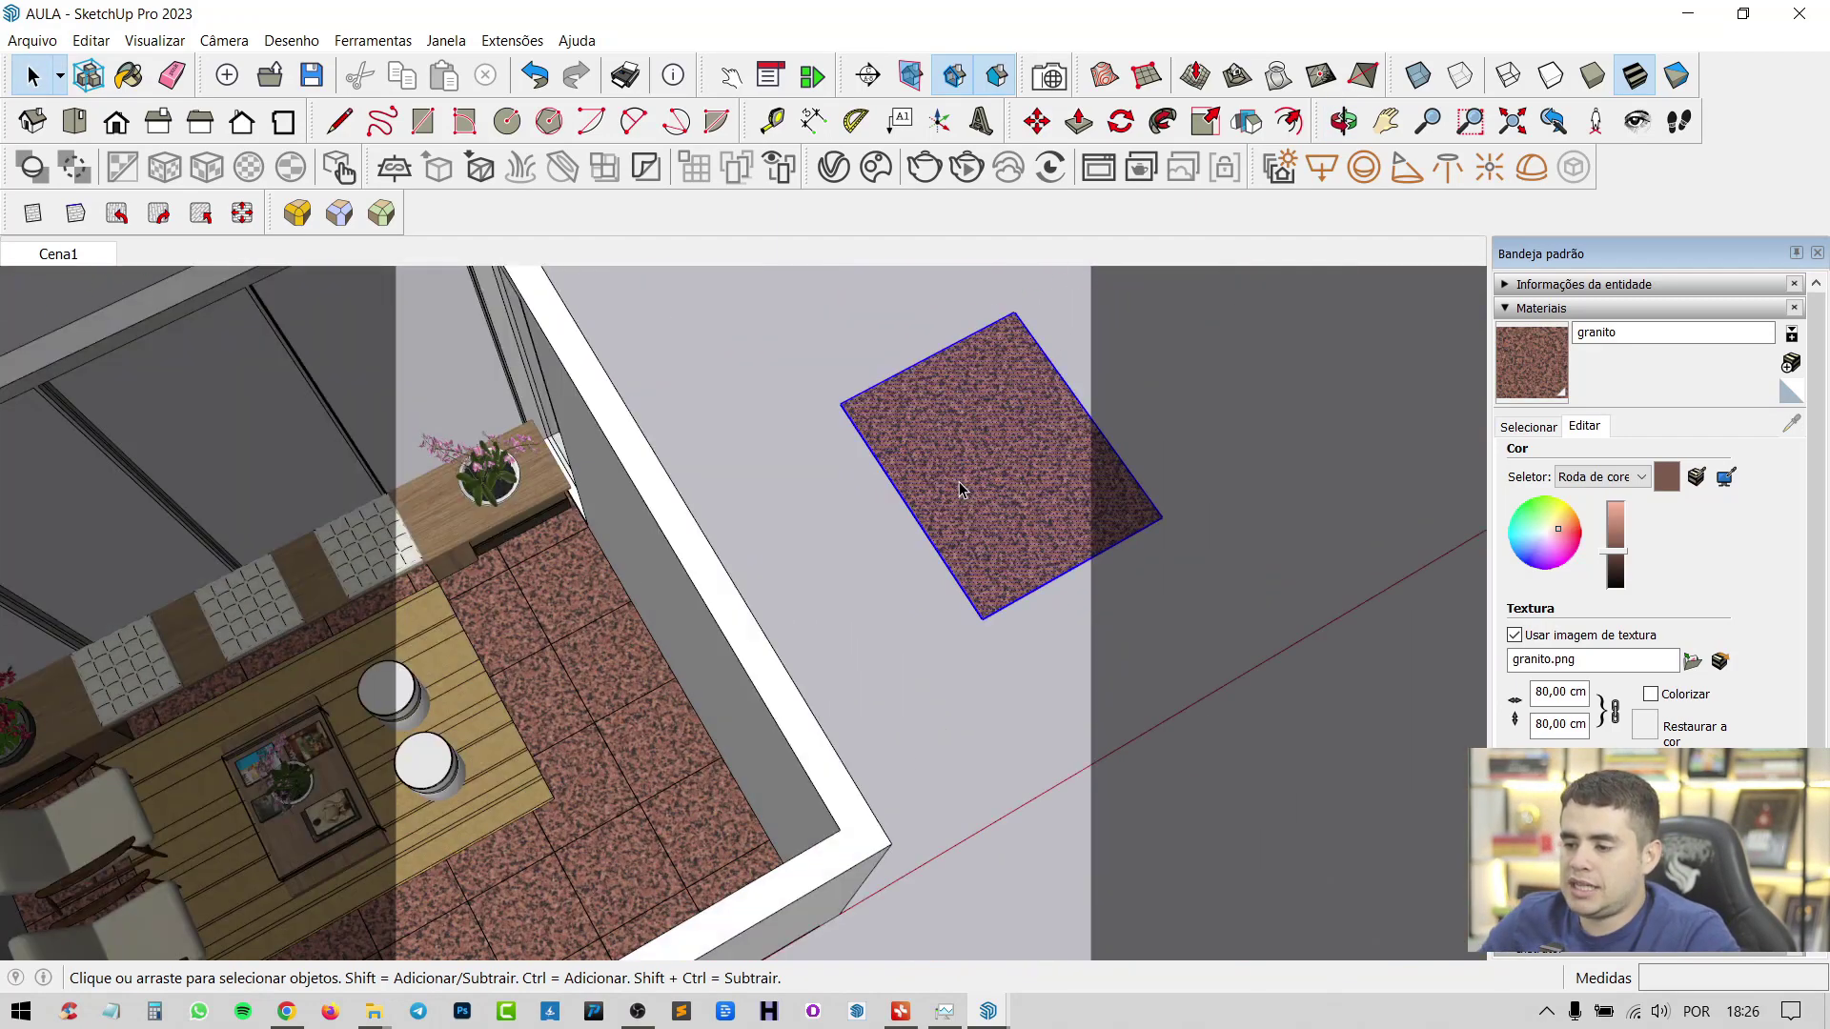
pyautogui.press('Delete')
pyautogui.moveTo(928, 552); pyautogui.dragTo(821, 570, button='middle')
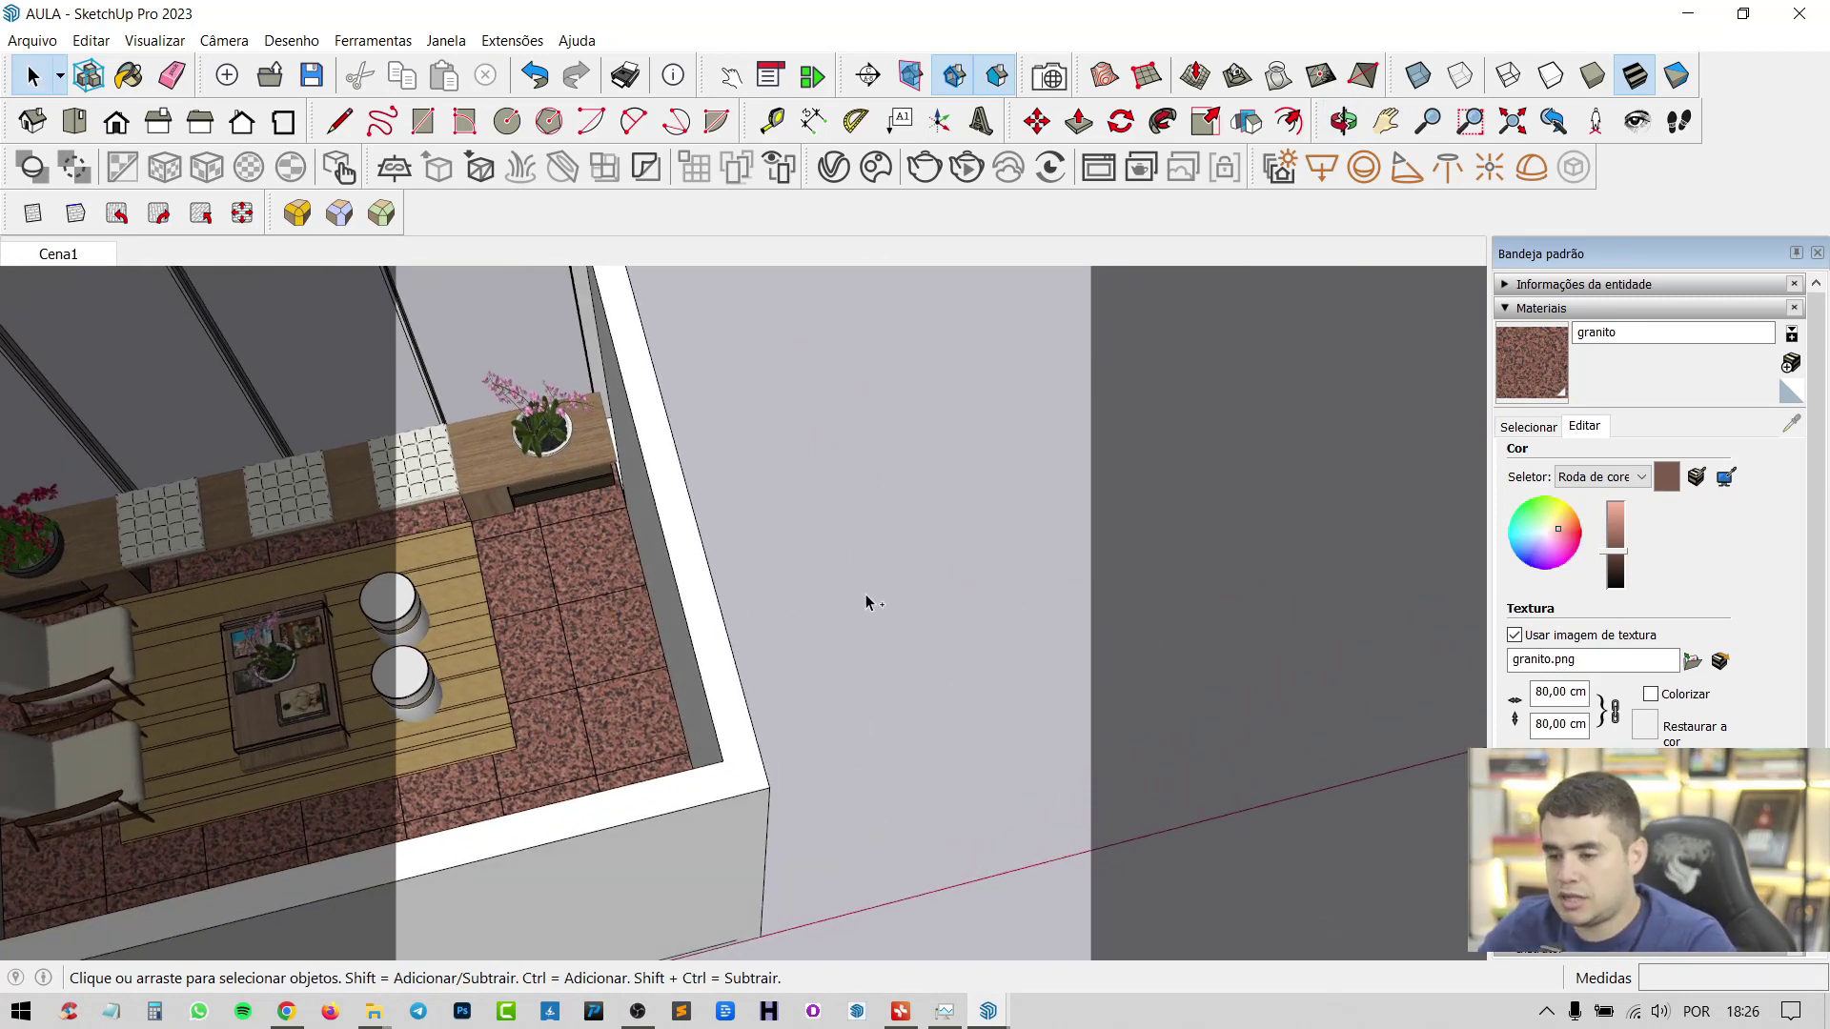
# Undo the rectangle's deletion and the granite paint on the floor, and delete only the sample rectangle
pyautogui.hotkey('ctrl', 'z')
pyautogui.hotkey('ctrl', 'z')
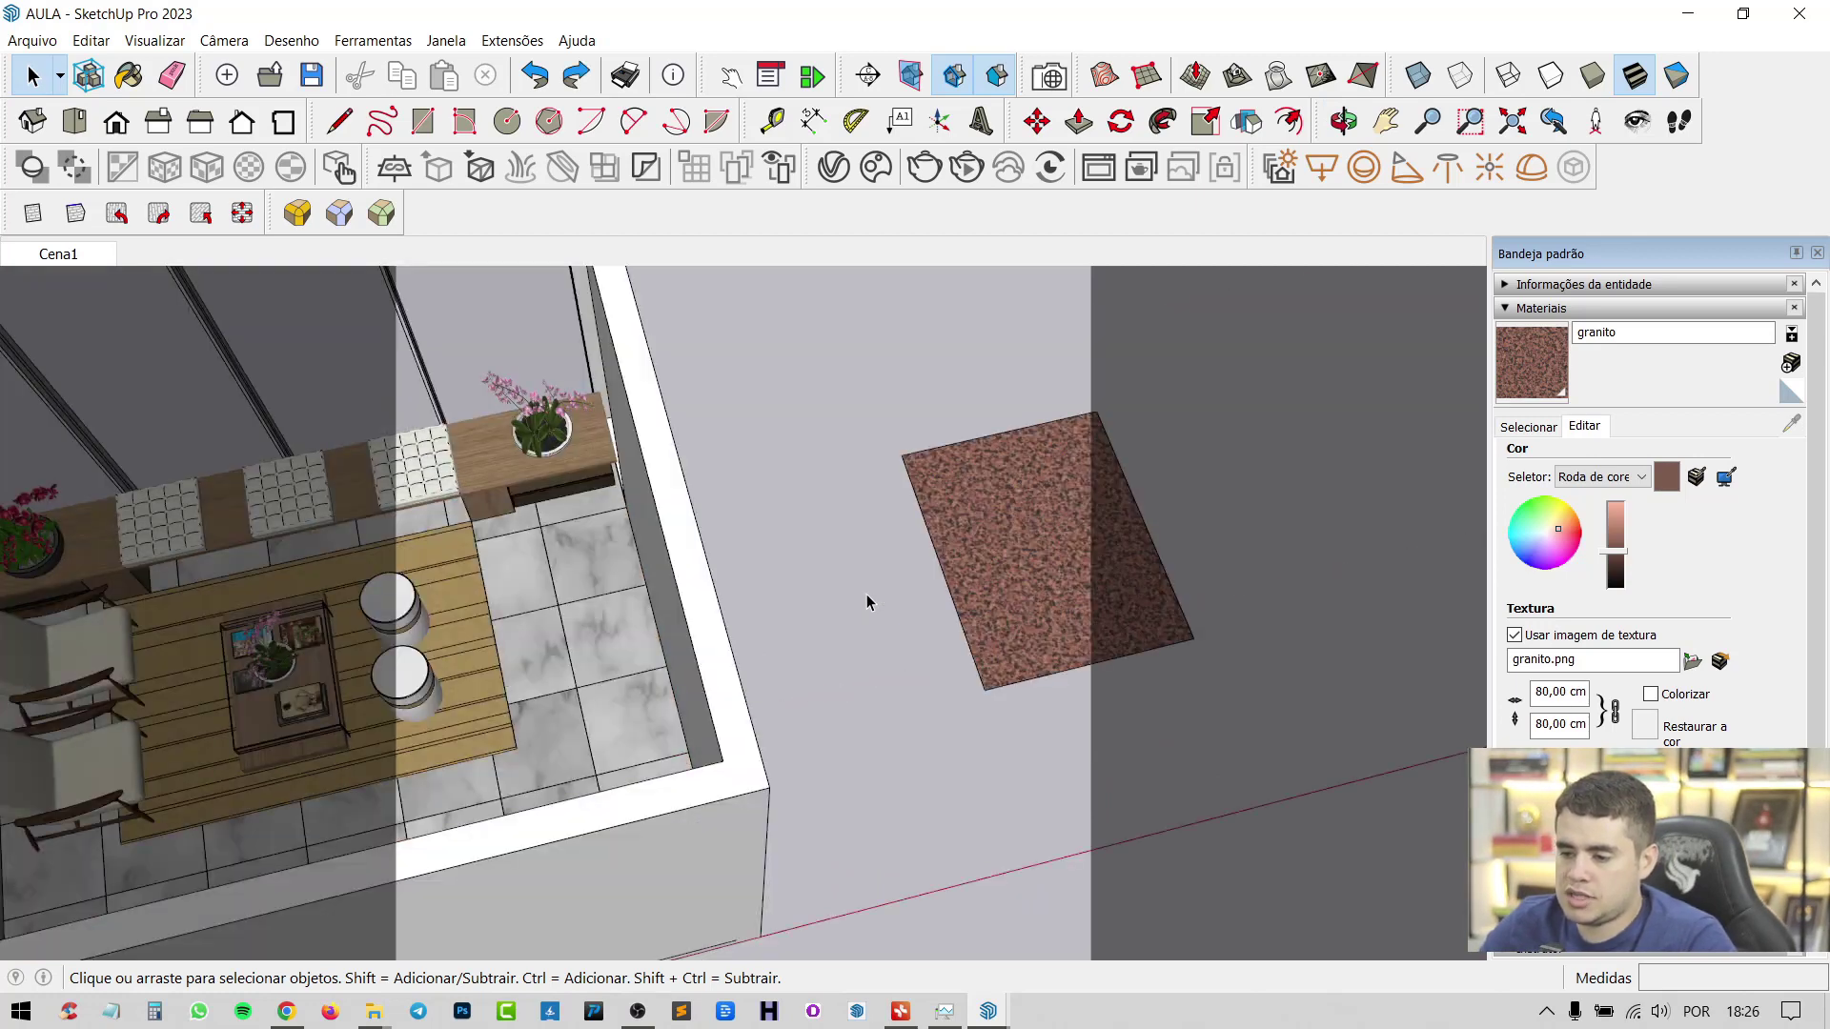
pyautogui.click(1032, 596)
pyautogui.press('Delete')
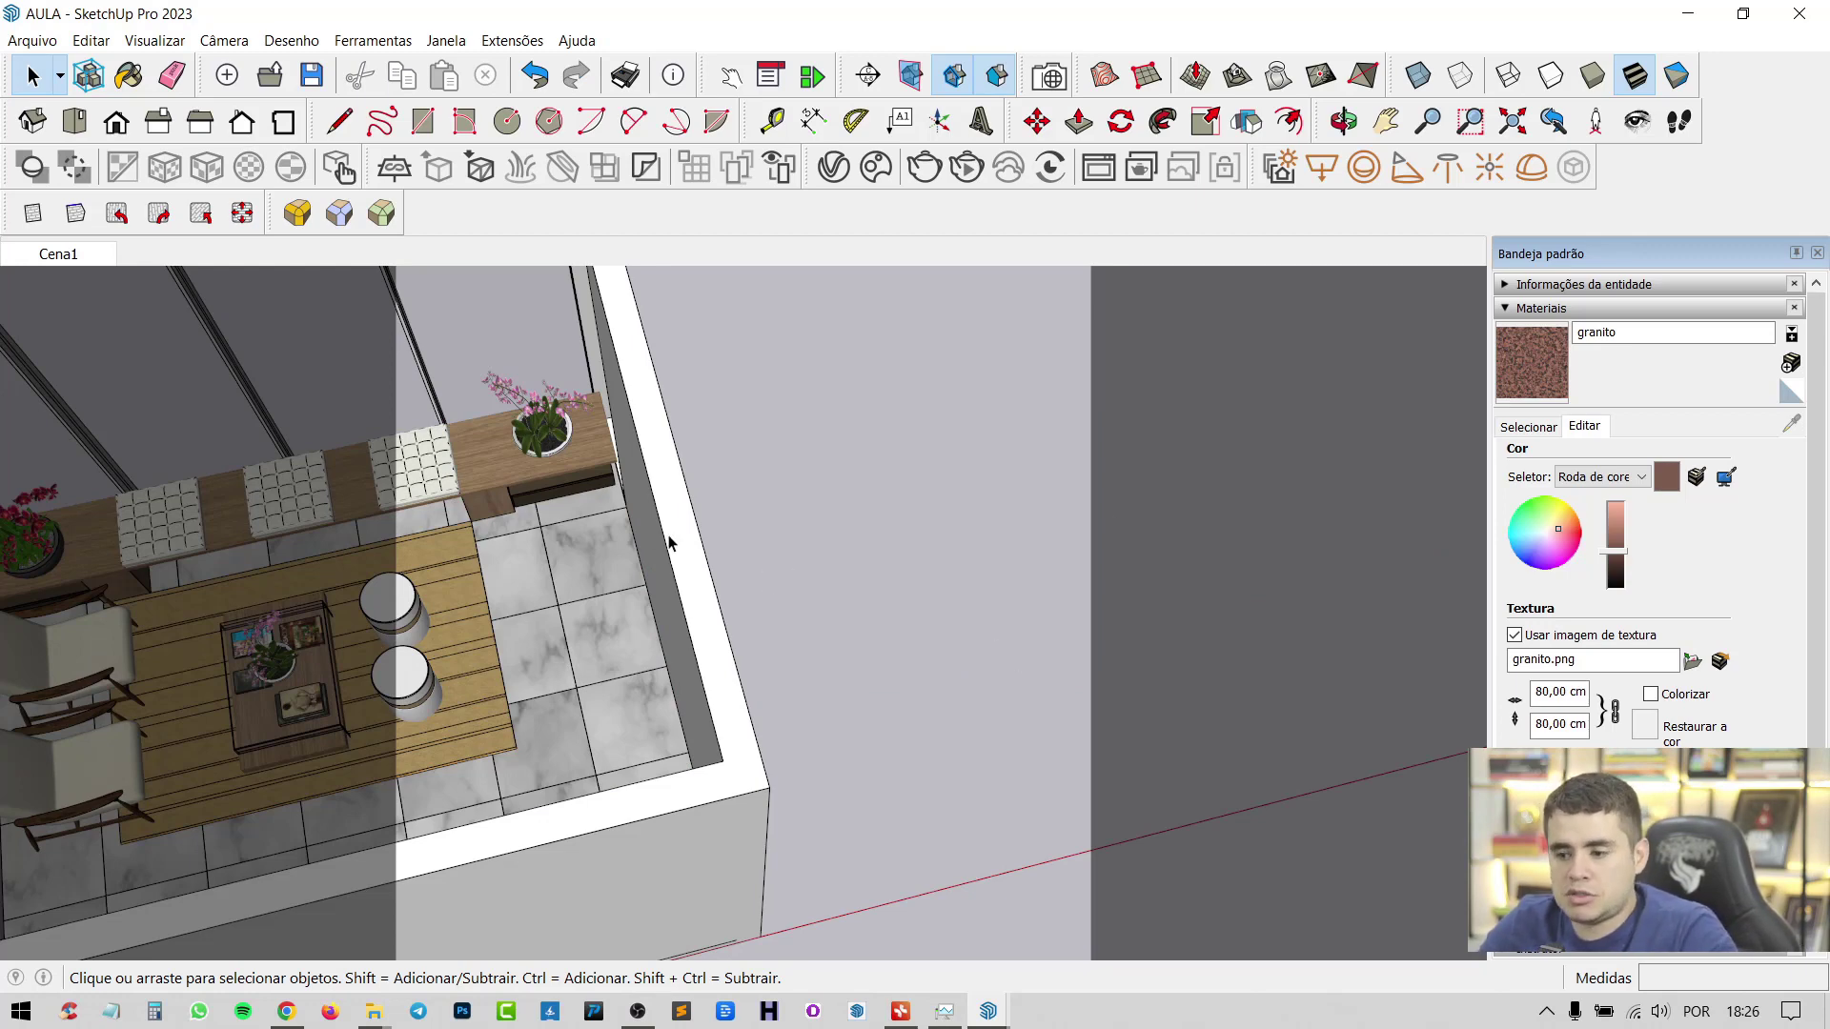
# Switch to the BANHEIRO CURSO model and select the wooden cabinet under the washbasin counter for copying
pyautogui.click(988, 1010)
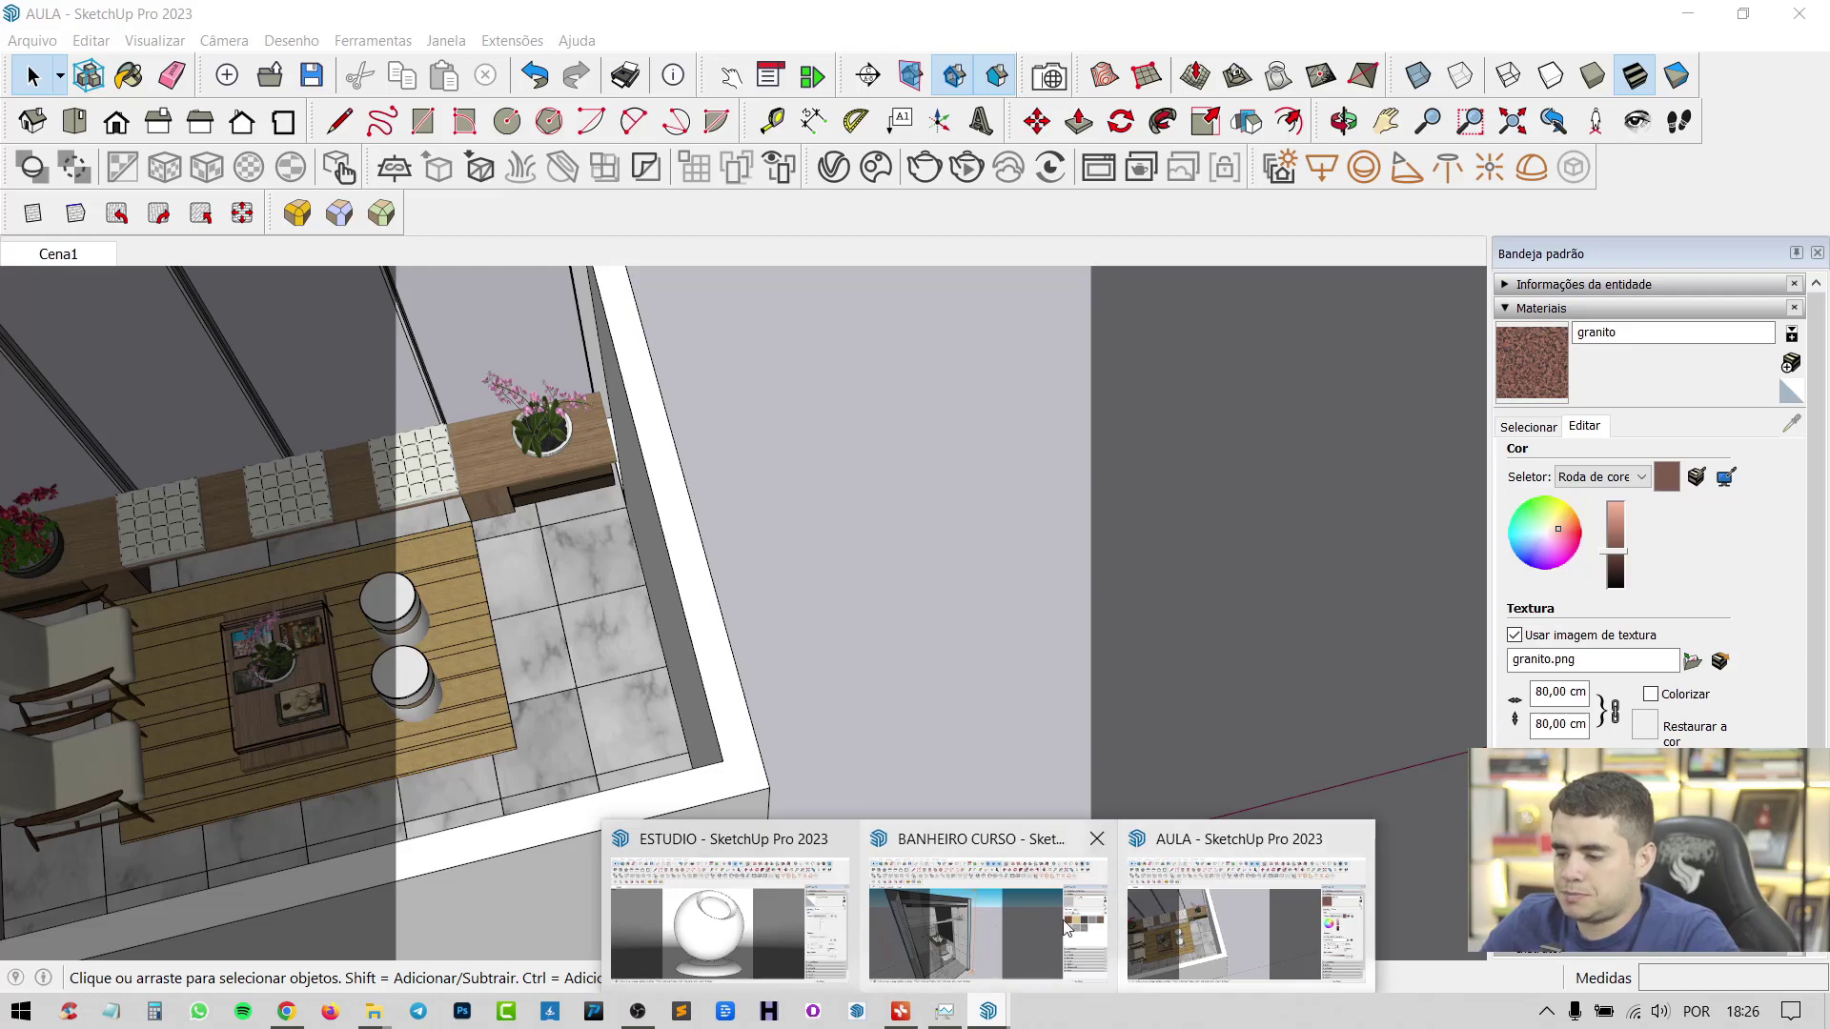
pyautogui.click(988, 920)
pyautogui.scroll(-4, 851, 668)
pyautogui.moveTo(851, 668); pyautogui.dragTo(780, 648, button='middle')
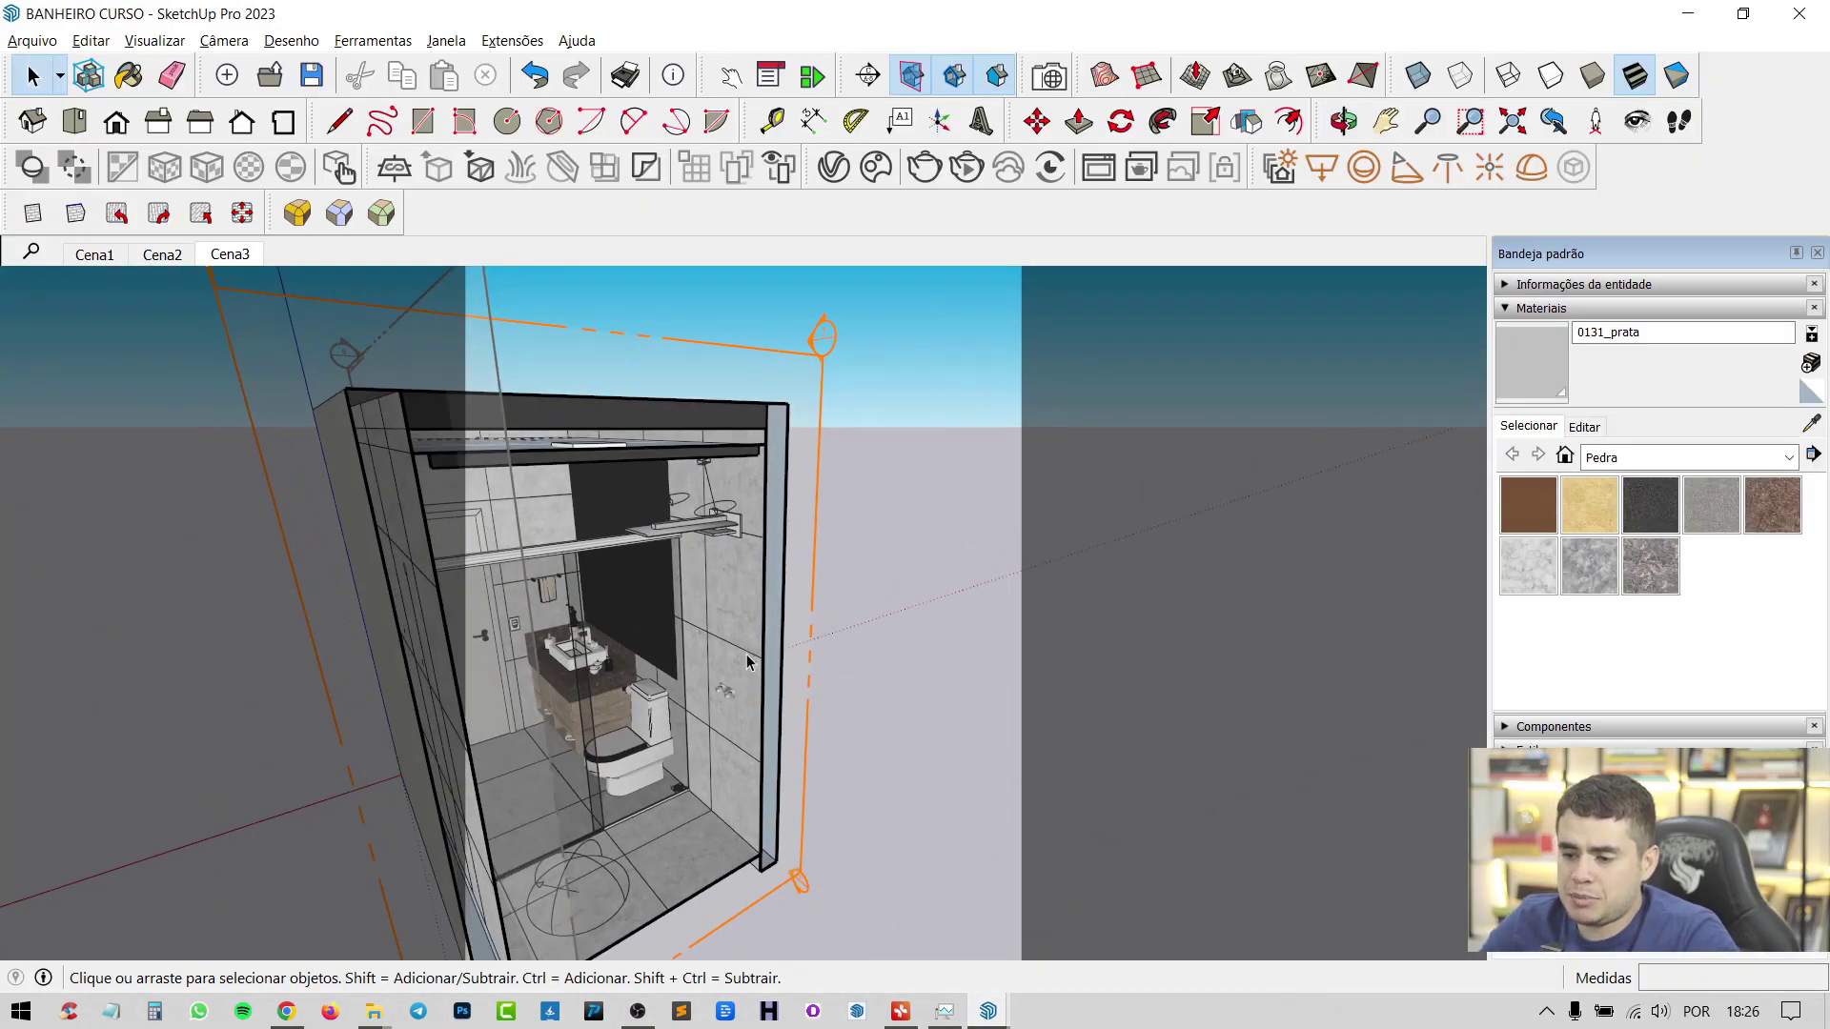
pyautogui.scroll(5, 748, 654)
pyautogui.scroll(6, 575, 686)
pyautogui.moveTo(576, 667); pyautogui.dragTo(565, 599, button='middle')
pyautogui.scroll(-1, 564, 600)
pyautogui.scroll(-1, 1044, 559)
pyautogui.moveTo(1054, 556); pyautogui.dragTo(705, 619, button='middle')
pyautogui.scroll(2, 826, 866)
pyautogui.scroll(2, 701, 612)
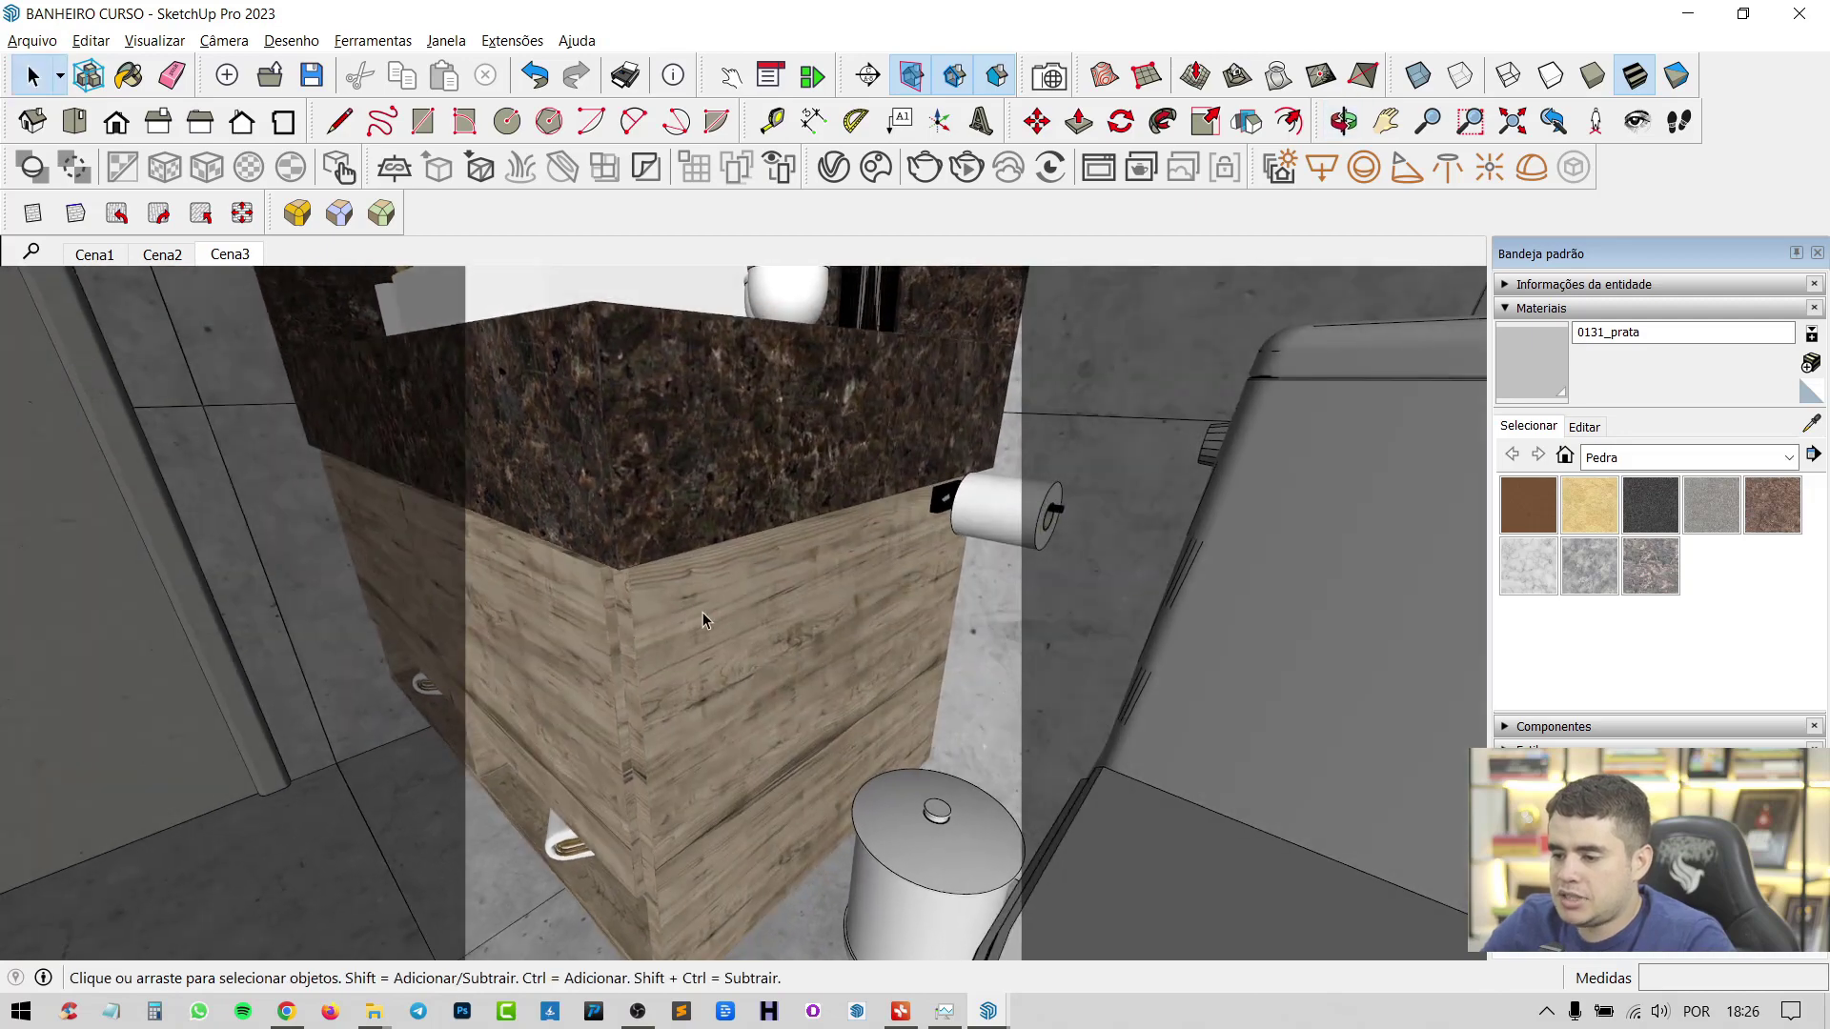
pyautogui.click(706, 611)
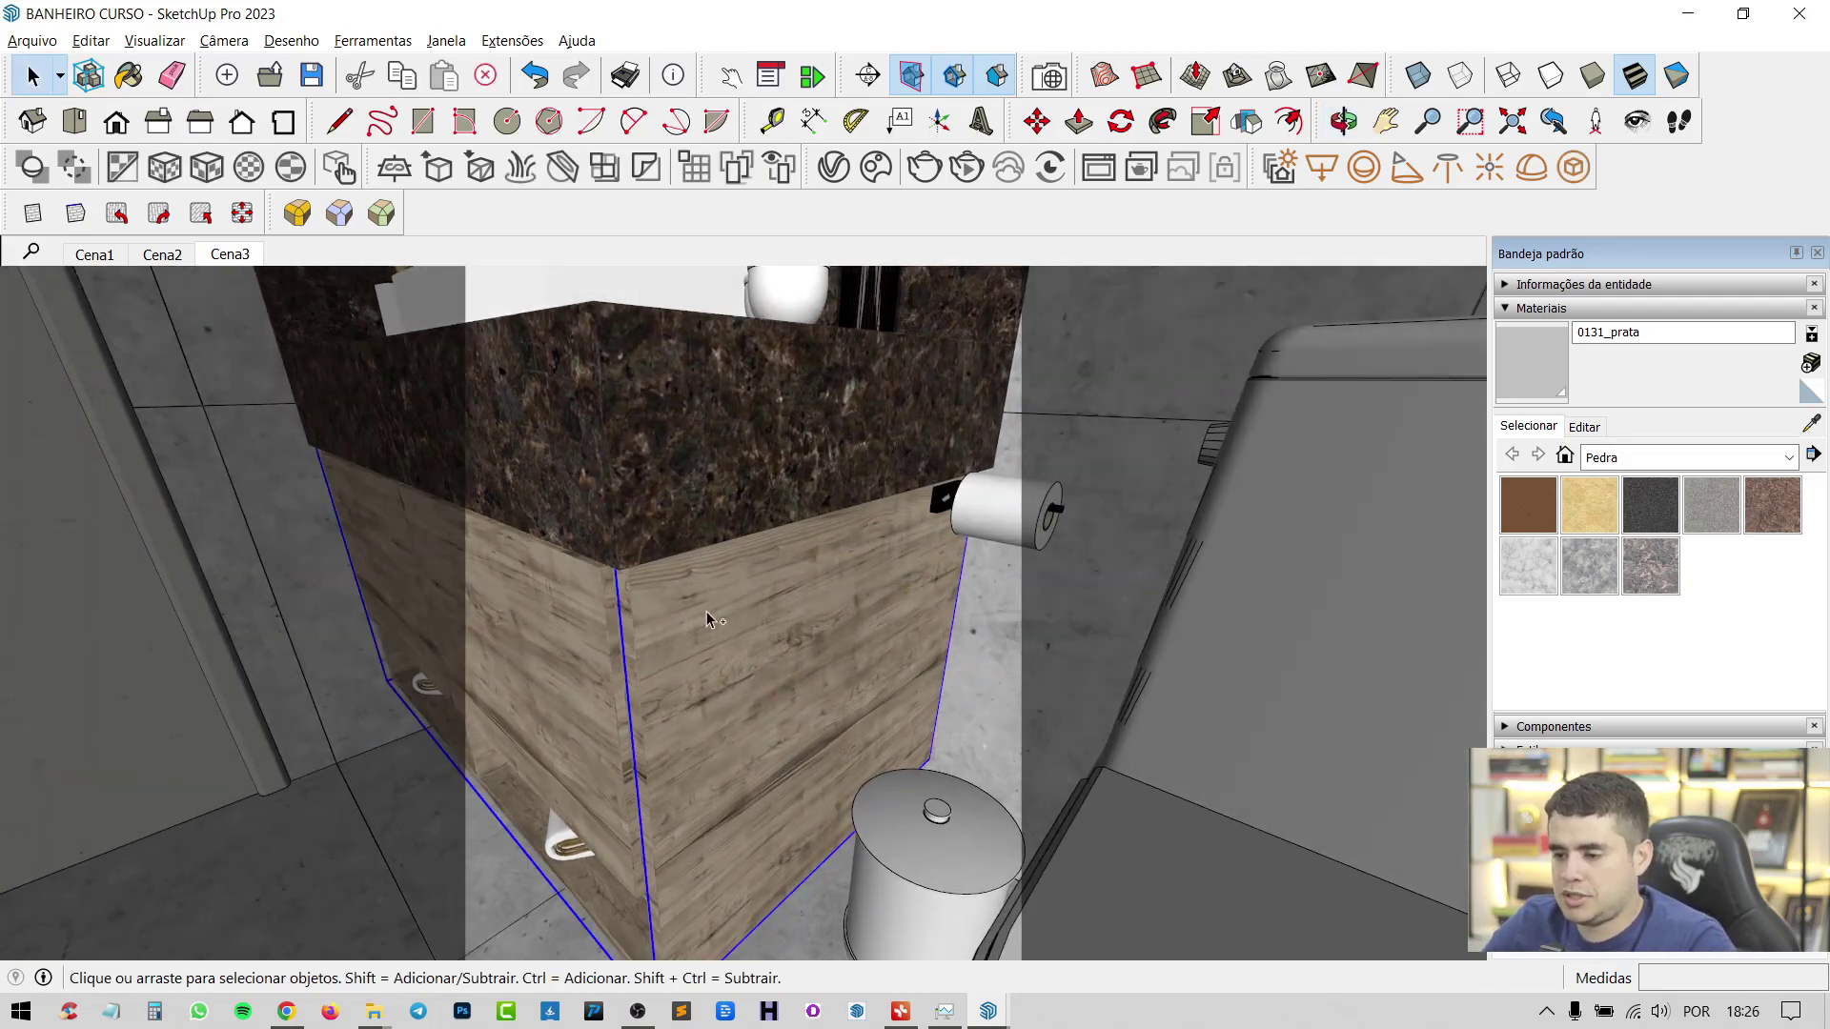
# Return to the AULA model and paste the copied wooden cabinet on the ground outside the room
pyautogui.click(989, 1011)
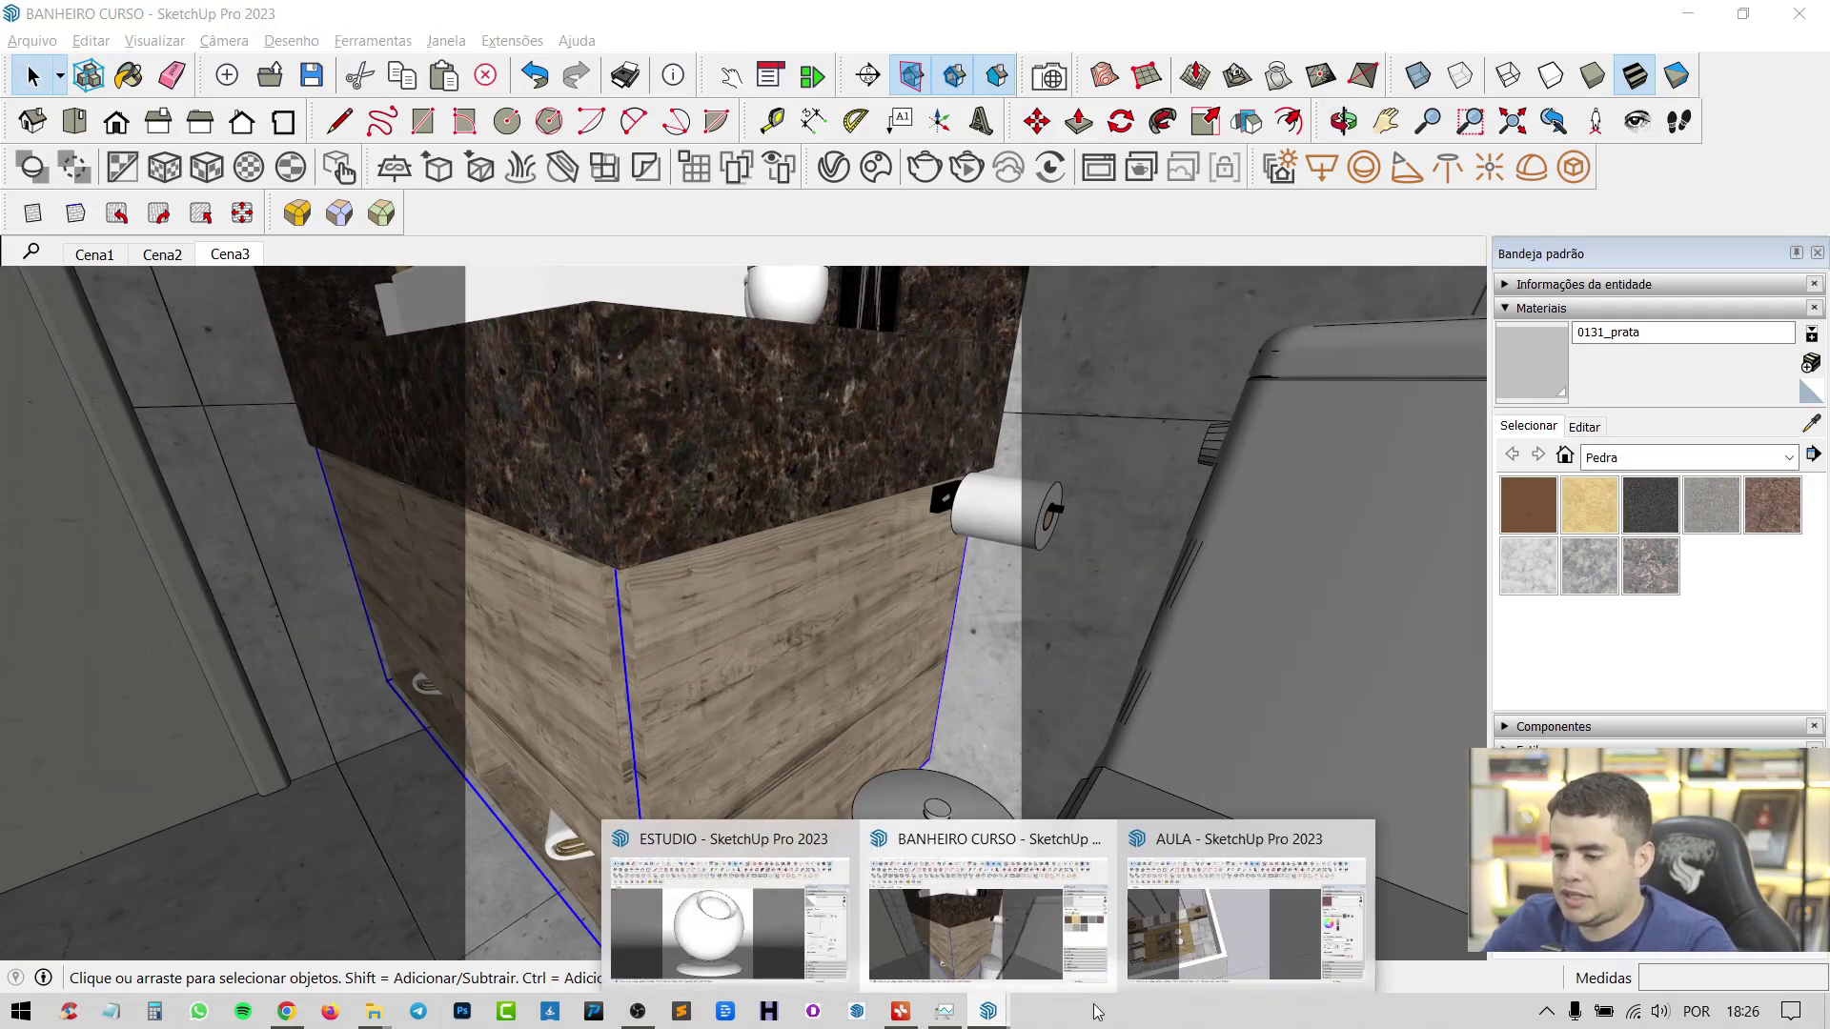
pyautogui.click(1246, 915)
pyautogui.moveTo(648, 591)
pyautogui.mouseDown(button='middle')
pyautogui.moveTo(728, 638)
pyautogui.moveTo(941, 644)
pyautogui.moveTo(858, 667)
pyautogui.mouseUp(button='middle')
pyautogui.hotkey('ctrl', 'v')
pyautogui.click(808, 616)
pyautogui.scroll(8, 723, 629)
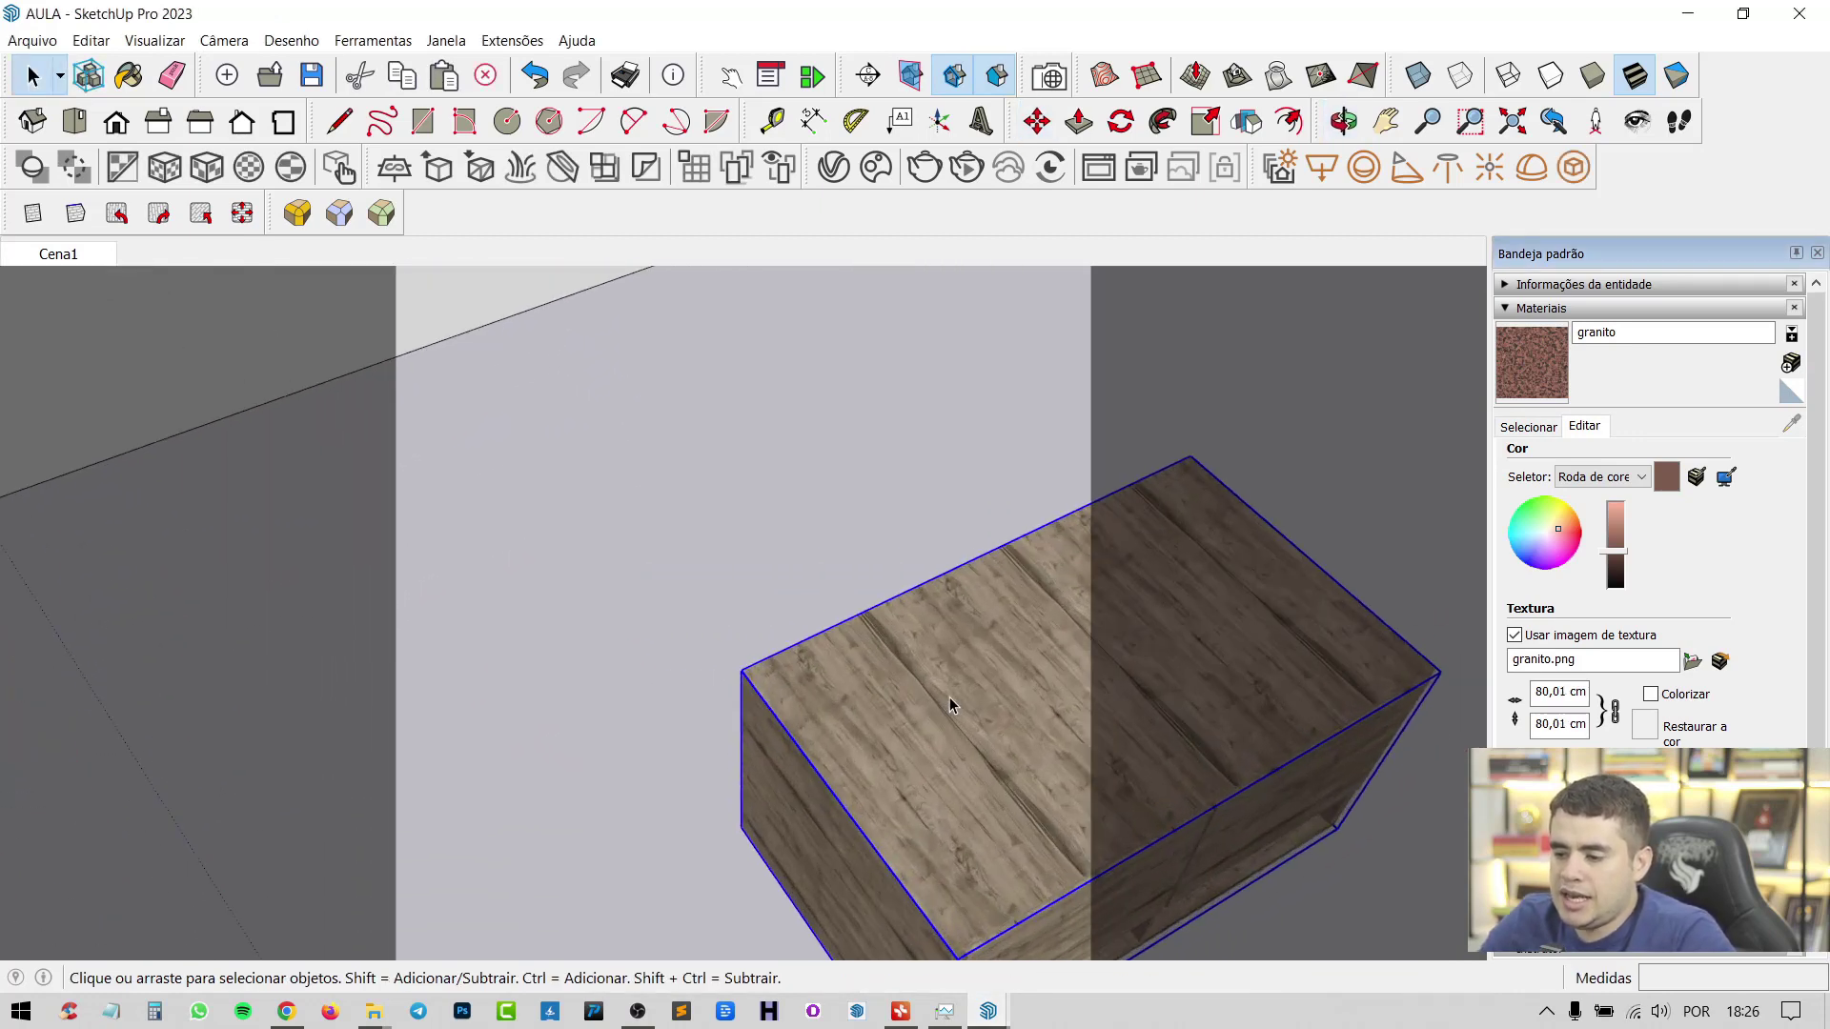
pyautogui.scroll(-10, 951, 705)
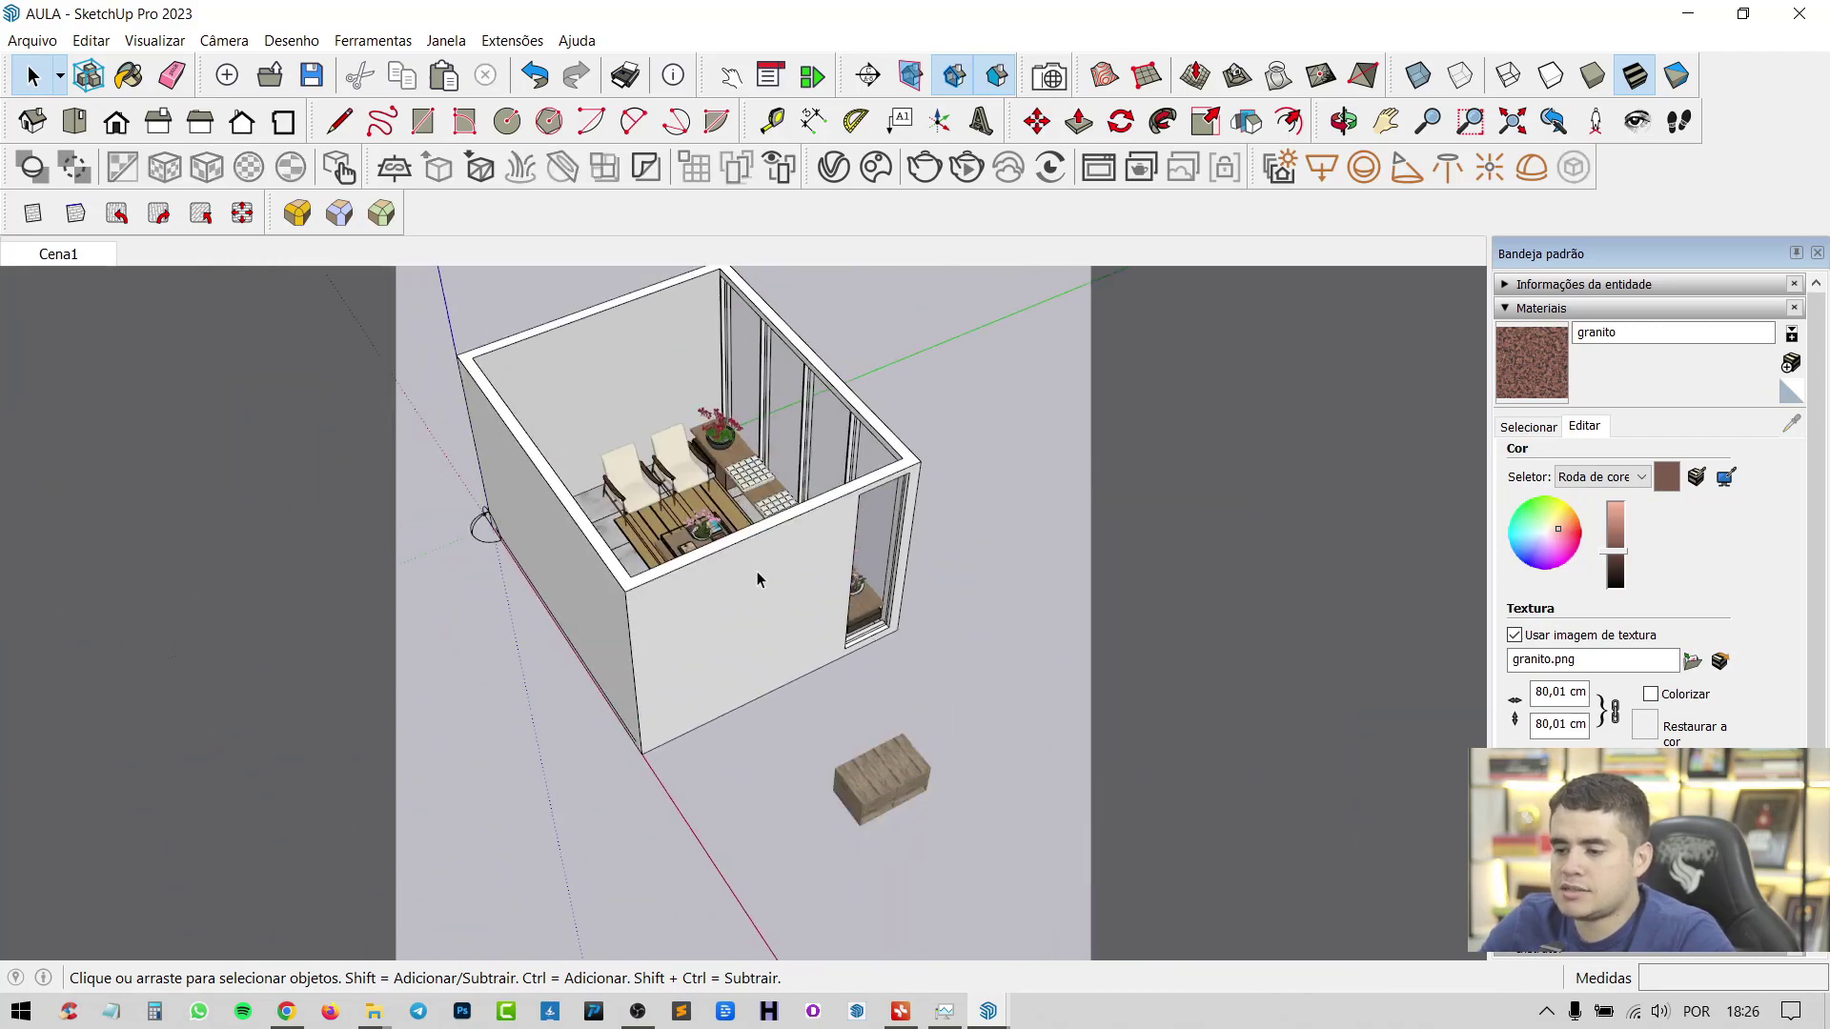
# Open the coffee table's group for editing and select the geometry of its wooden top and lower end block
pyautogui.moveTo(757, 578); pyautogui.dragTo(809, 727, button='middle')
pyautogui.scroll(5, 604, 513)
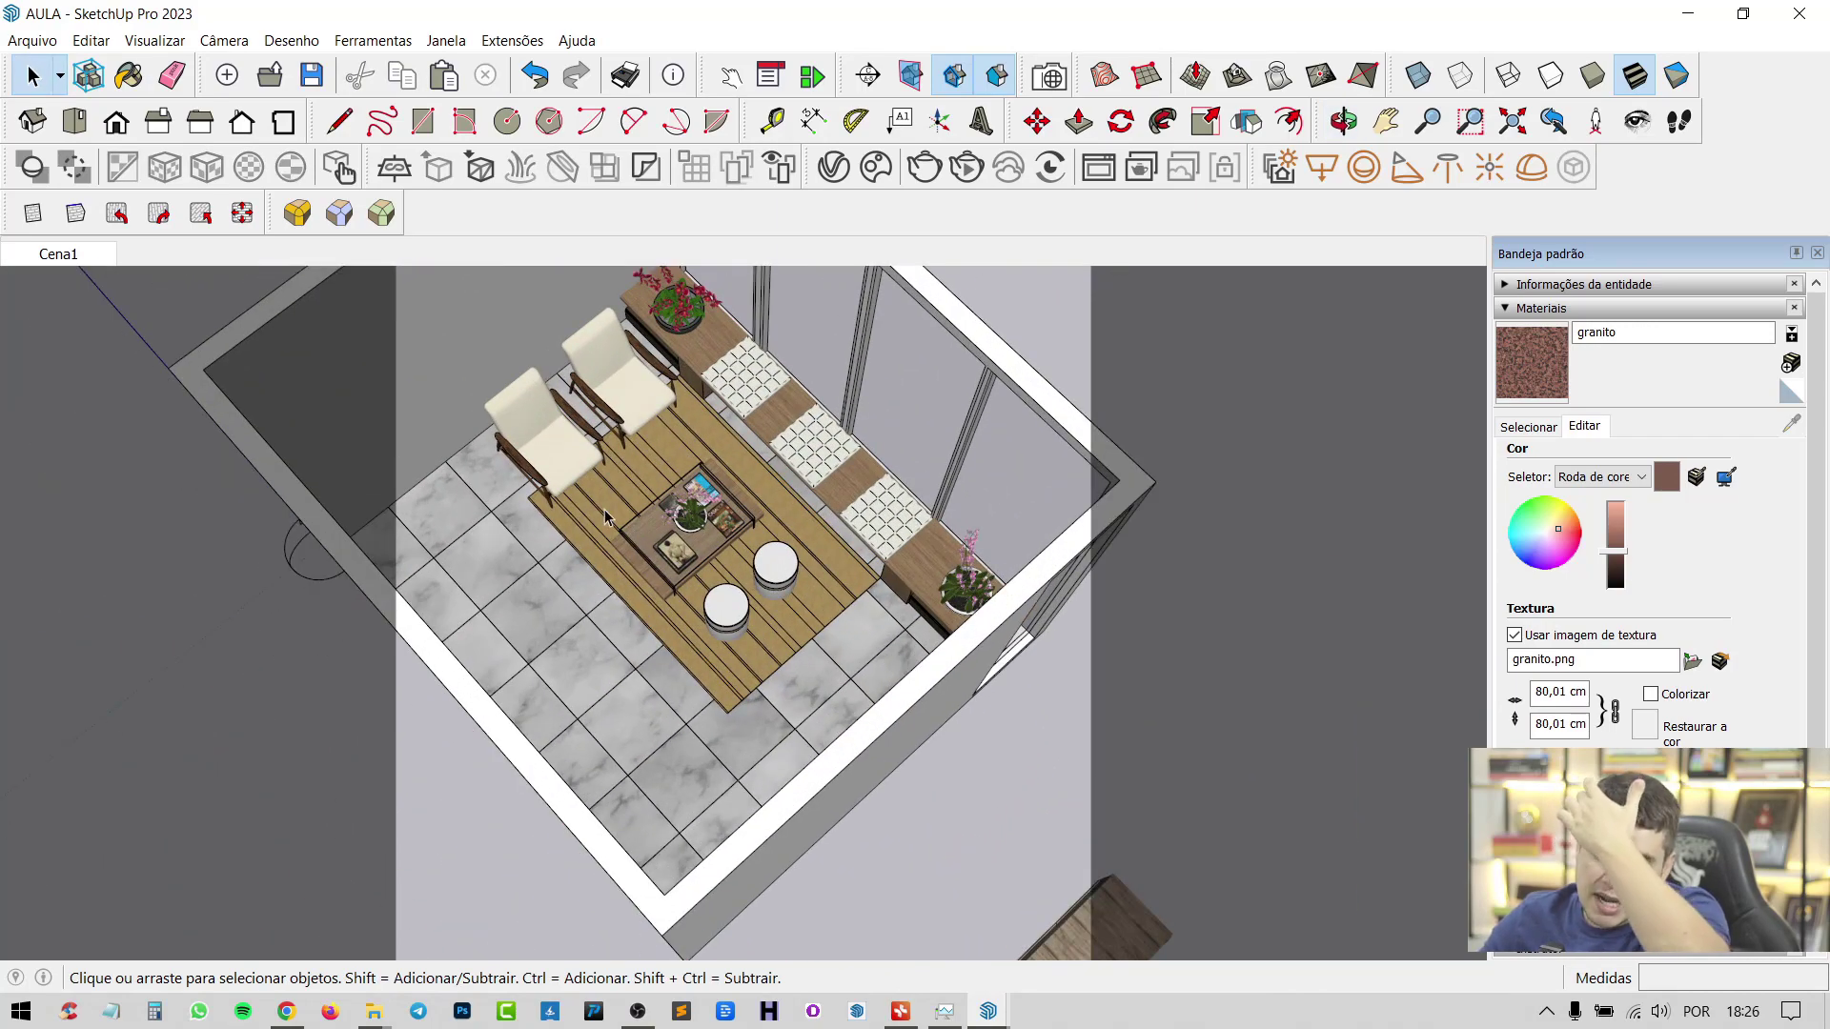
pyautogui.scroll(6, 604, 516)
pyautogui.moveTo(815, 709); pyautogui.dragTo(684, 683, button='middle')
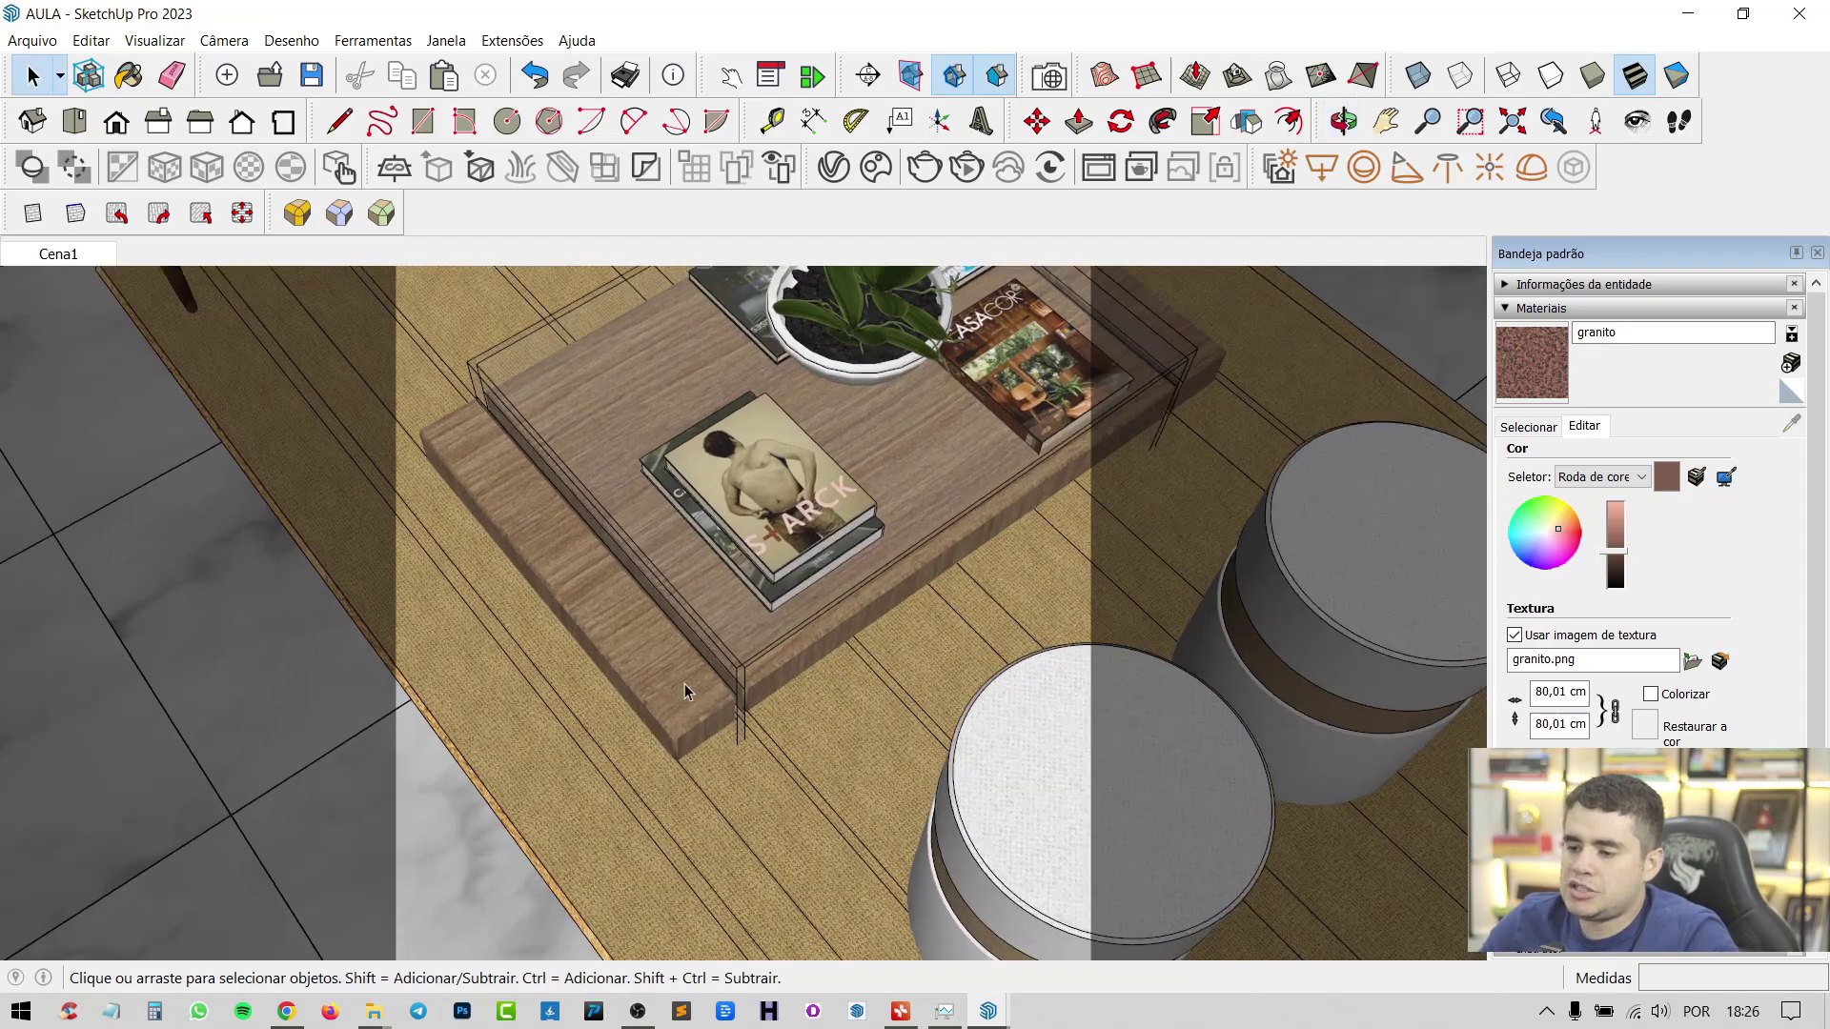
pyautogui.scroll(3, 685, 683)
pyautogui.moveTo(763, 753); pyautogui.dragTo(702, 572, button='middle')
pyautogui.scroll(3, 810, 603)
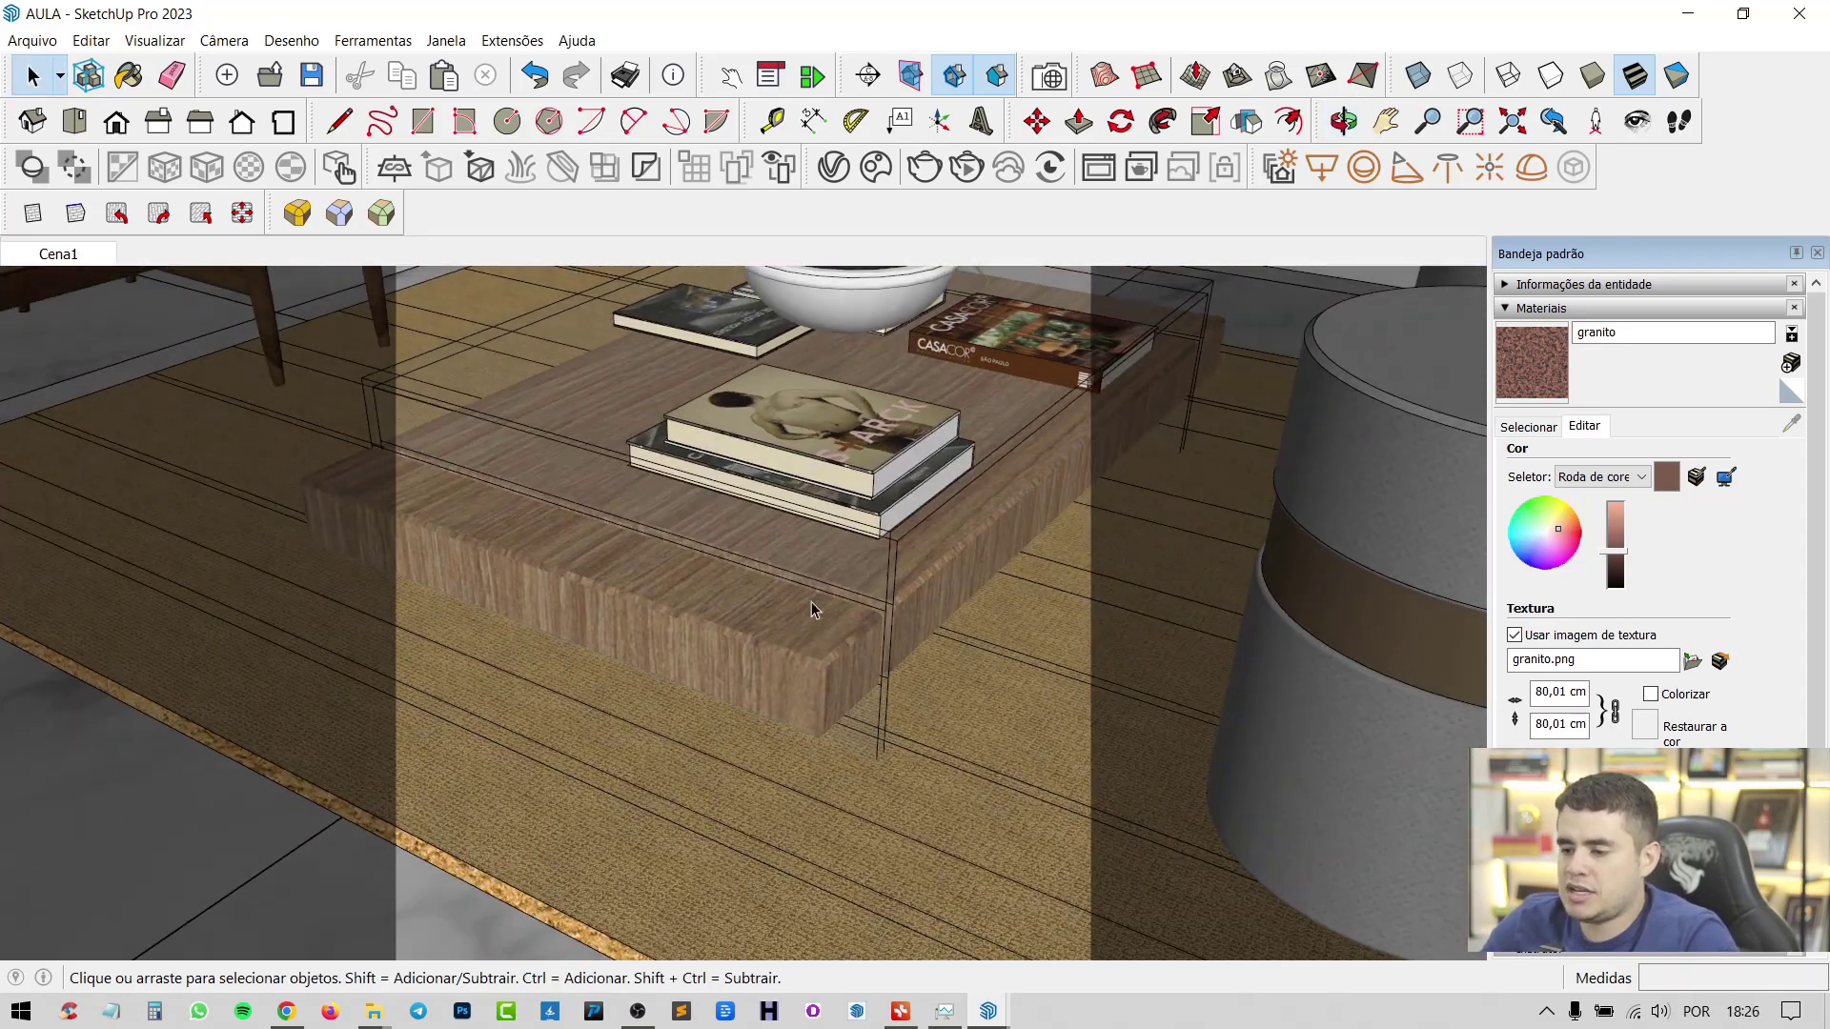
pyautogui.doubleClick(810, 610)
pyautogui.click(753, 615)
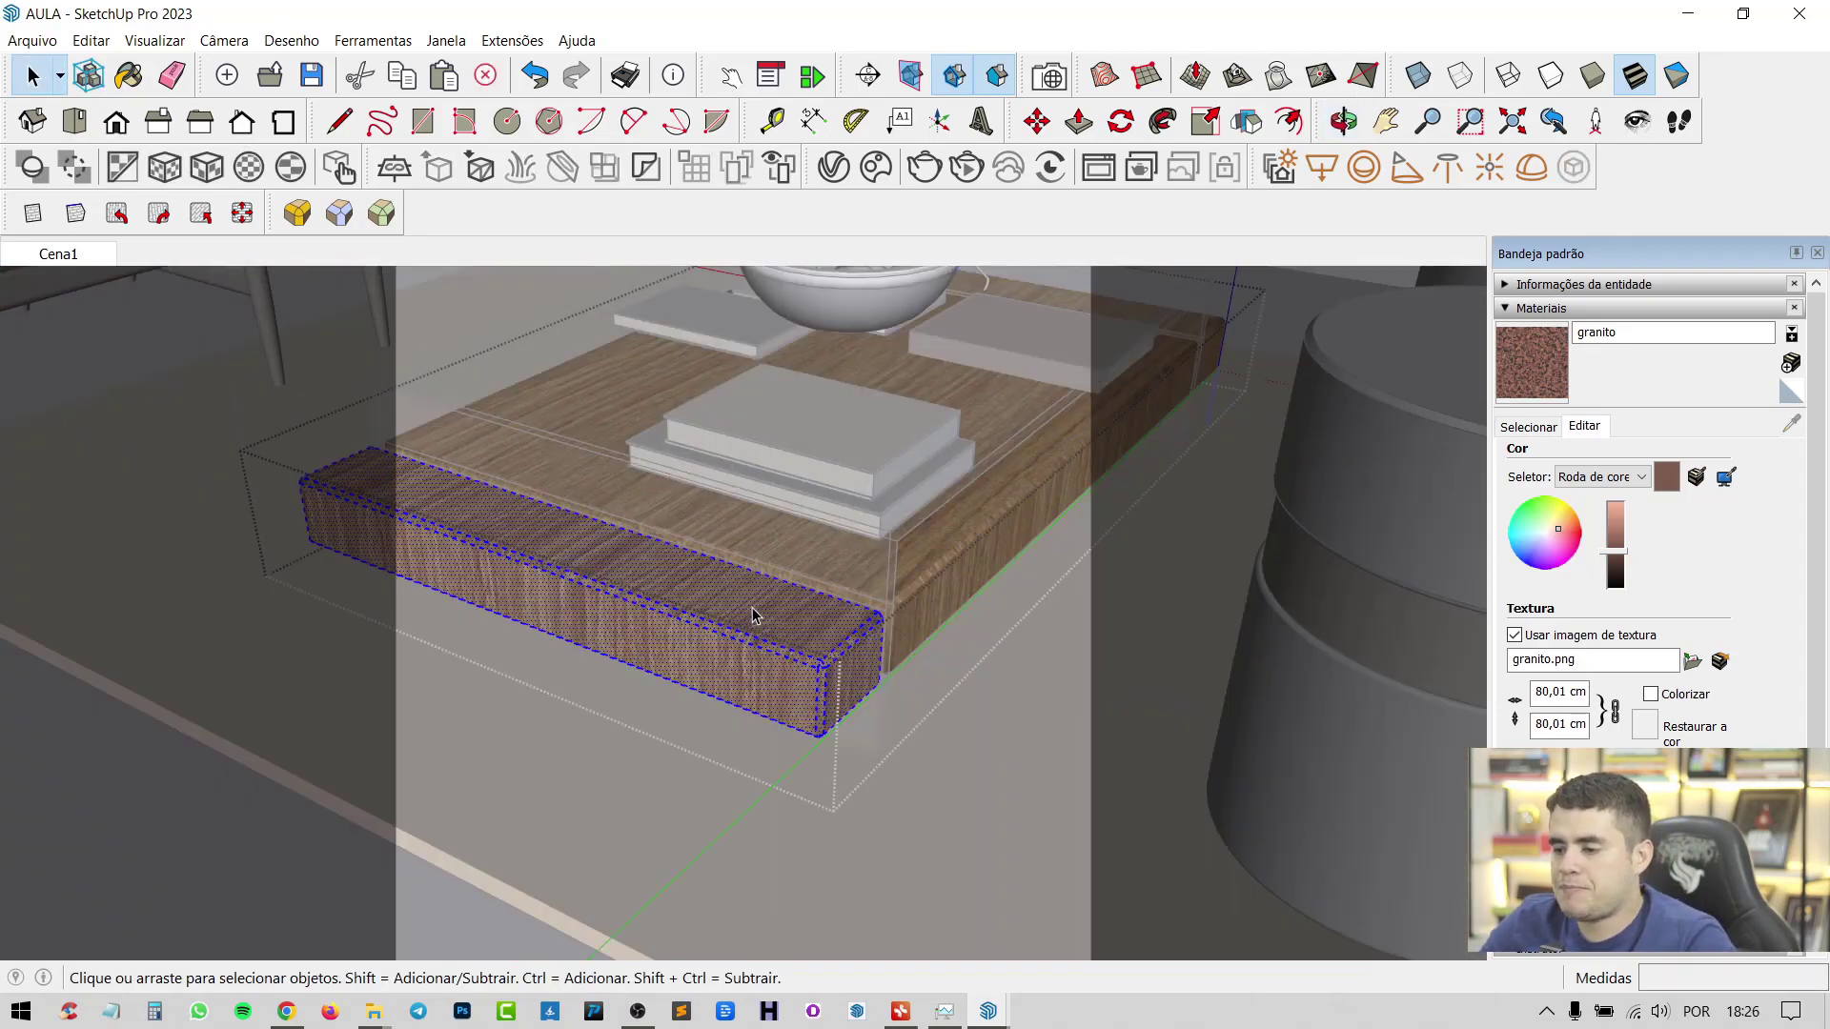
pyautogui.scroll(6, 753, 615)
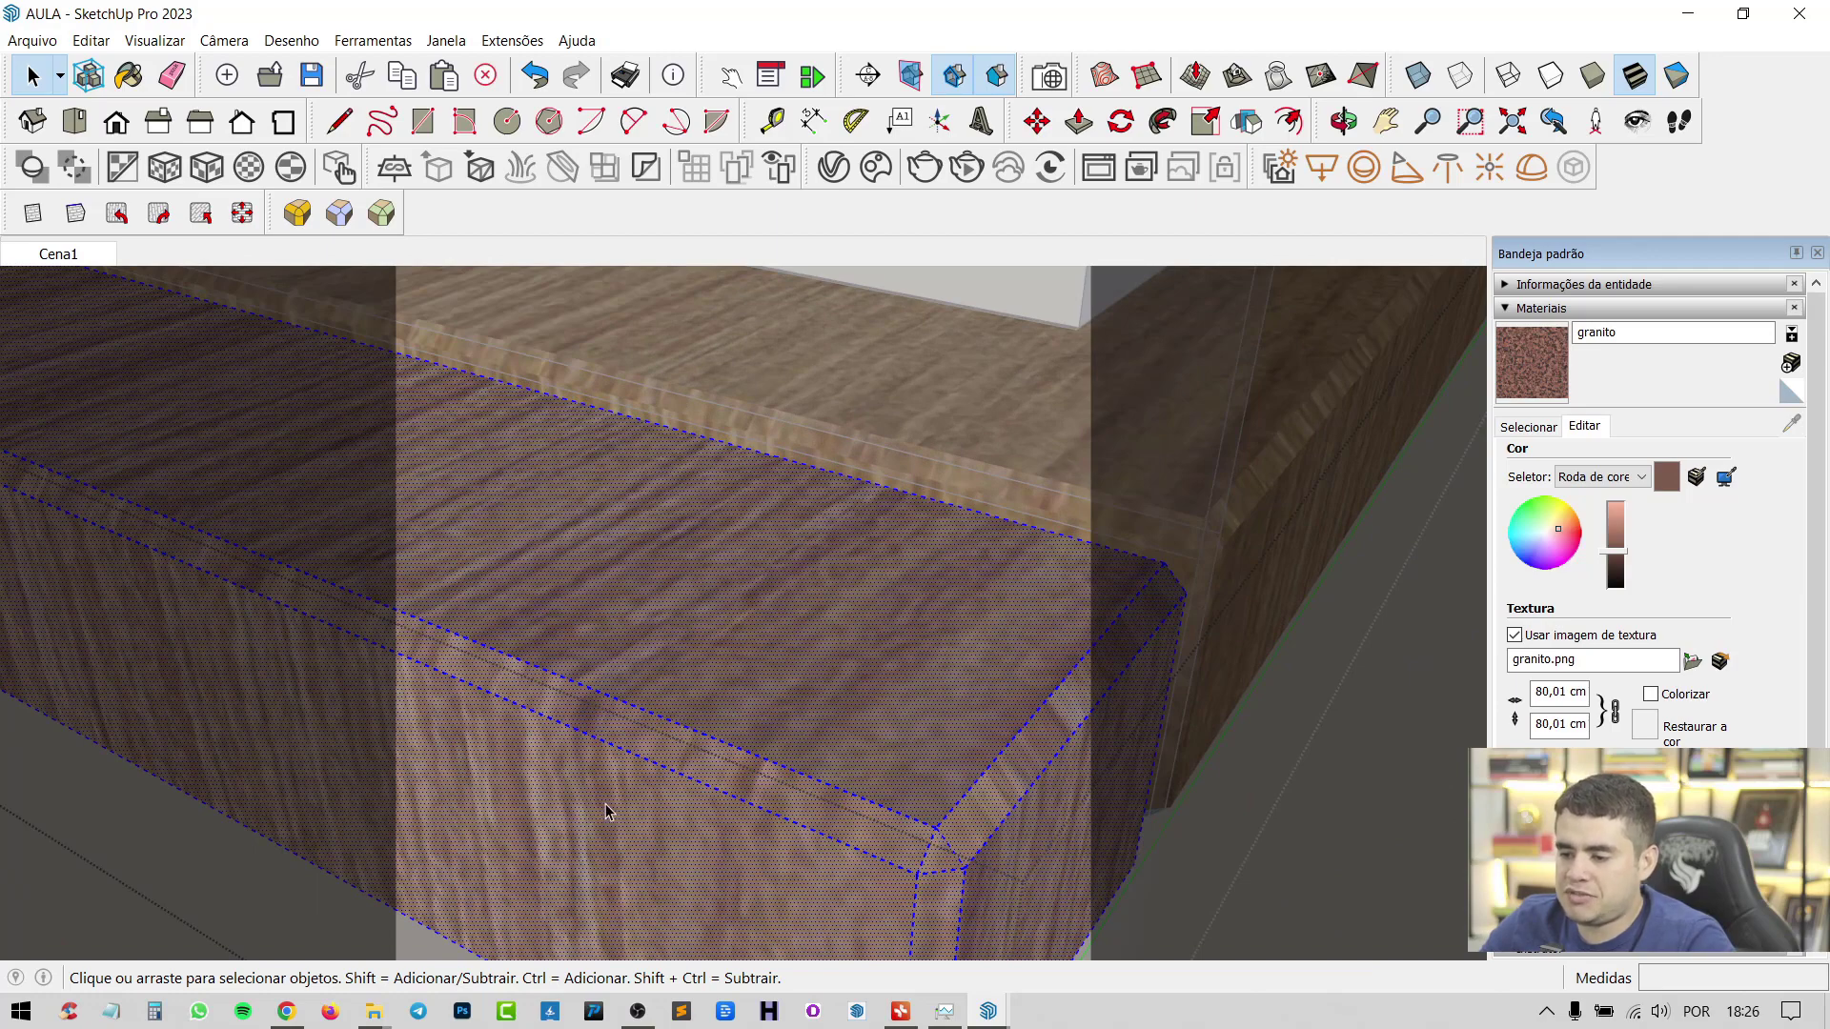
pyautogui.scroll(-3, 607, 811)
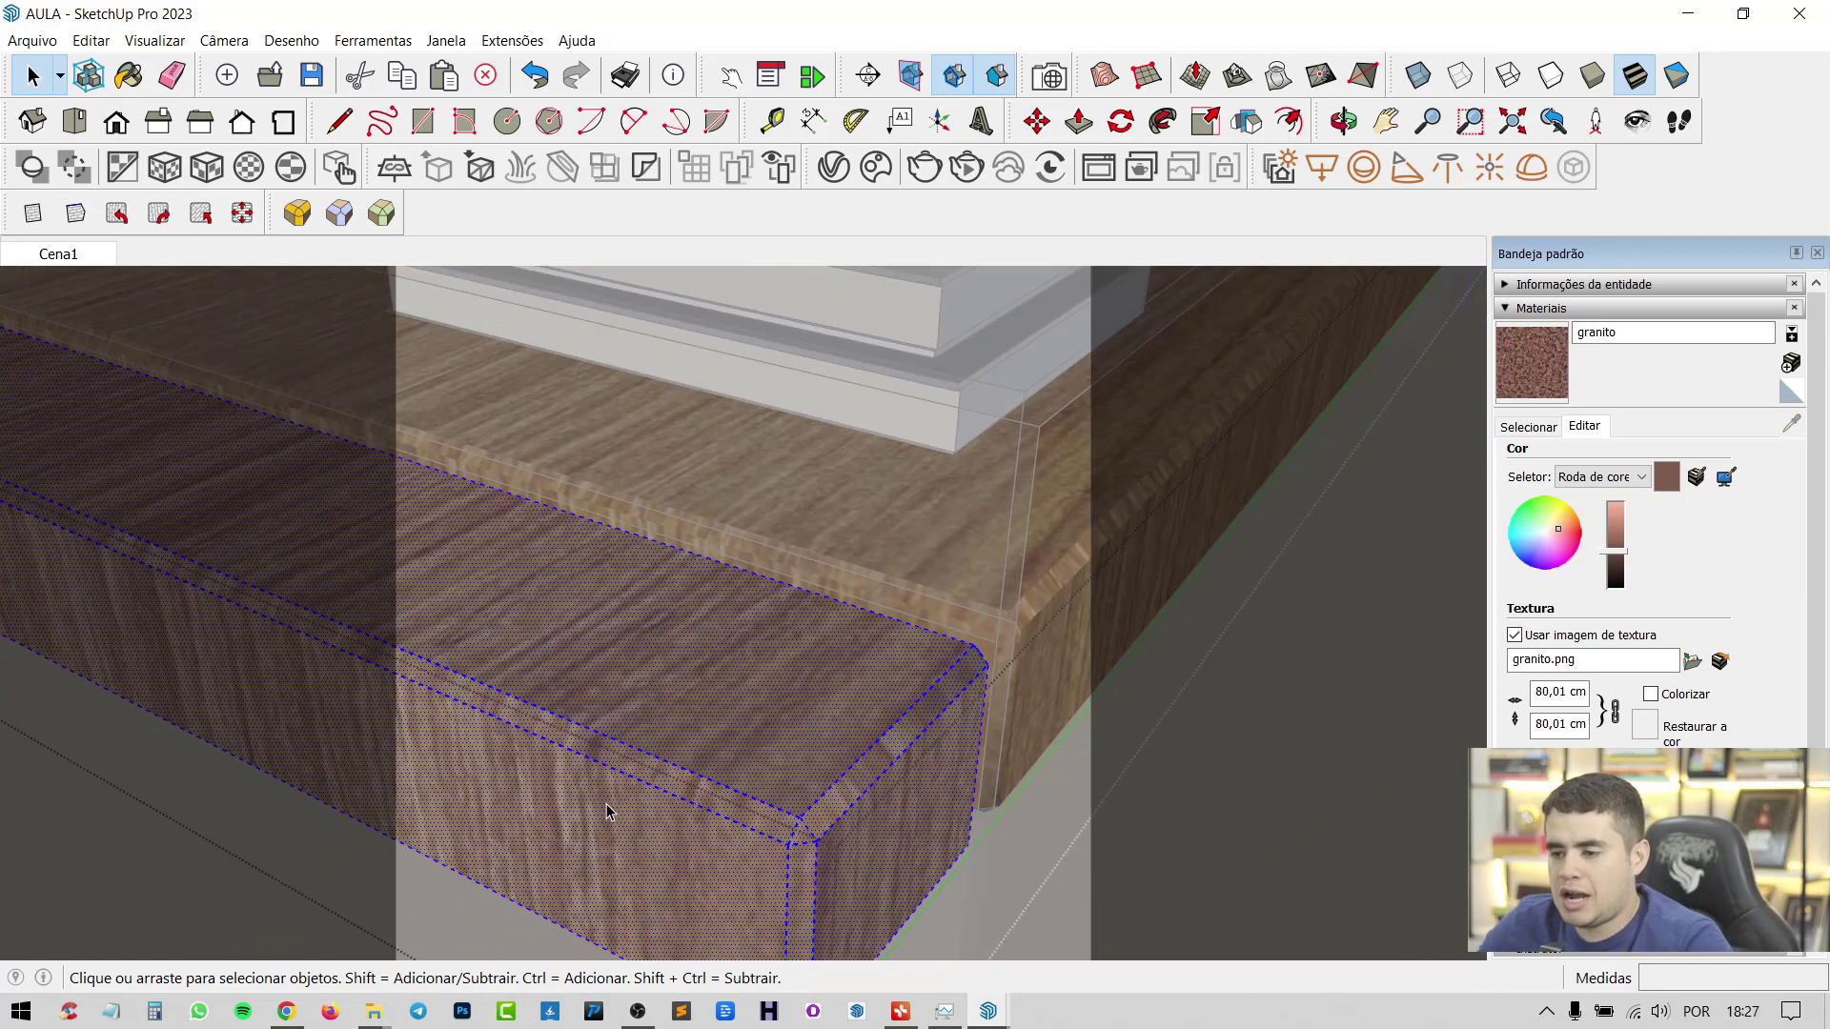
pyautogui.scroll(-5, 619, 791)
pyautogui.scroll(-10, 680, 507)
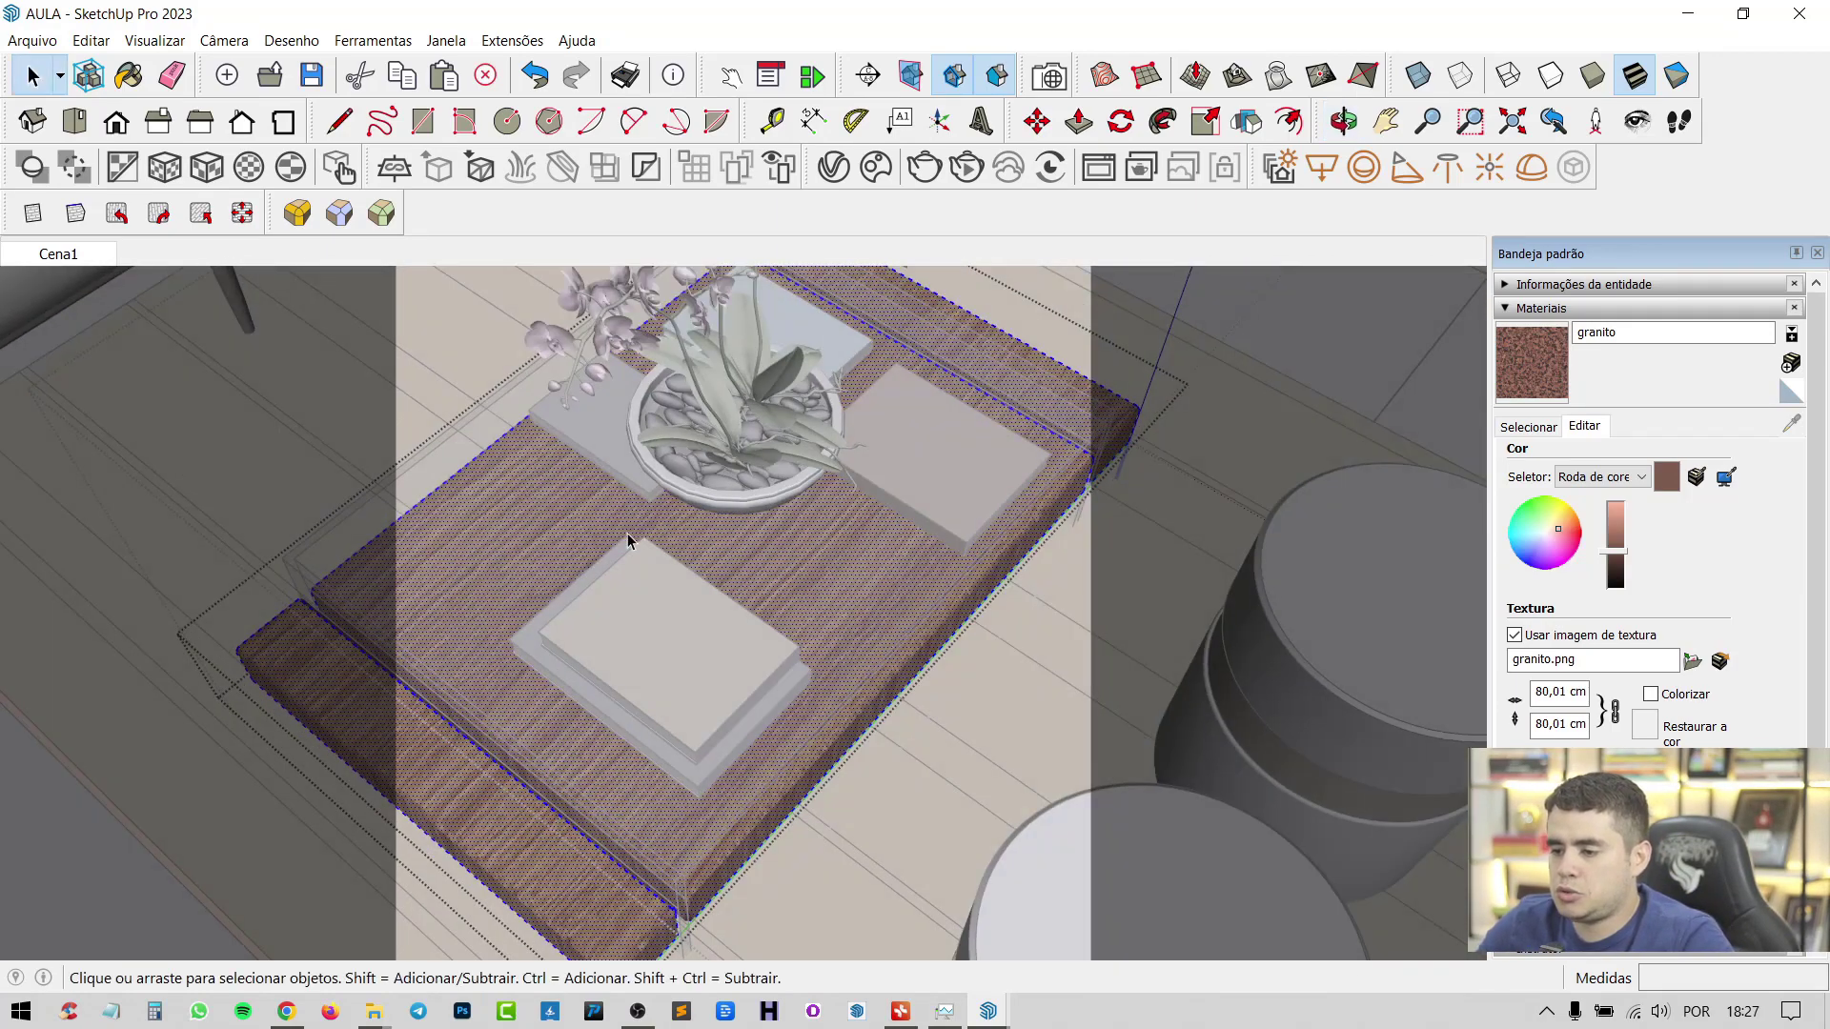
pyautogui.scroll(-1, 680, 508)
# Sample the wood material [Color D03]1 from the pasted cabinet and paint the selected coffee table parts with it
pyautogui.press('b')
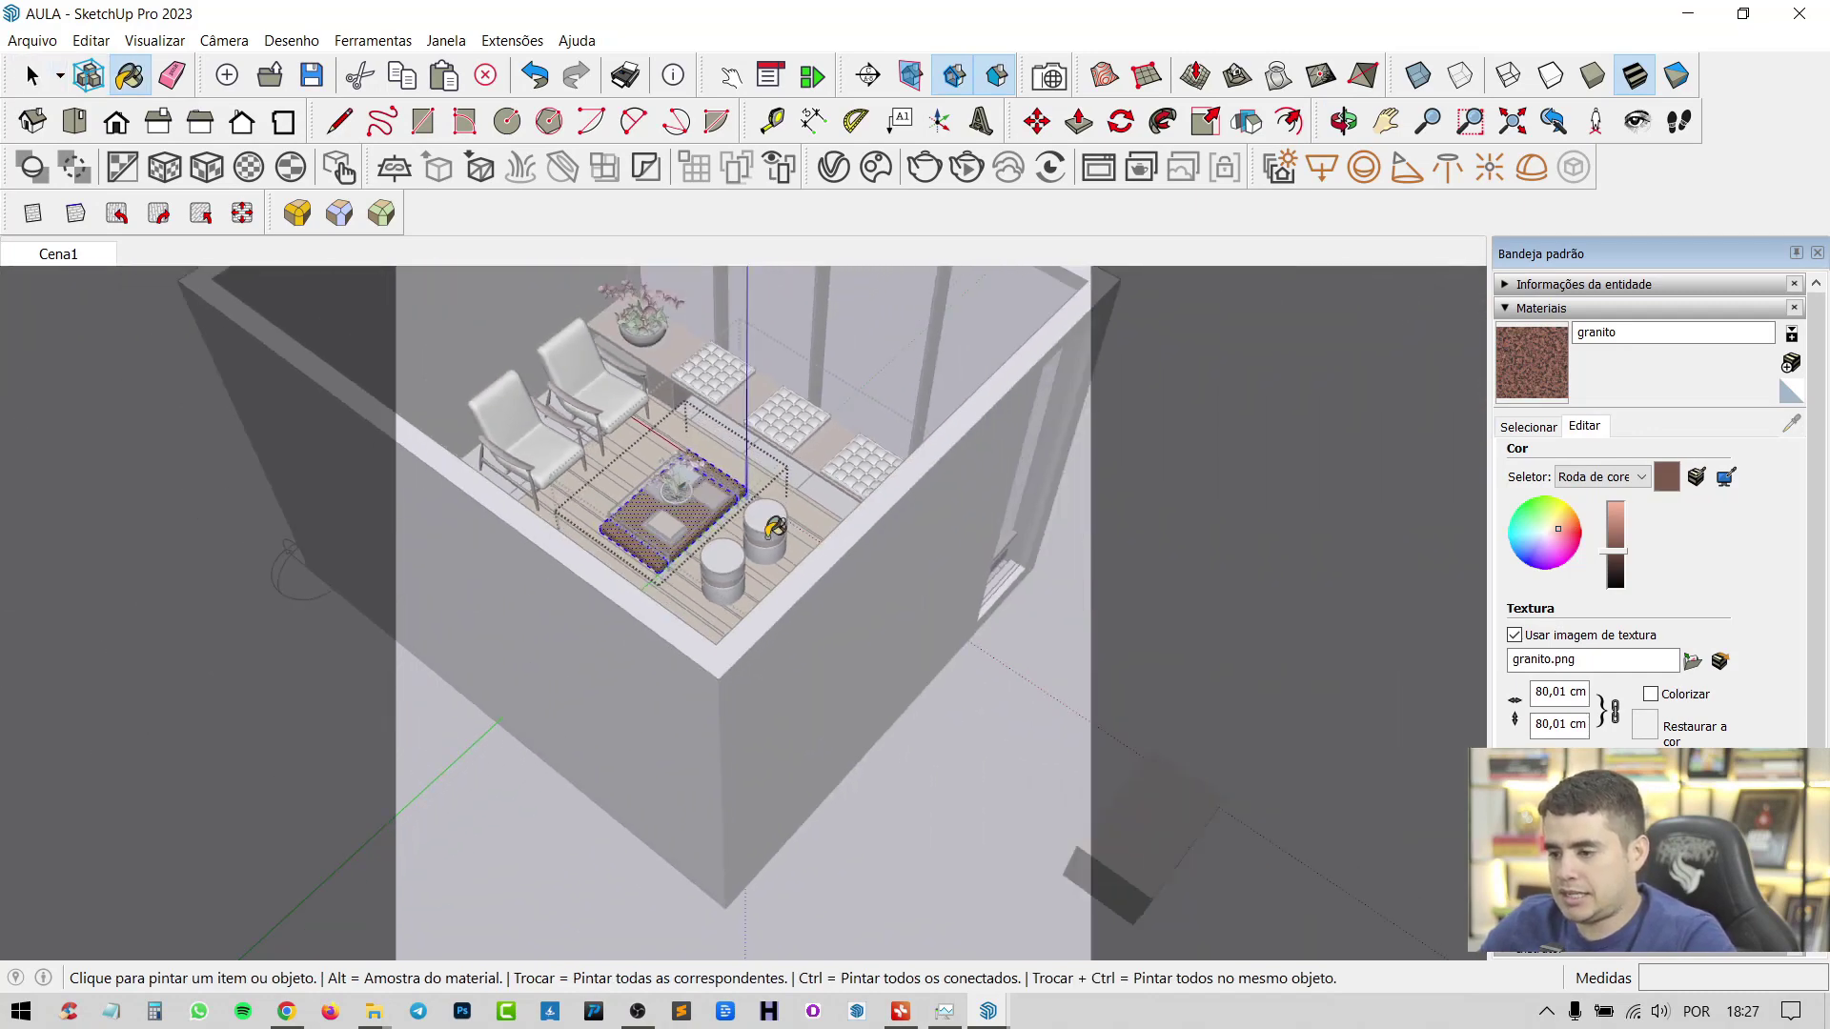
pyautogui.press('alt')
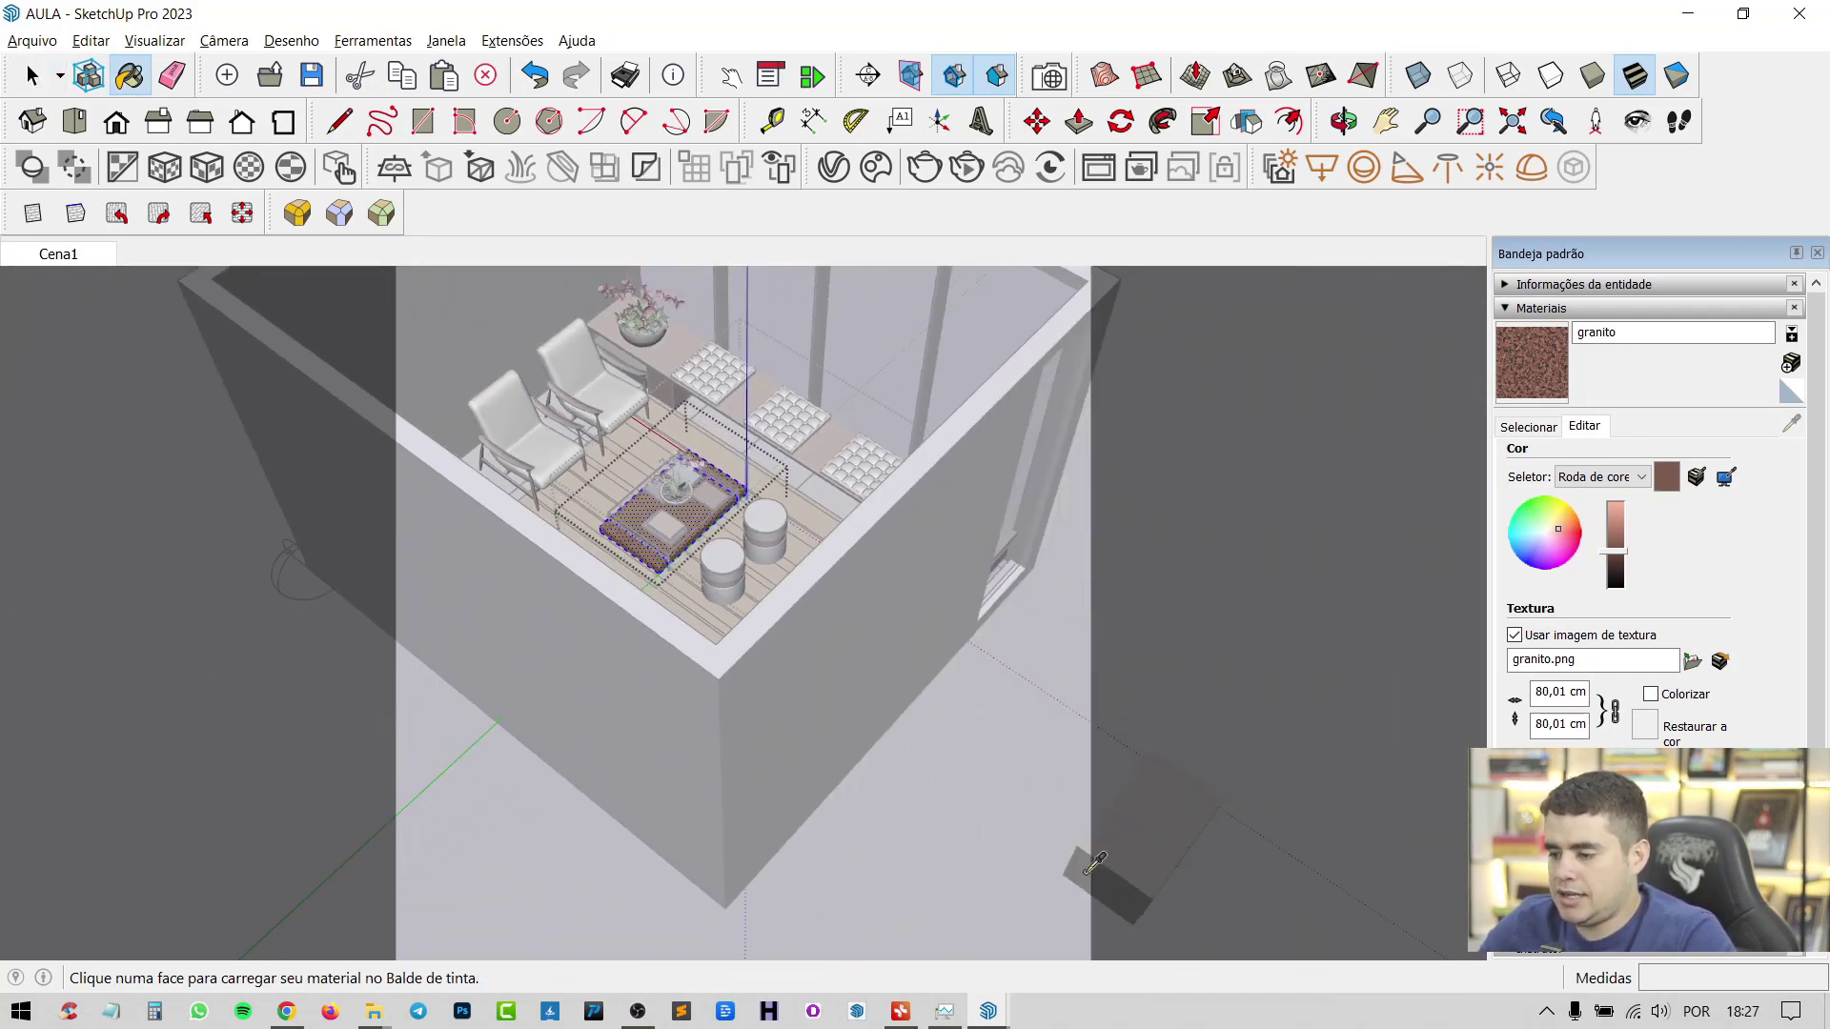
pyautogui.keyDown('alt'); pyautogui.click(1094, 863); pyautogui.keyUp('alt')
pyautogui.scroll(5, 1123, 870)
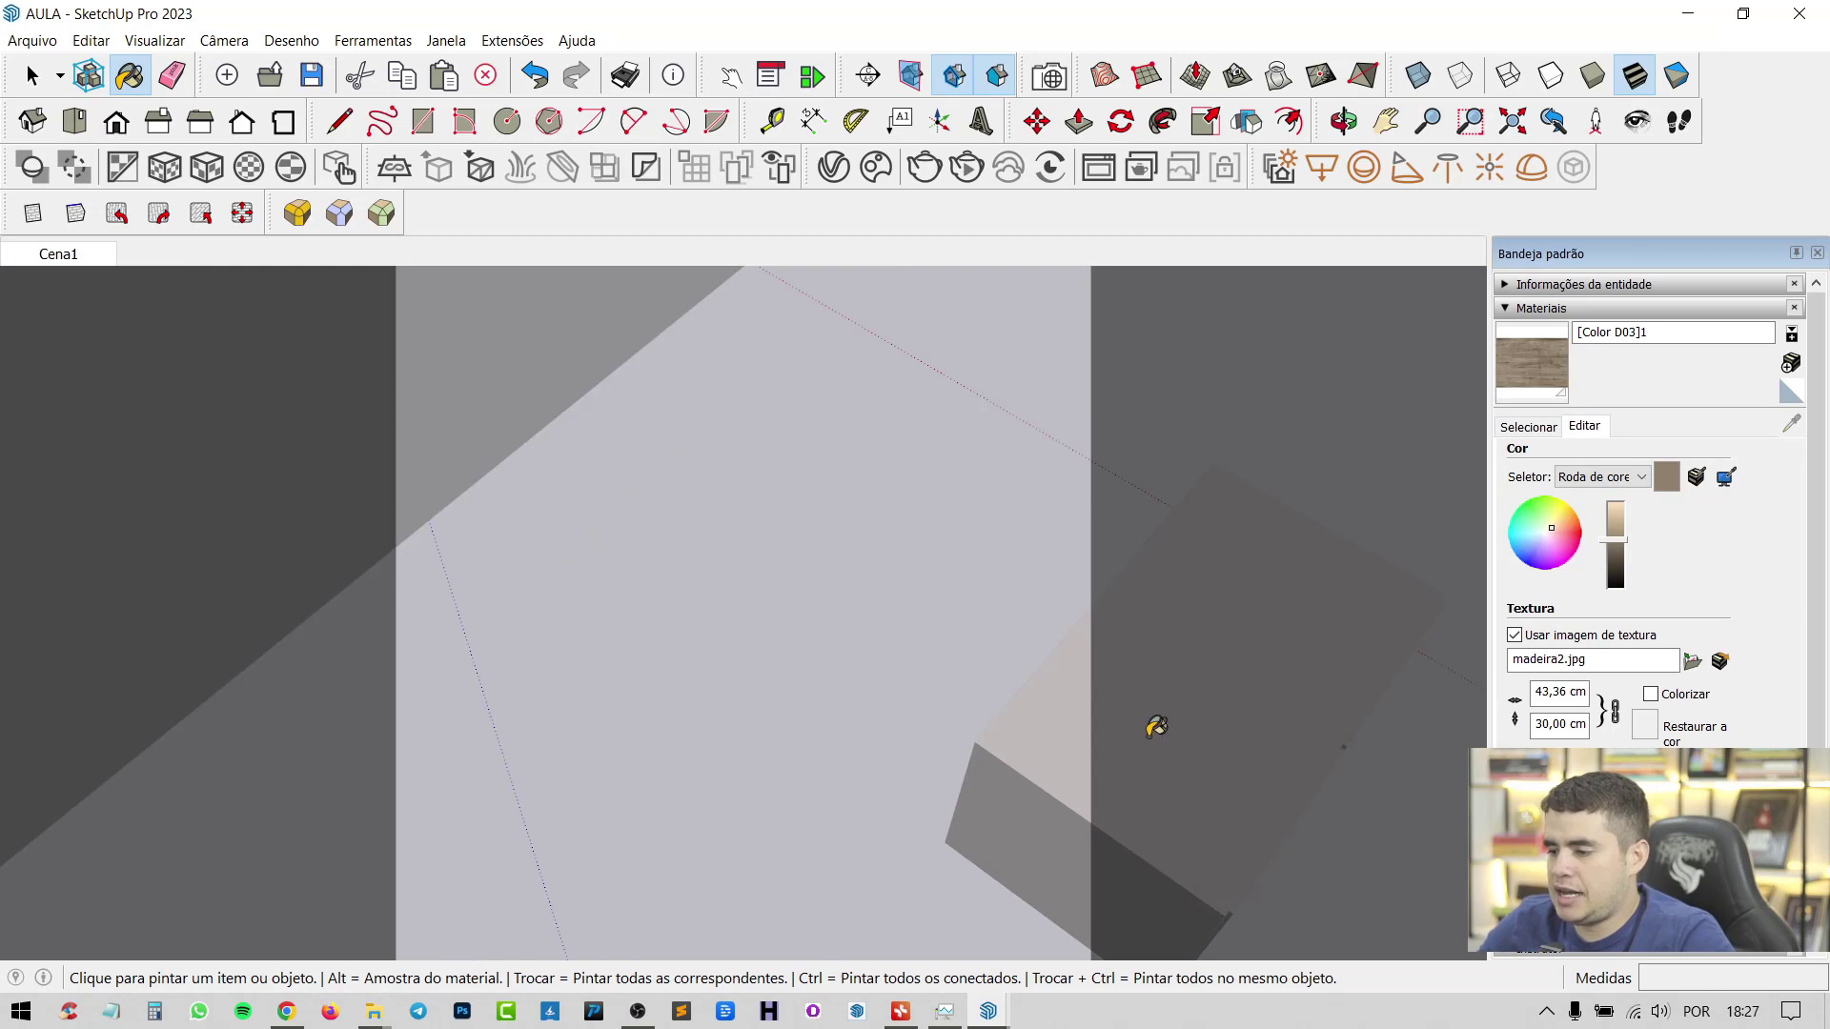
pyautogui.scroll(-6, 981, 780)
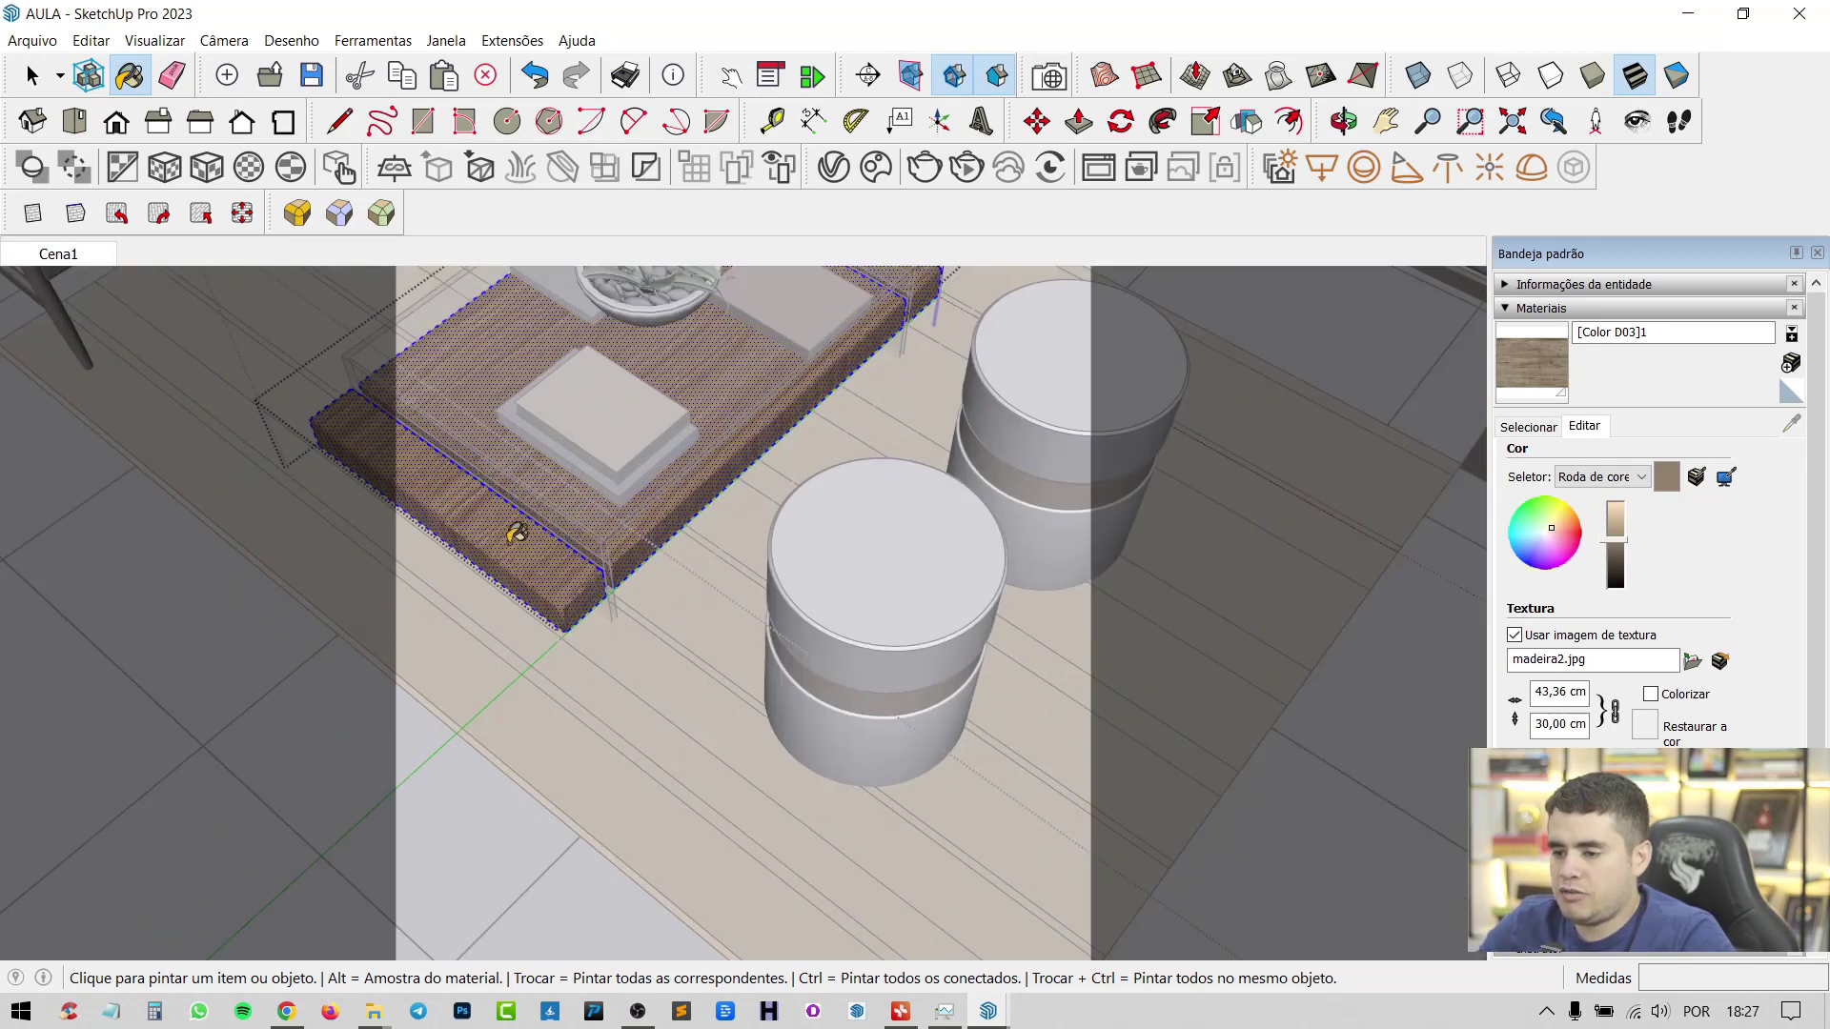
pyautogui.scroll(3, 516, 534)
pyautogui.click(531, 547)
pyautogui.scroll(-2, 758, 706)
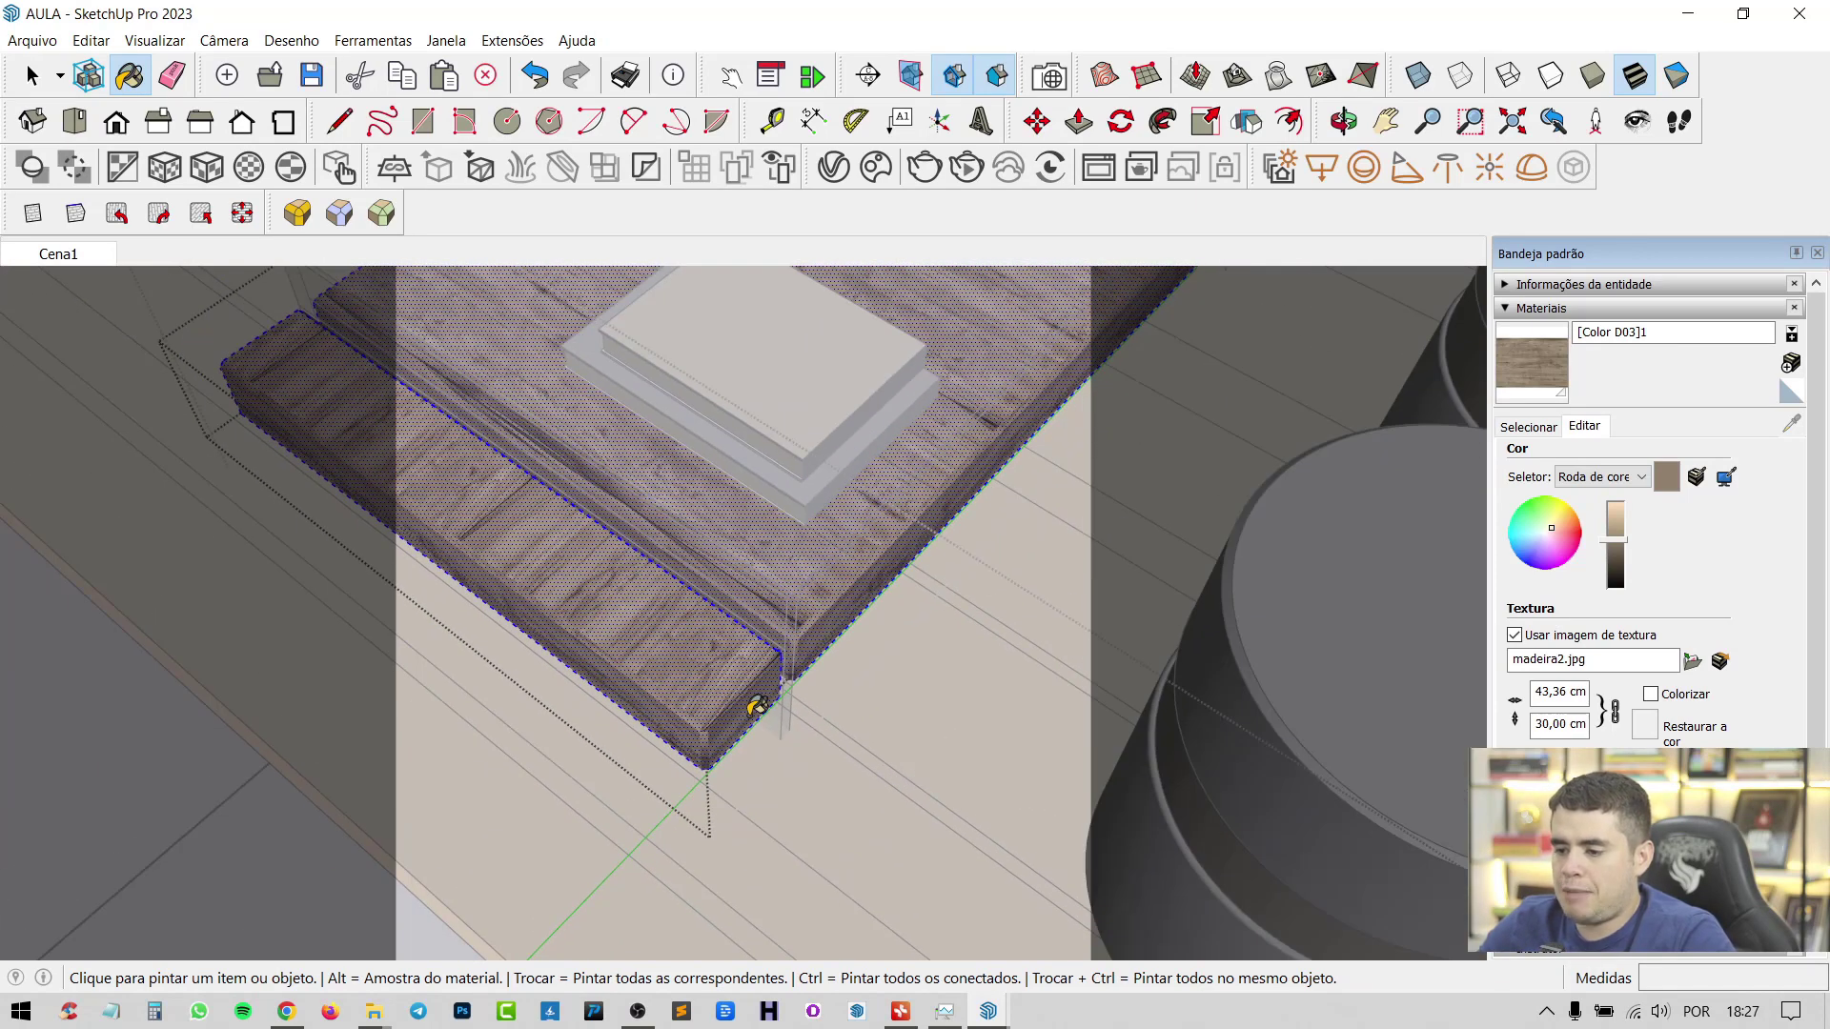
# Close the coffee table's group and examine the newly painted wood from several angles within the room
pyautogui.press('space')
pyautogui.scroll(-5, 753, 724)
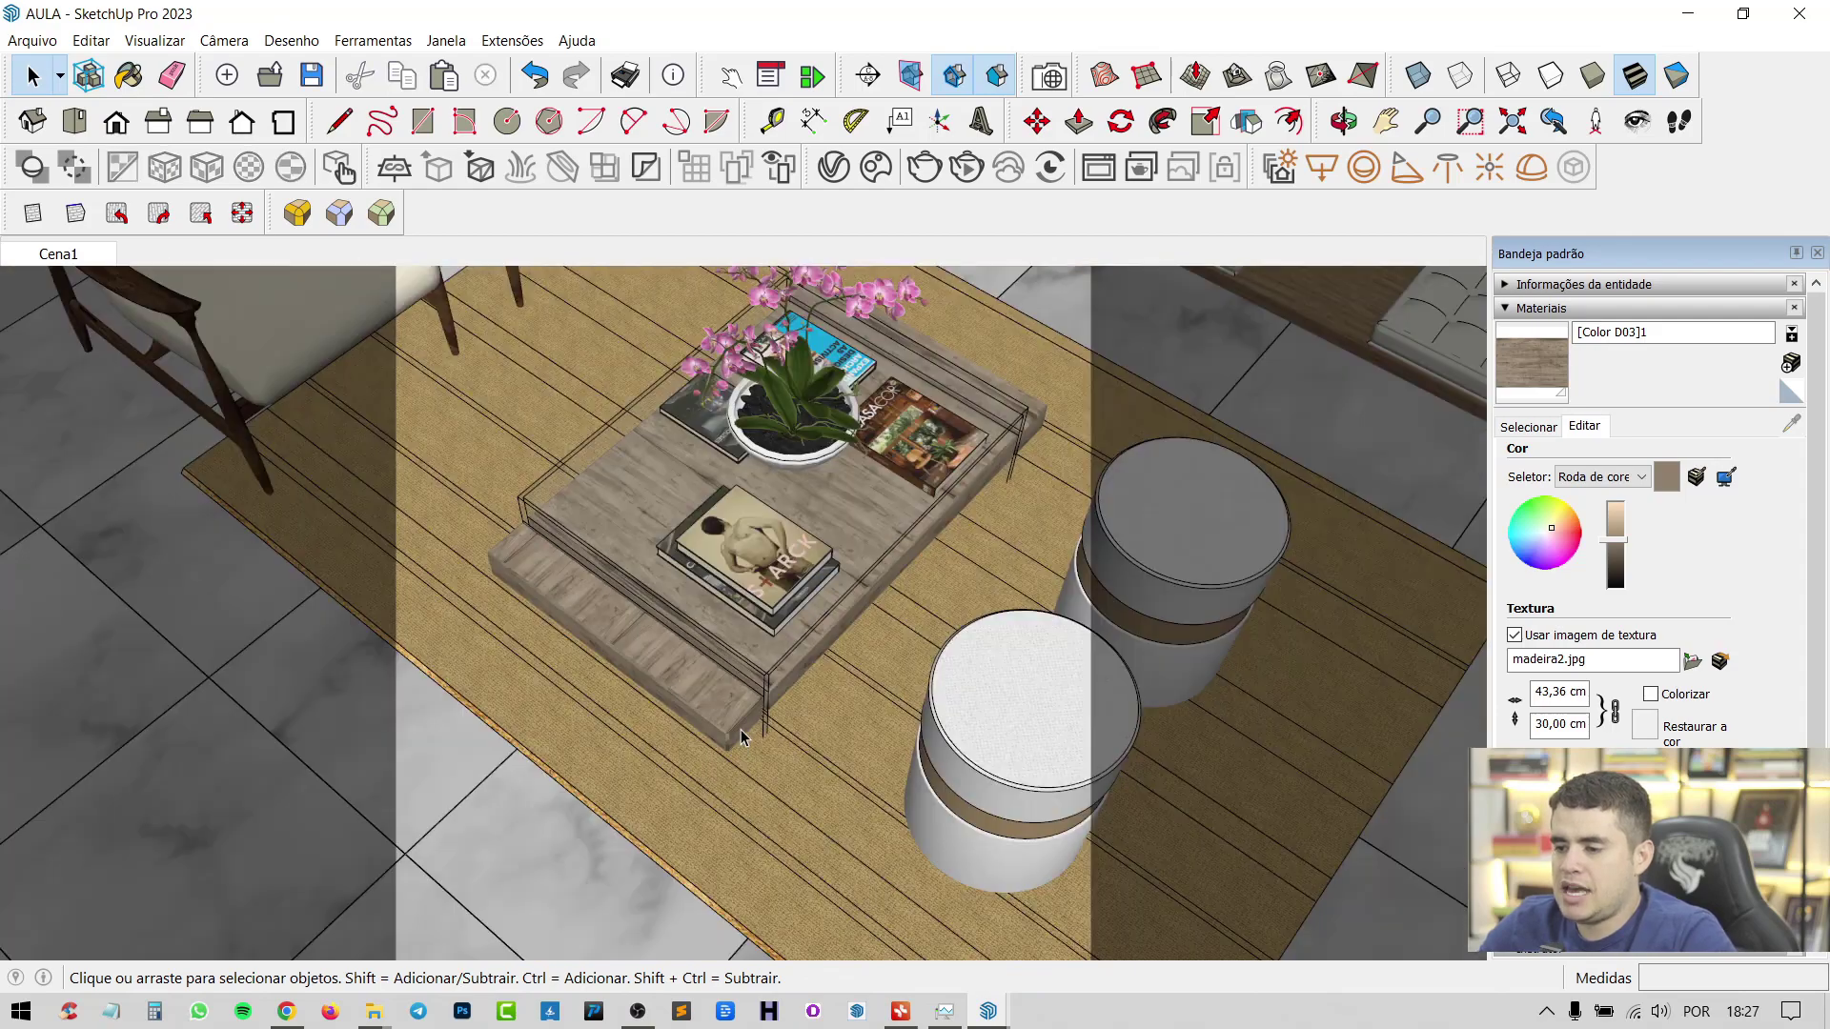
pyautogui.scroll(-4, 743, 739)
pyautogui.moveTo(743, 739); pyautogui.dragTo(586, 856, button='middle')
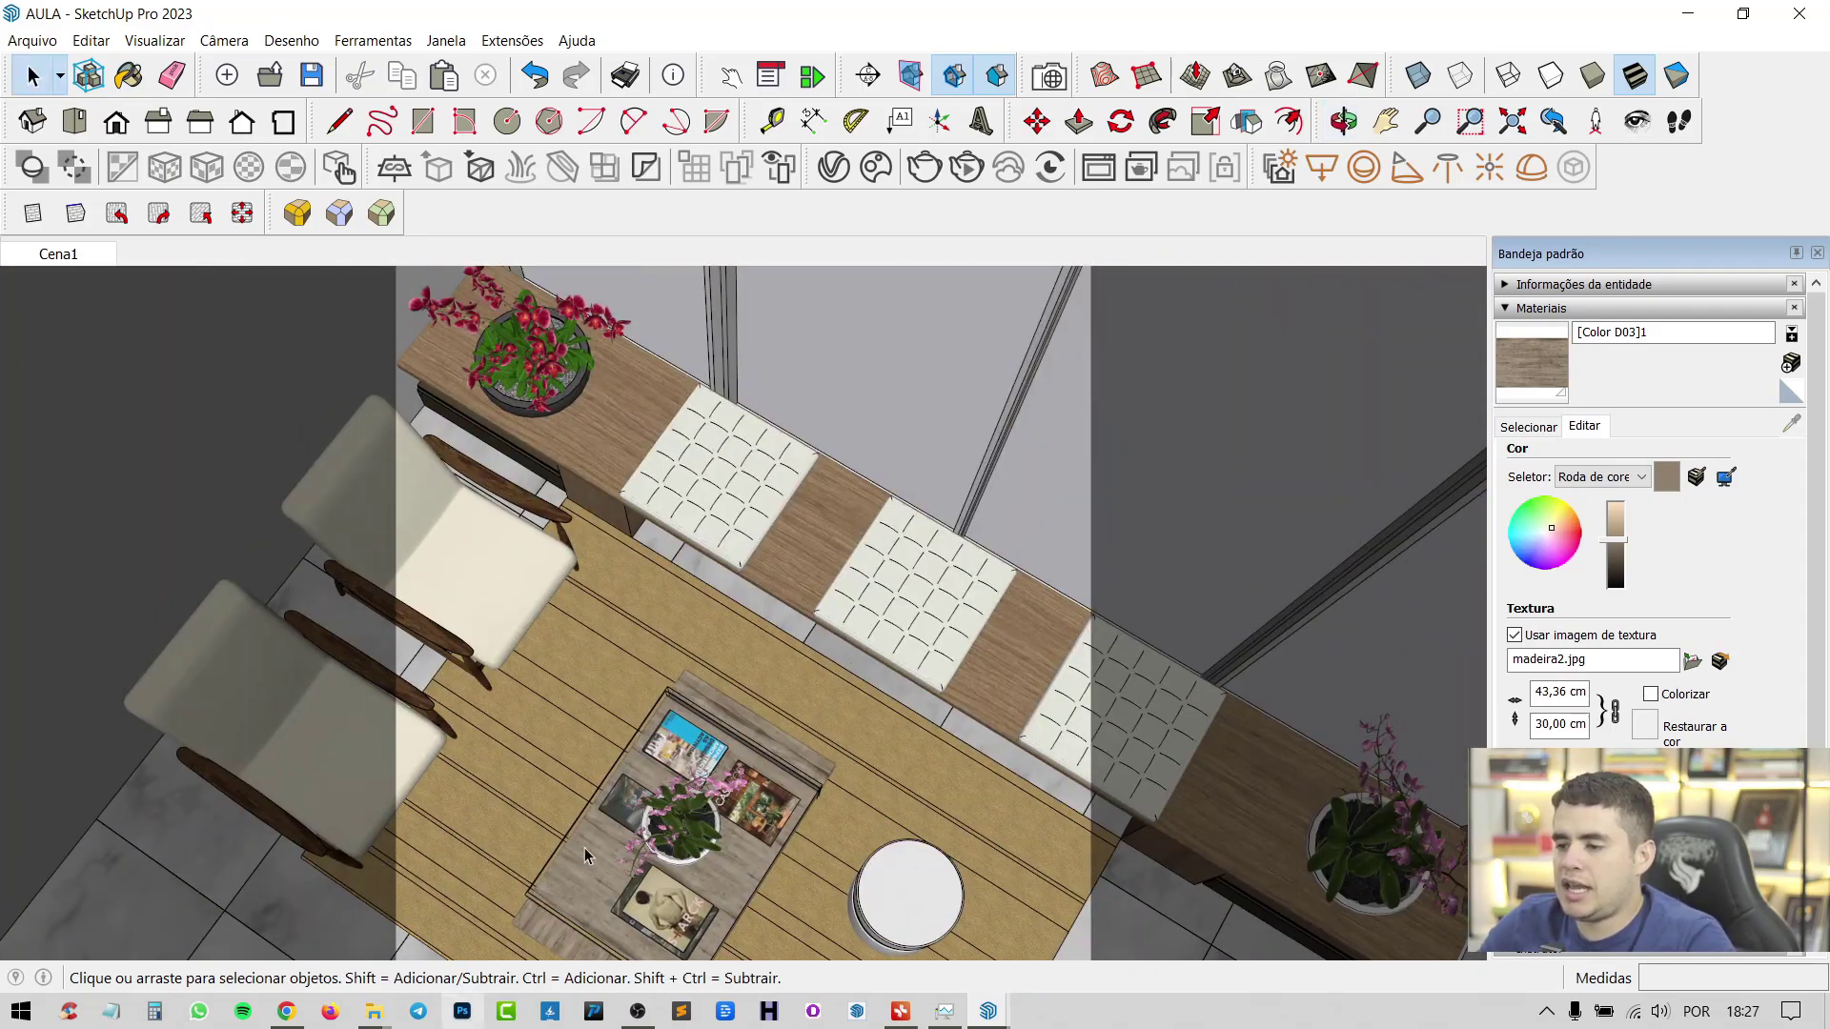
pyautogui.moveTo(658, 910); pyautogui.dragTo(688, 859, button='middle')
pyautogui.scroll(3, 687, 859)
pyautogui.scroll(-2, 692, 827)
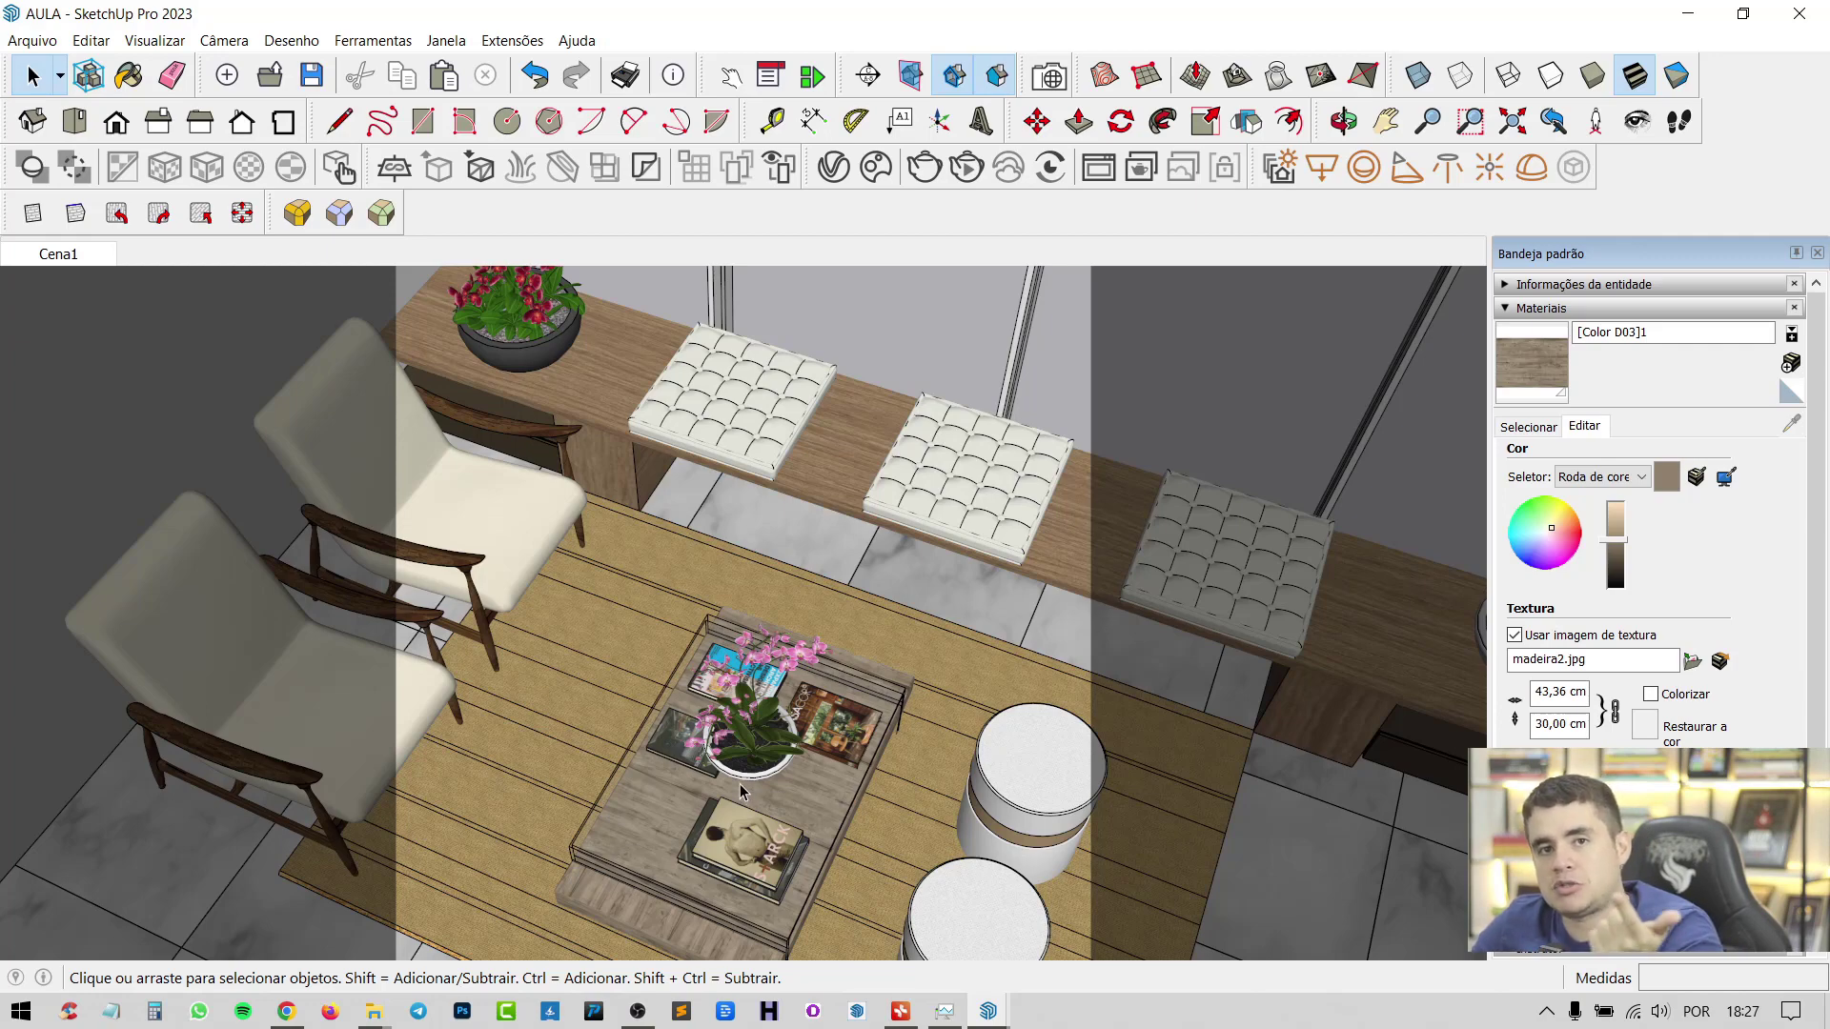
# Switch to the BANHEIRO CURSO model to review the source wooden cabinet under the counter, and return to the AULA model
pyautogui.click(989, 1011)
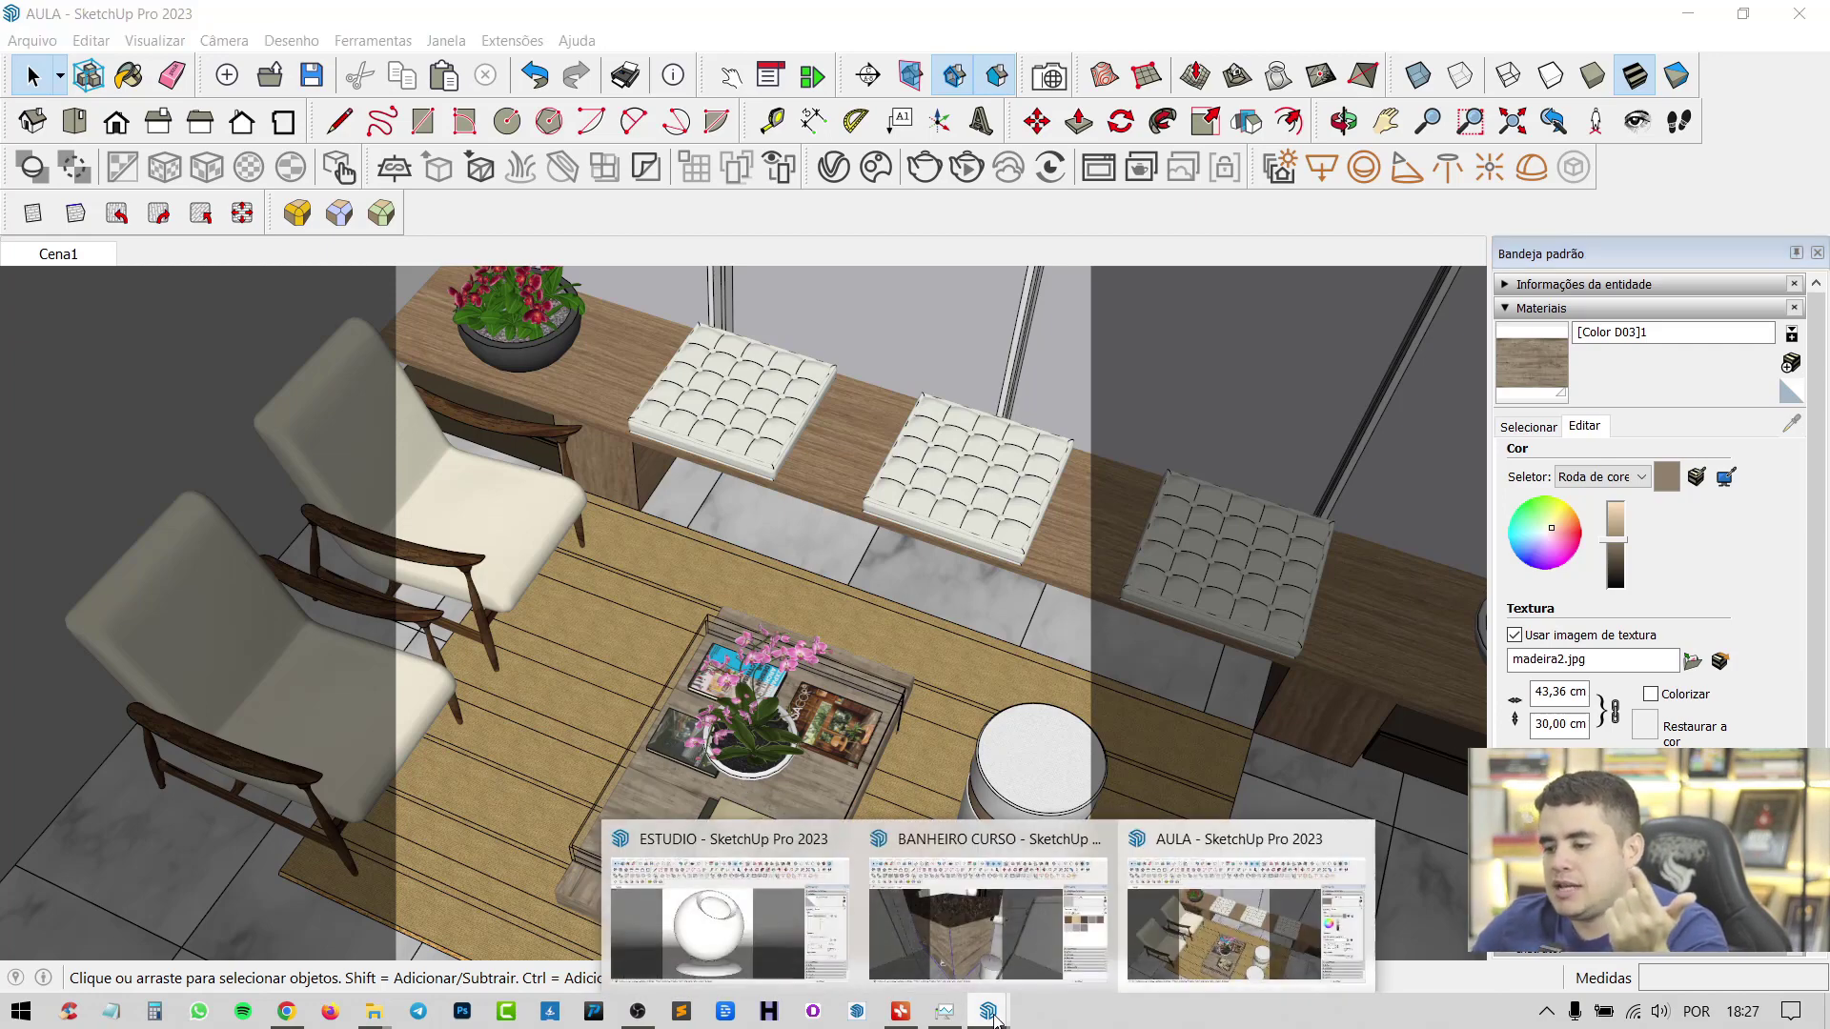
pyautogui.click(1018, 944)
pyautogui.scroll(-3, 682, 622)
pyautogui.moveTo(668, 538); pyautogui.dragTo(706, 673, button='middle')
pyautogui.scroll(2, 706, 676)
pyautogui.scroll(1, 706, 676)
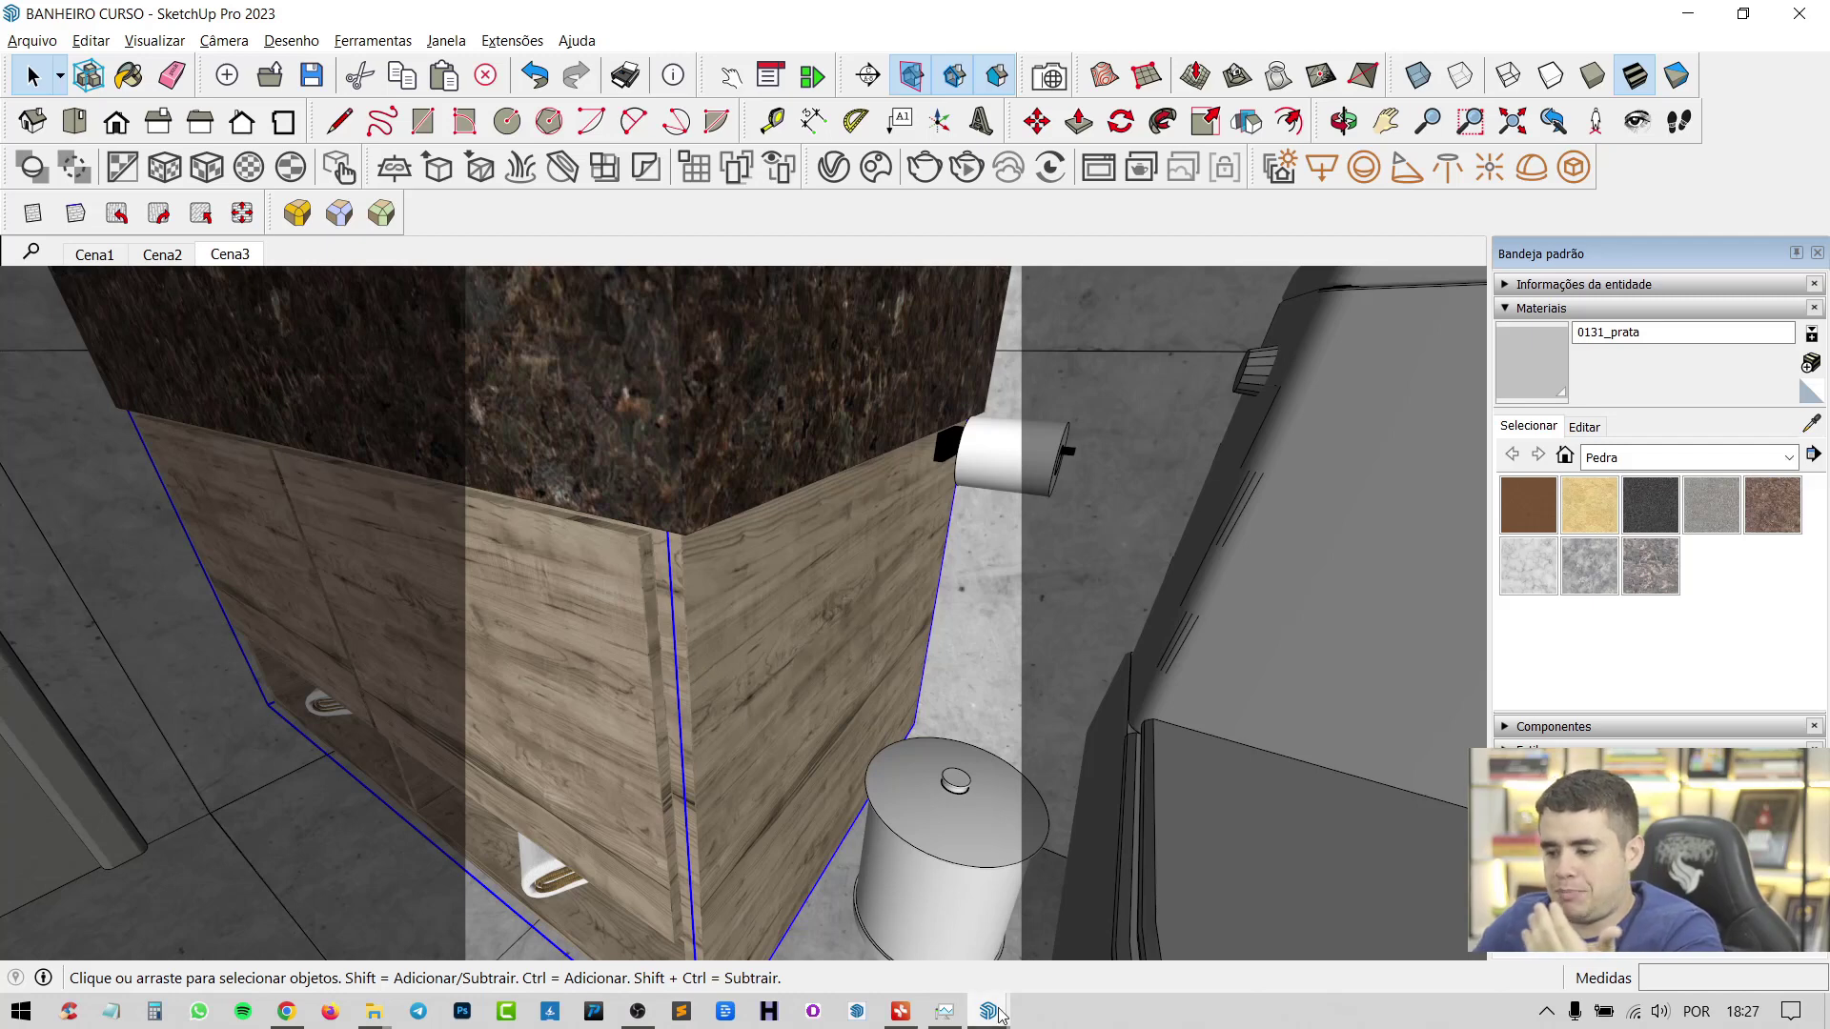
pyautogui.moveTo(990, 1011)
pyautogui.click(1228, 920)
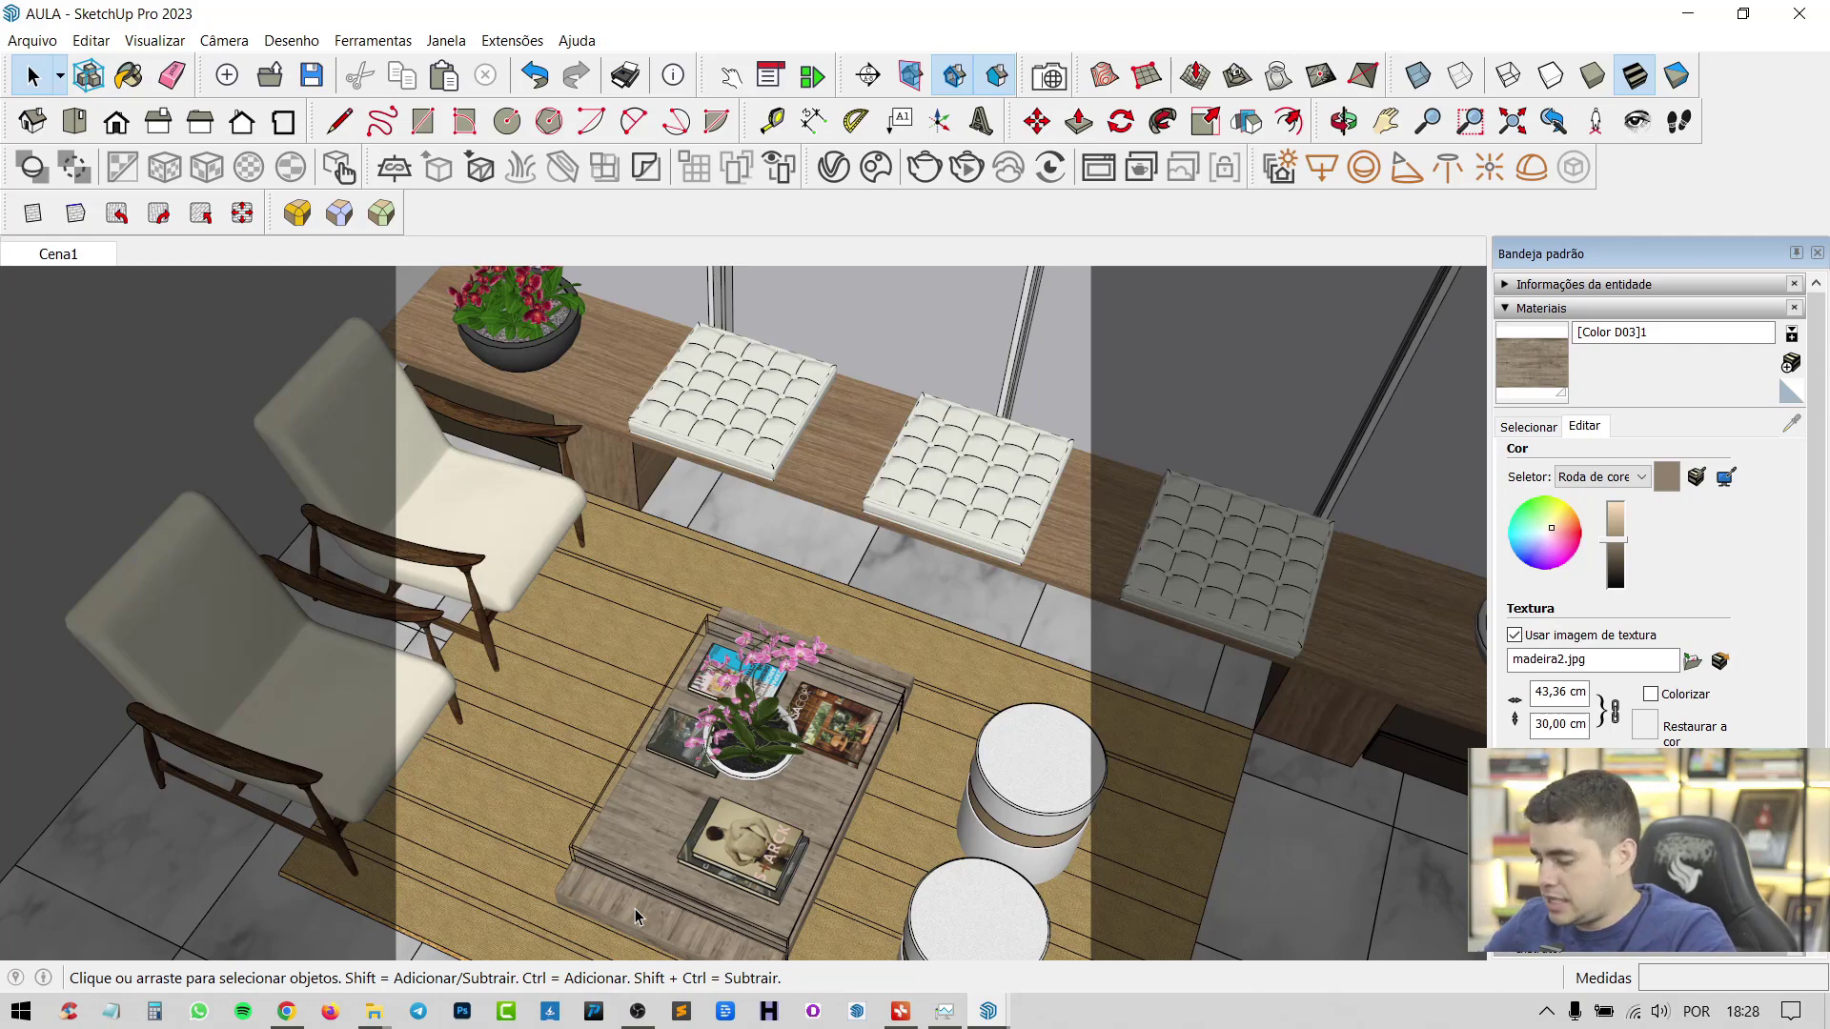
# Examine the wooden cabinet pasted outside the room from several angles
pyautogui.scroll(-10, 777, 680)
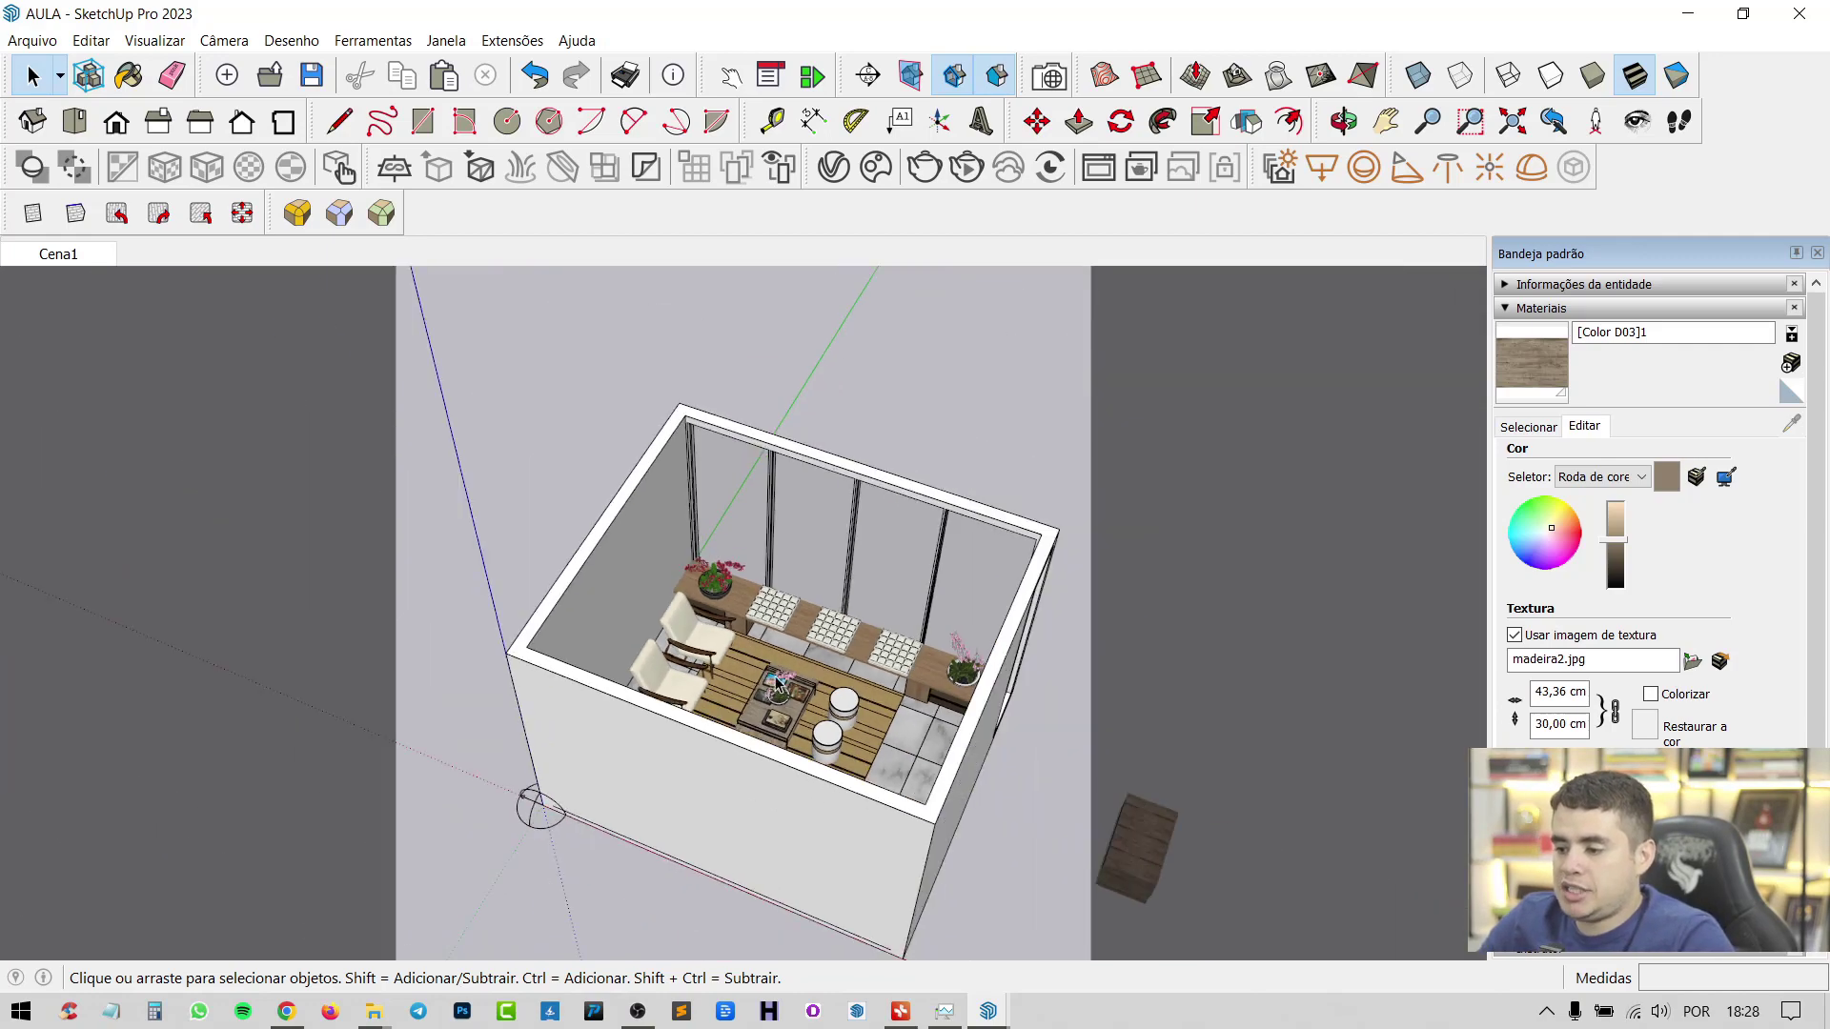
pyautogui.moveTo(777, 684); pyautogui.dragTo(1373, 657, button='middle')
pyautogui.scroll(9, 1151, 586)
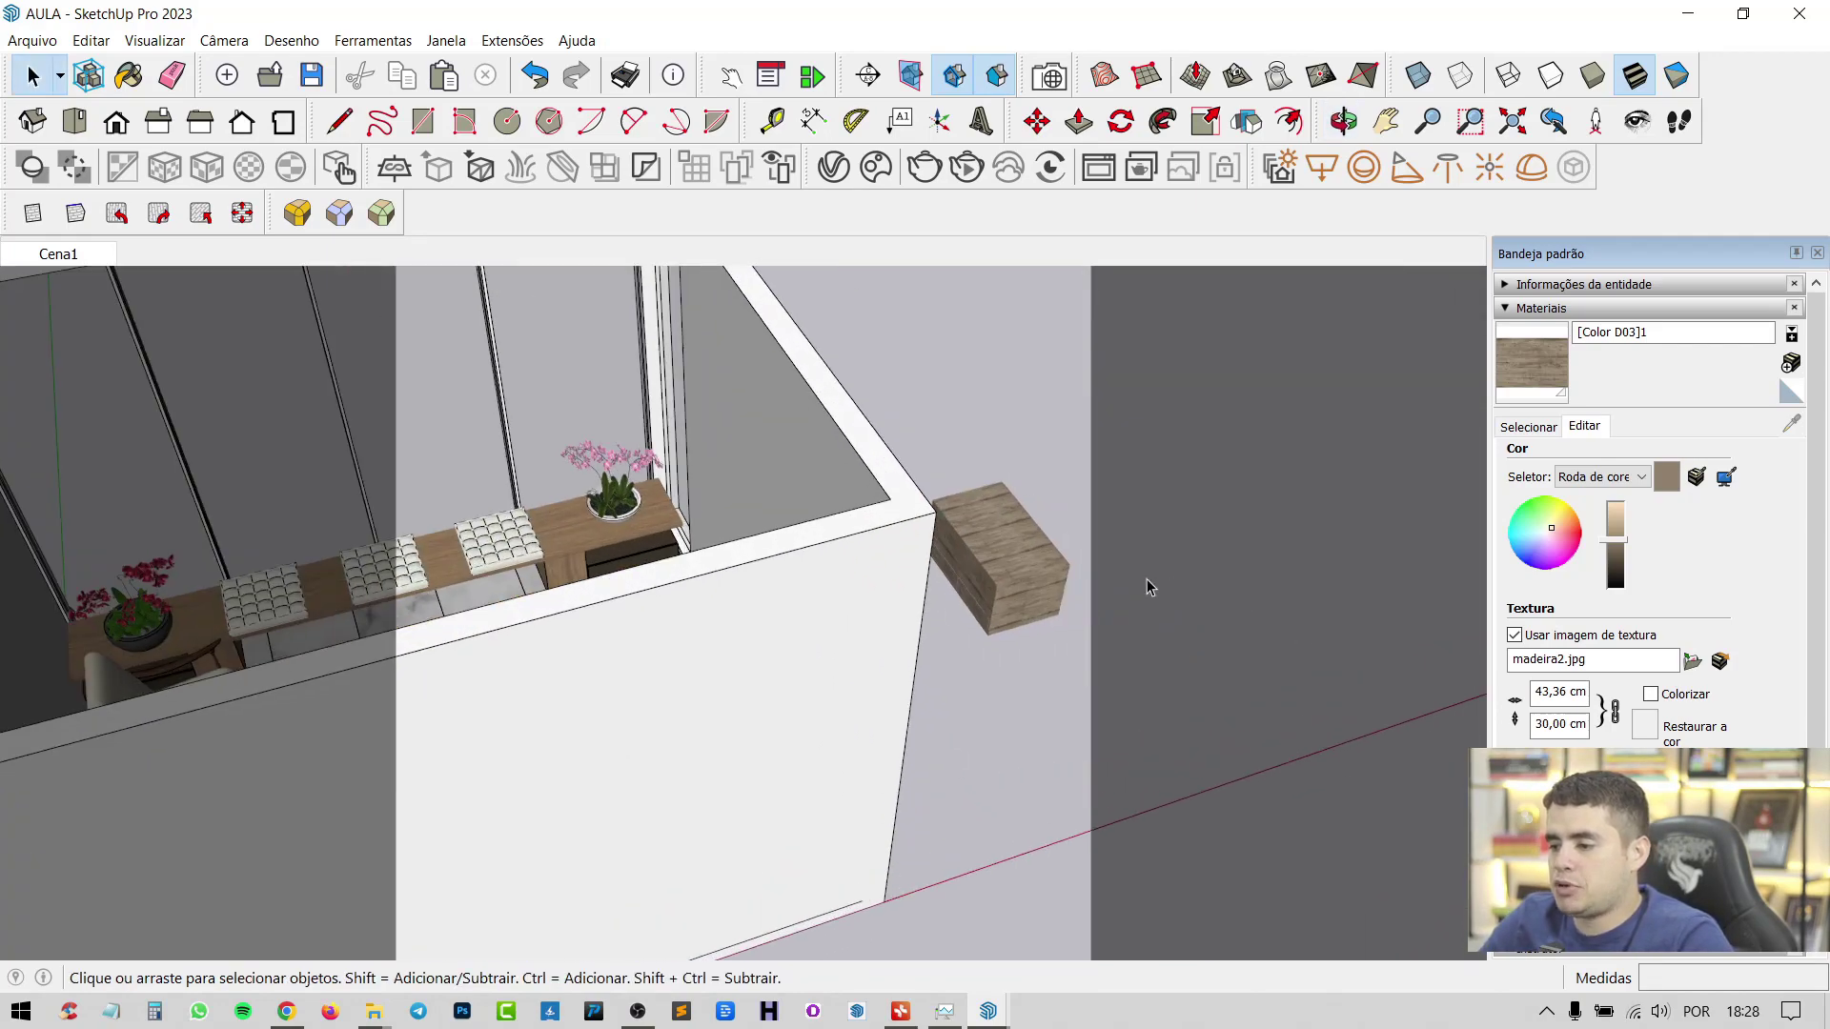
pyautogui.moveTo(894, 610)
pyautogui.mouseDown(button='middle')
pyautogui.moveTo(980, 531)
pyautogui.moveTo(748, 604)
pyautogui.mouseUp(button='middle')
pyautogui.moveTo(981, 599); pyautogui.dragTo(759, 523, button='middle')
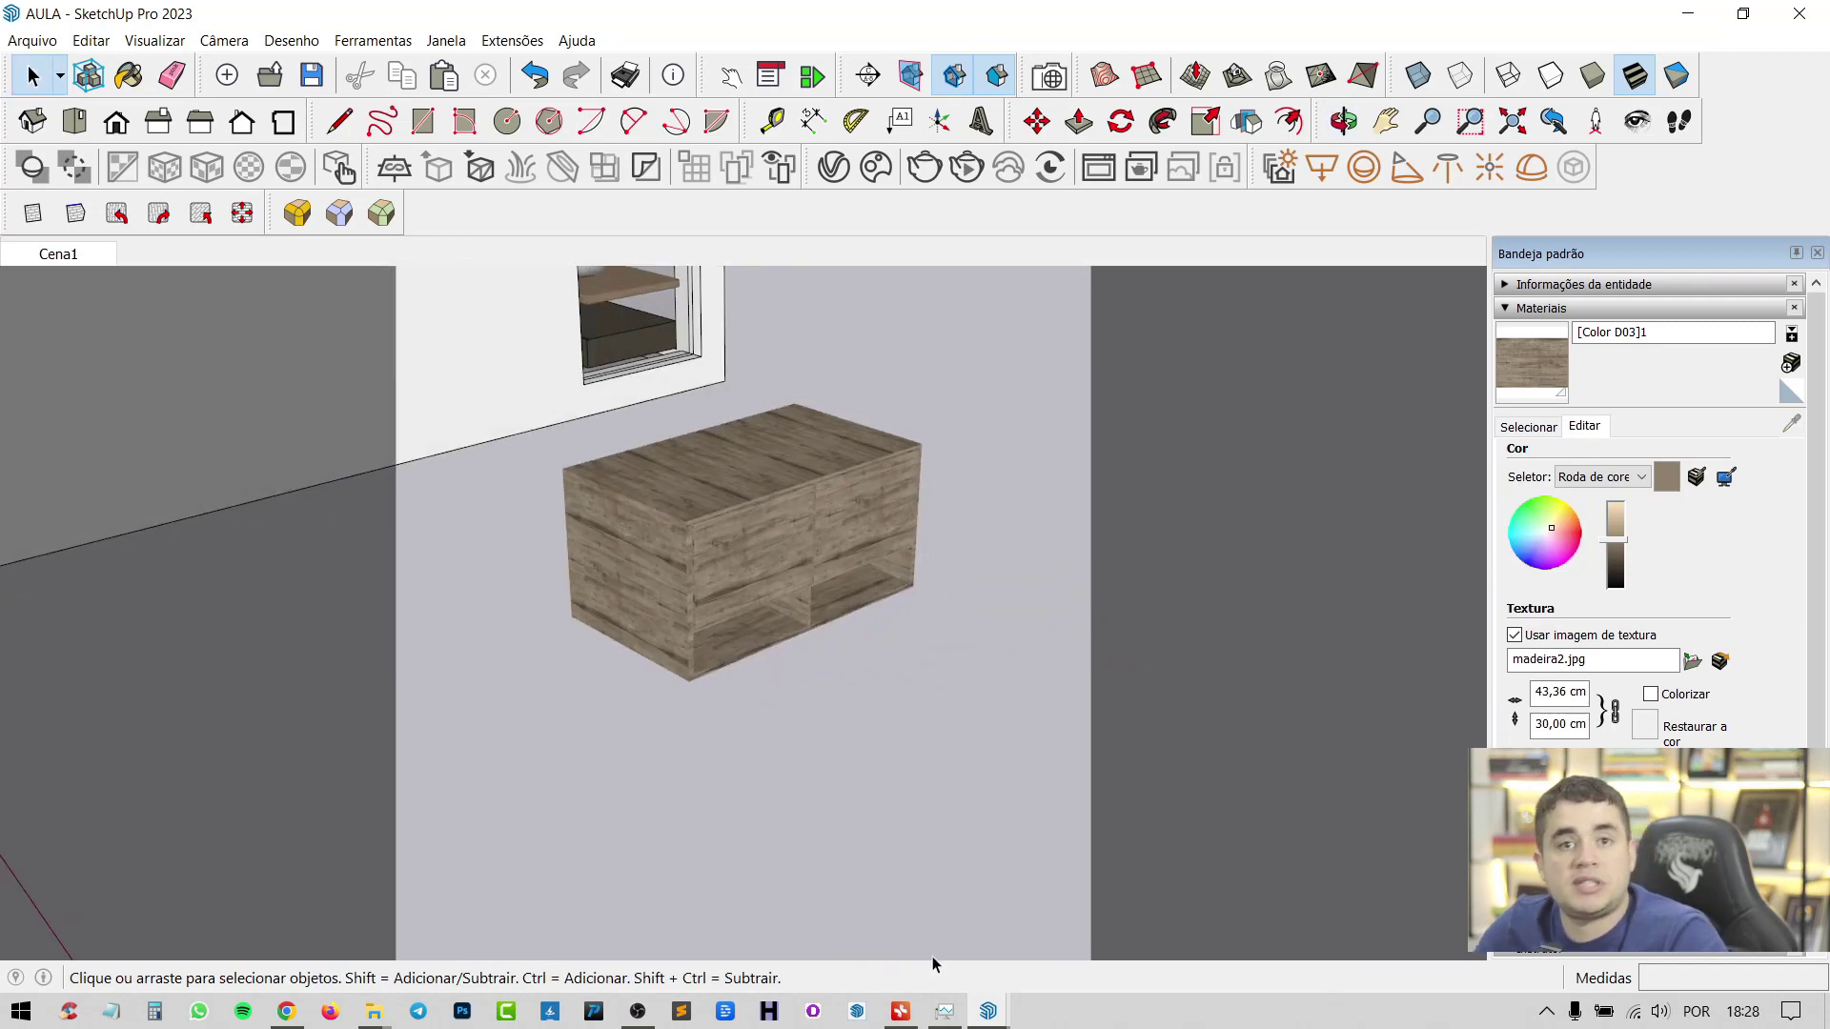
# Return to the coffee table in the room and examine the wood grain on its top and lower end block
pyautogui.scroll(-6, 846, 695)
pyautogui.moveTo(613, 482); pyautogui.dragTo(572, 610, button='middle')
pyautogui.scroll(6, 503, 562)
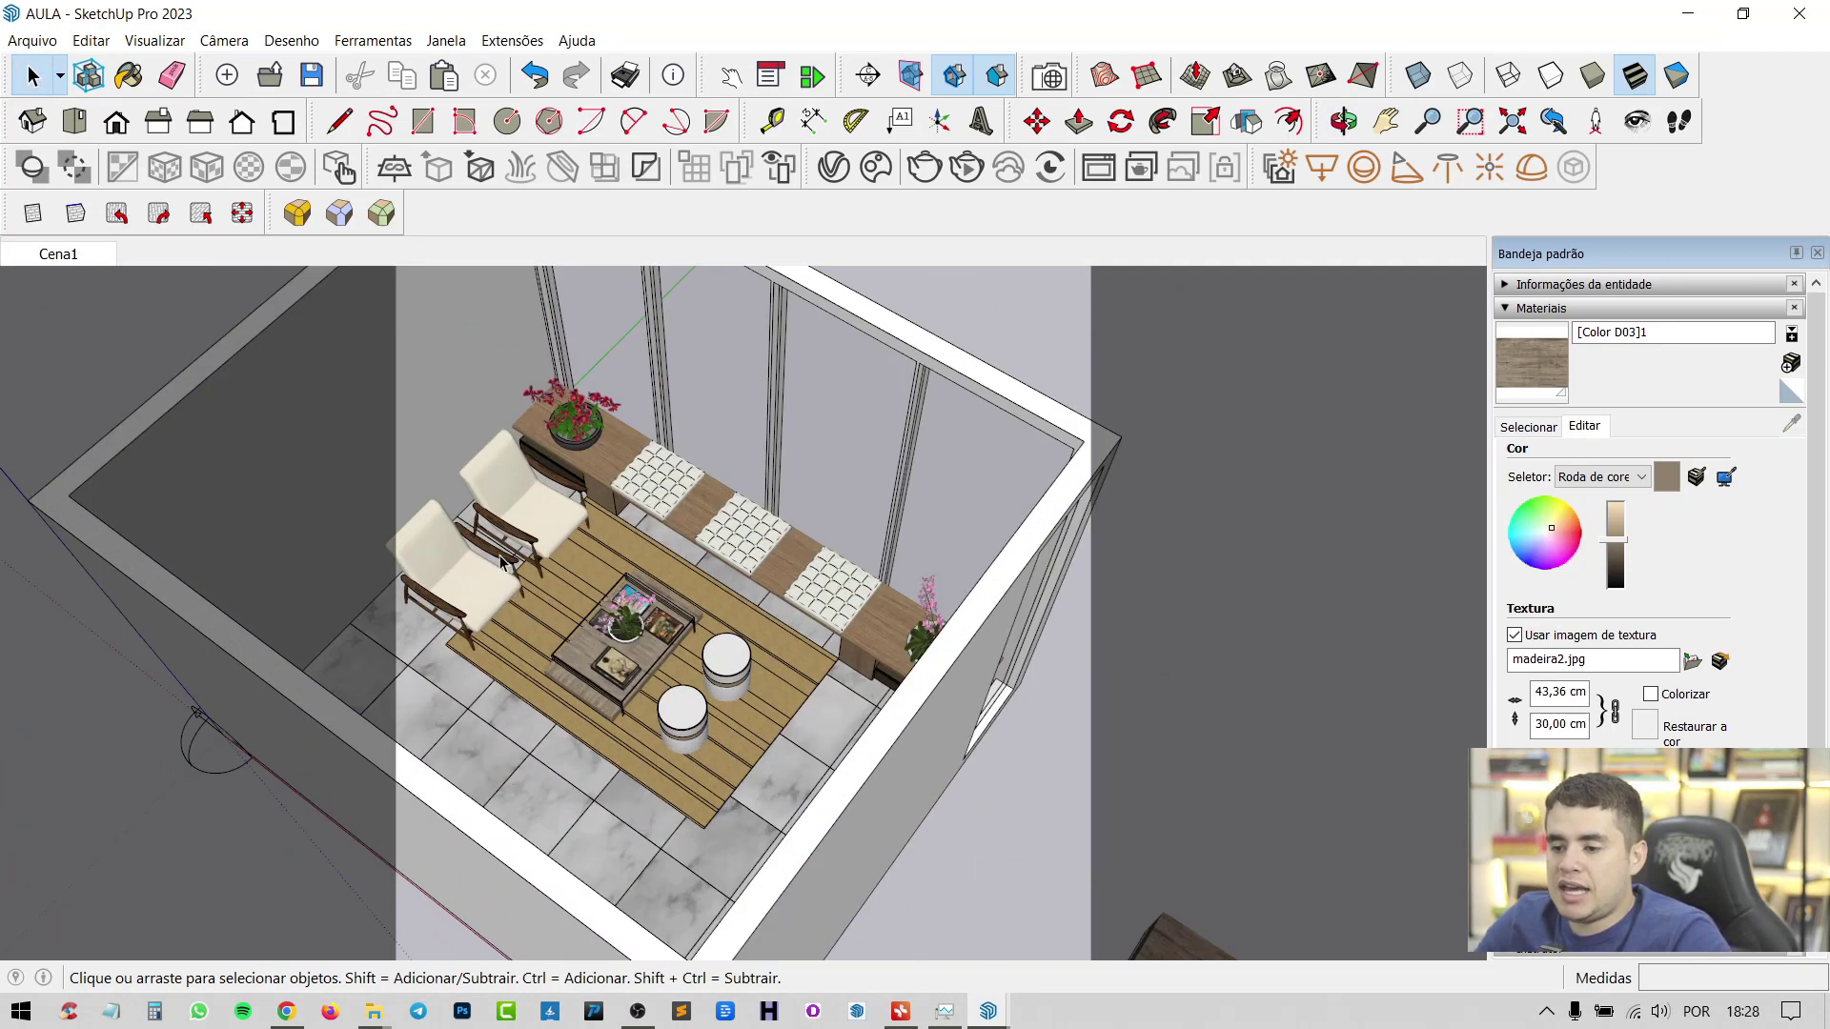
pyautogui.scroll(10, 534, 572)
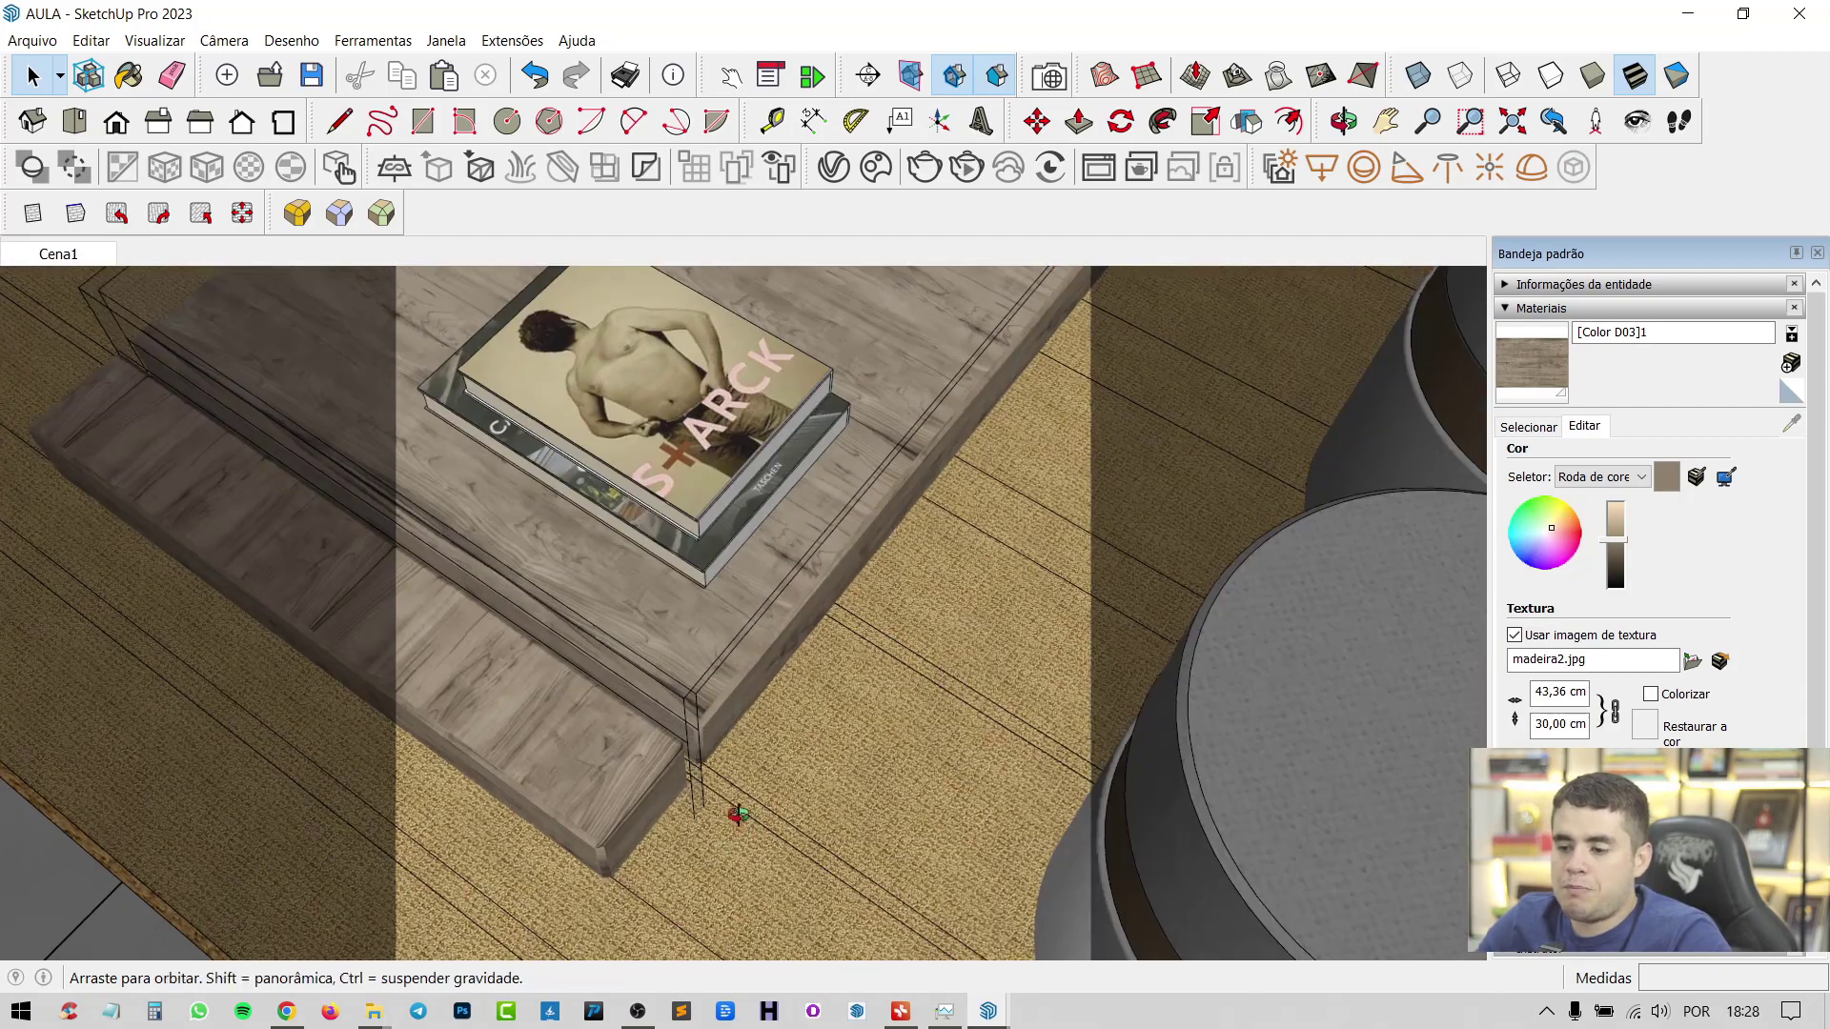
pyautogui.moveTo(735, 813); pyautogui.dragTo(678, 696, button='middle')
pyautogui.scroll(4, 629, 625)
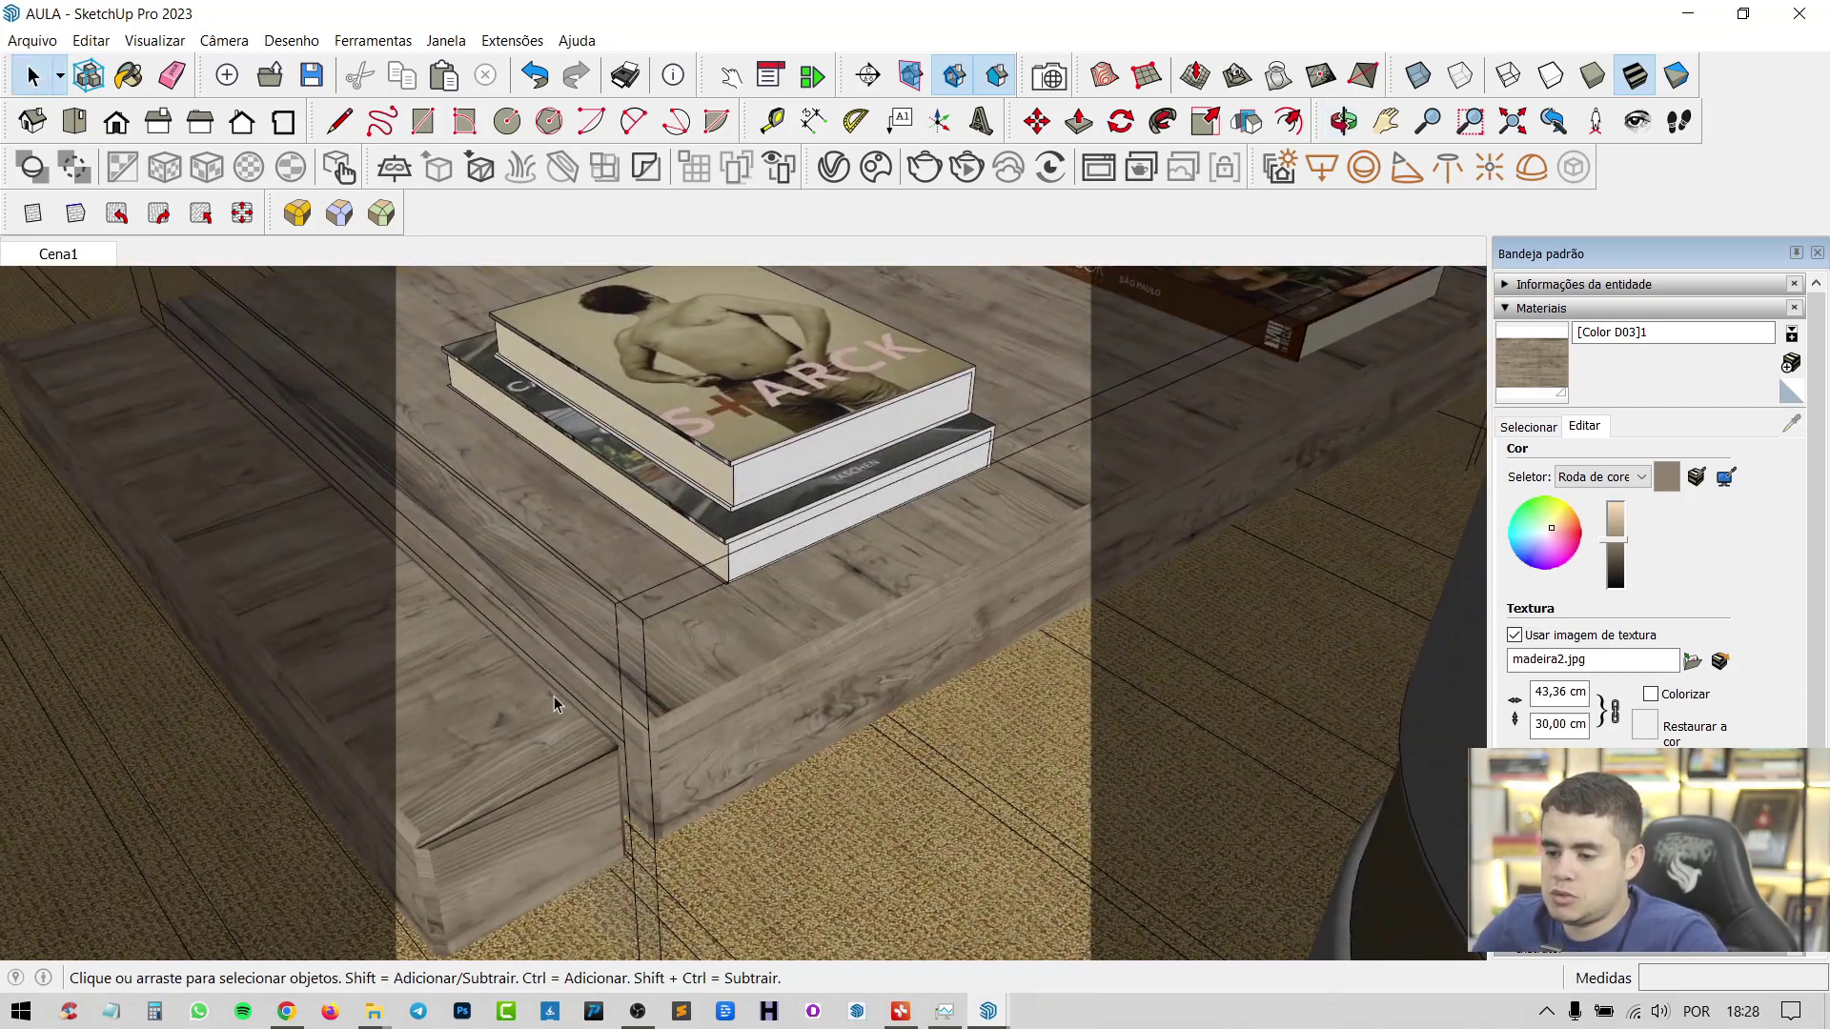
pyautogui.moveTo(556, 706); pyautogui.dragTo(891, 764, button='middle')
pyautogui.scroll(3, 791, 753)
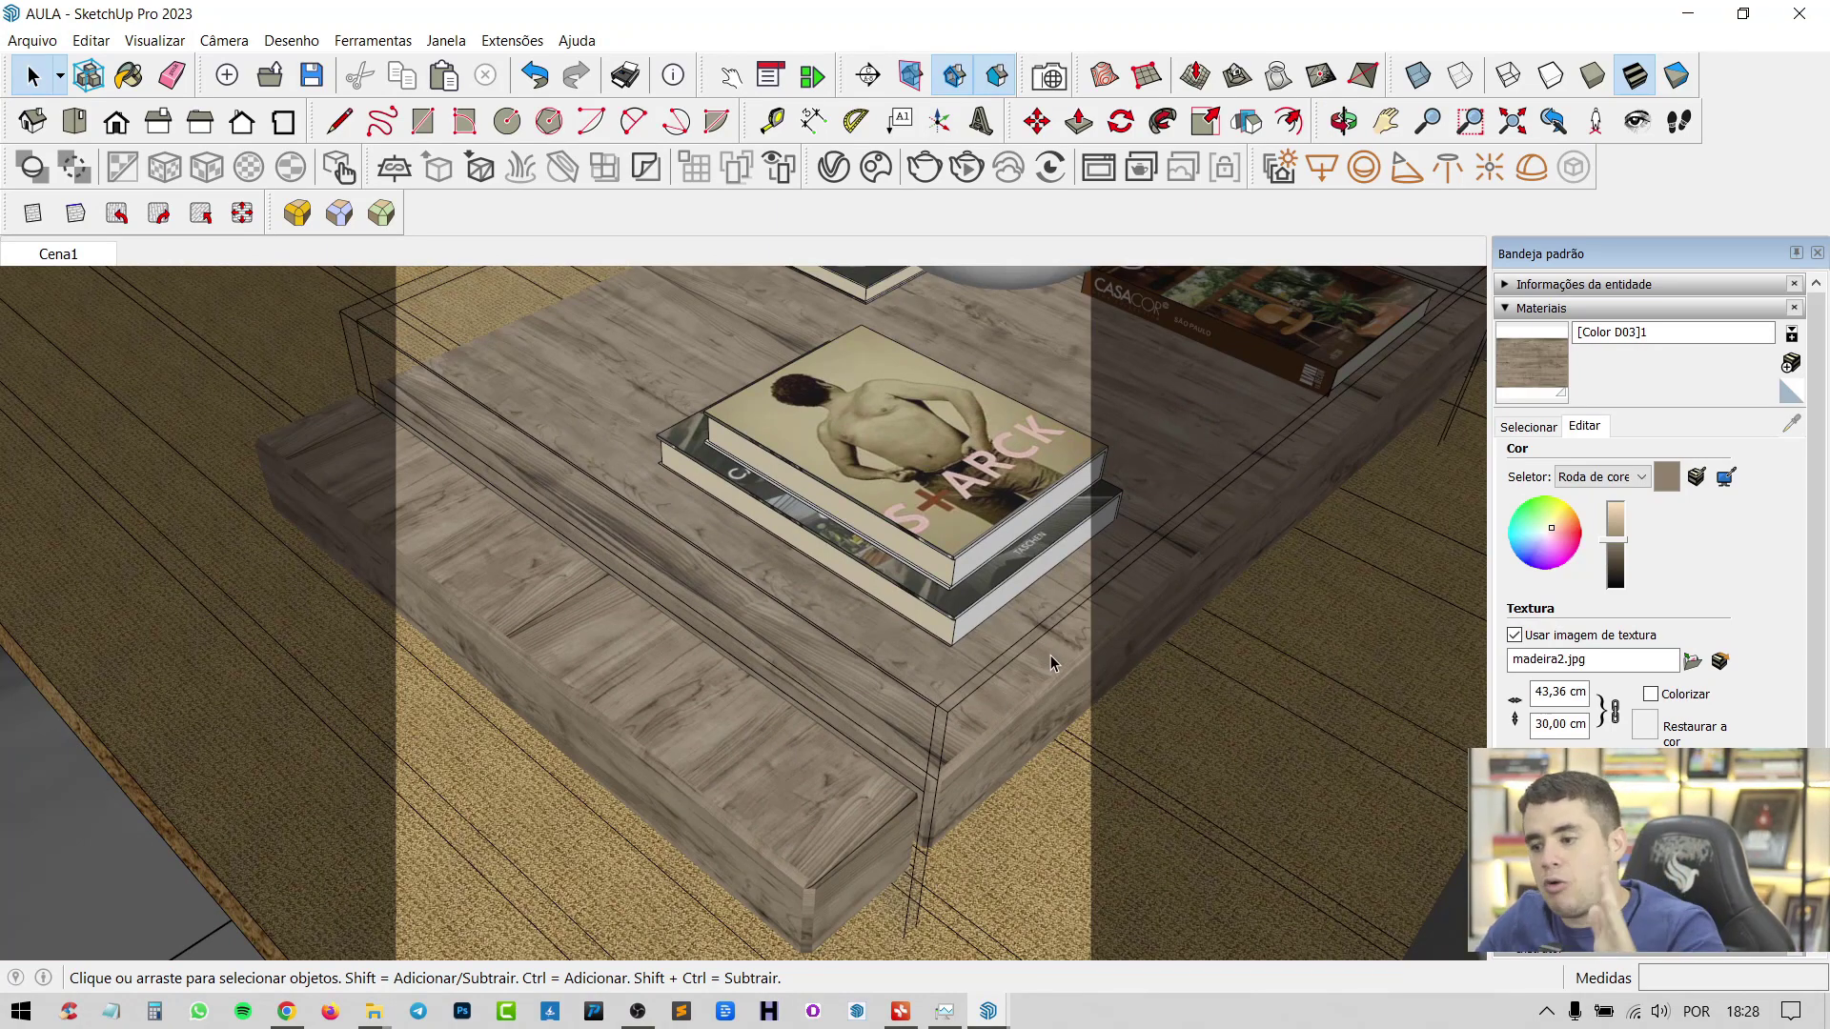
# Open the coffee table's group, select the surface of its lower end block, and display the hidden geometry
pyautogui.doubleClick(810, 771)
pyautogui.doubleClick(810, 772)
pyautogui.click(811, 772)
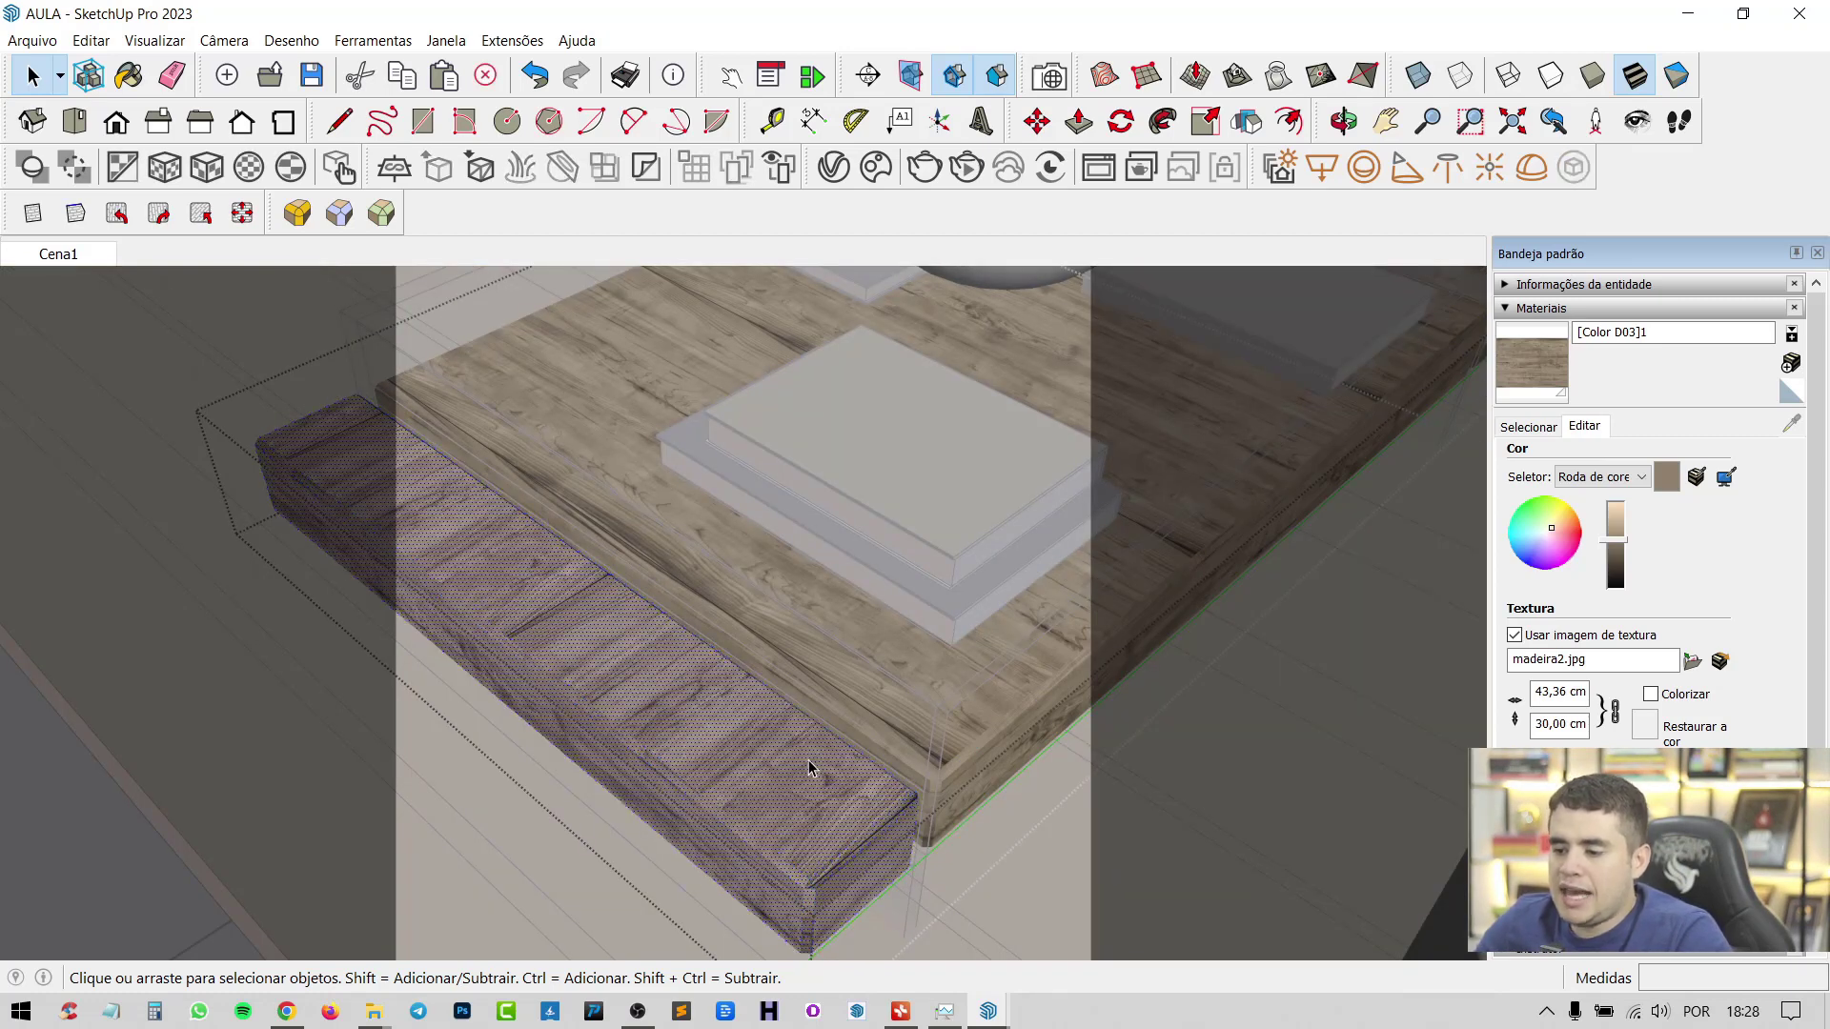
pyautogui.scroll(5, 774, 830)
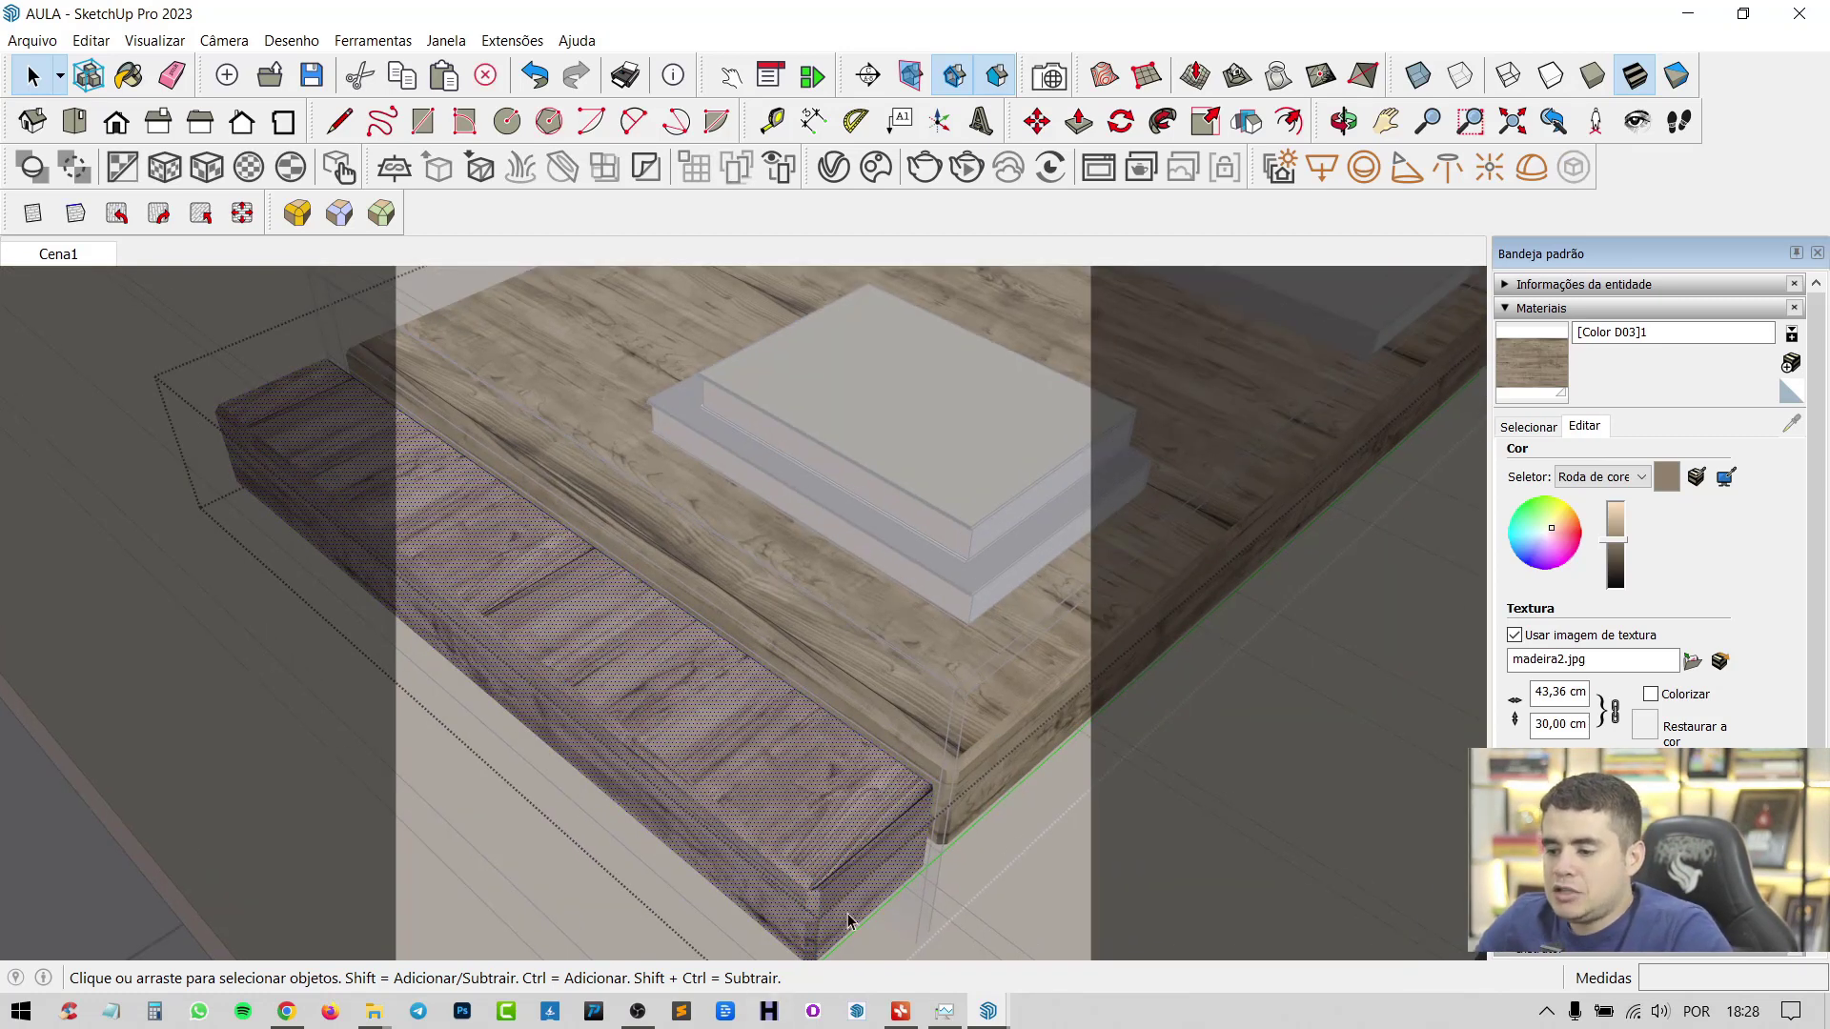
pyautogui.scroll(-3, 826, 863)
pyautogui.scroll(-3, 764, 702)
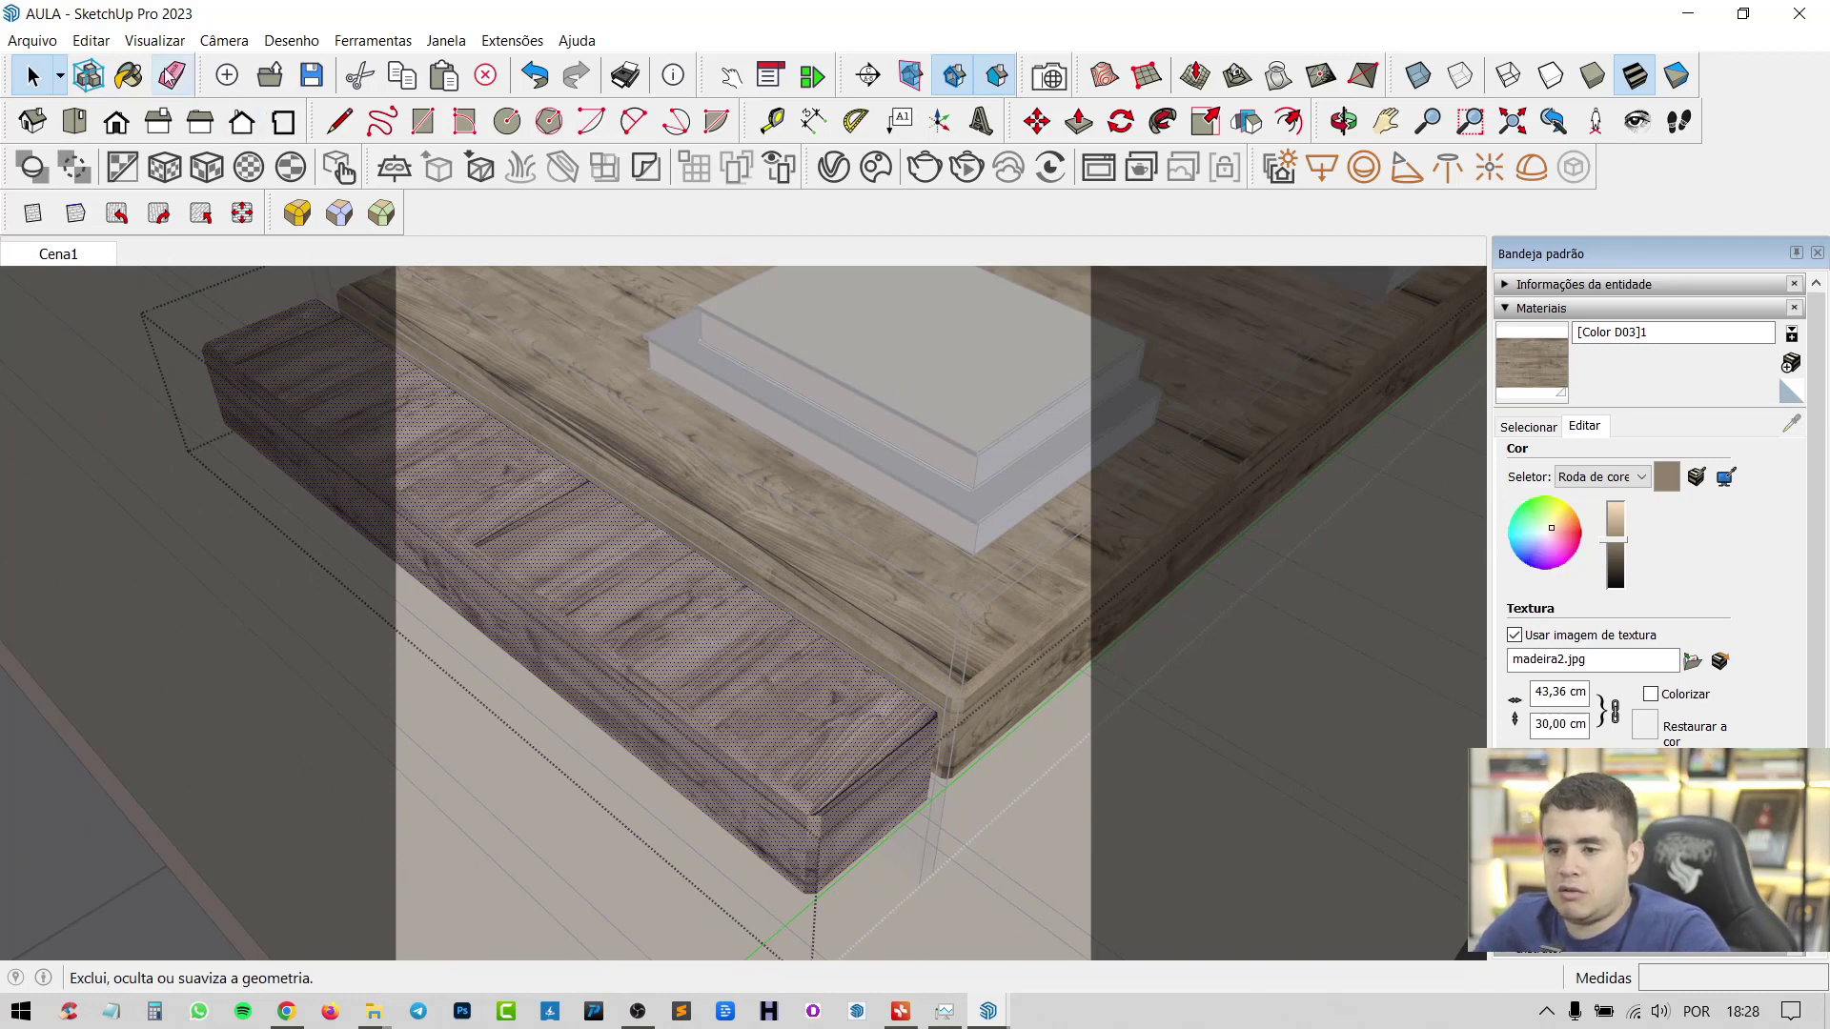
pyautogui.click(154, 40)
pyautogui.click(212, 121)
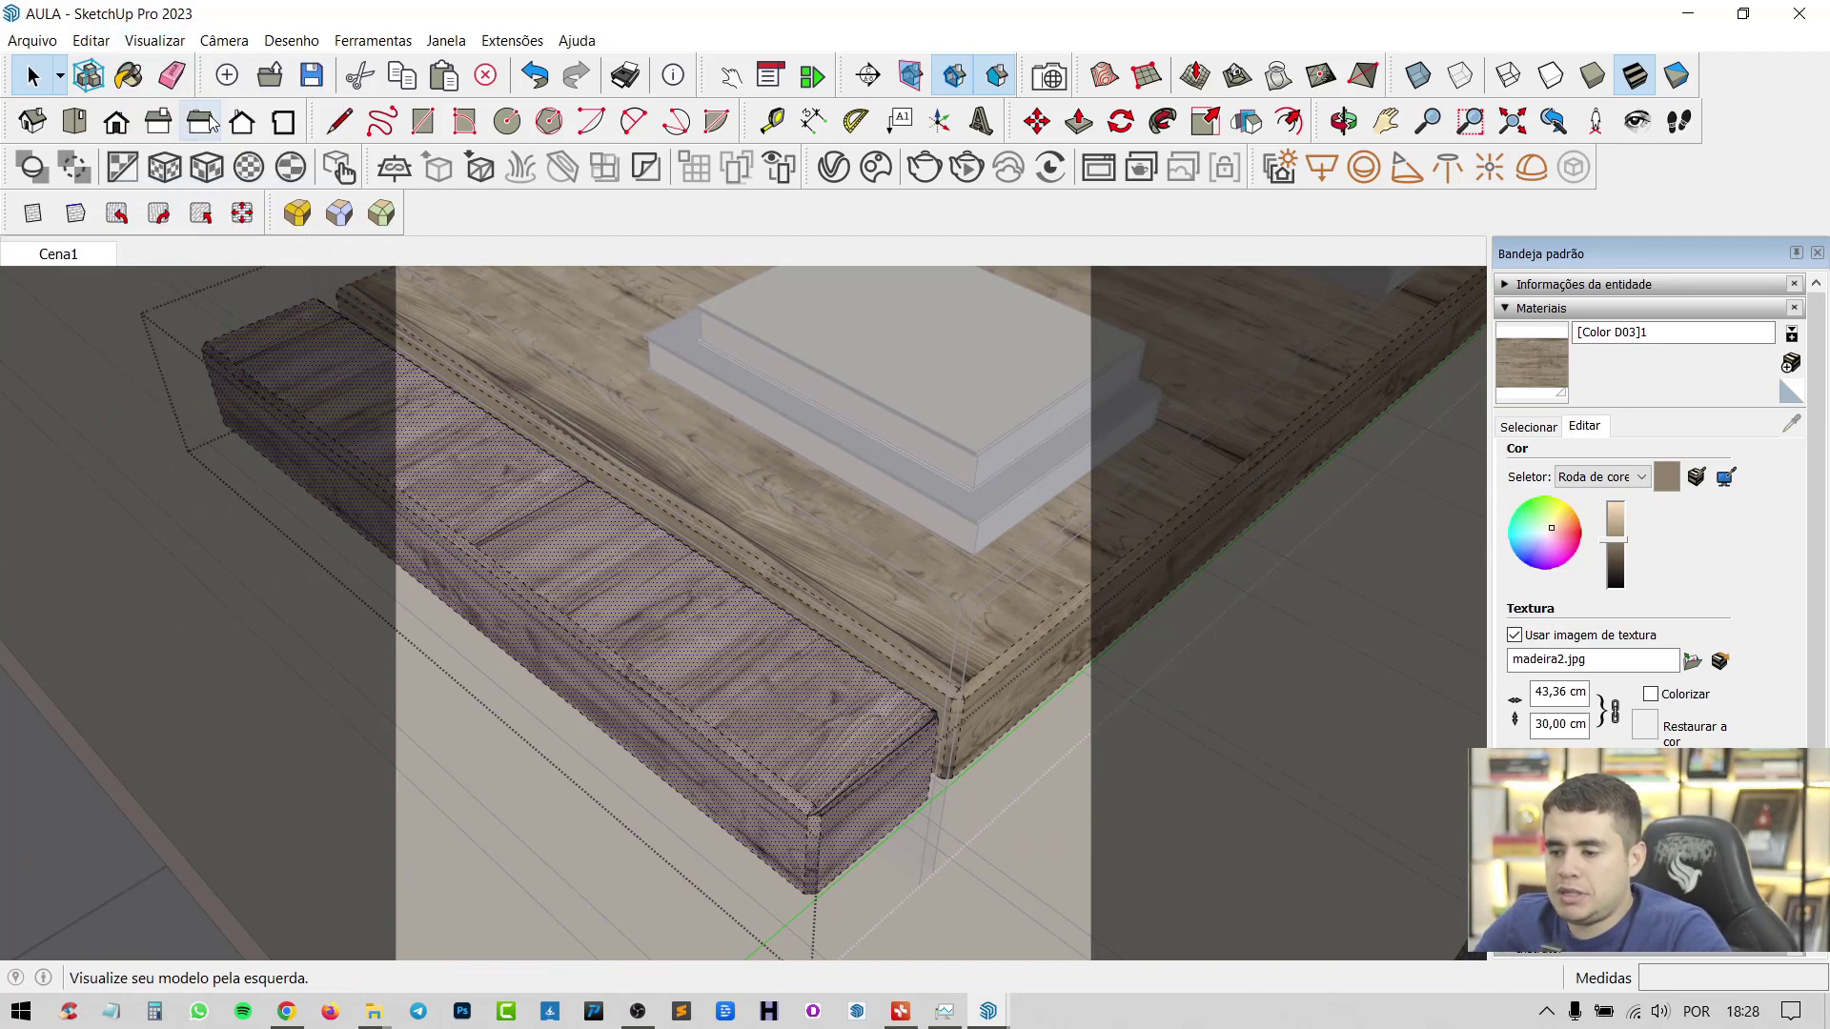
# Rotate the wood texture on the end block's top face by 90 degrees using texture positioning
pyautogui.scroll(3, 772, 708)
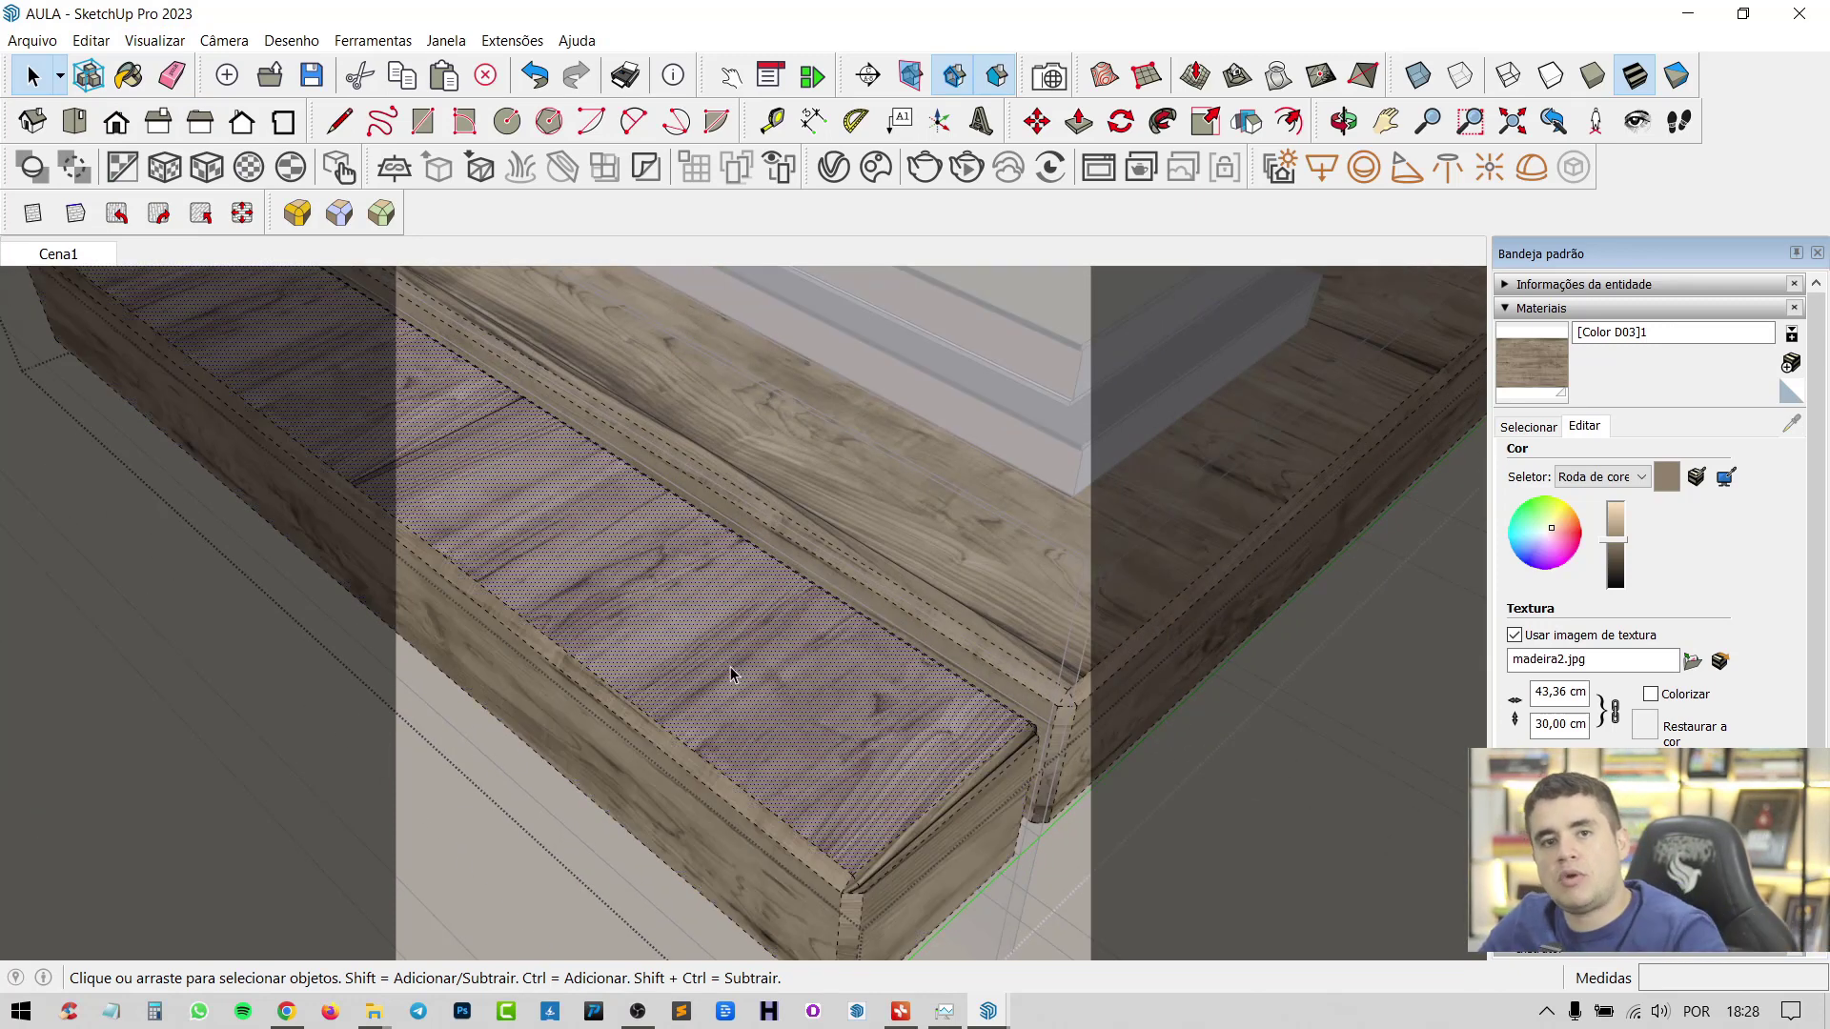
pyautogui.rightClick(718, 611)
pyautogui.moveTo(884, 883)
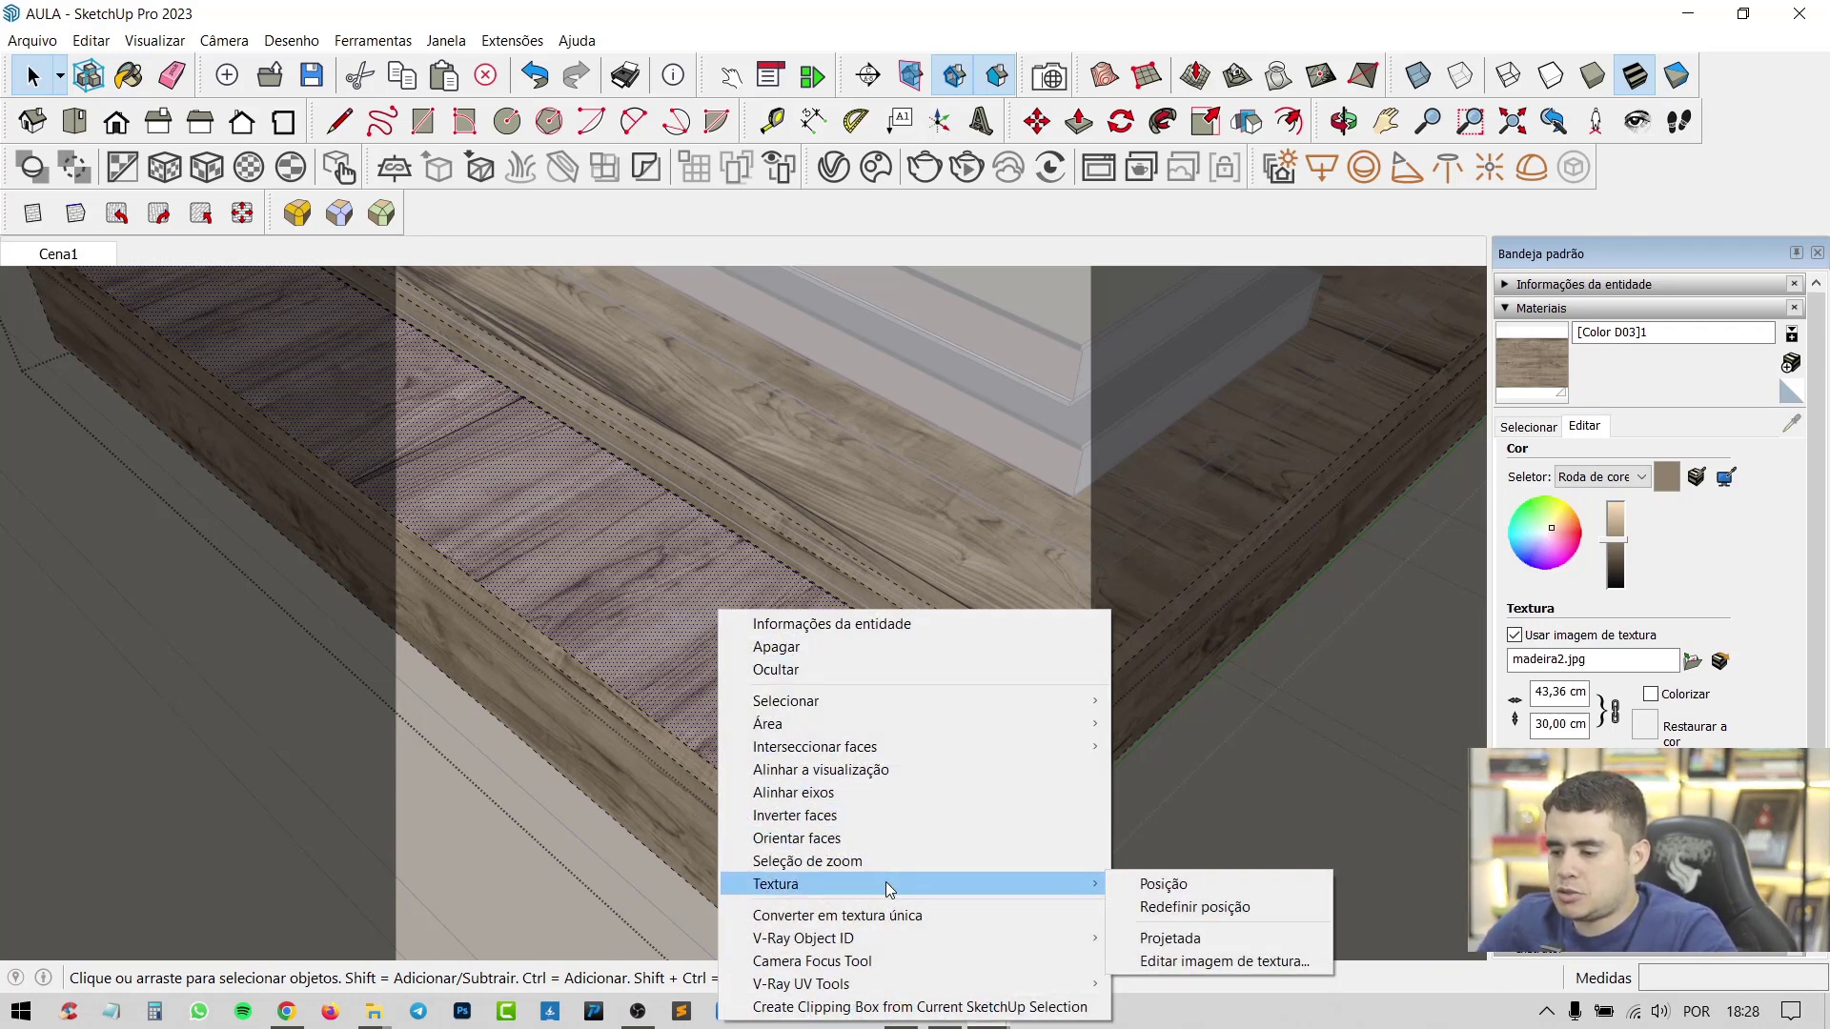
pyautogui.click(1161, 883)
pyautogui.rightClick(617, 527)
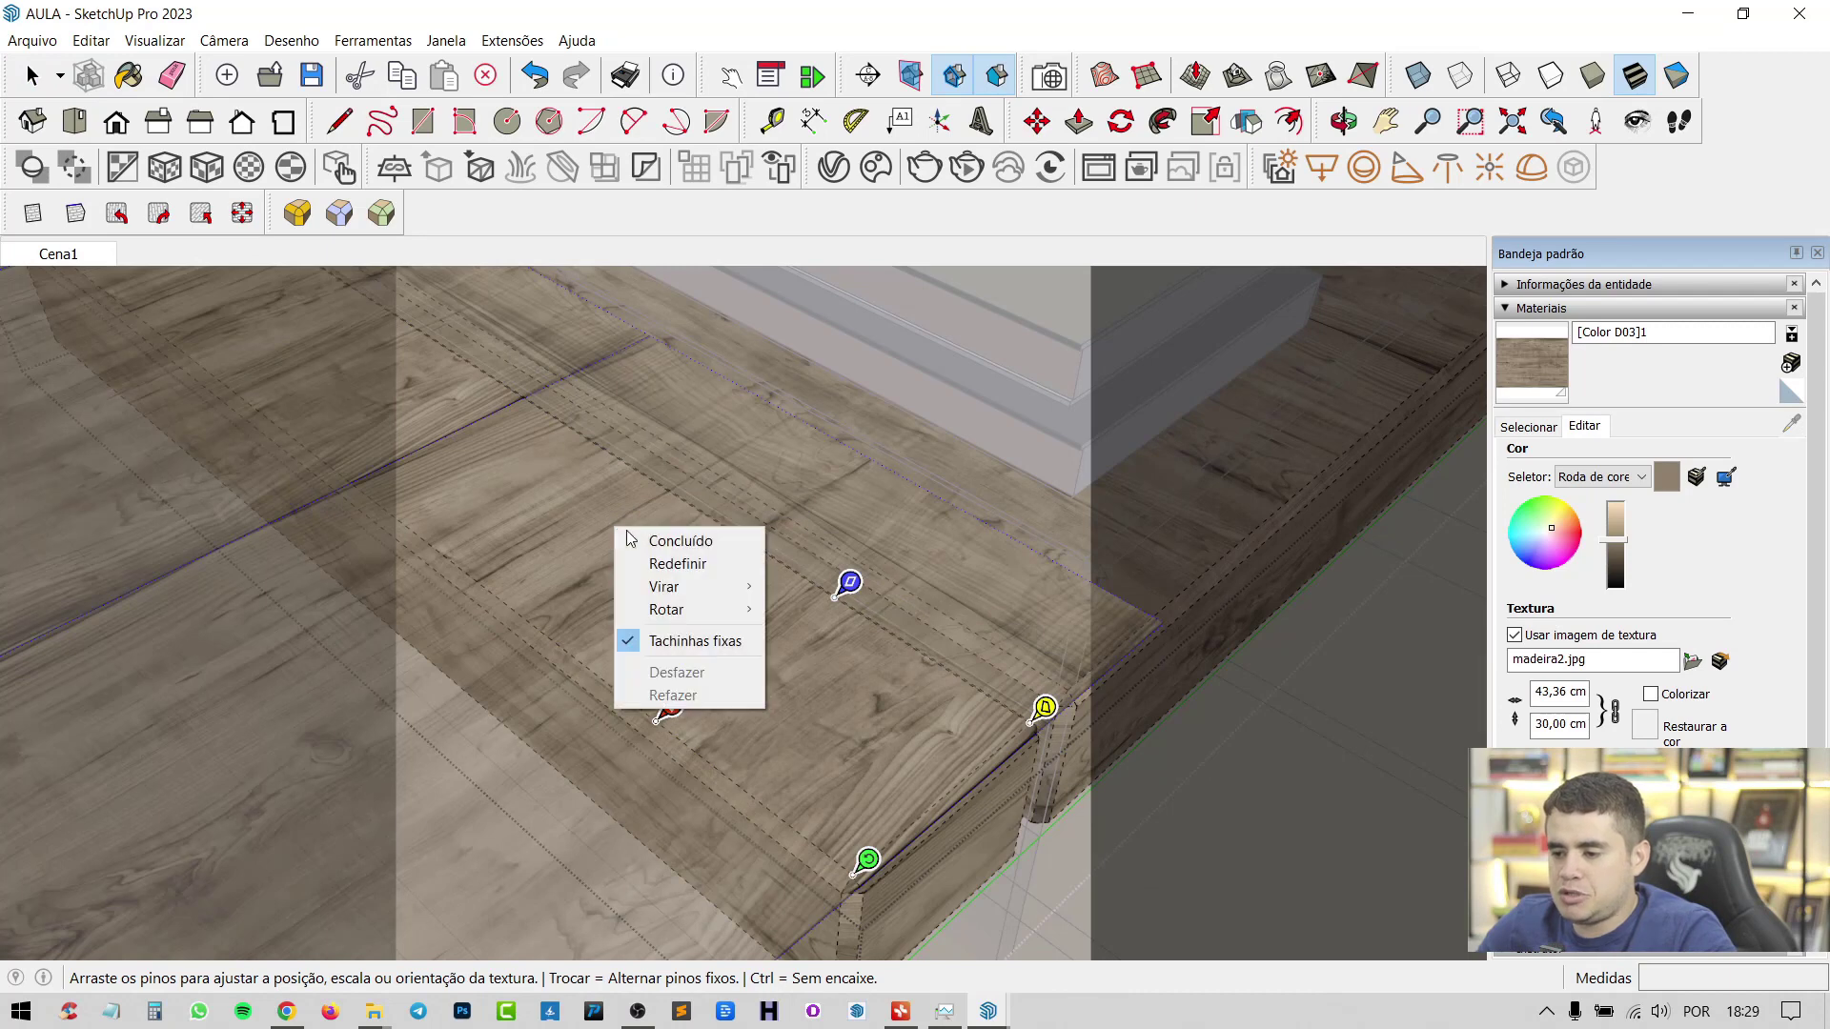
pyautogui.moveTo(704, 609)
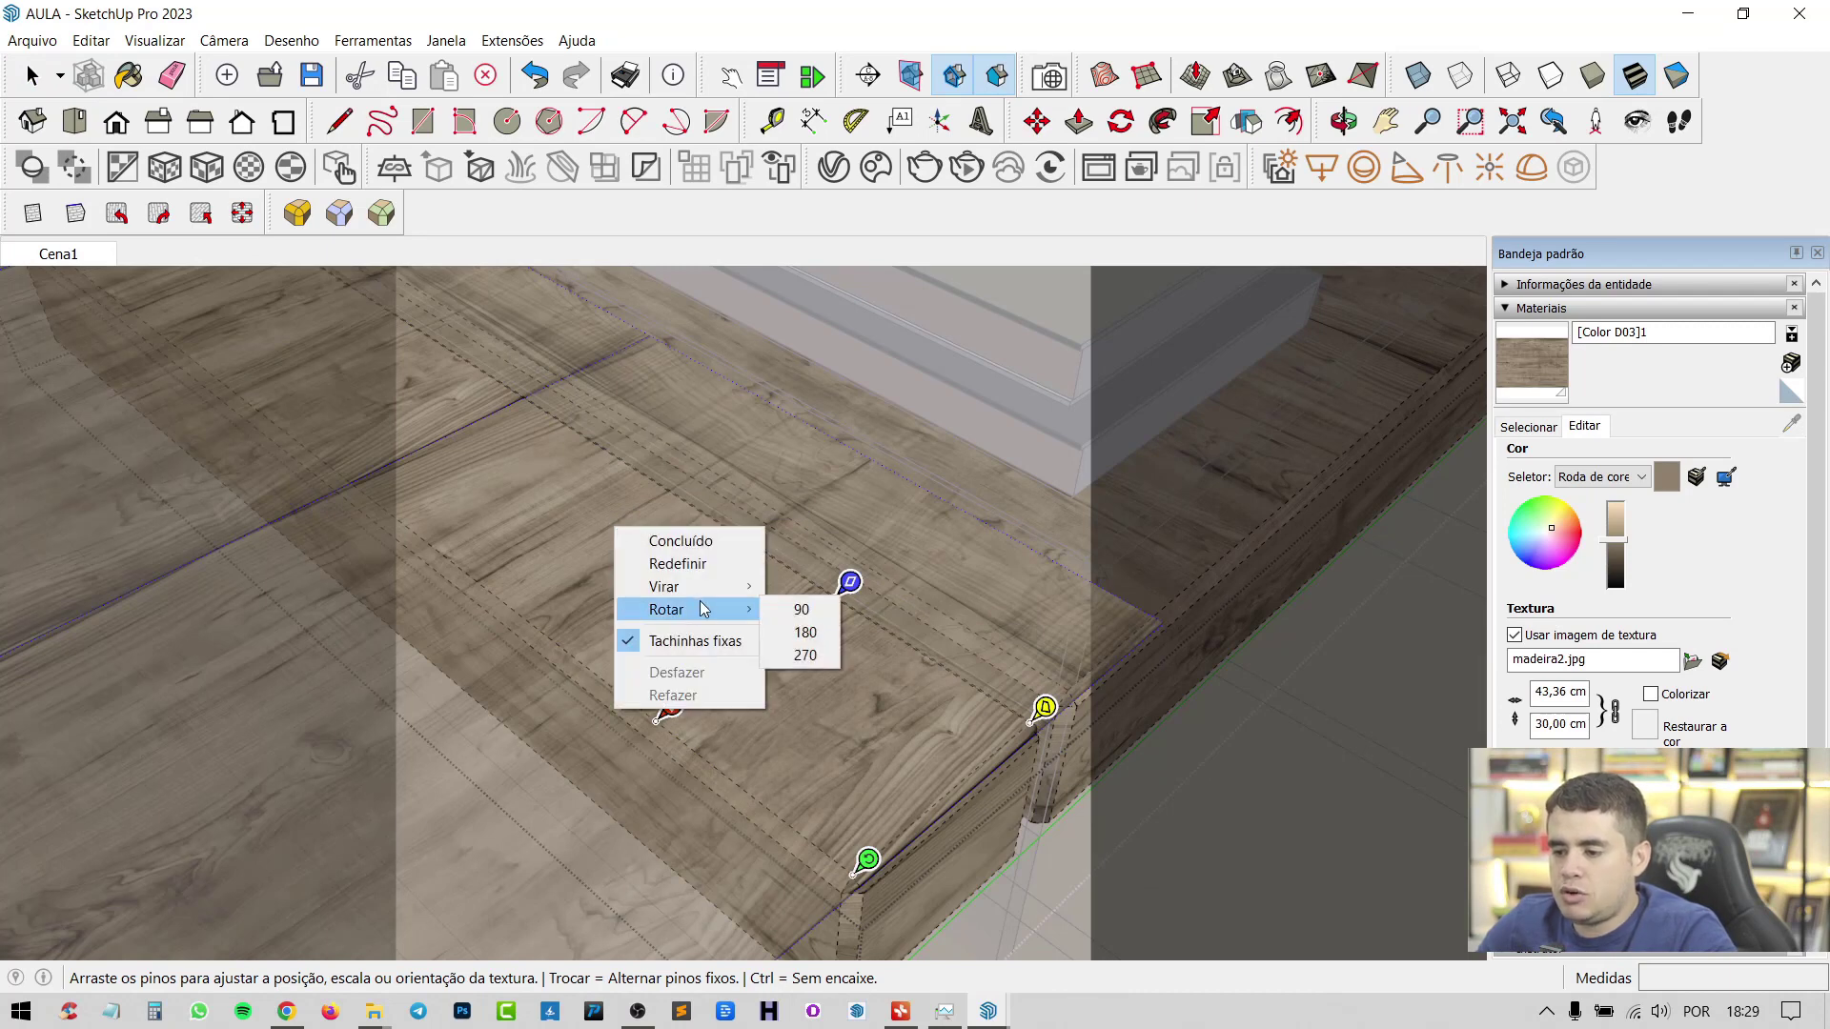
pyautogui.click(787, 608)
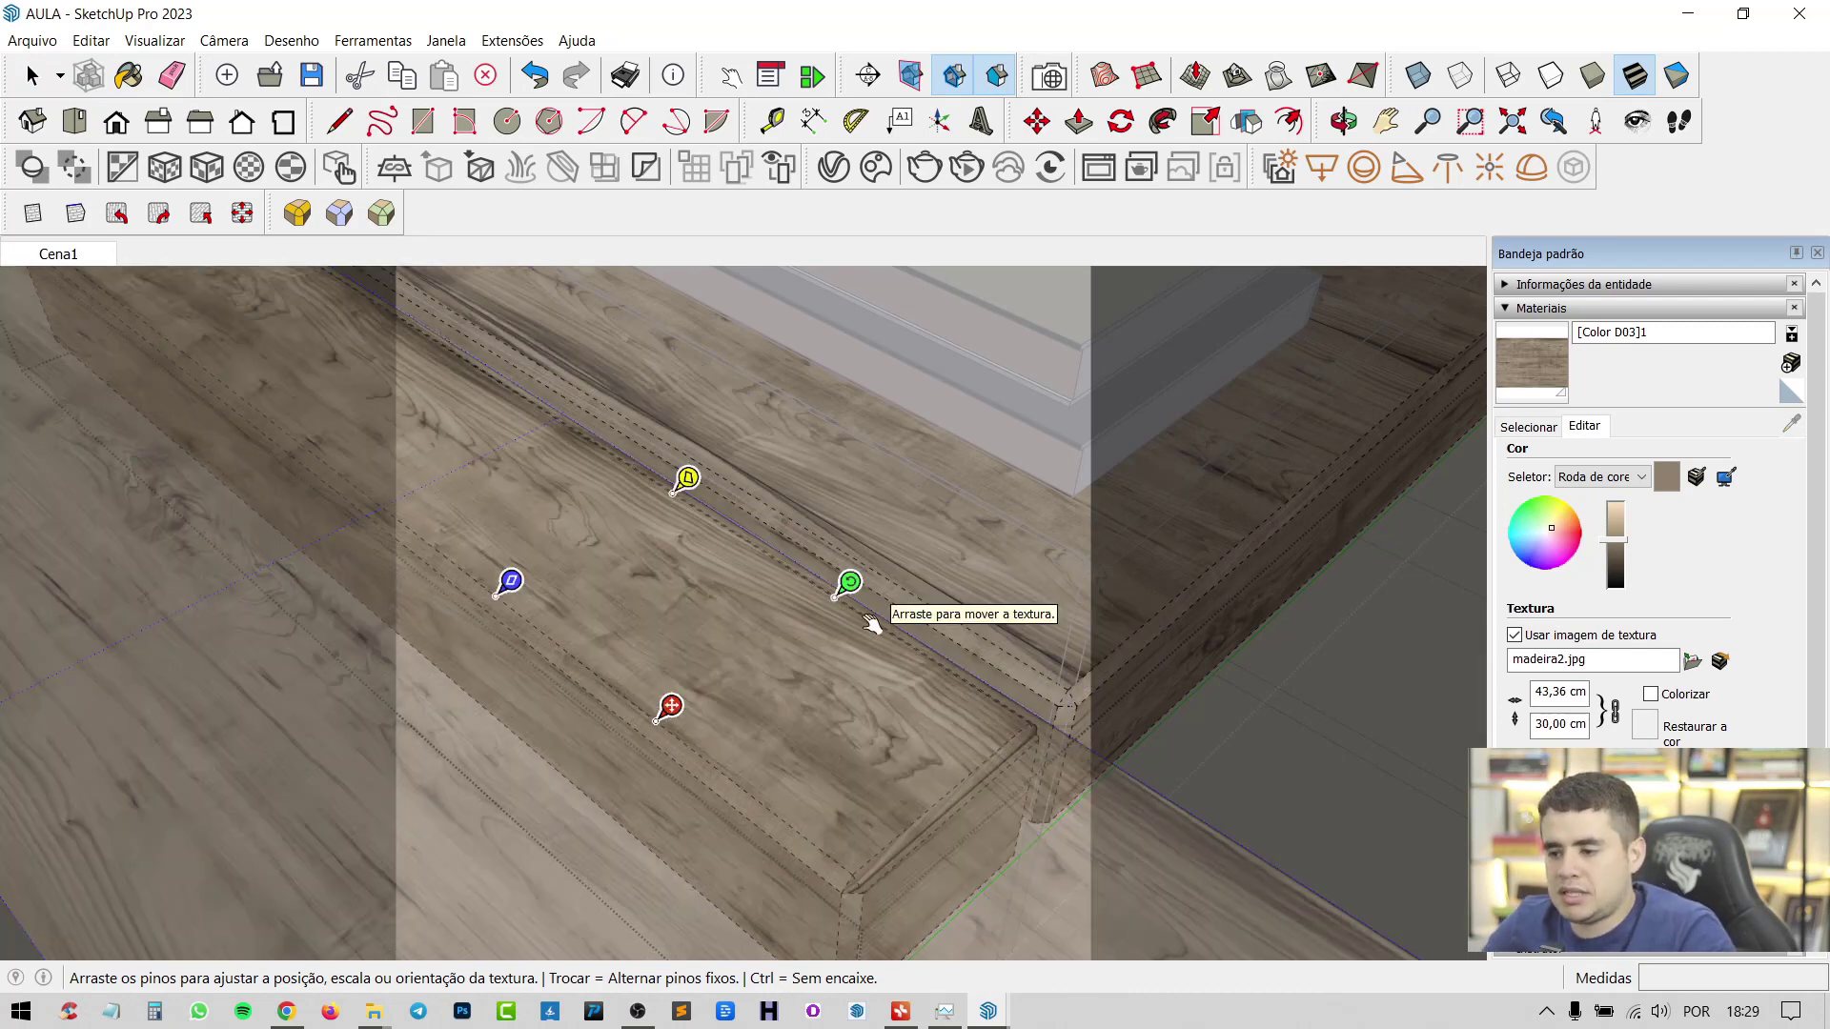
pyautogui.press('Return')
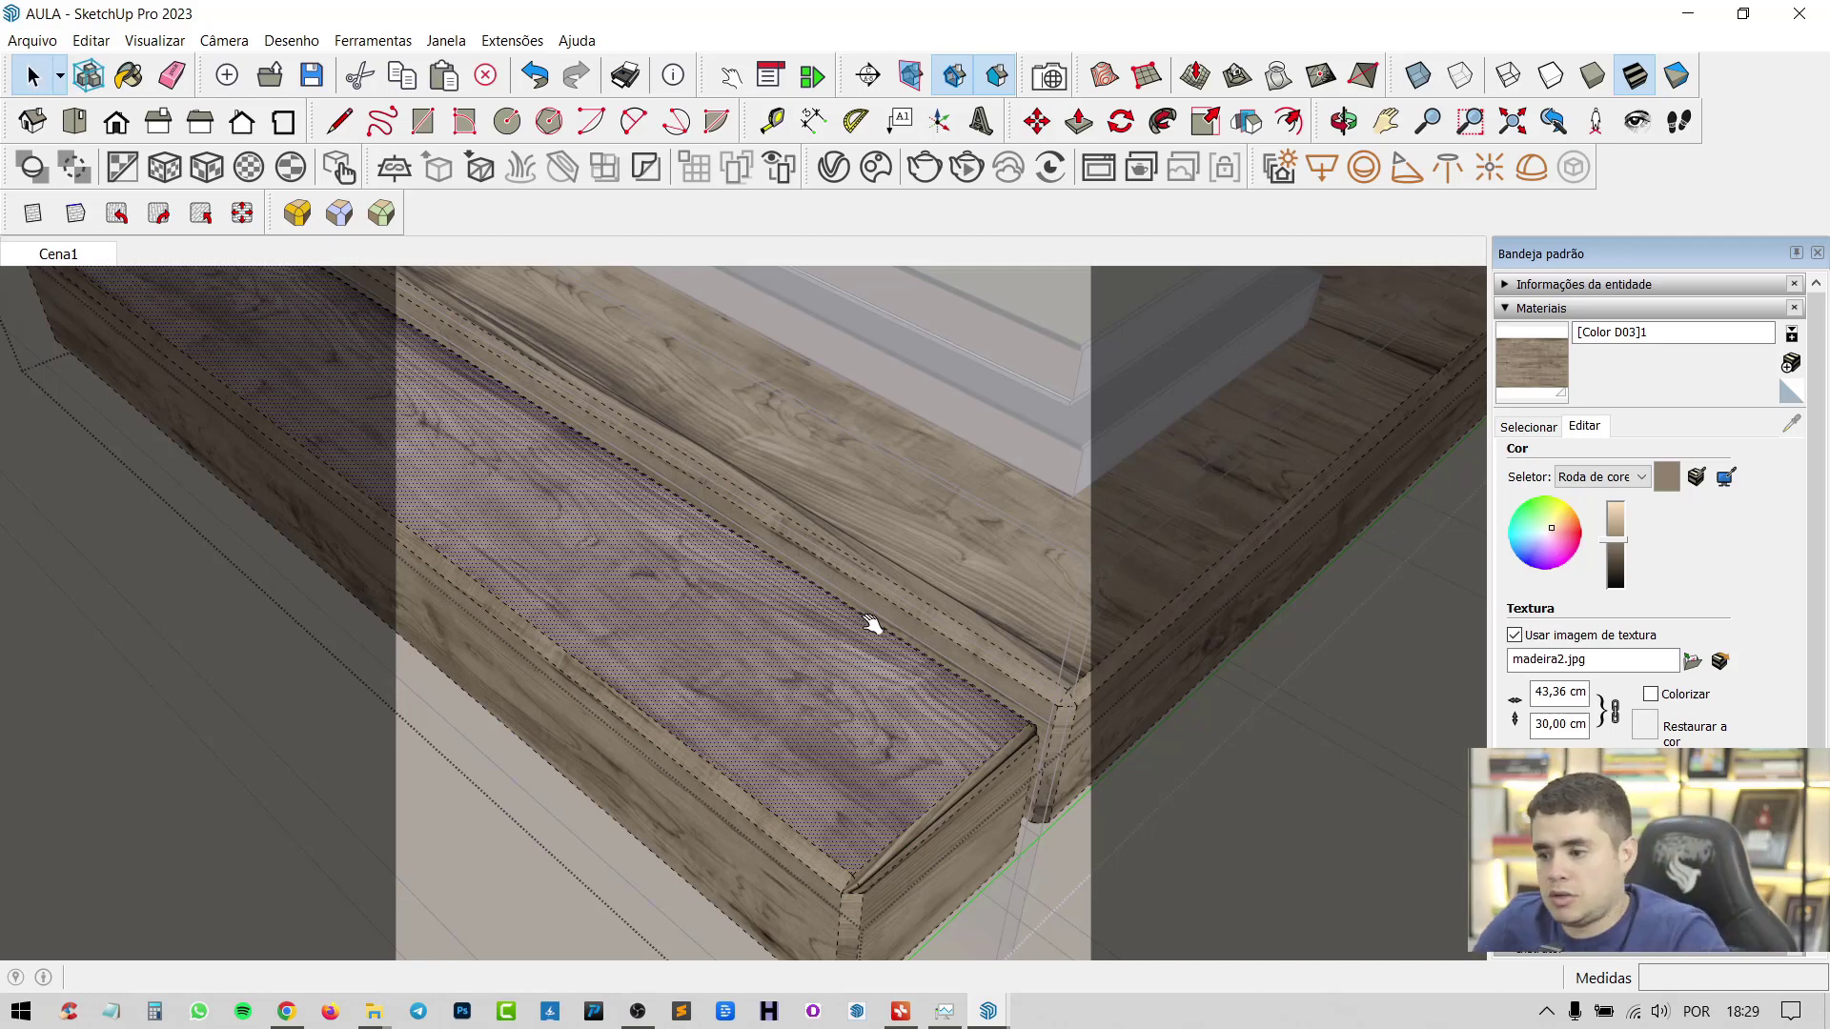
# Reopen texture positioning on the end block's top face and rotate its wood grain a further 90 degrees
pyautogui.rightClick(687, 608)
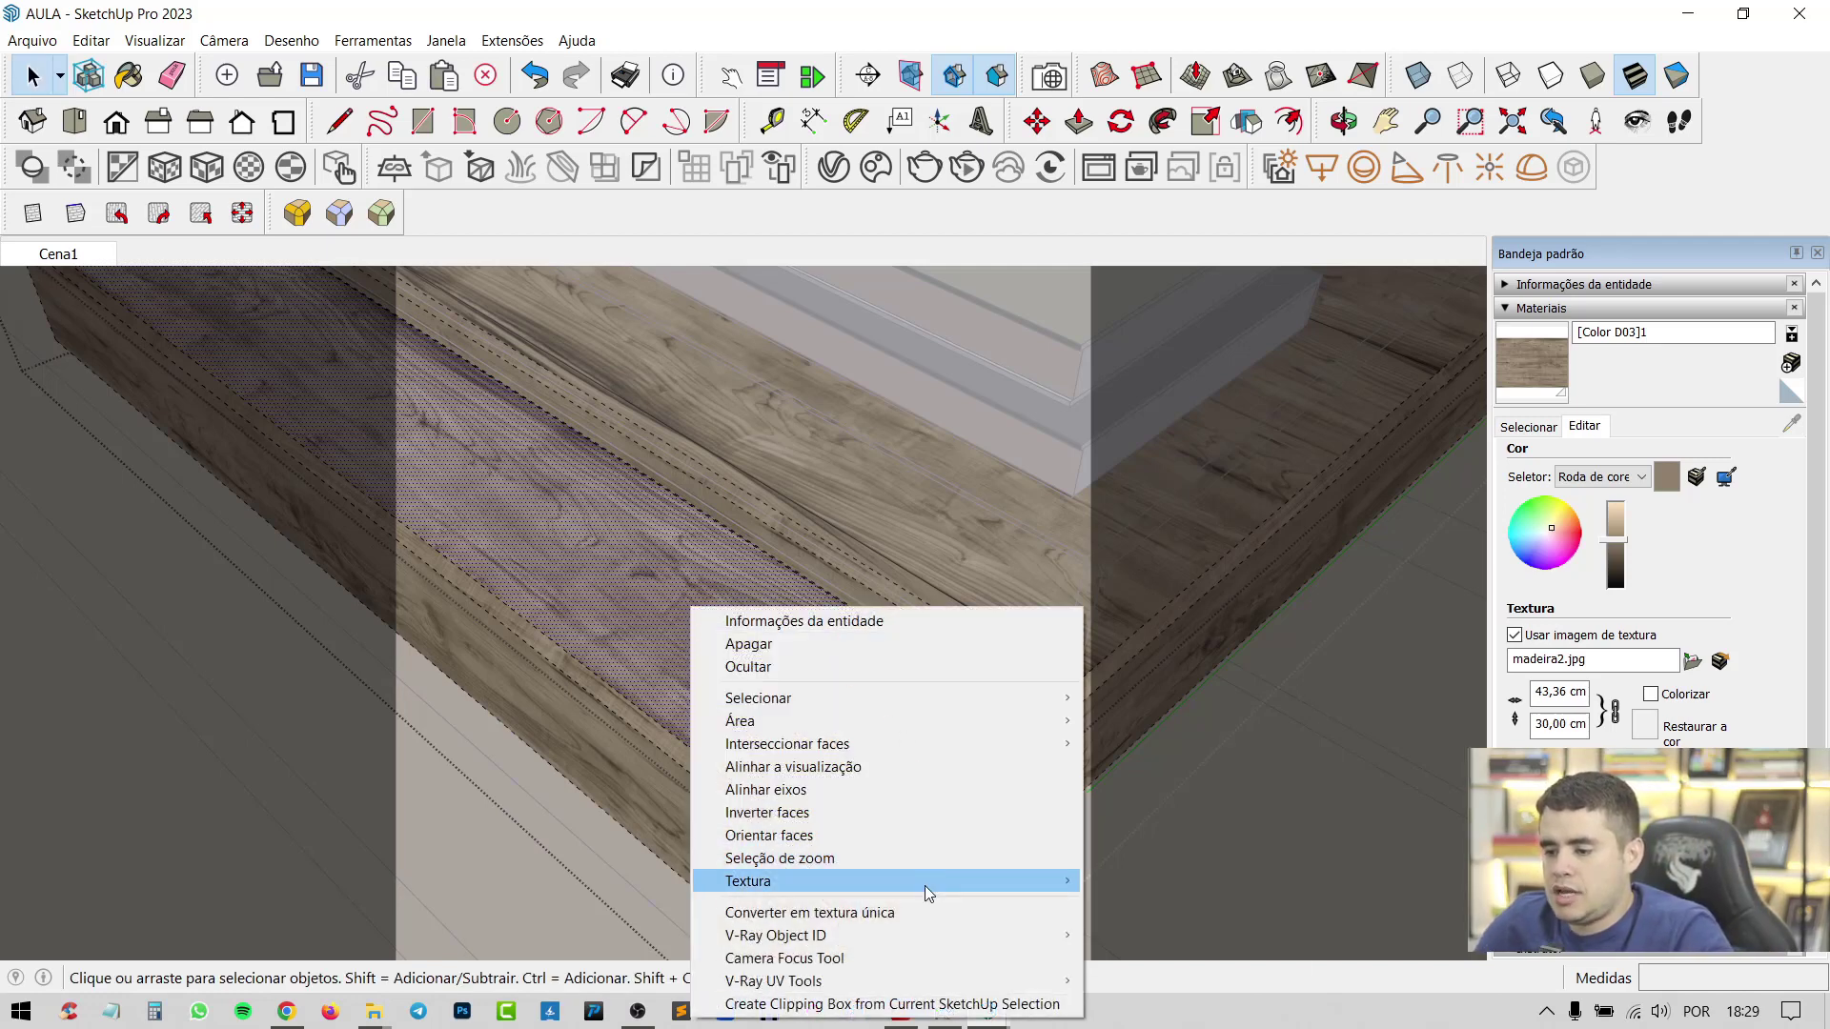
pyautogui.moveTo(925, 884)
pyautogui.click(1129, 880)
pyautogui.rightClick(747, 633)
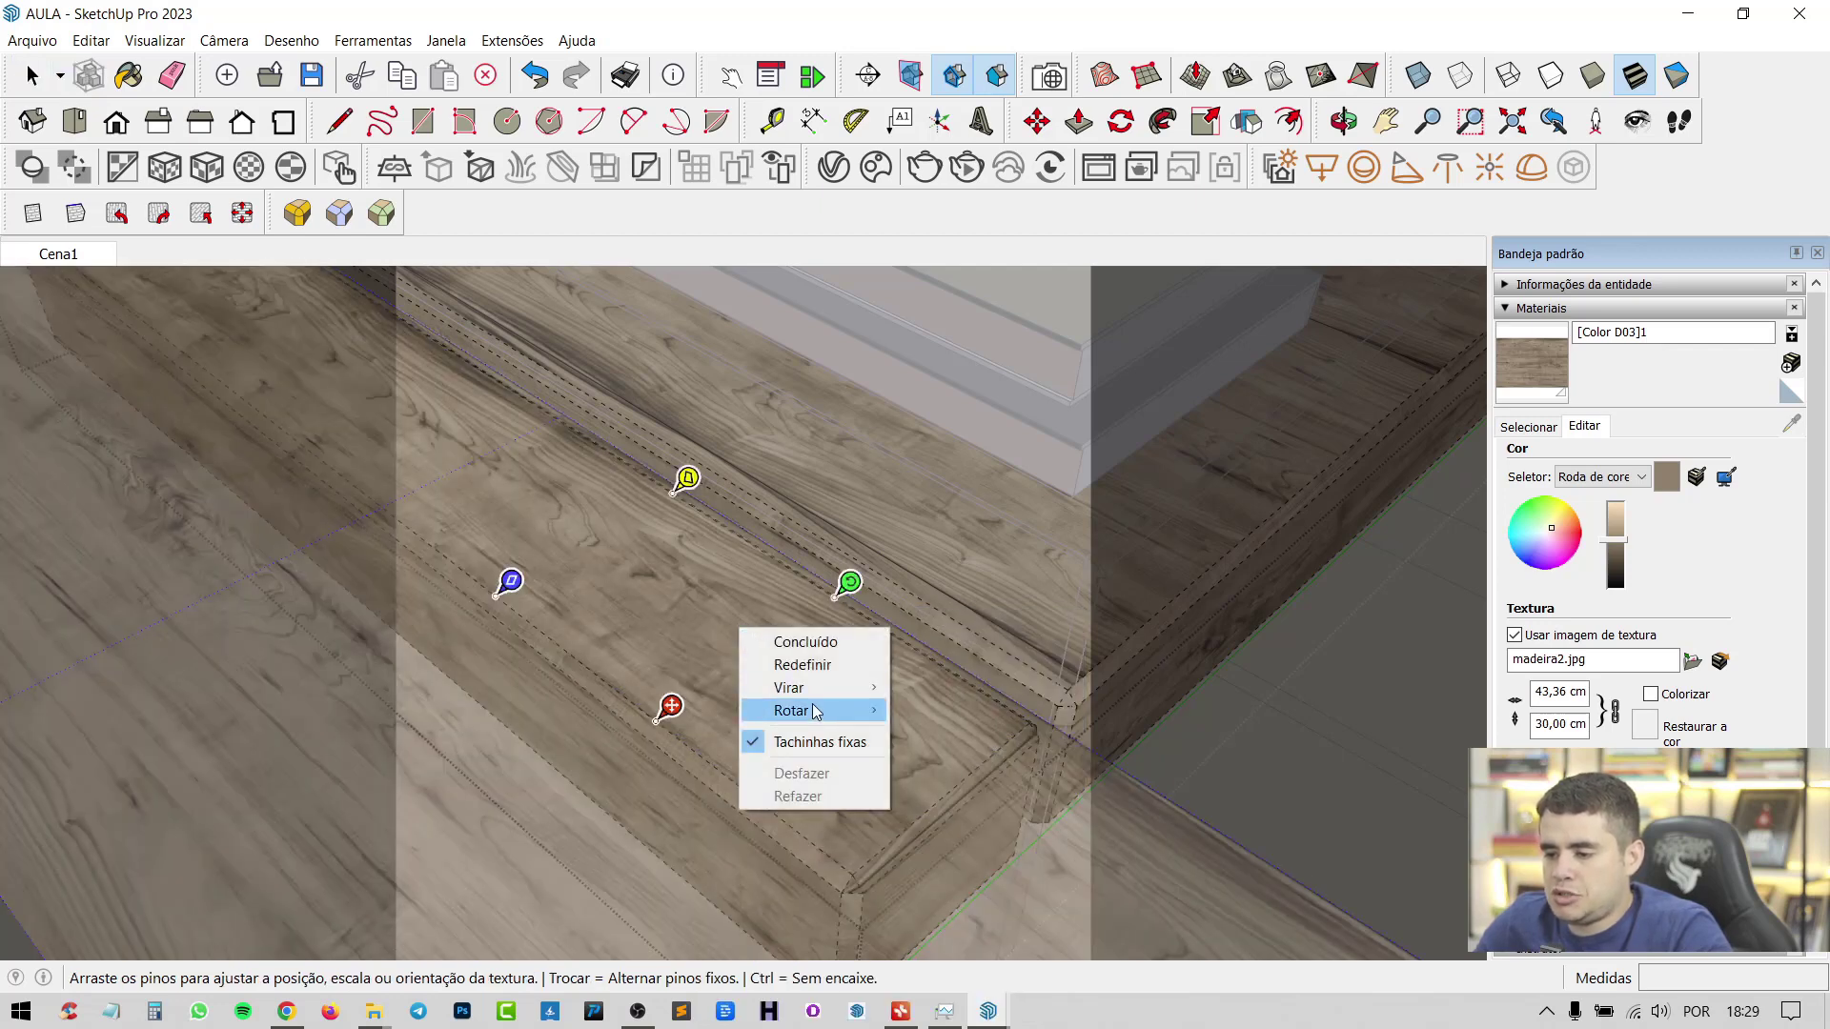
pyautogui.moveTo(816, 713)
pyautogui.click(916, 707)
pyautogui.press('Return')
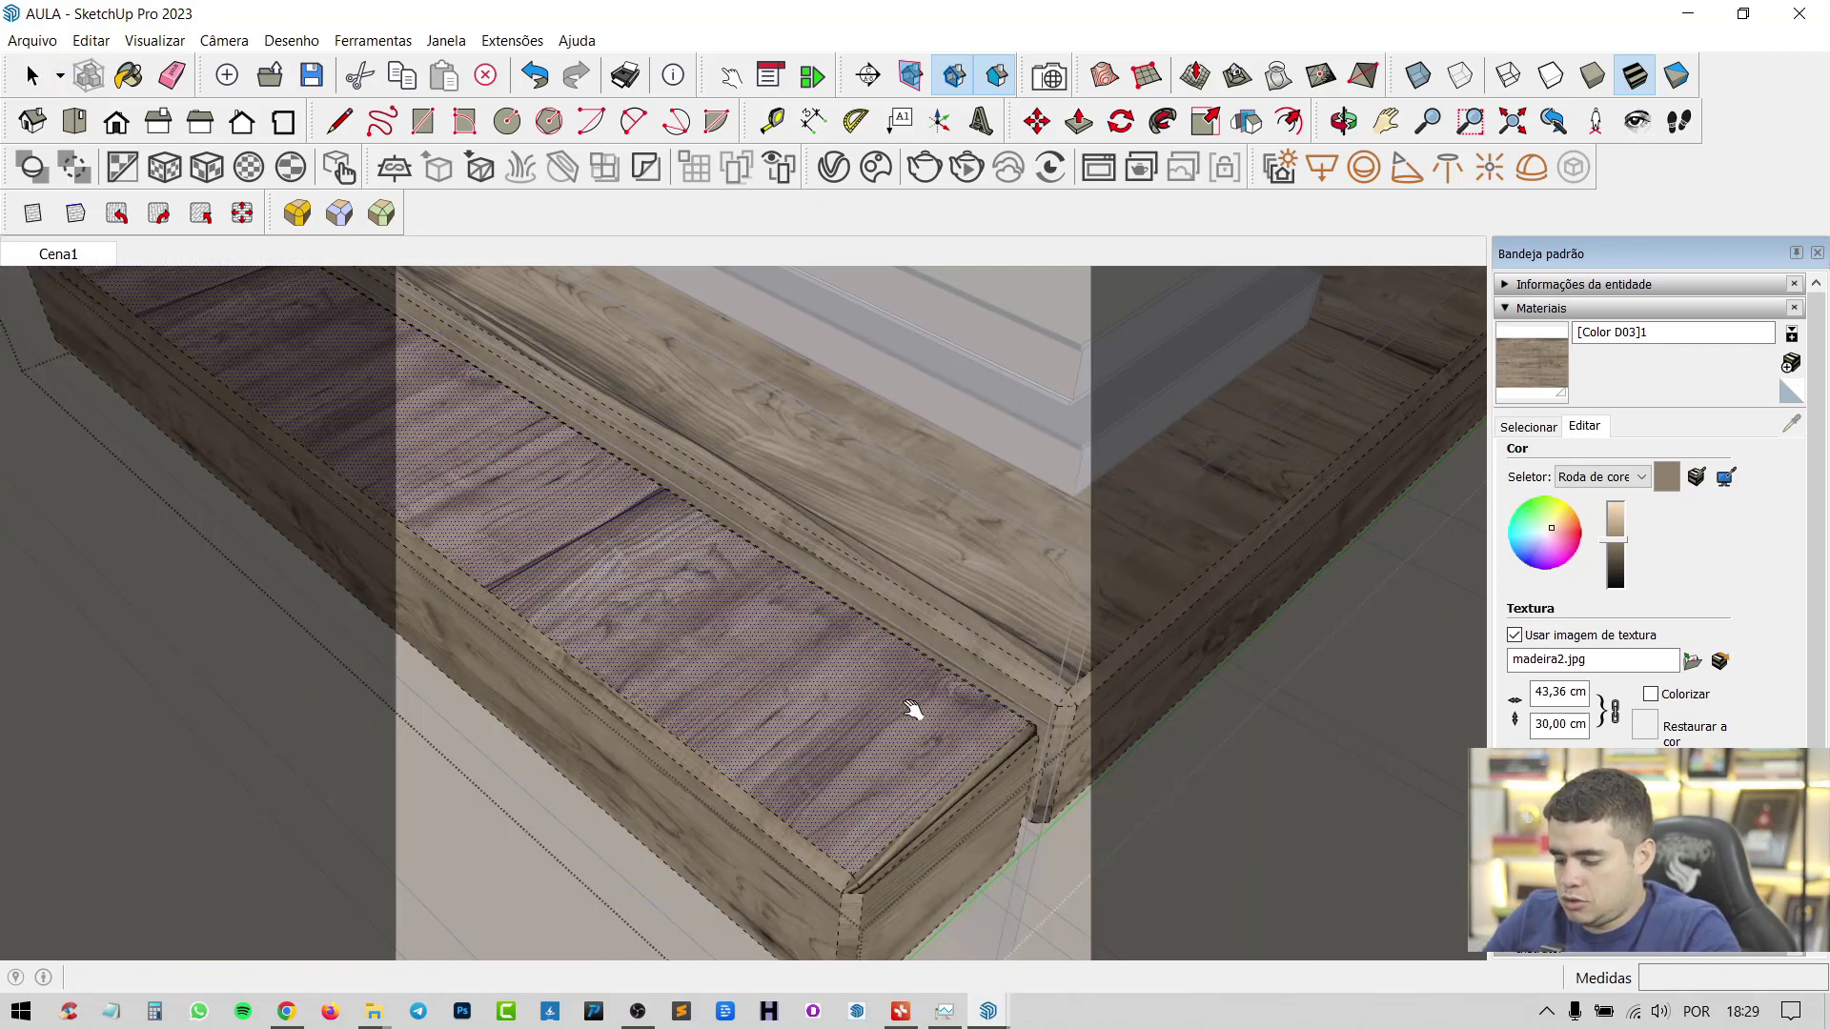
pyautogui.press('space')
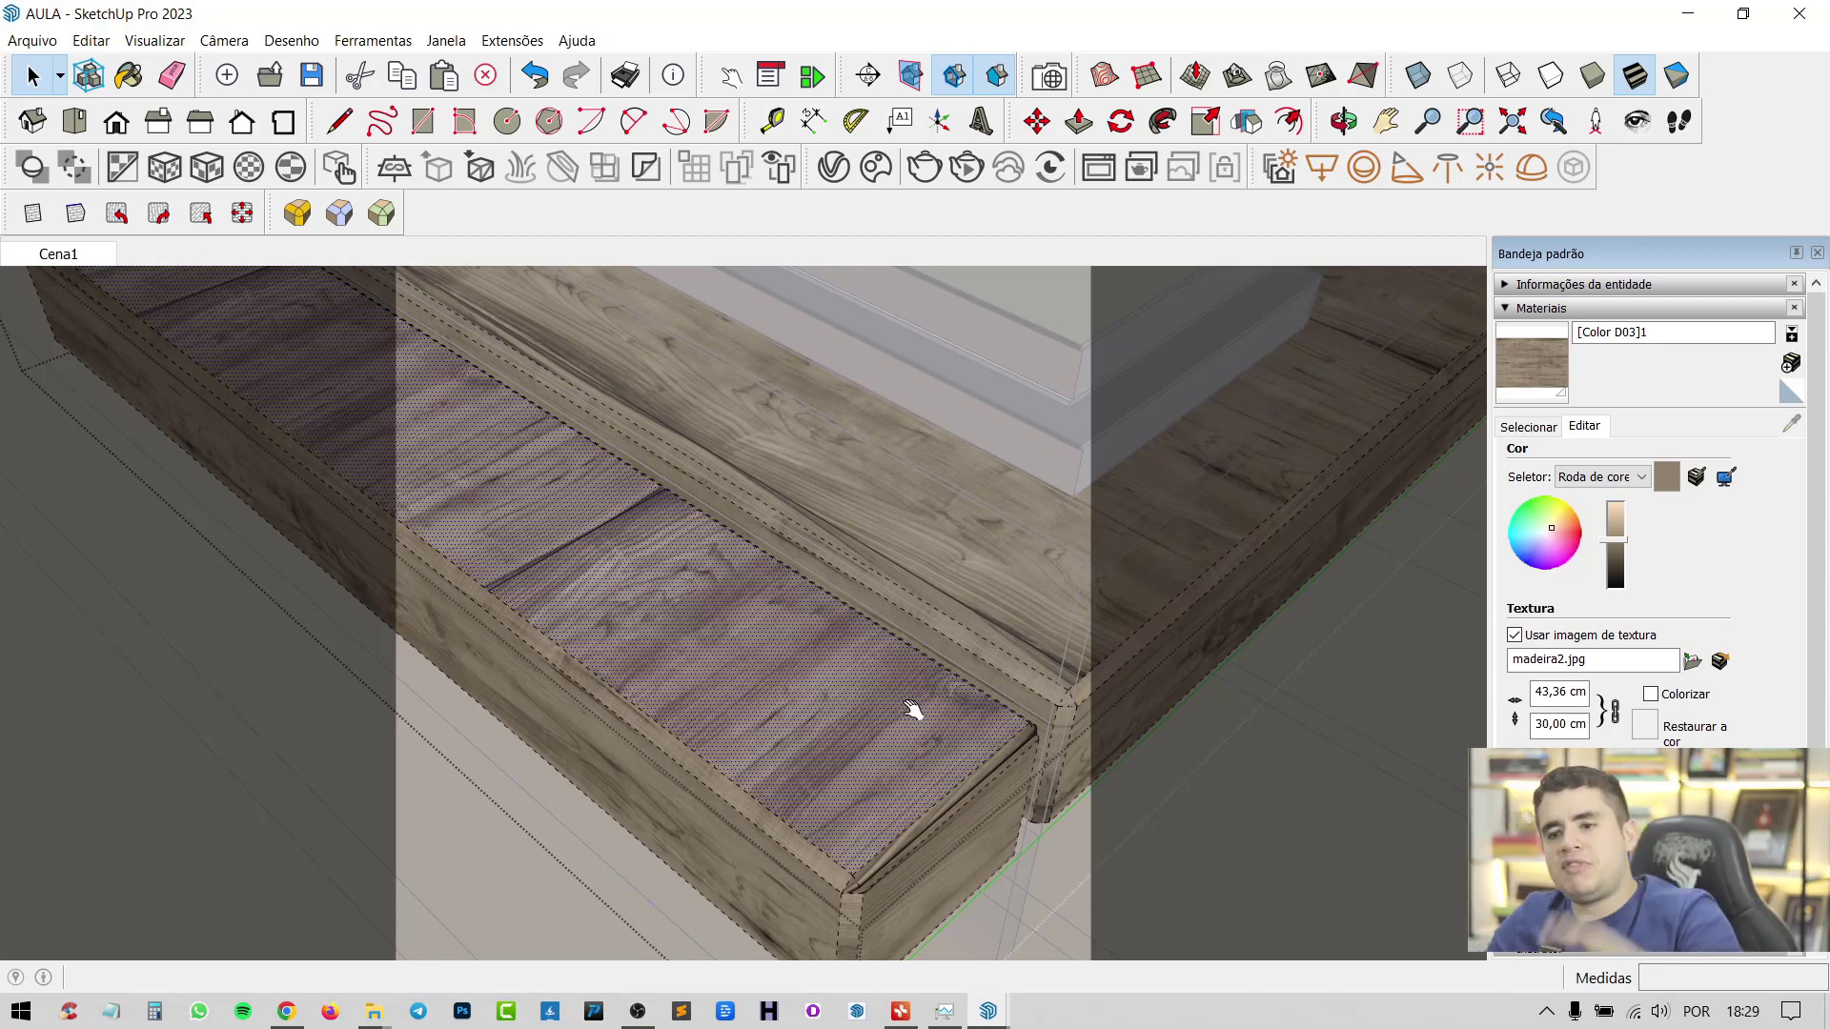
# Shift the wood texture's position across the end block's top face and apply the new placement
pyautogui.rightClick(803, 658)
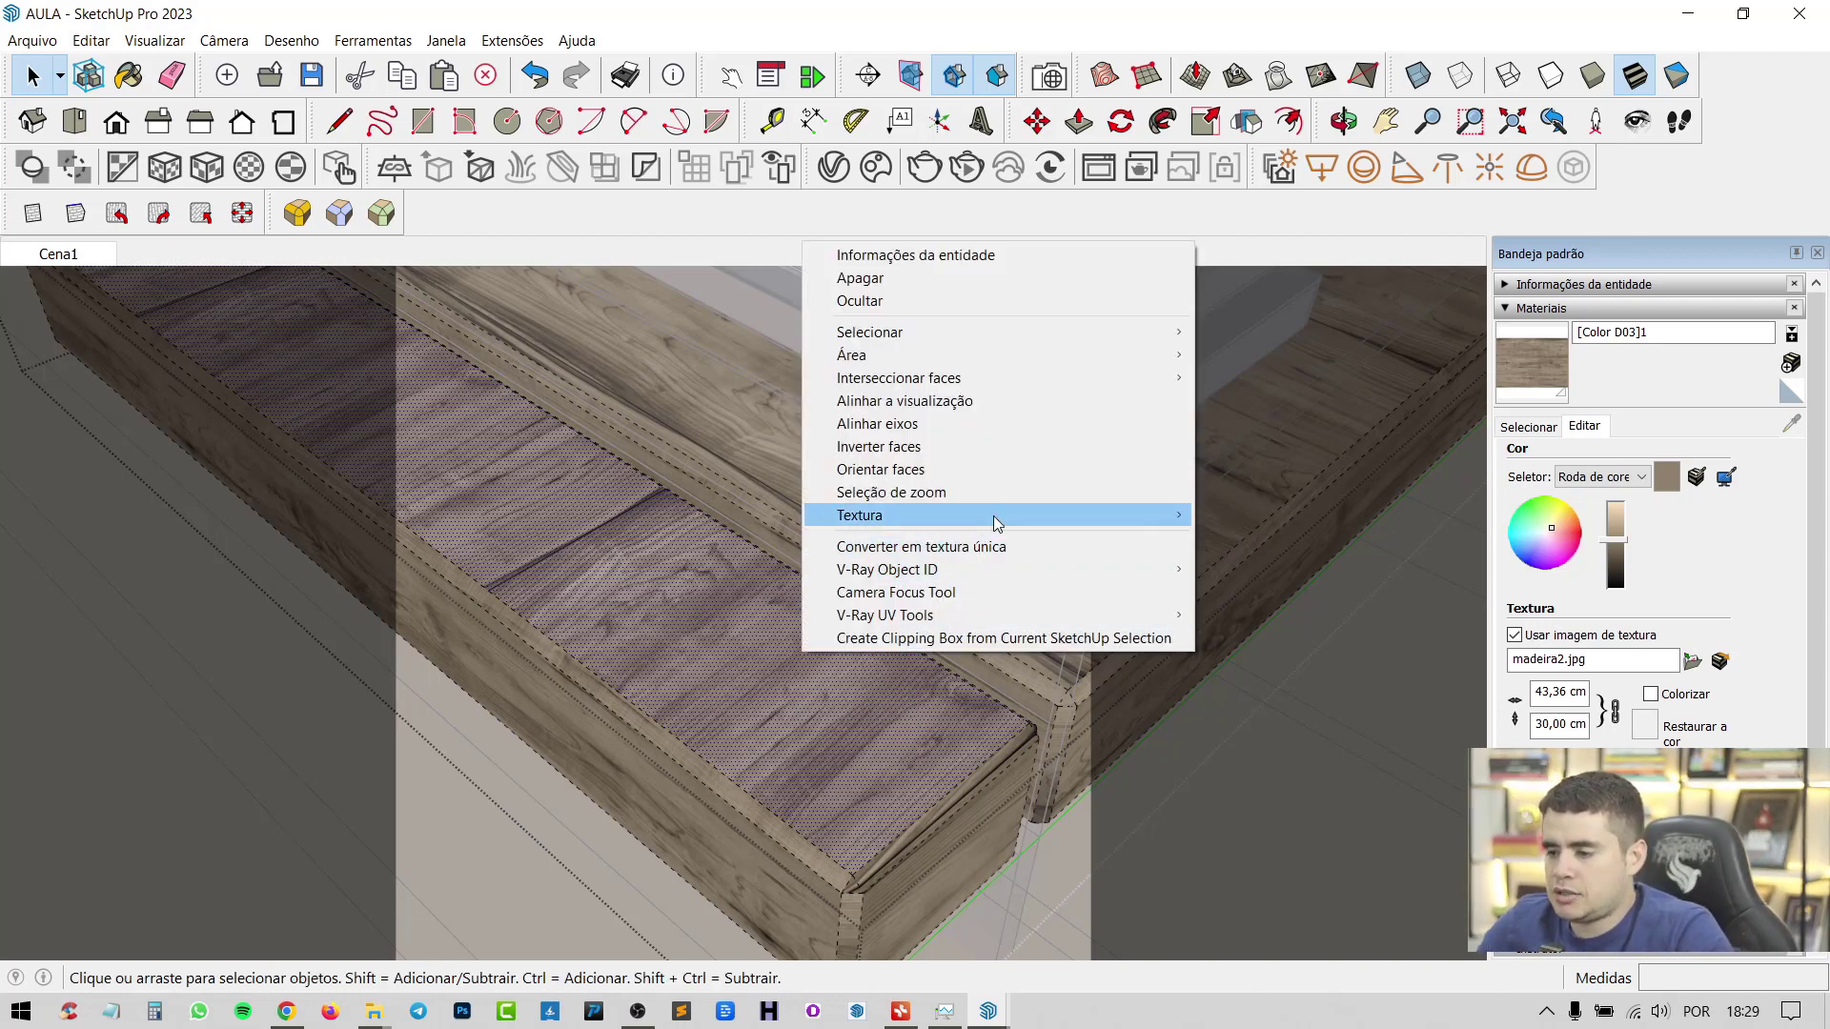
pyautogui.moveTo(992, 515)
pyautogui.click(1315, 516)
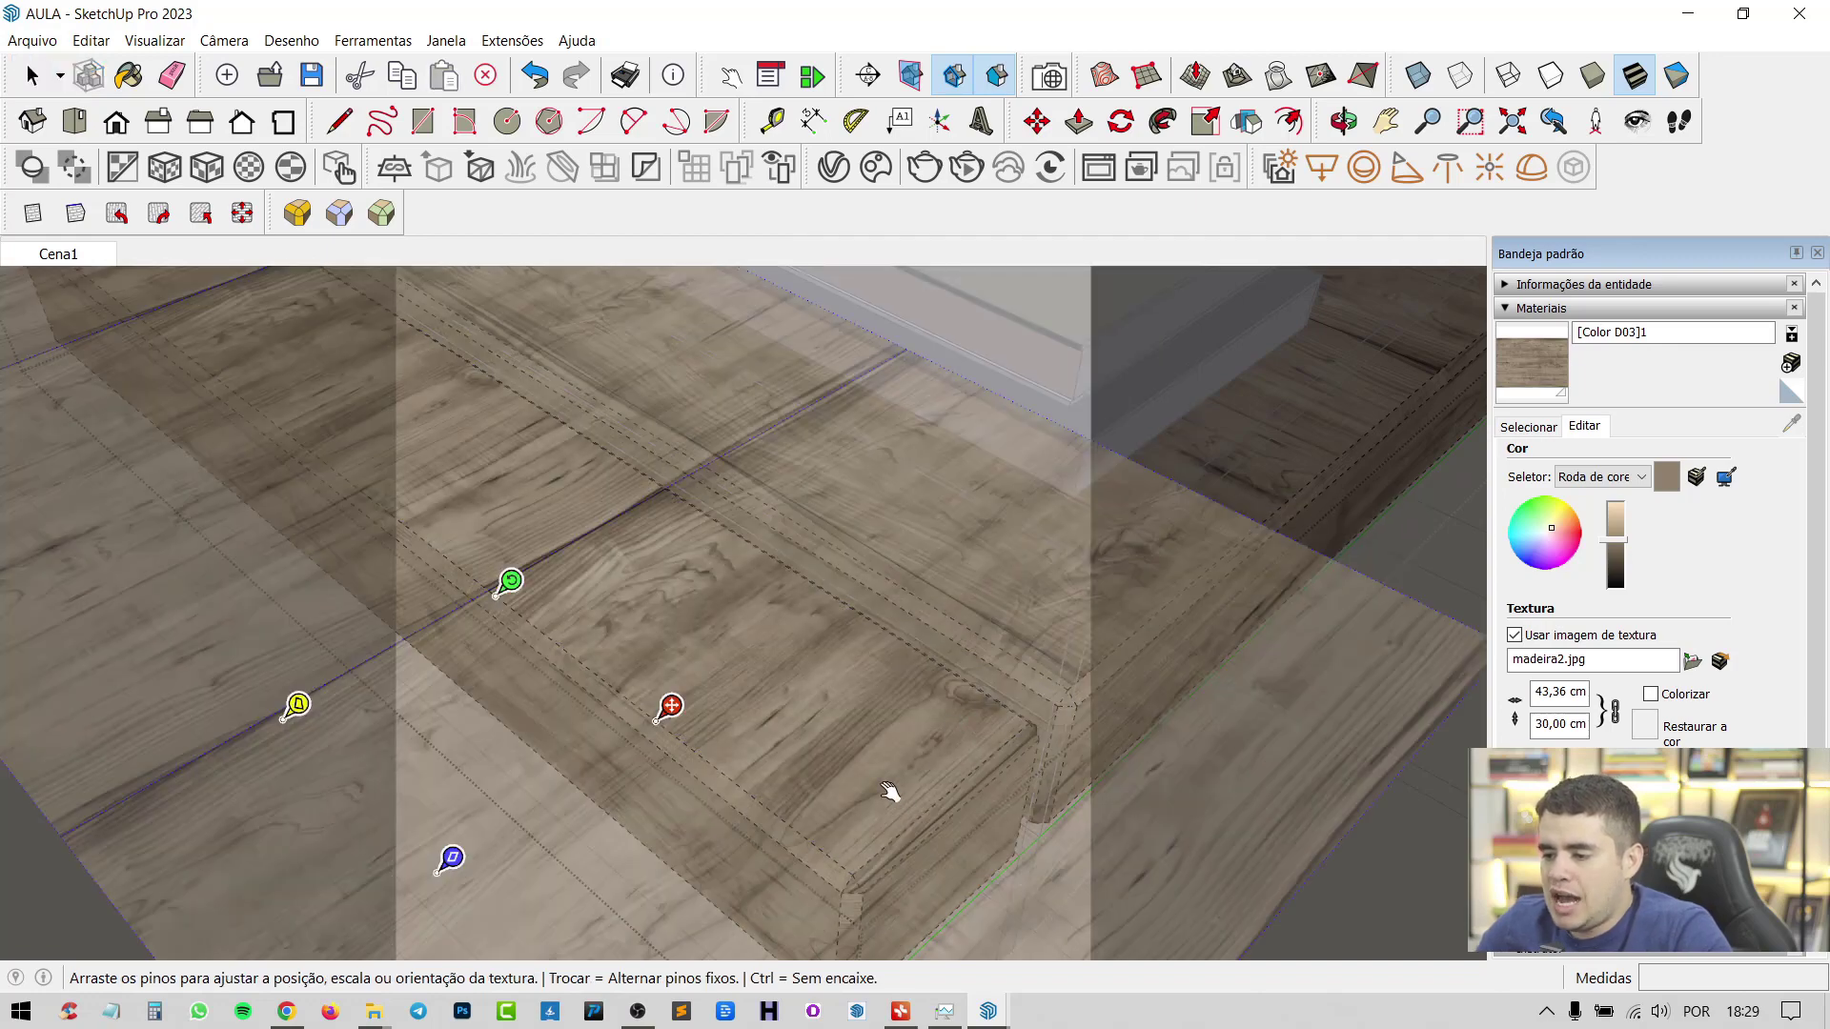
pyautogui.moveTo(870, 788); pyautogui.dragTo(911, 744)
pyautogui.scroll(5, 869, 891)
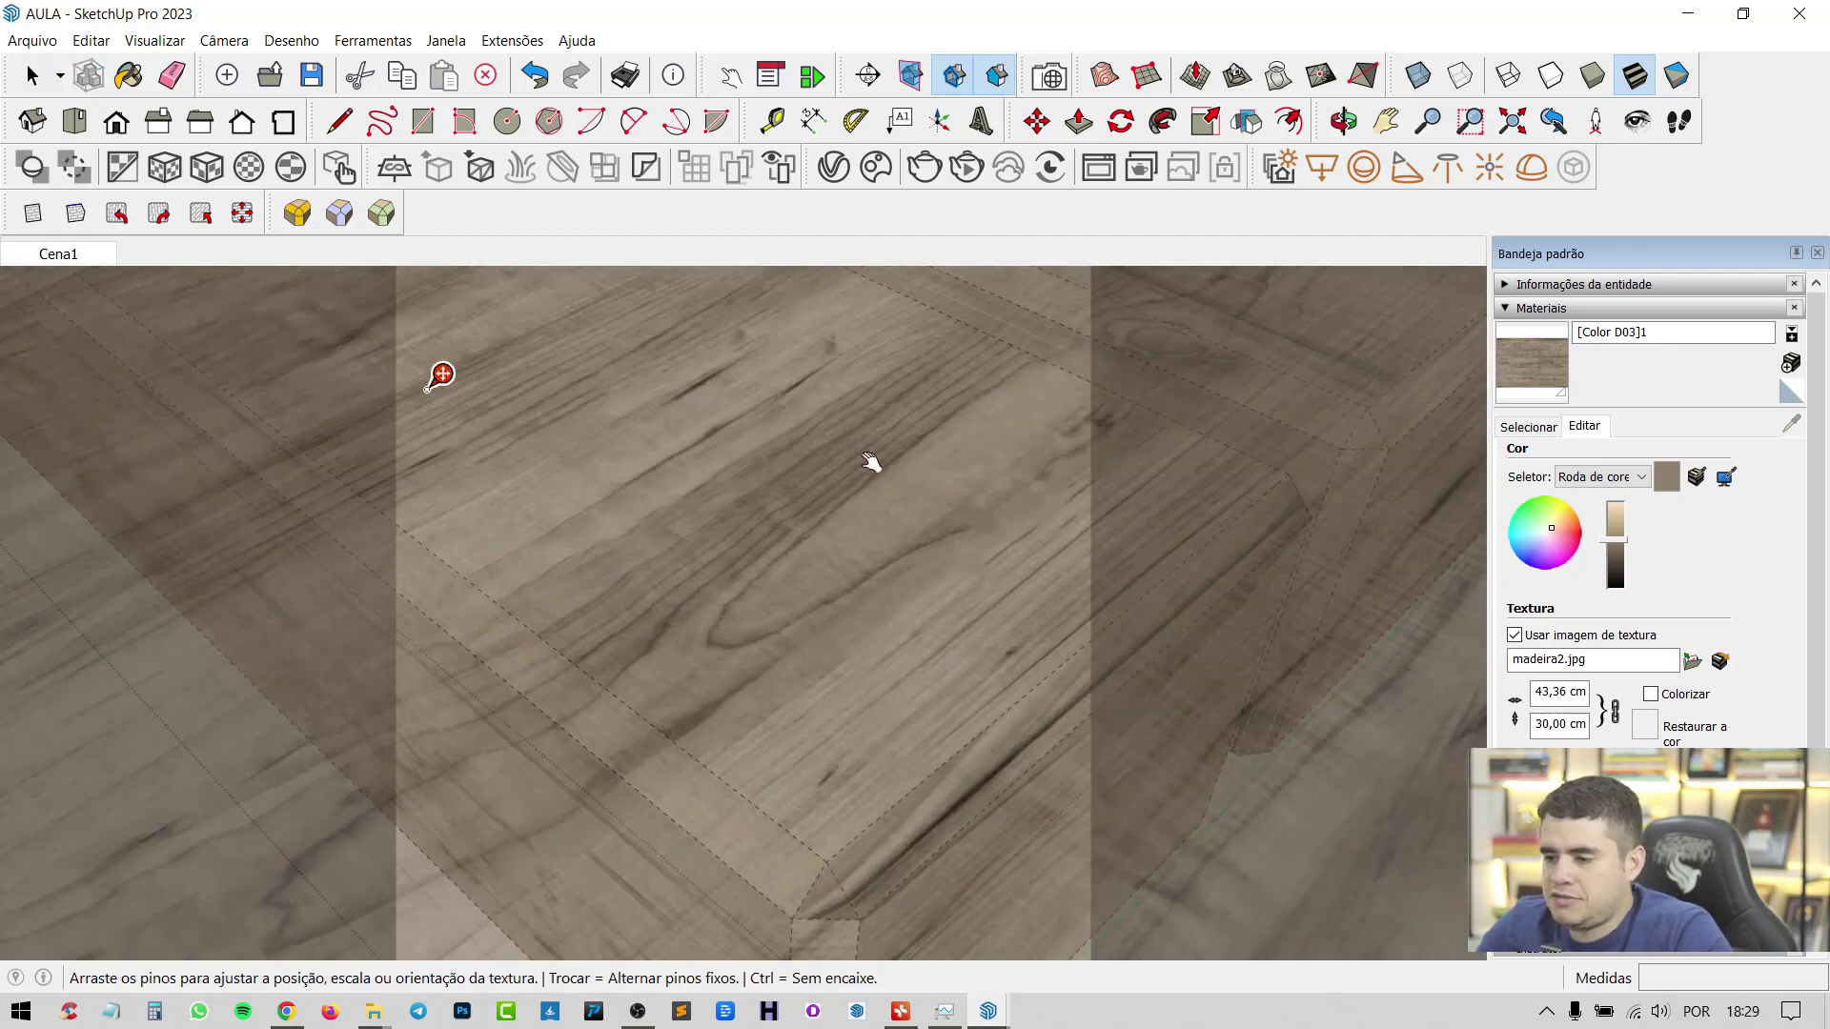
pyautogui.moveTo(914, 601); pyautogui.dragTo(1058, 657)
pyautogui.moveTo(915, 584); pyautogui.dragTo(924, 596)
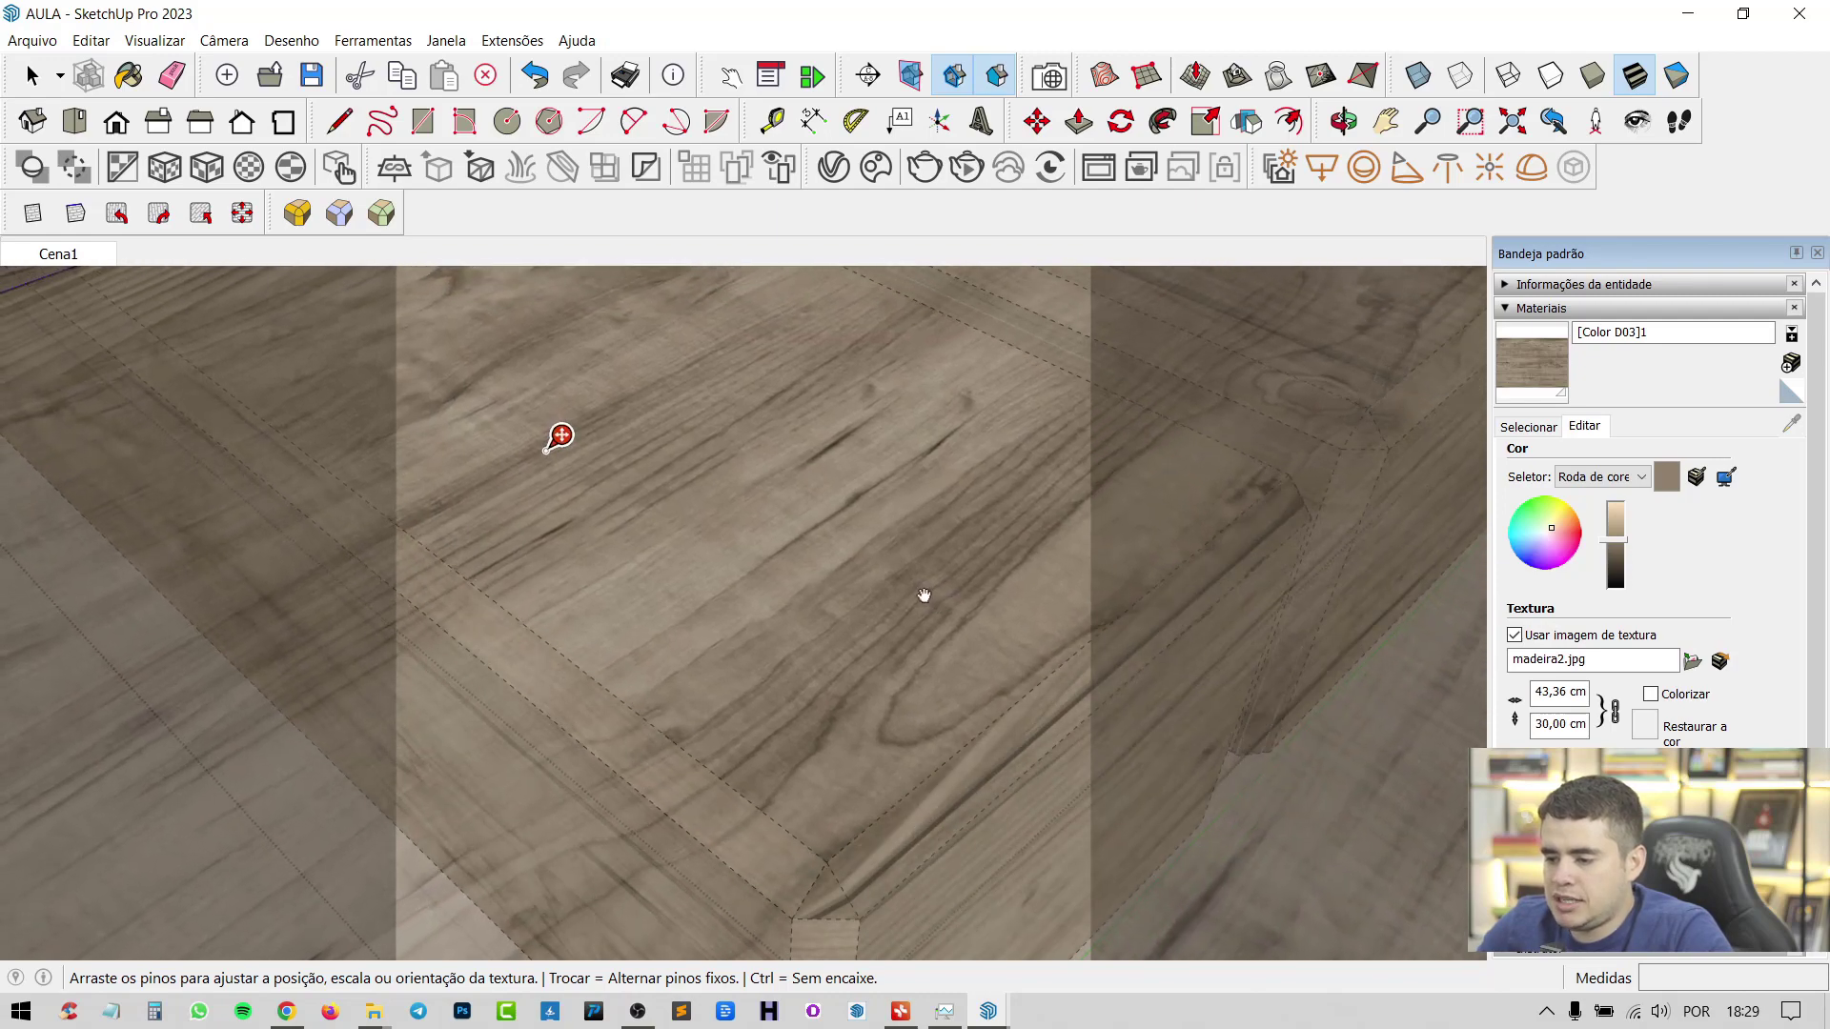
pyautogui.press('Return')
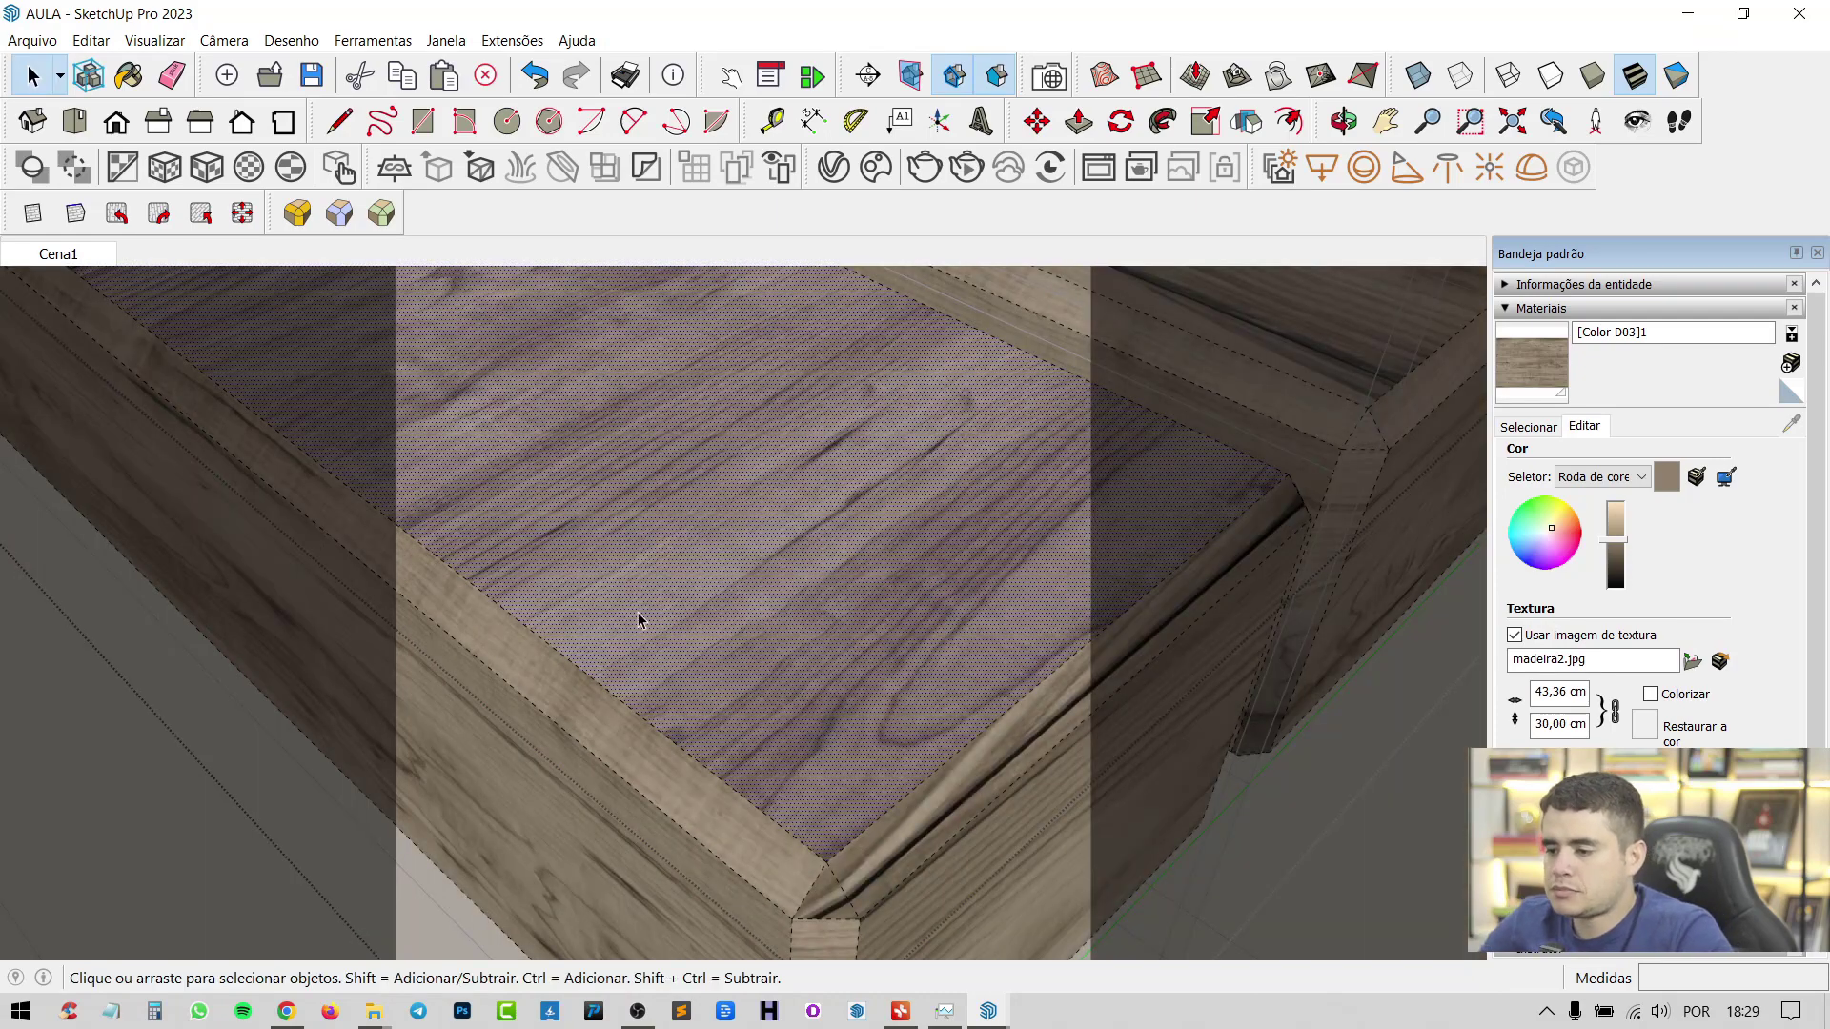
# Select all the geometry in the table's group and paint it with the wood texture sampled from the end block's top face
pyautogui.scroll(-6, 633, 620)
pyautogui.keyDown('shift'); pyautogui.moveTo(796, 529); pyautogui.dragTo(675, 767, button='middle'); pyautogui.keyUp('shift')
pyautogui.scroll(-3, 631, 704)
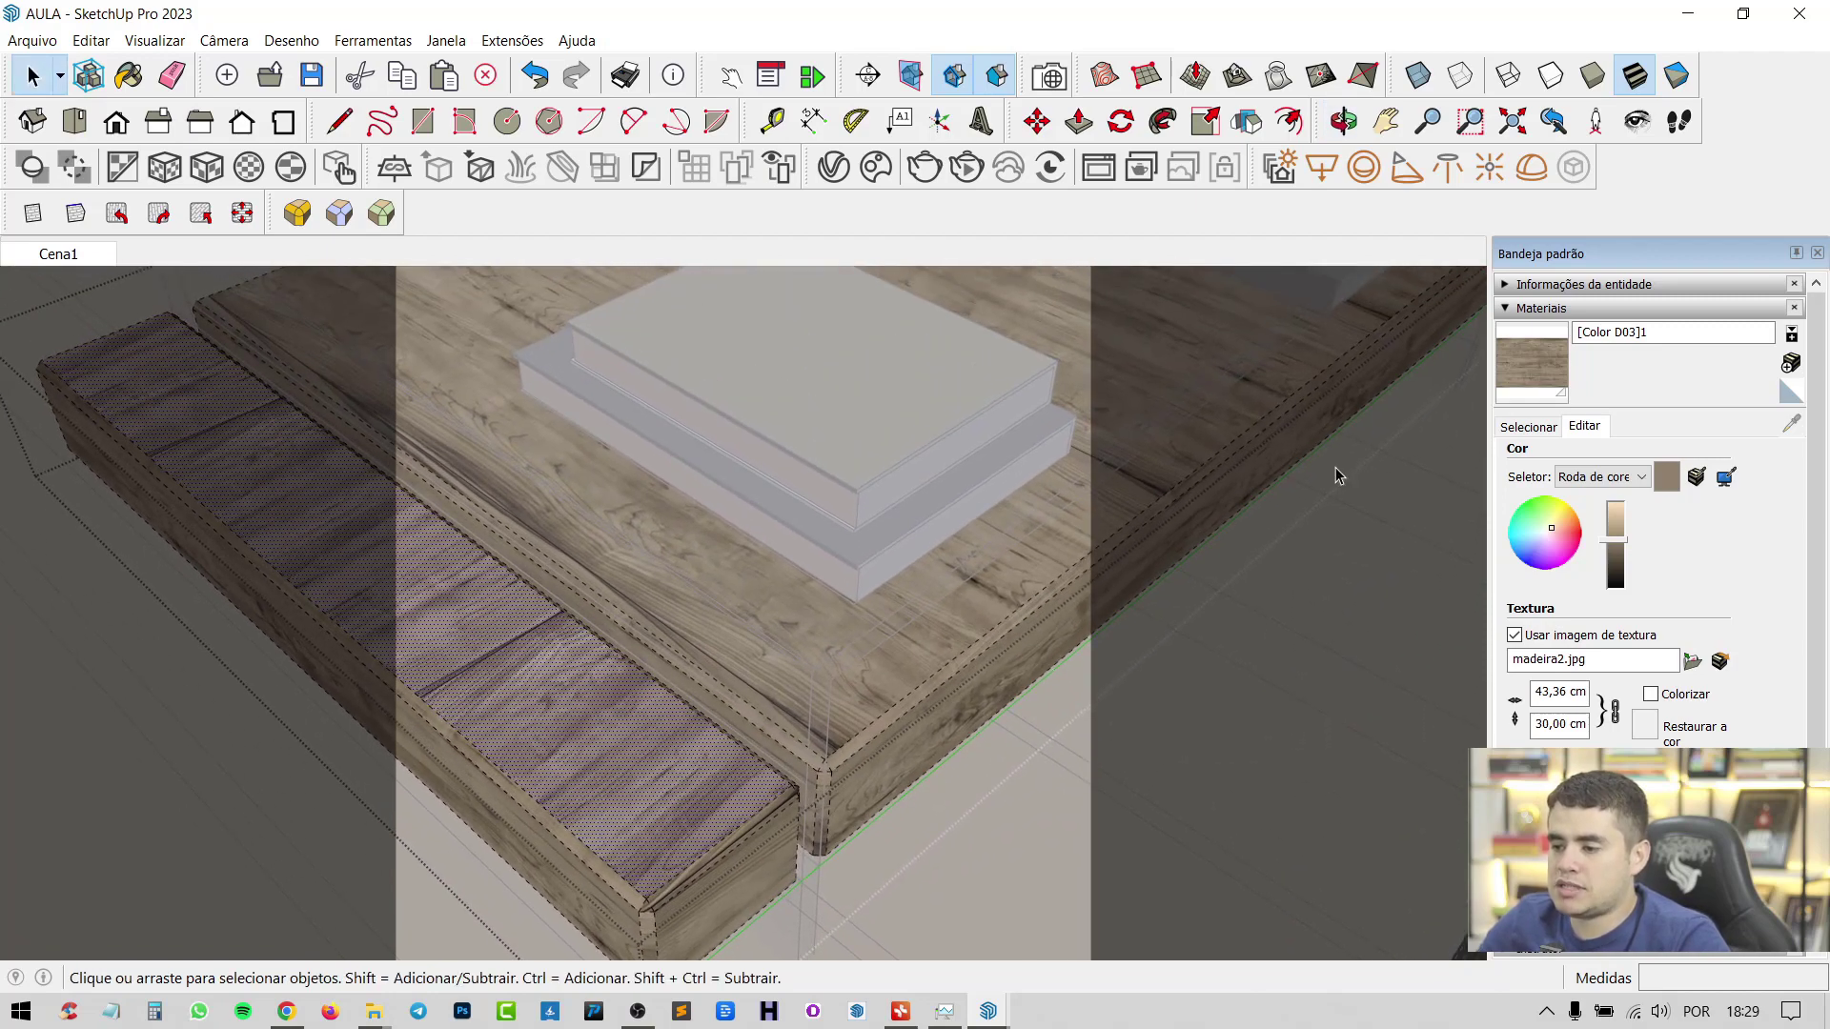
pyautogui.tripleClick(831, 620)
pyautogui.press('b')
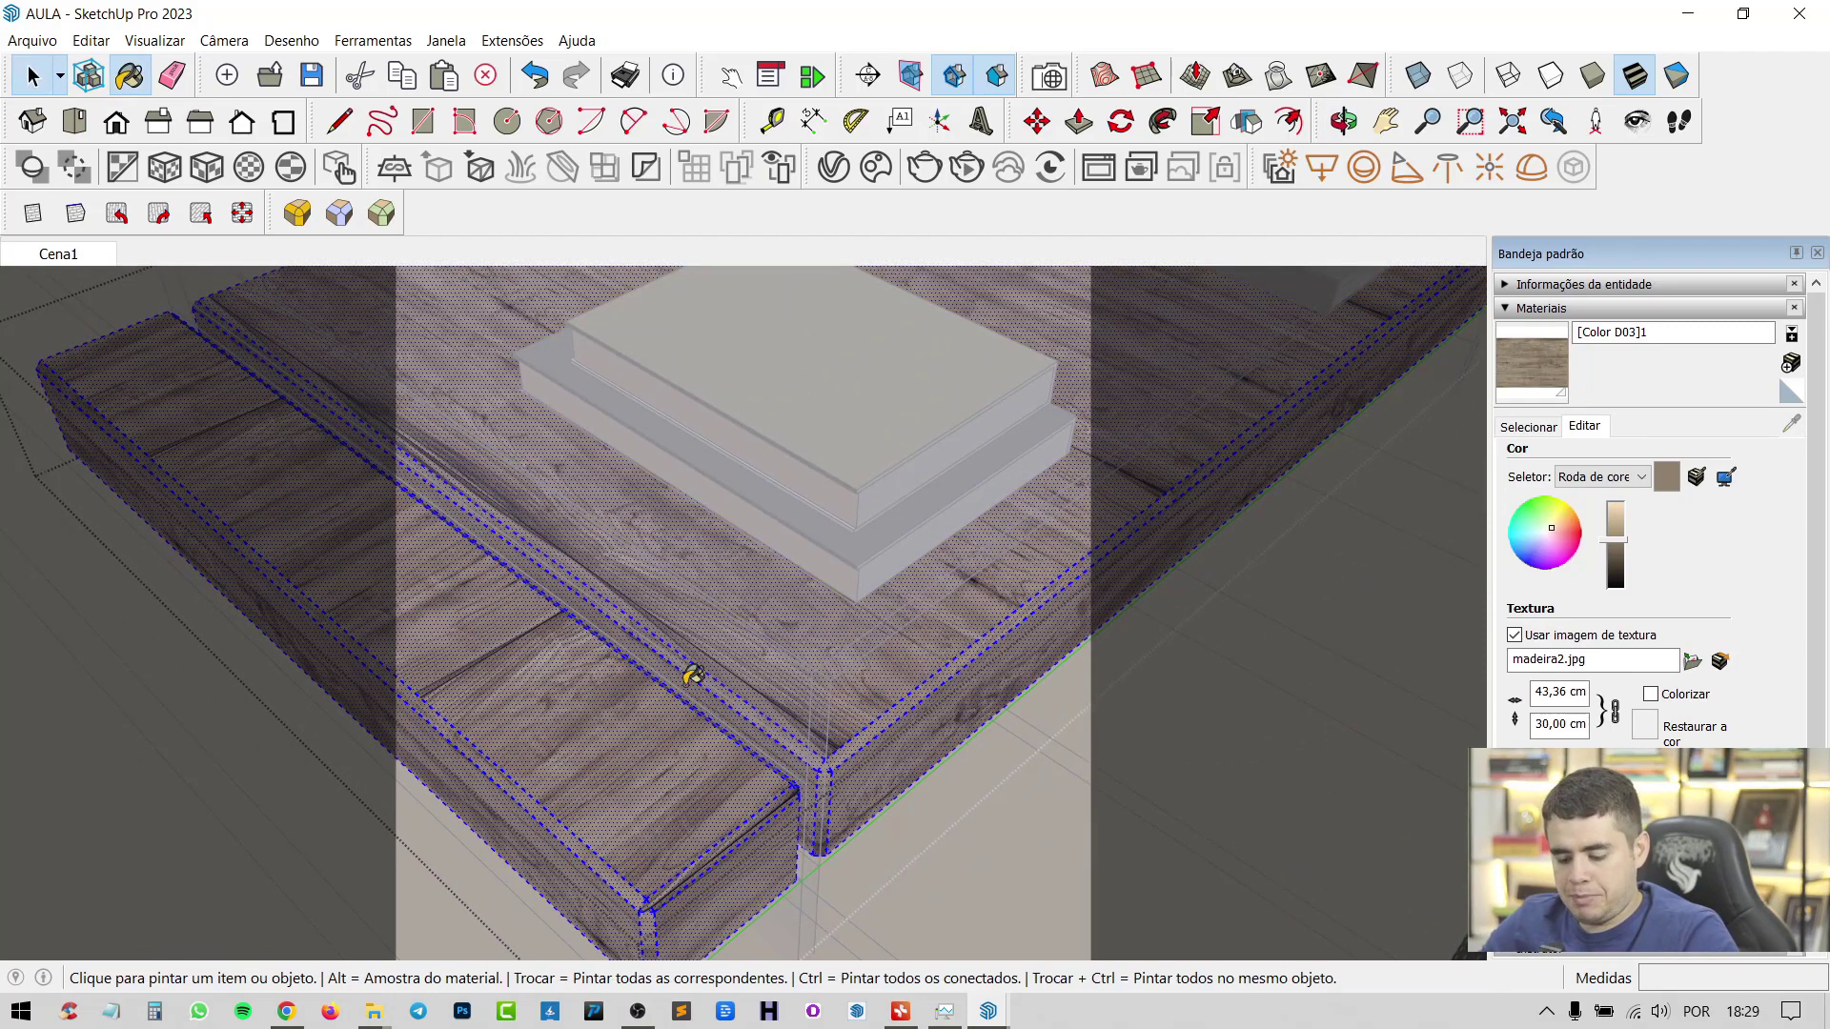
pyautogui.press('alt')
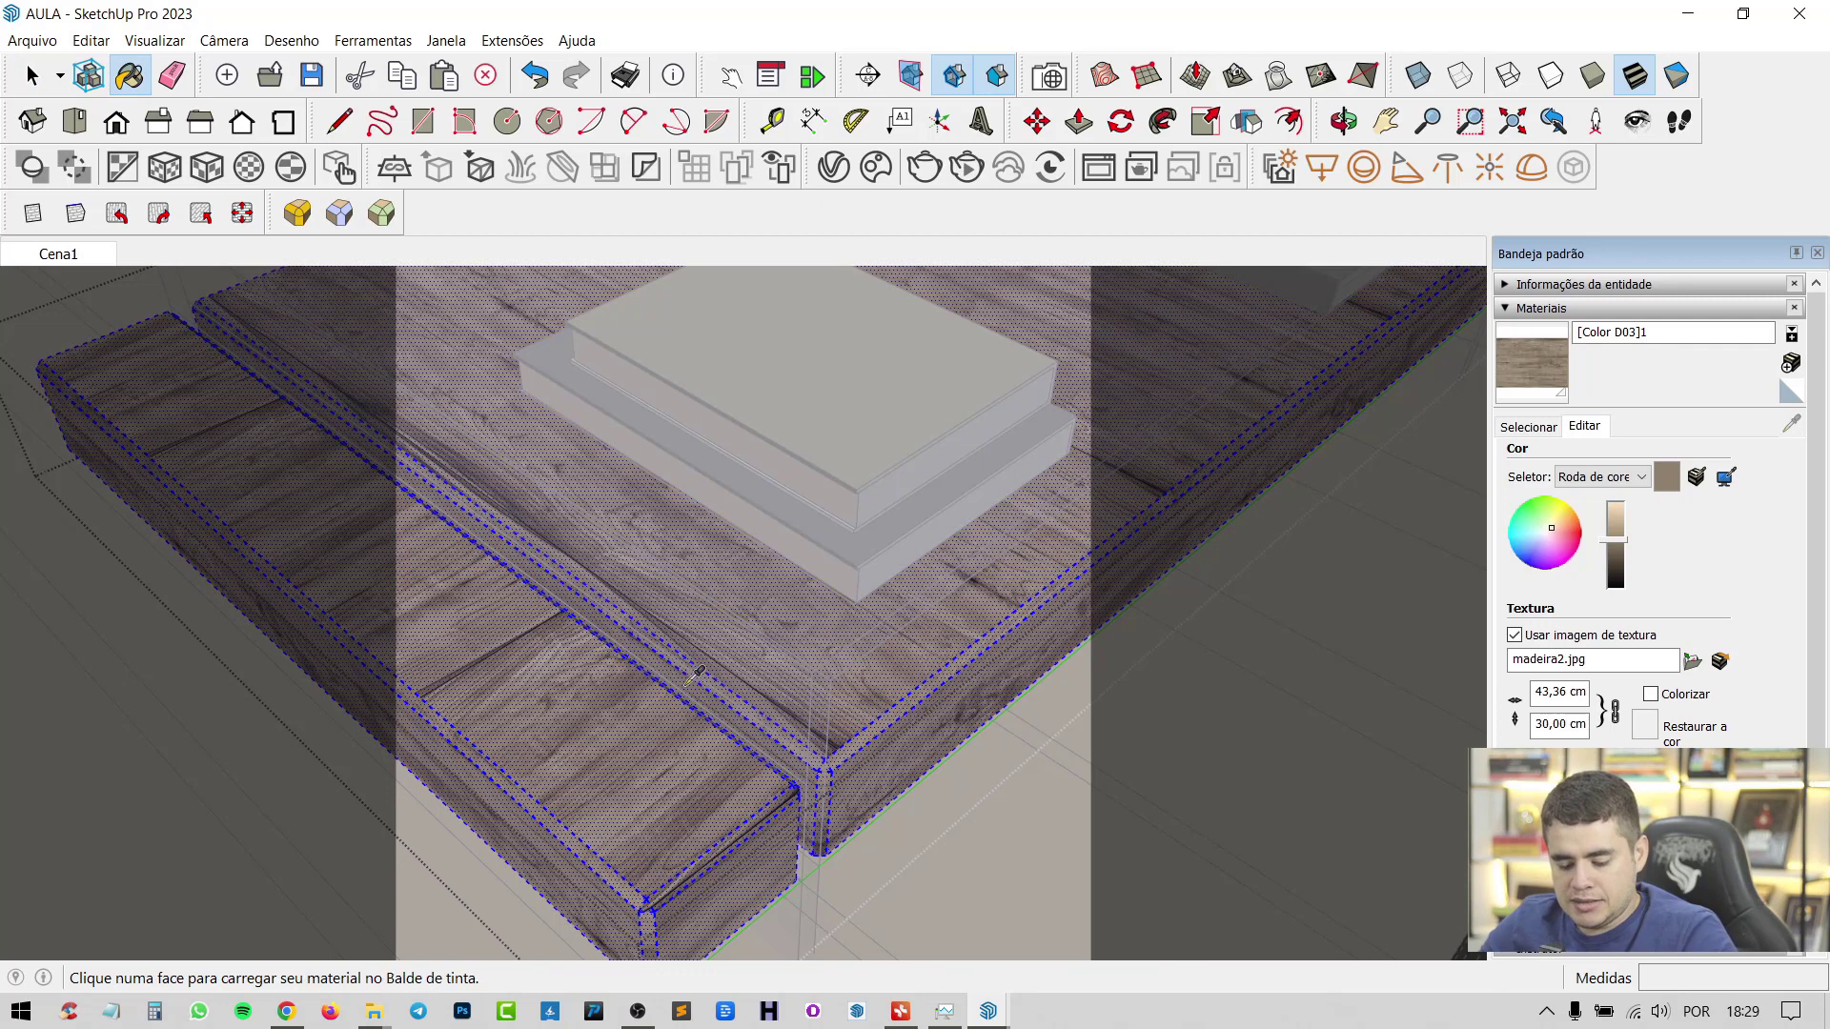
pyautogui.click(610, 732)
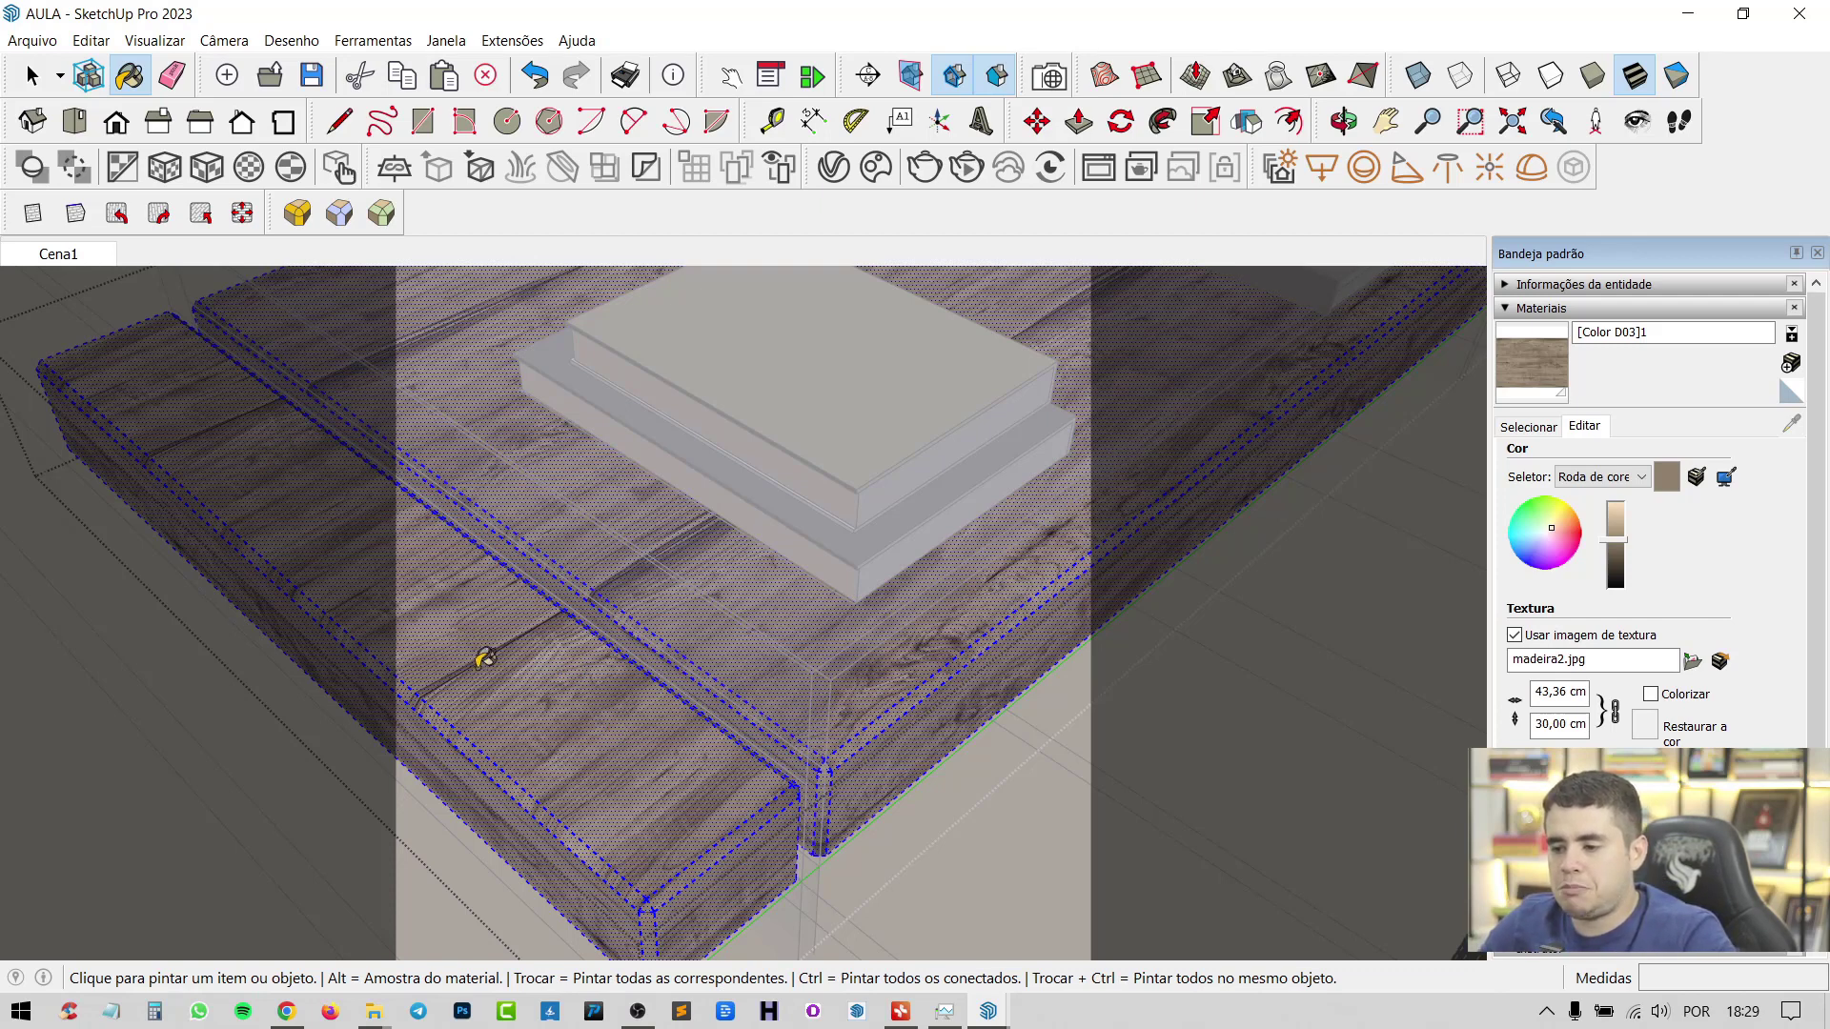
pyautogui.scroll(-5, 572, 683)
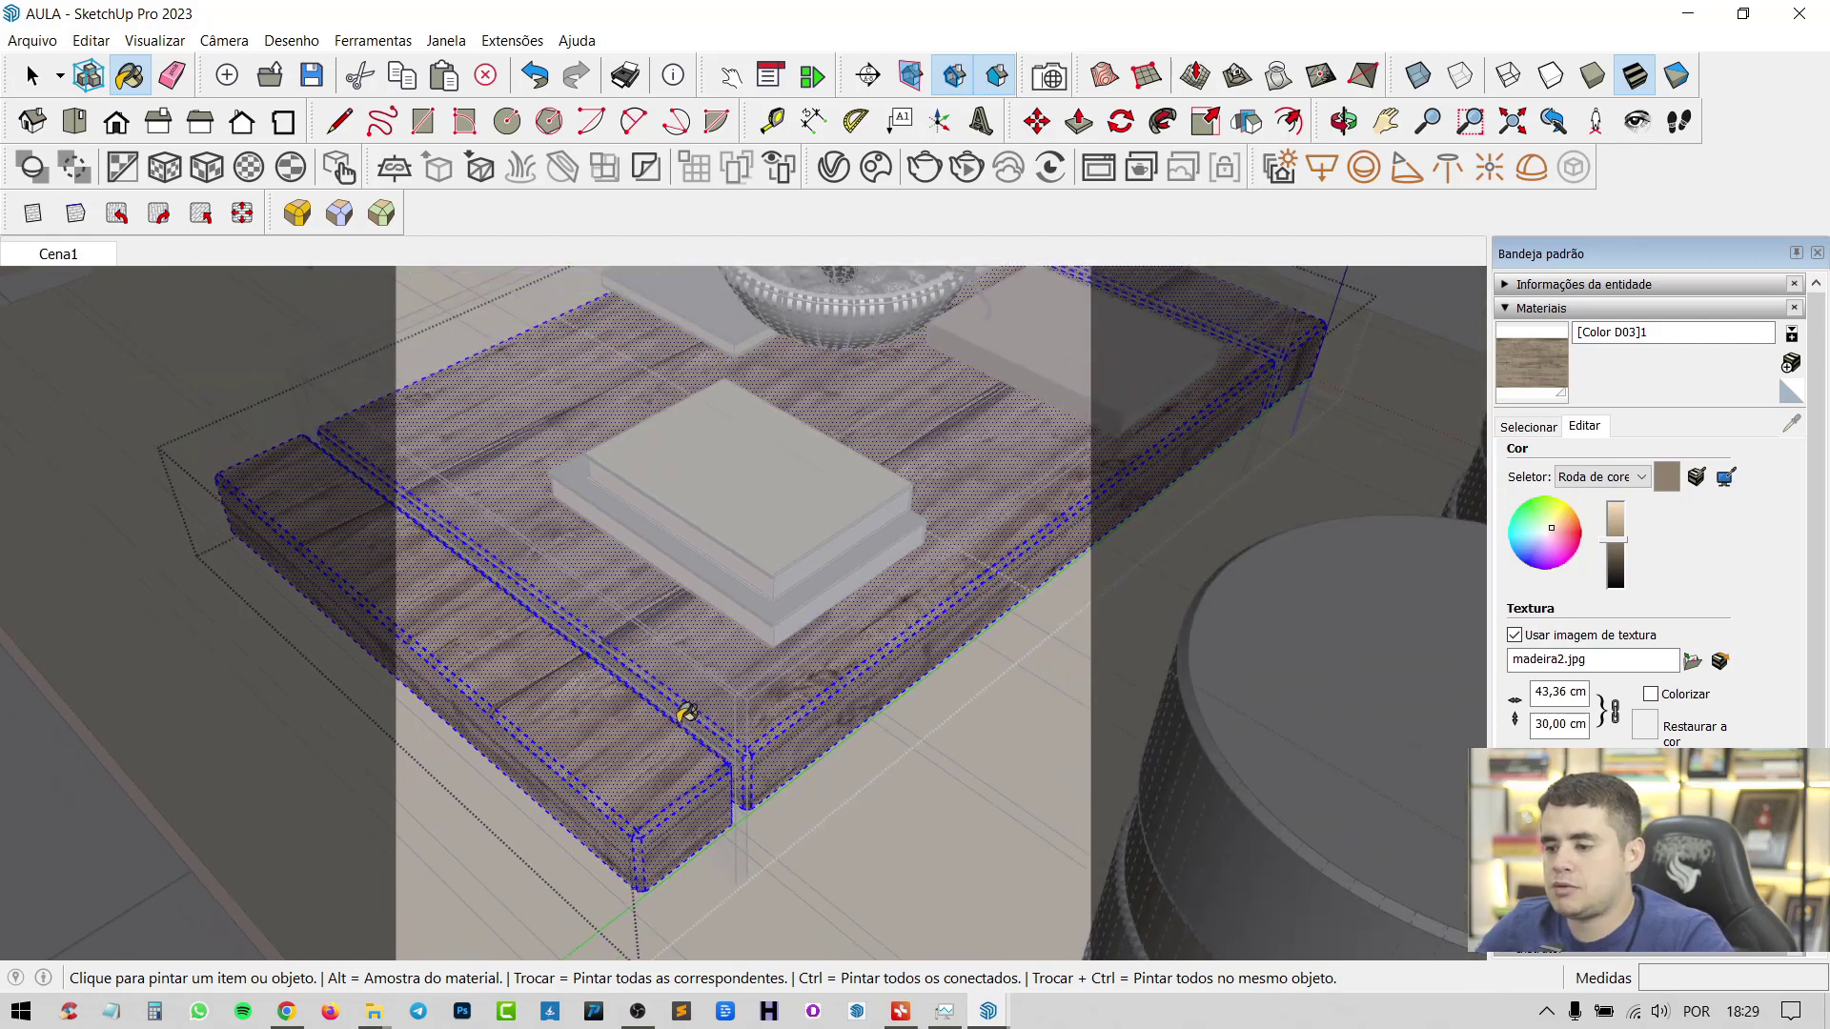
# Close the coffee table's group and turn off the display of hidden geometry
pyautogui.press('space')
pyautogui.press('Escape')
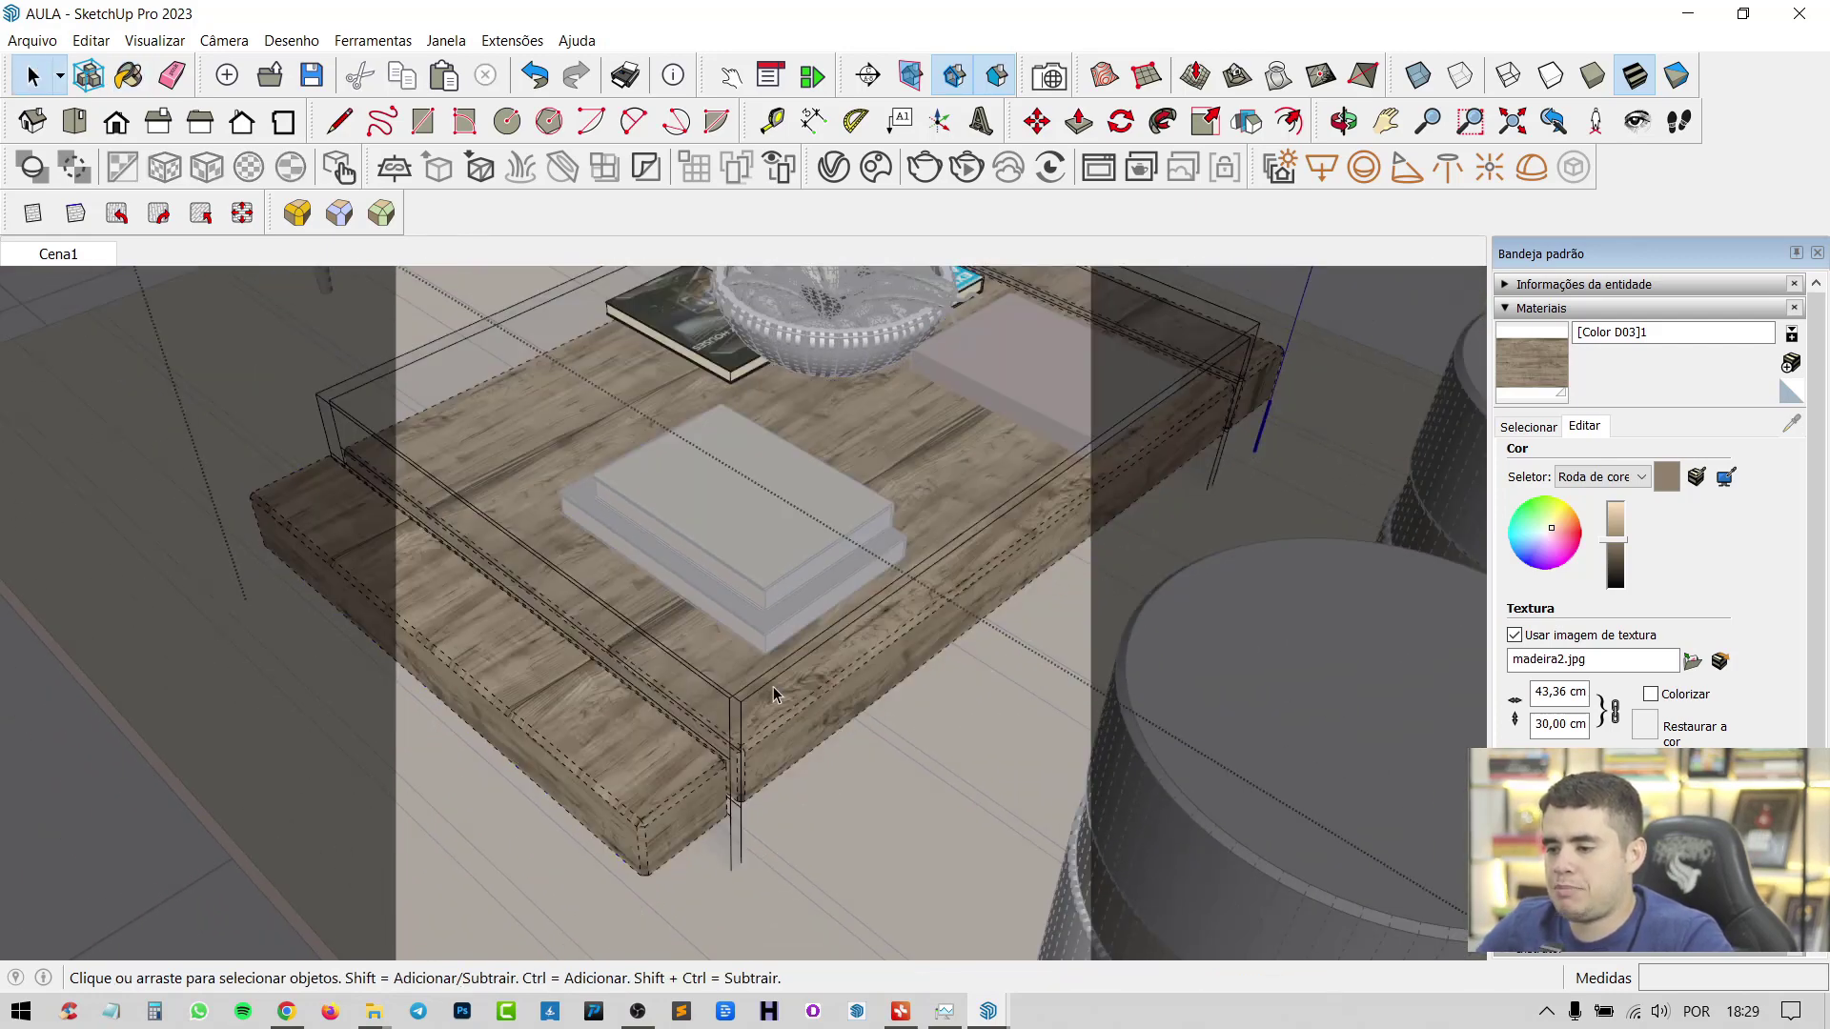
pyautogui.press('Escape')
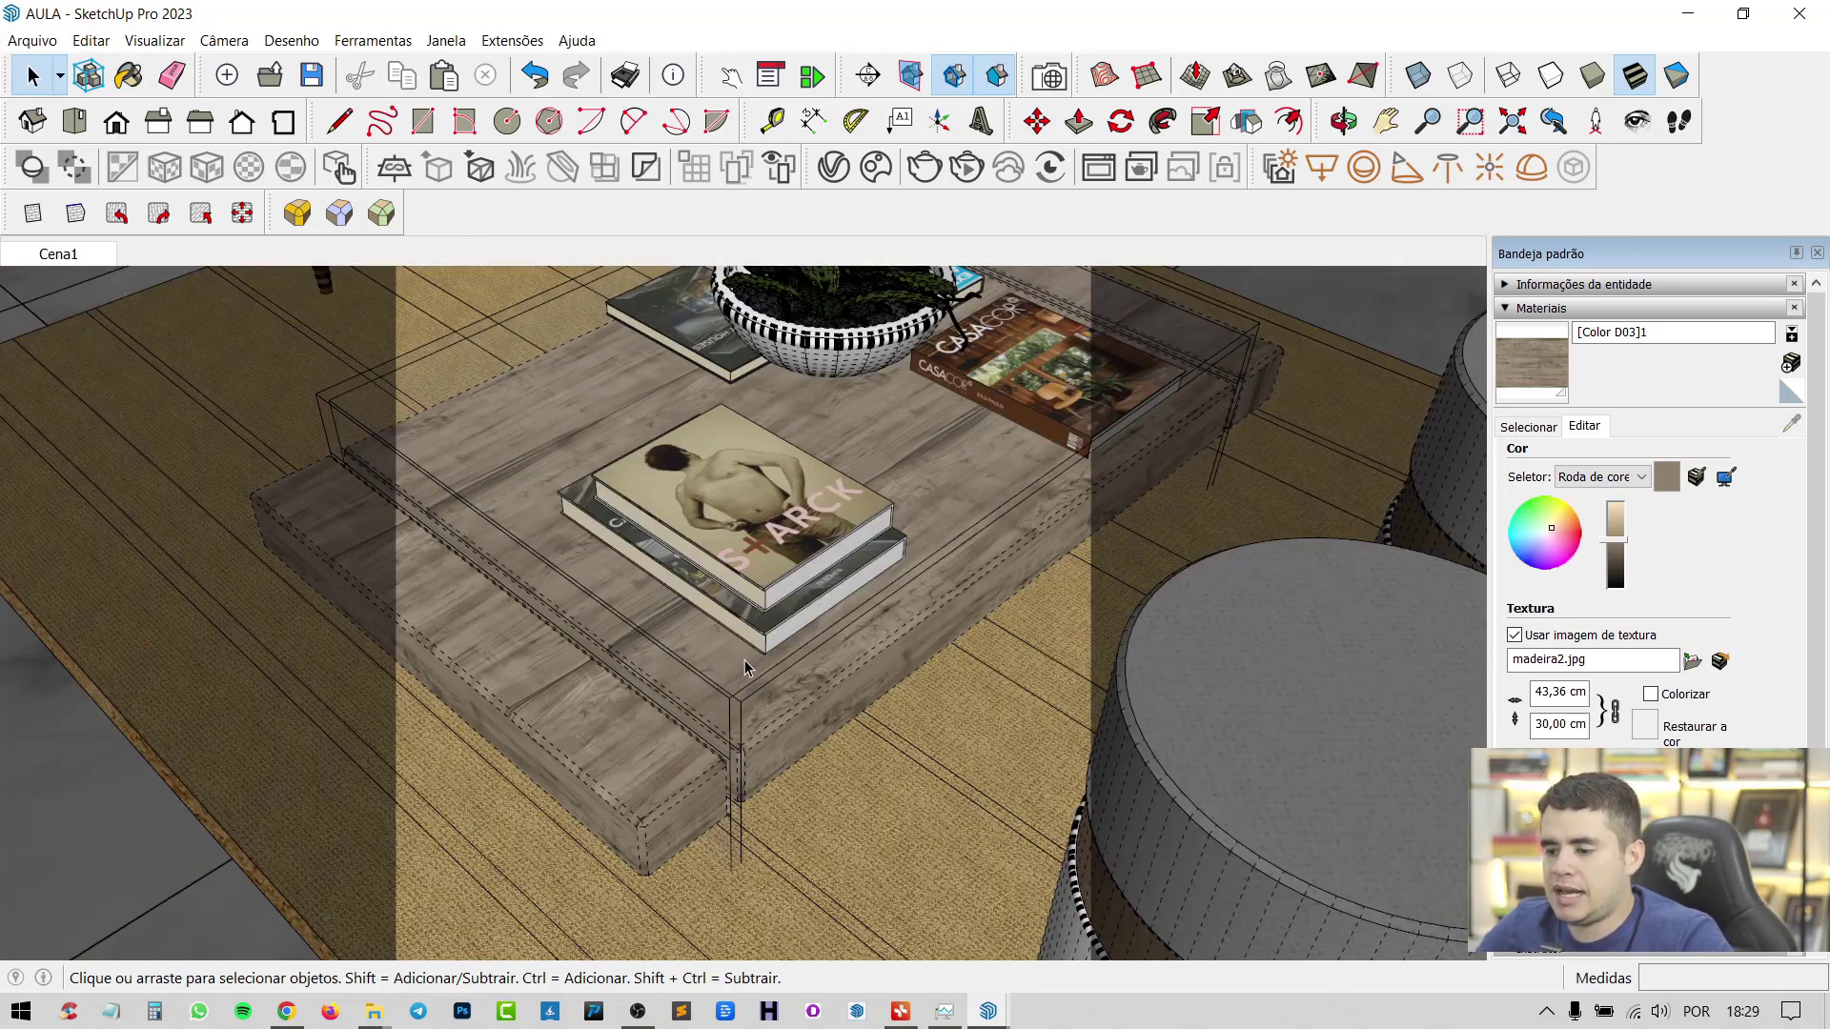
pyautogui.click(155, 40)
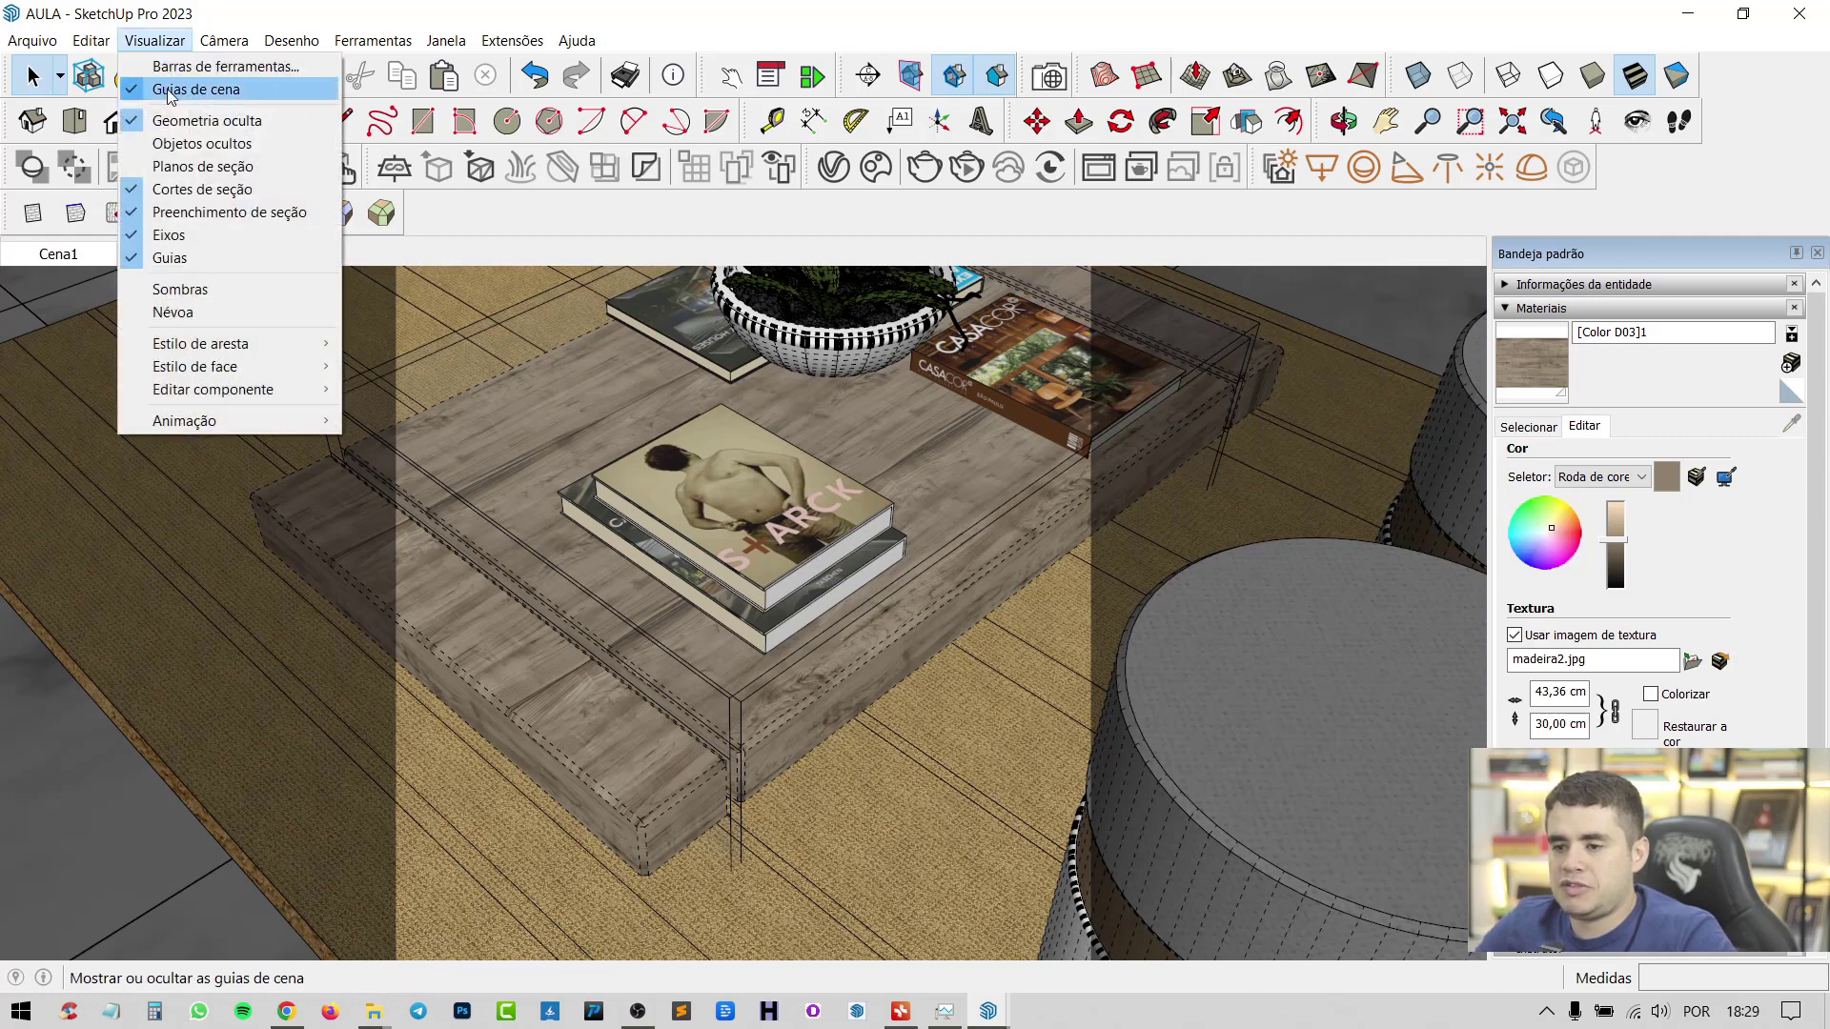
pyautogui.click(177, 121)
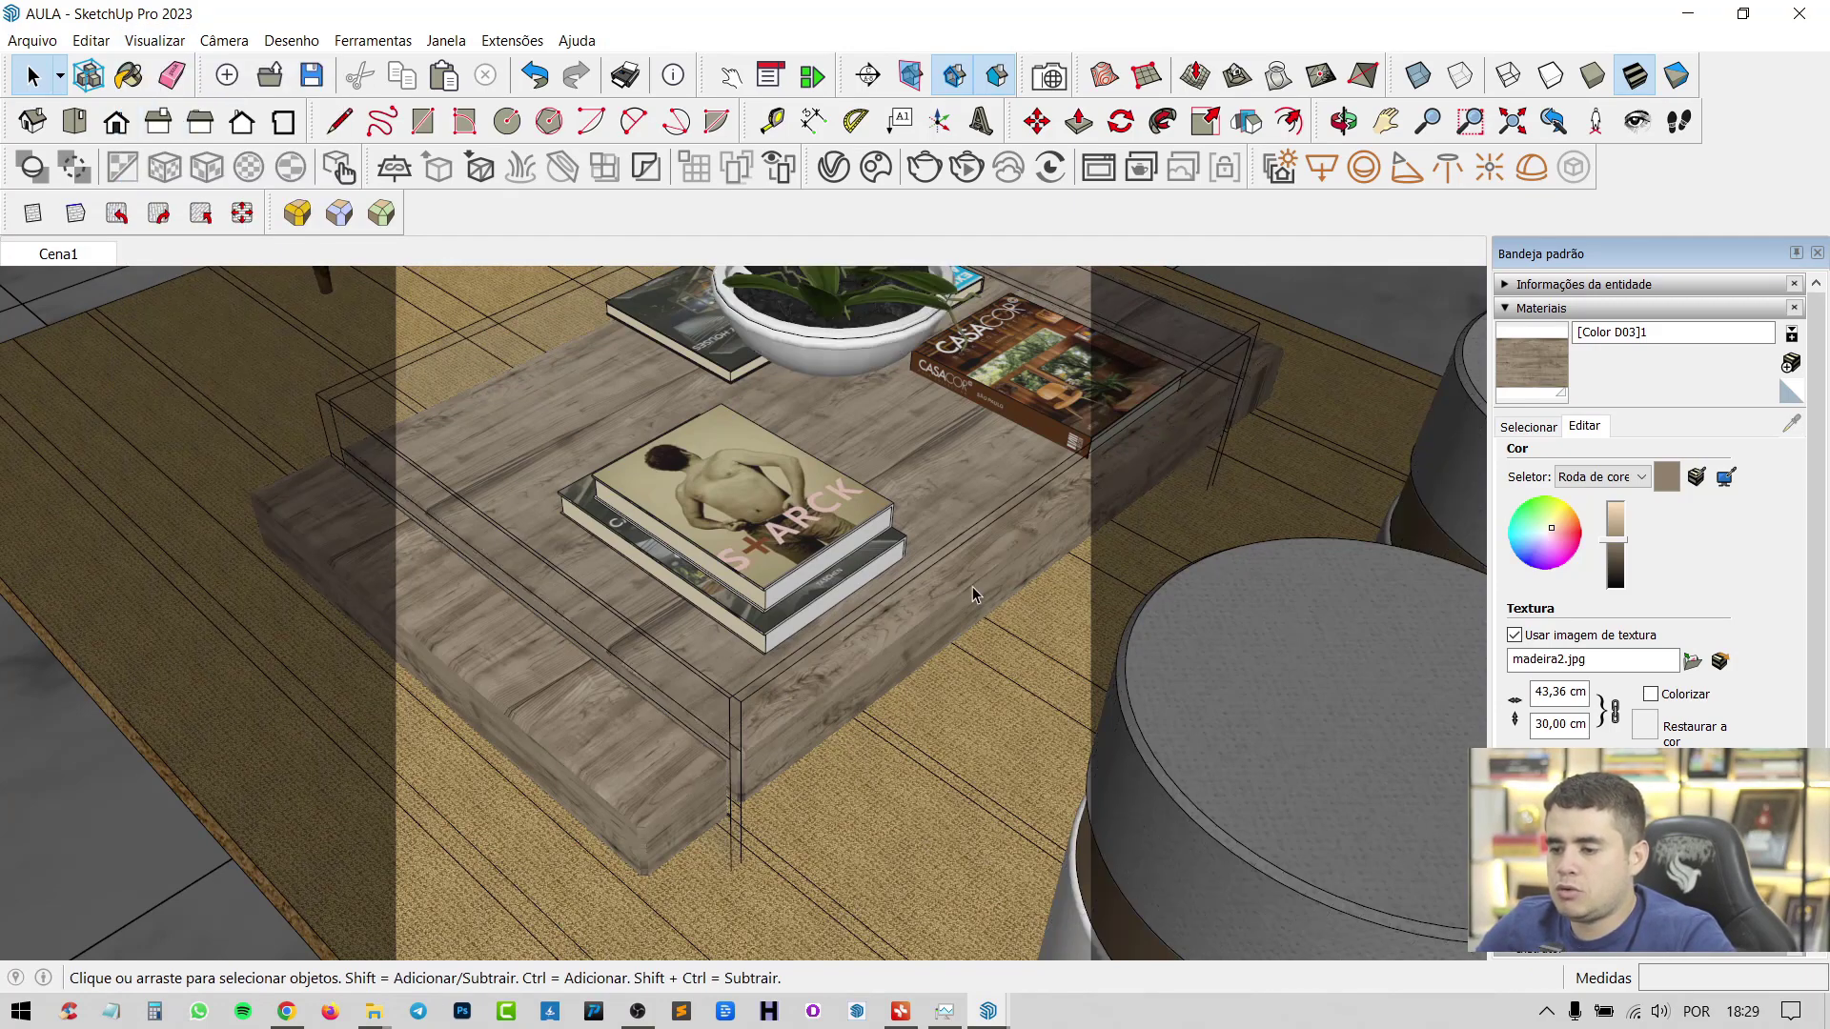
# Open the group of the end block beside the CASACOR book and turn on the display of hidden geometry
pyautogui.moveTo(974, 596); pyautogui.dragTo(857, 610, button='middle')
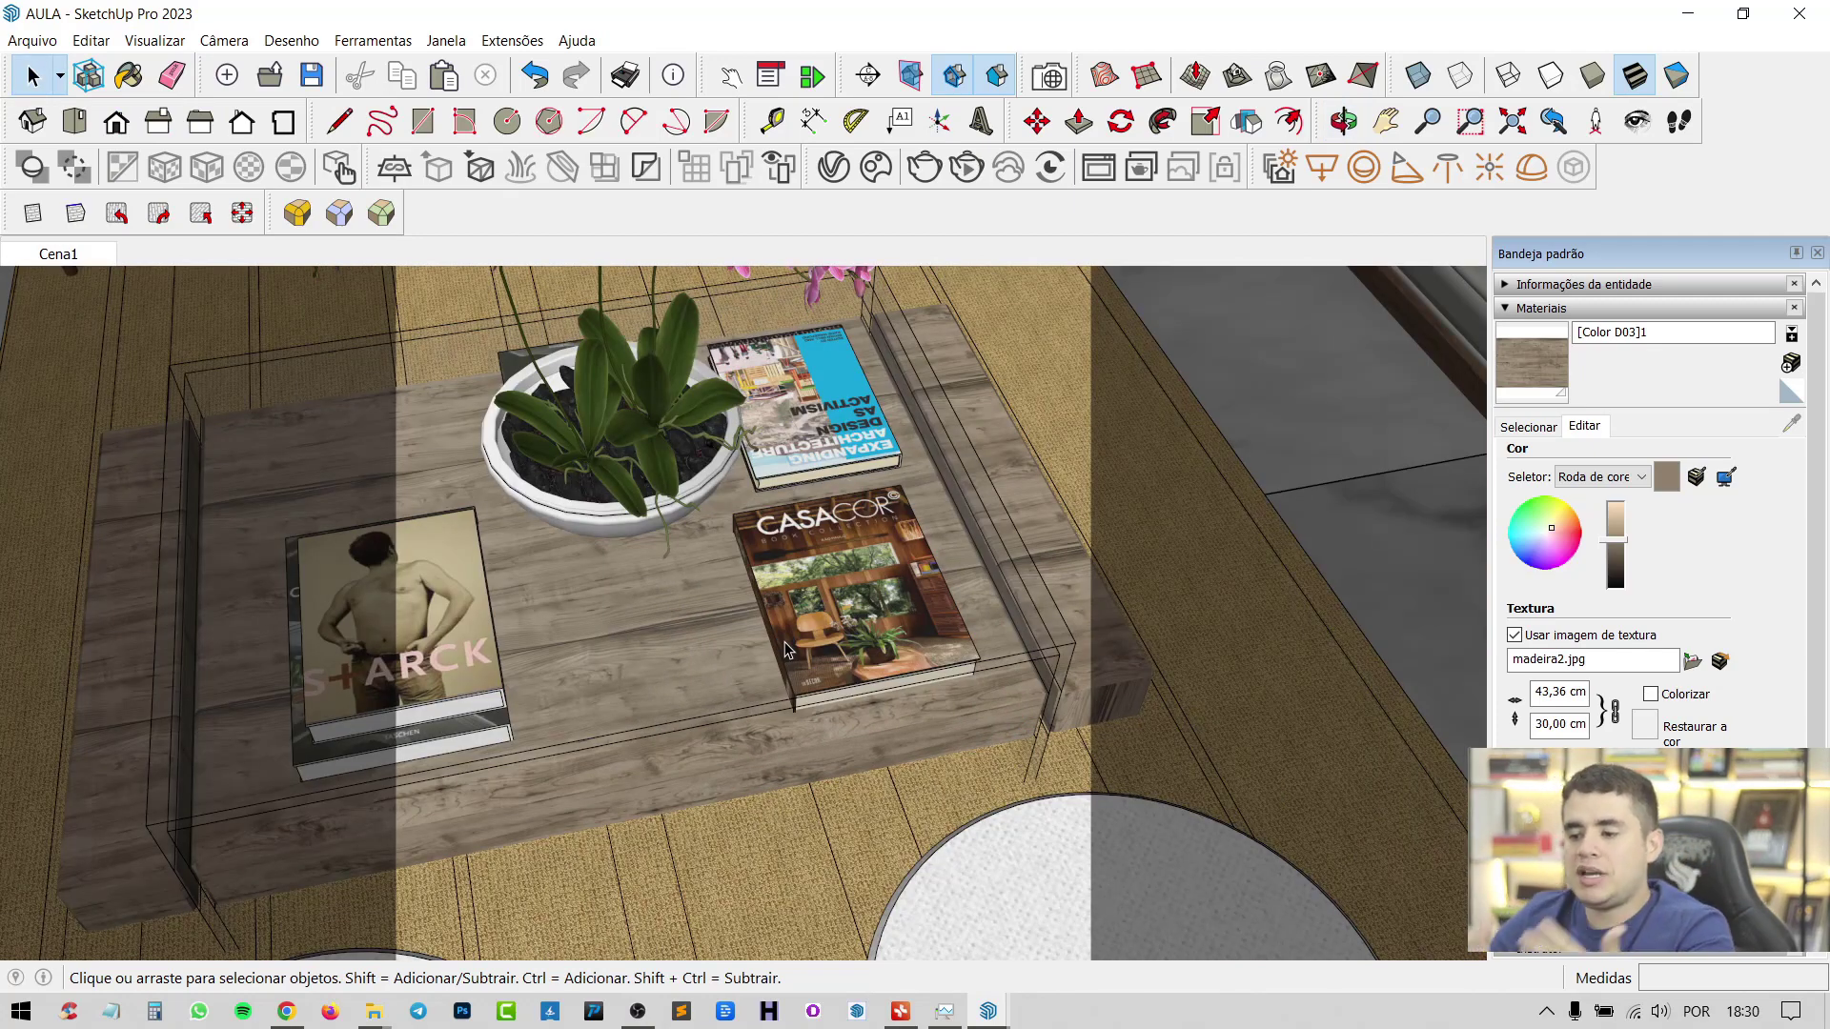
pyautogui.scroll(4, 1070, 722)
pyautogui.moveTo(1070, 722); pyautogui.dragTo(491, 554, button='middle')
pyautogui.moveTo(714, 625); pyautogui.dragTo(499, 564, button='middle')
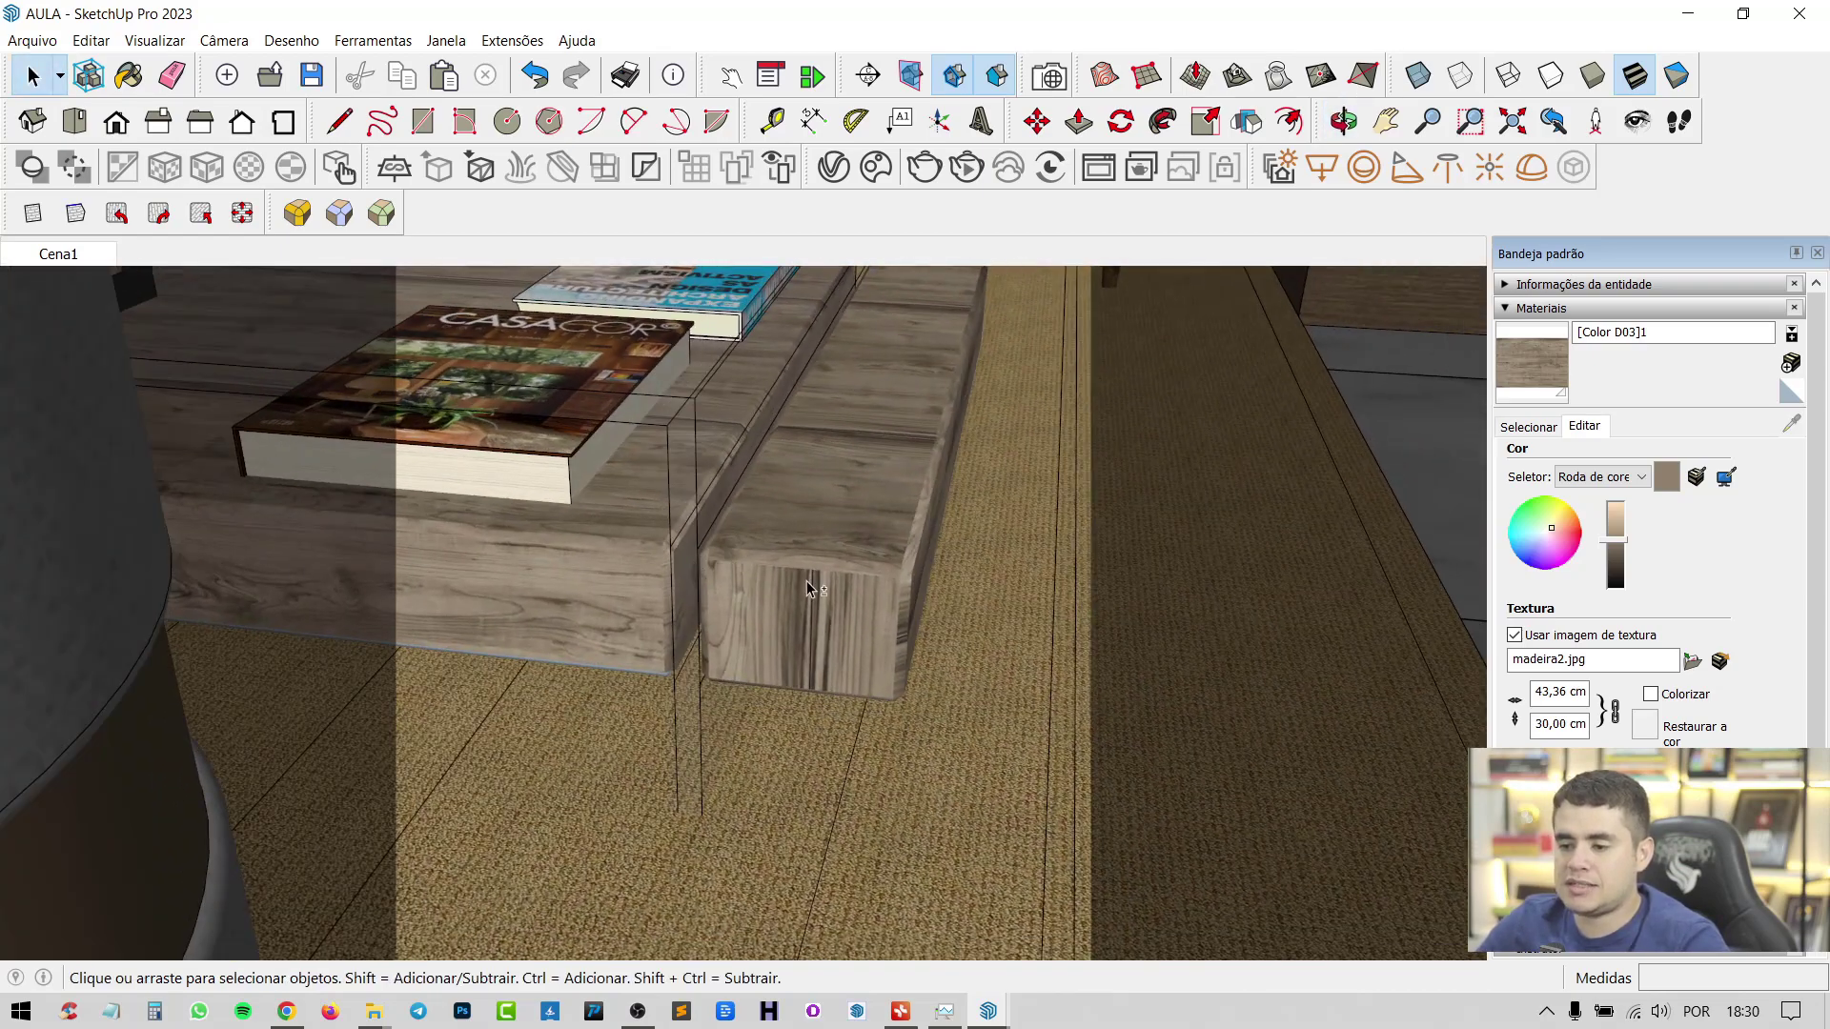
pyautogui.moveTo(808, 589)
pyautogui.mouseDown(button='middle')
pyautogui.moveTo(839, 600)
pyautogui.moveTo(794, 587)
pyautogui.mouseUp(button='middle')
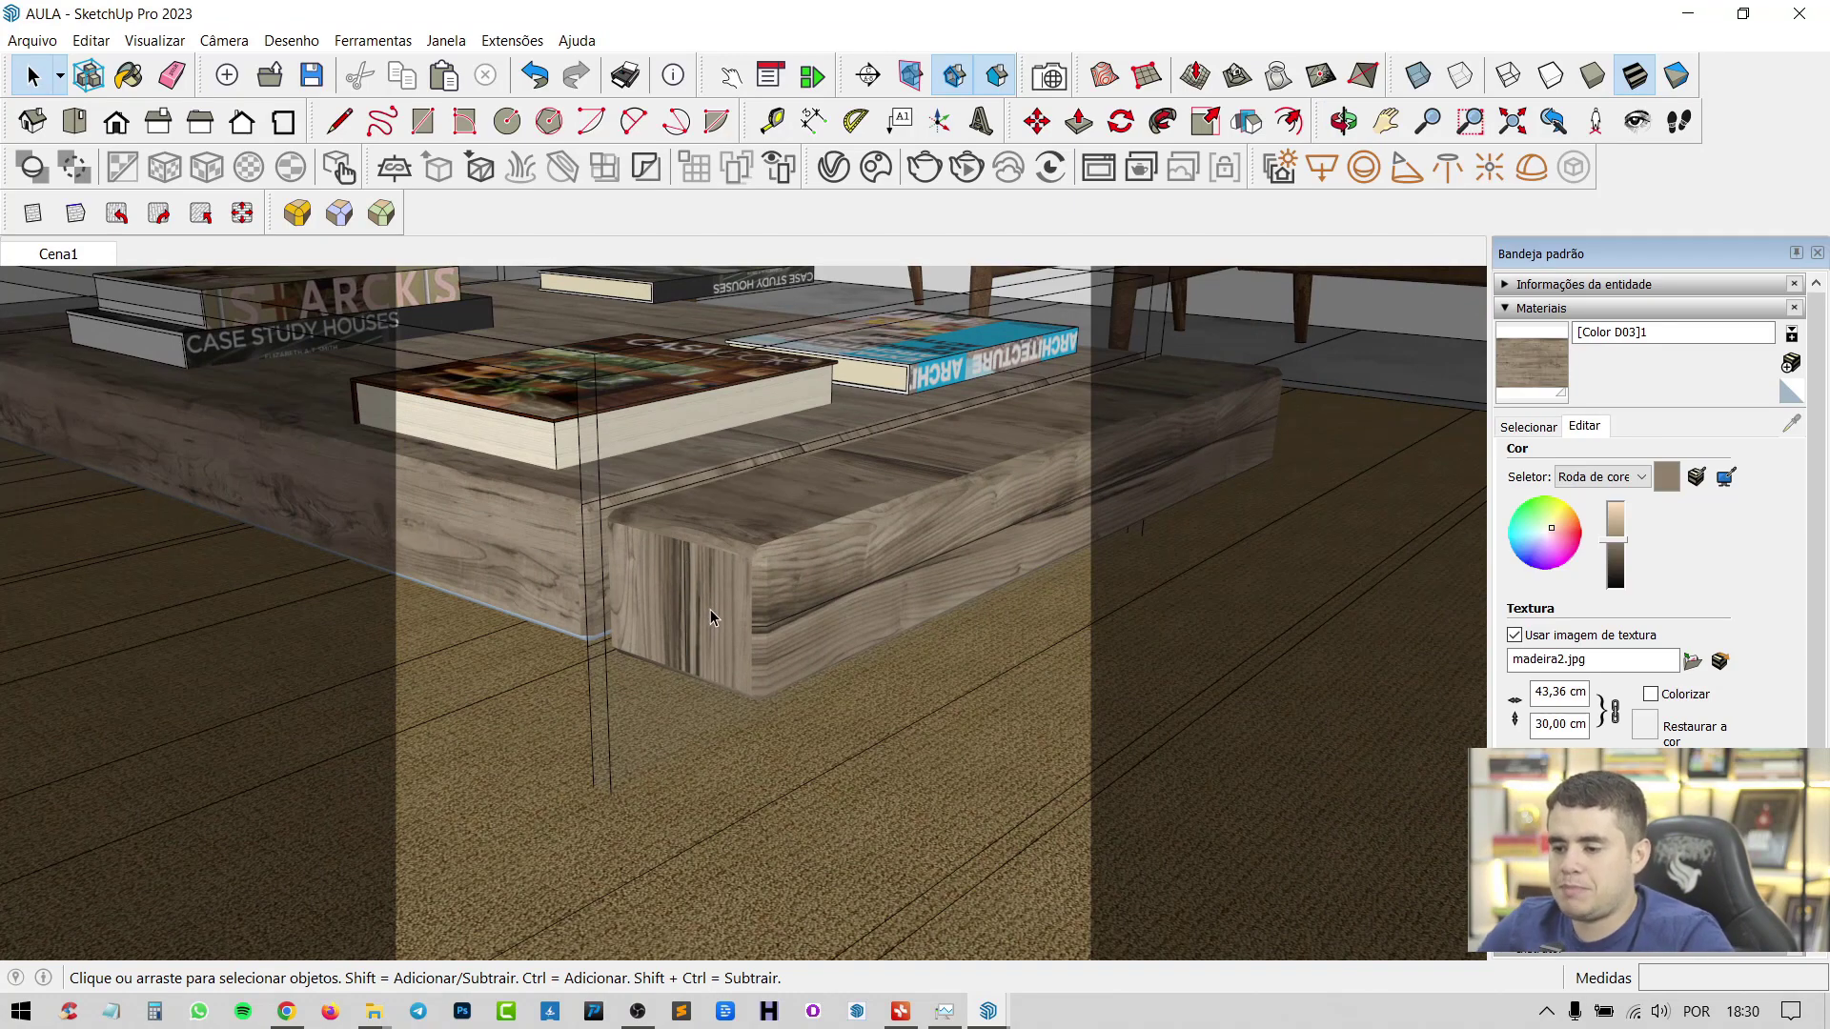
pyautogui.moveTo(711, 609); pyautogui.dragTo(806, 576, button='middle')
pyautogui.click(826, 547)
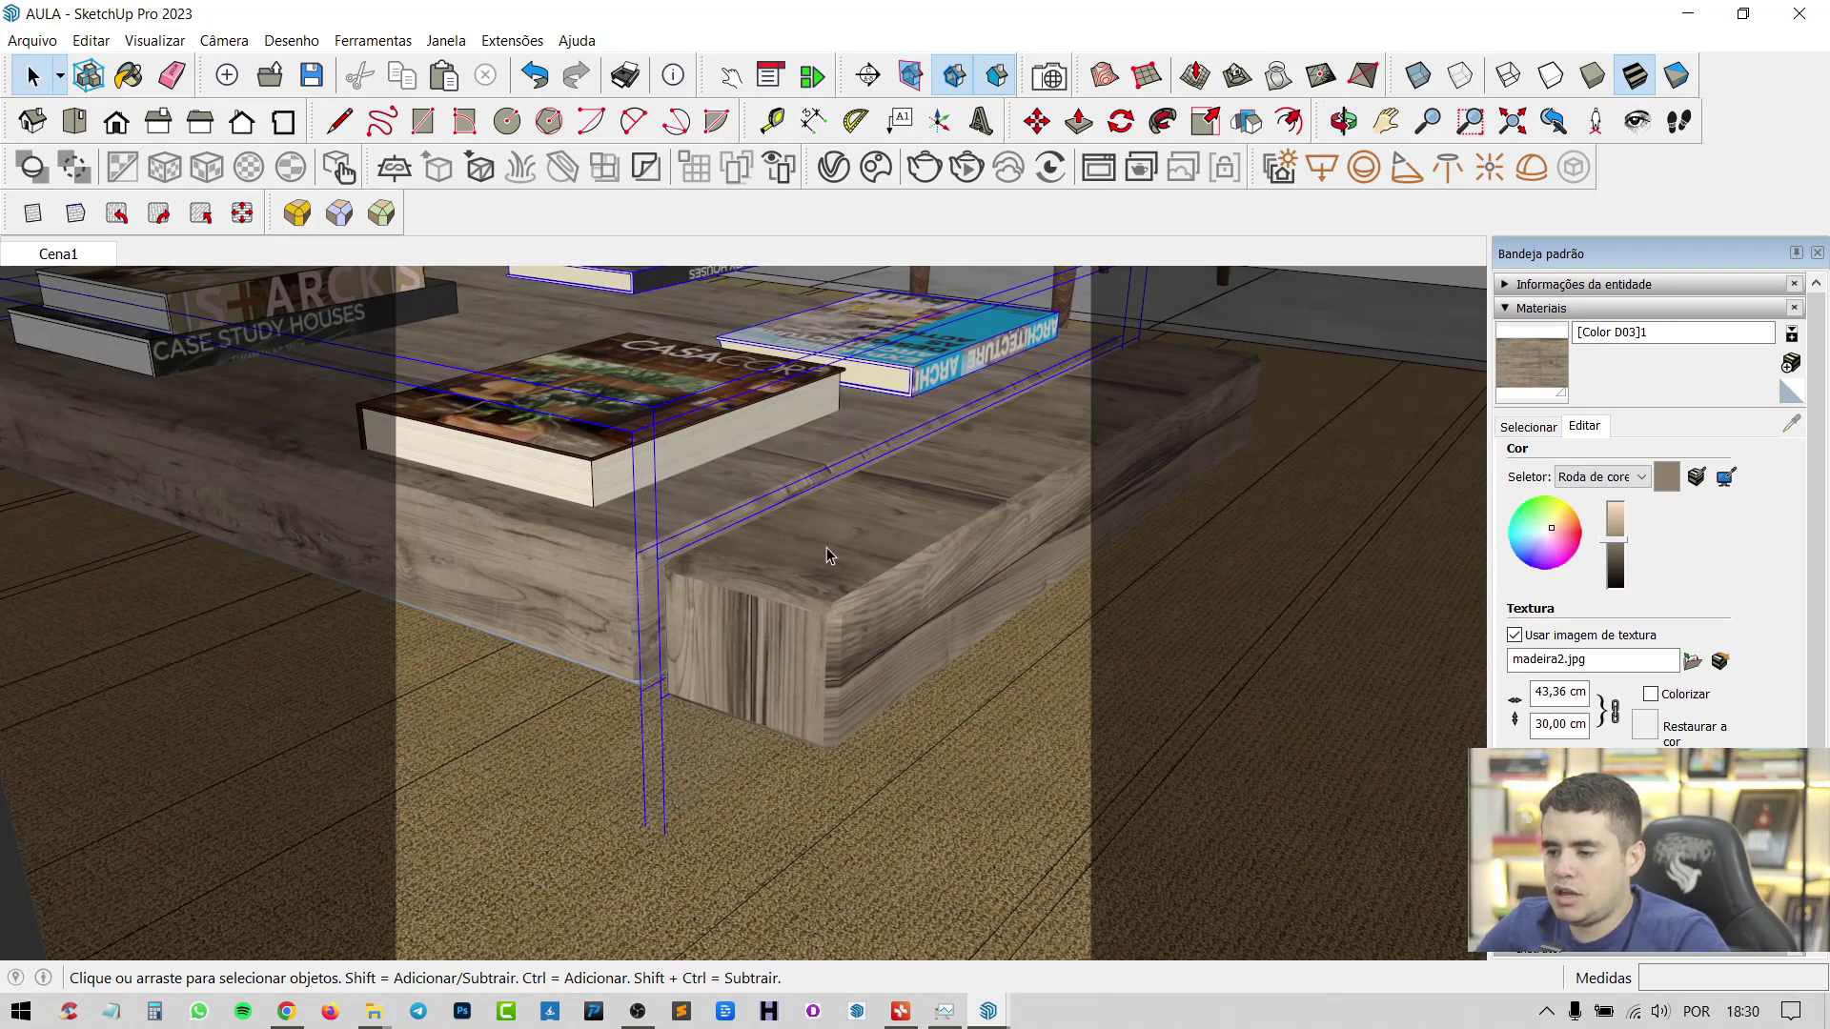
pyautogui.doubleClick(826, 547)
pyautogui.click(827, 548)
pyautogui.scroll(2, 827, 548)
pyautogui.doubleClick(855, 549)
pyautogui.click(855, 548)
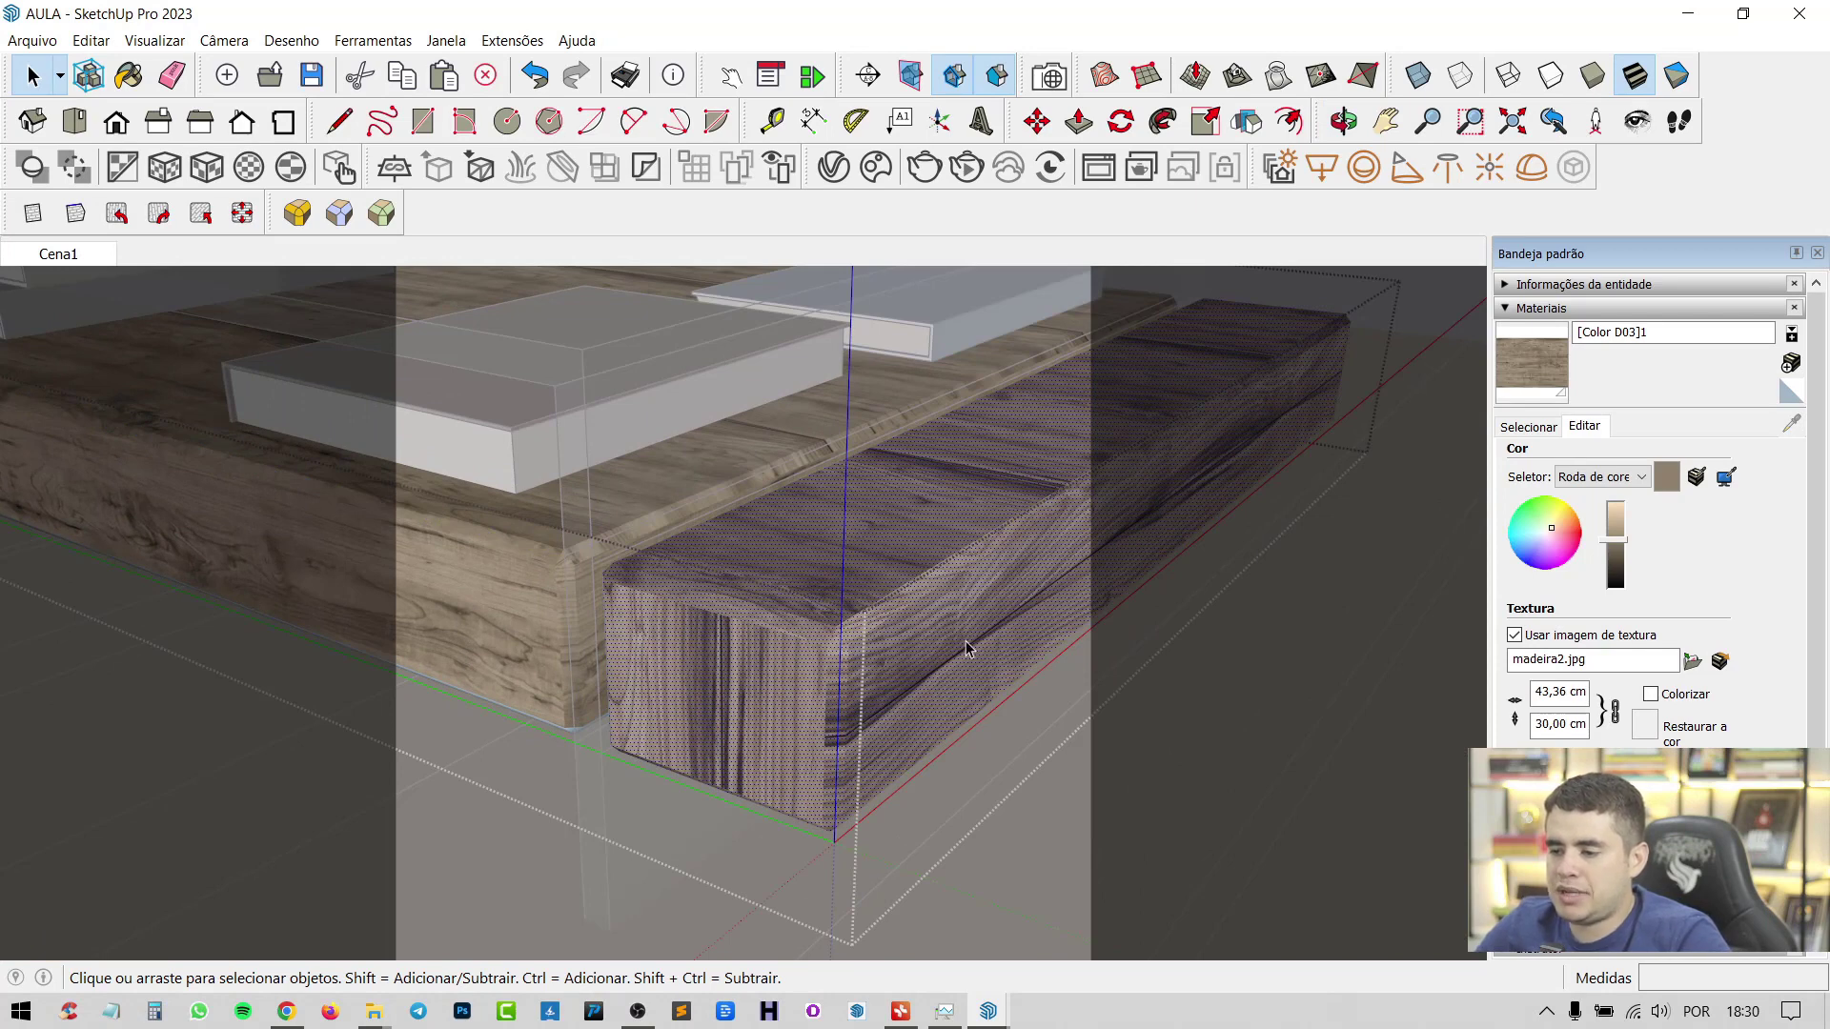
pyautogui.click(164, 44)
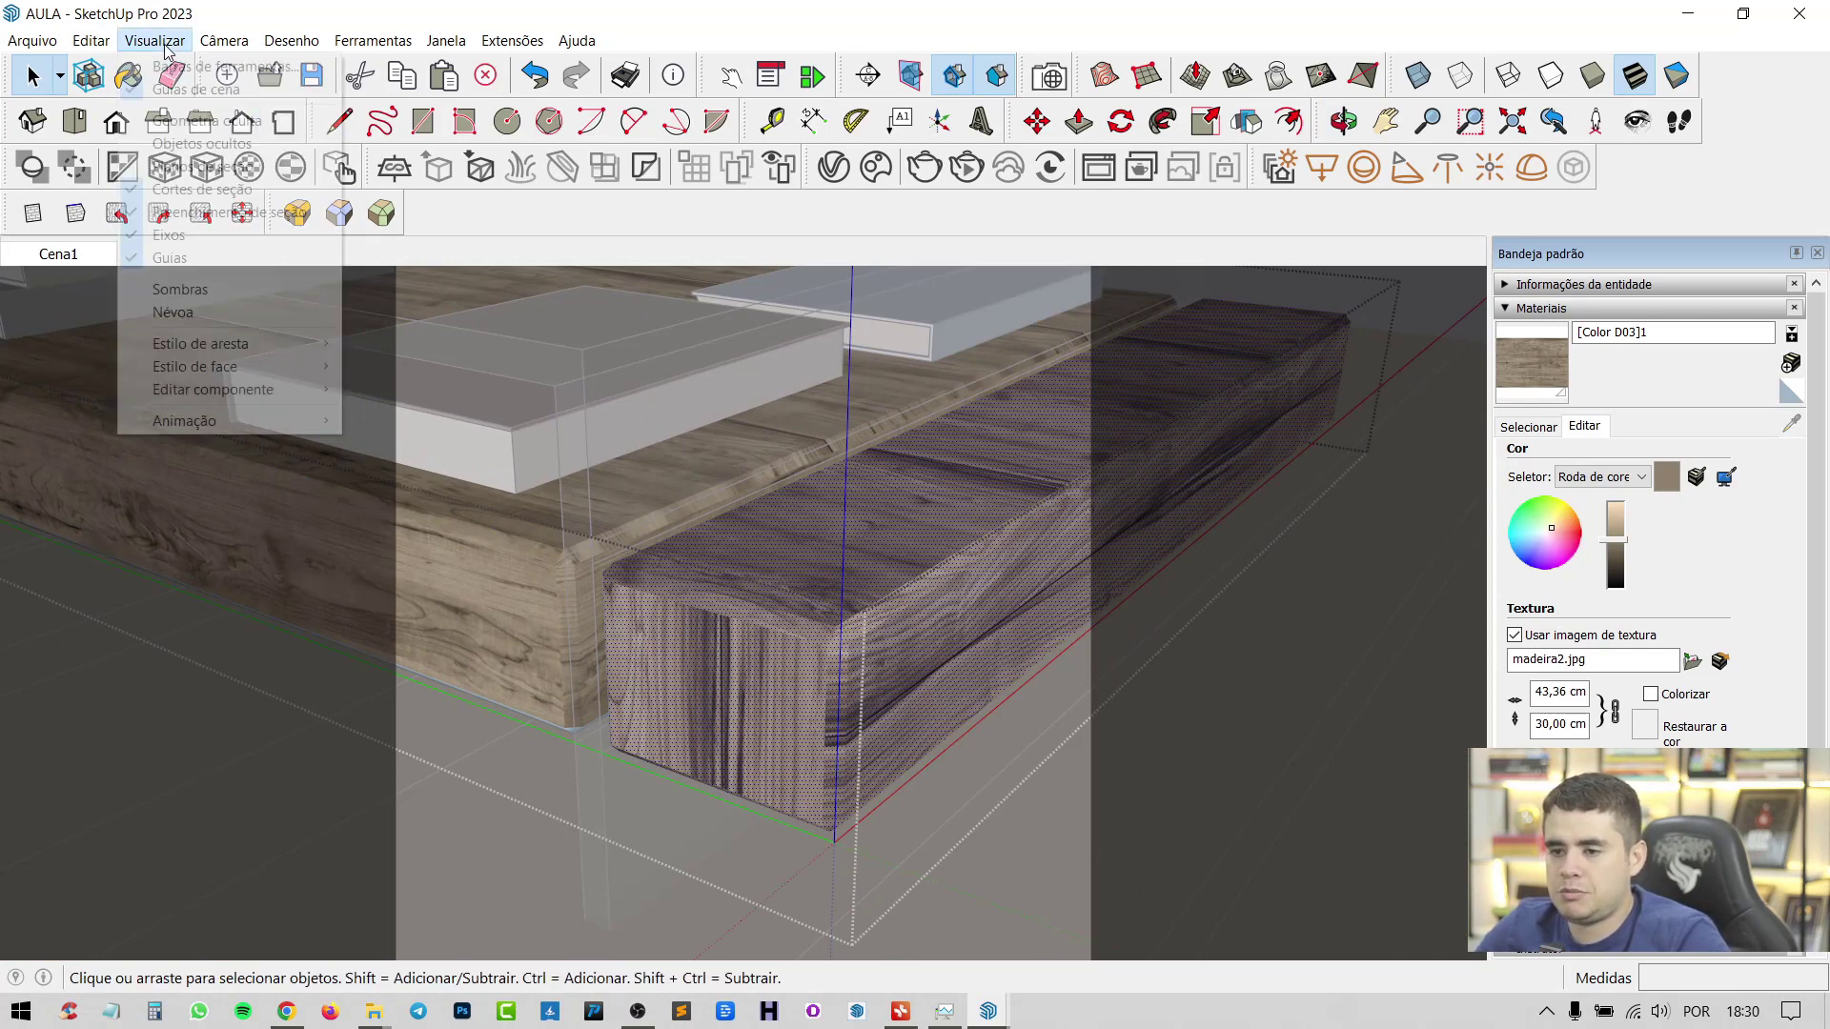
pyautogui.click(195, 121)
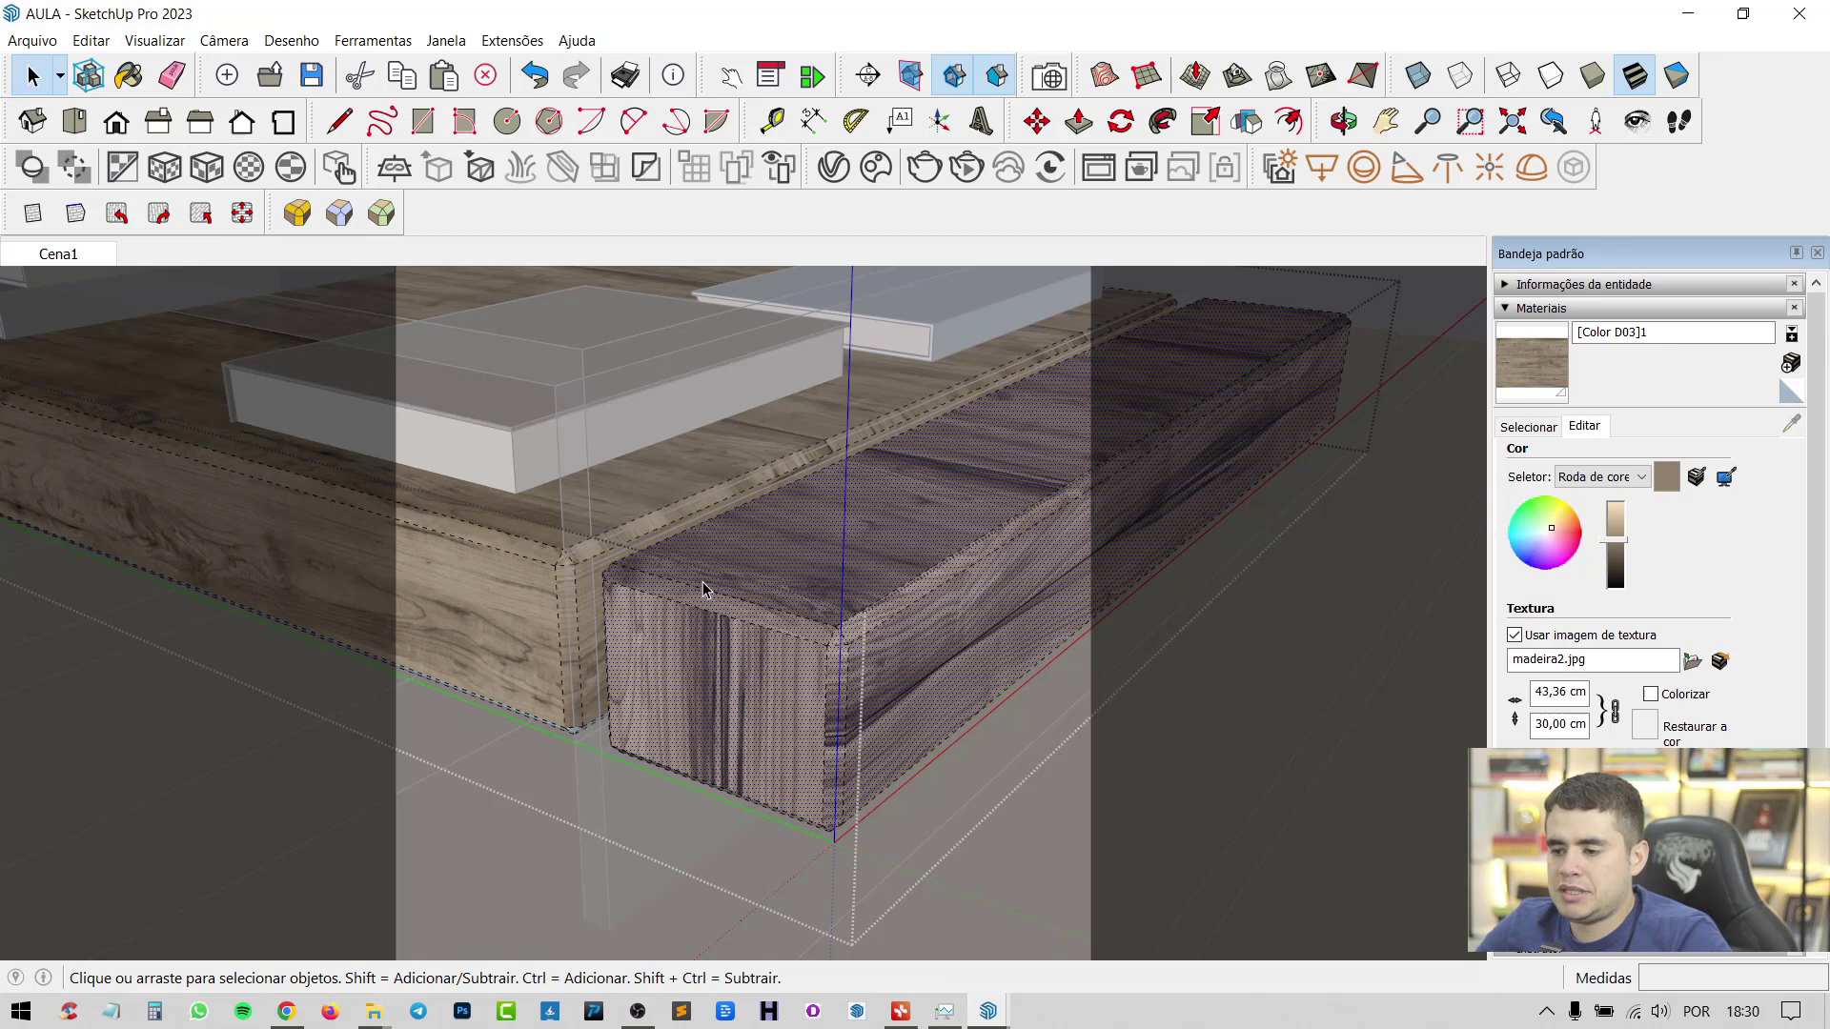
# Rotate the wood texture on that block's small end face by 90 degrees using texture positioning, and close the group
pyautogui.click(684, 655)
pyautogui.rightClick(684, 655)
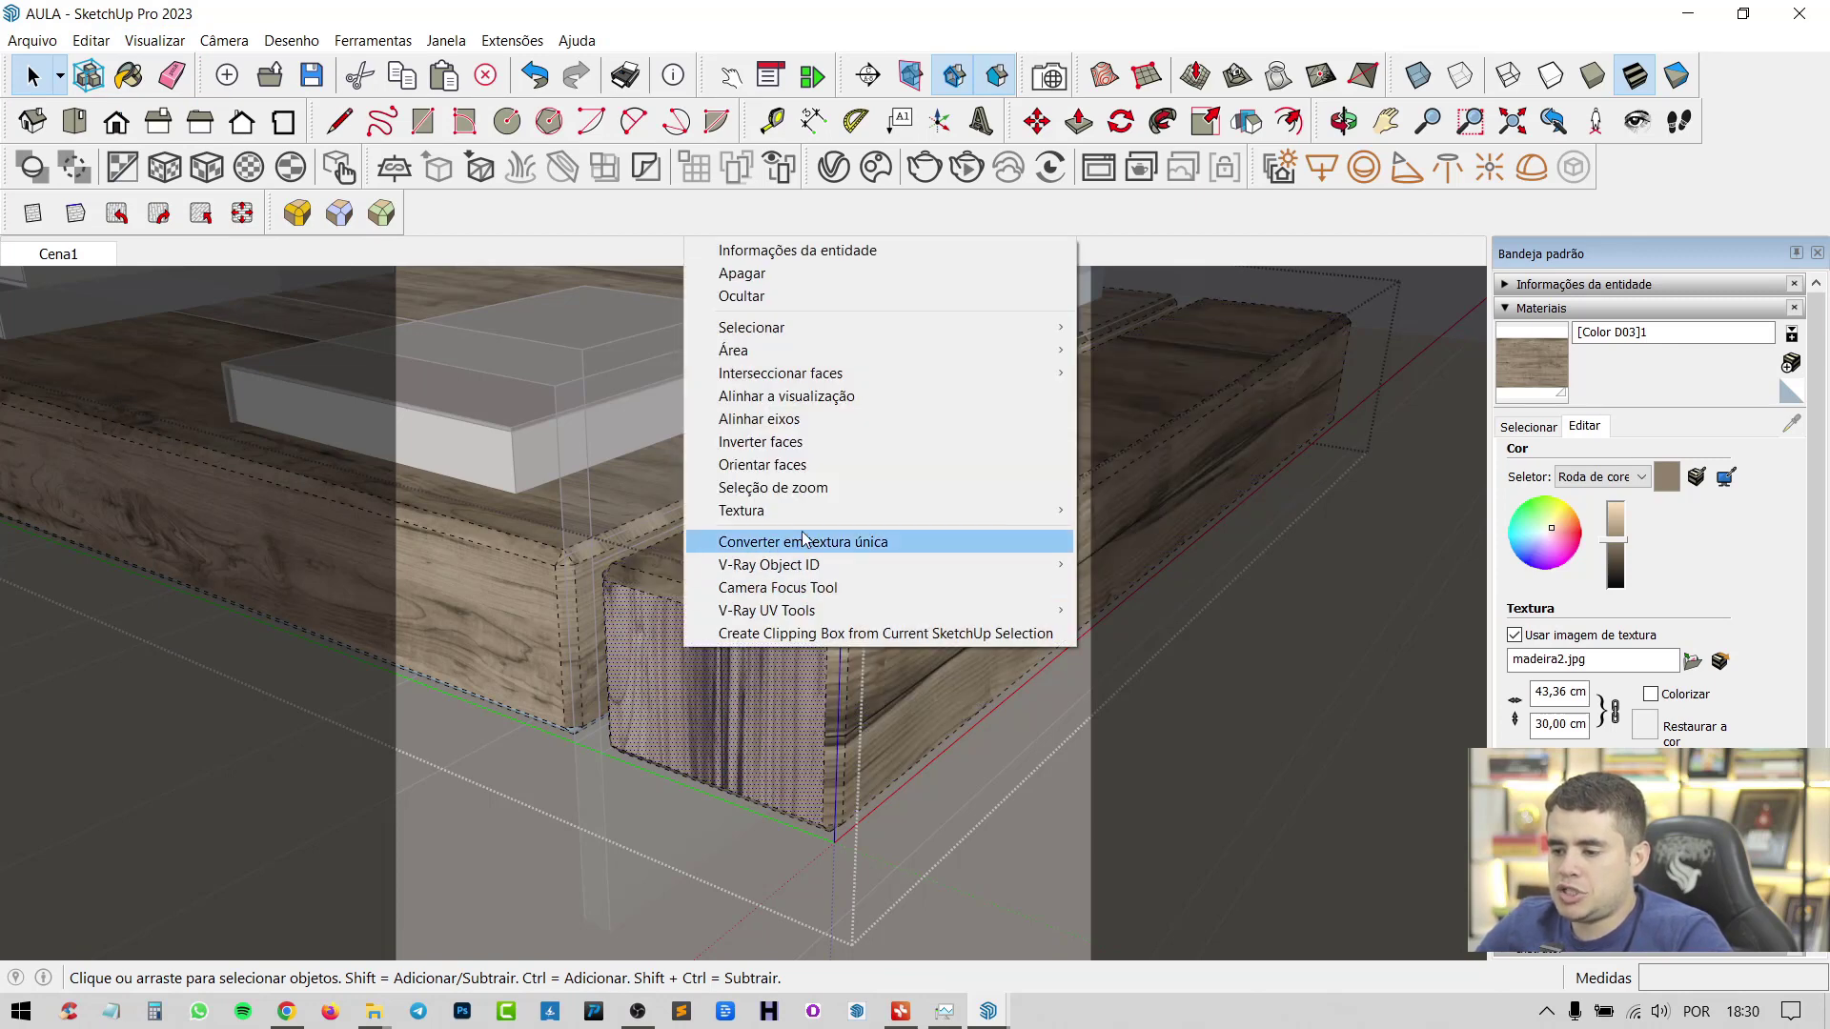
pyautogui.moveTo(858, 512)
pyautogui.click(1125, 512)
pyautogui.rightClick(739, 661)
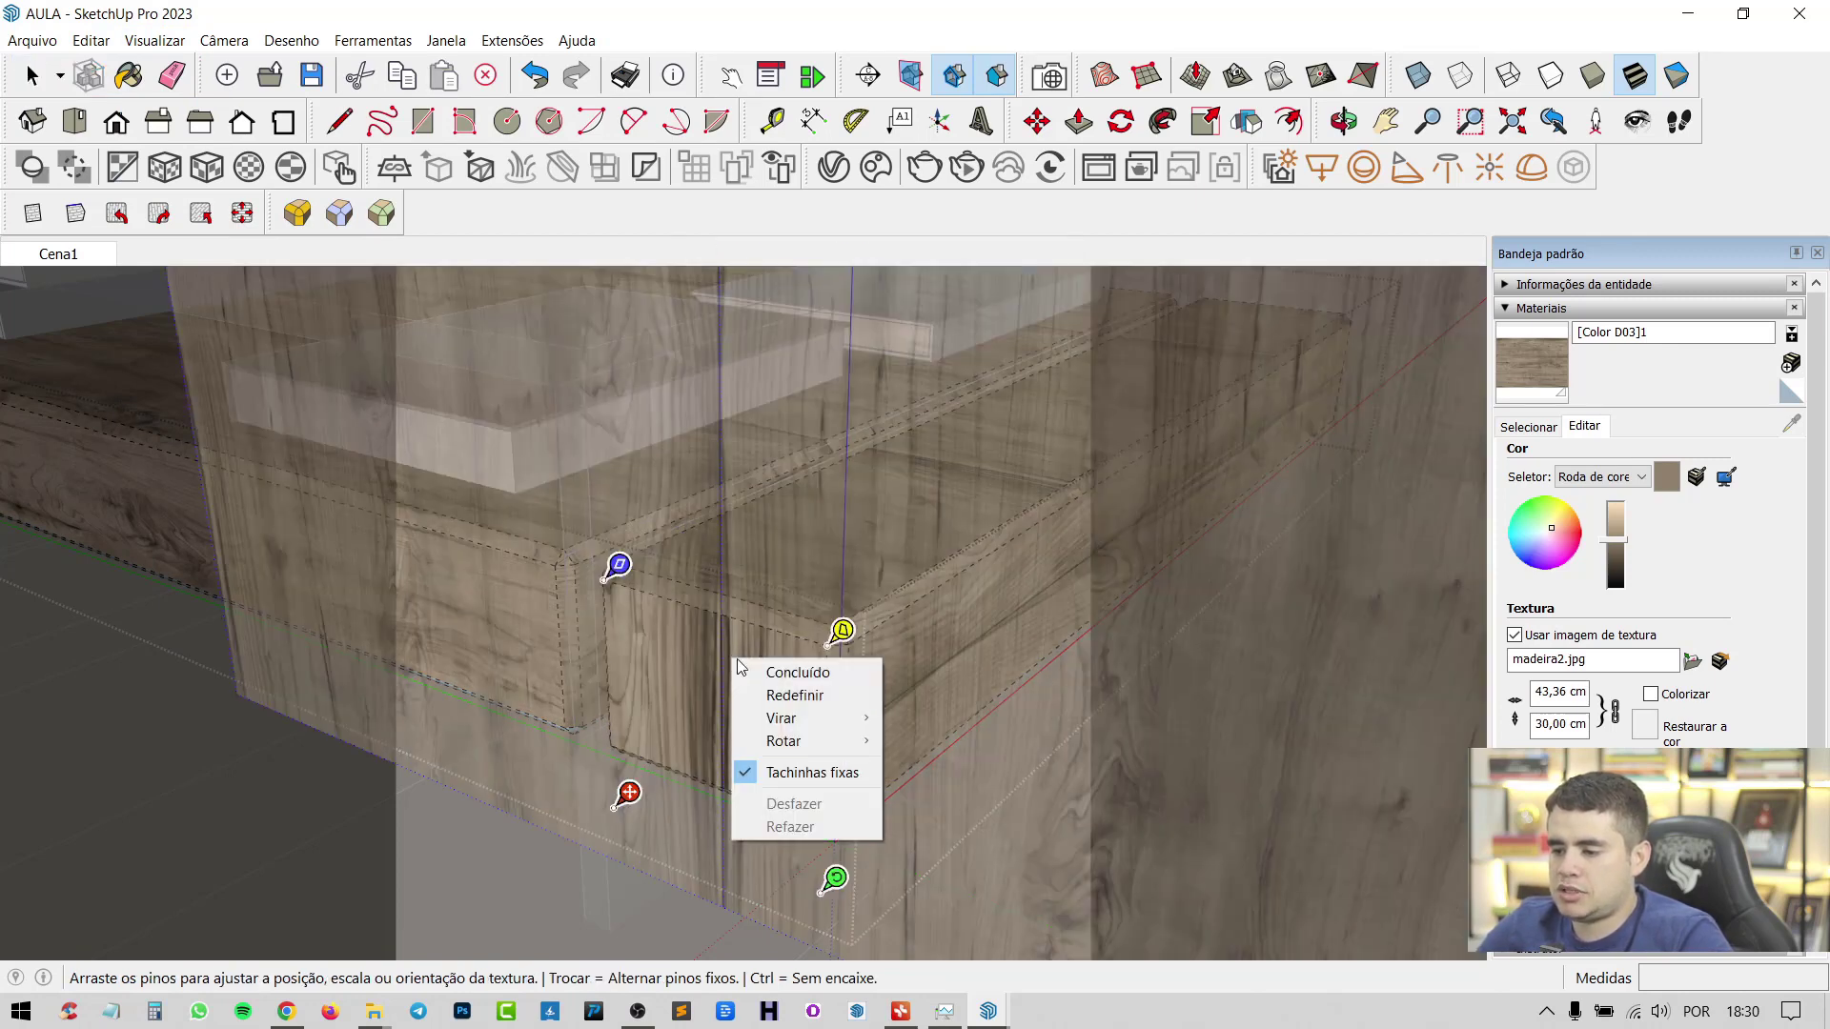
pyautogui.click(907, 737)
pyautogui.press('Return')
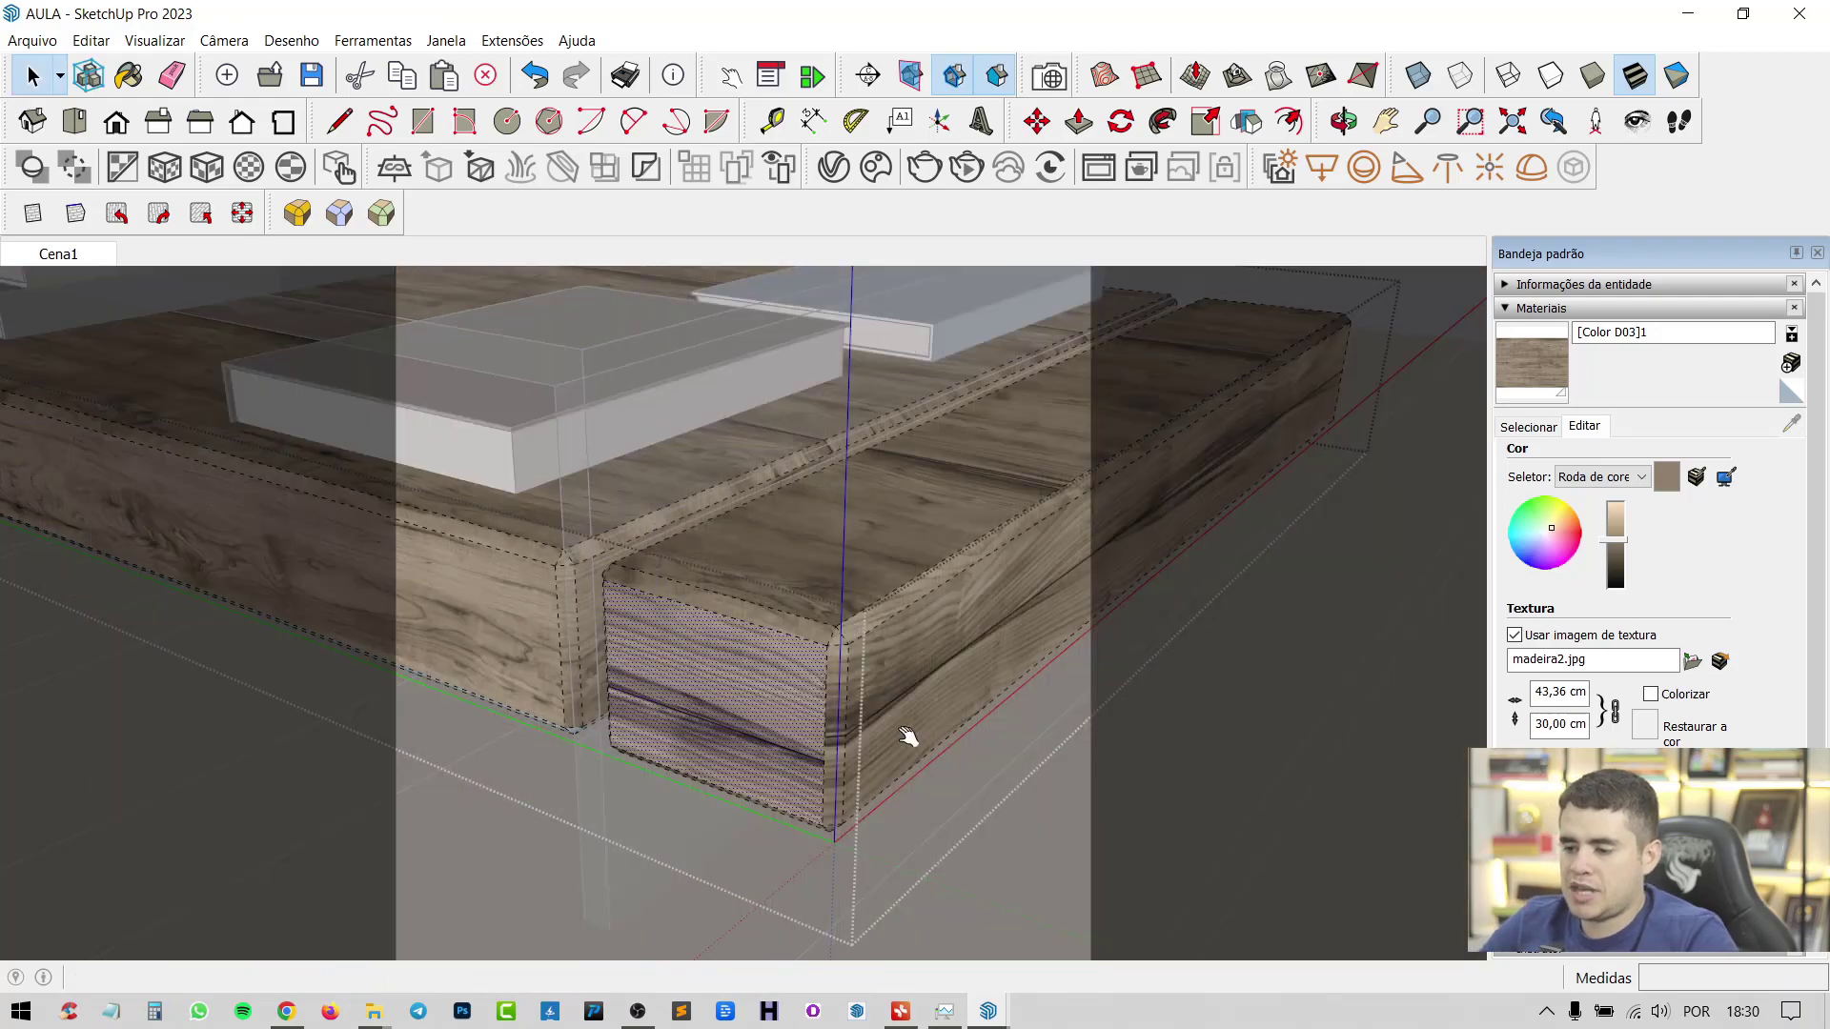
pyautogui.press('Escape')
pyautogui.press('Escape')
# Open the nested group of the end blocks from the table end nearest the stacked books
pyautogui.scroll(-2, 762, 688)
pyautogui.moveTo(722, 657); pyautogui.dragTo(1258, 777, button='middle')
pyautogui.moveTo(817, 719); pyautogui.dragTo(1230, 657, button='middle')
pyautogui.scroll(-3, 787, 610)
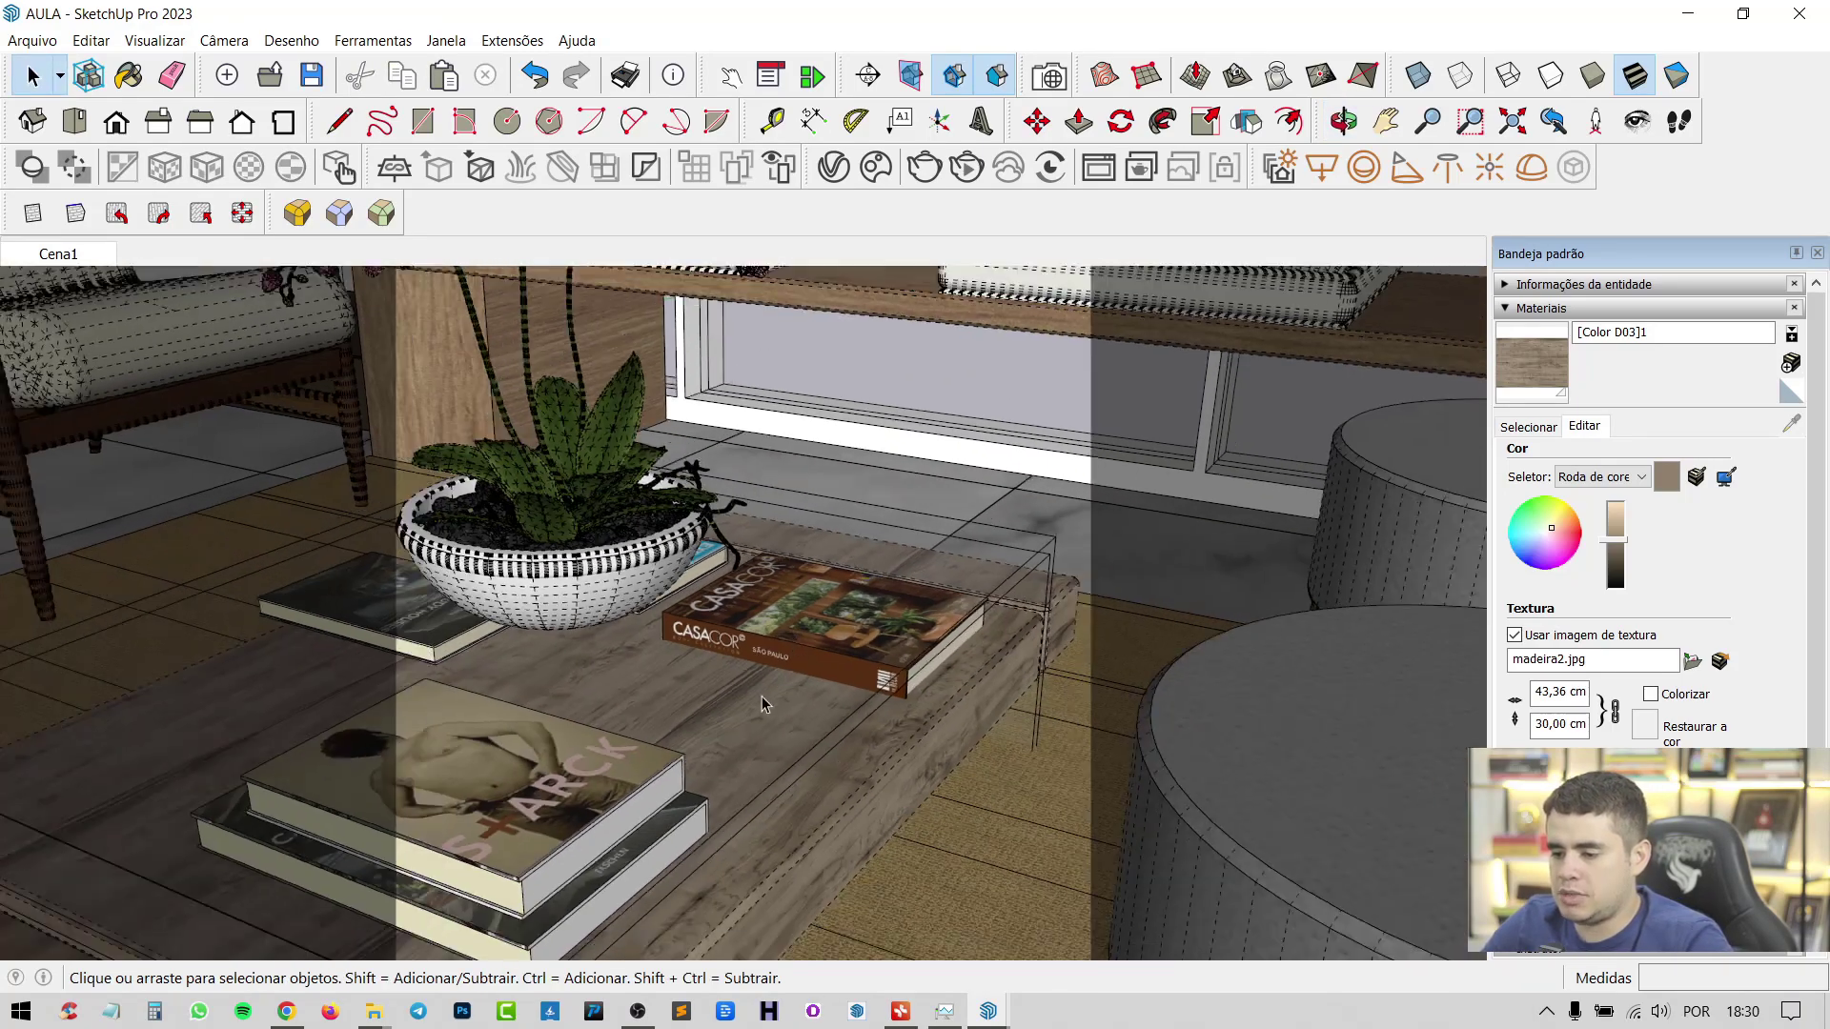
pyautogui.keyDown('shift'); pyautogui.moveTo(763, 696); pyautogui.dragTo(959, 431, button='middle'); pyautogui.keyUp('shift')
pyautogui.keyDown('shift'); pyautogui.moveTo(892, 617); pyautogui.dragTo(909, 621, button='middle'); pyautogui.keyUp('shift')
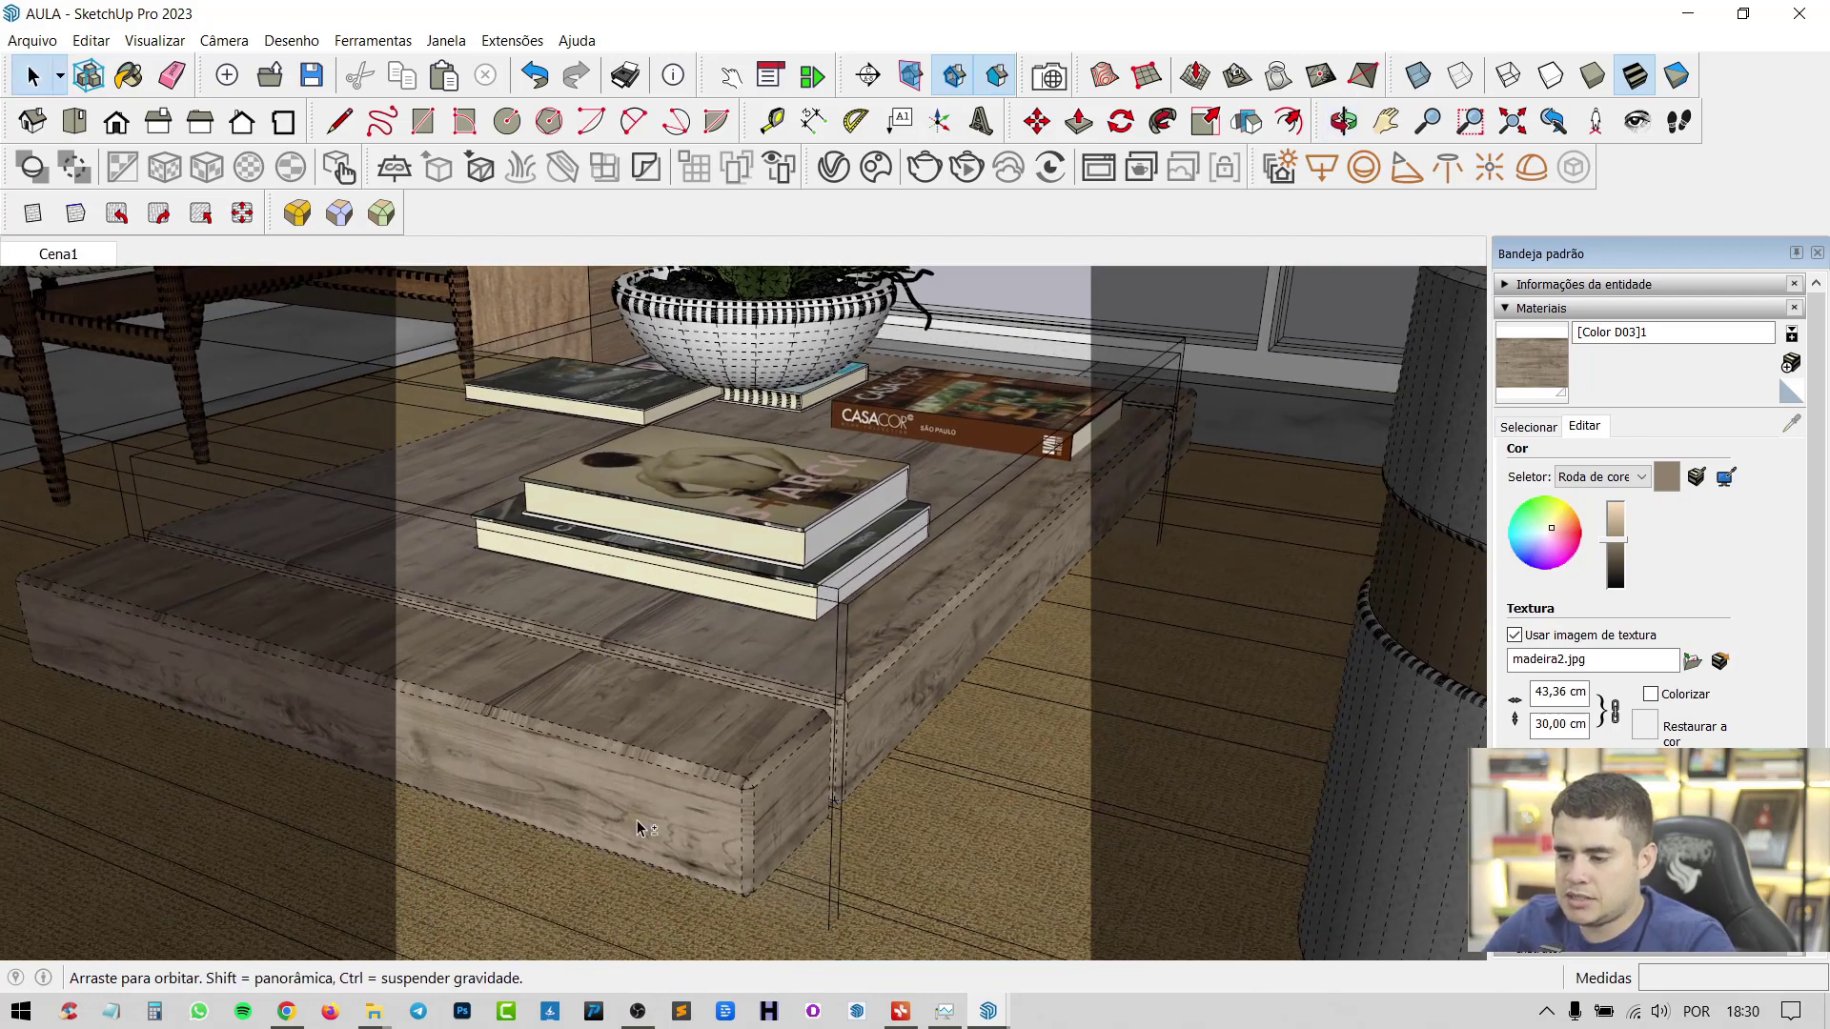
pyautogui.moveTo(648, 828); pyautogui.dragTo(673, 831, button='middle')
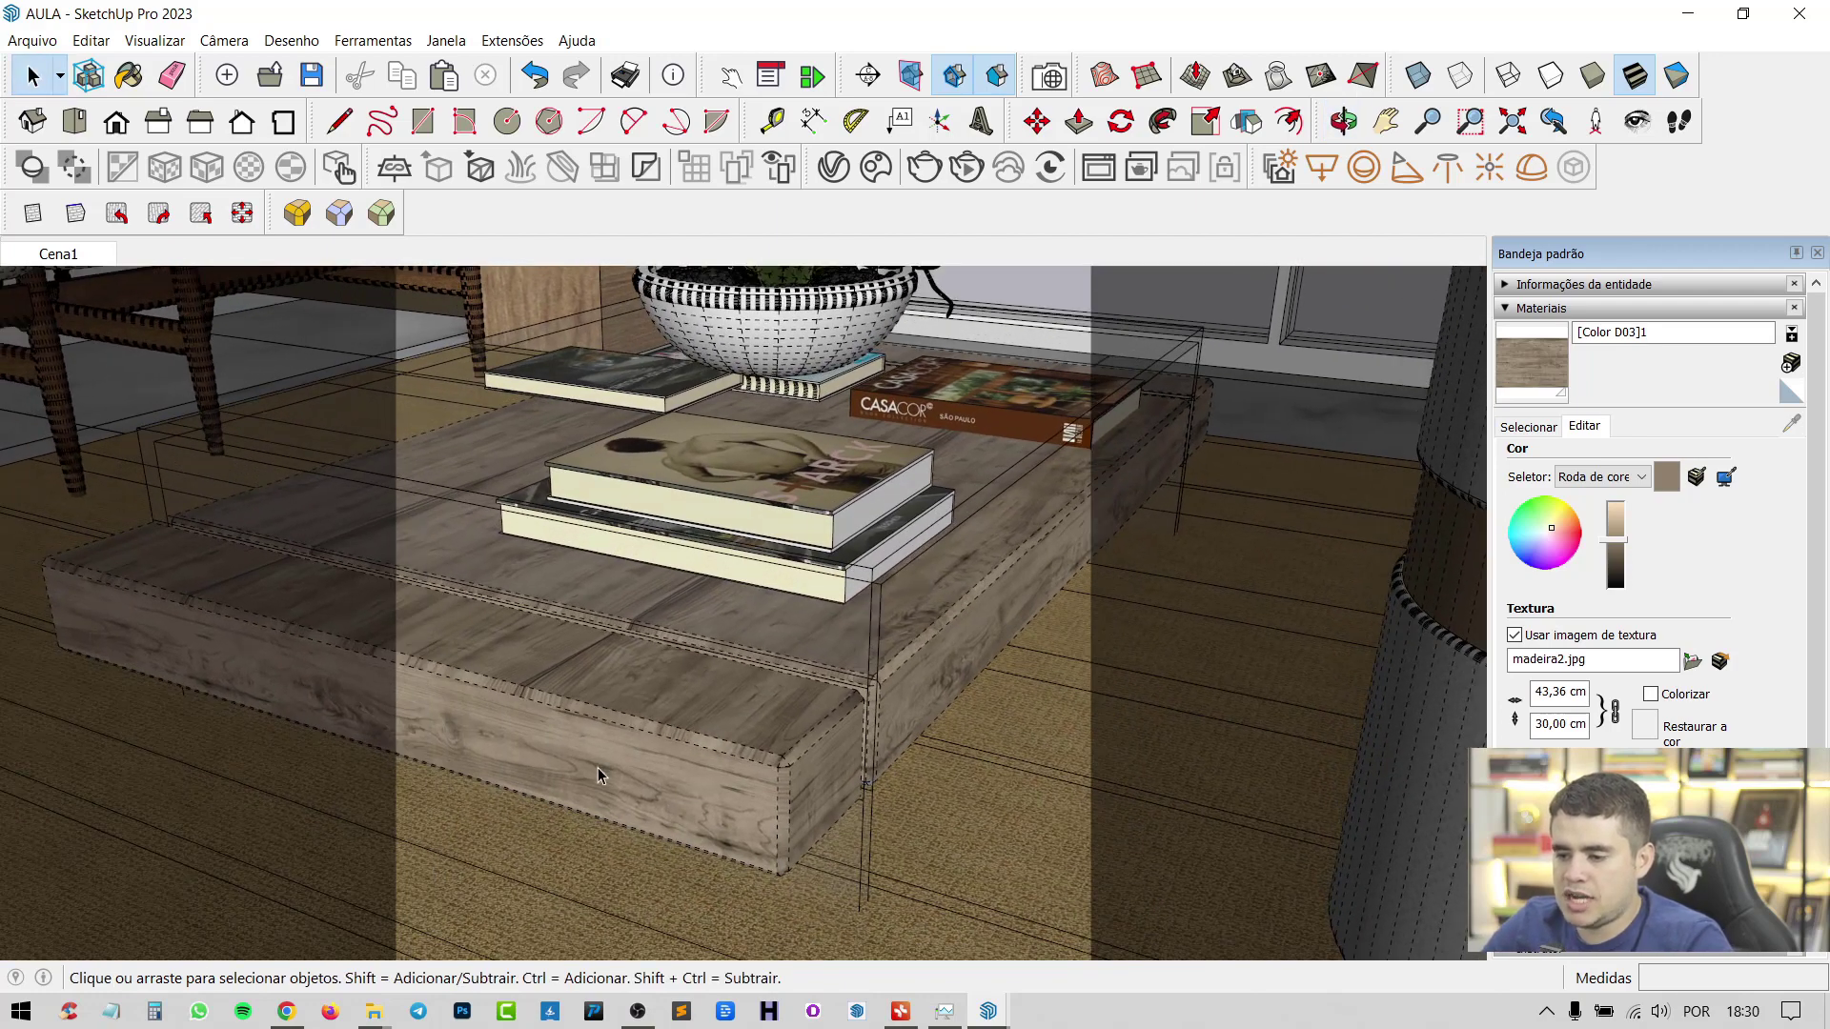
pyautogui.scroll(1, 634, 815)
pyautogui.click(758, 777)
pyautogui.scroll(1, 763, 770)
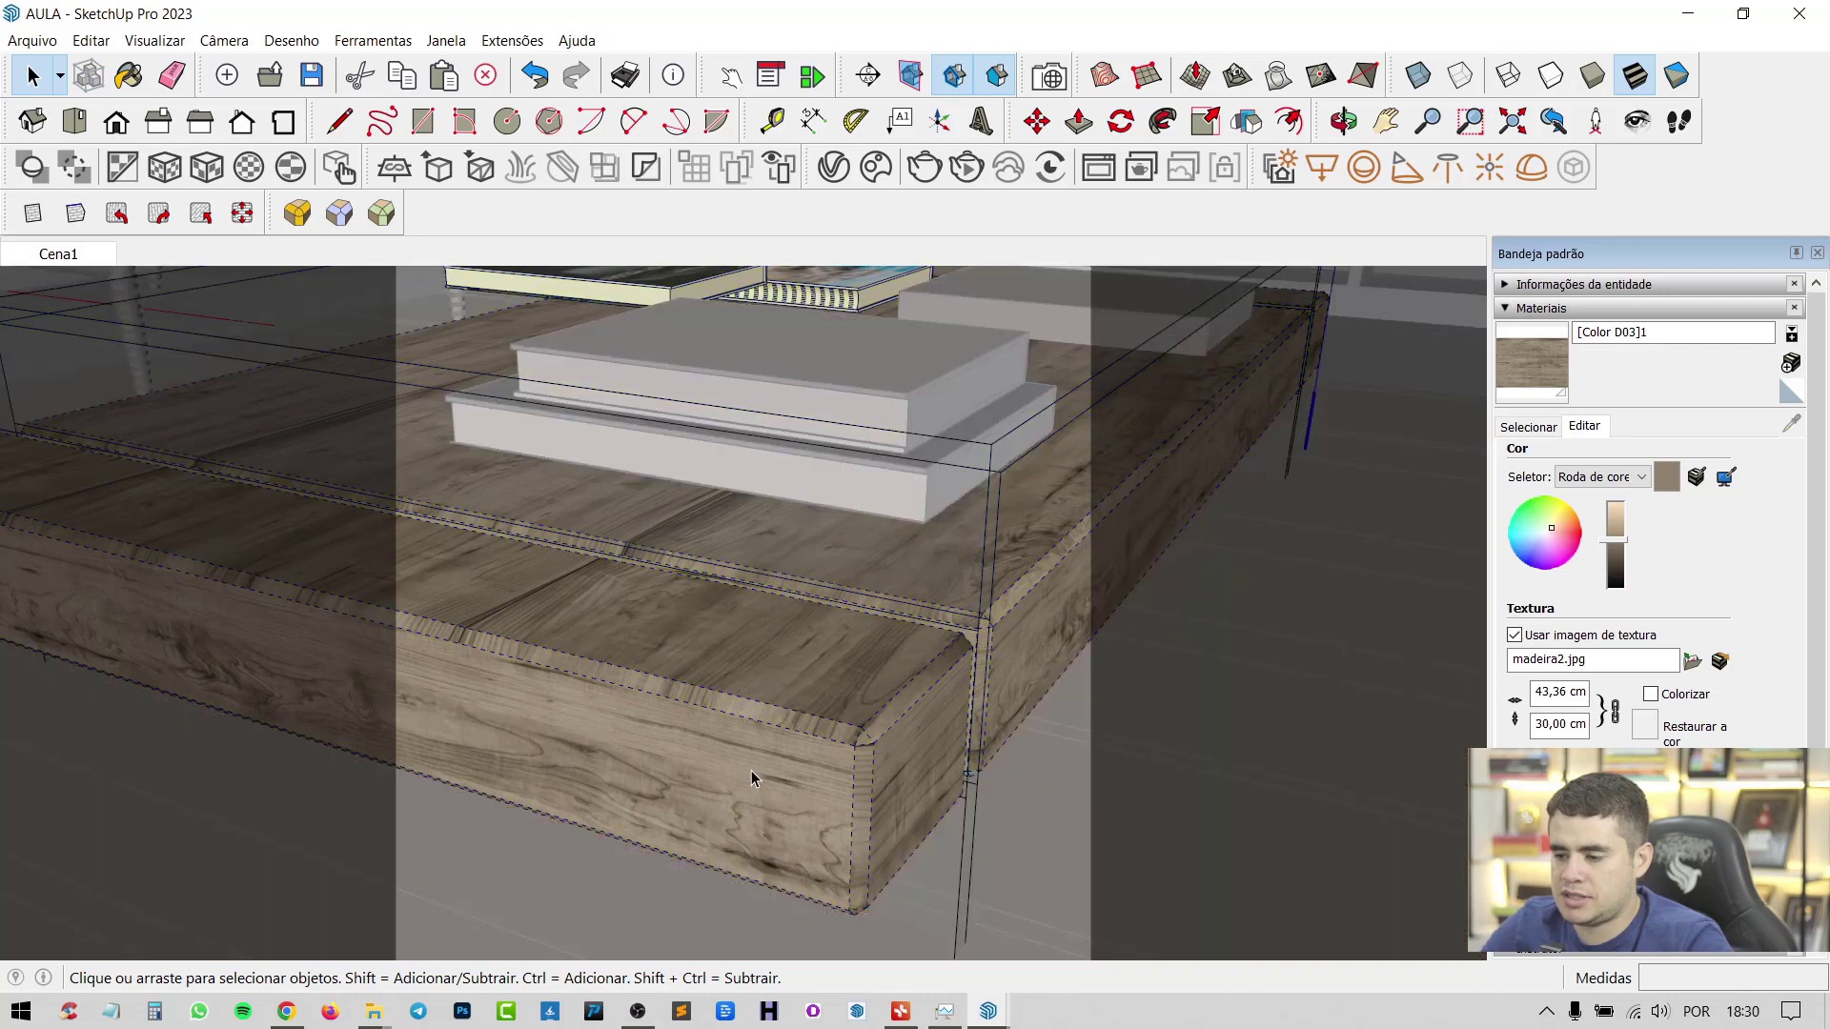
pyautogui.doubleClick(762, 770)
# Rotate the wood texture by 90 degrees on the long outer side face of the end block nearest the stacked books
pyautogui.click(763, 767)
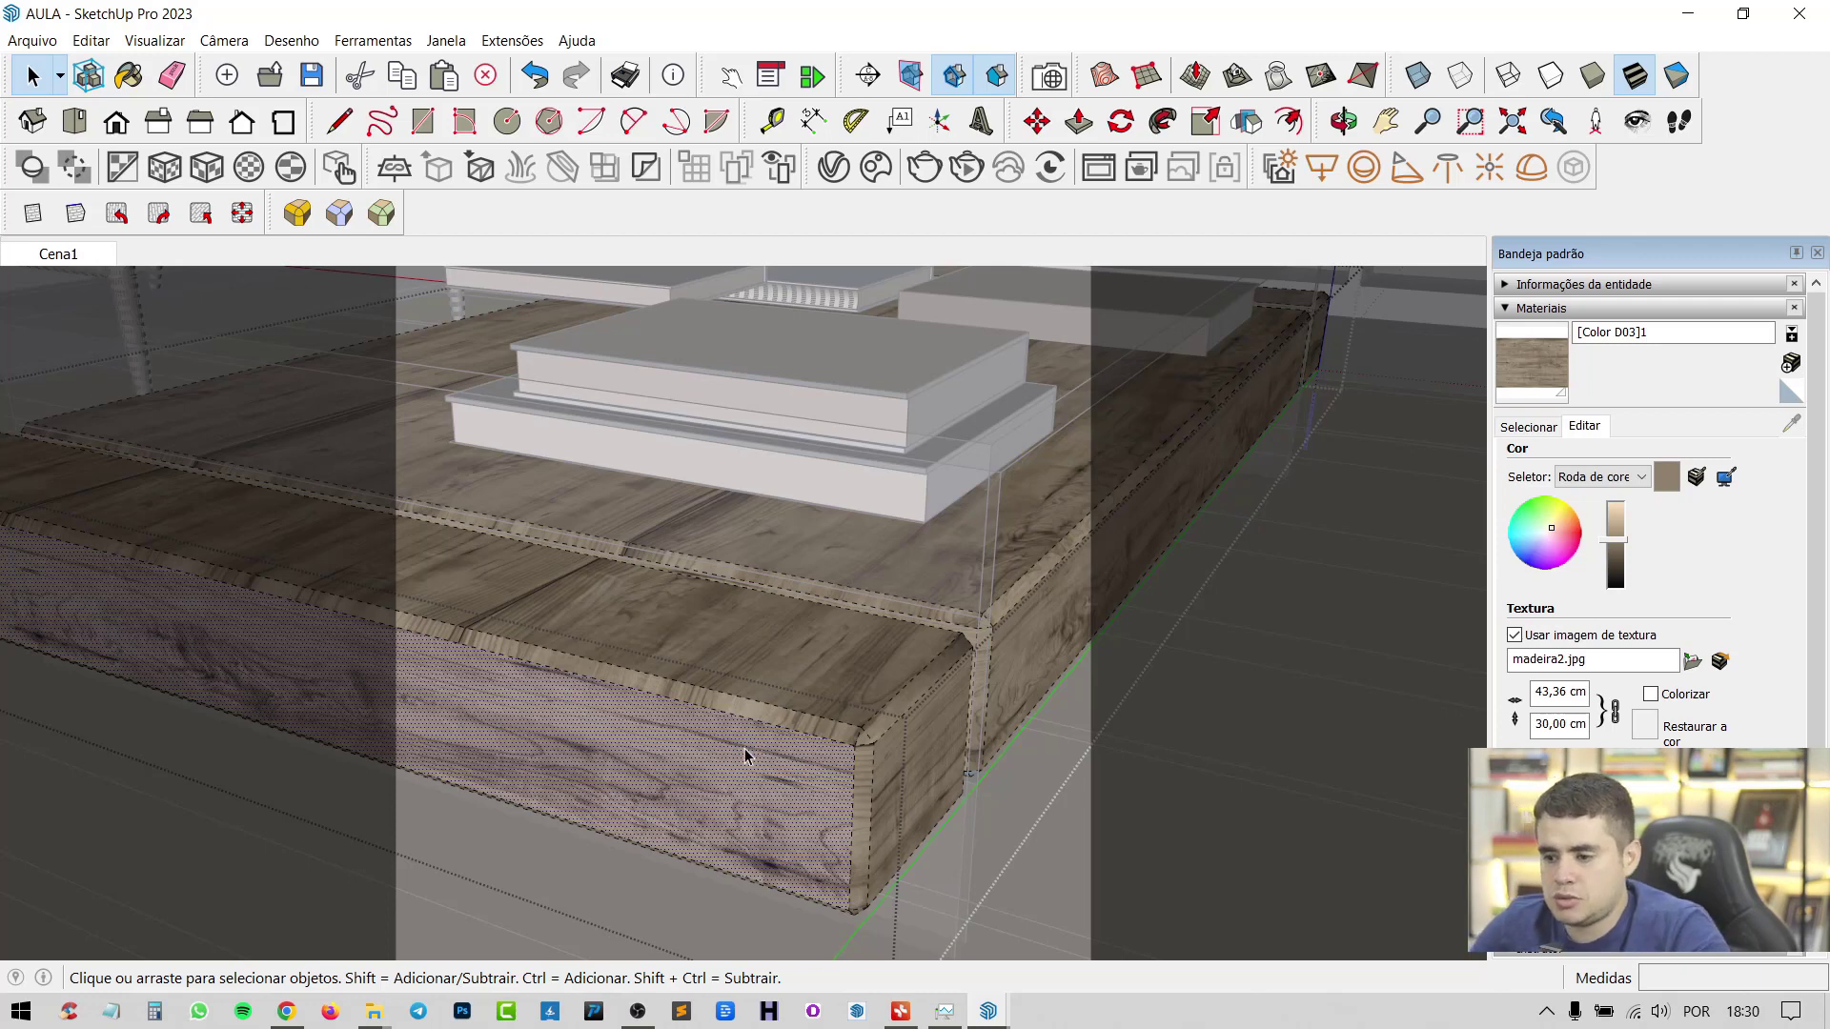
pyautogui.rightClick(747, 744)
pyautogui.moveTo(1120, 601)
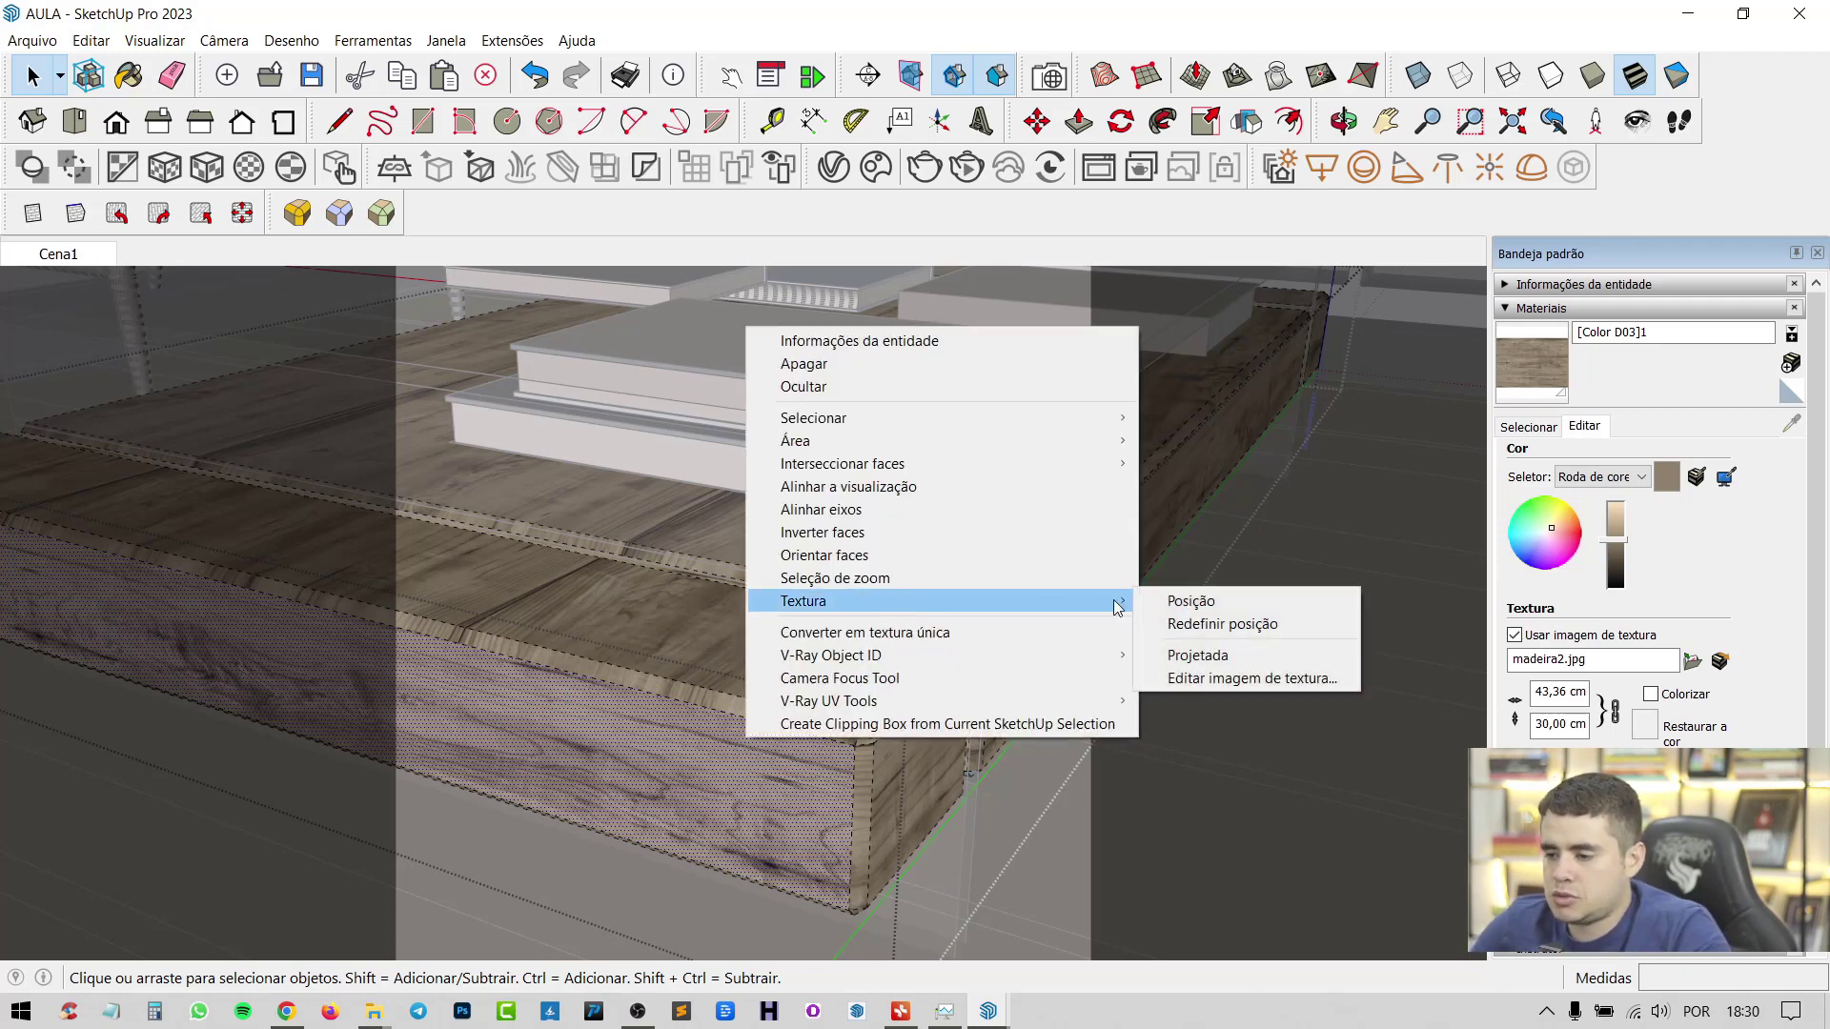
pyautogui.click(1191, 601)
pyautogui.rightClick(711, 763)
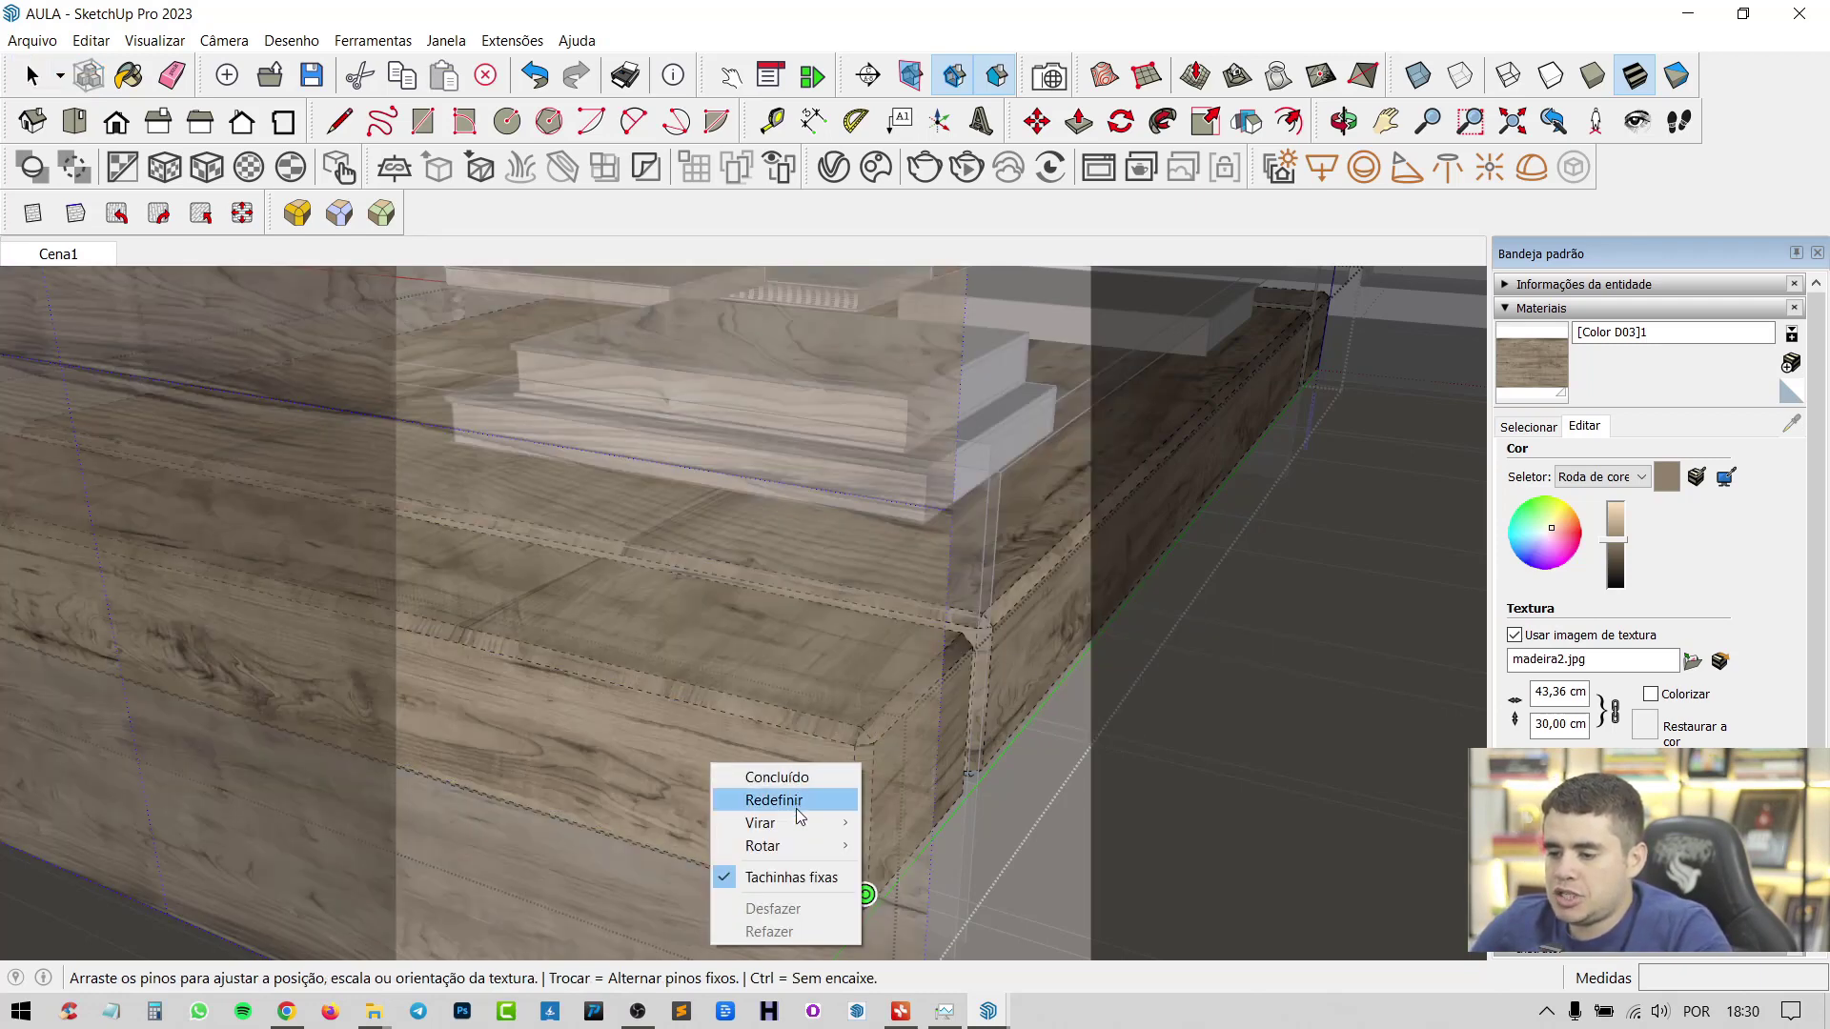
pyautogui.moveTo(818, 847)
pyautogui.click(895, 844)
pyautogui.press('Return')
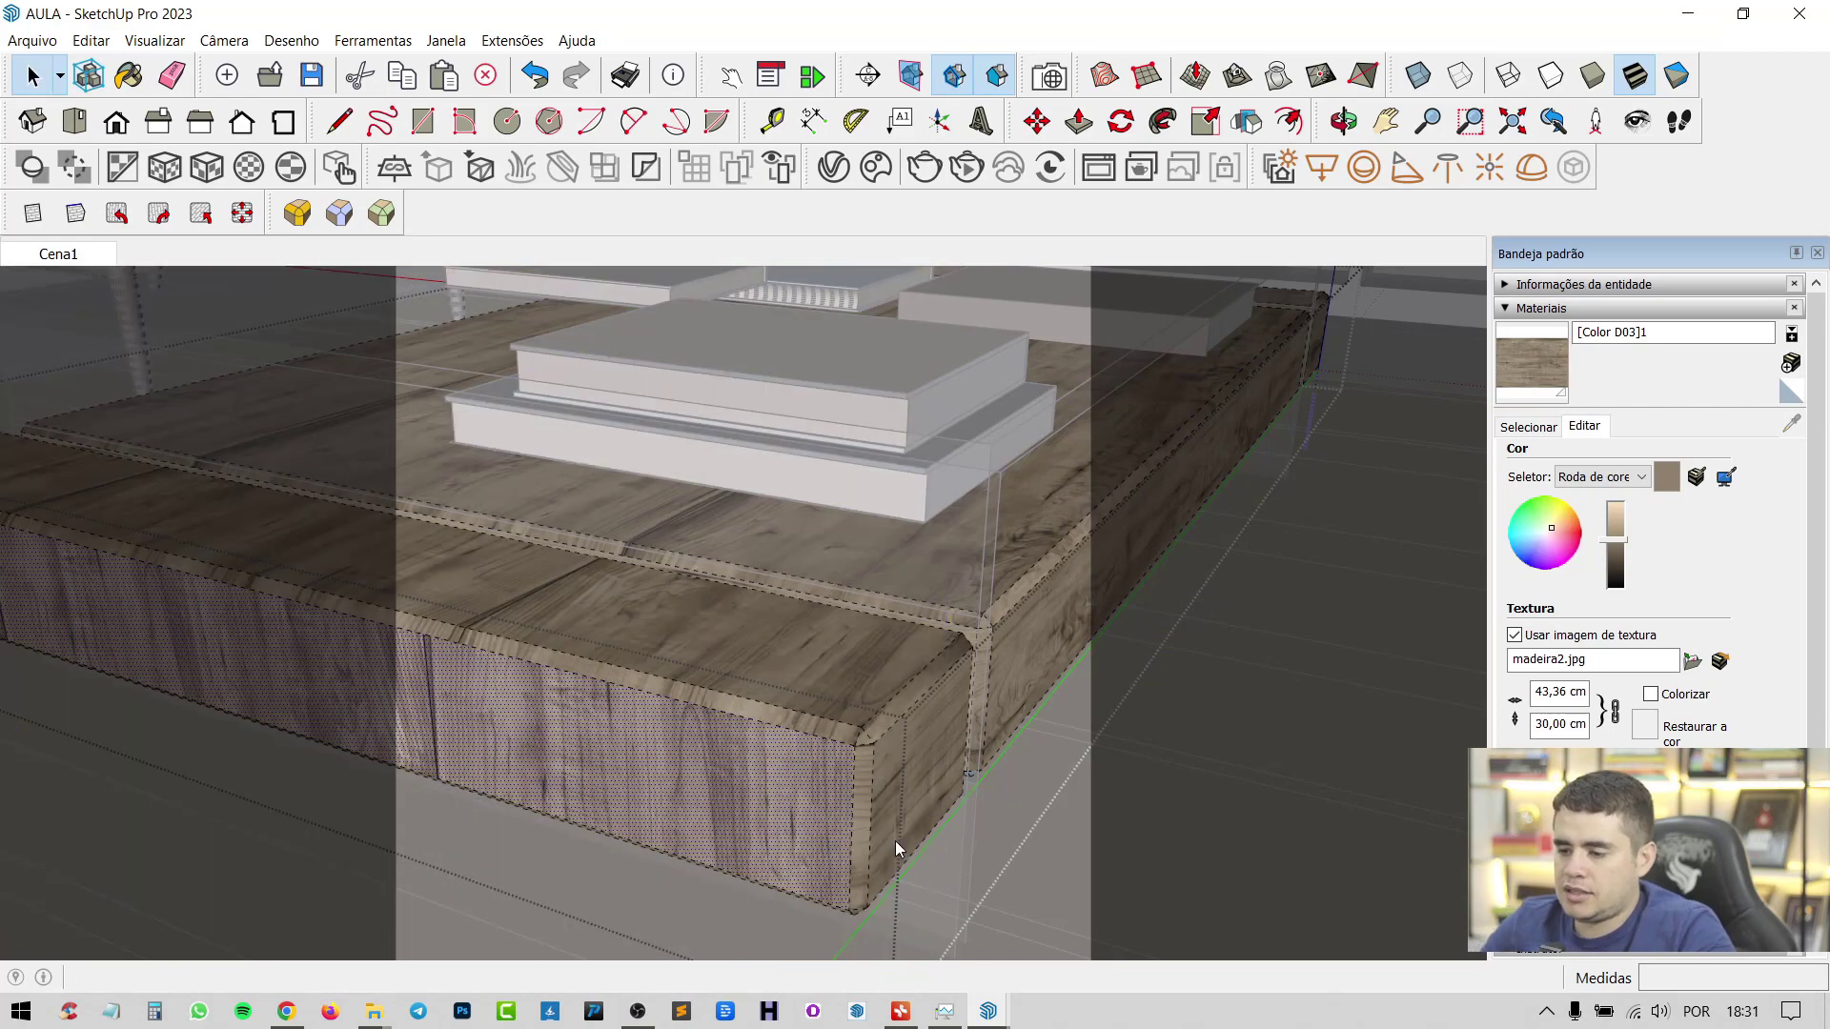
# Rotate the wood texture by 90 degrees on the long outer side face of the opposite end block
pyautogui.moveTo(895, 716); pyautogui.dragTo(448, 815, button='middle')
pyautogui.scroll(3, 715, 763)
pyautogui.scroll(3, 707, 600)
pyautogui.moveTo(706, 601); pyautogui.dragTo(878, 566, button='middle')
pyautogui.rightClick(877, 566)
pyautogui.moveTo(1058, 845)
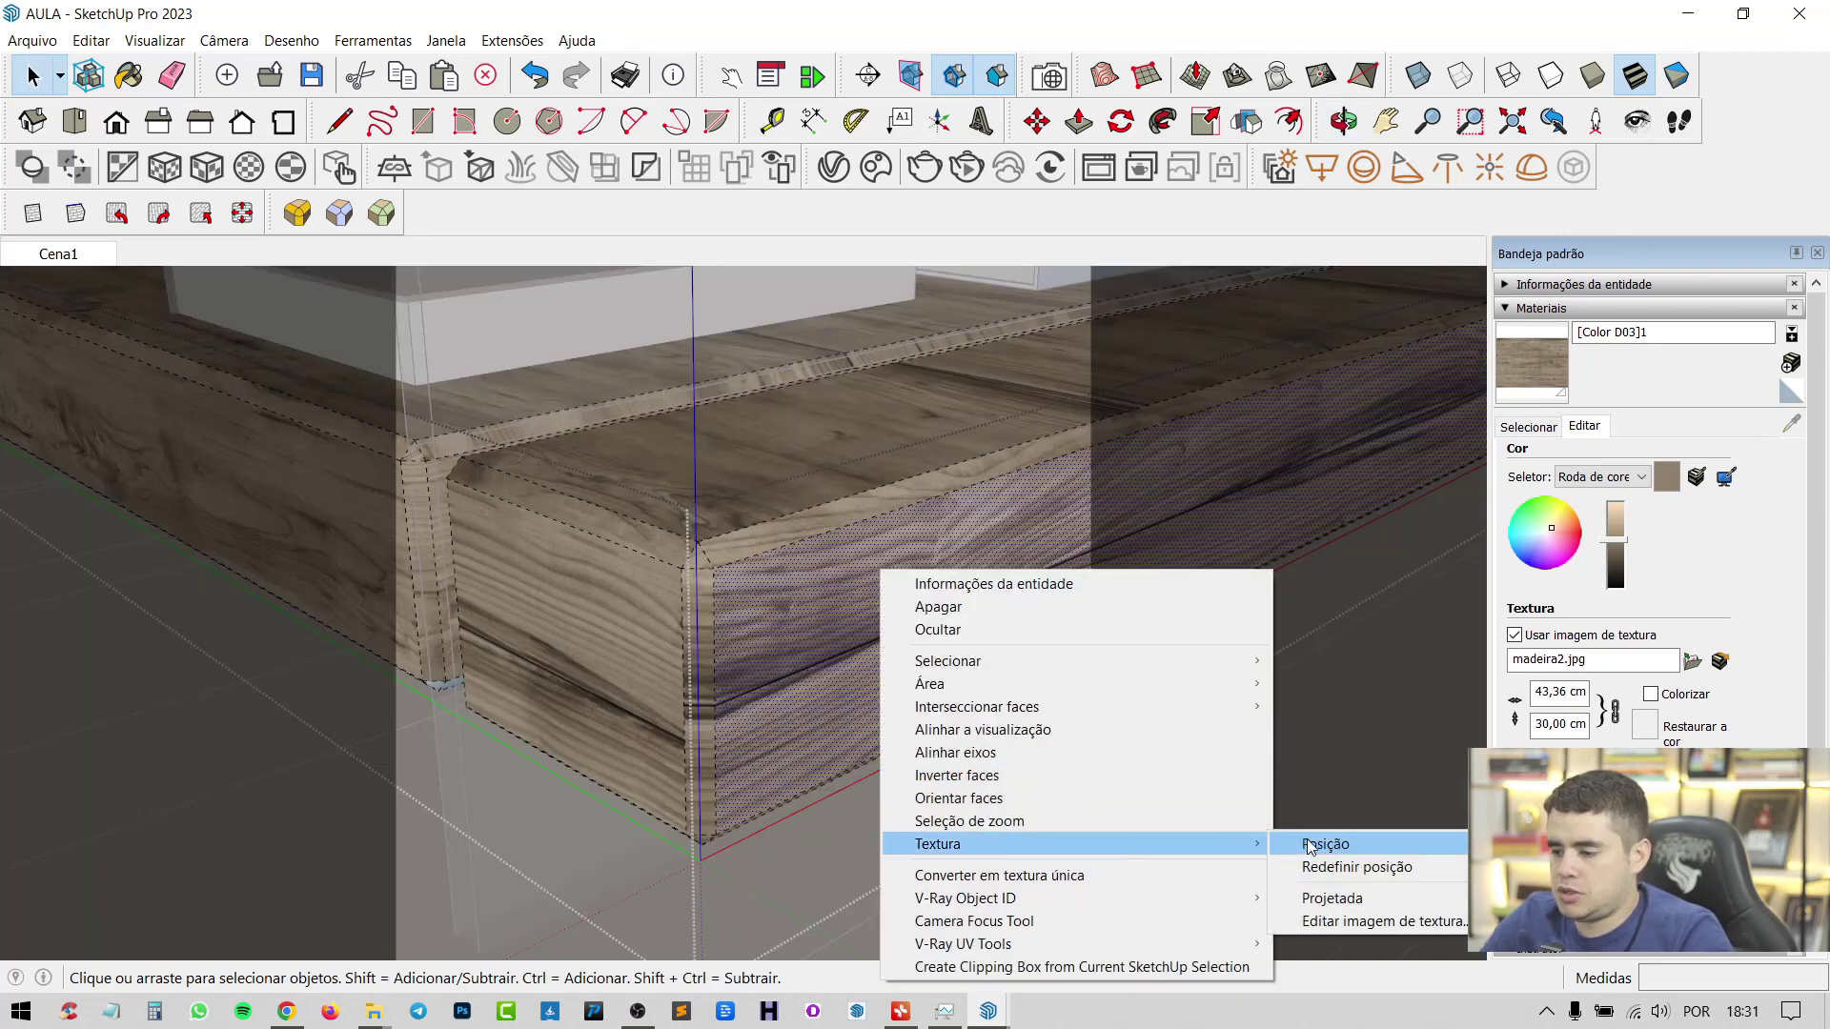
pyautogui.click(1315, 843)
pyautogui.rightClick(858, 602)
pyautogui.moveTo(919, 678)
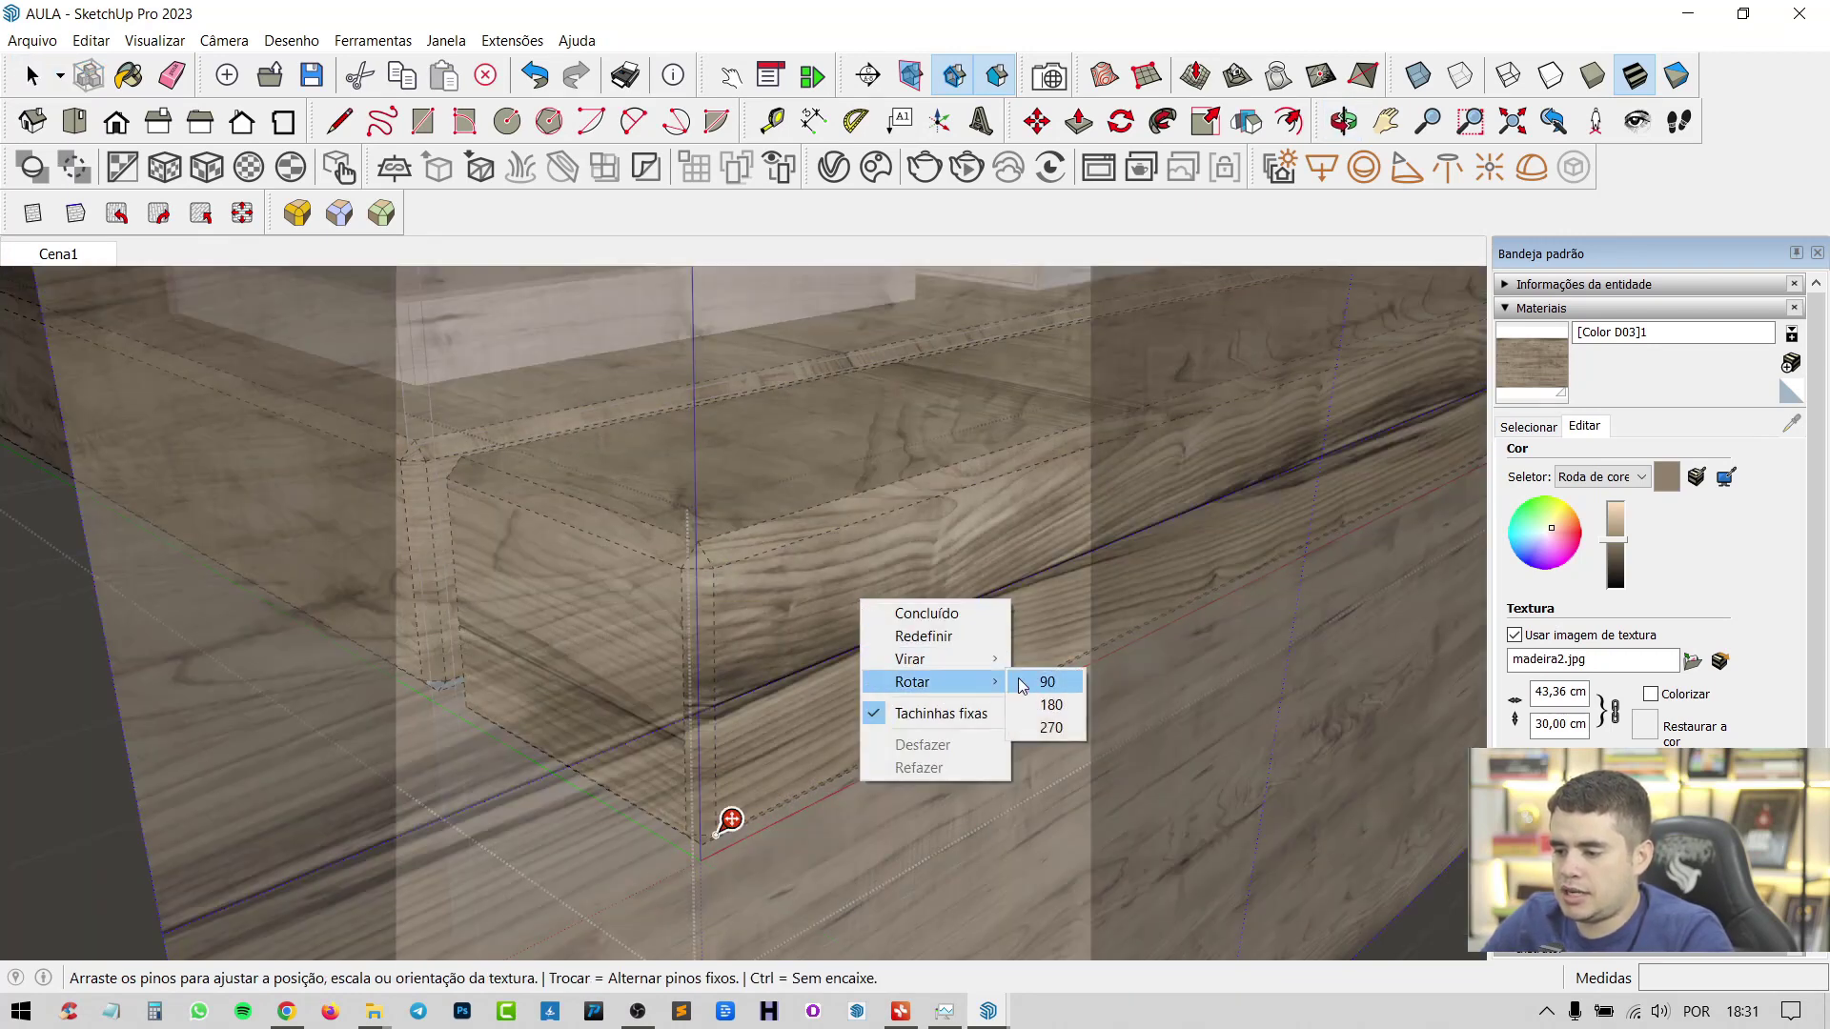
pyautogui.click(1030, 681)
pyautogui.press('Return')
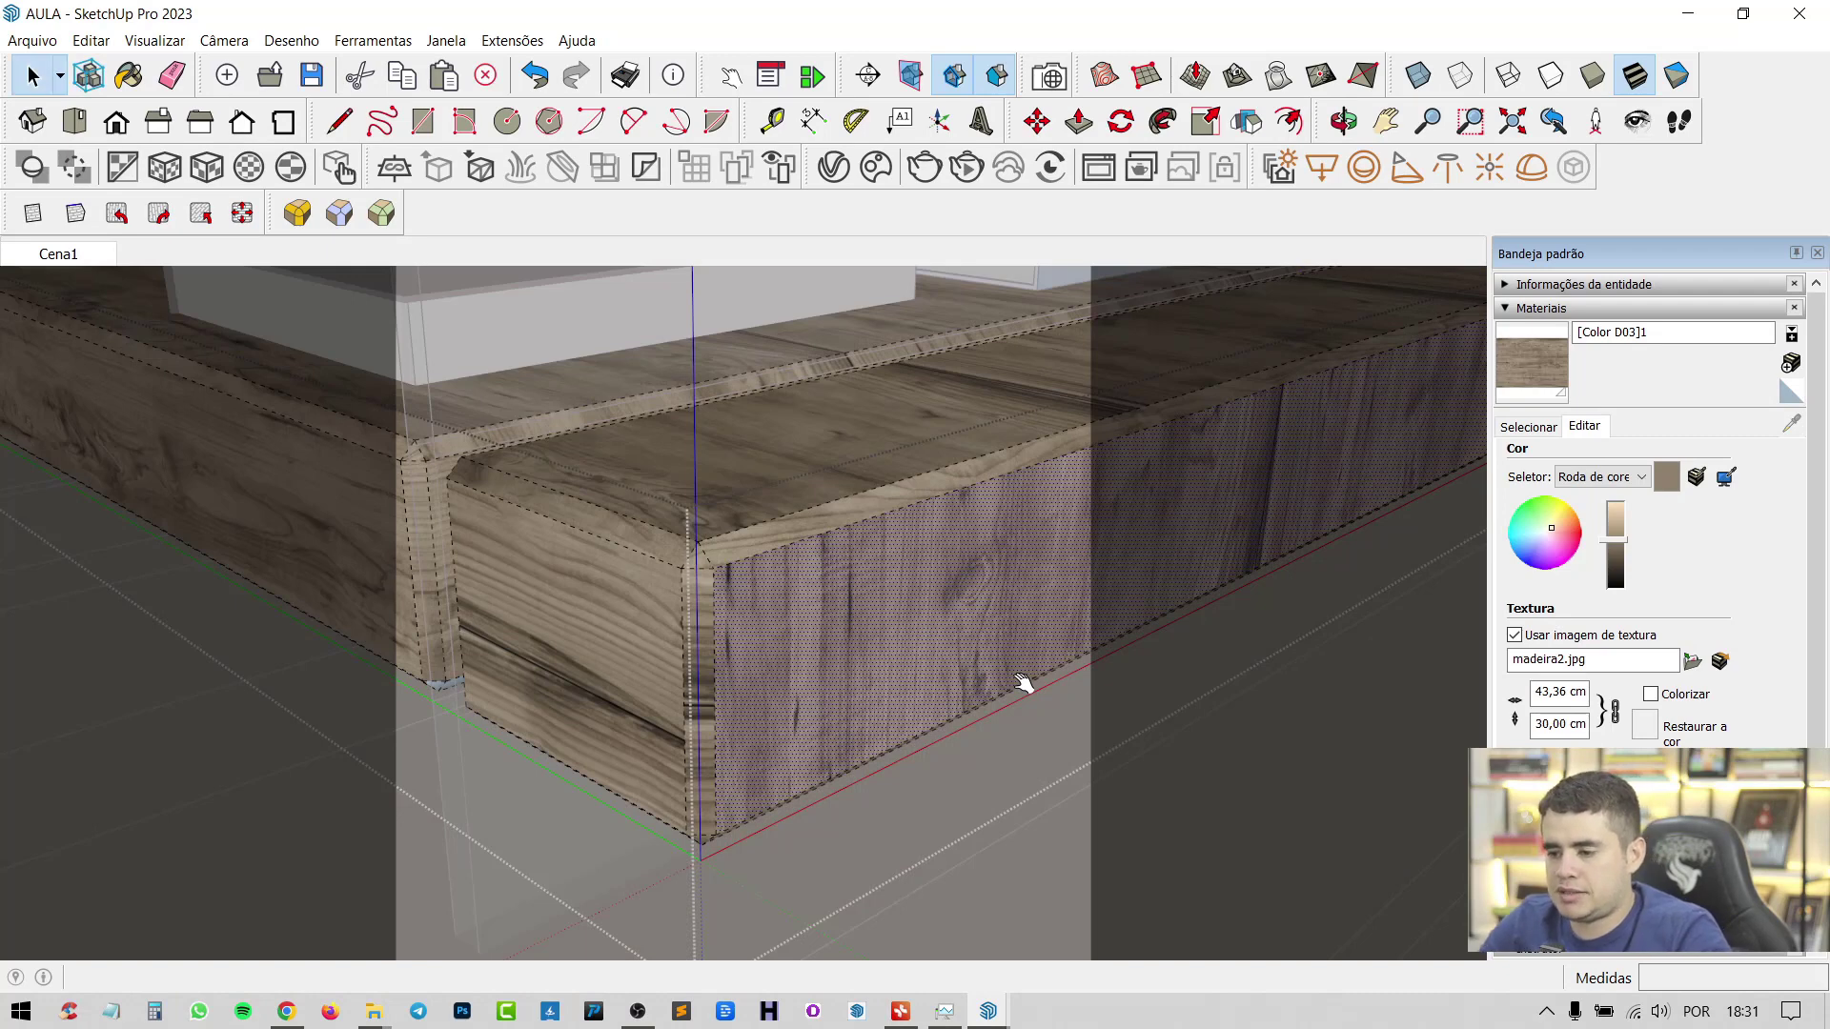
# Turn off the display of hidden geometry and return to the Cena1 scene view
pyautogui.click(1024, 682)
pyautogui.click(154, 40)
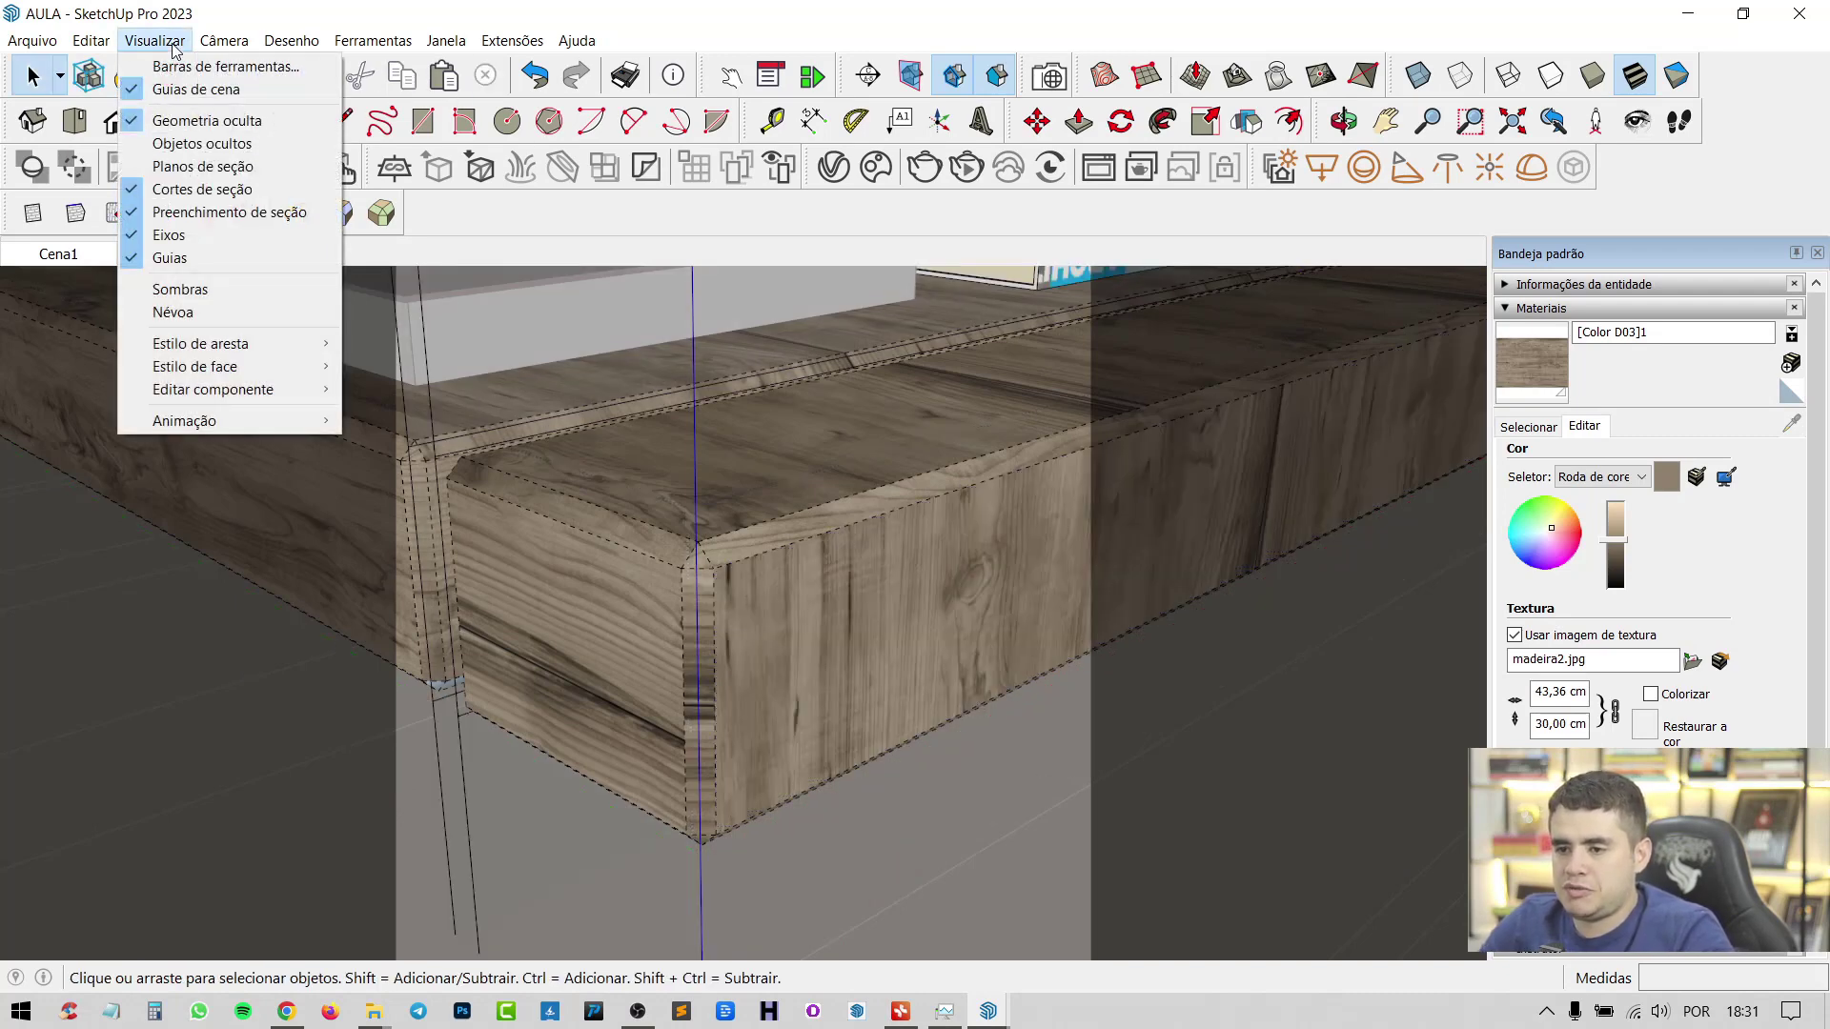
pyautogui.click(202, 128)
pyautogui.click(59, 255)
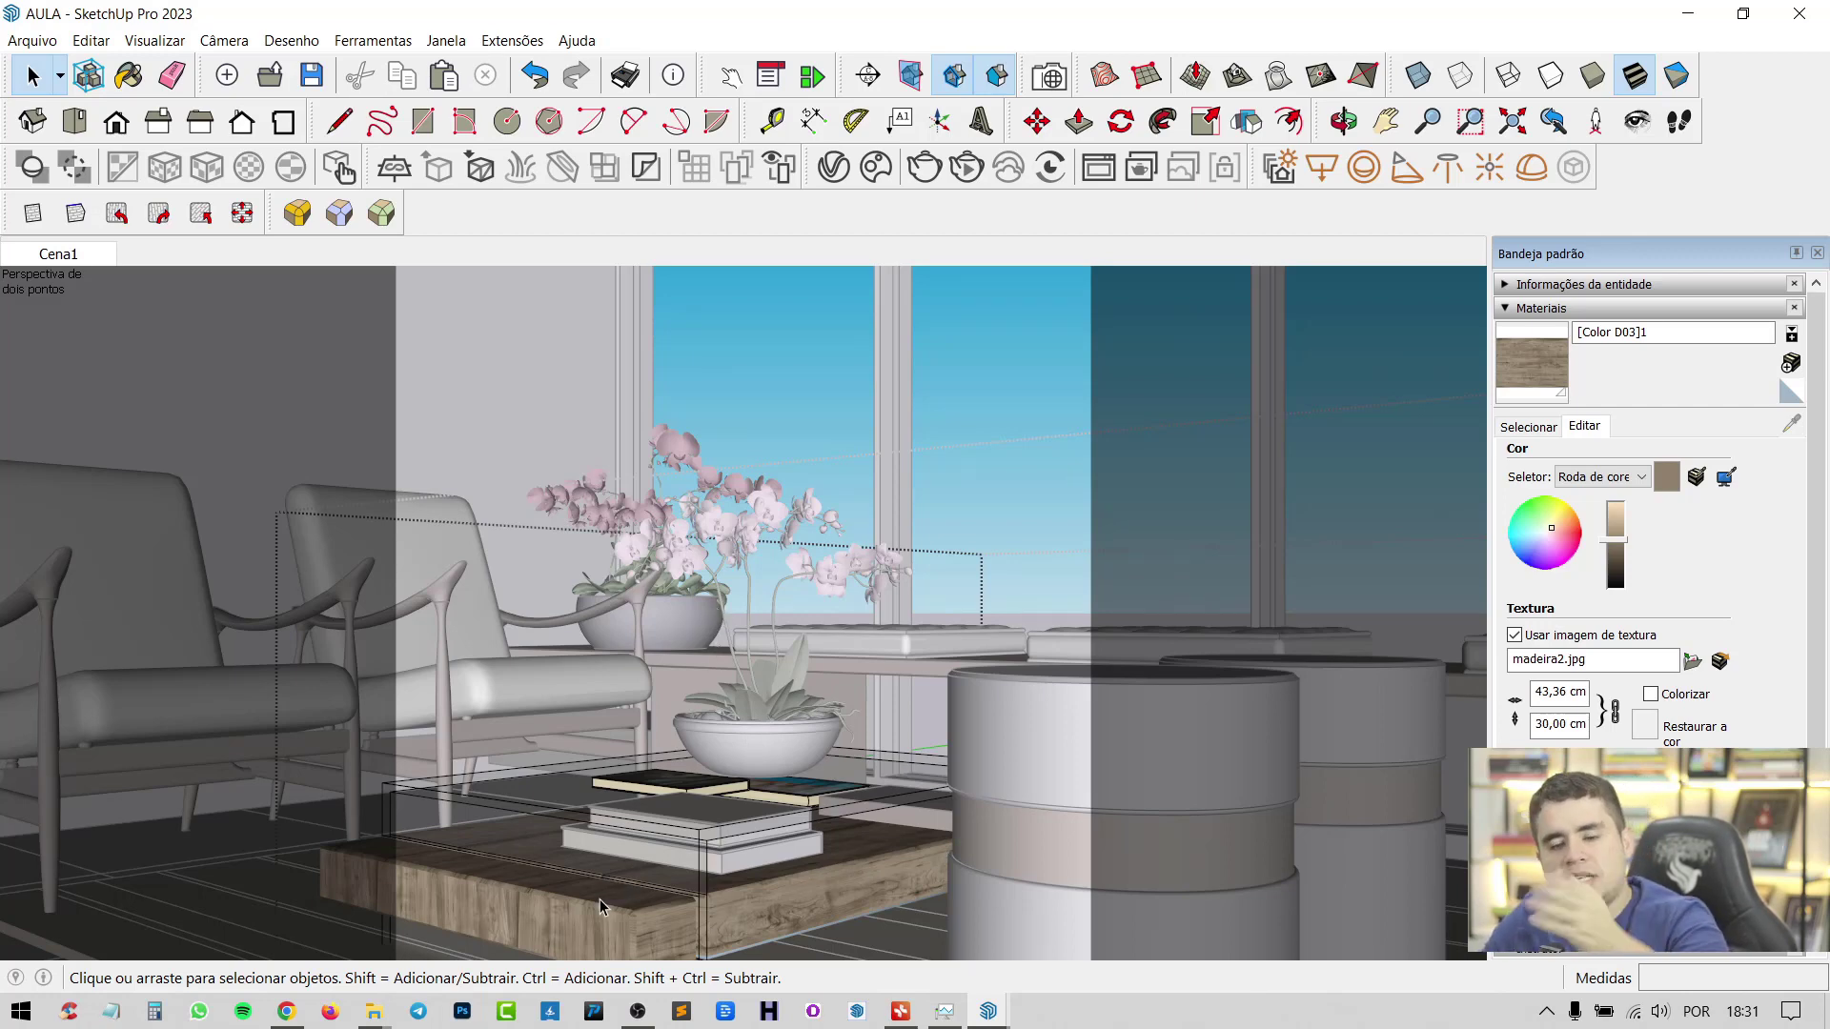
pyautogui.hotkey('ctrl', 'z')
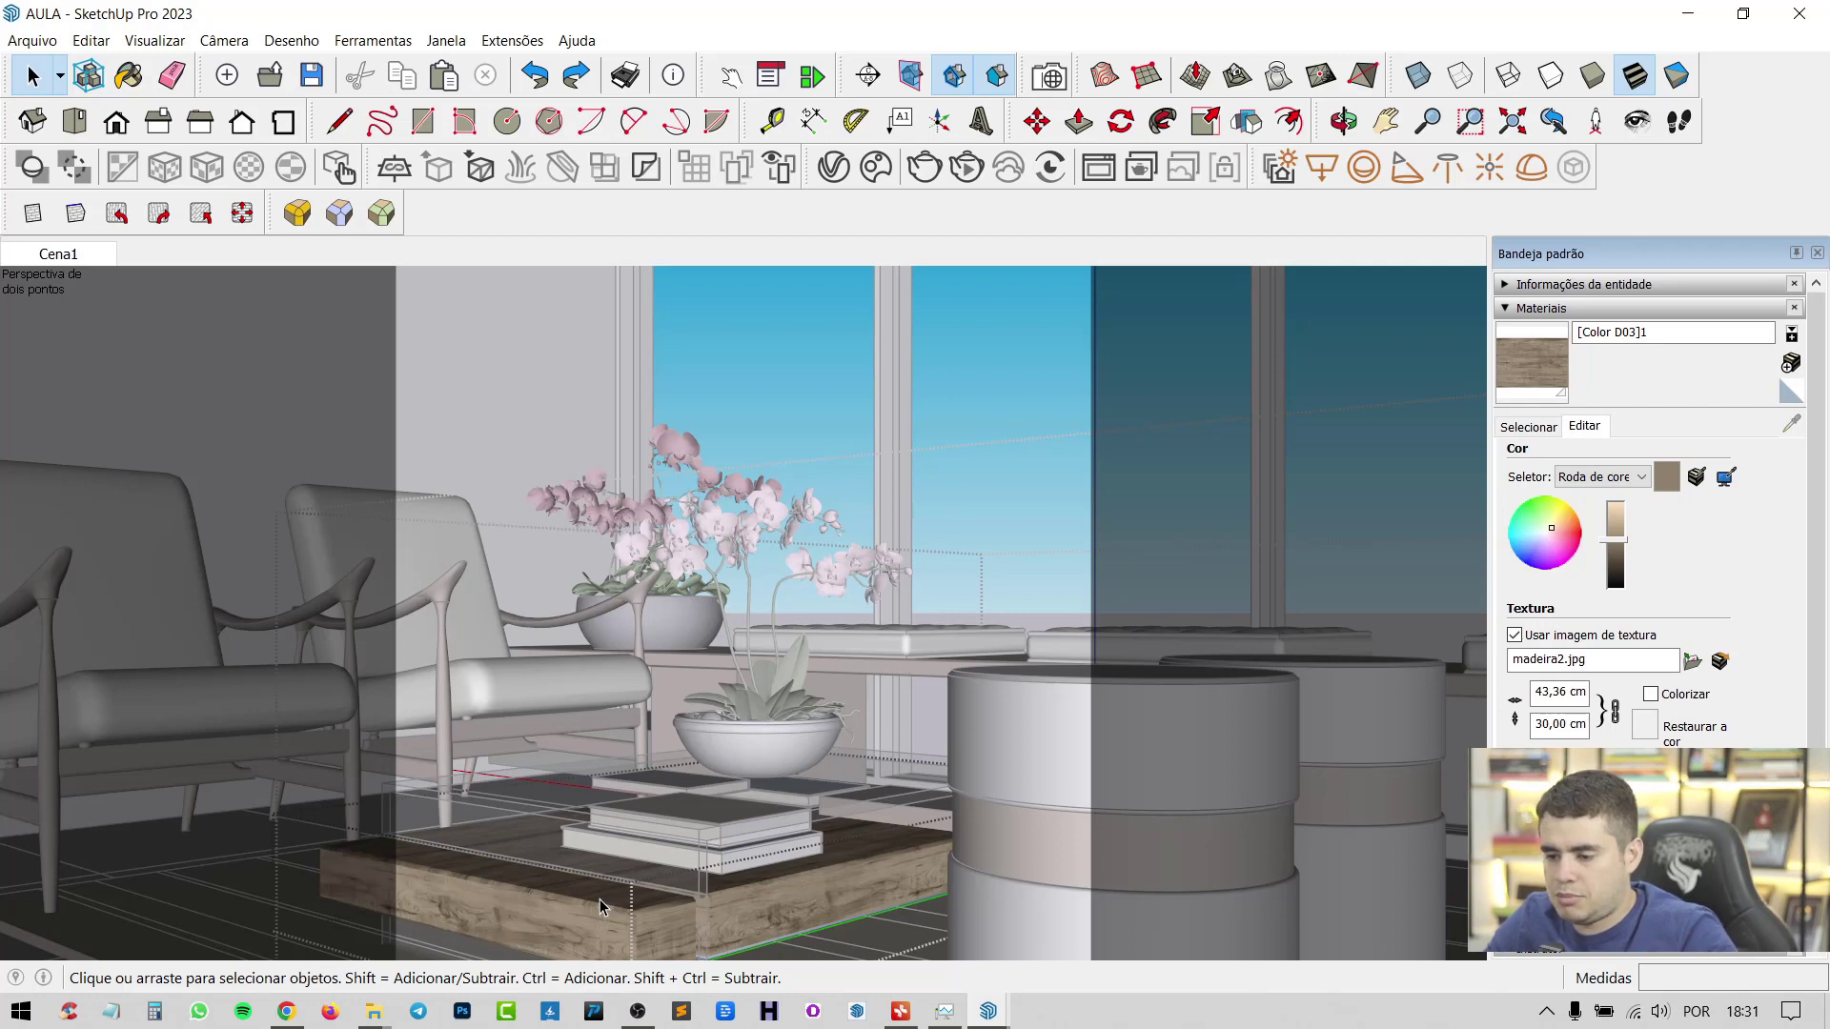
pyautogui.hotkey('ctrl', 'y')
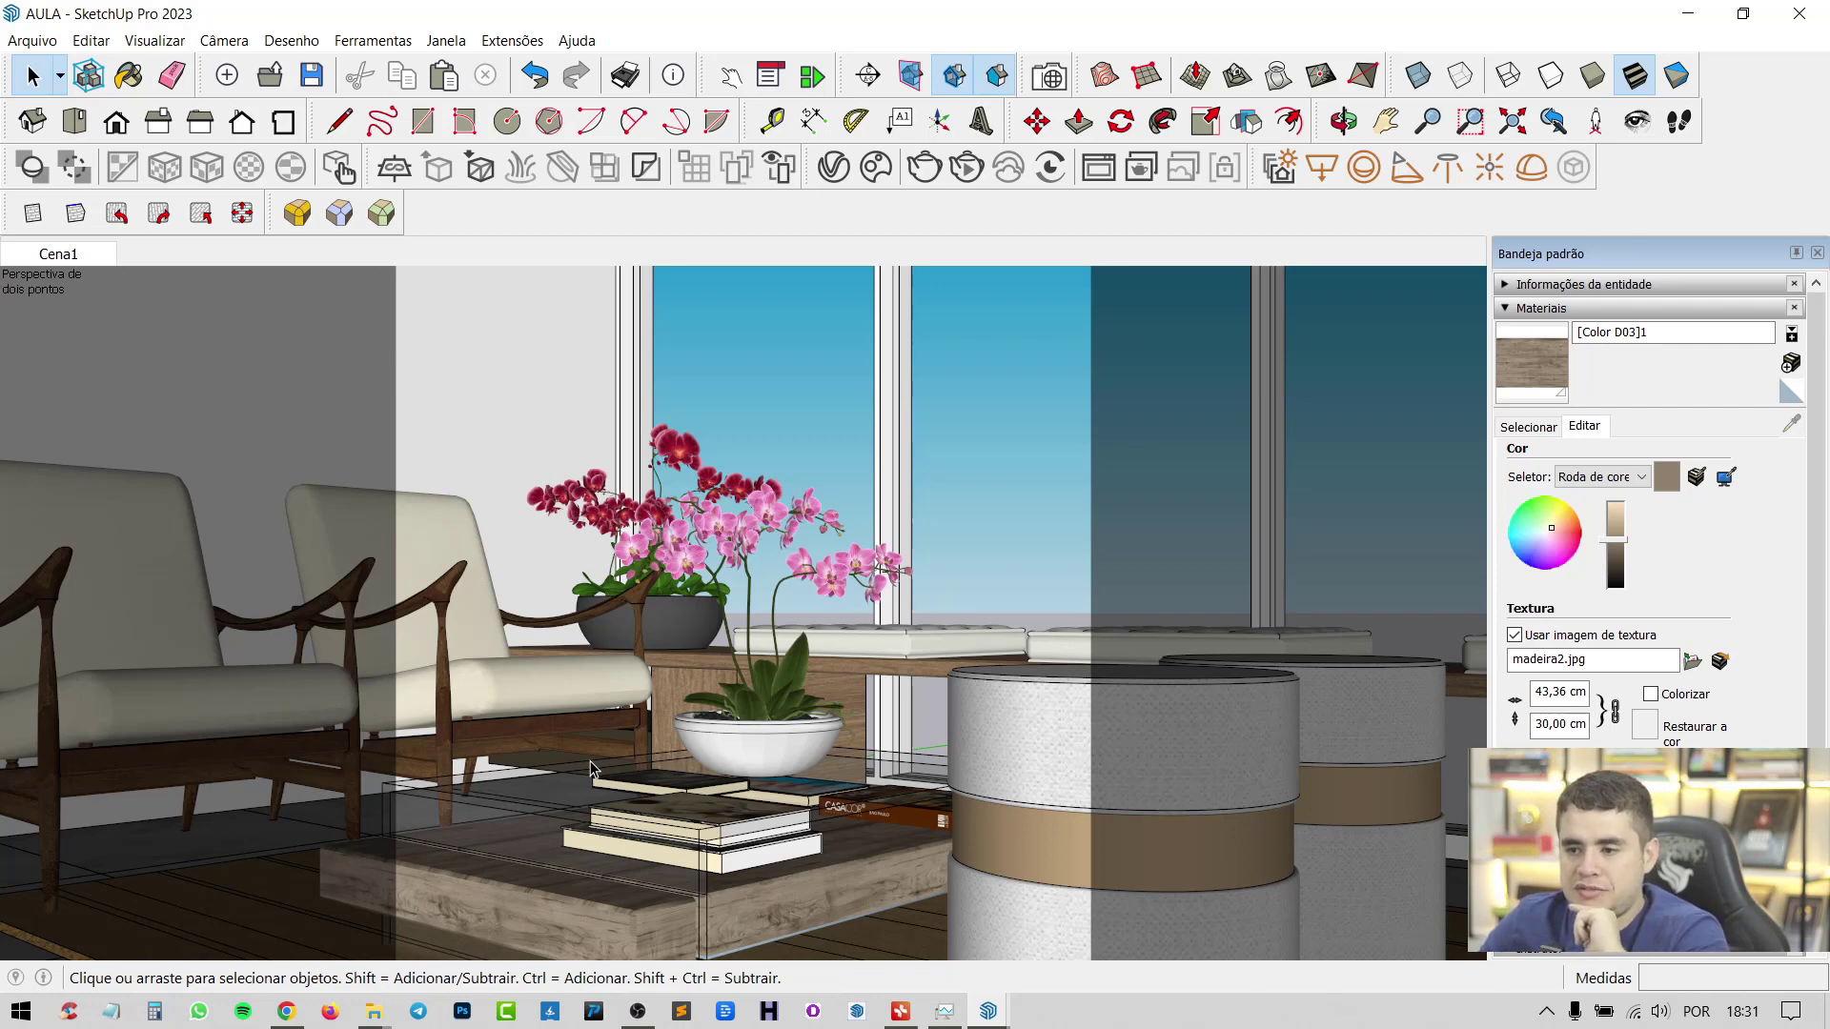
# Open the V-Ray Asset Editor, sample the coffee table's wood material, and rename it madeira mesinha
pyautogui.click(833, 167)
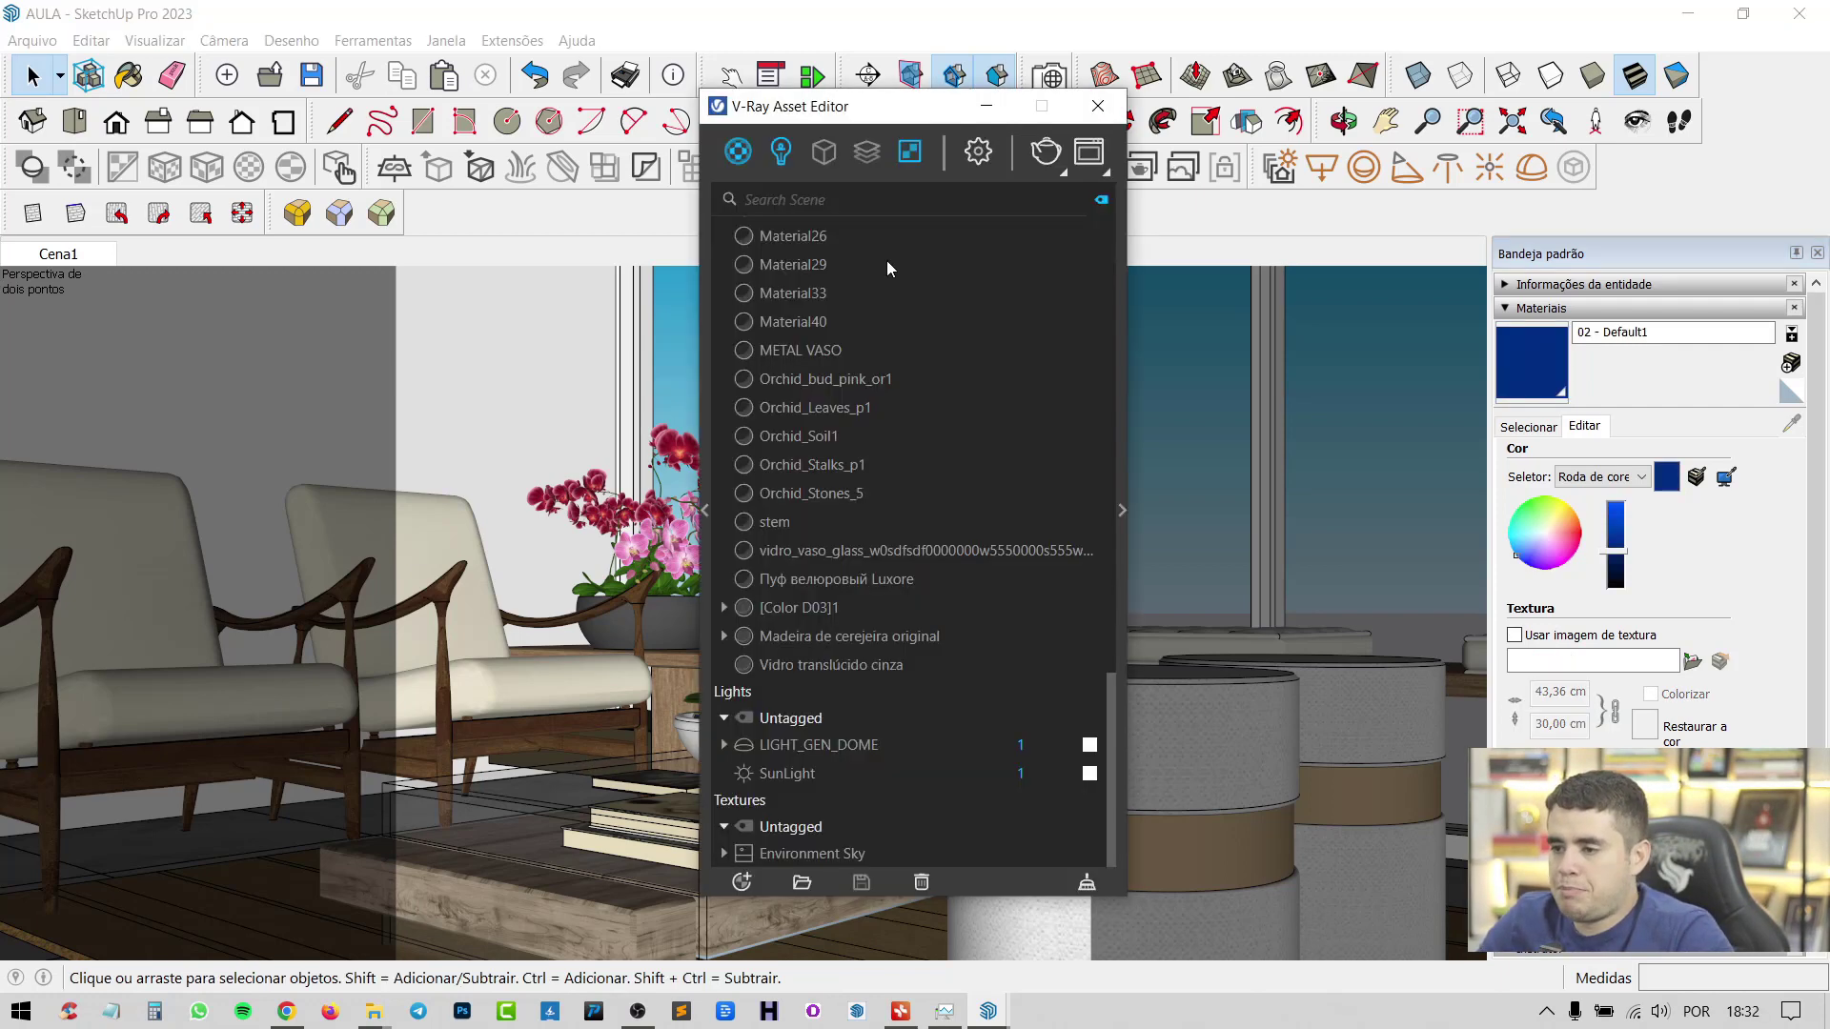
pyautogui.click(580, 216)
pyautogui.press('b')
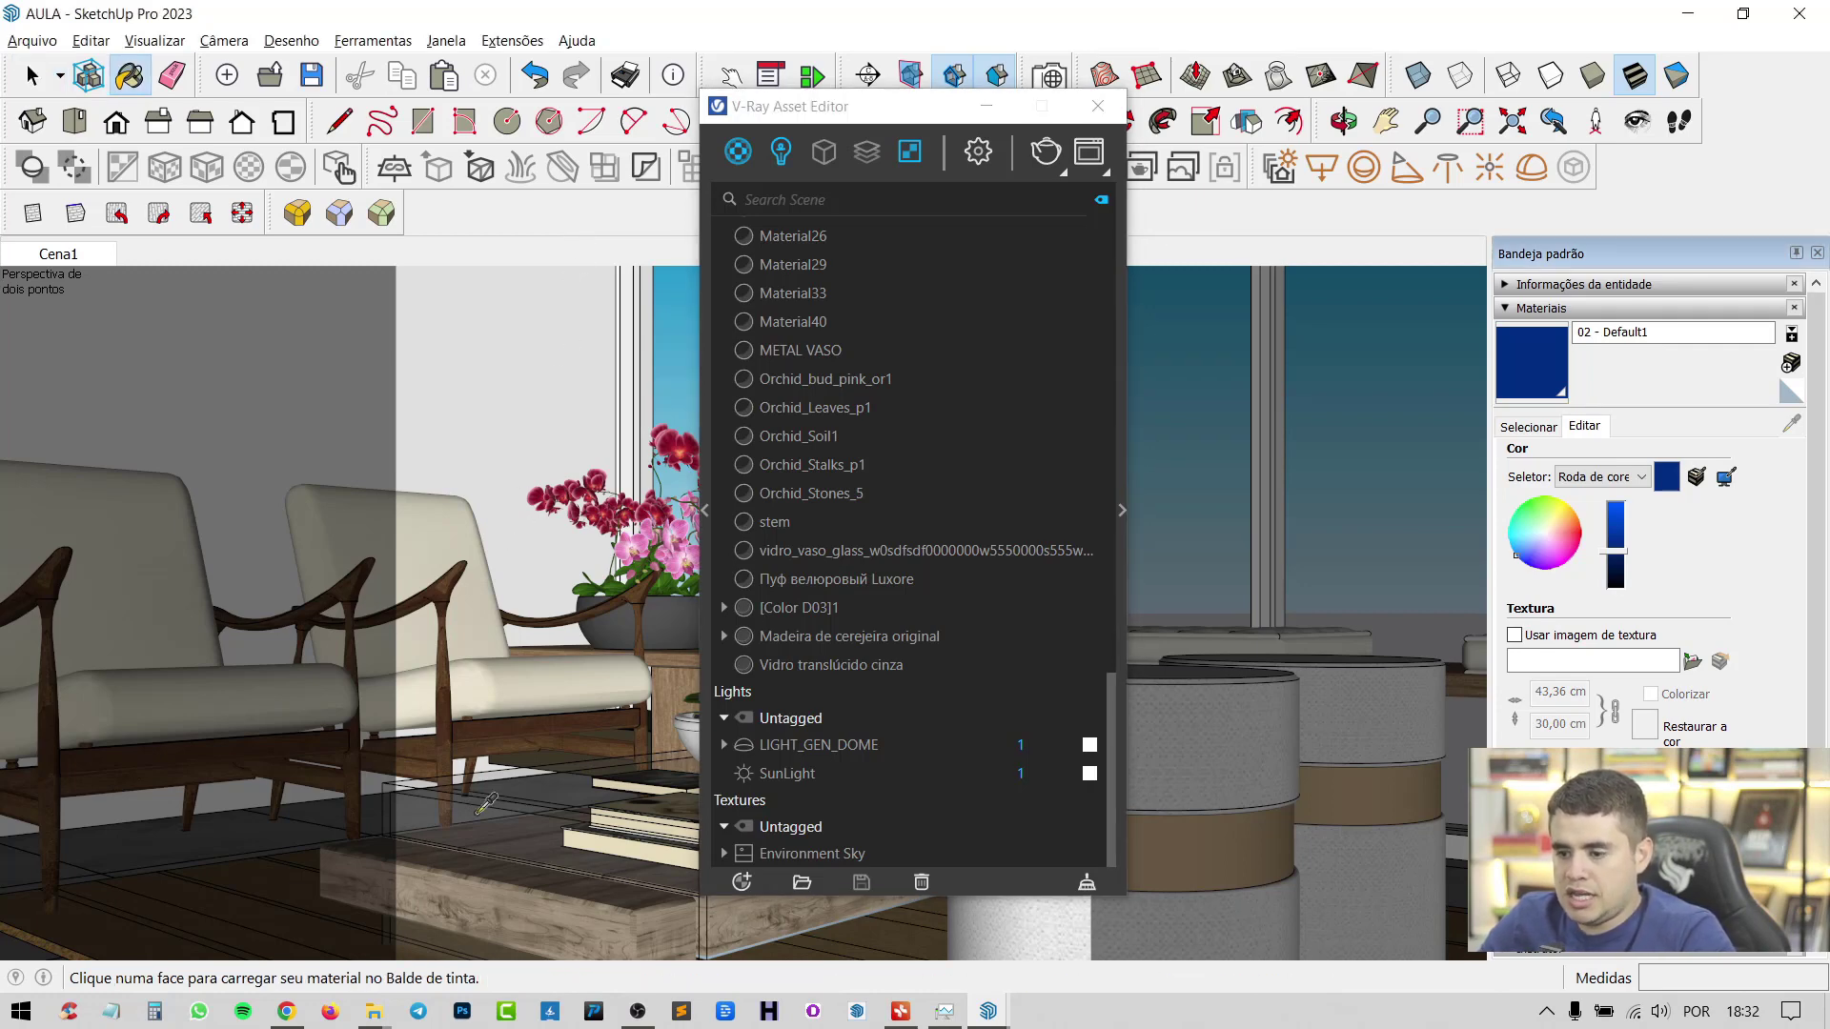
pyautogui.keyDown('alt'); pyautogui.click(520, 908); pyautogui.keyUp('alt')
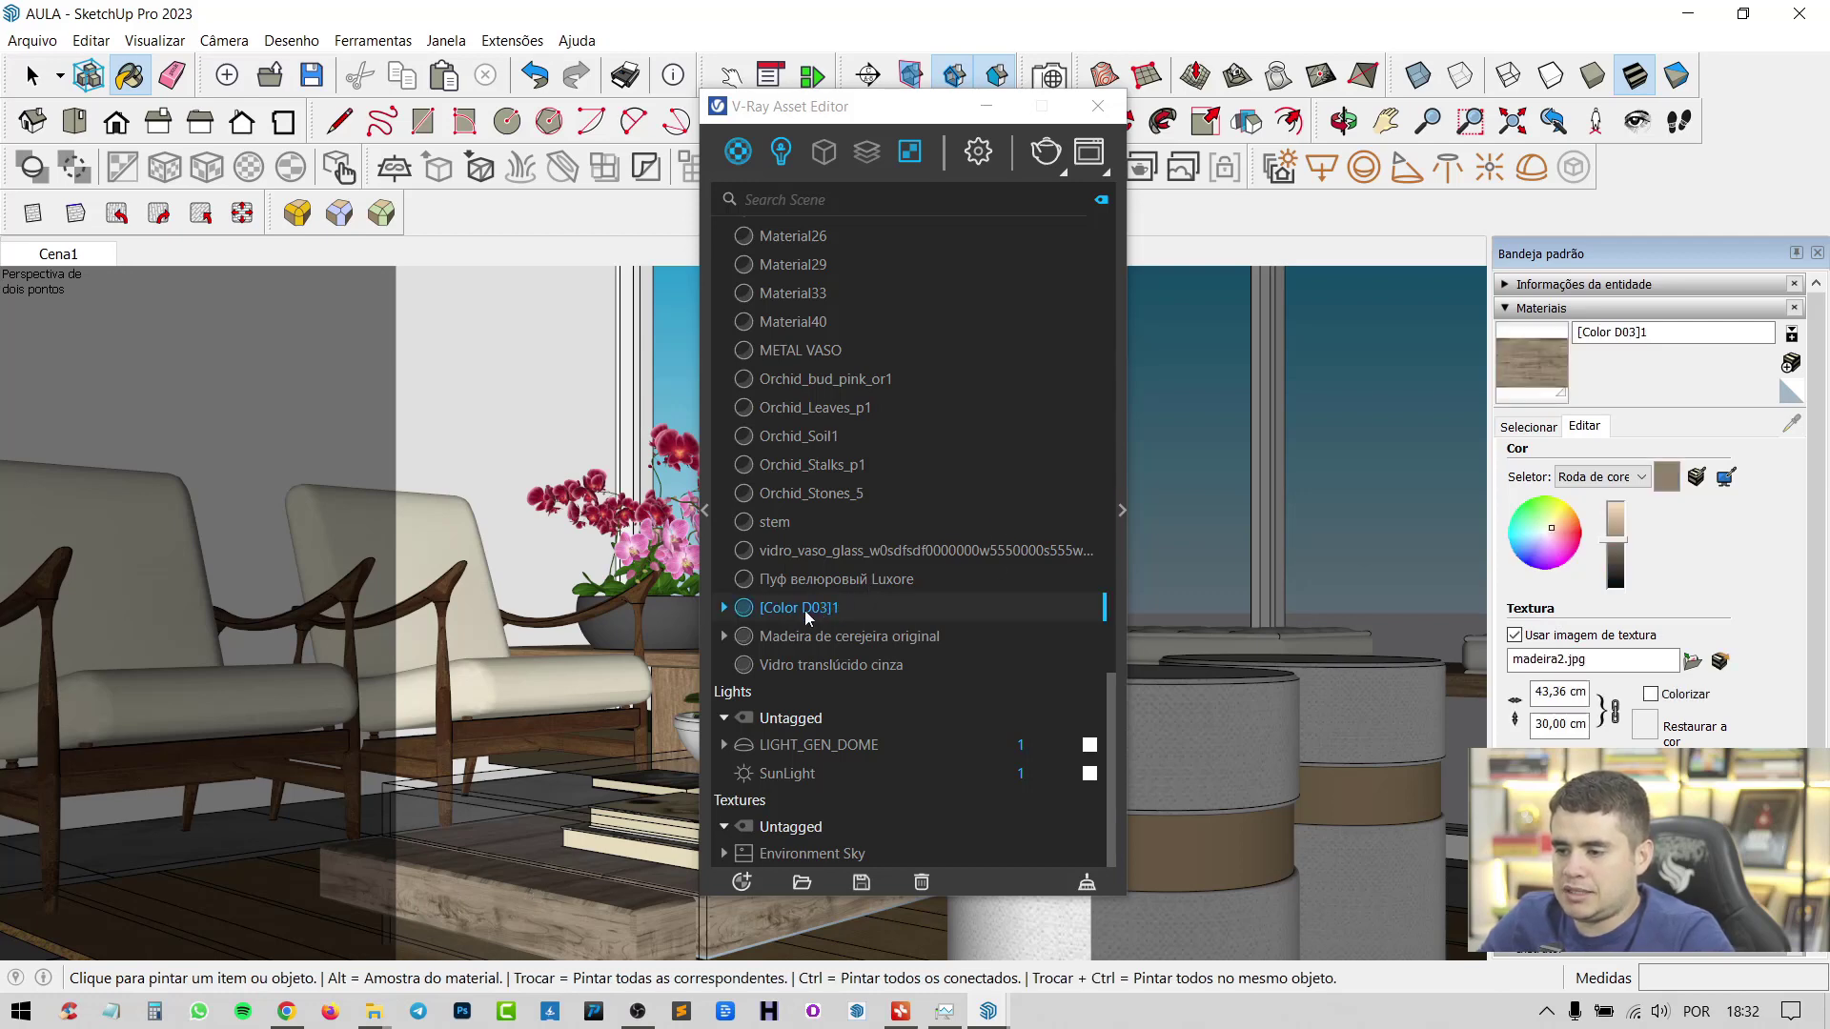
pyautogui.click(741, 154)
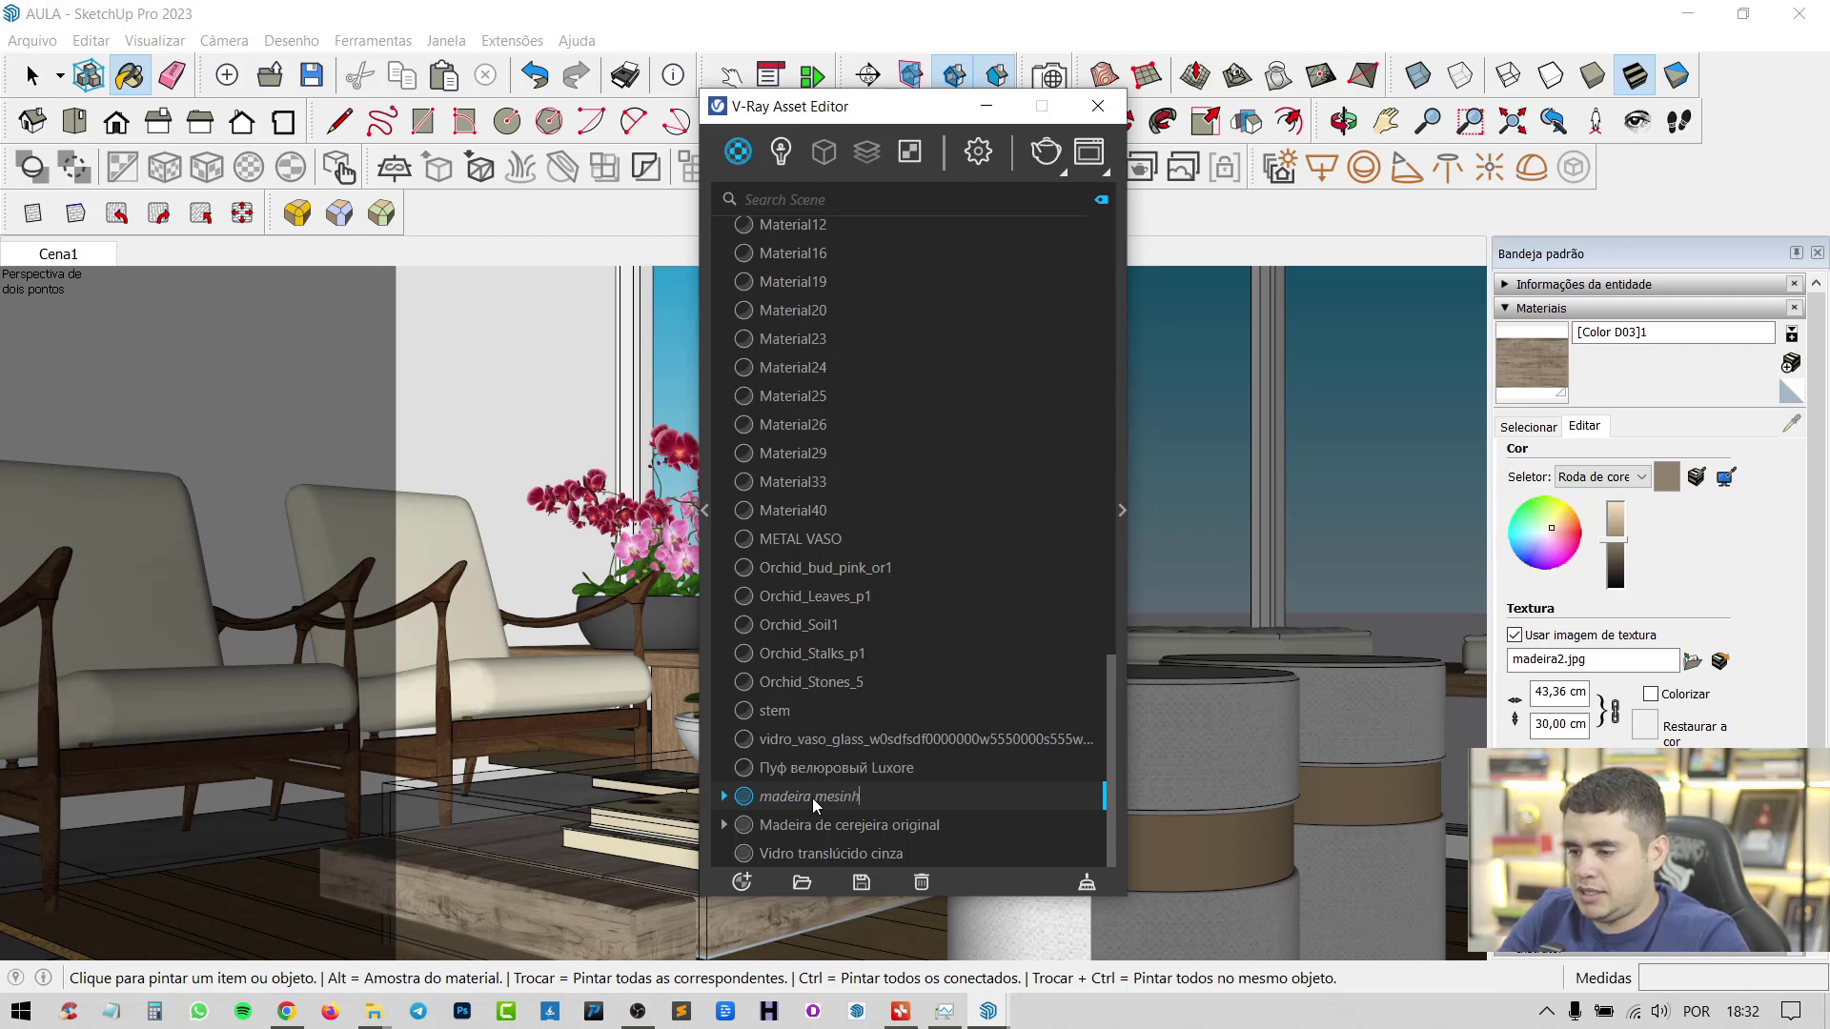
pyautogui.press('Return')
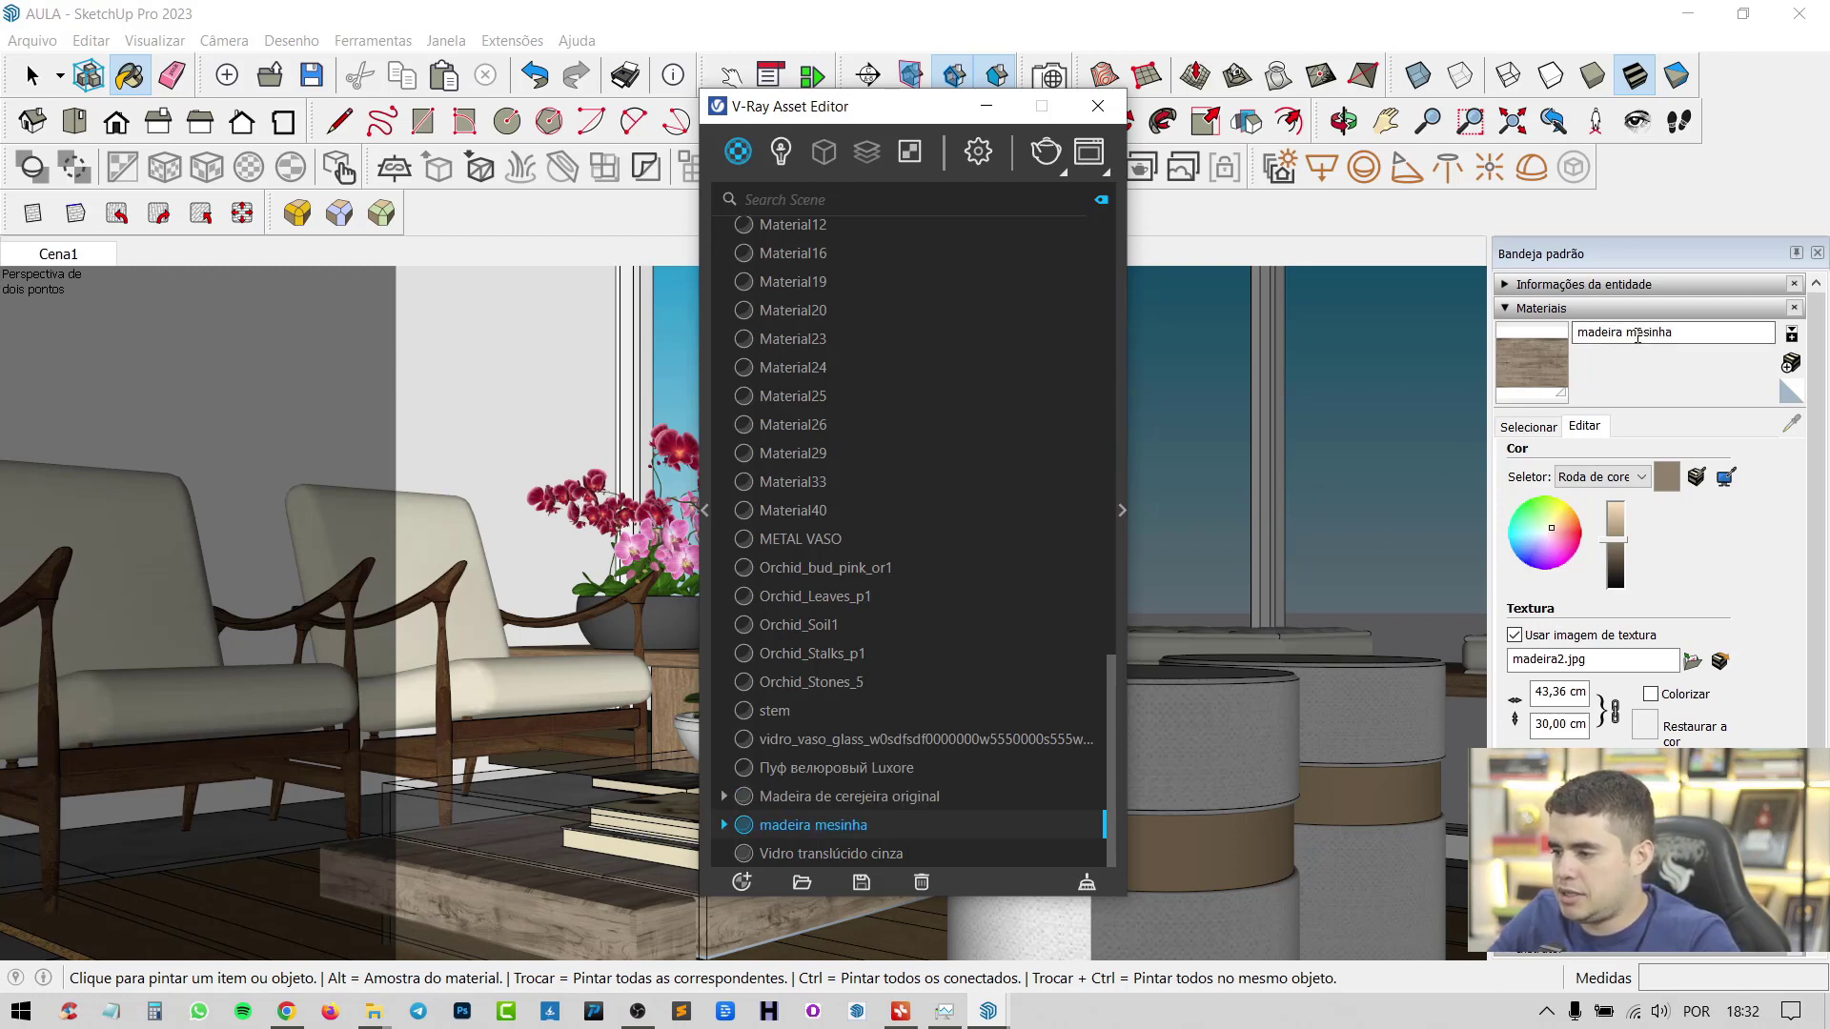
# Rename the table's wood material as madeira mesa in SketchUp and sample it from the table to locate it in V-Ray
pyautogui.click(1668, 332)
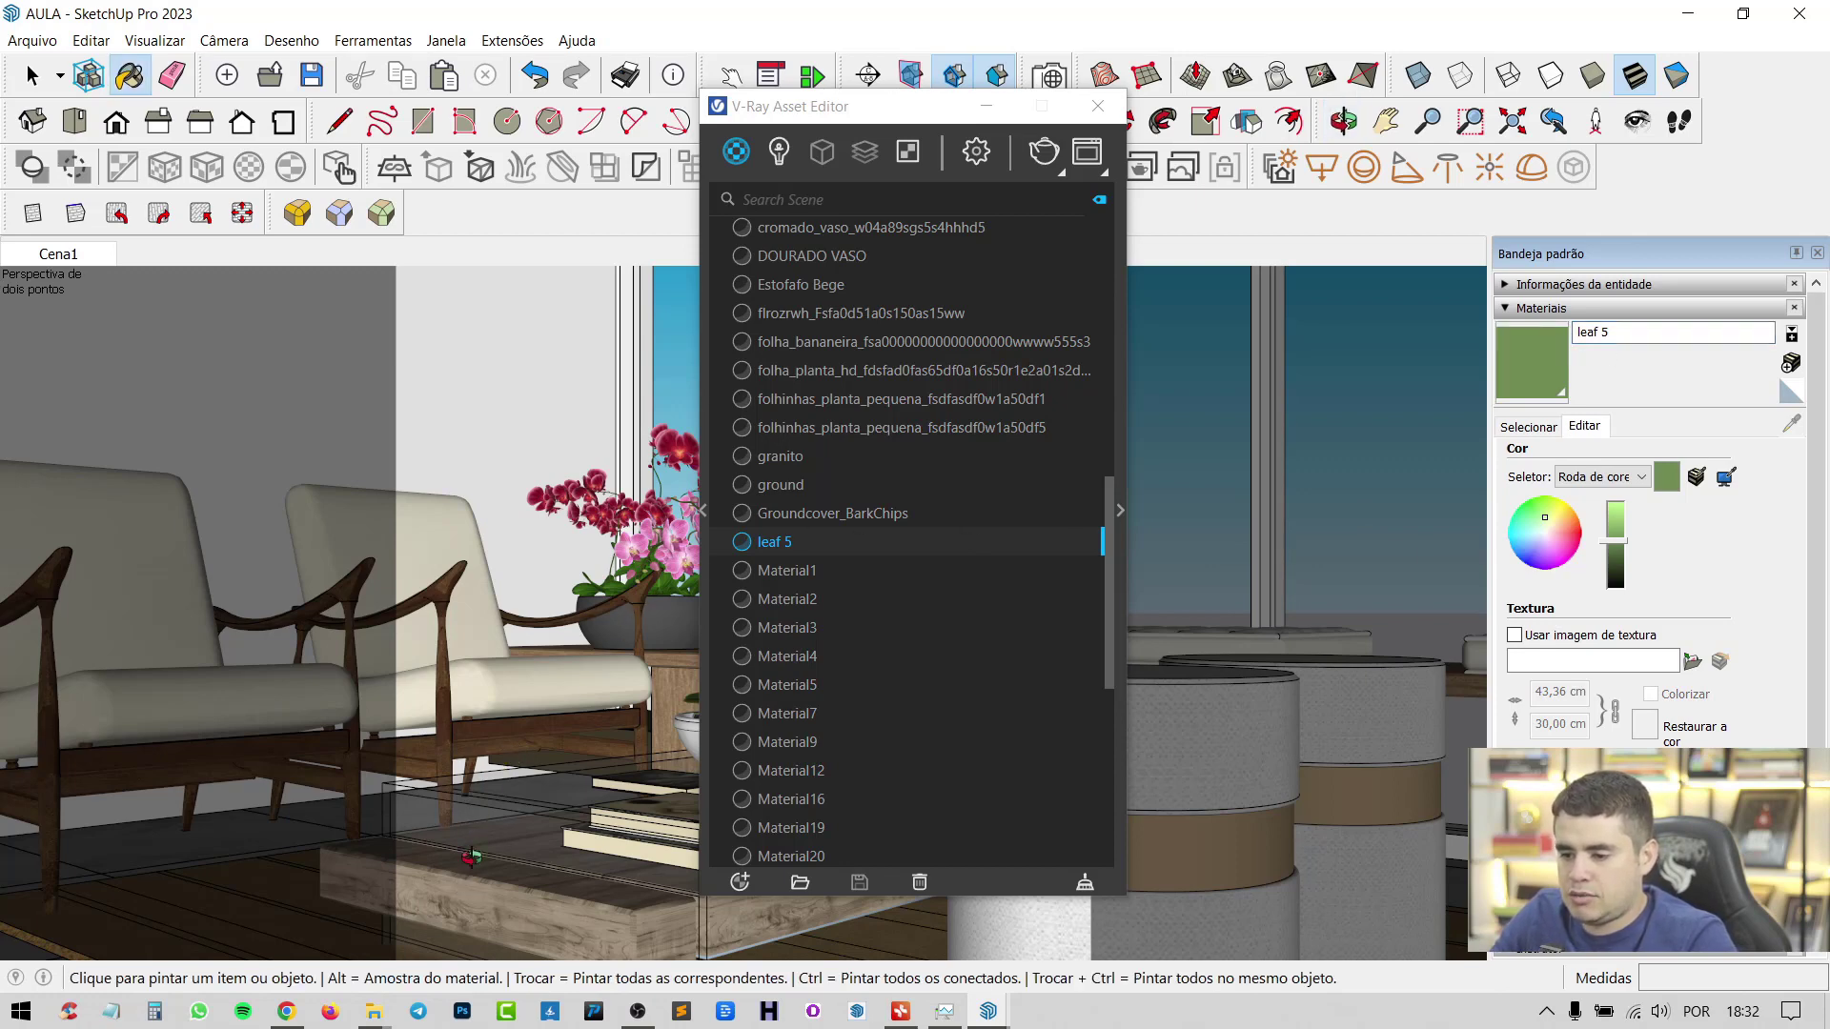
pyautogui.moveTo(467, 868); pyautogui.dragTo(470, 852, button='middle')
pyautogui.keyDown('alt'); pyautogui.click(470, 851); pyautogui.keyUp('alt')
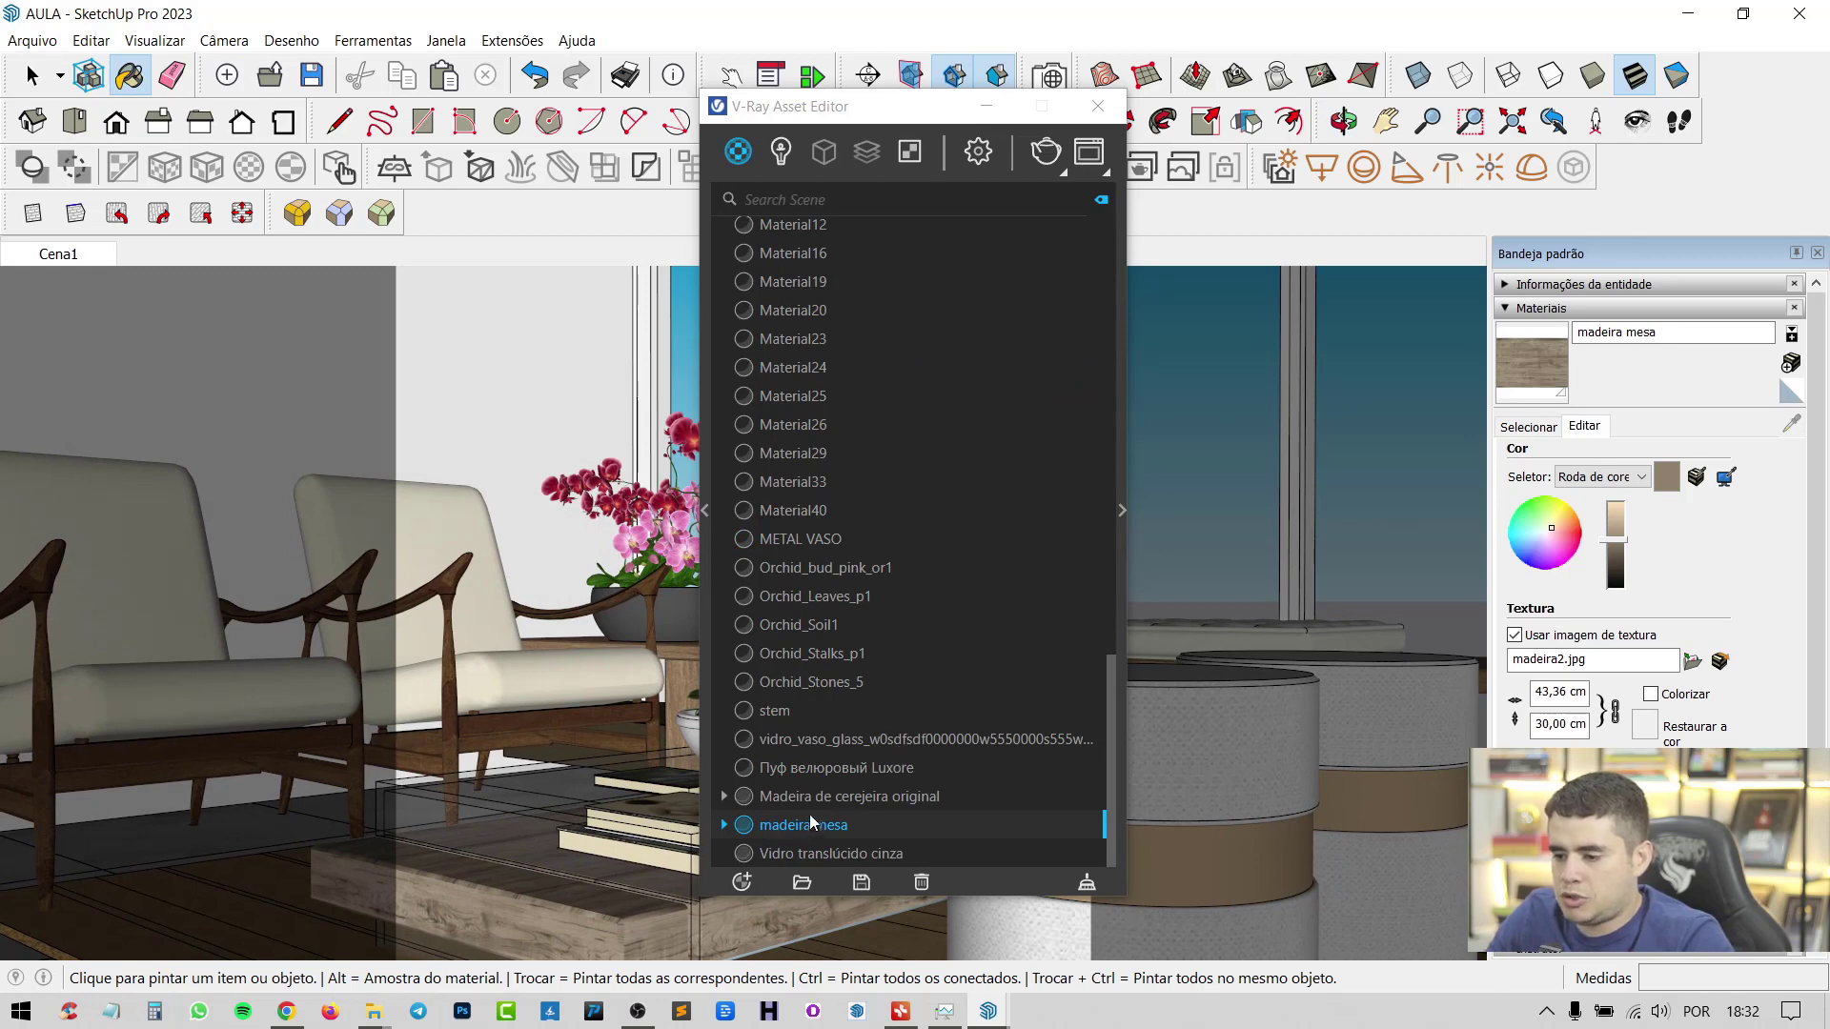
# Expand the V-Ray settings and preview of the madeira mesa material, moving the Asset Editor clear of the SketchUp material settings
pyautogui.moveTo(891, 116); pyautogui.dragTo(817, 116)
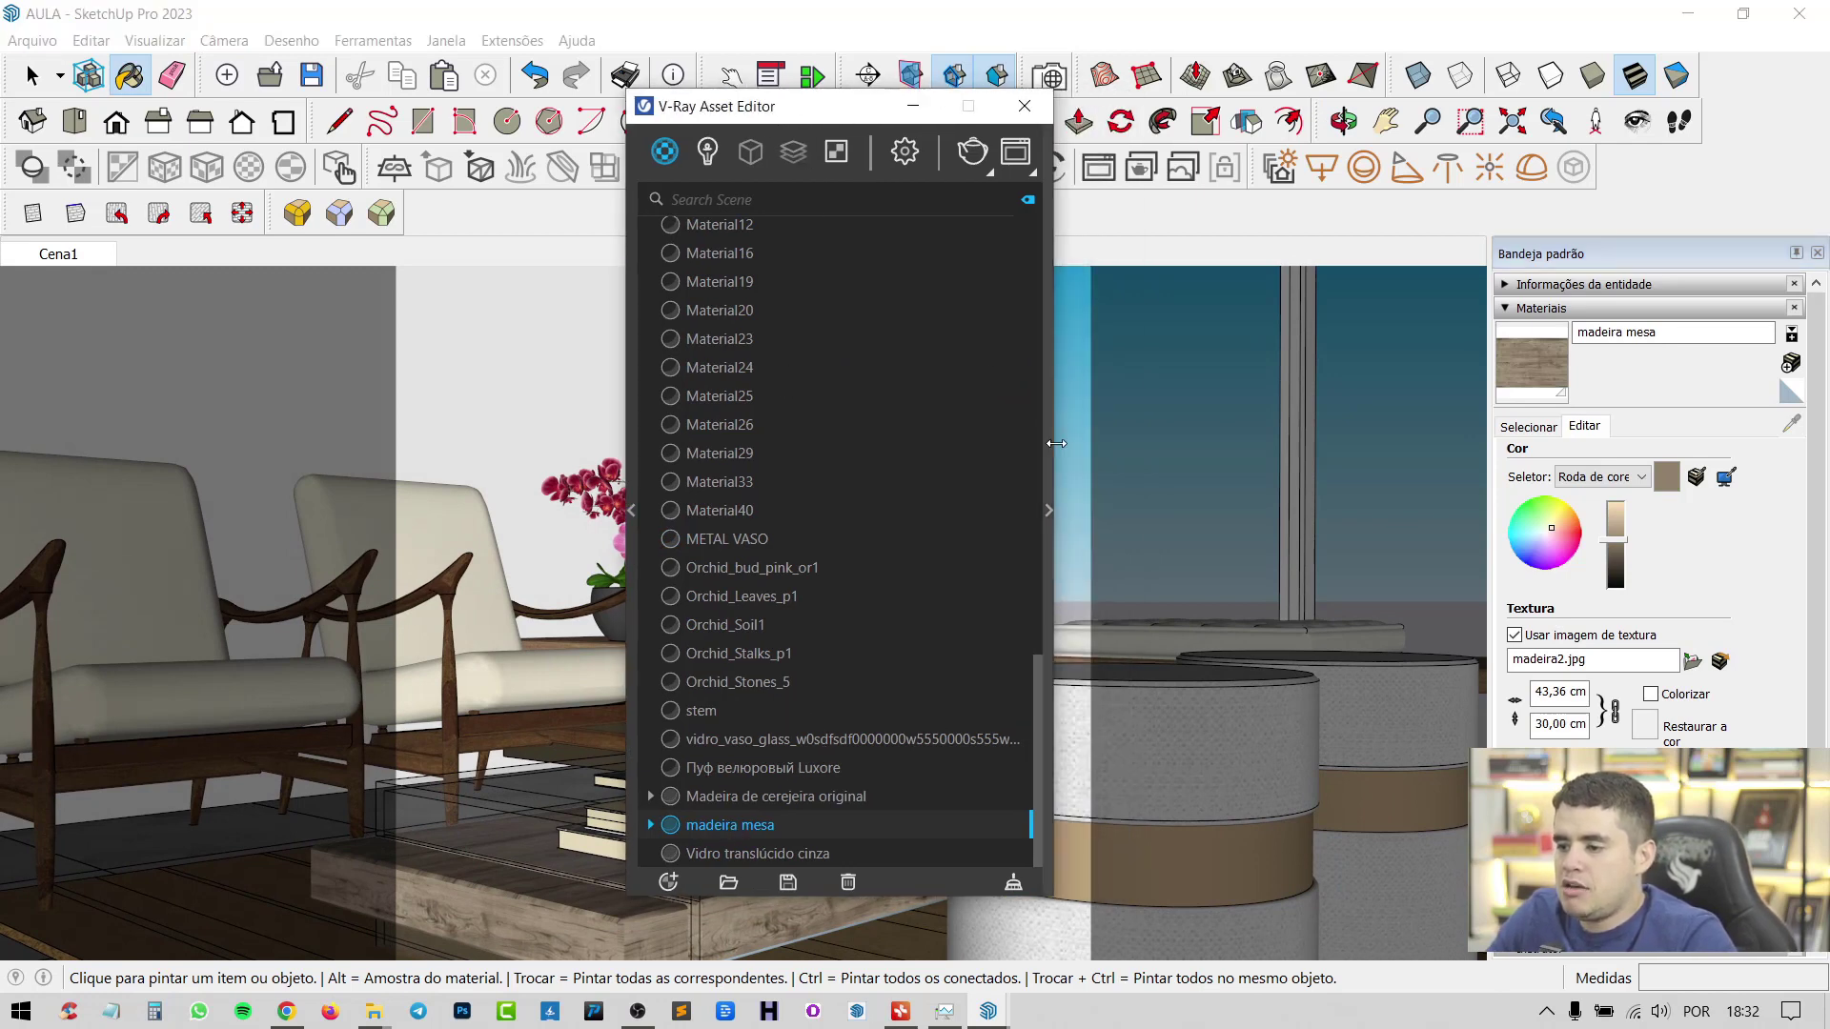
pyautogui.click(1049, 507)
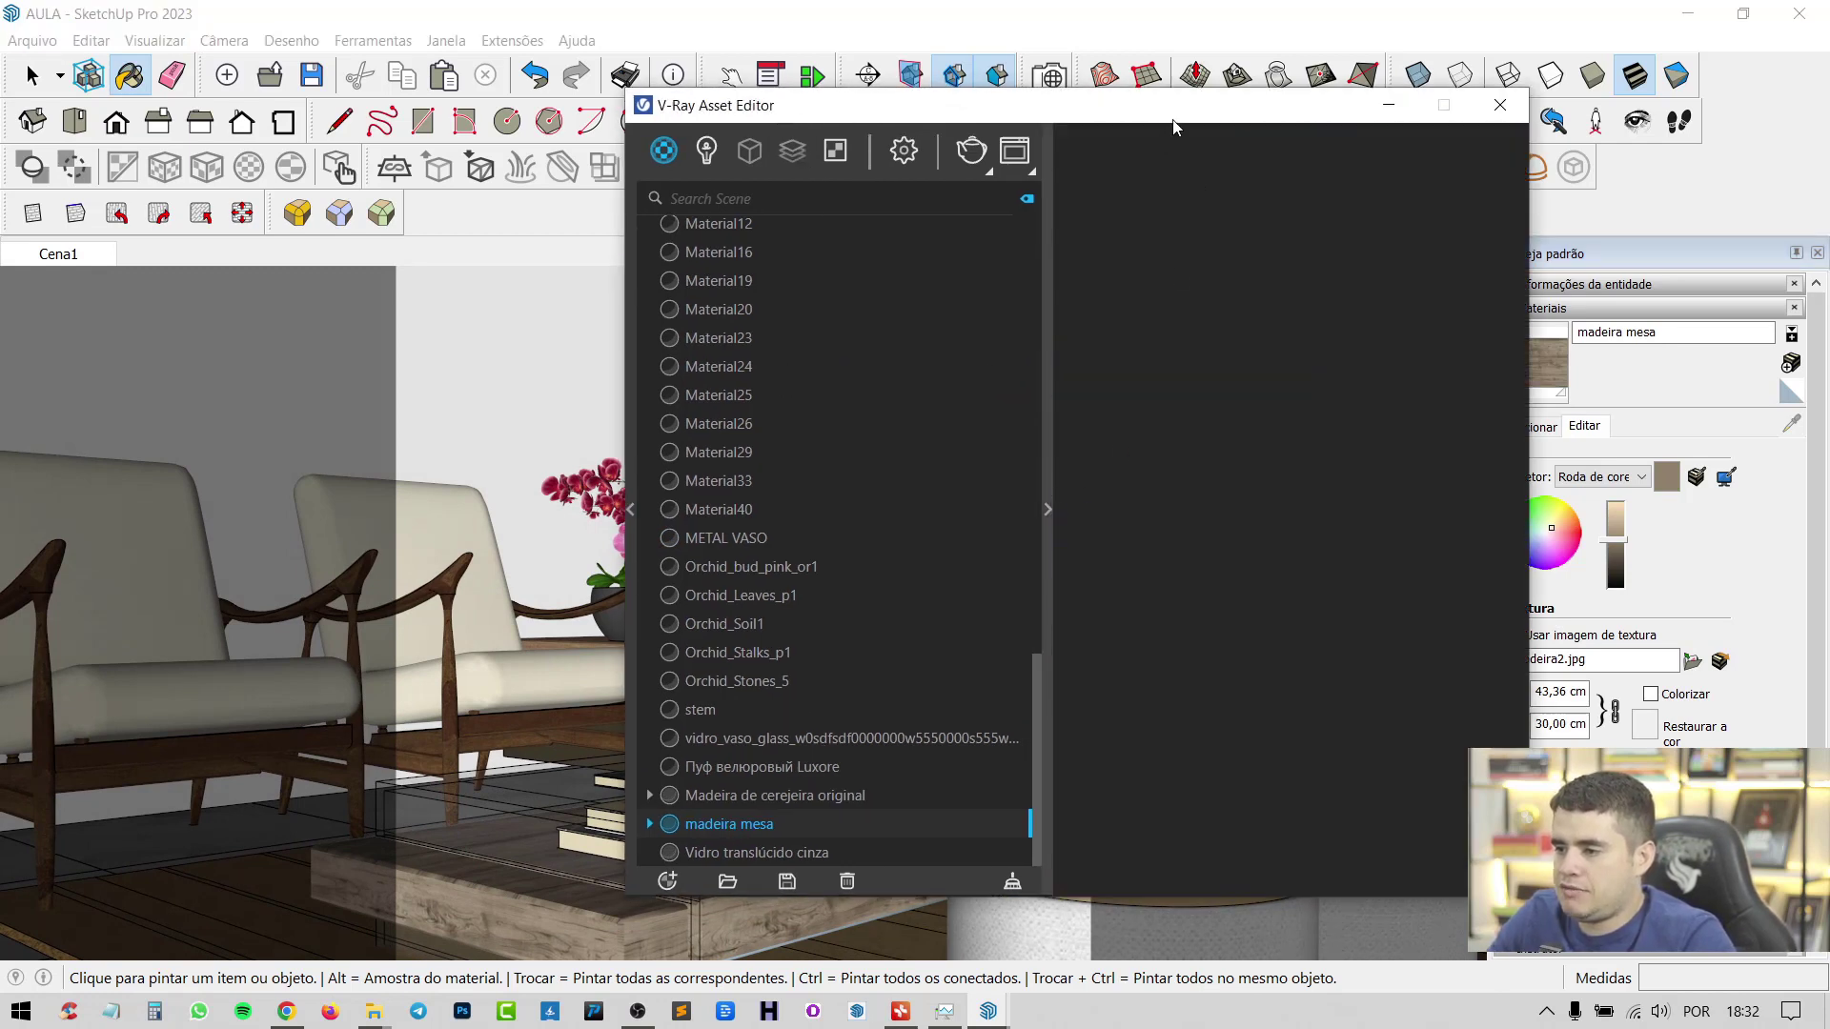
pyautogui.moveTo(1187, 117); pyautogui.dragTo(822, 98)
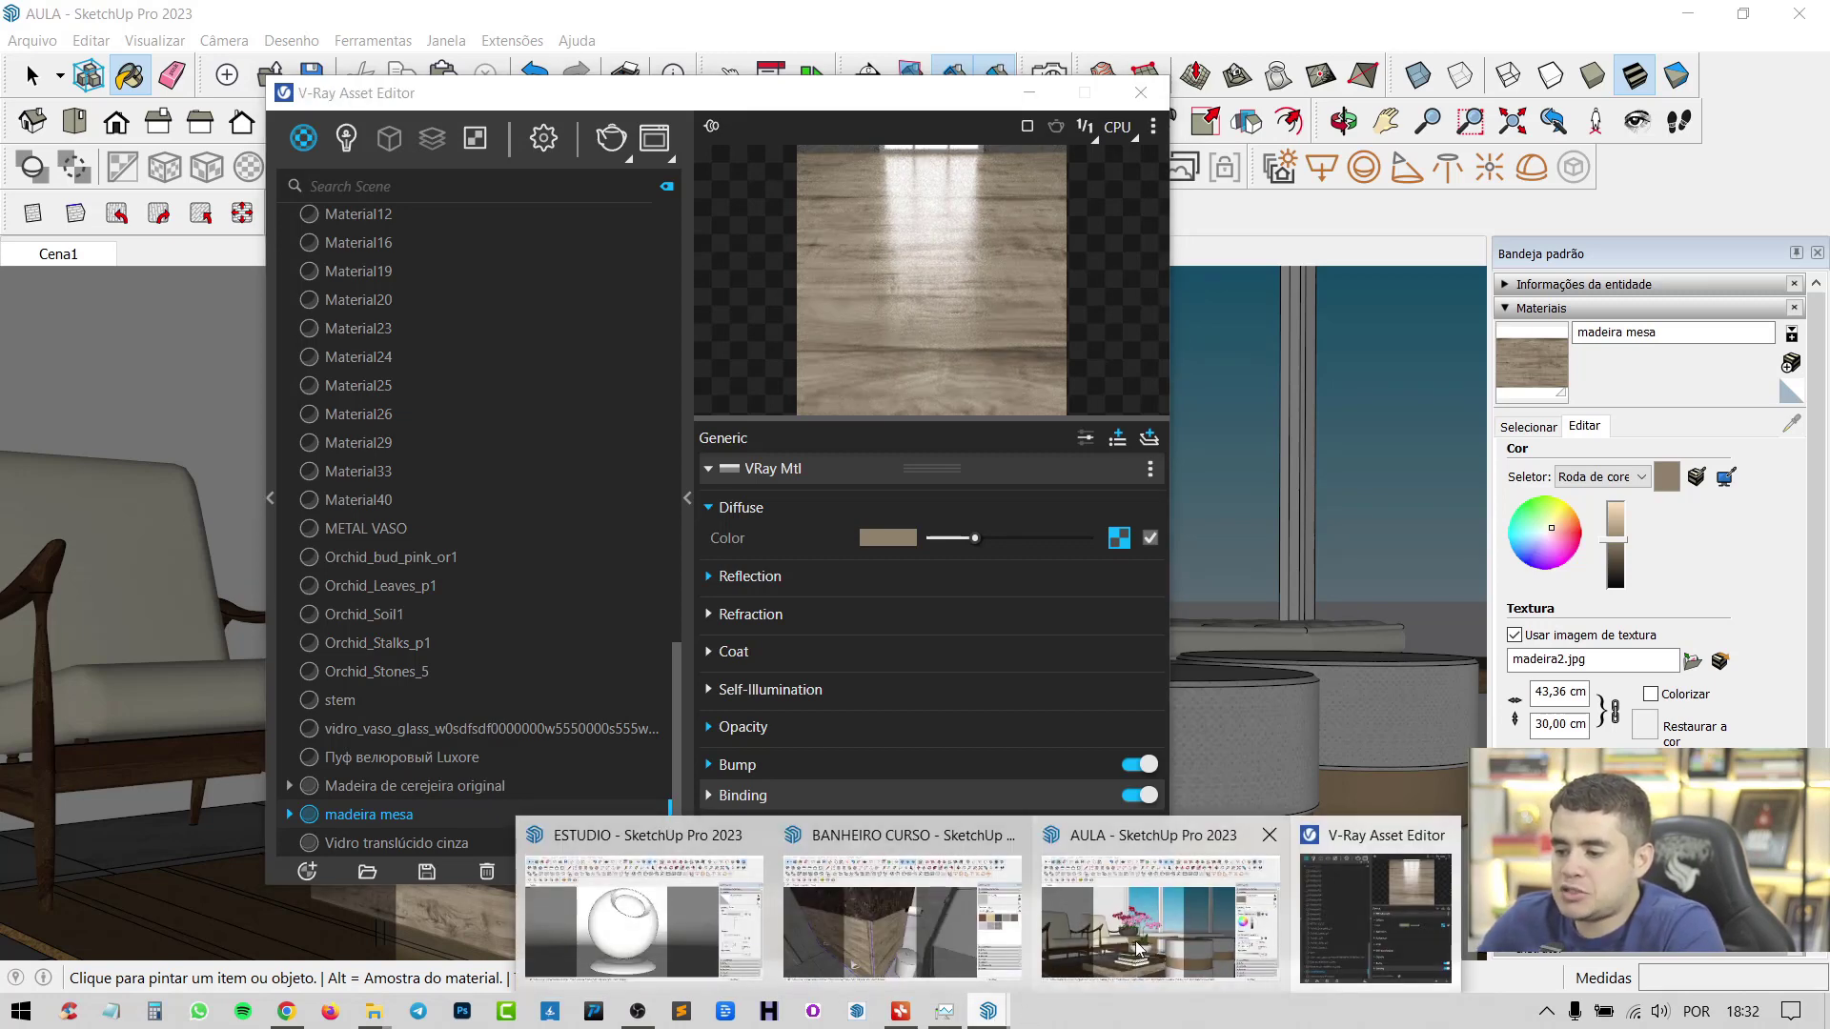
# Switch to the BANHEIRO CURSO model to view its wood cabinet, and return to the AULA model
pyautogui.moveTo(992, 1014)
pyautogui.click(875, 917)
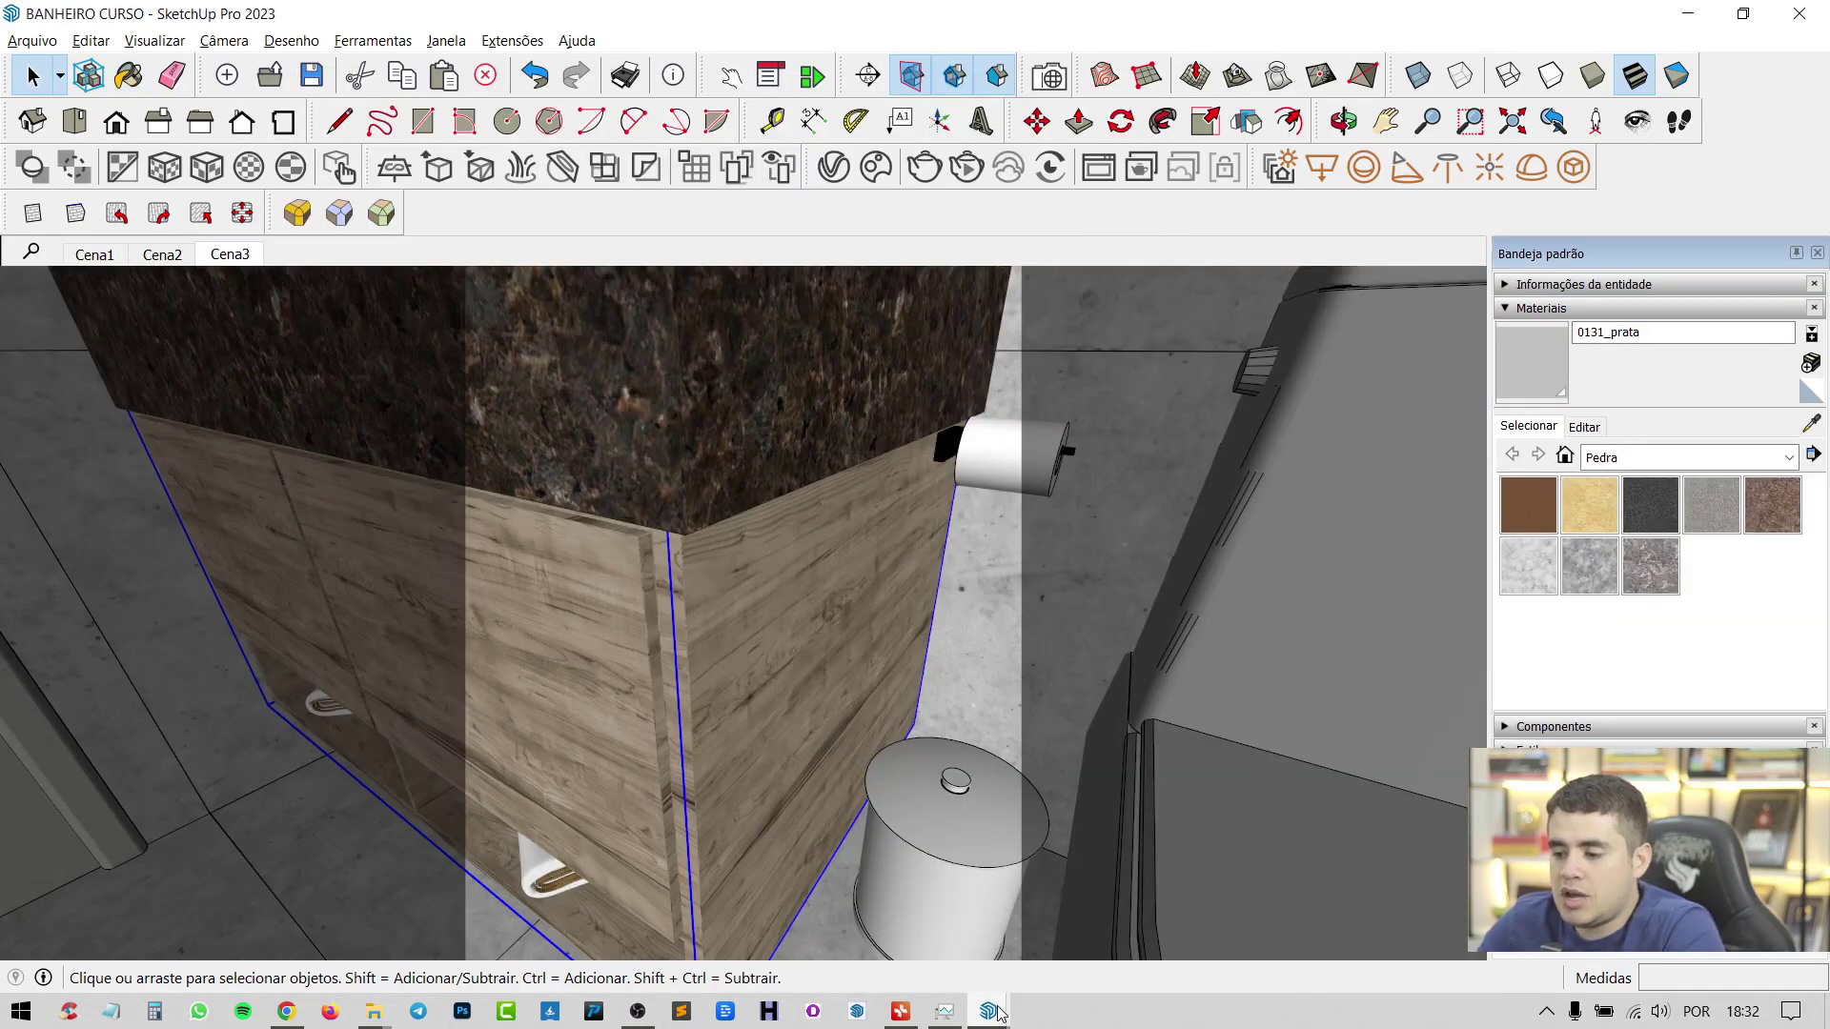
pyautogui.moveTo(991, 1013)
pyautogui.click(1186, 901)
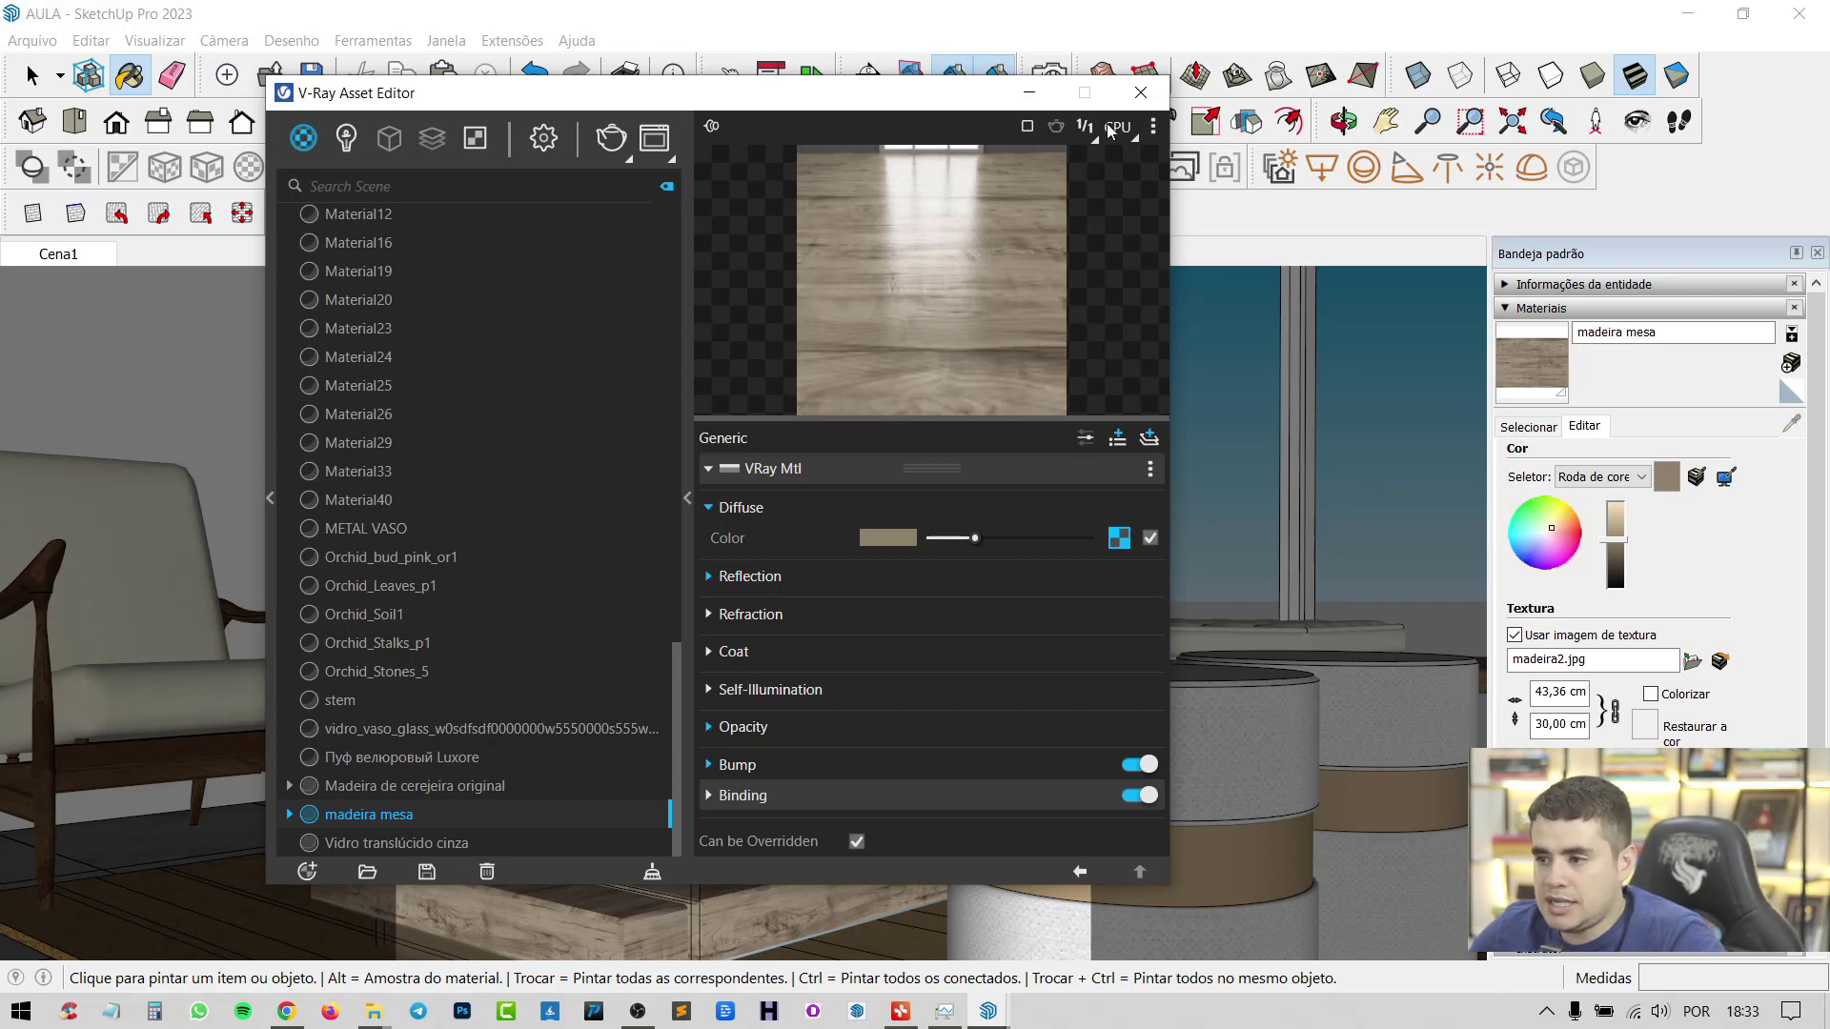
# Close the V-Ray Asset Editor and delete the small wood-textured box outside the room, returning to the Cena1 scene view
pyautogui.click(1140, 92)
pyautogui.click(108, 256)
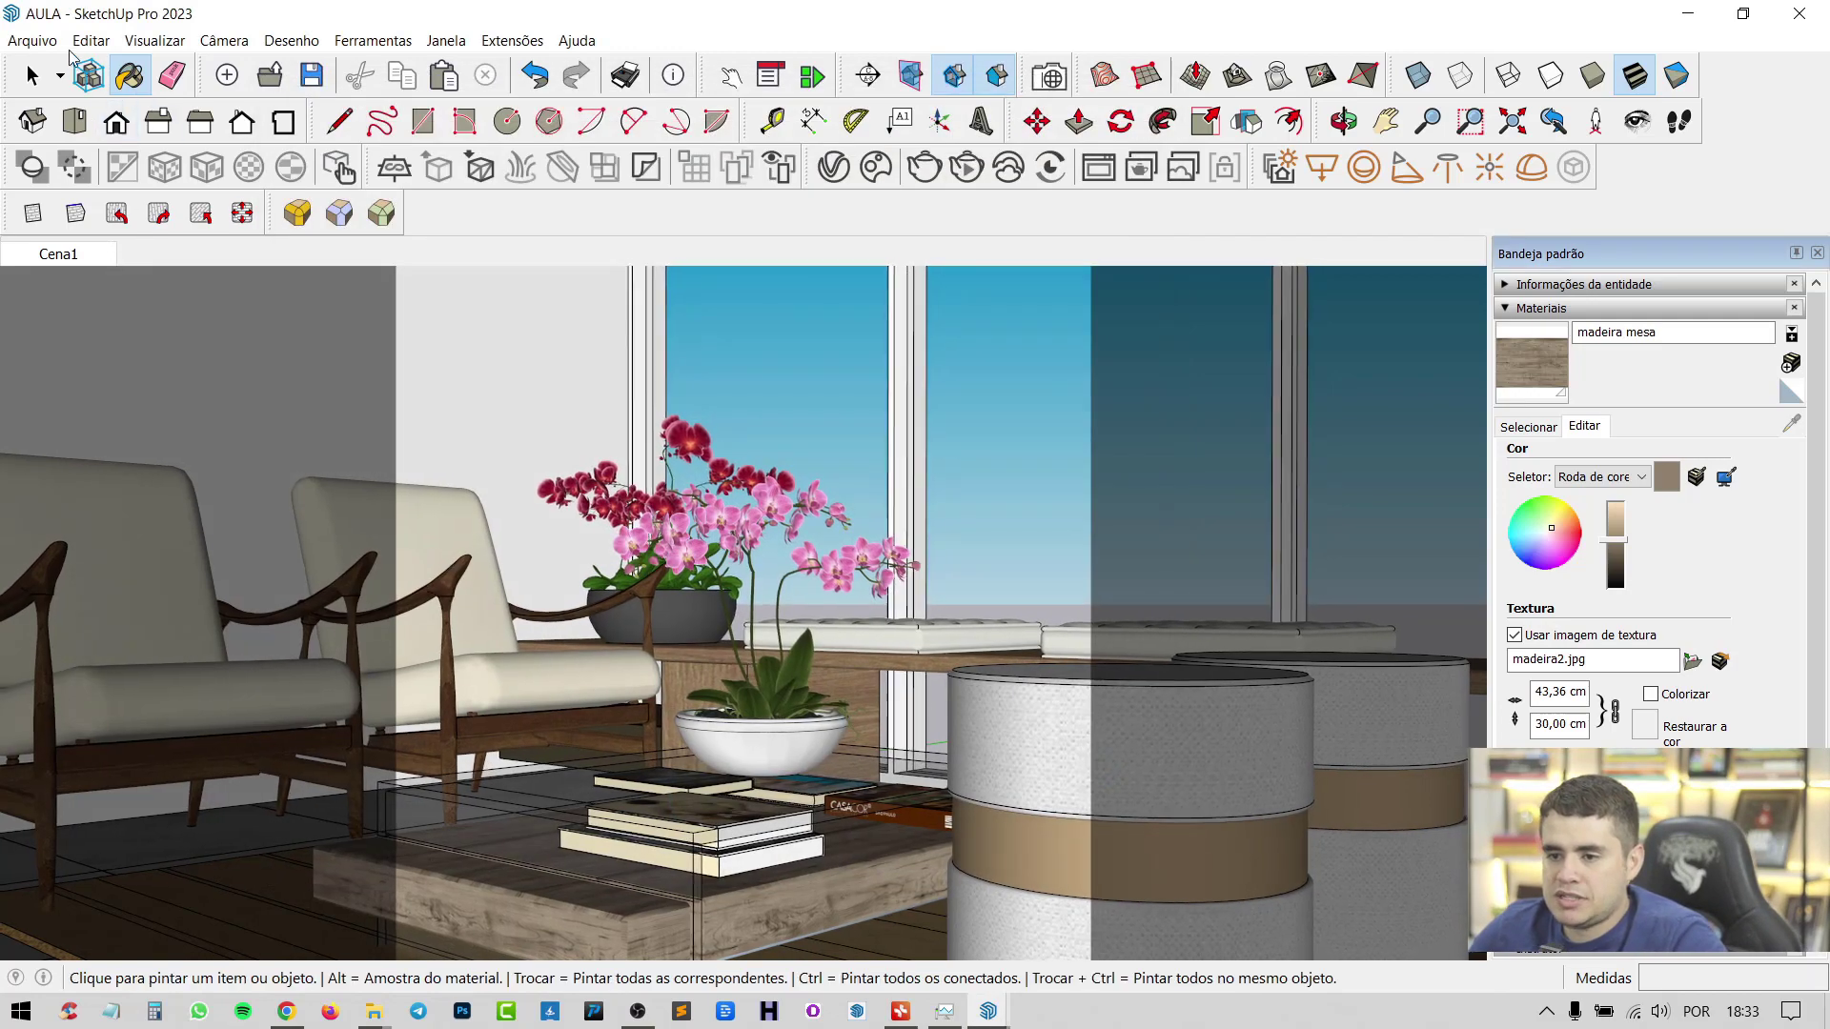
pyautogui.moveTo(769, 719); pyautogui.dragTo(808, 774, button='middle')
pyautogui.press('space')
pyautogui.scroll(-15, 769, 720)
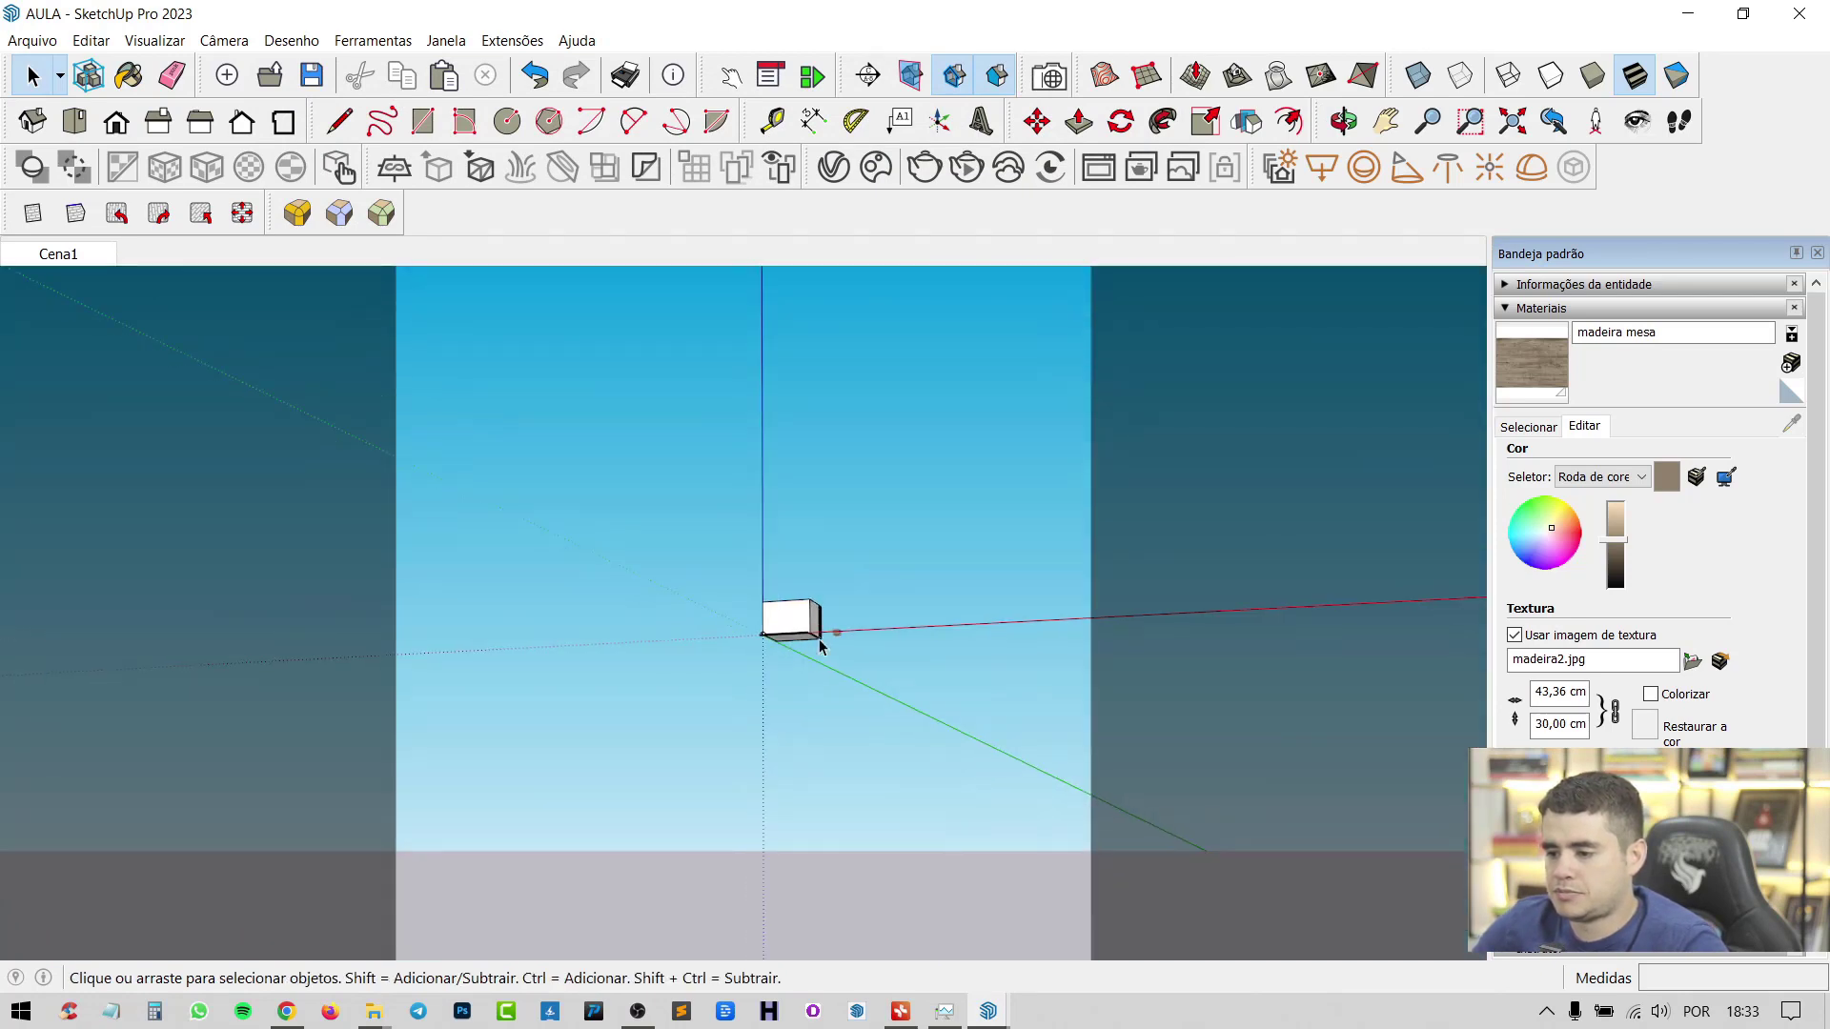
pyautogui.moveTo(821, 641); pyautogui.dragTo(849, 694, button='middle')
pyautogui.scroll(9, 825, 610)
pyautogui.click(797, 607)
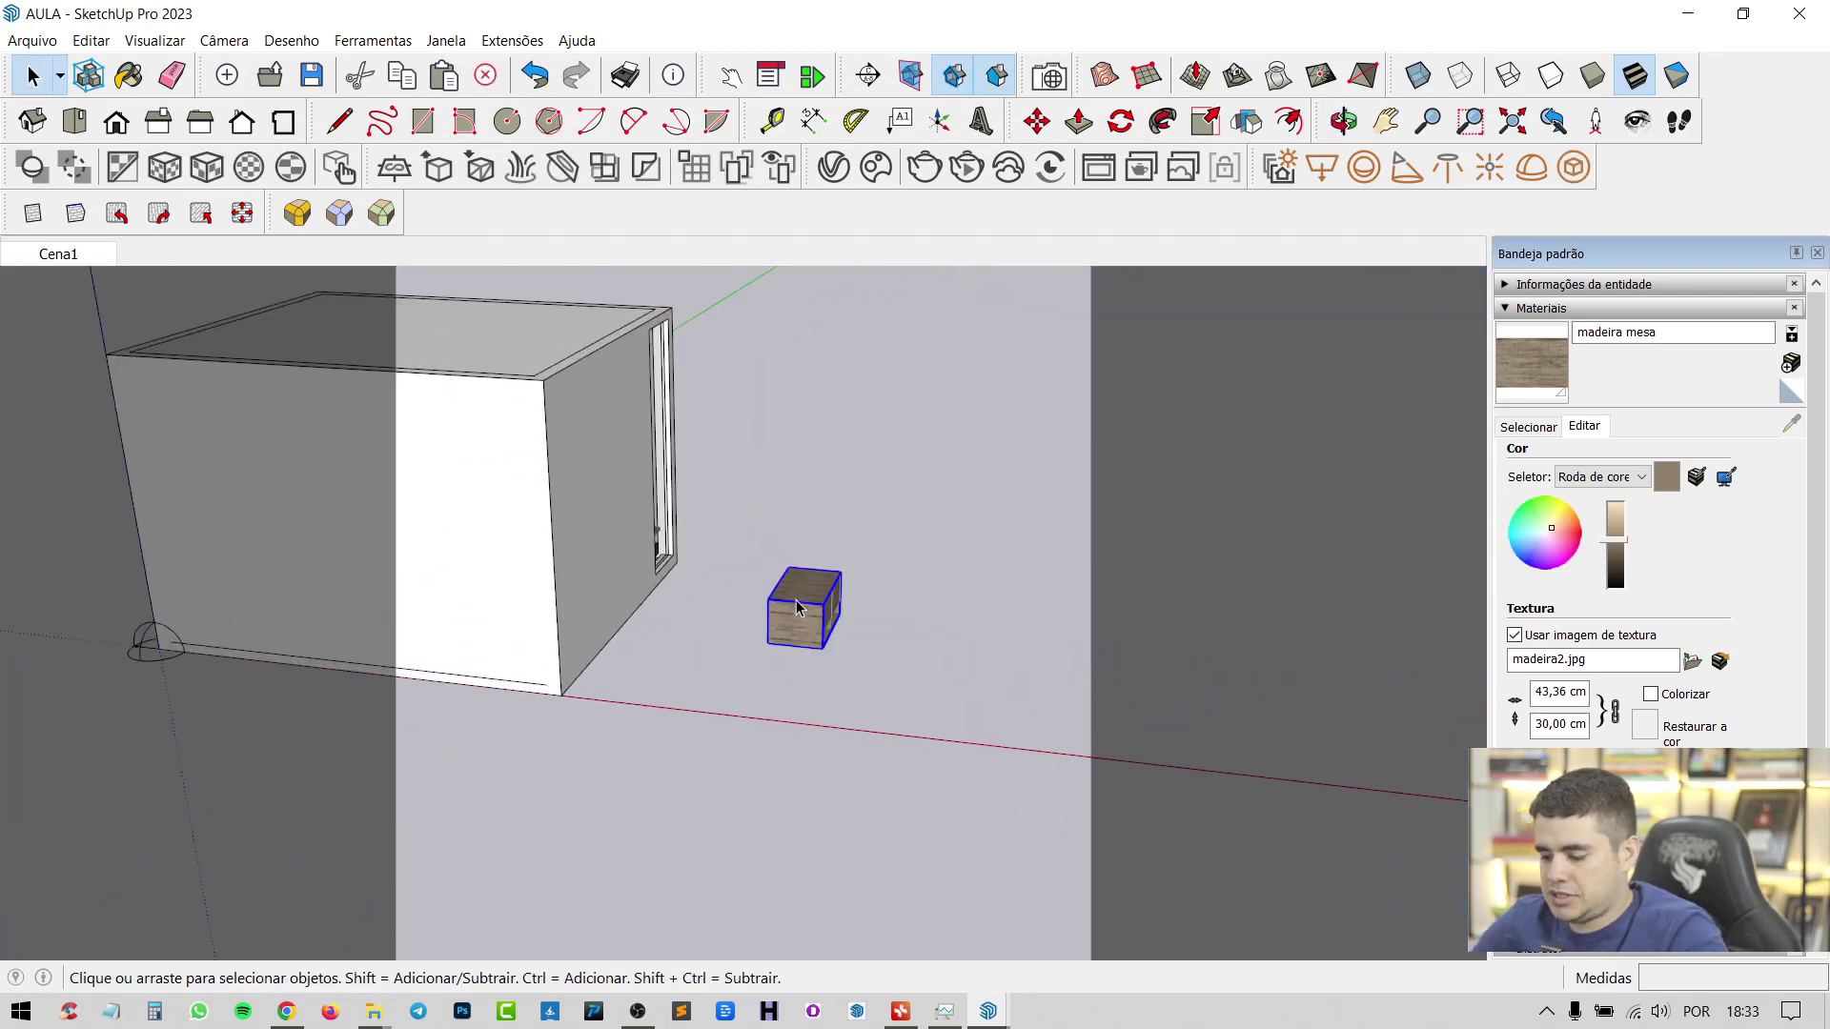
pyautogui.press('Delete')
pyautogui.scroll(-3, 982, 625)
pyautogui.click(55, 256)
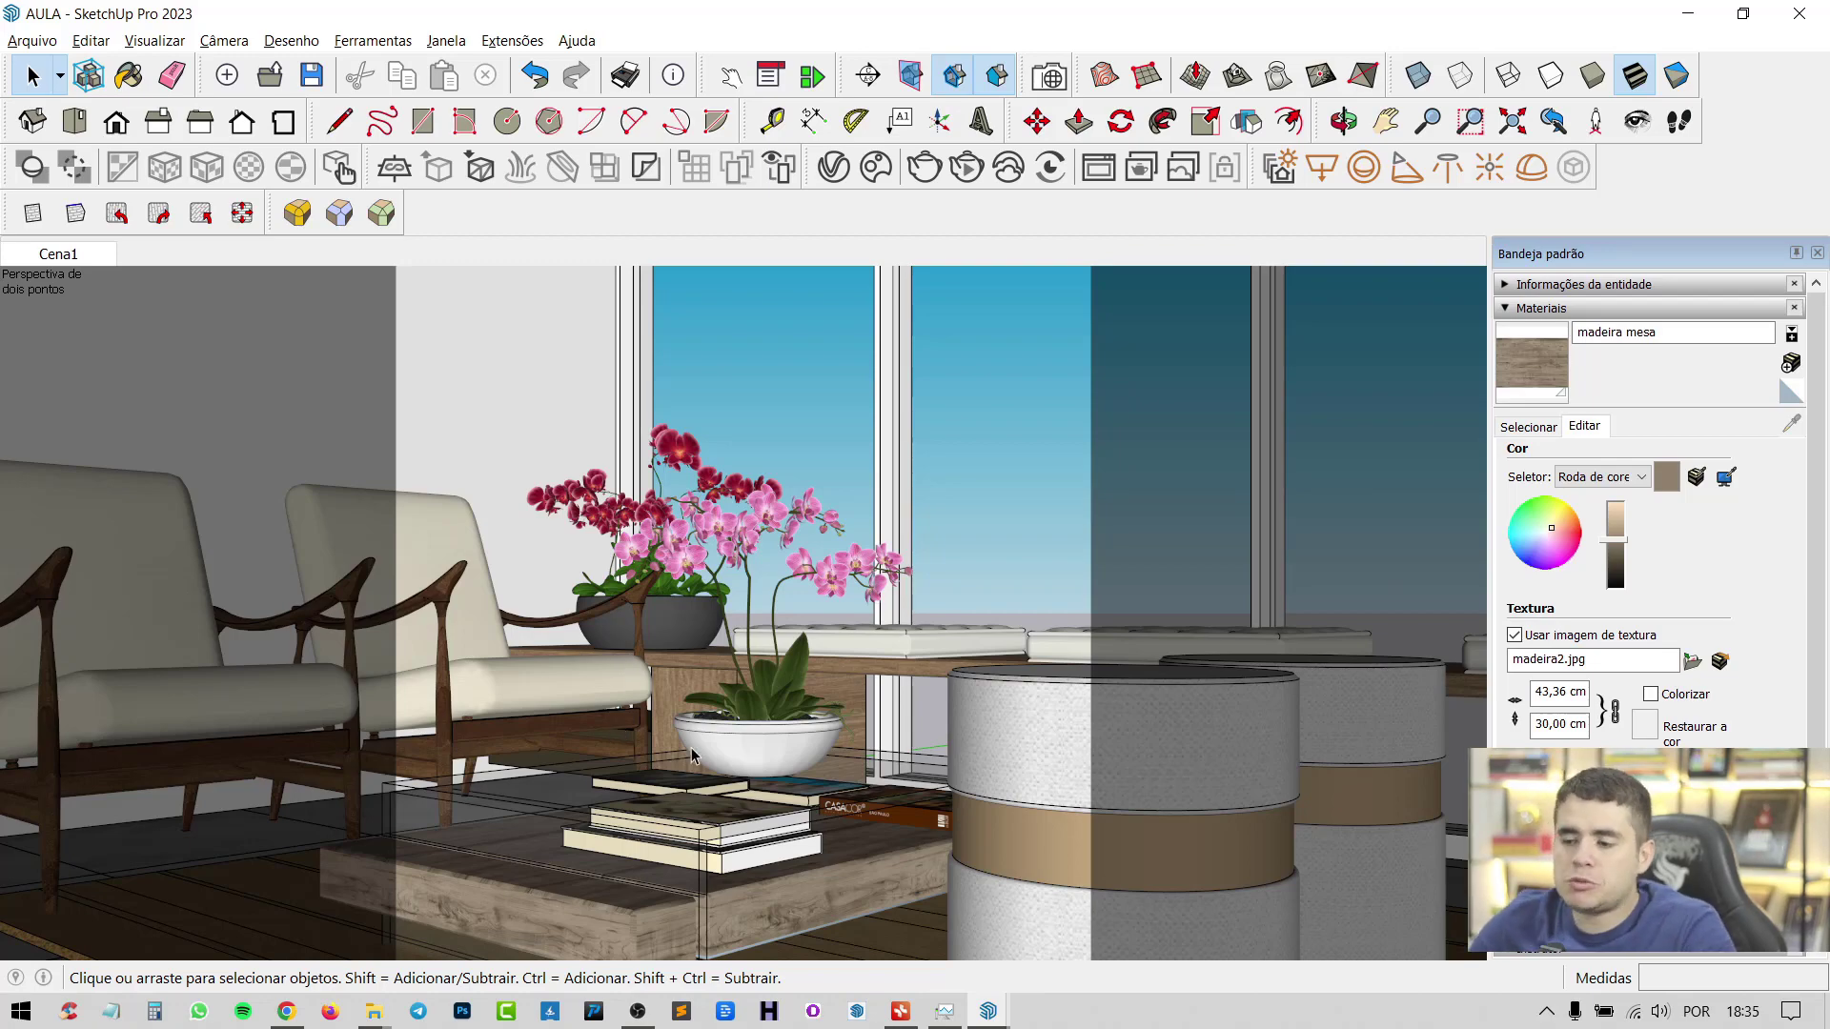
# Open the coffee table's nested group for editing and select all the geometry of its top and end blocks
pyautogui.moveTo(797, 800); pyautogui.dragTo(730, 810, button='middle')
pyautogui.scroll(2, 727, 810)
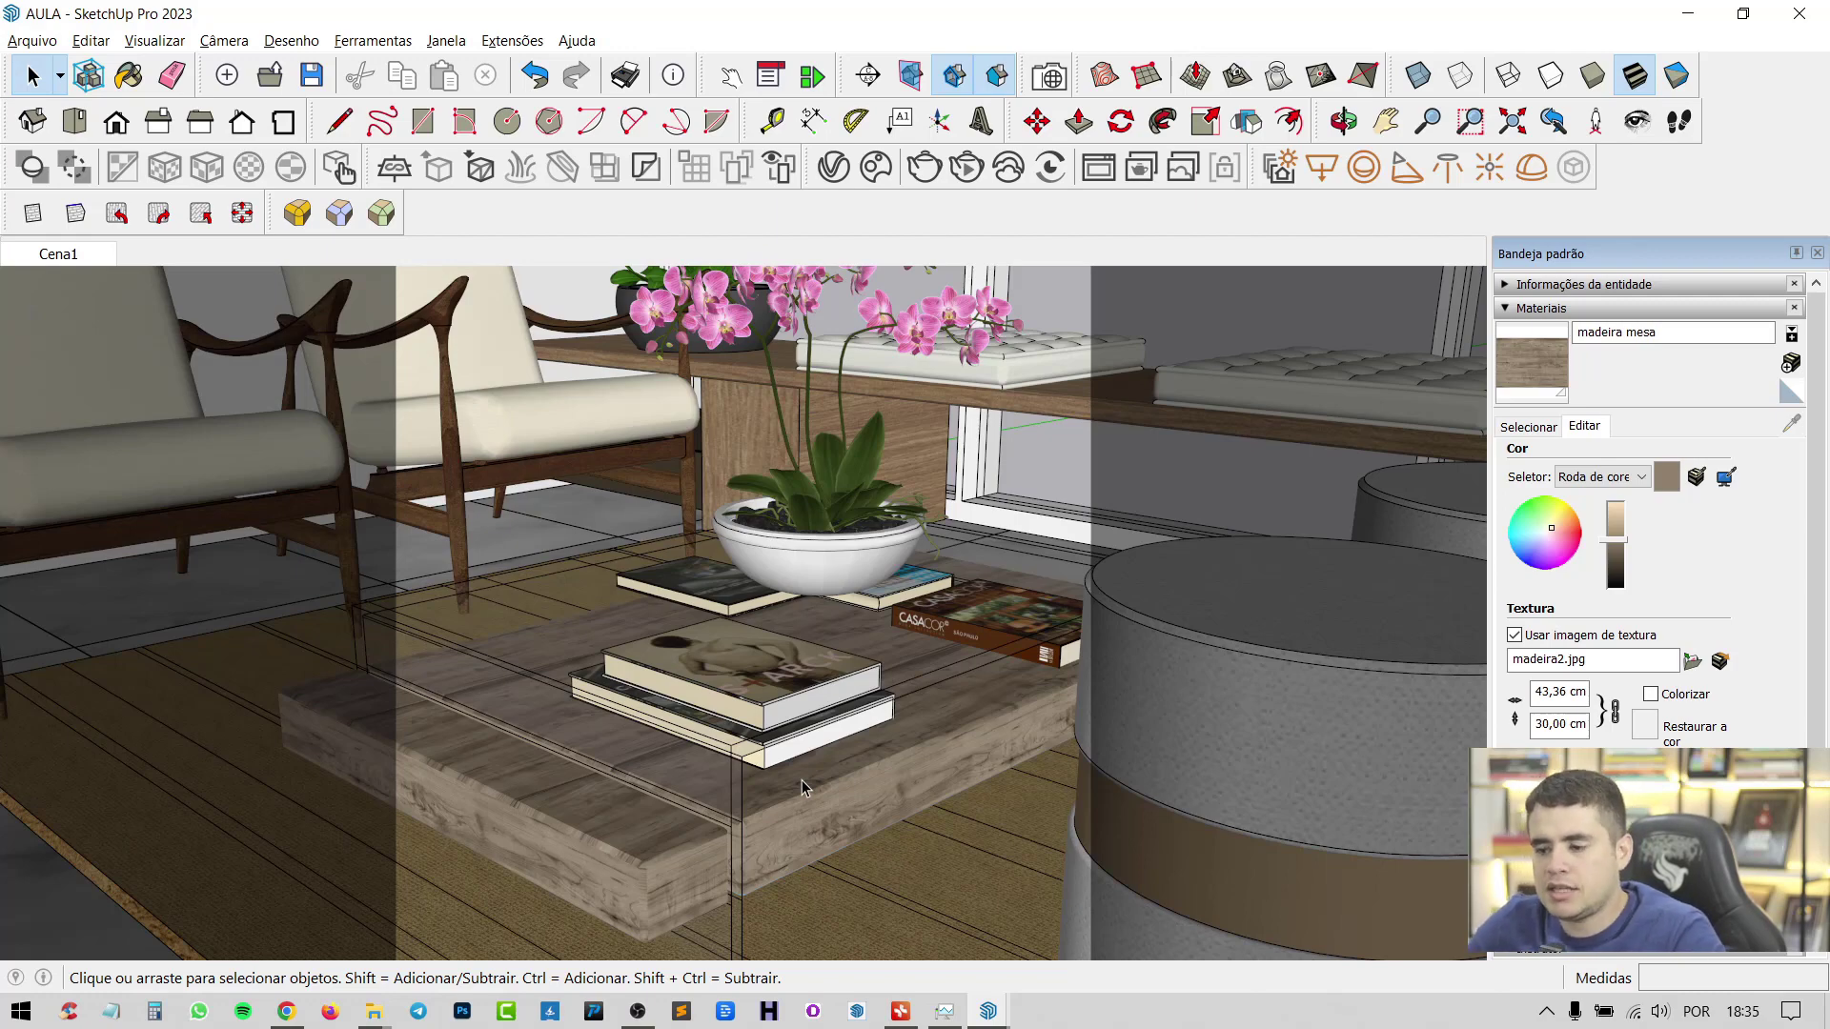
pyautogui.doubleClick(666, 854)
pyautogui.doubleClick(666, 854)
pyautogui.click(665, 854)
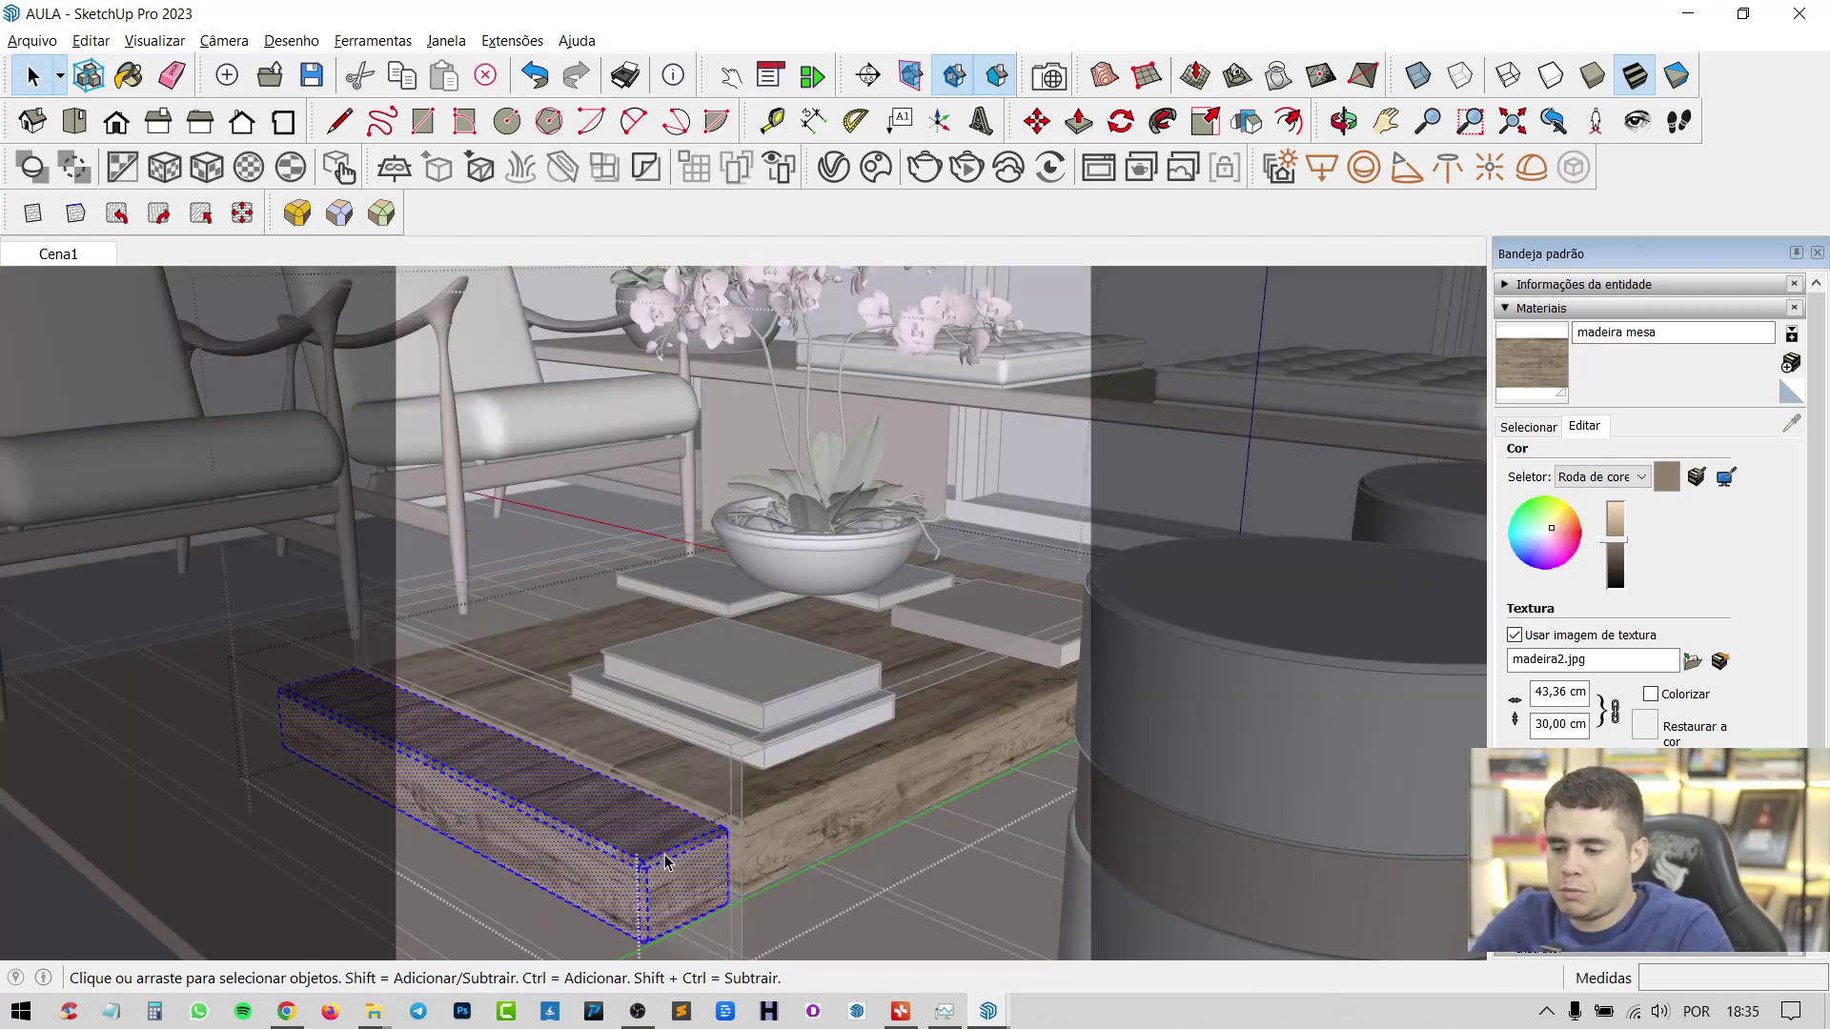
pyautogui.scroll(5, 665, 854)
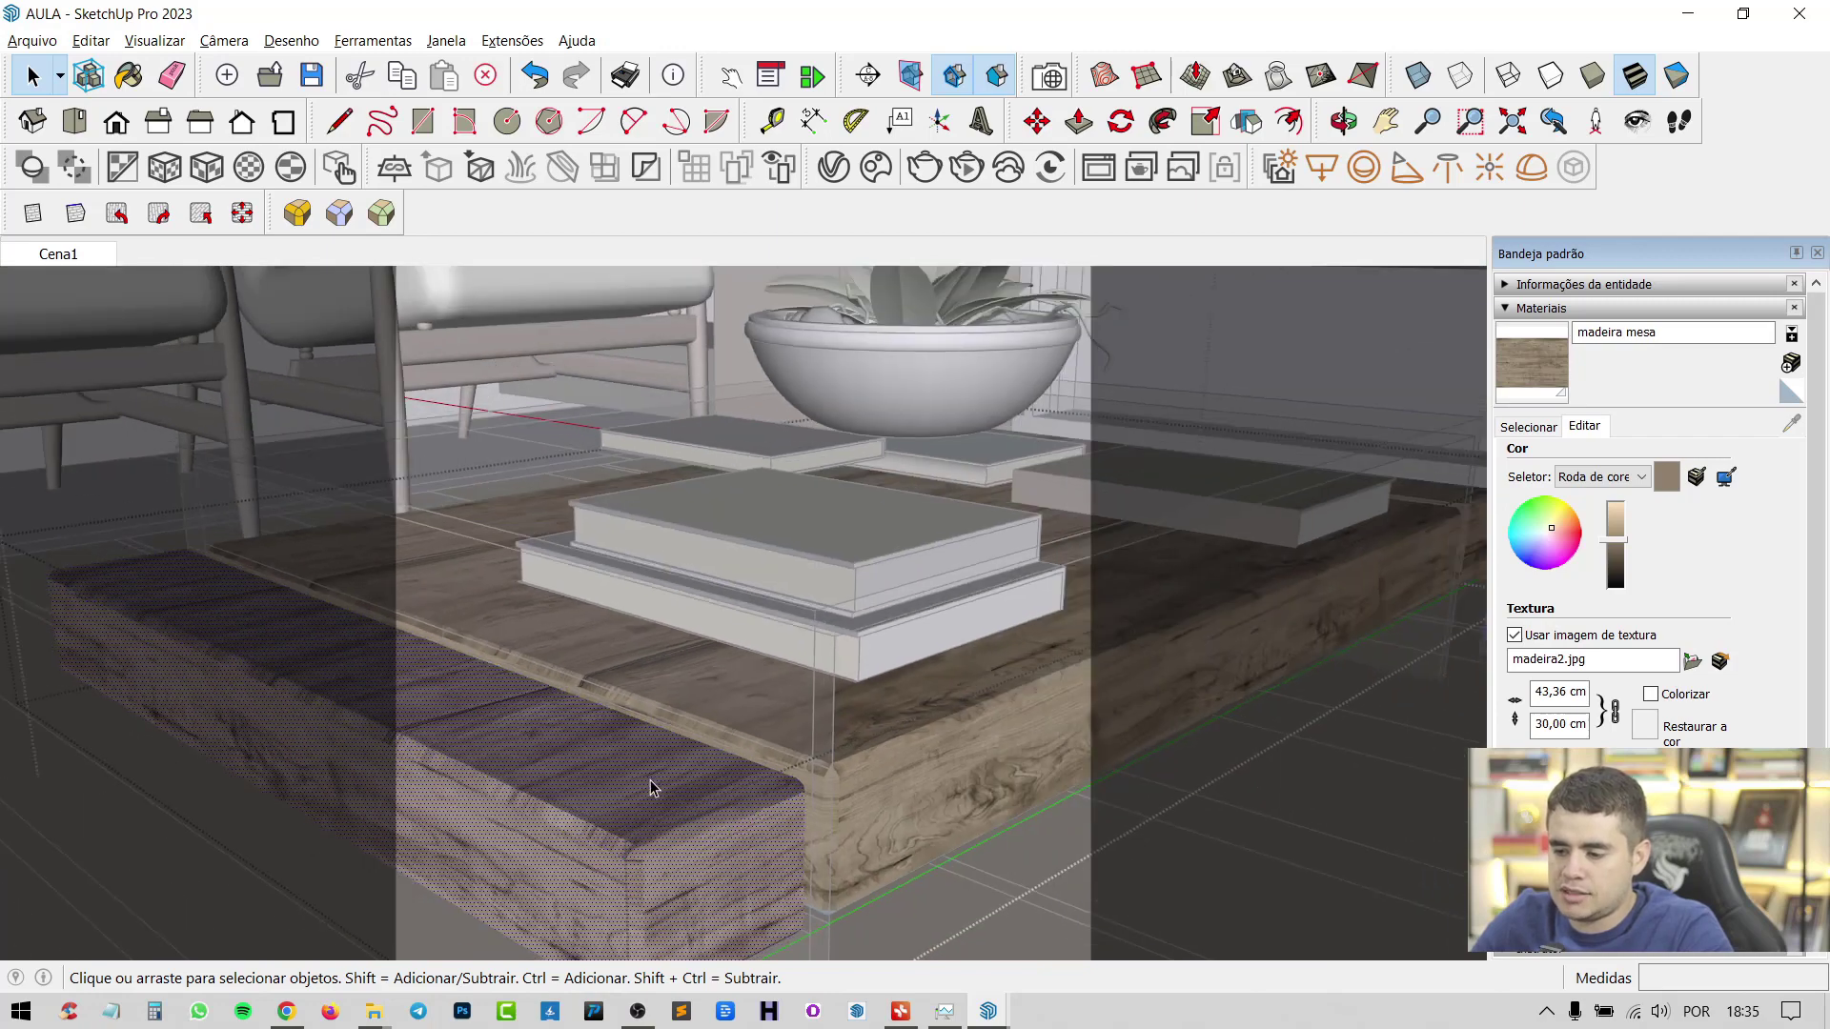
pyautogui.scroll(-3, 672, 789)
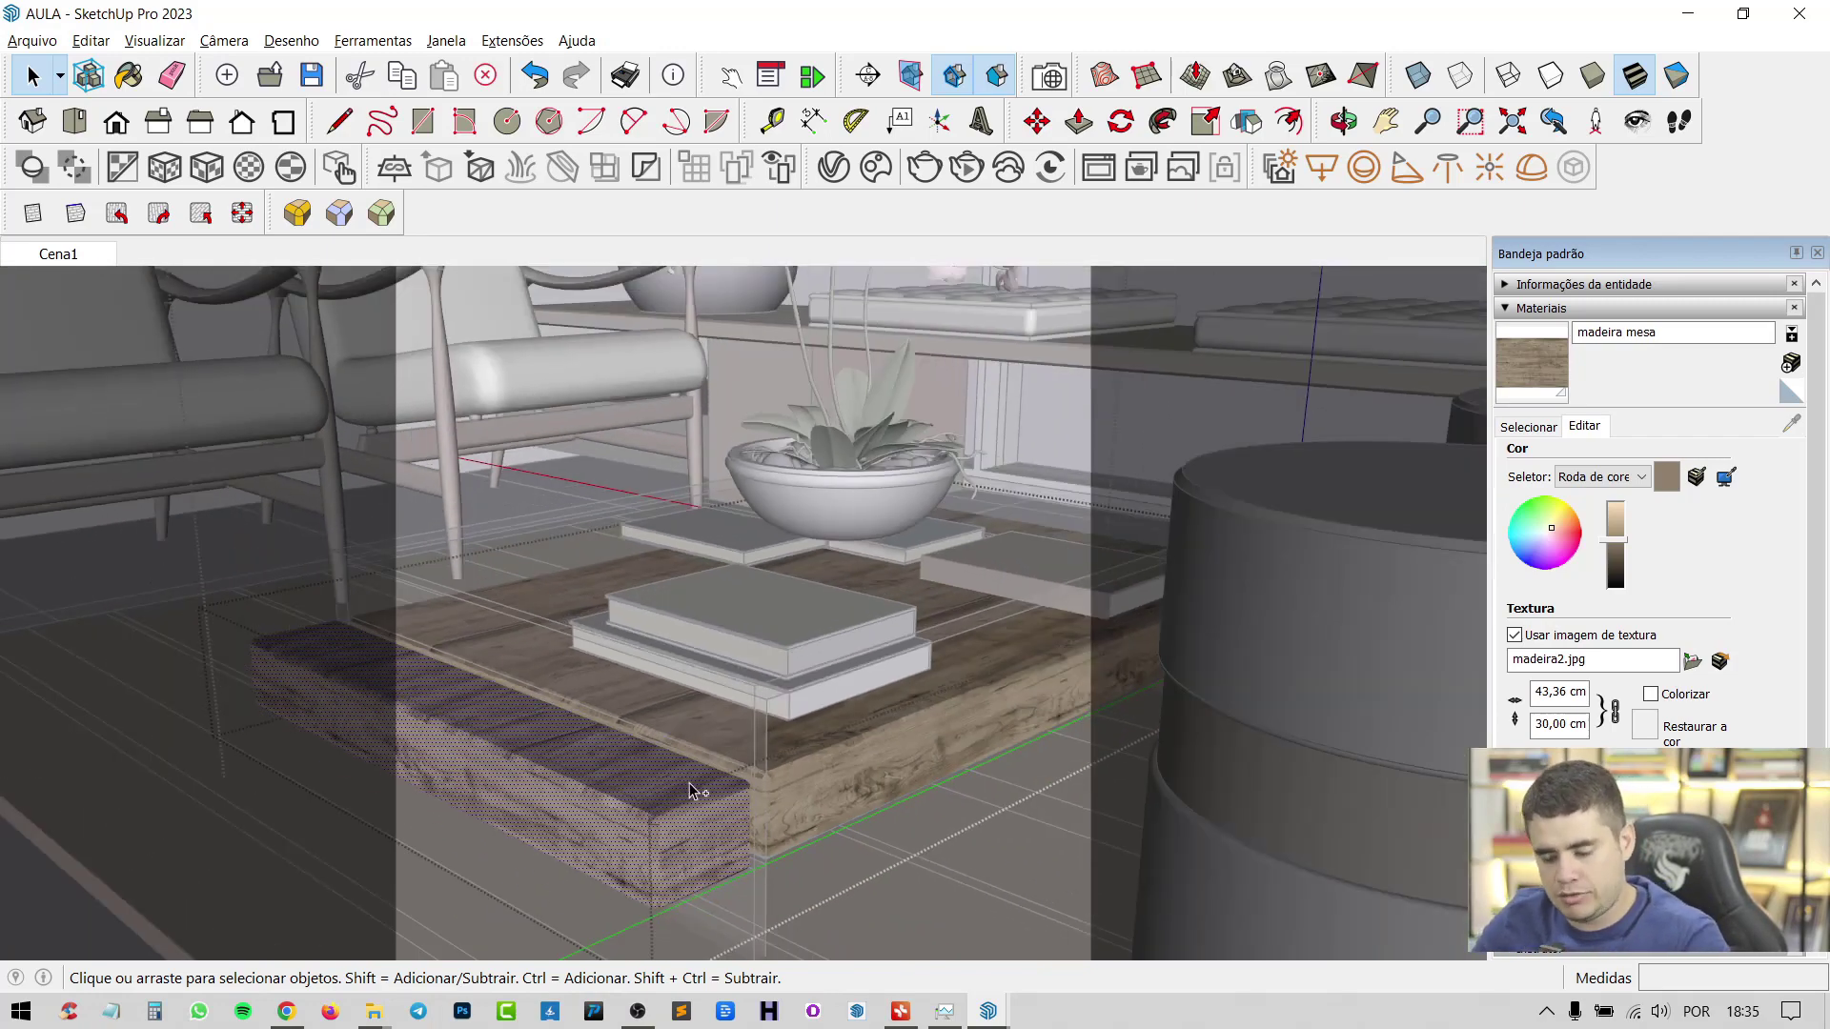
pyautogui.hotkey('ctrl', 'a')
pyautogui.scroll(-2, 883, 633)
pyautogui.moveTo(883, 633); pyautogui.dragTo(854, 778, button='middle')
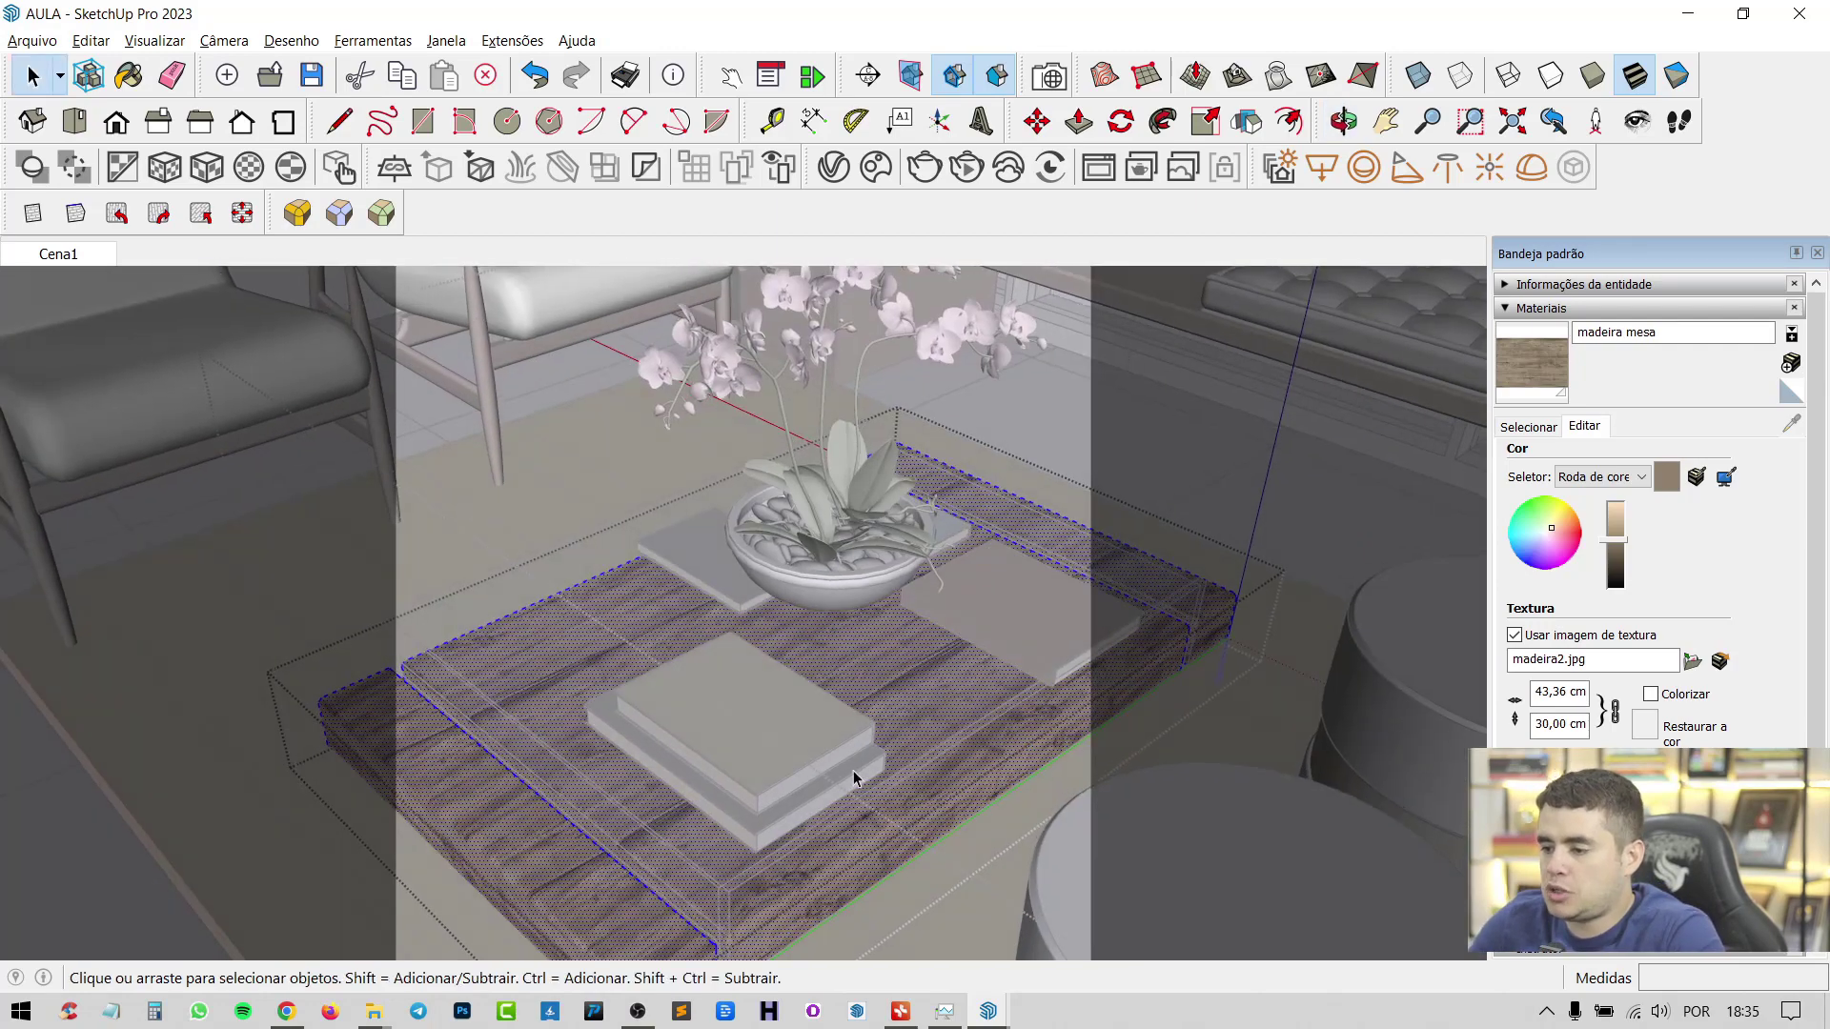
pyautogui.scroll(5, 658, 841)
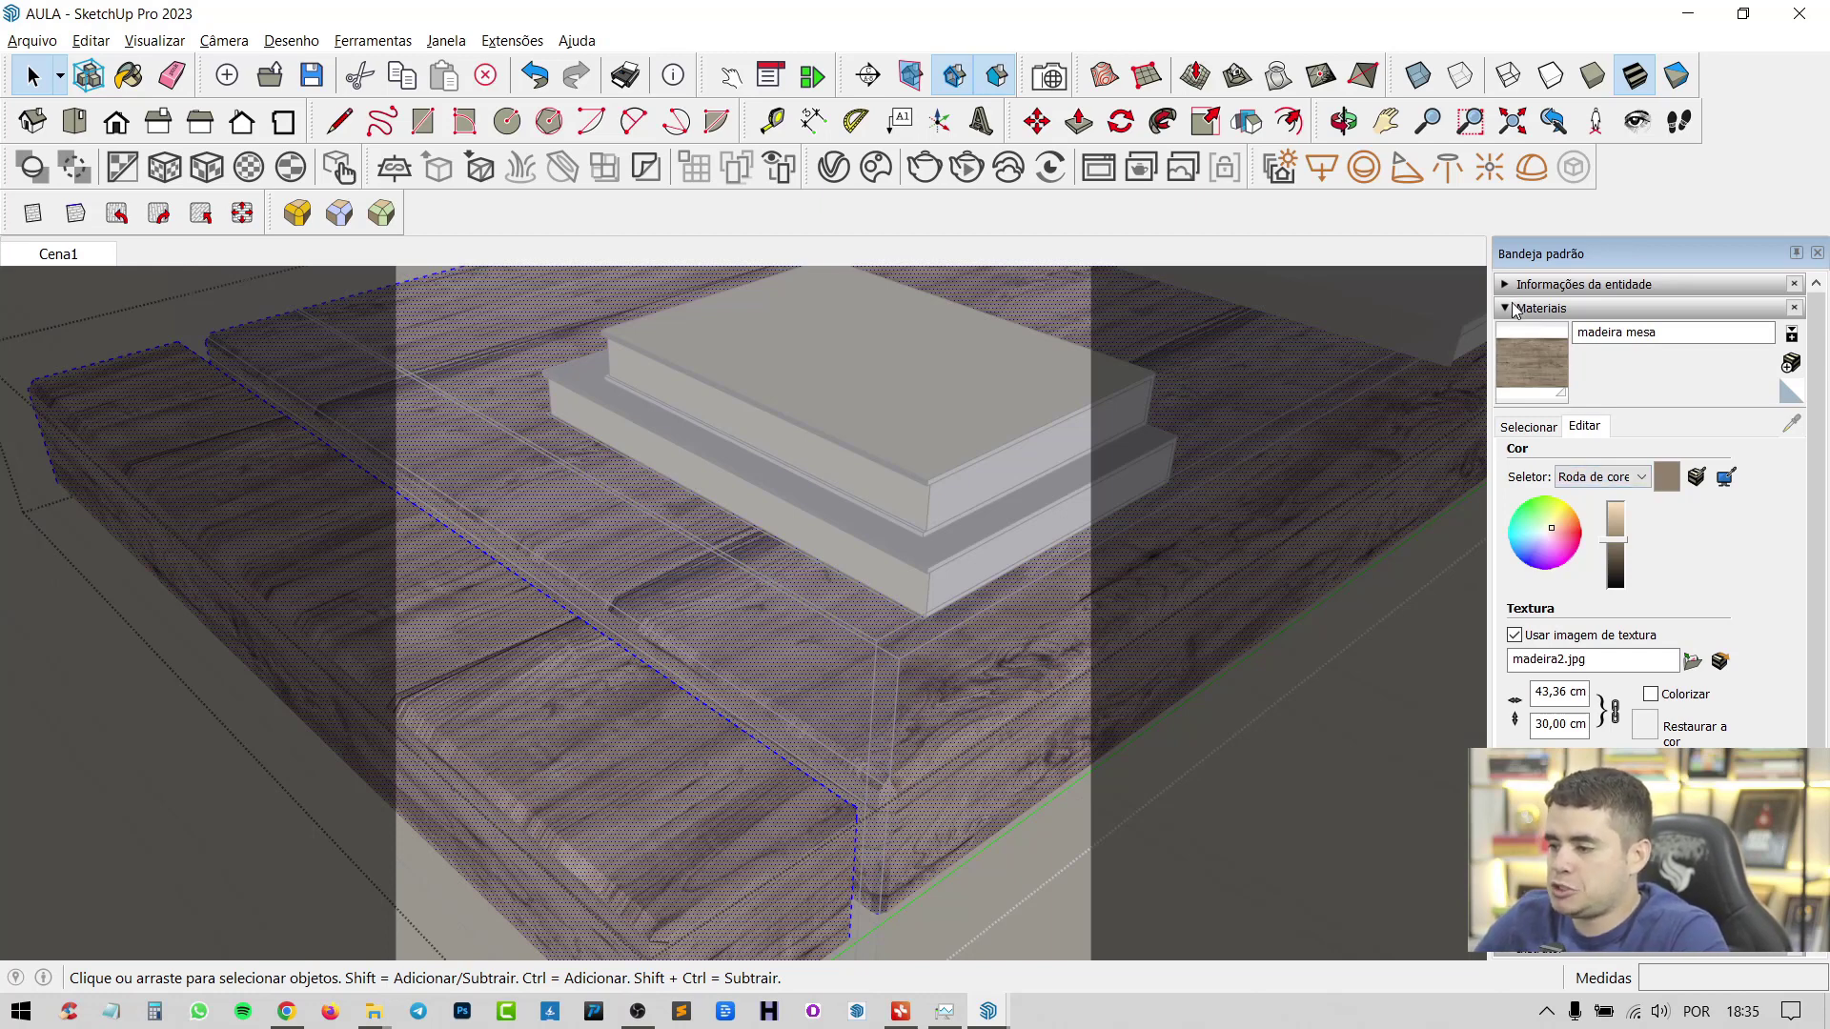
# Paint all the selected coffee table geometry with the red Cor B05 from the Cores collection
pyautogui.click(1531, 427)
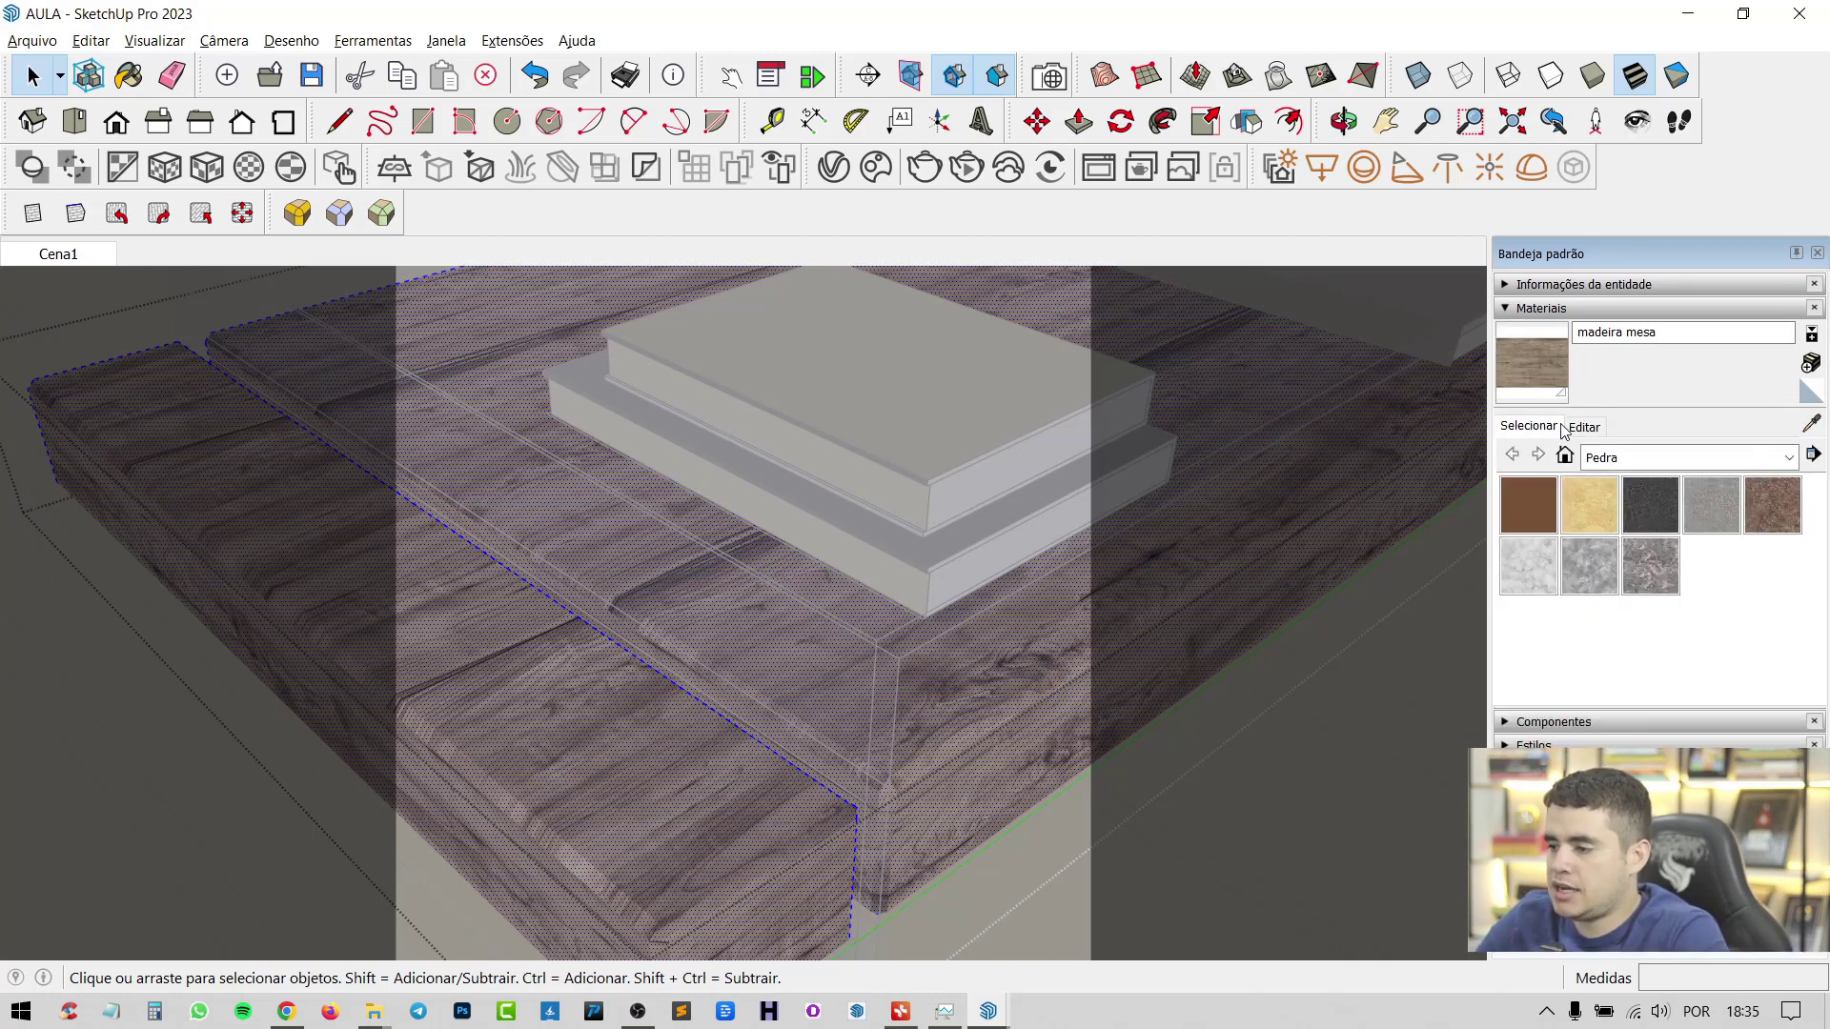
pyautogui.click(1621, 458)
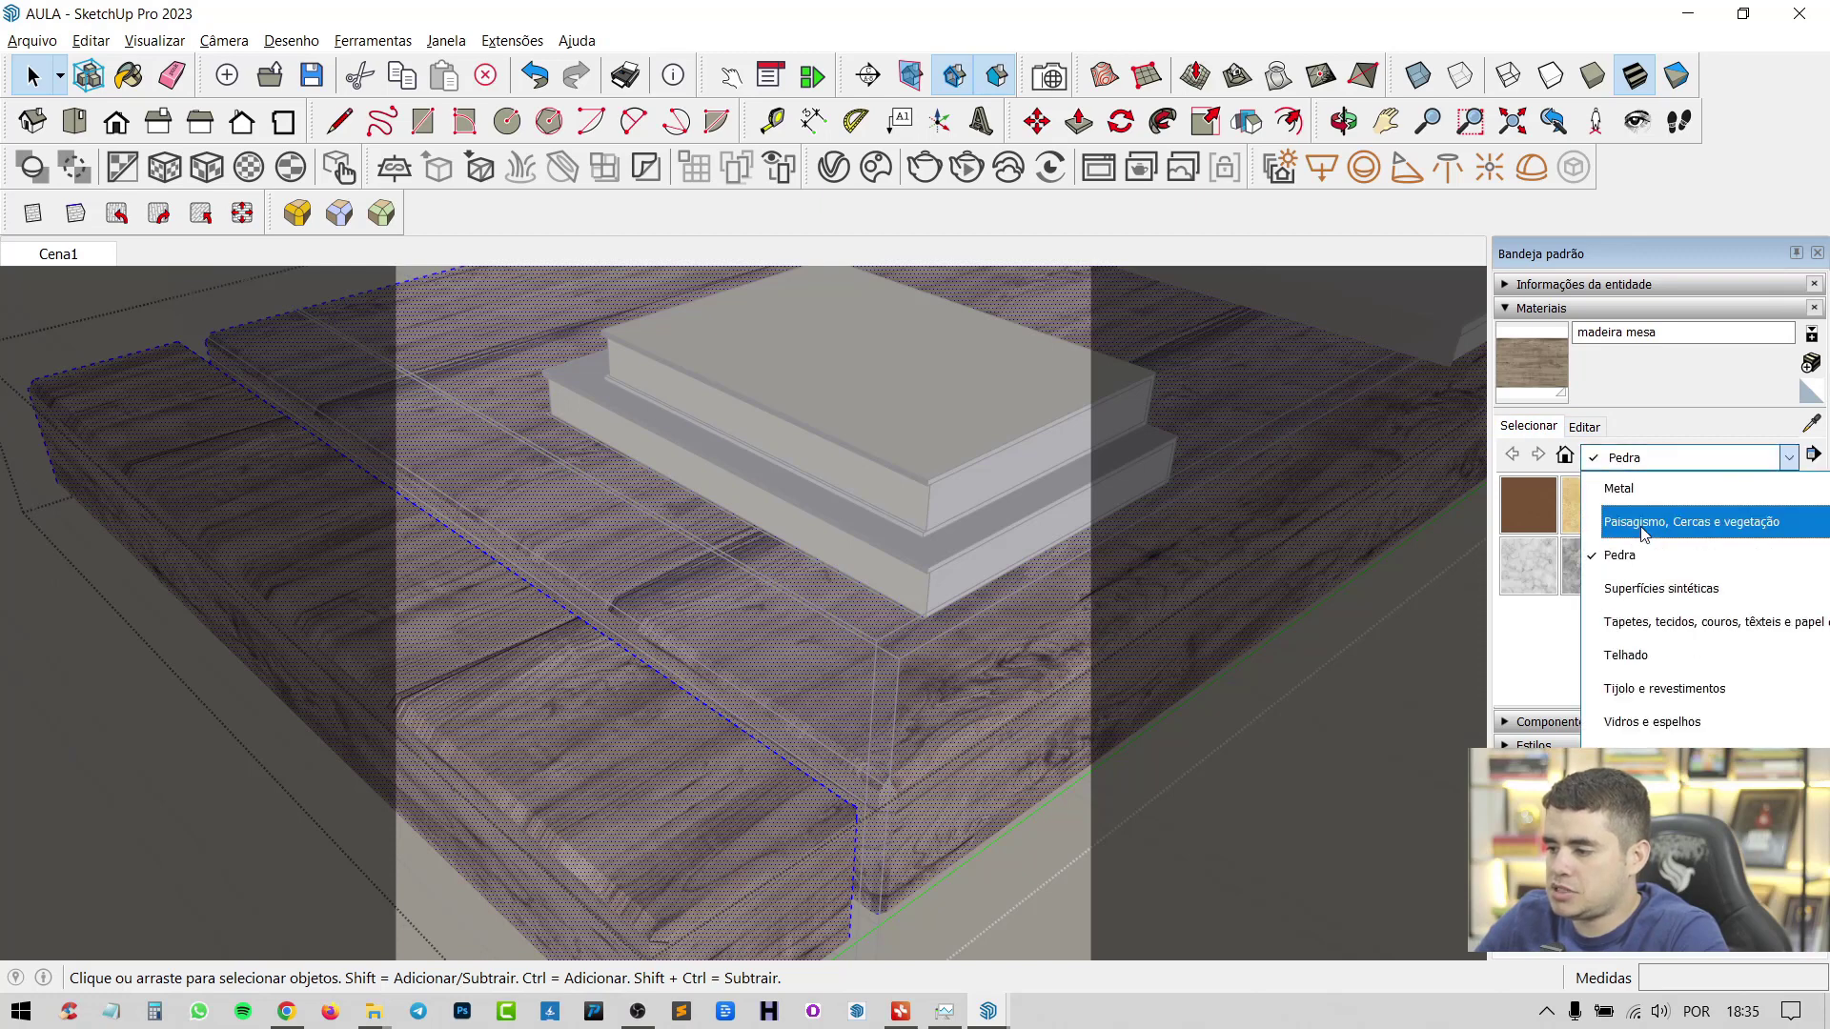
pyautogui.scroll(5, 1664, 676)
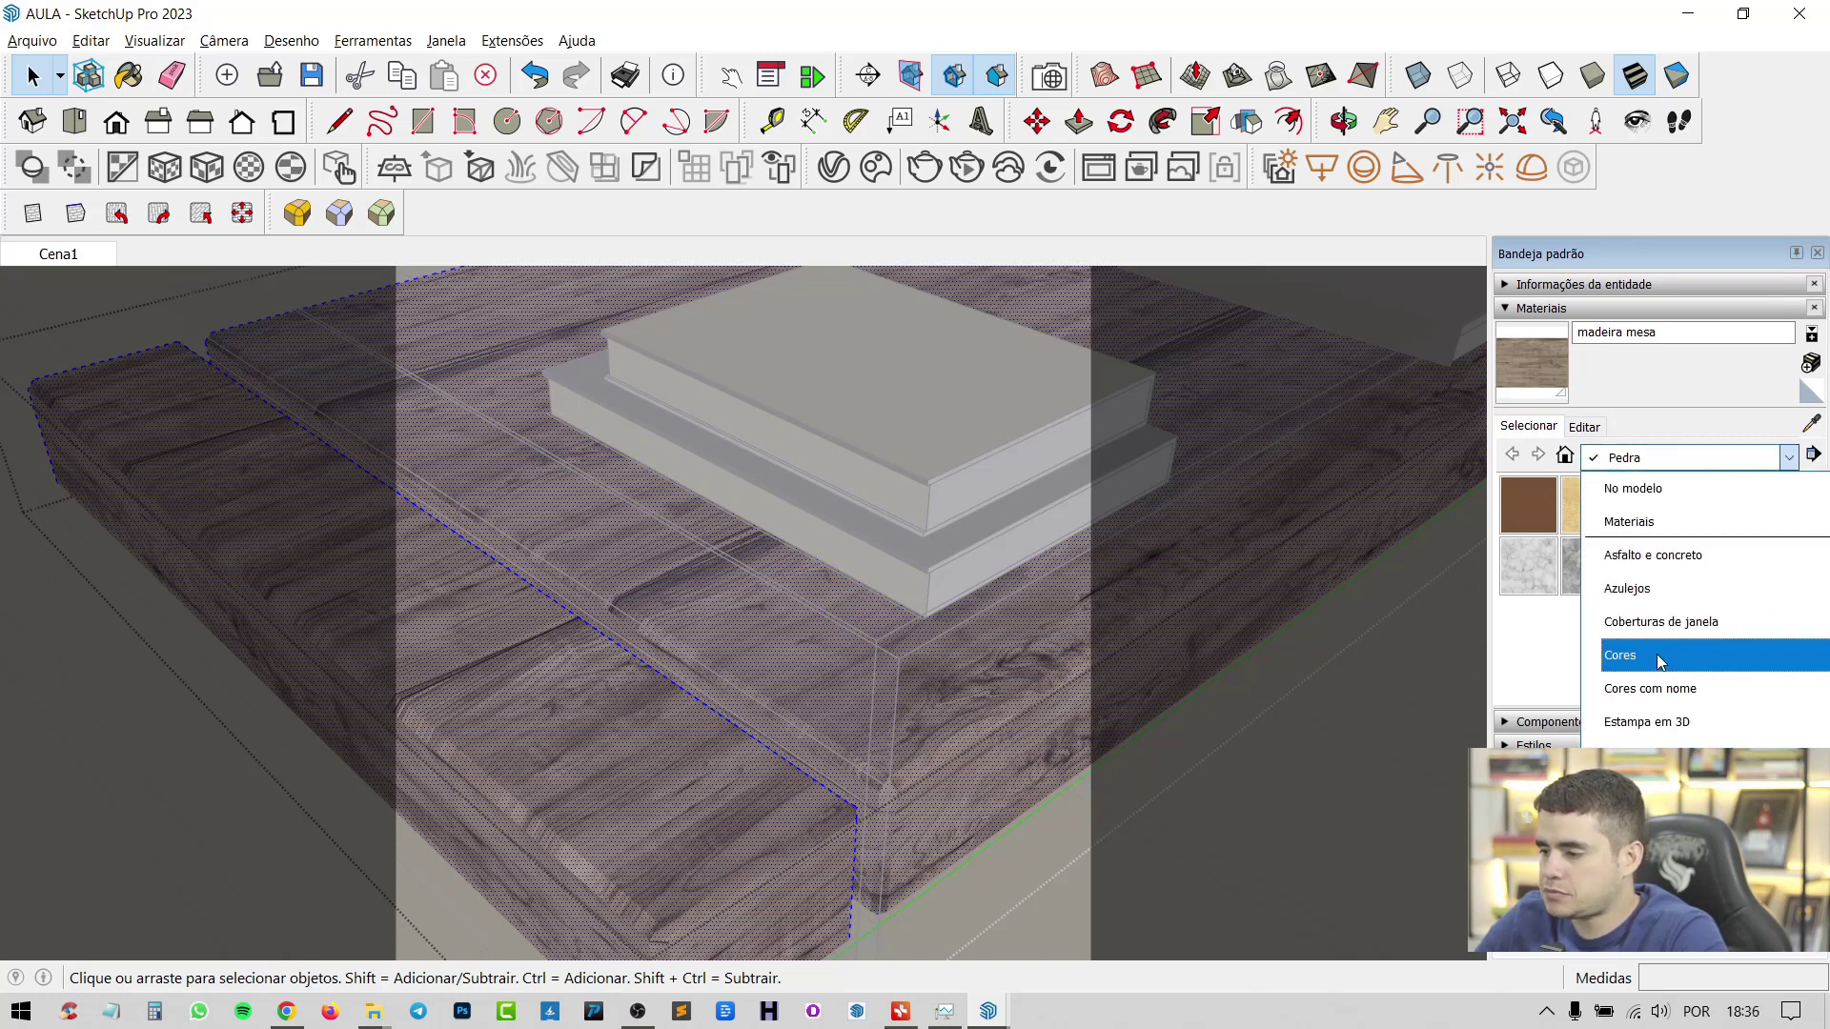
pyautogui.click(1659, 654)
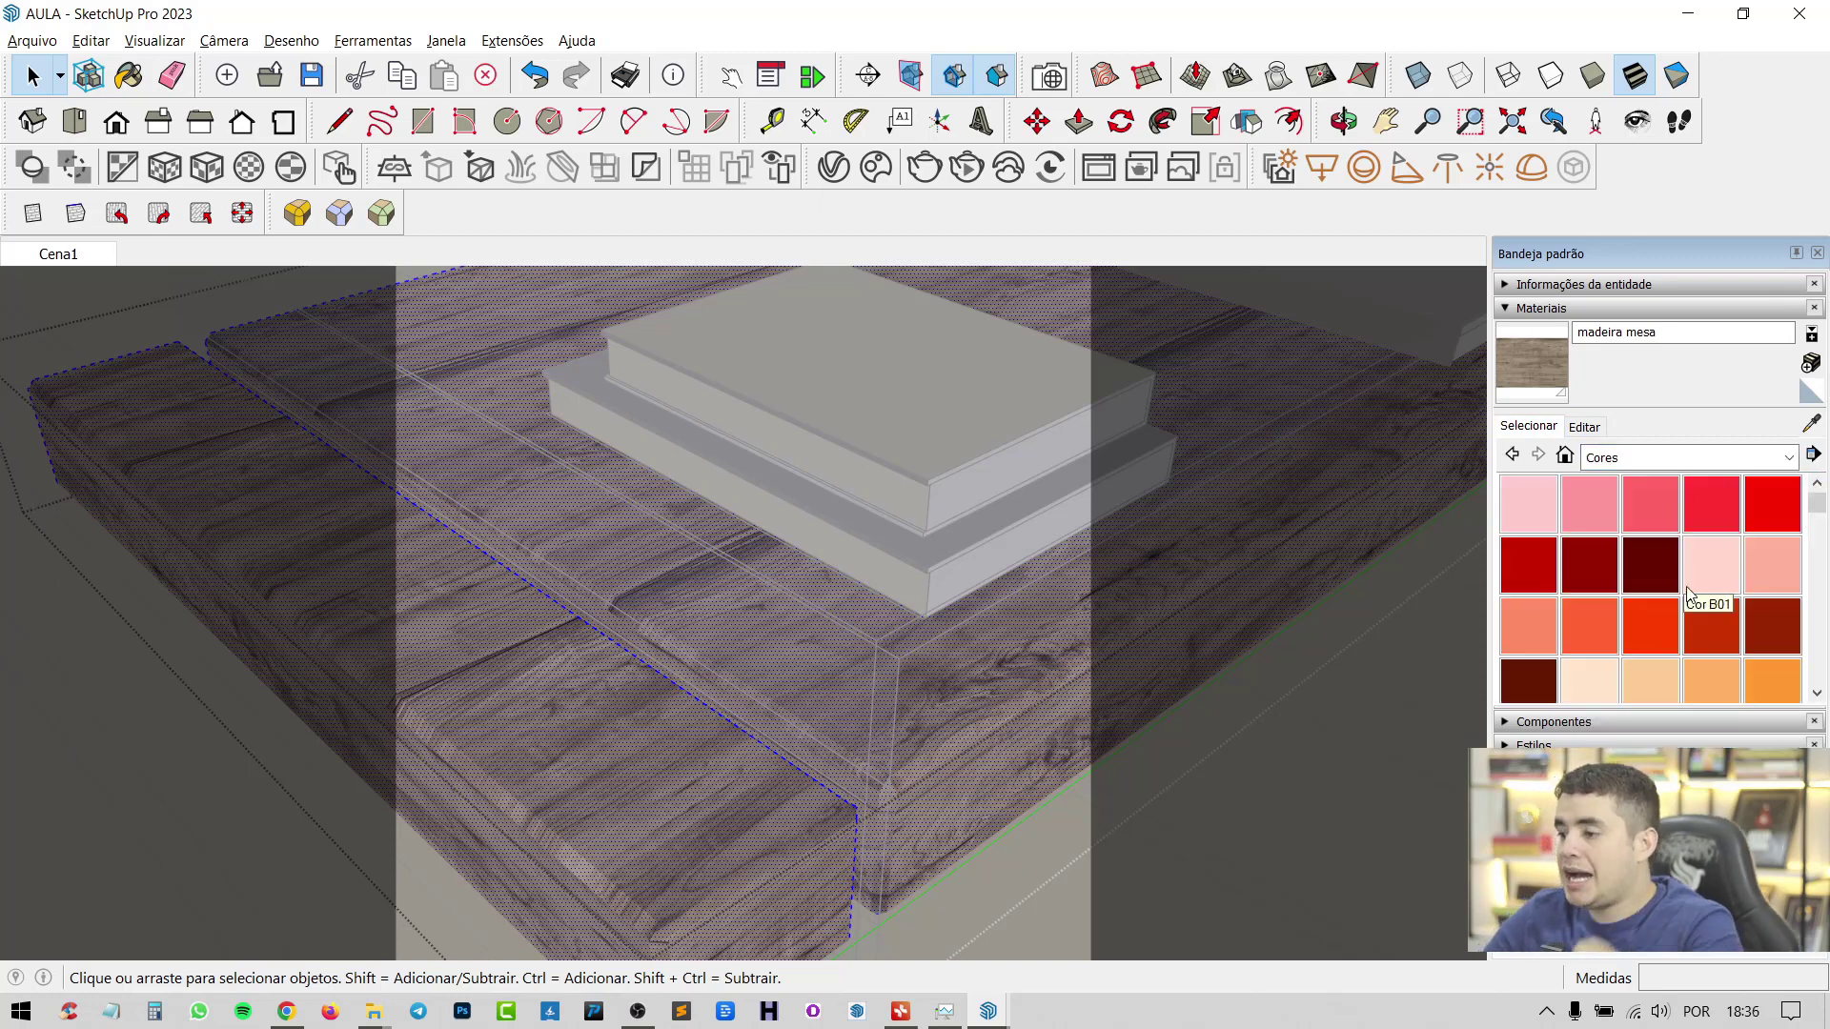
pyautogui.moveTo(1823, 516); pyautogui.dragTo(1822, 654)
pyautogui.scroll(6, 1727, 550)
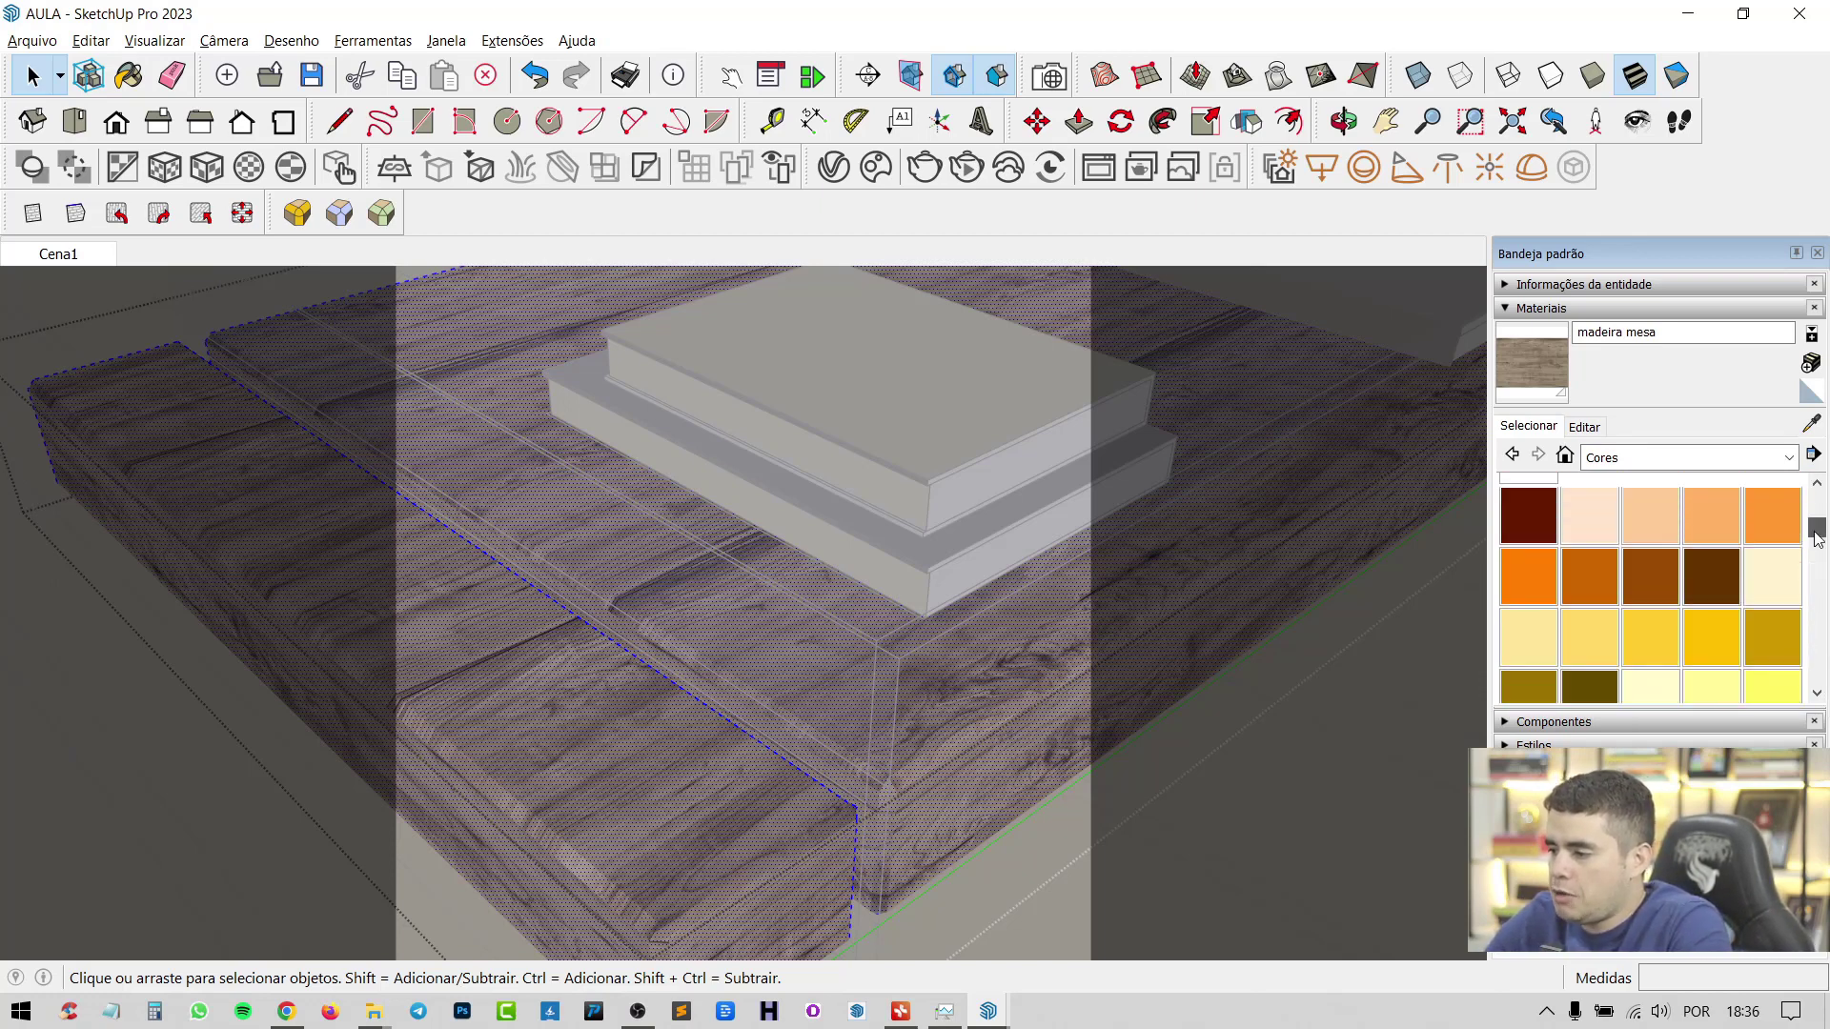
pyautogui.click(1651, 569)
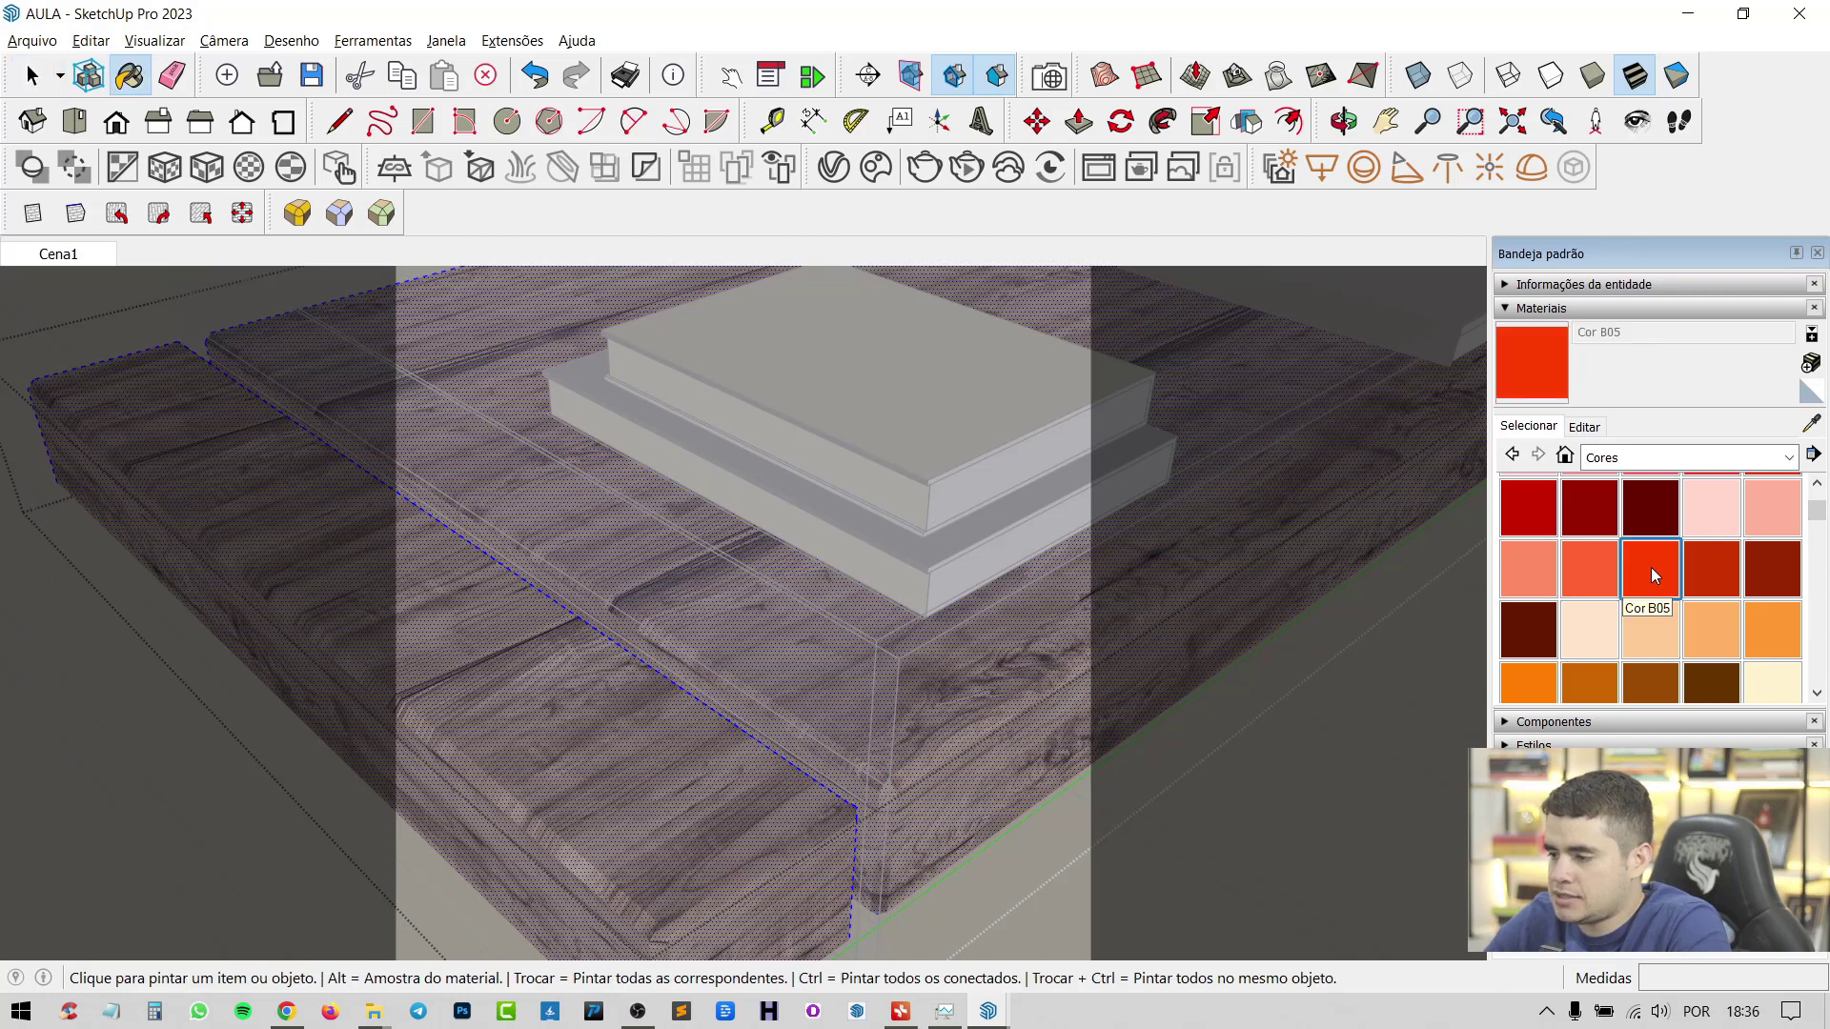
pyautogui.click(611, 794)
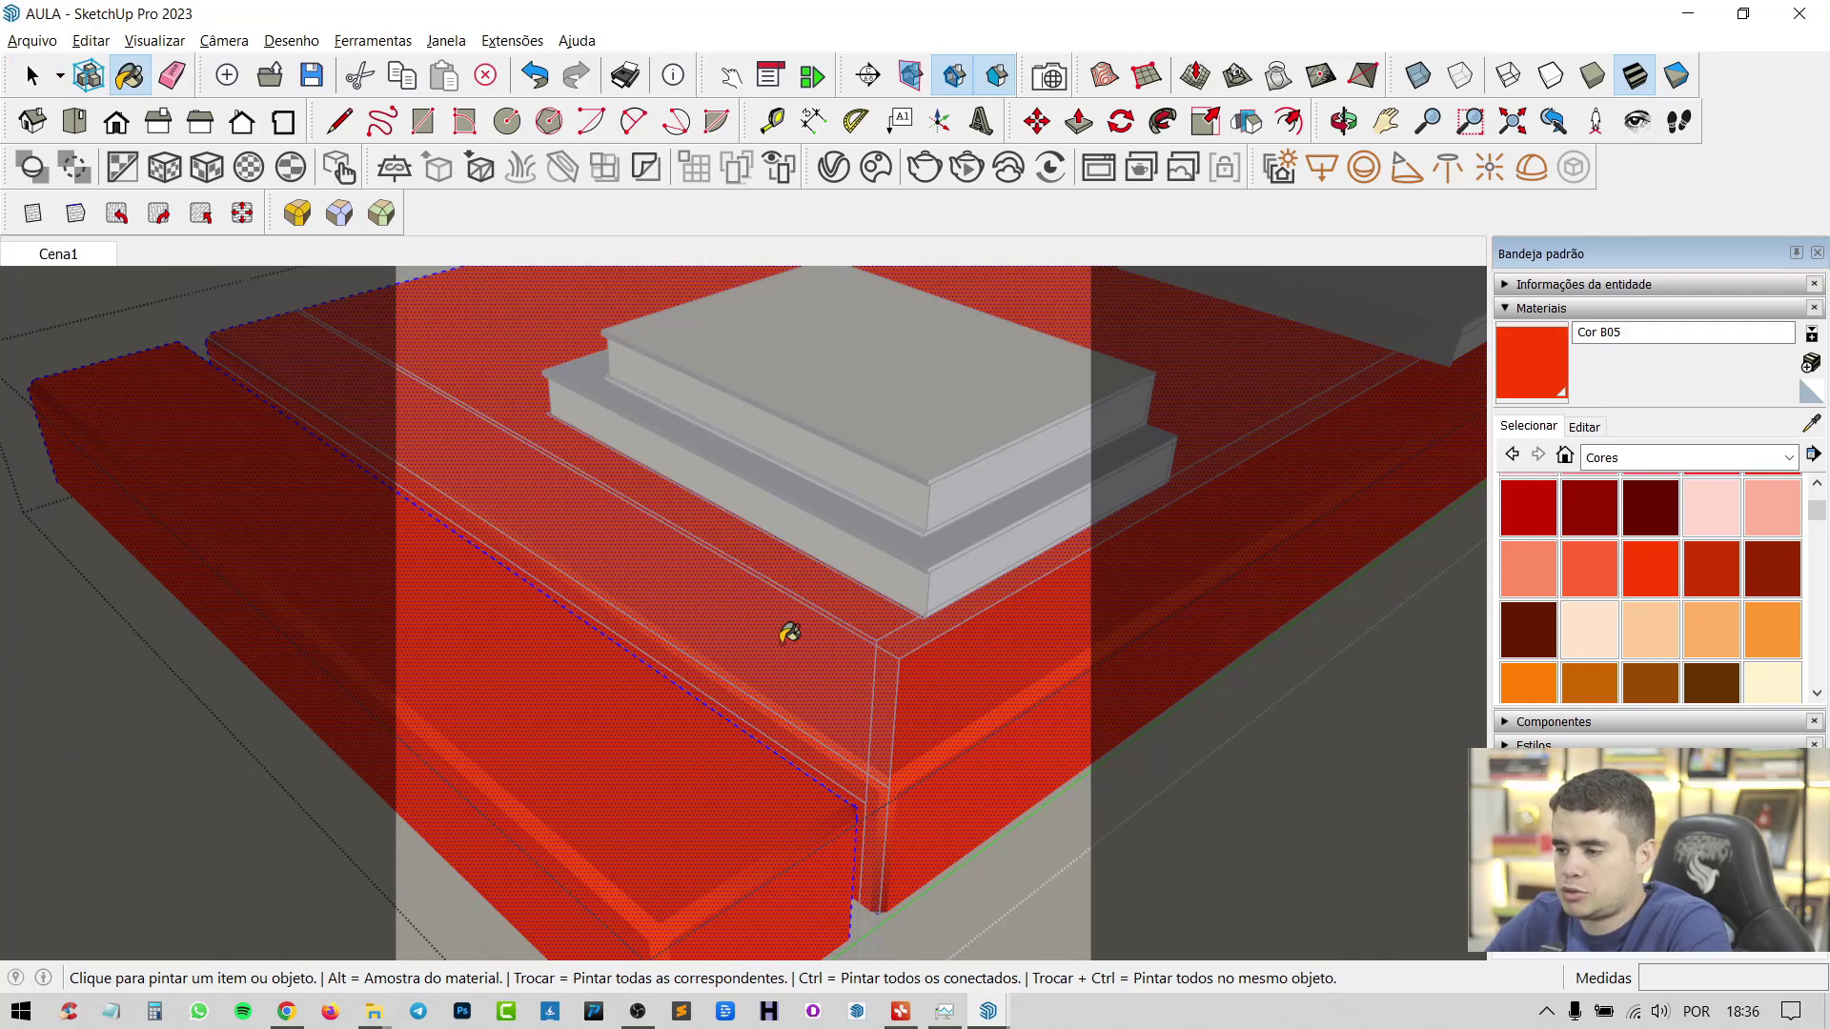
pyautogui.scroll(-3, 789, 622)
pyautogui.scroll(-3, 796, 617)
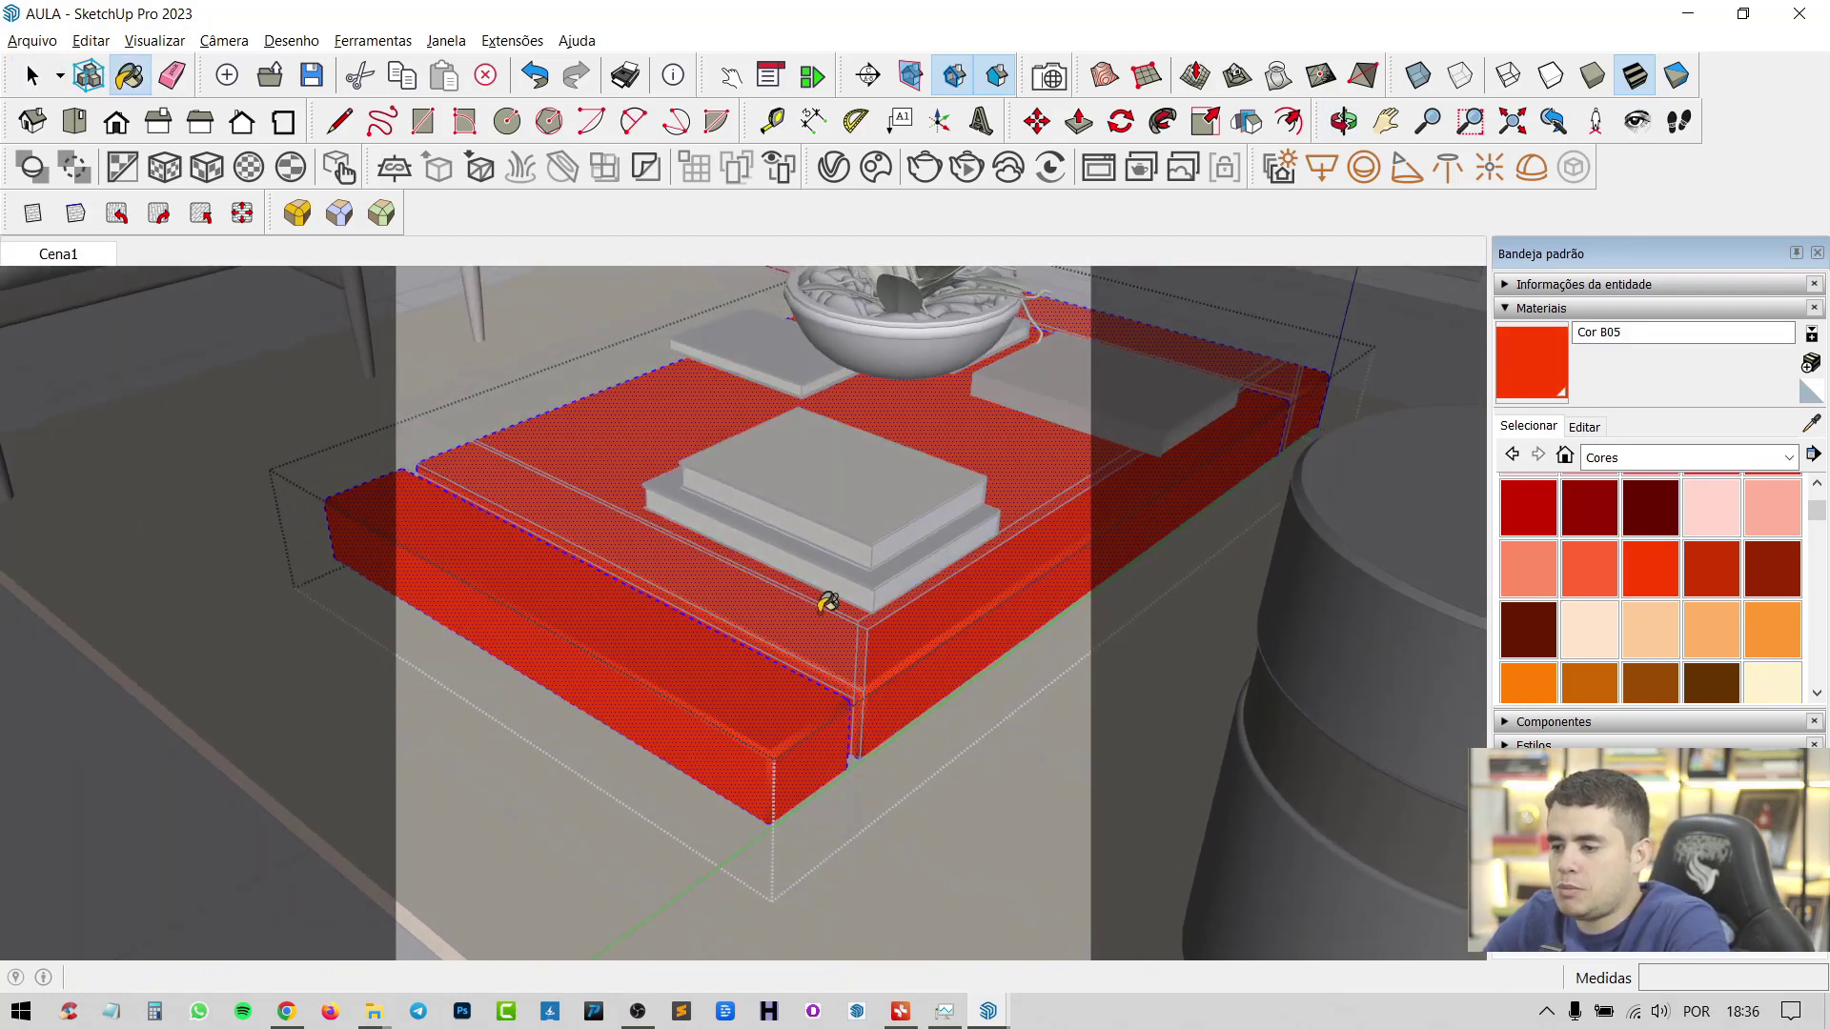
# Switch the color picker of Cor B05 to RGB and set its green and blue values to 255
pyautogui.click(1584, 428)
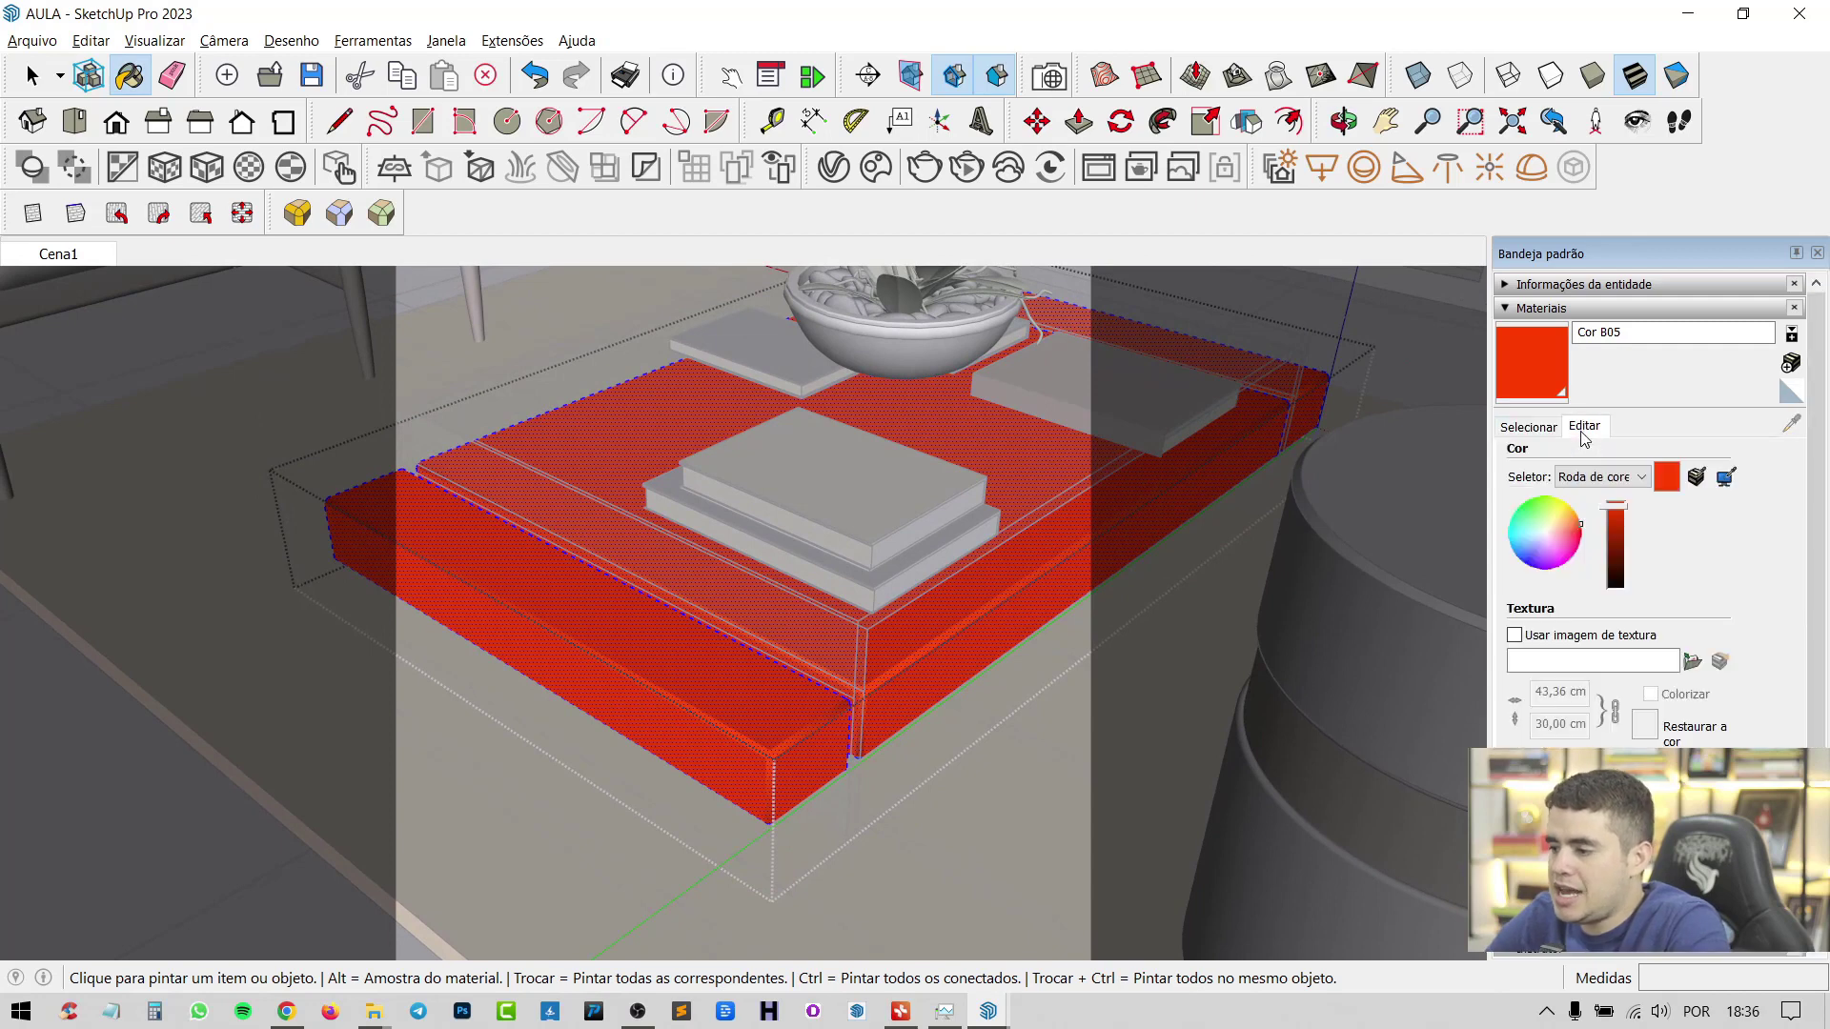
pyautogui.click(1598, 479)
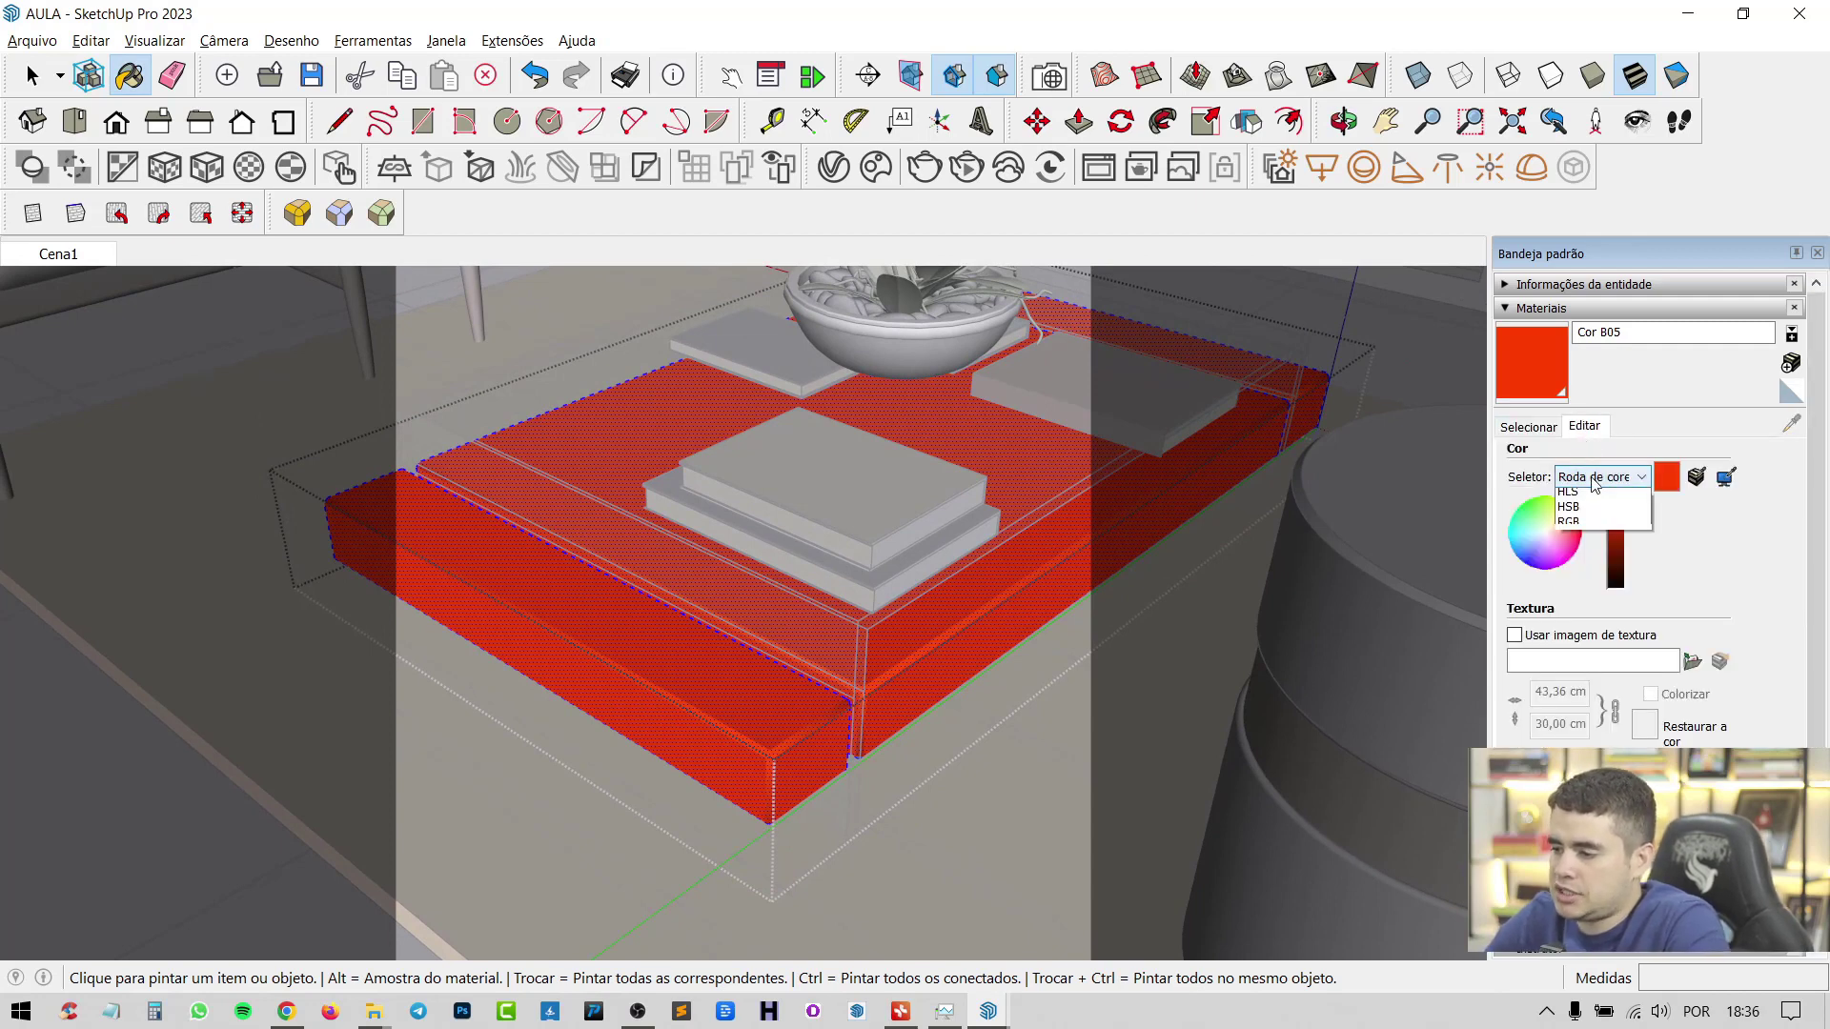
pyautogui.click(1567, 543)
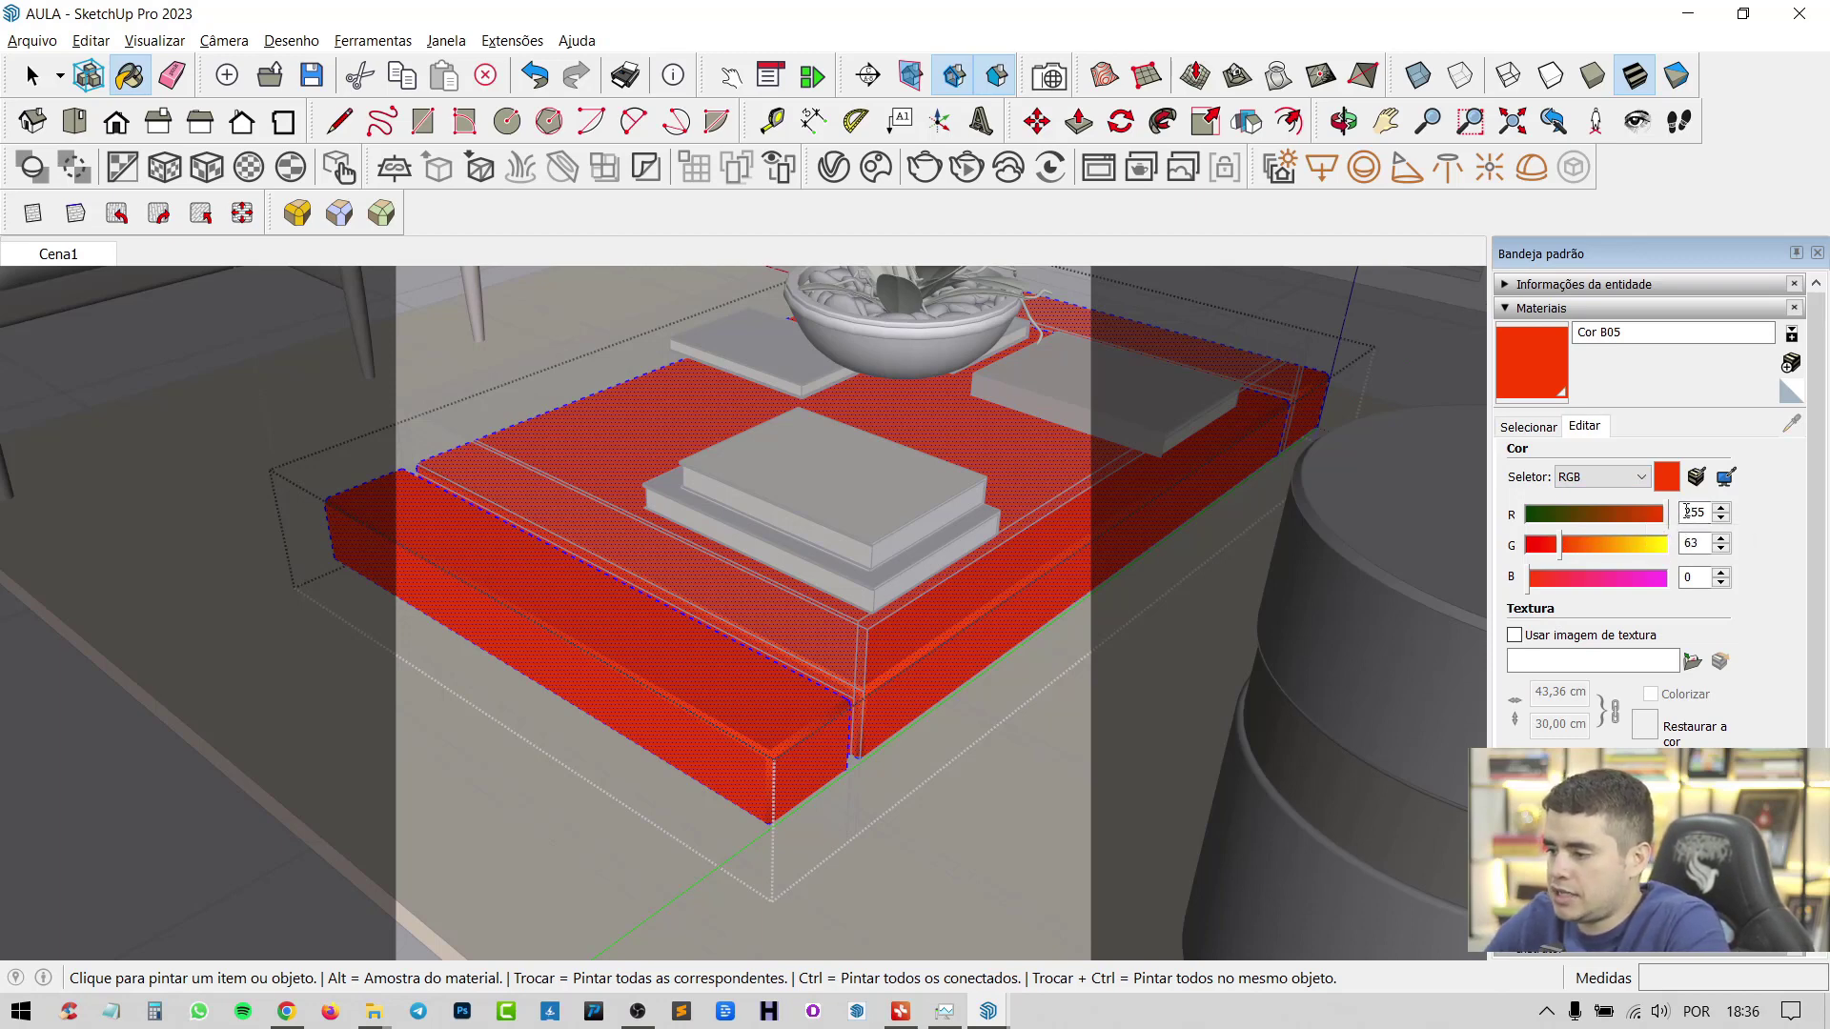
pyautogui.doubleClick(1692, 542)
pyautogui.write('255')
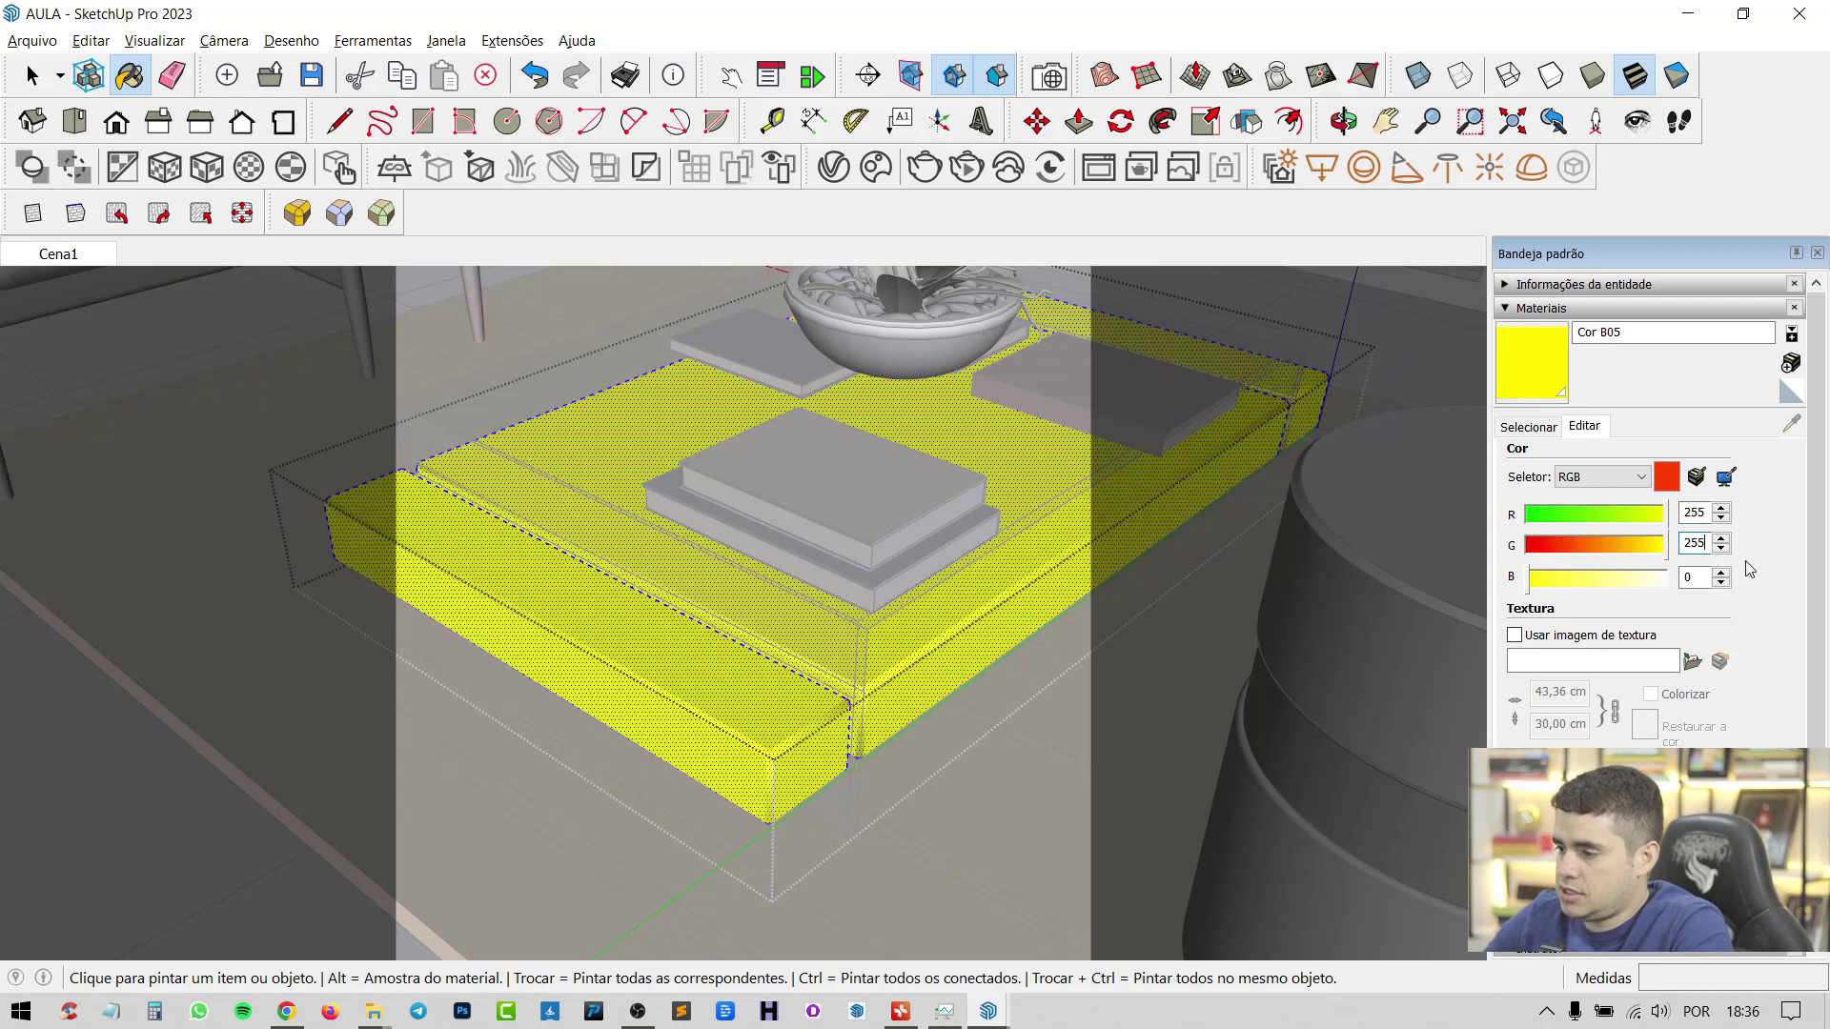
pyautogui.write('255')
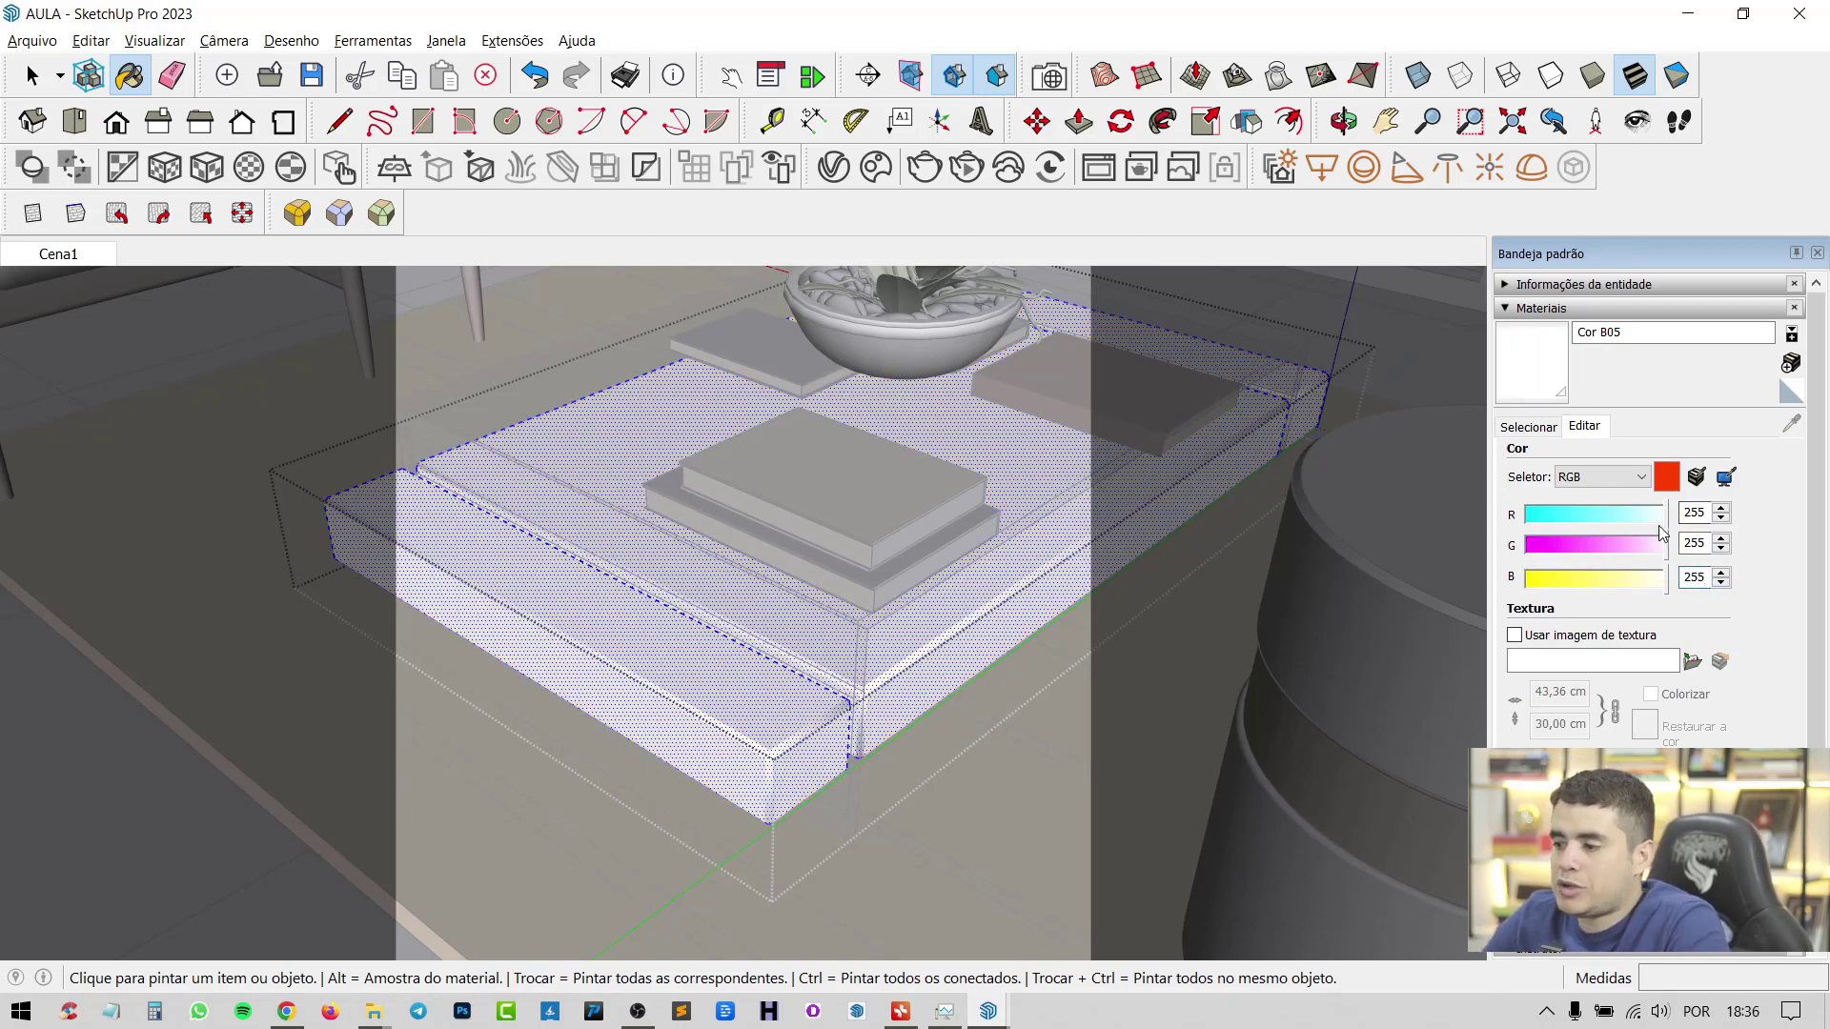
# Switch Cor B05's color picker to the color wheel and darken the material slightly to a light gray
pyautogui.click(1618, 480)
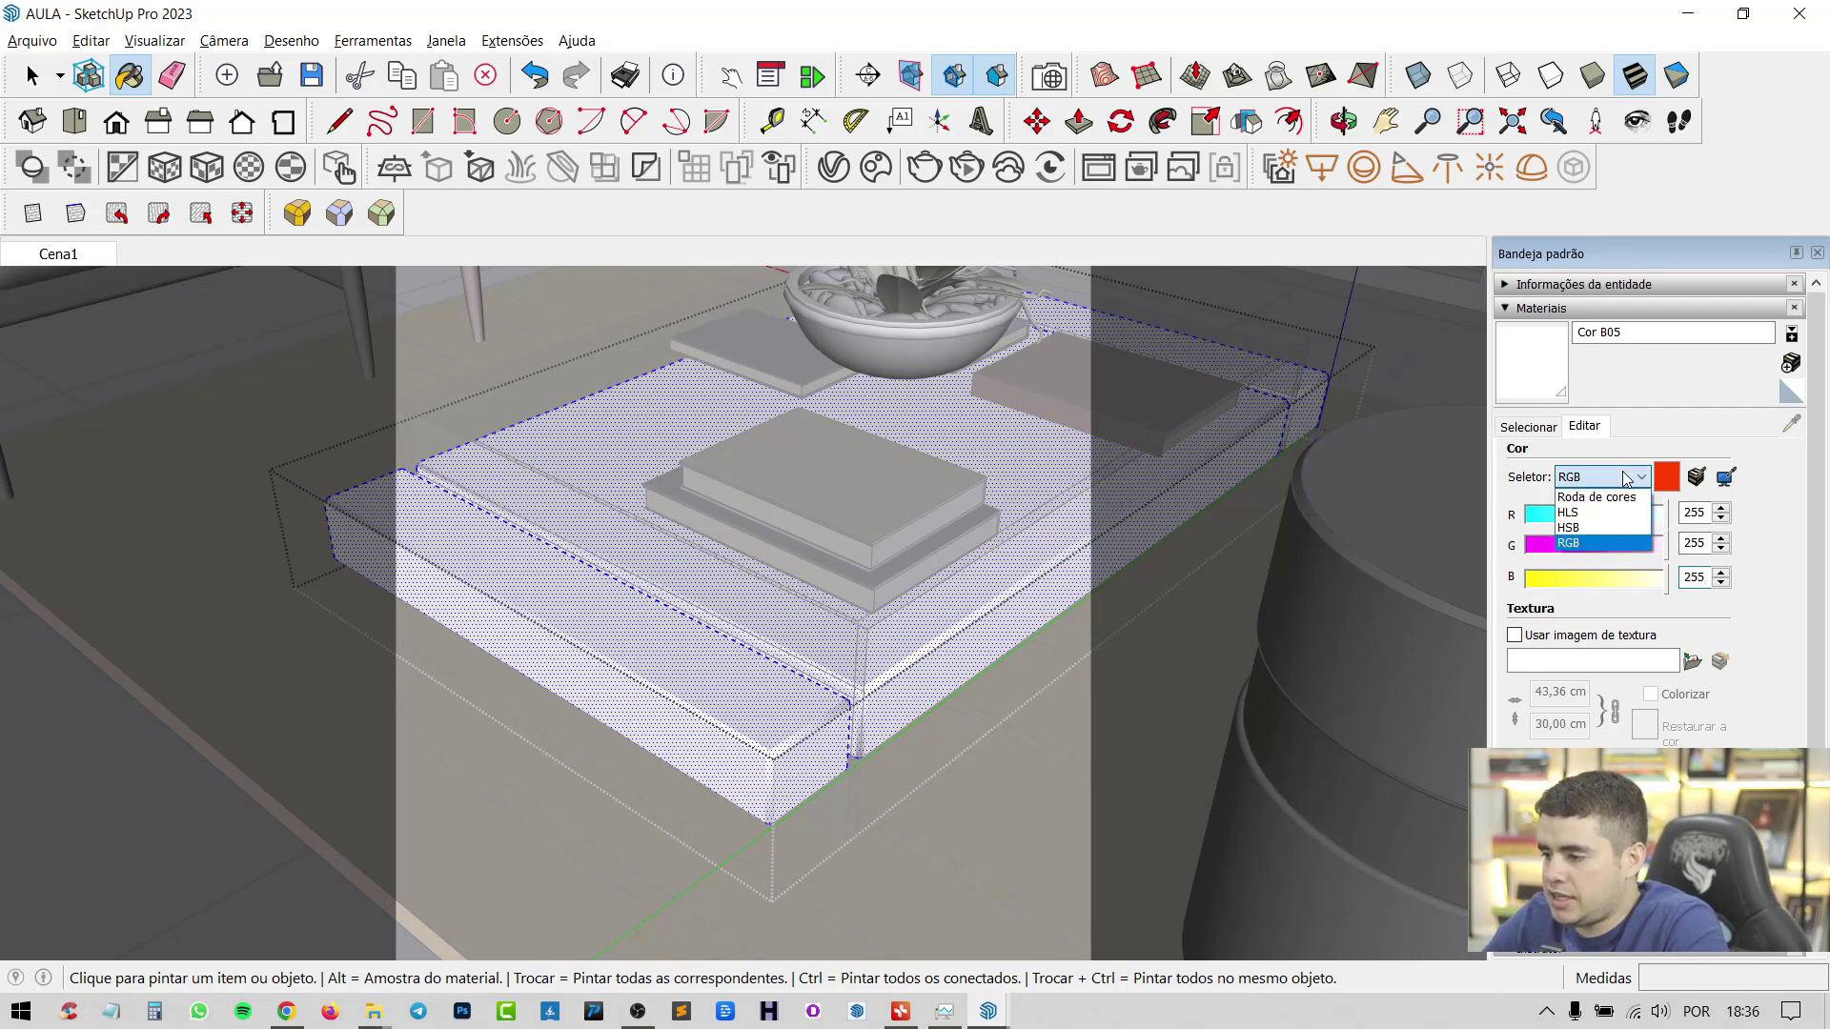
pyautogui.click(1595, 497)
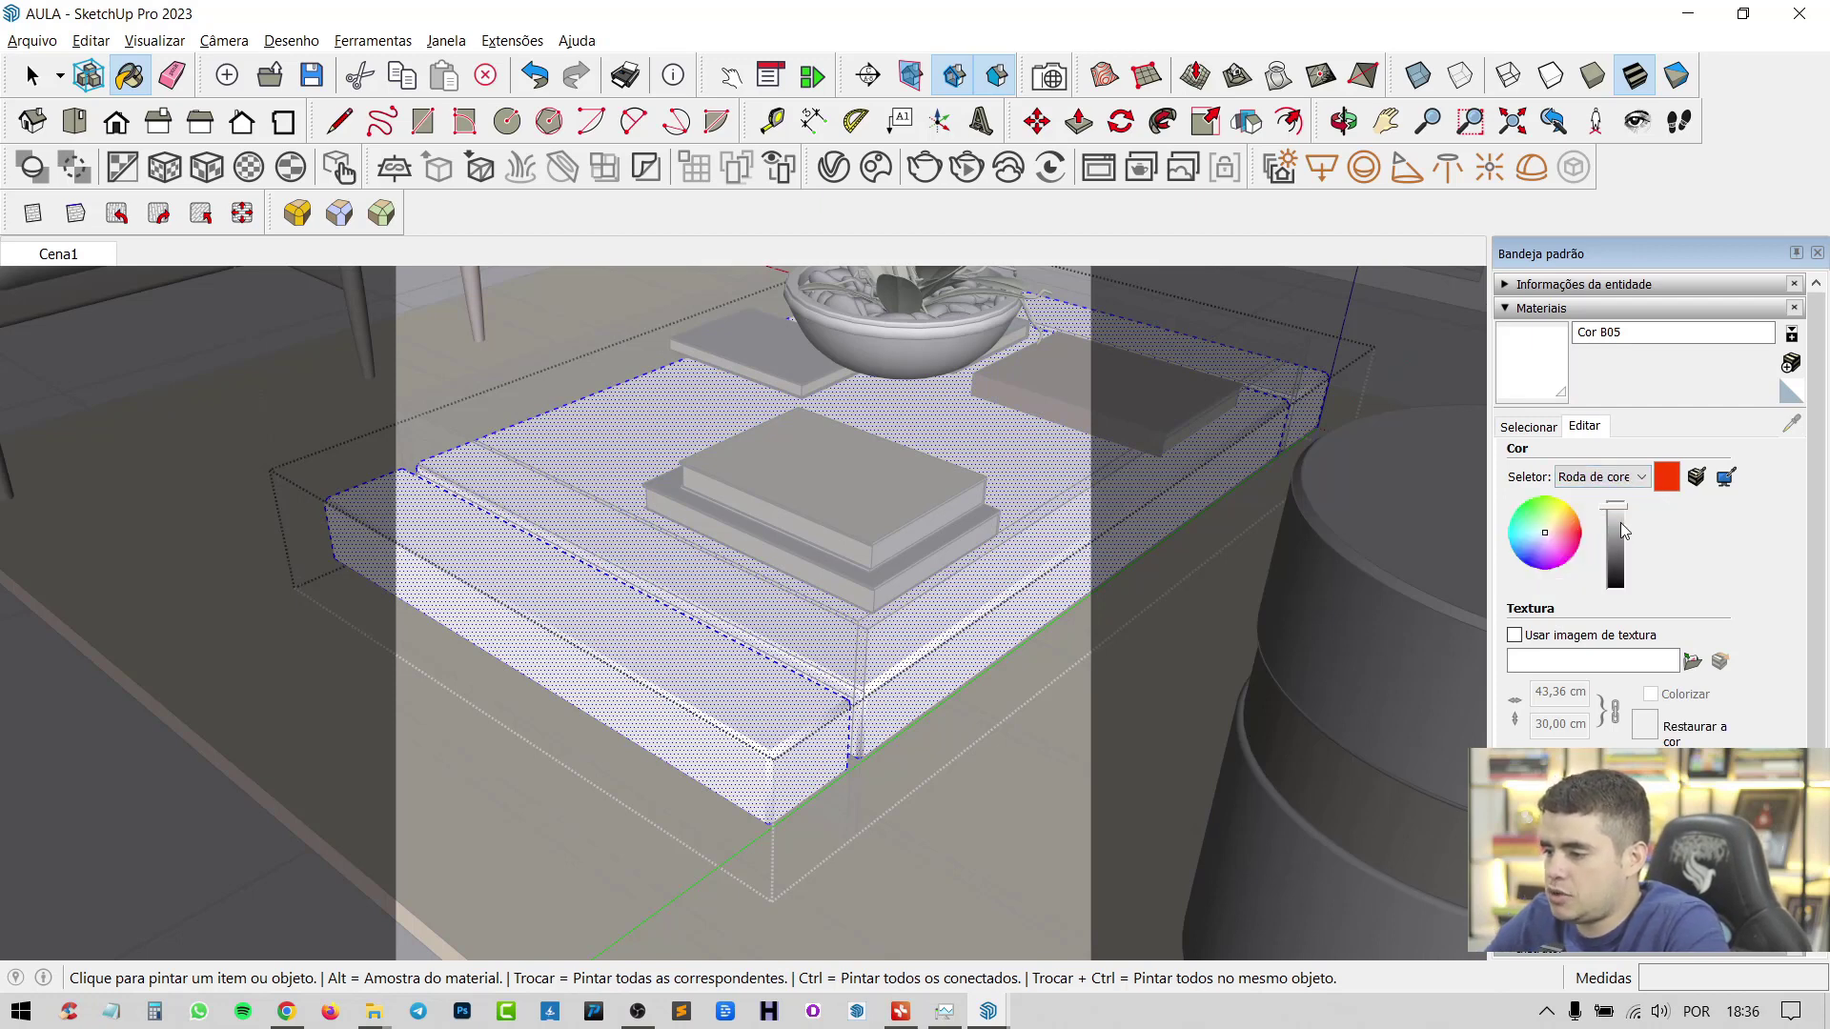
pyautogui.click(1615, 520)
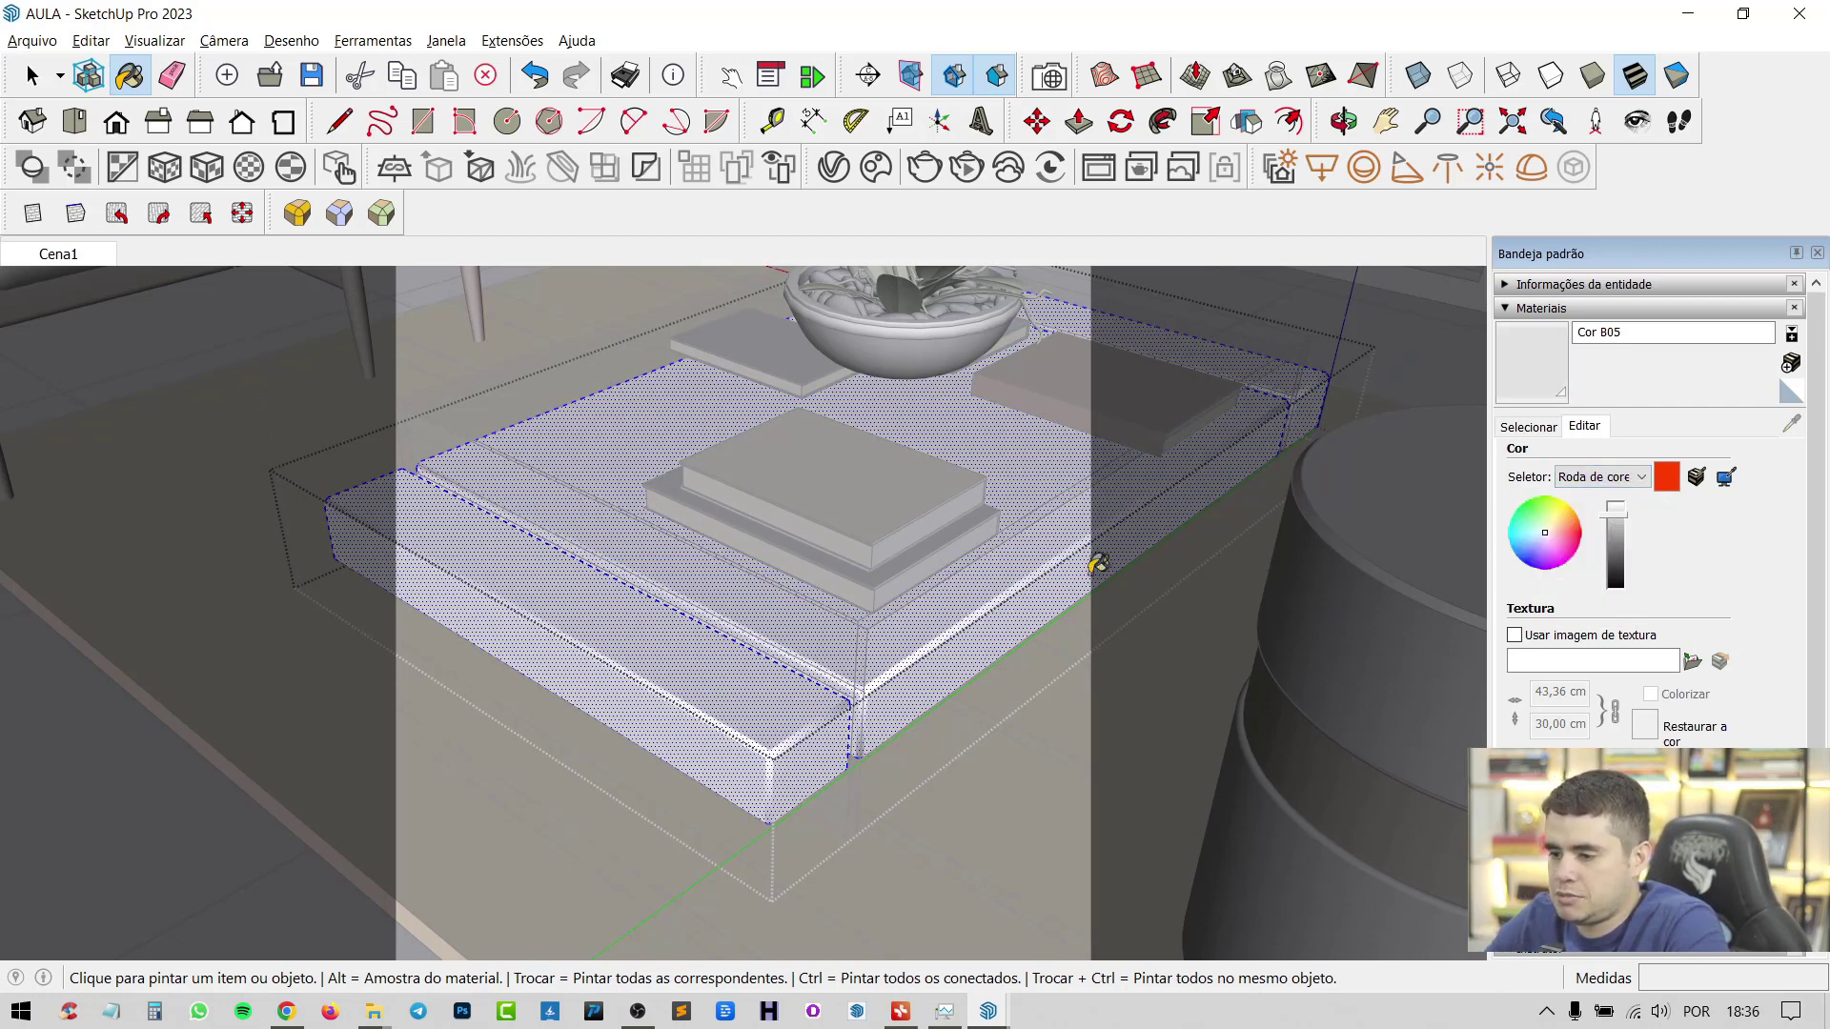
pyautogui.moveTo(1005, 595); pyautogui.dragTo(979, 596, button='middle')
pyautogui.press('space')
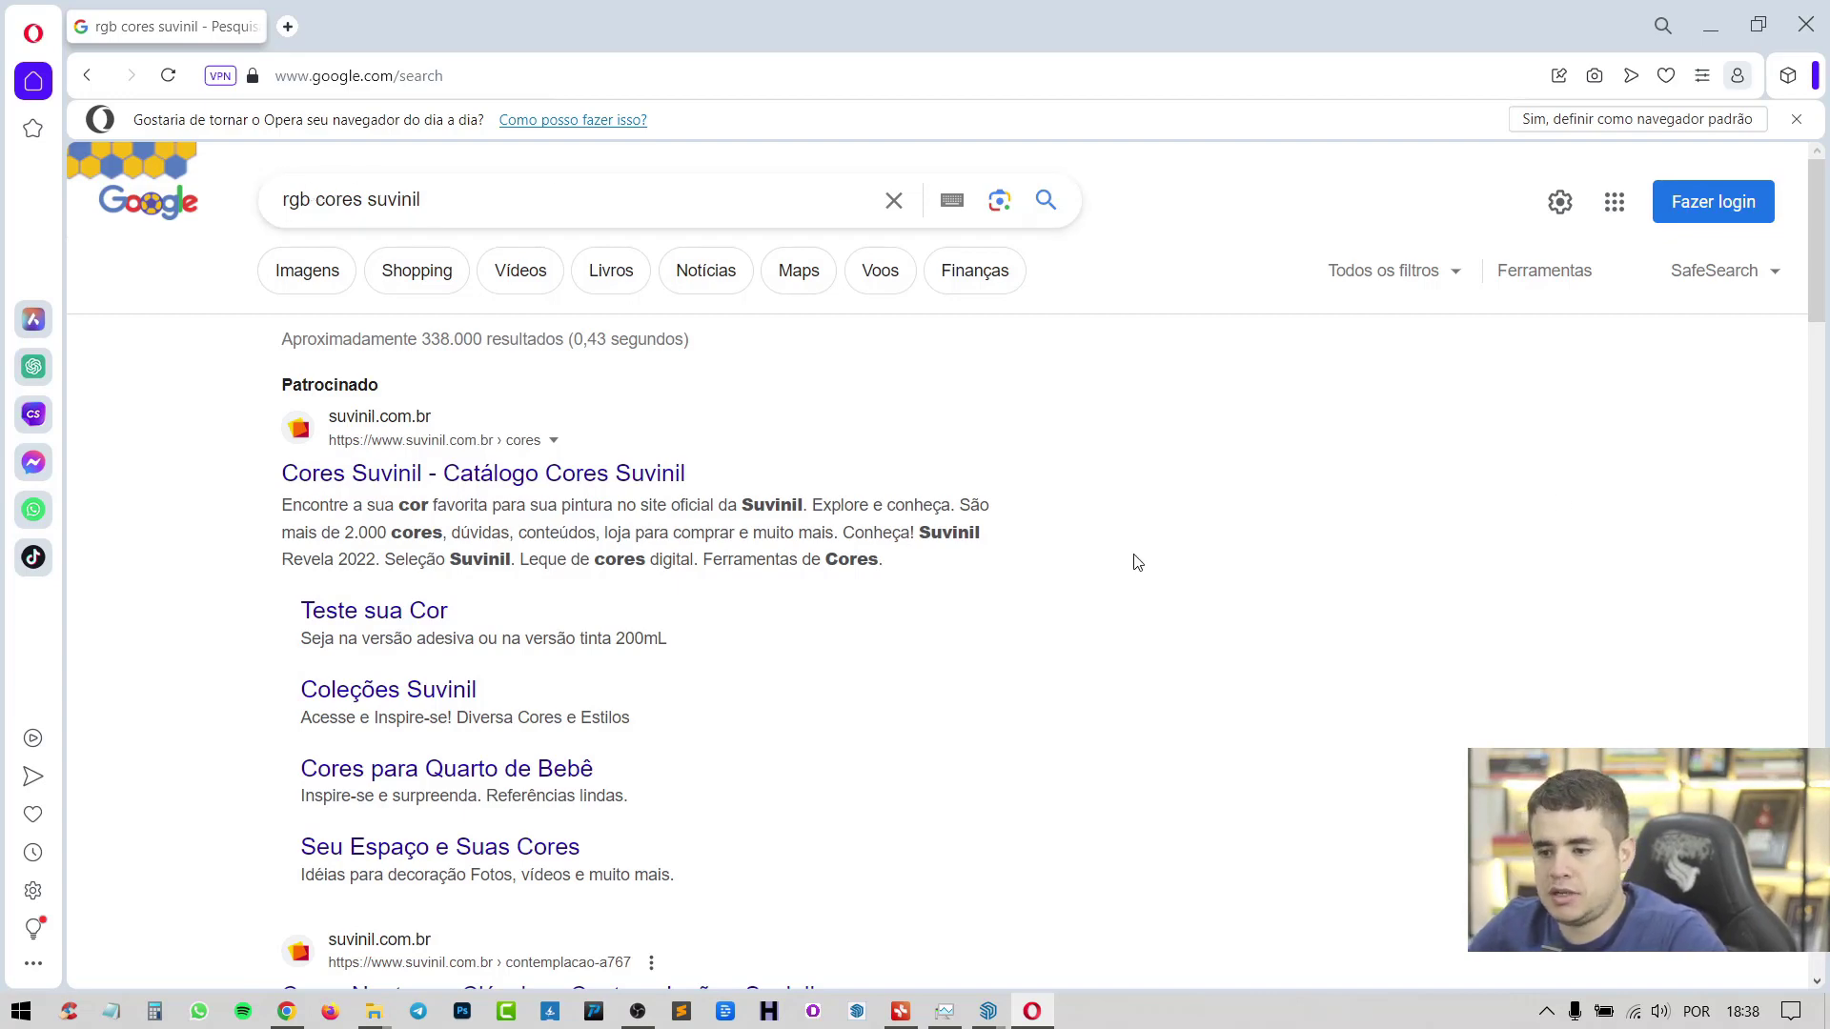
# In the Opera browser, open Suvinil's Contemplação color page from the search results and go to the Seleção Suvinil collection
pyautogui.scroll(-5, 1135, 560)
pyautogui.click(641, 536)
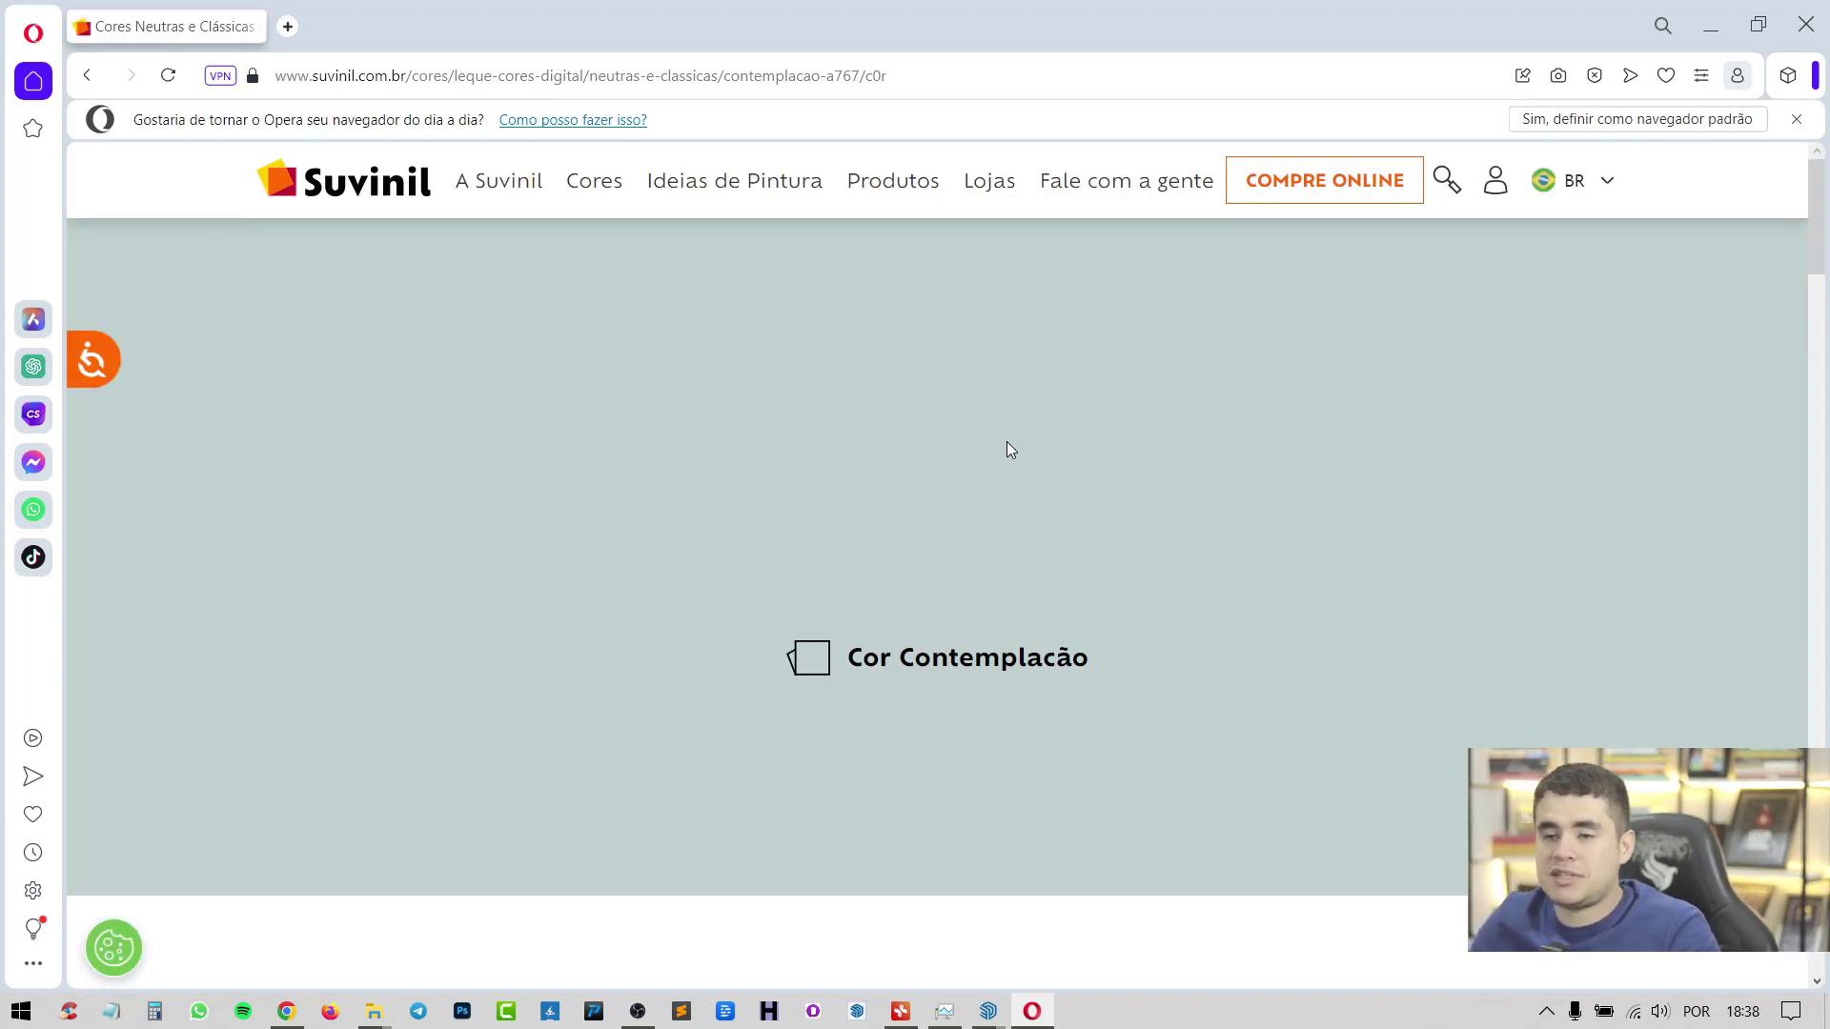
pyautogui.scroll(-10, 1039, 486)
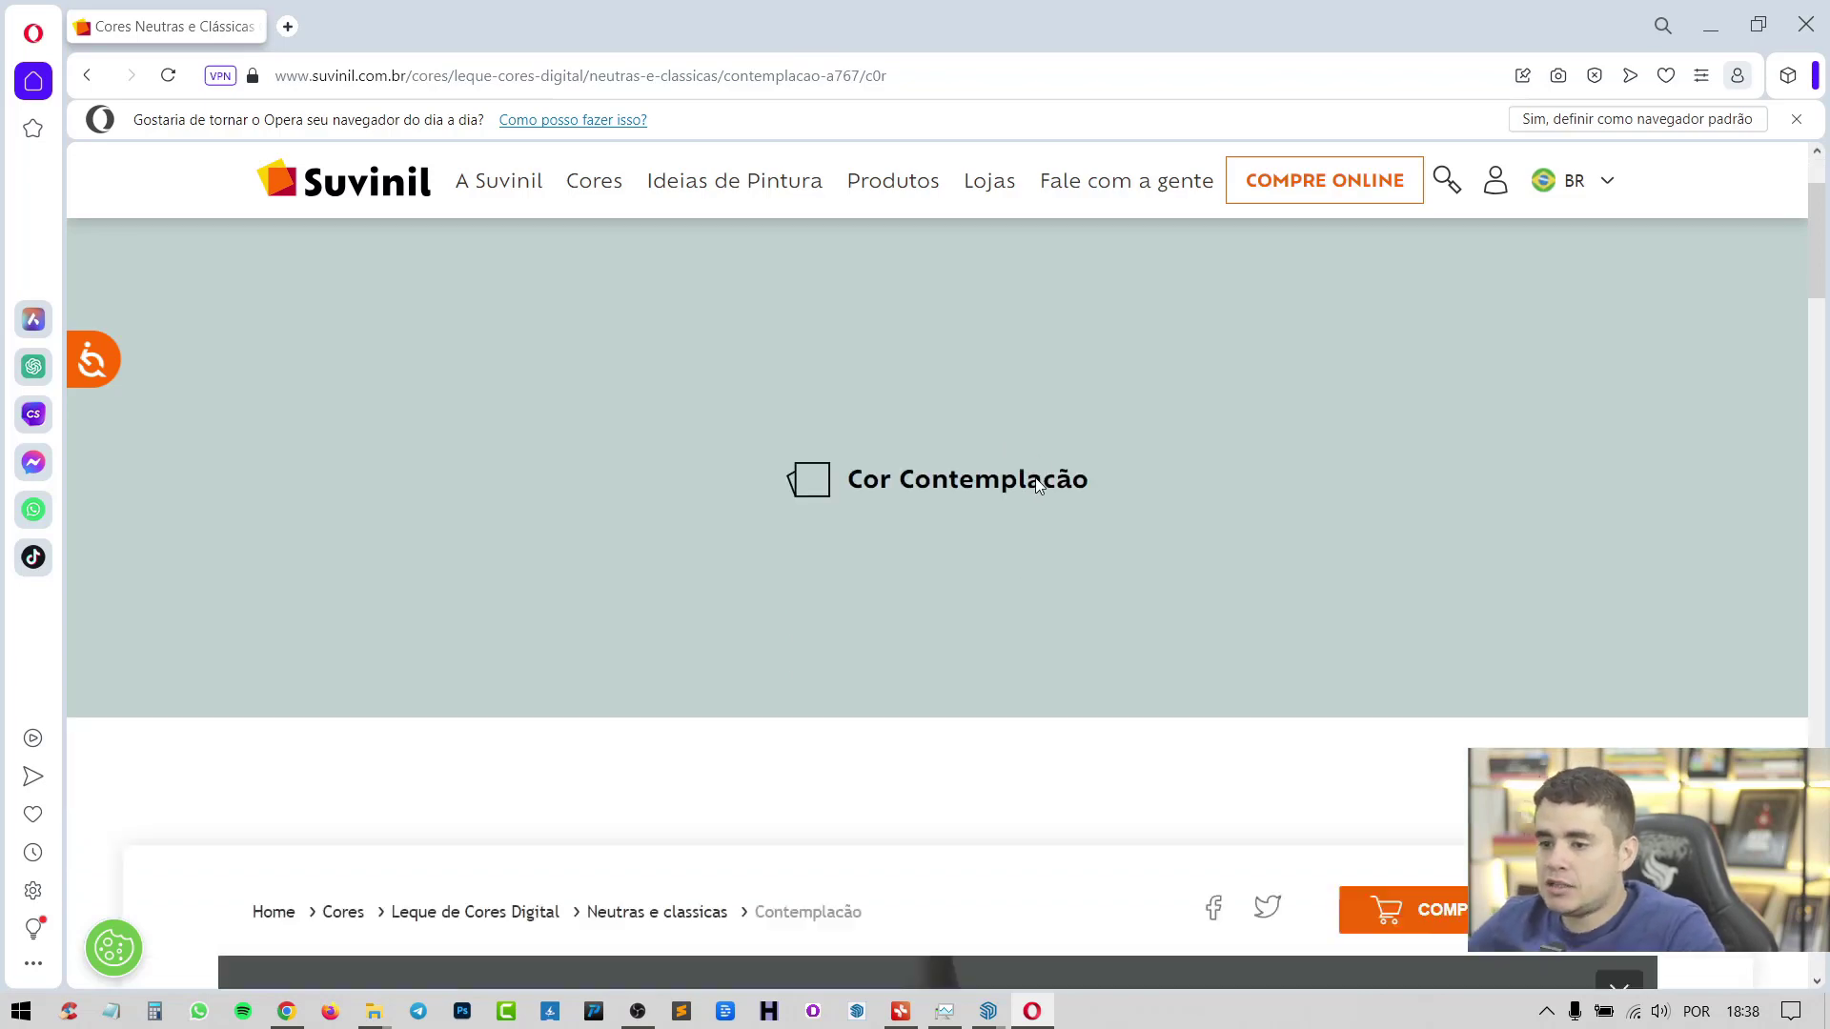
pyautogui.scroll(-12, 1040, 501)
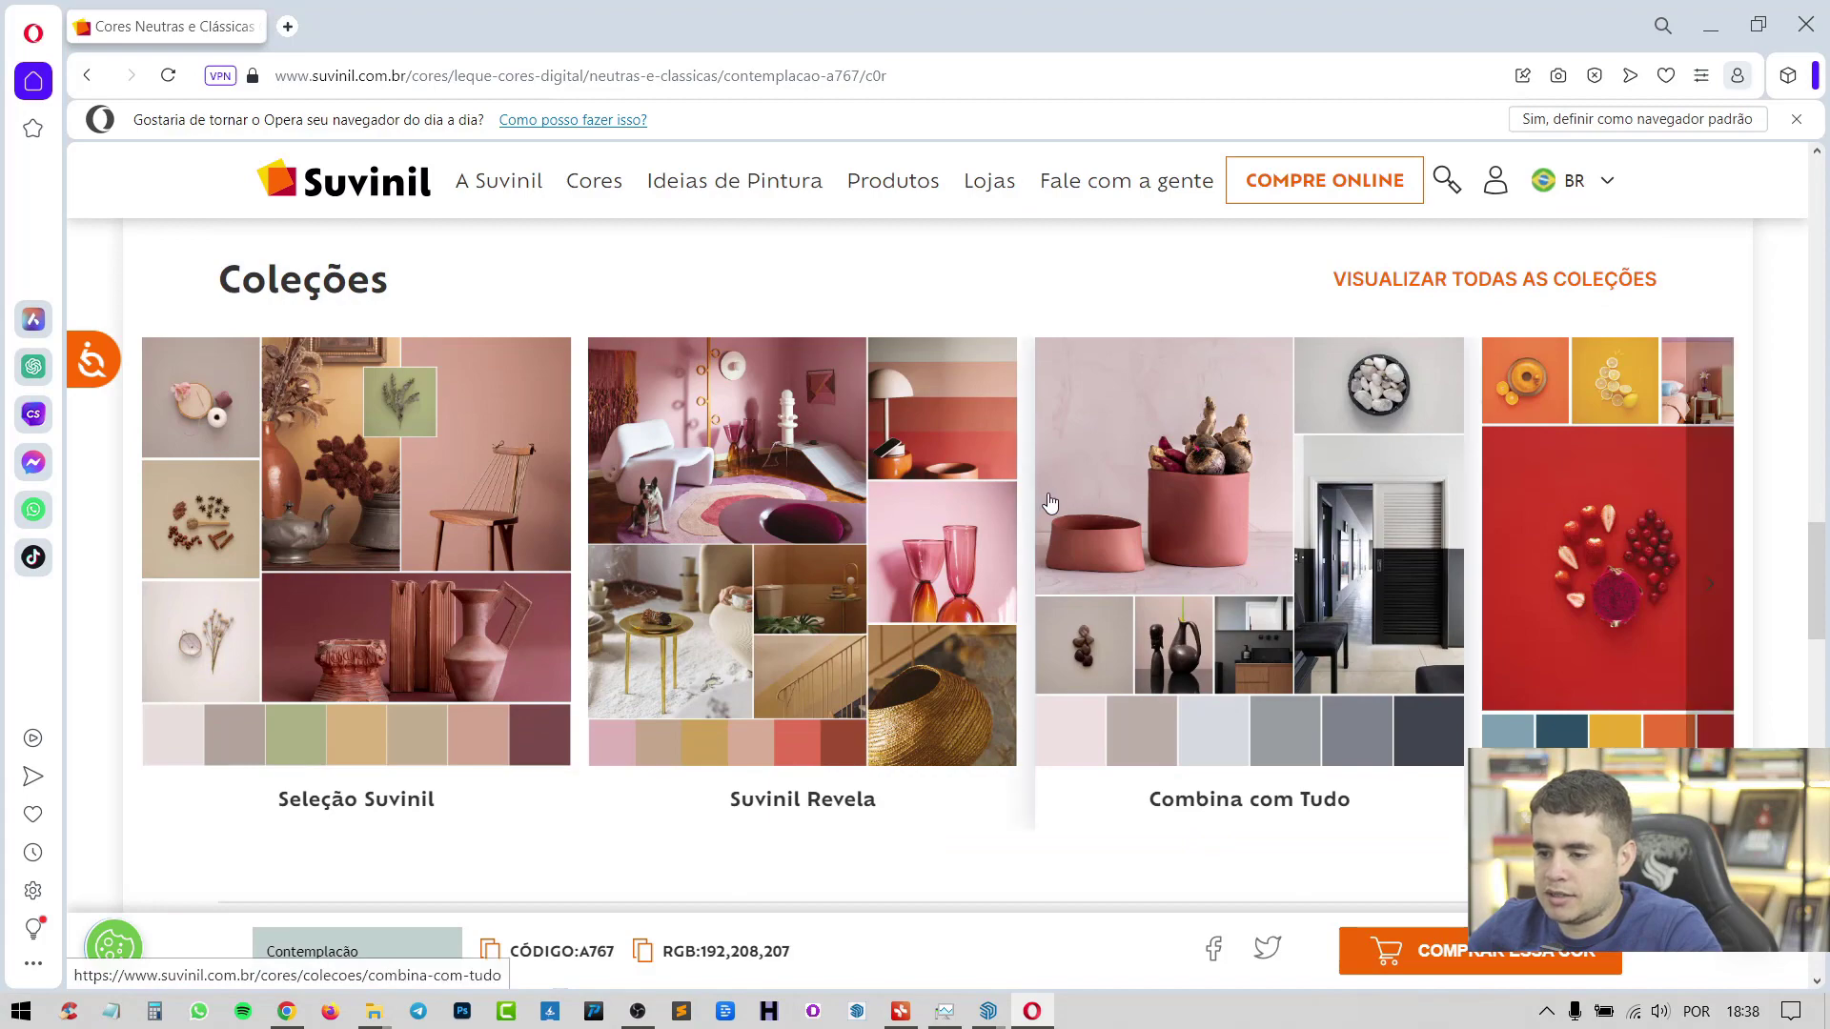
pyautogui.click(297, 720)
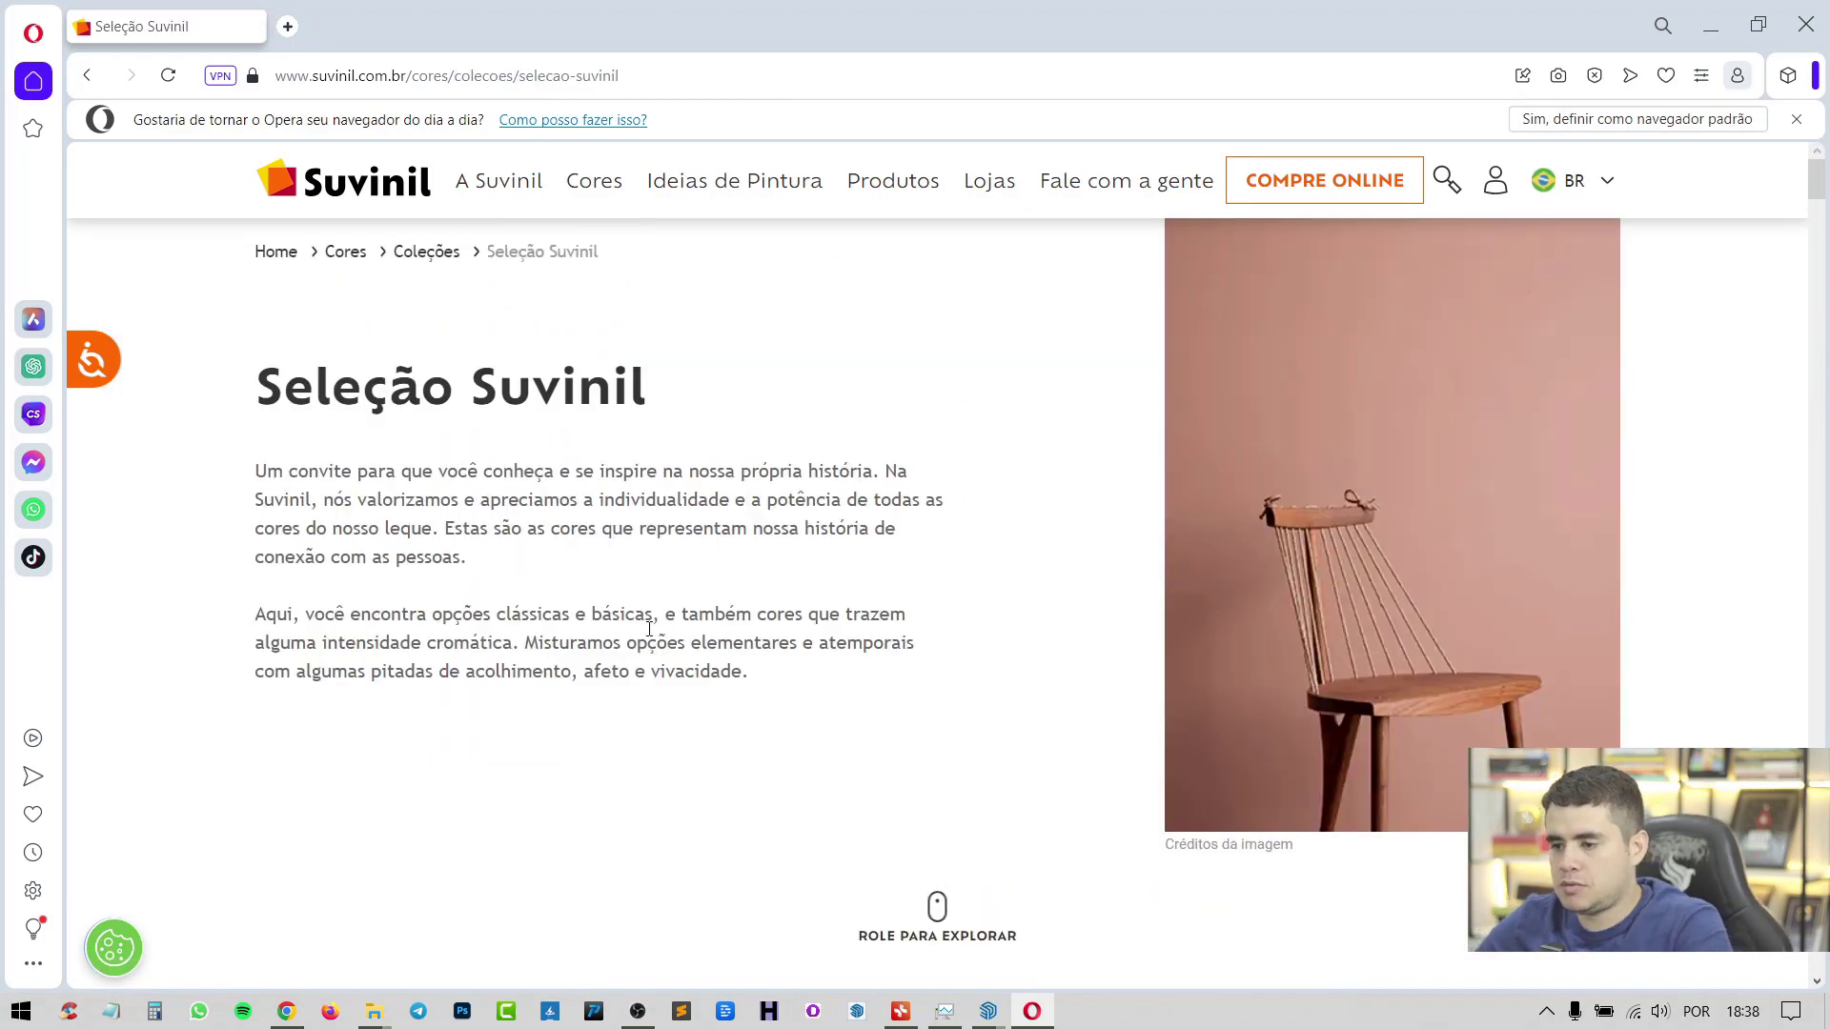
# Open the Calopsita color from the Cinzas Neutros e Marrons palette and look up its RGB values
pyautogui.scroll(-8, 649, 631)
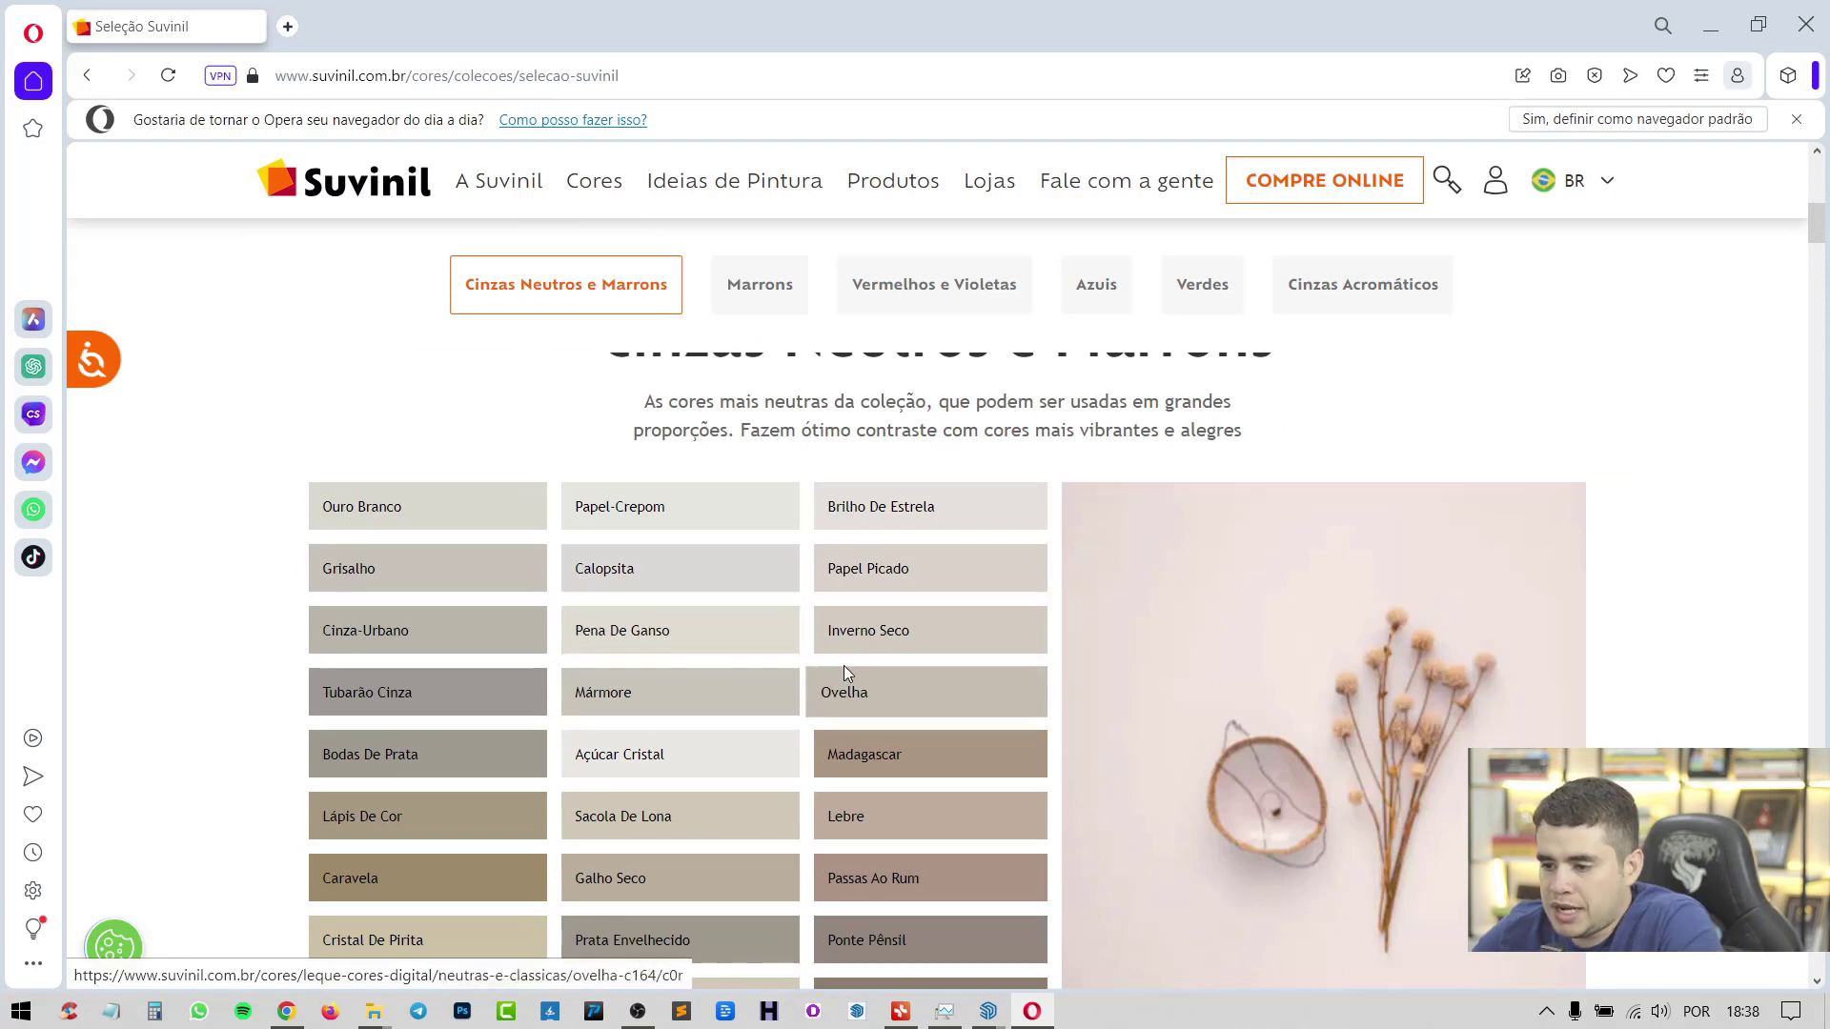
pyautogui.click(748, 574)
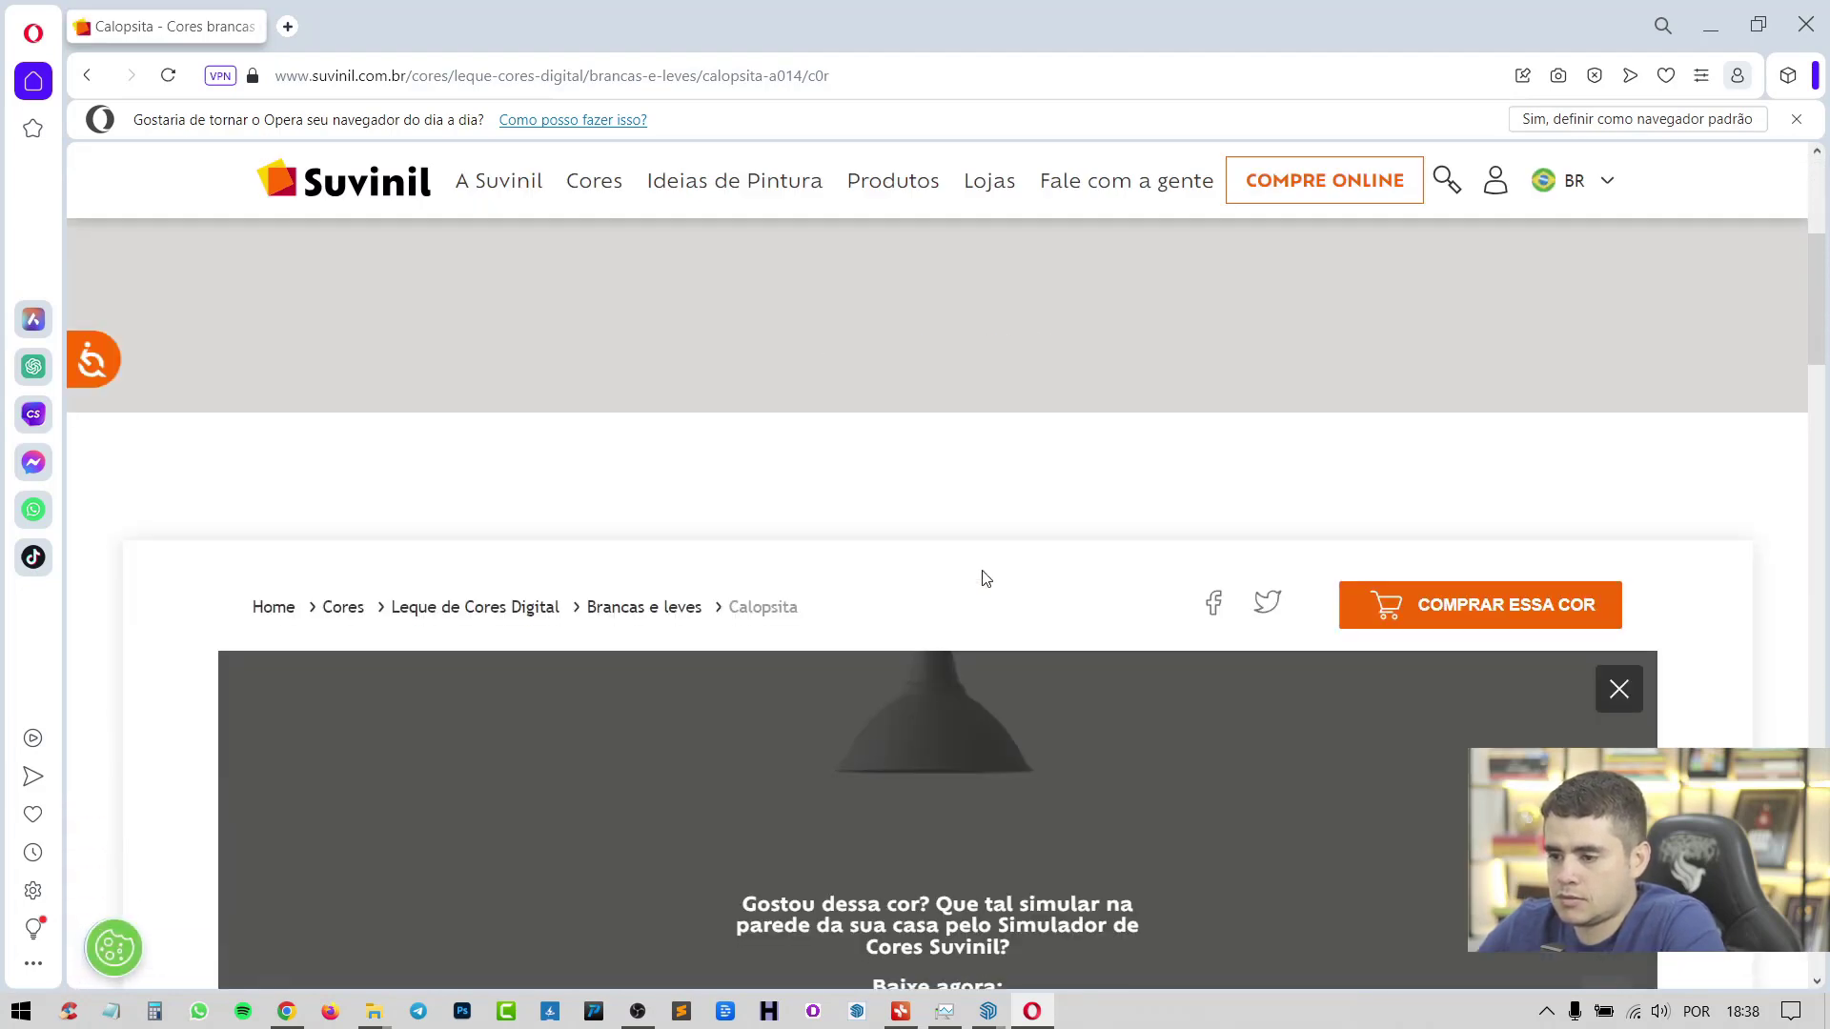
pyautogui.scroll(-10, 985, 572)
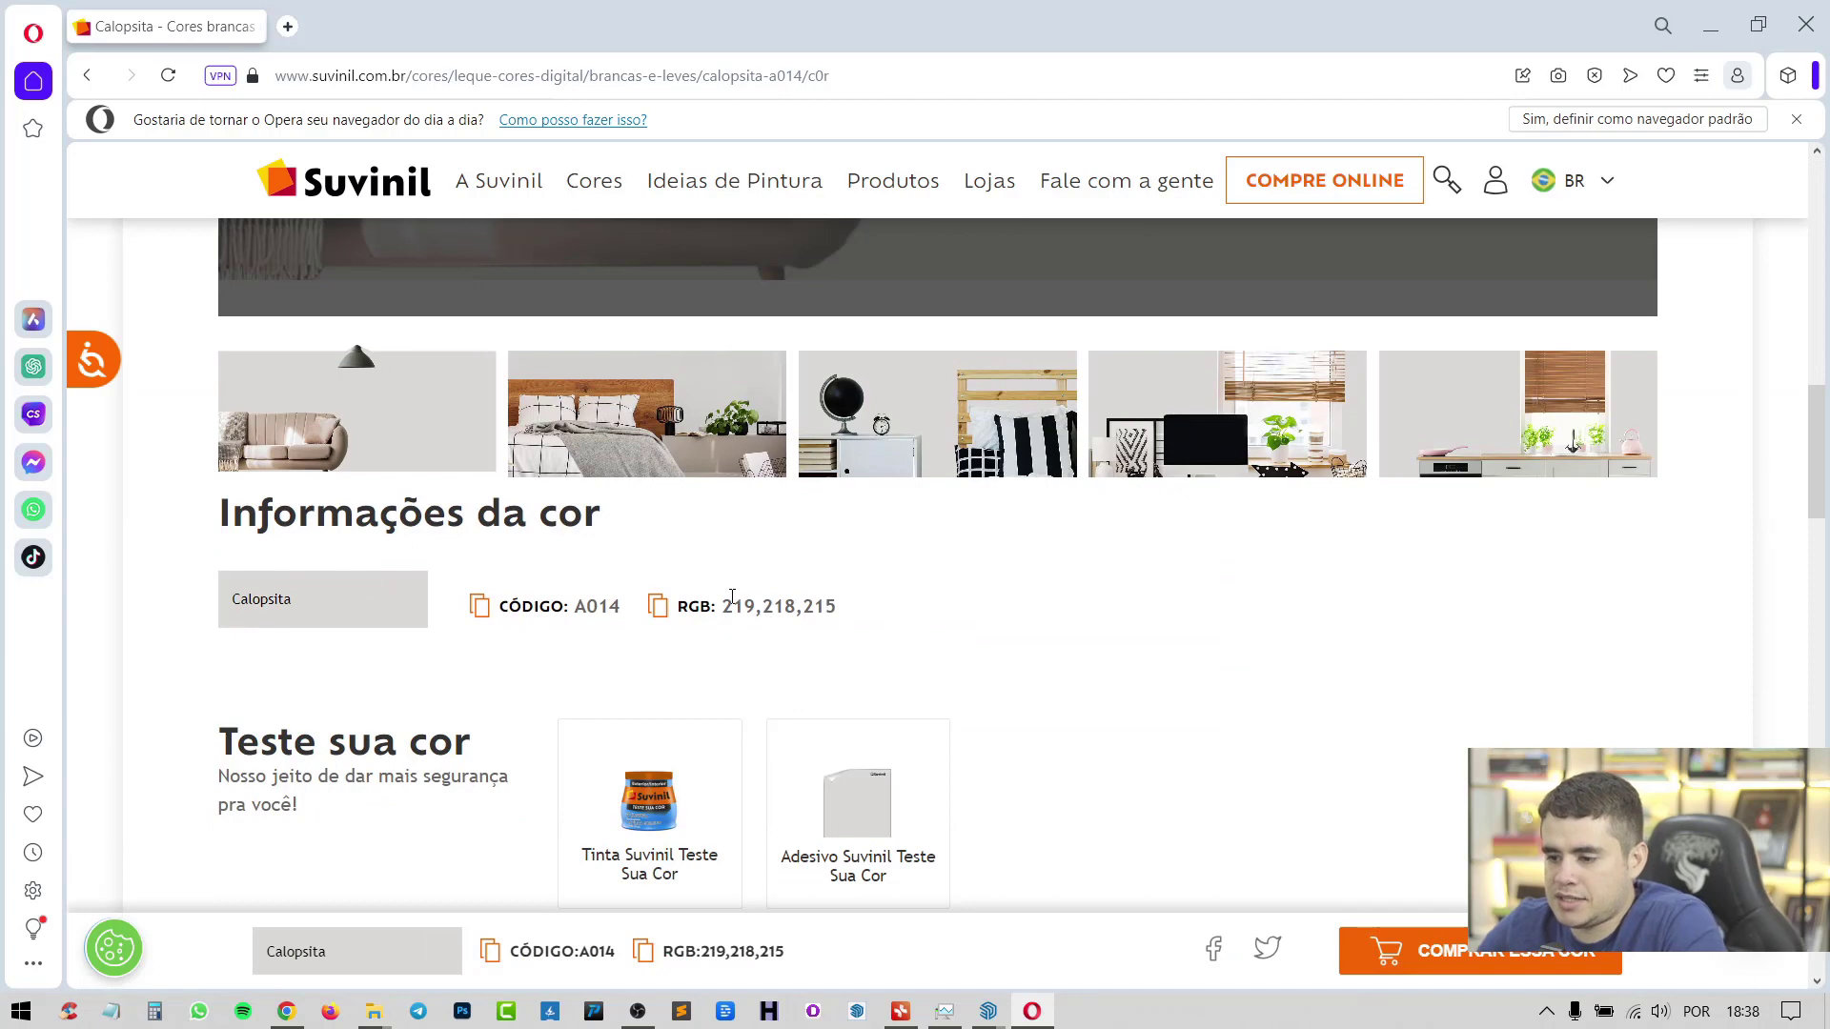
pyautogui.moveTo(730, 600); pyautogui.dragTo(745, 605)
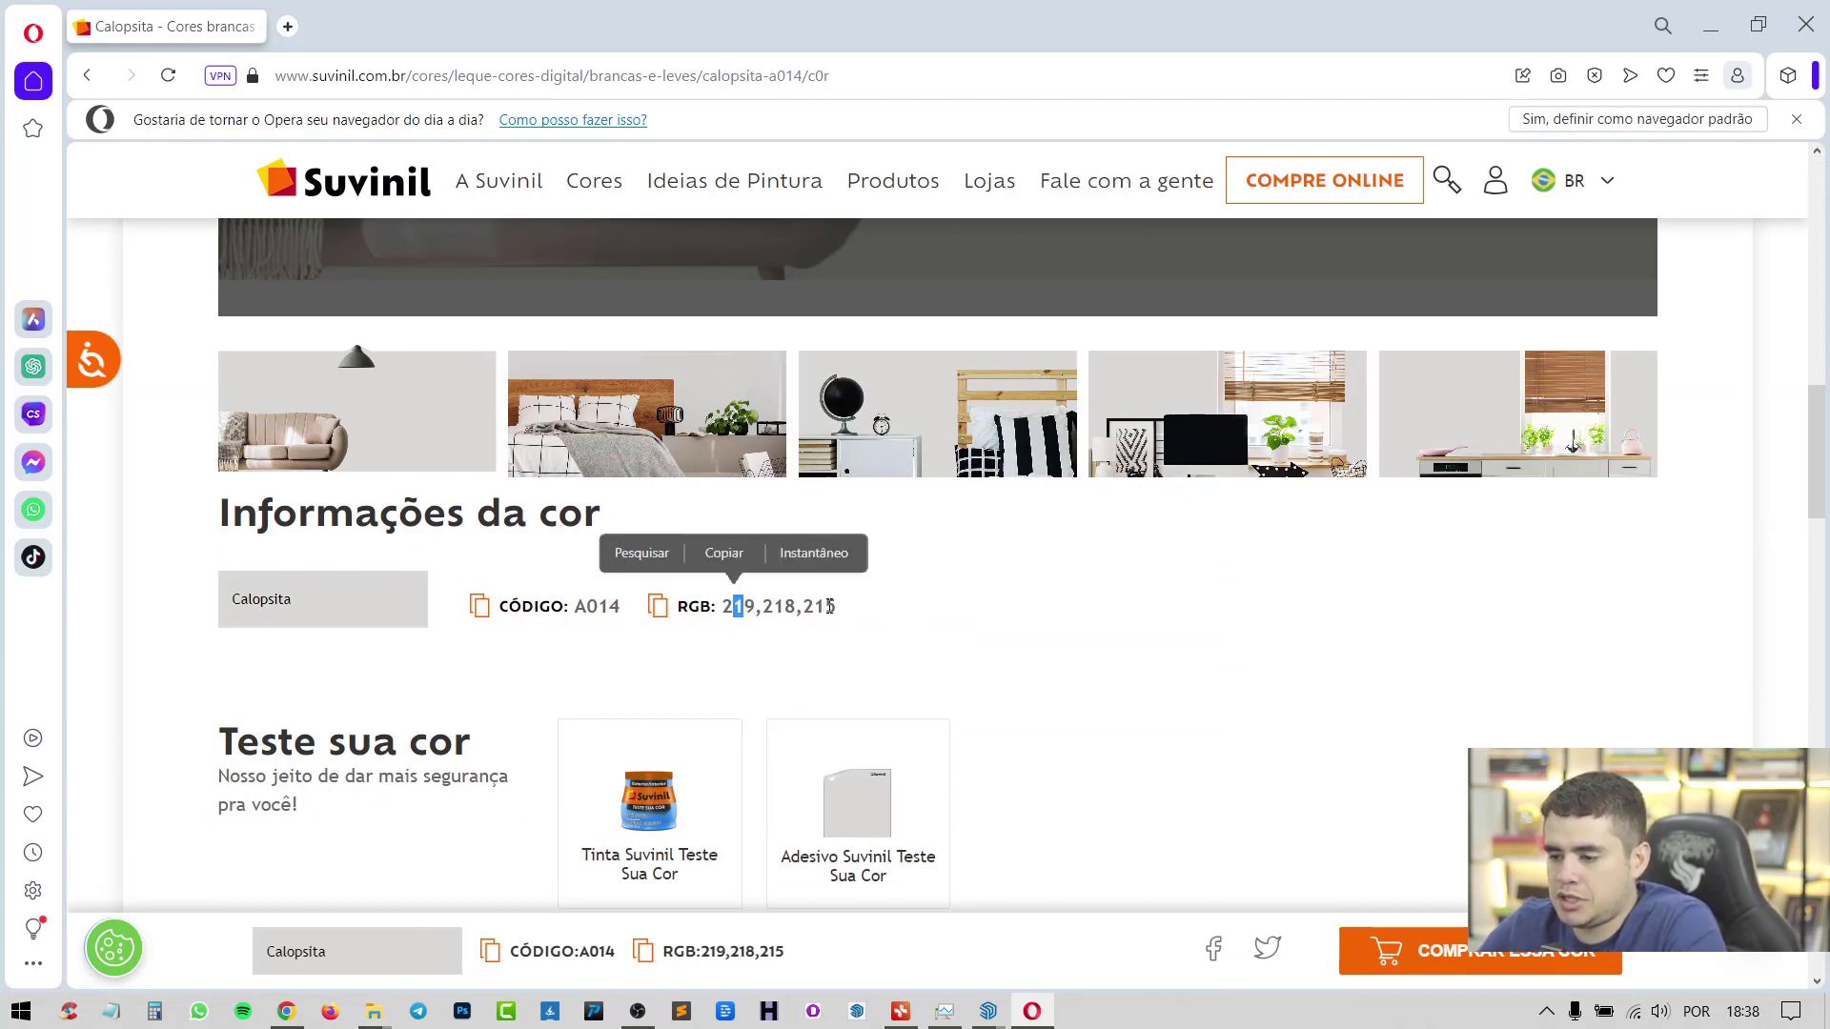
# Switch back to SketchUp and sample the coffee table's material with the Paint Bucket for editing
pyautogui.click(999, 1022)
pyautogui.click(1091, 915)
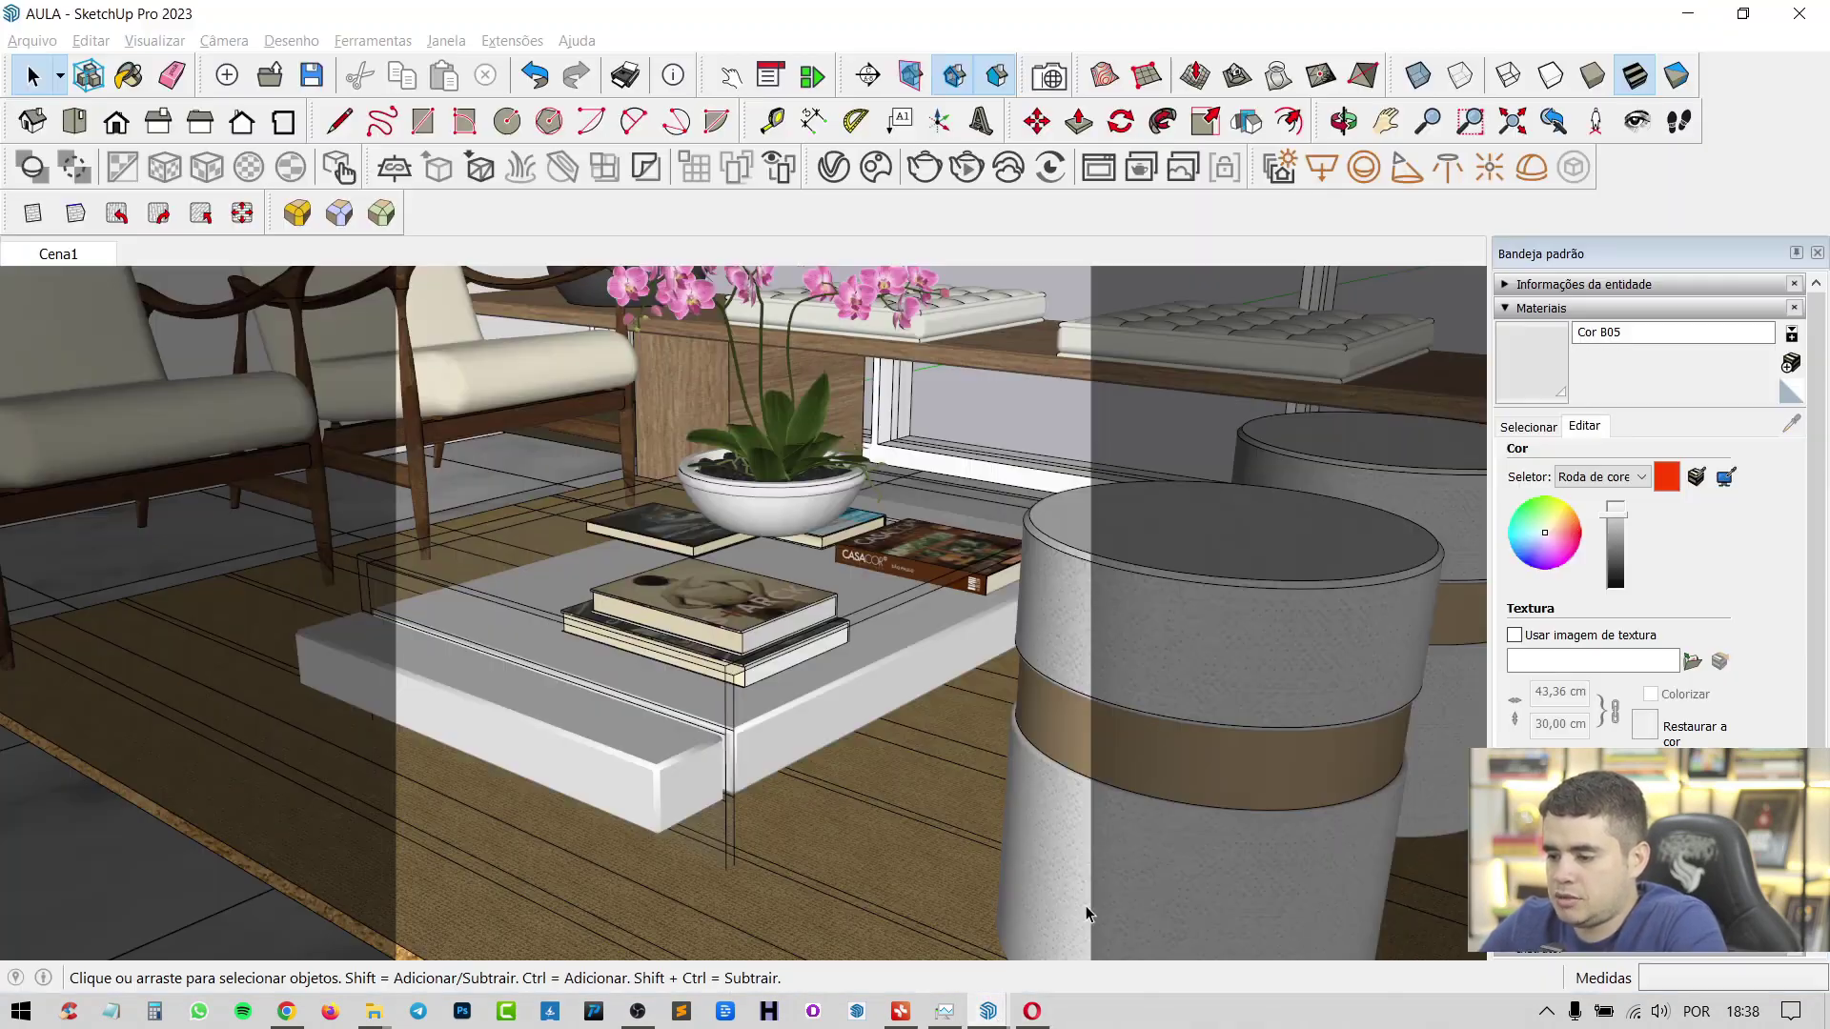
pyautogui.press('b')
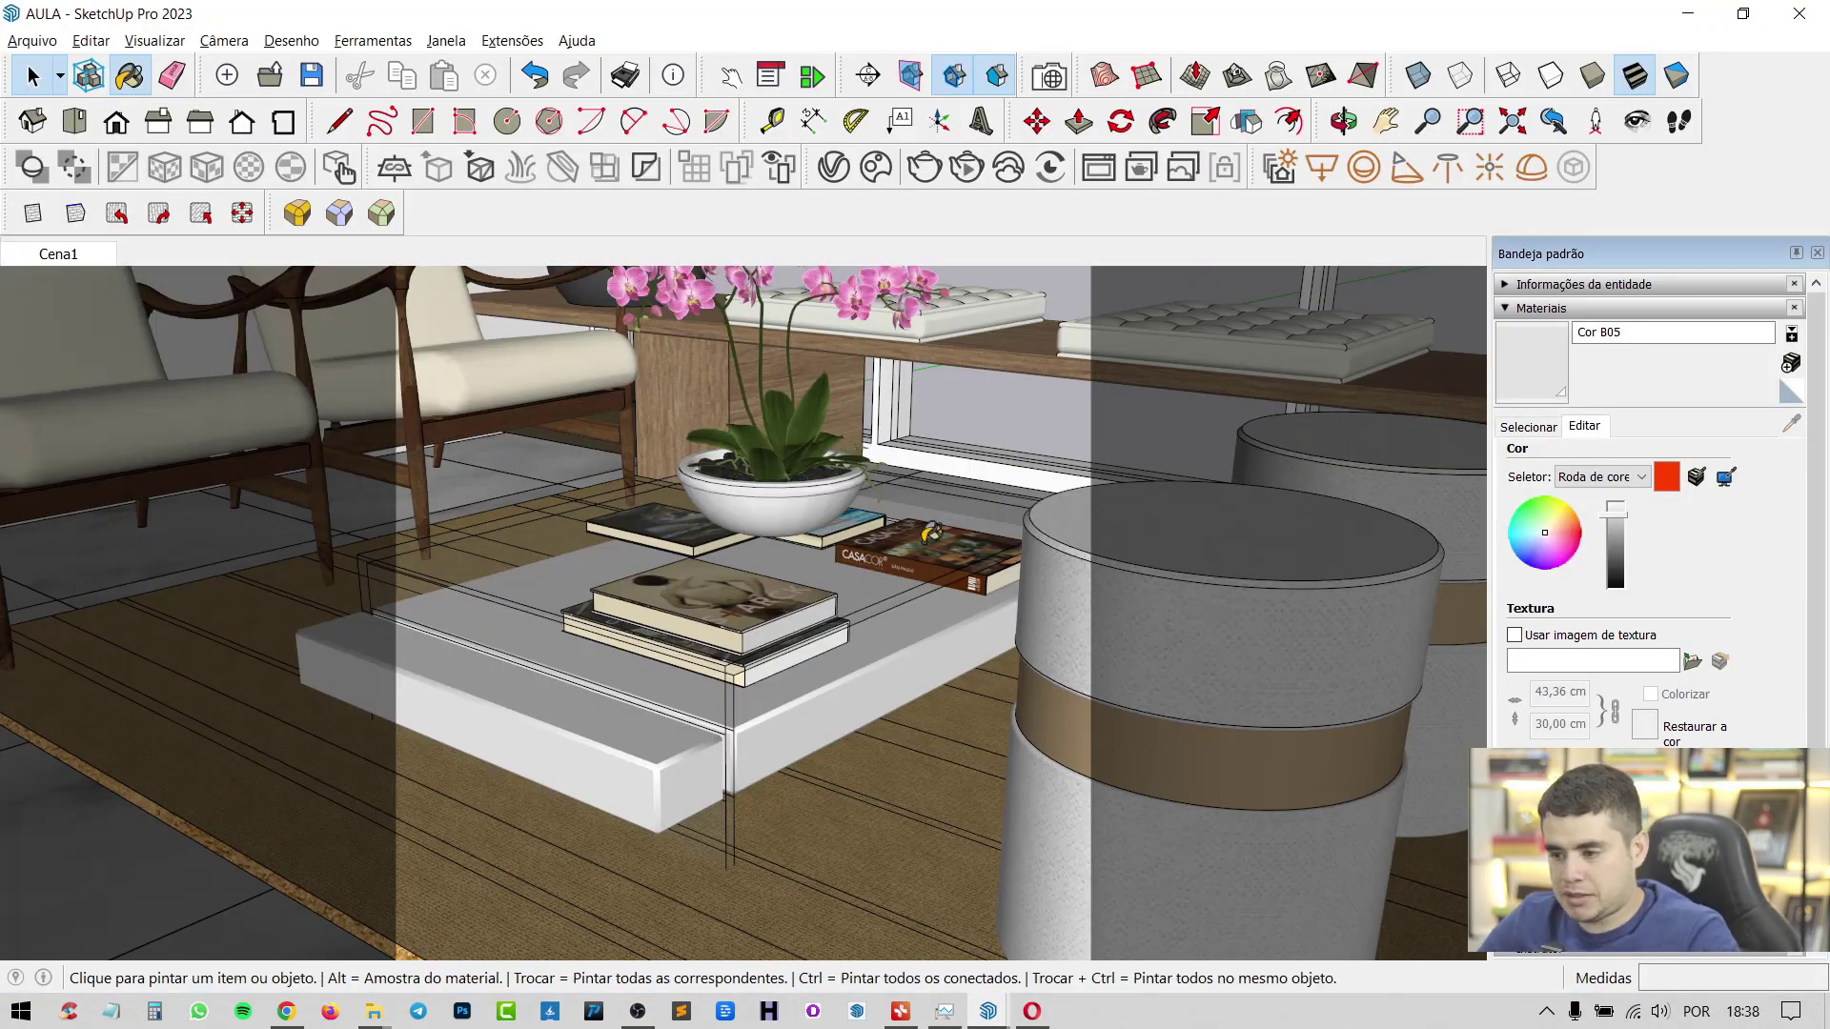
pyautogui.press('alt')
pyautogui.keyDown('alt'); pyautogui.click(512, 708); pyautogui.keyUp('alt')
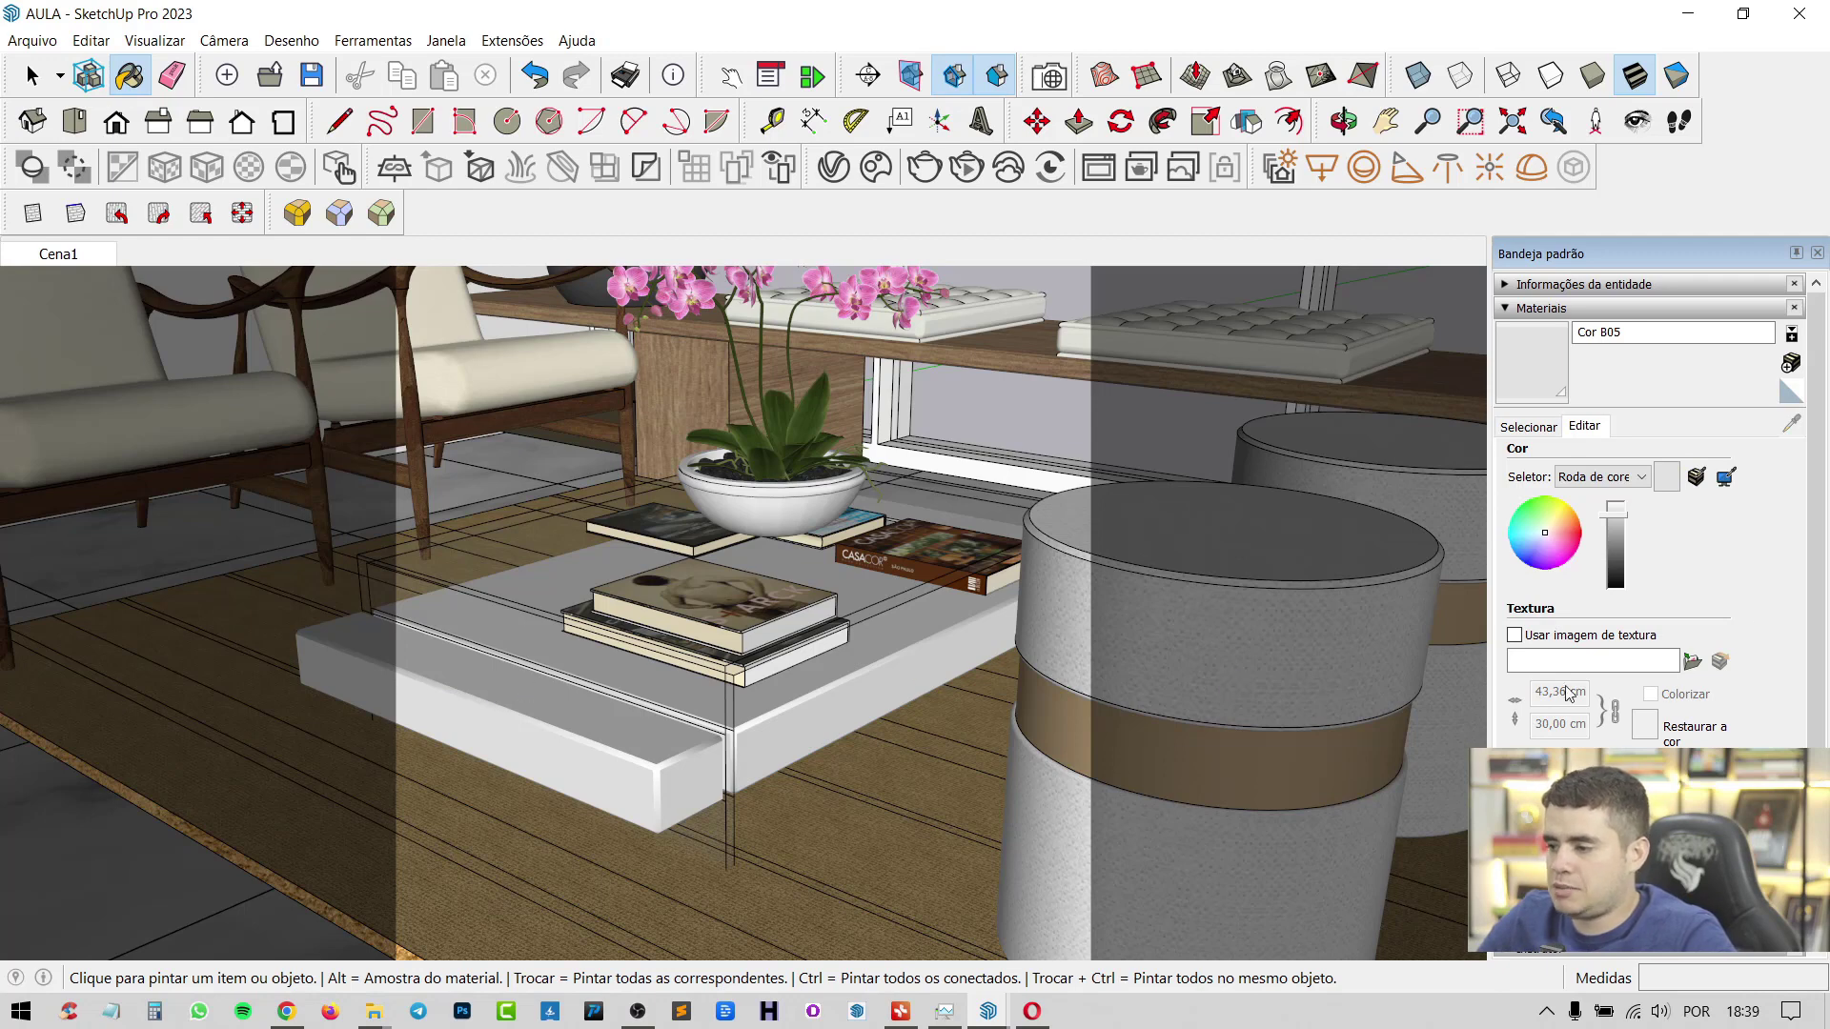
# Switch Cor B05's color picker to RGB and set red to 219, green to 218 and blue to 215
pyautogui.click(1607, 479)
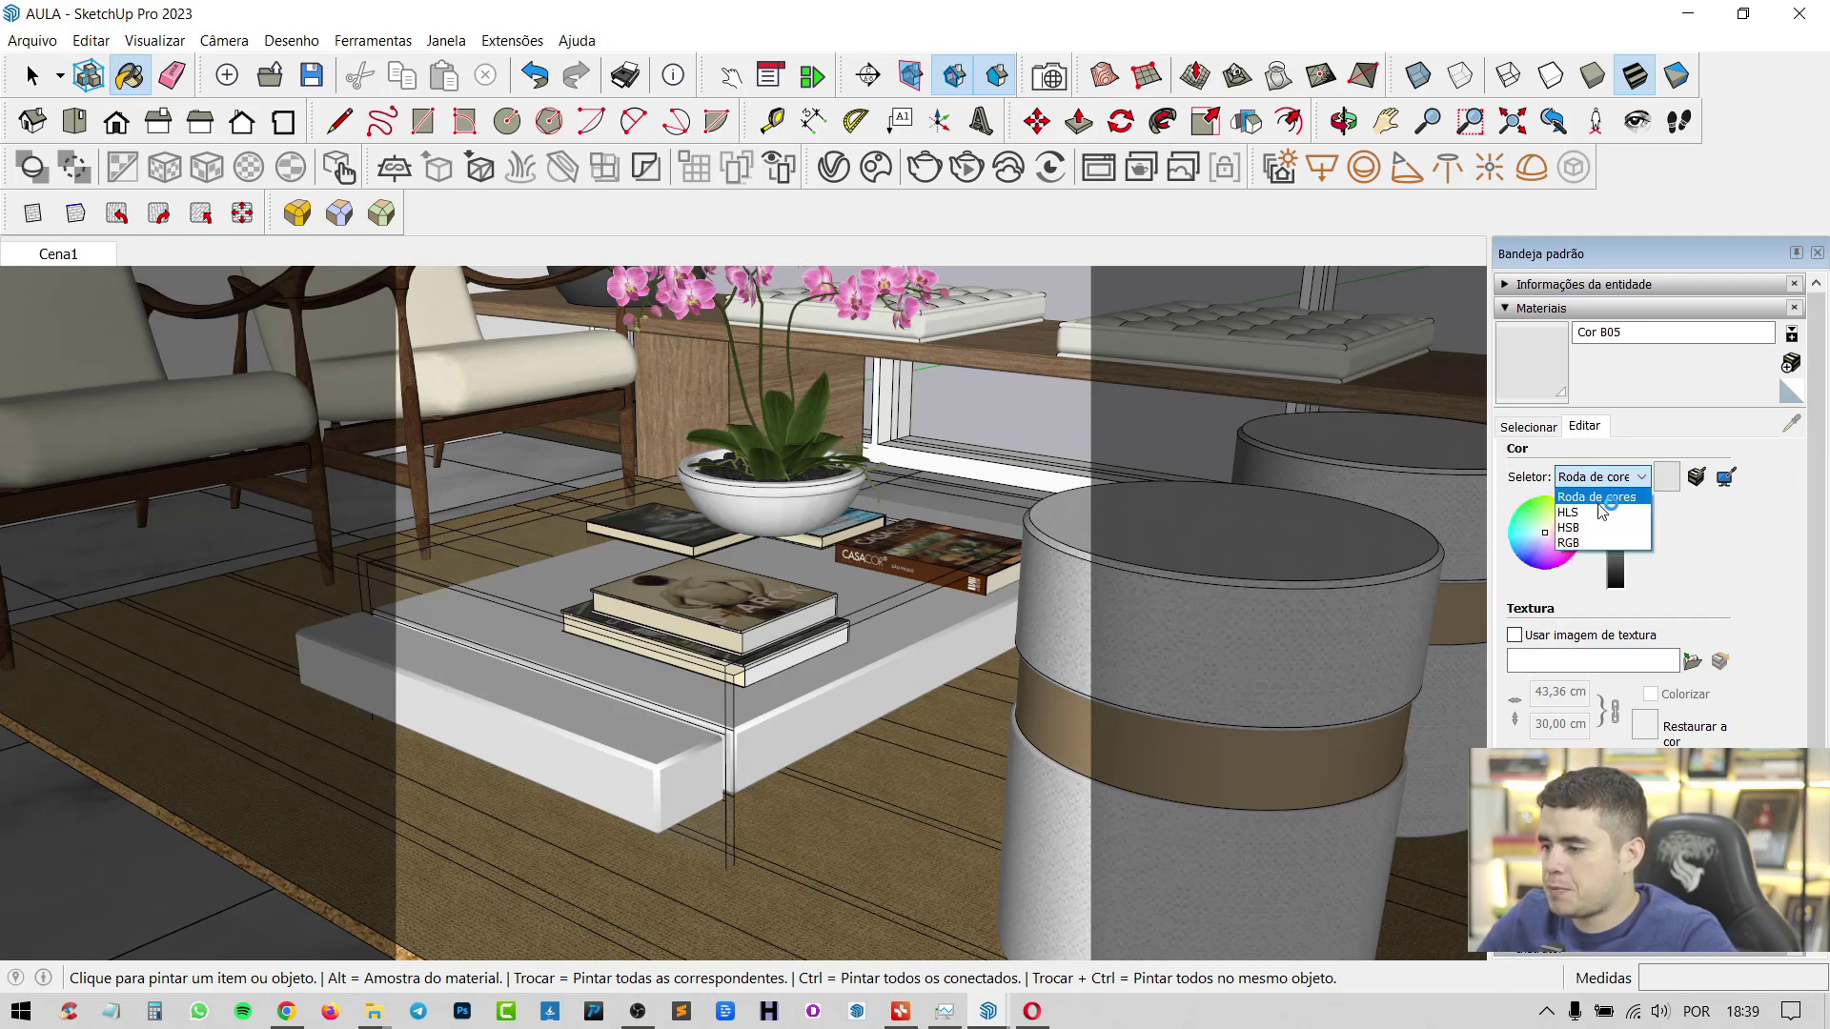
pyautogui.click(1598, 542)
pyautogui.doubleClick(1696, 514)
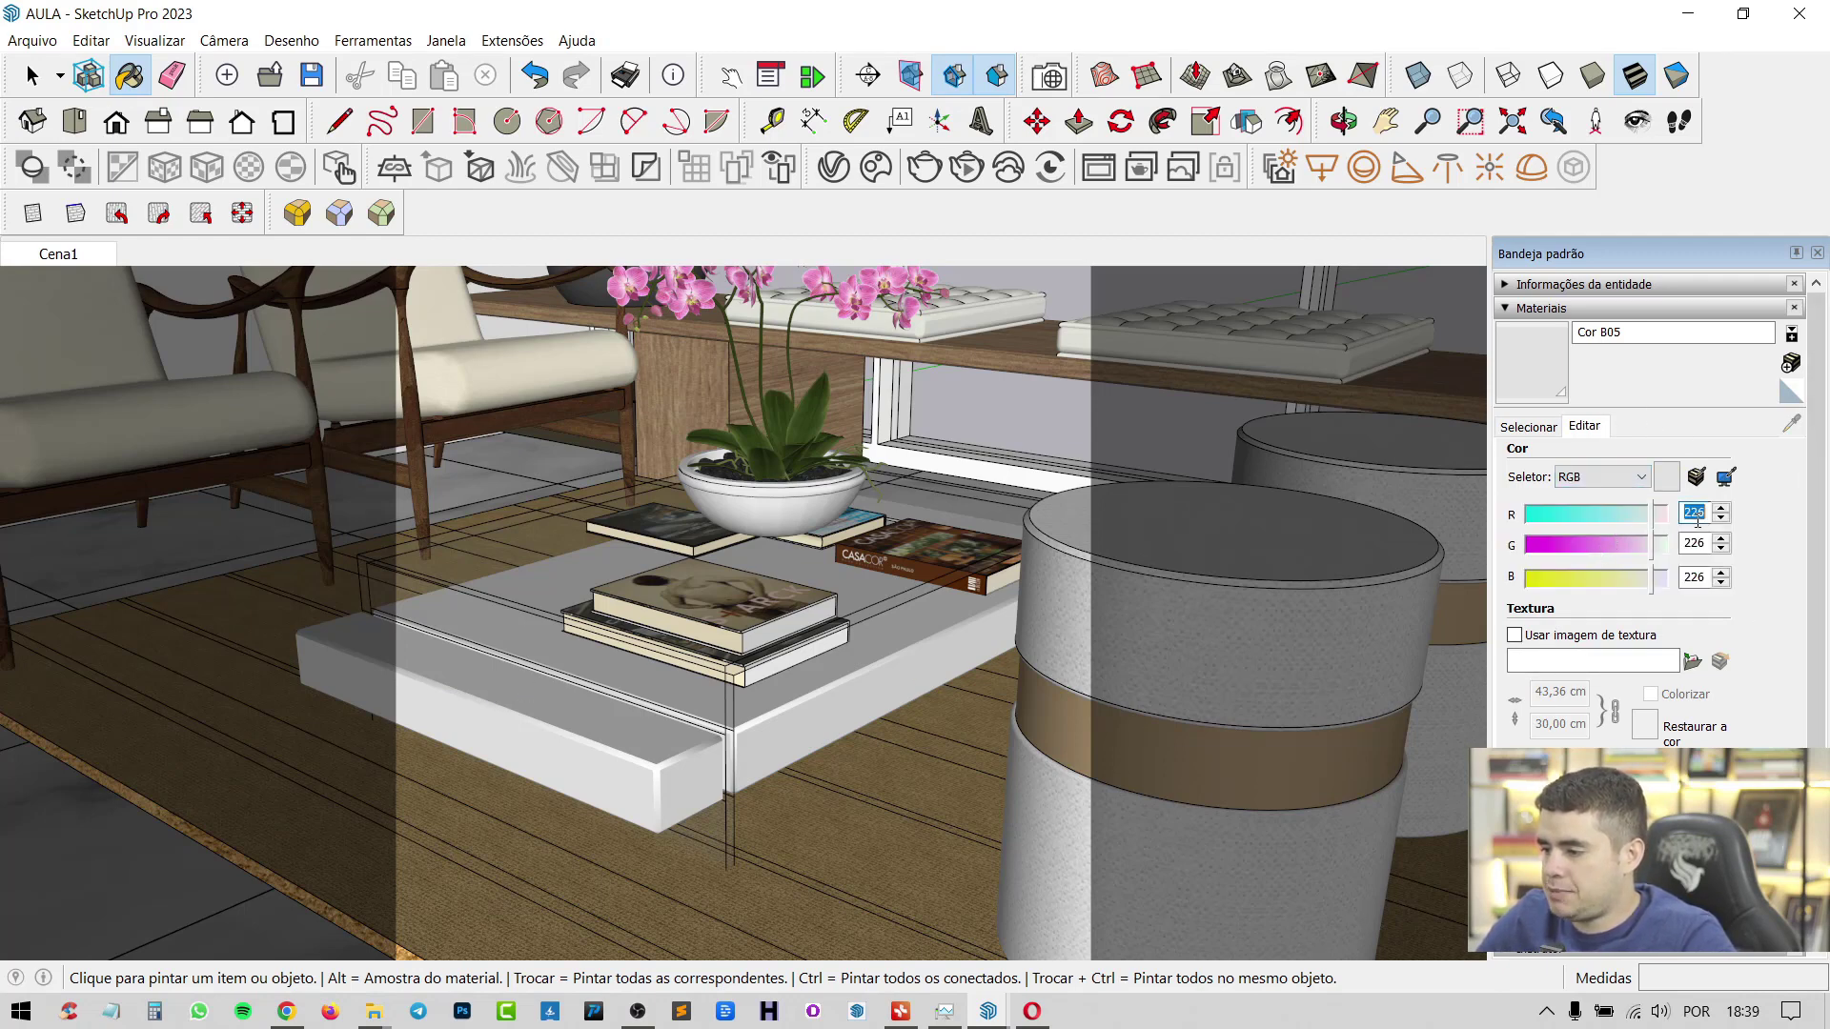
pyautogui.write('219')
pyautogui.doubleClick(1696, 542)
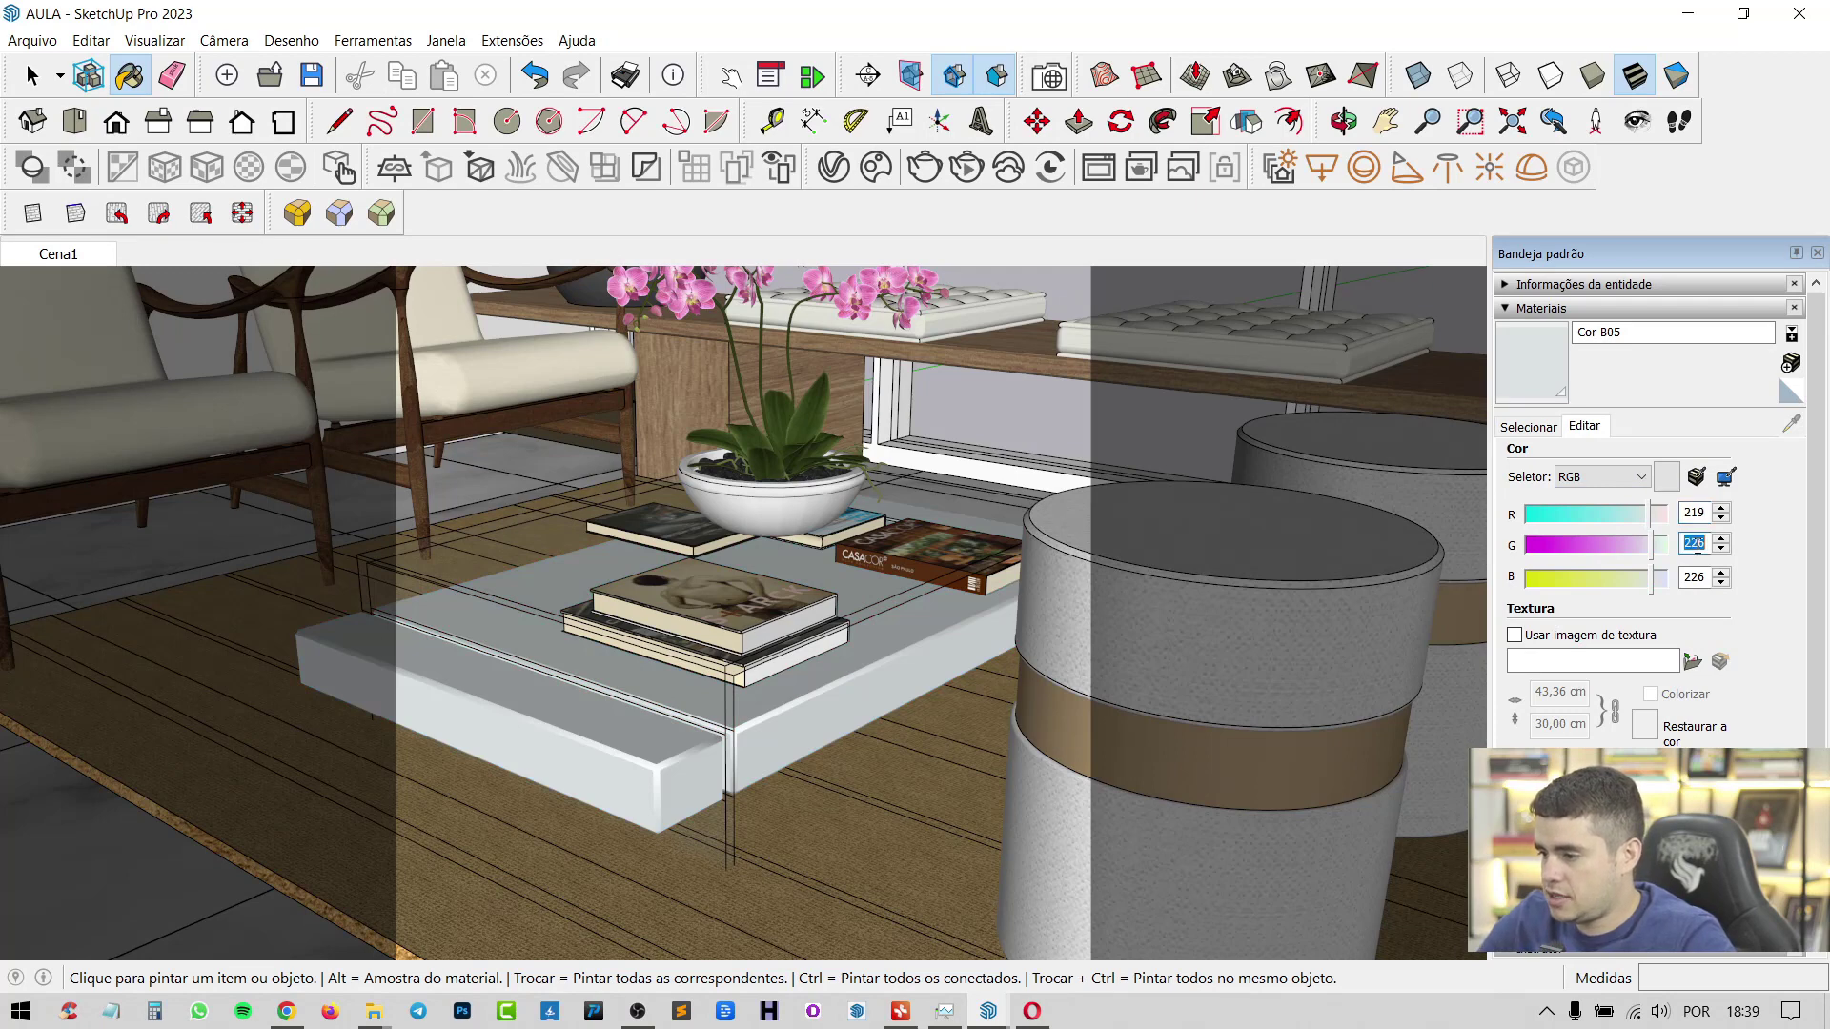
pyautogui.write('218')
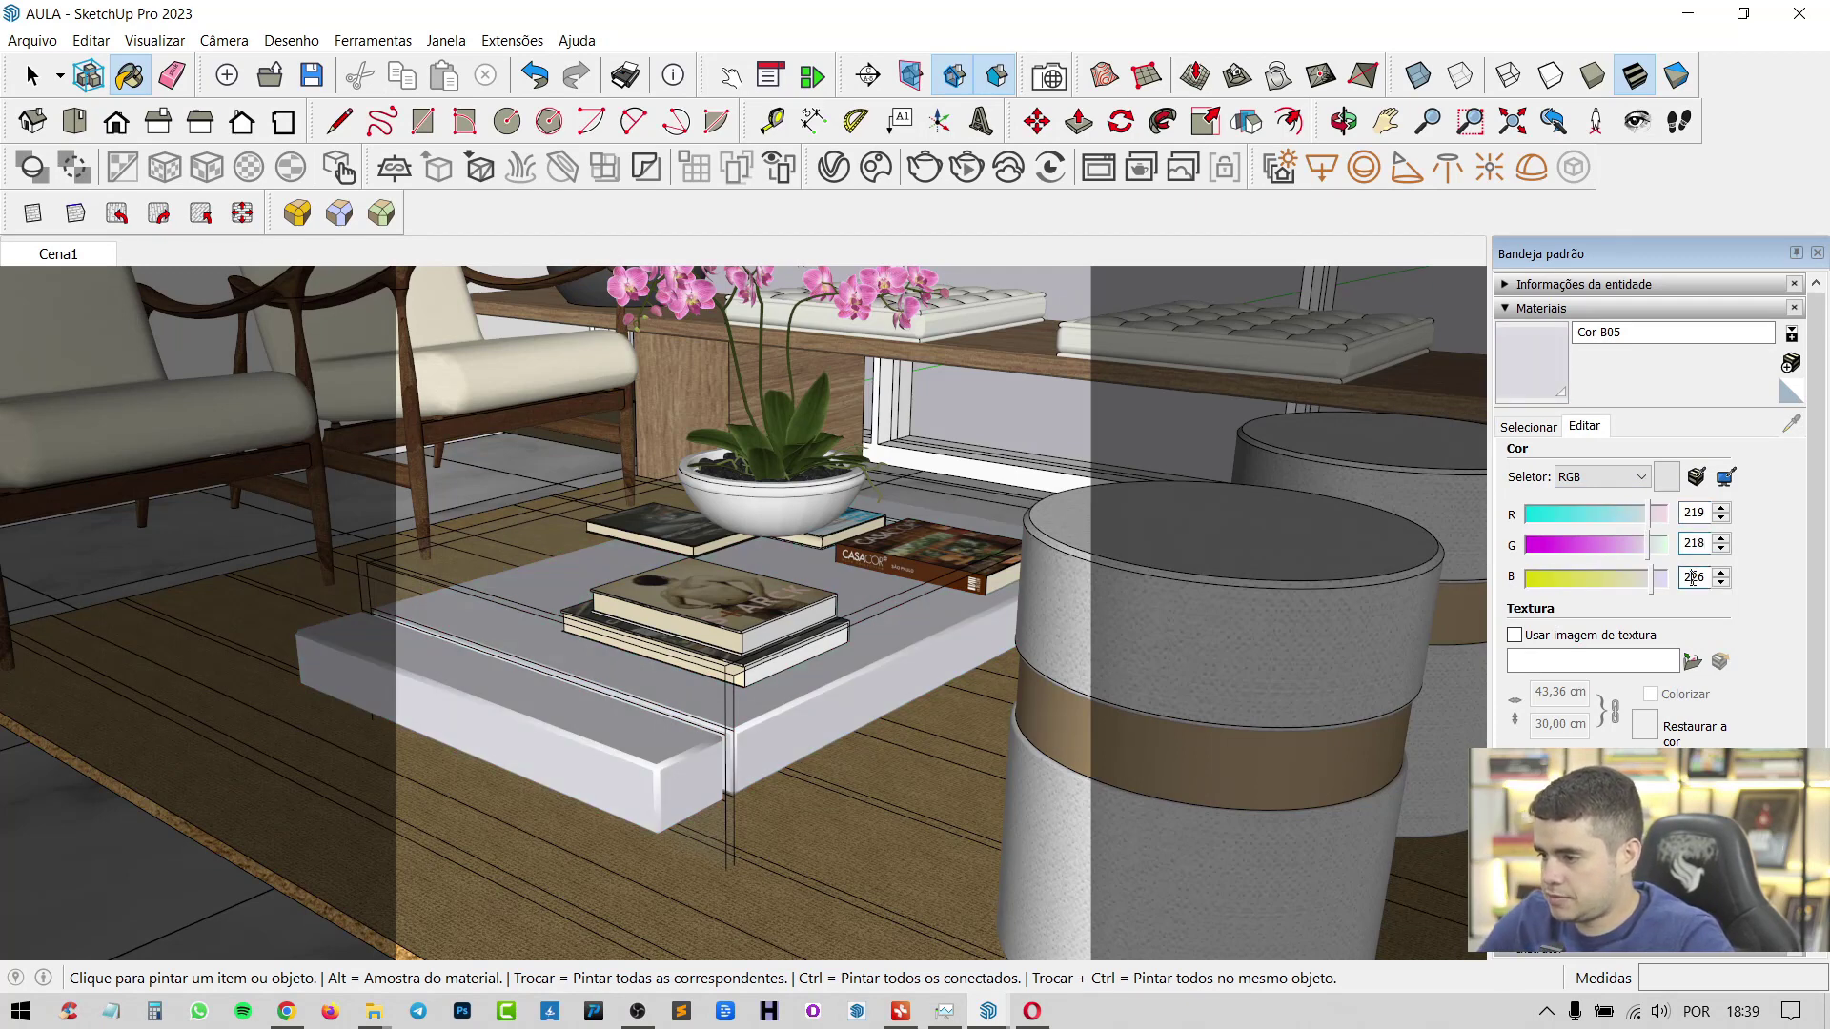
pyautogui.write('215')
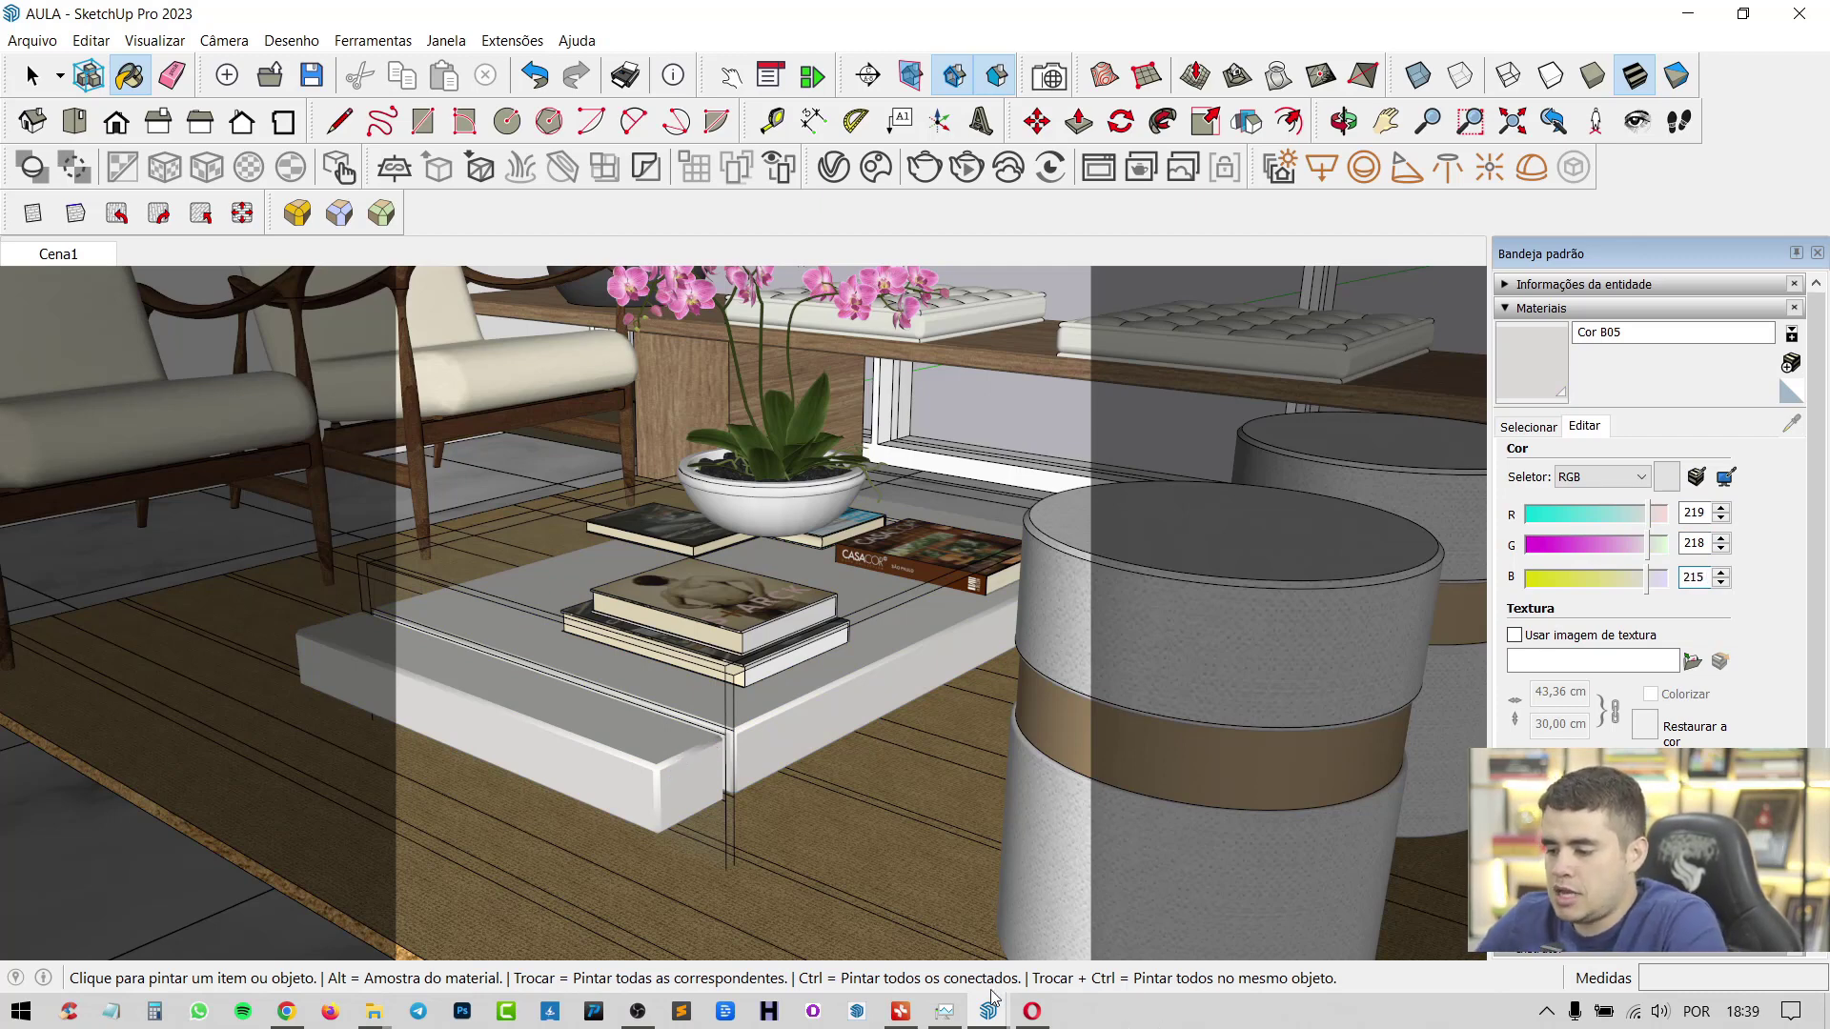
# Switch to the Opera browser, look over the Calopsita page and return to the Seleção Suvinil collection
pyautogui.click(1032, 1011)
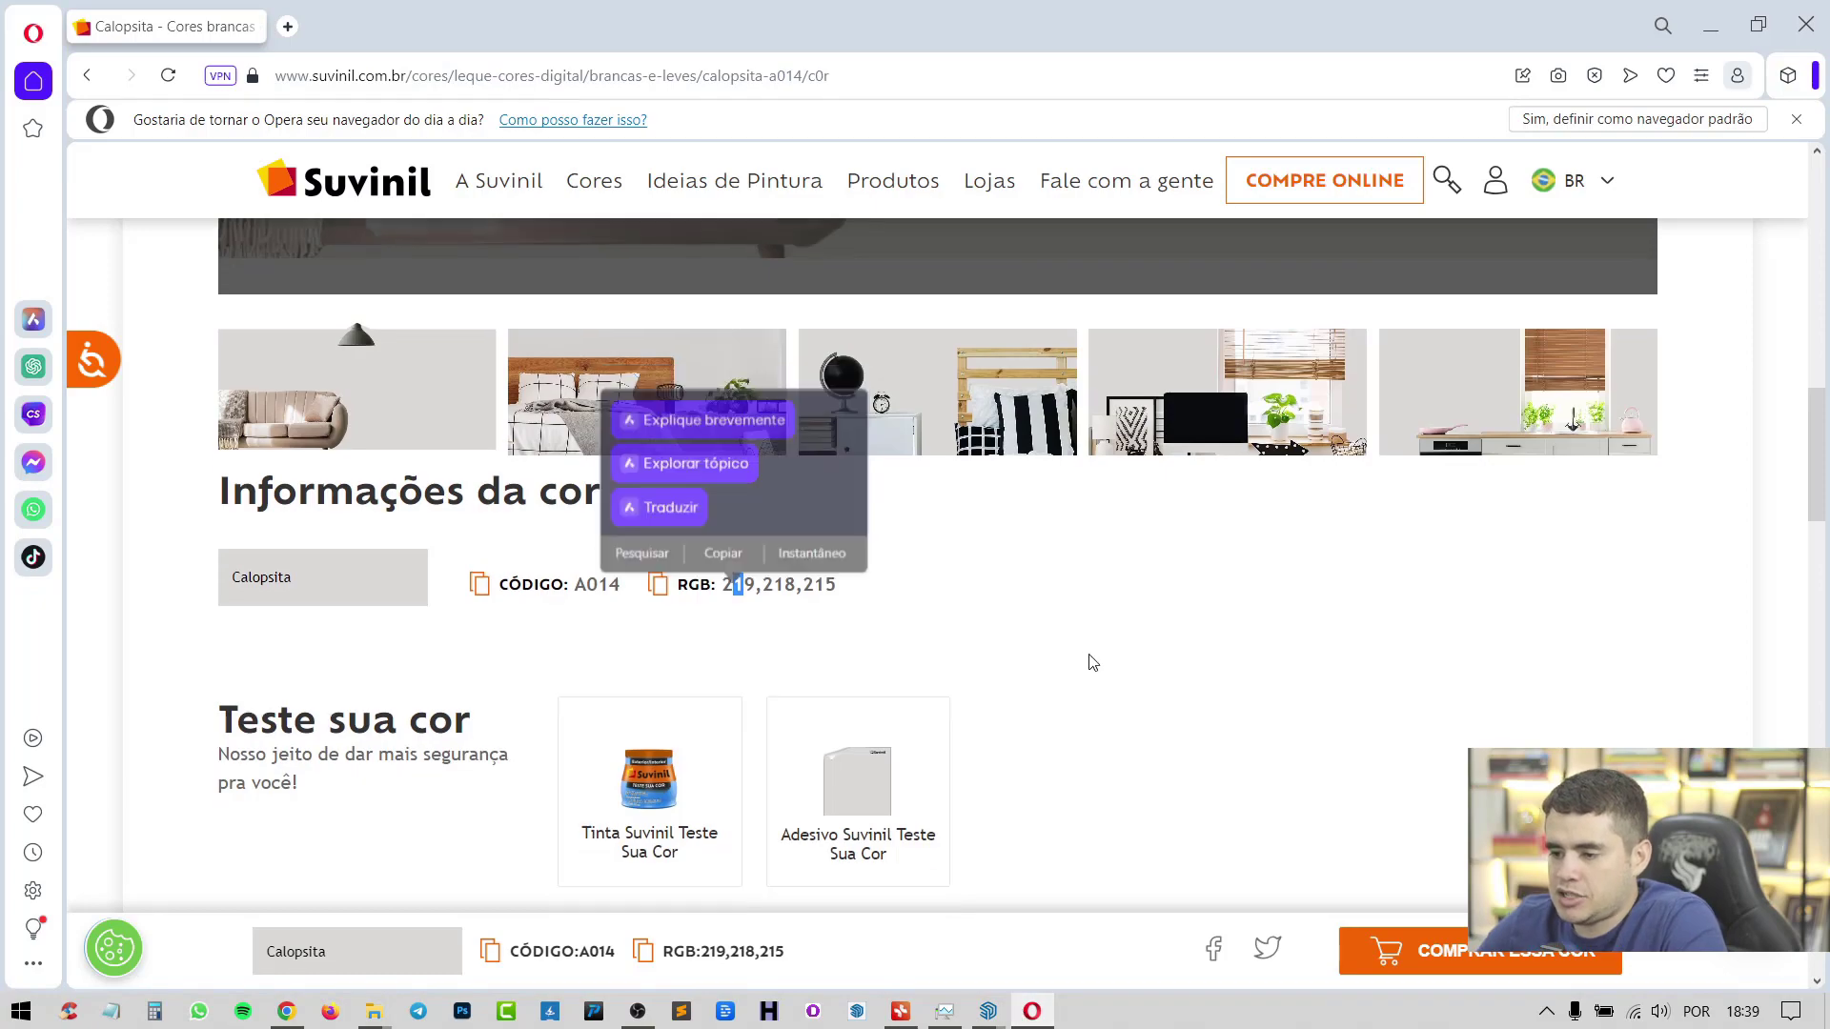
pyautogui.scroll(-10, 1087, 658)
pyautogui.scroll(-9, 1080, 658)
pyautogui.scroll(20, 588, 591)
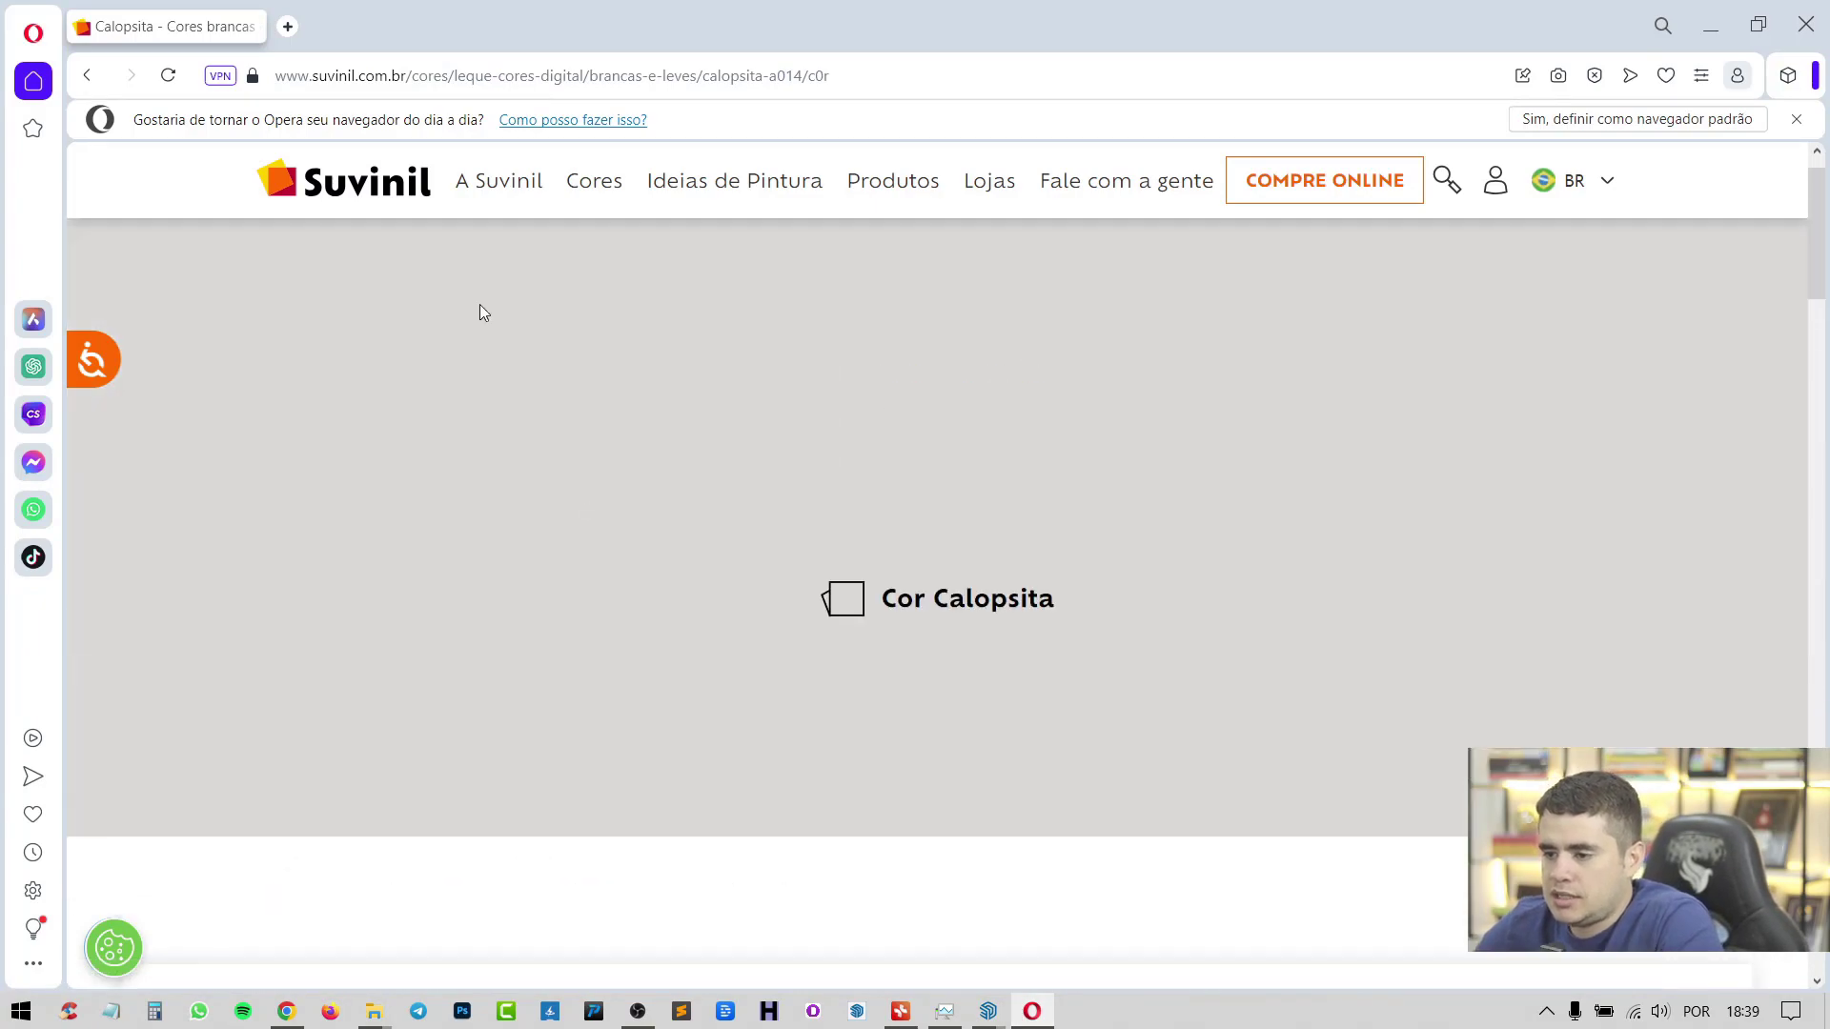
pyautogui.click(95, 83)
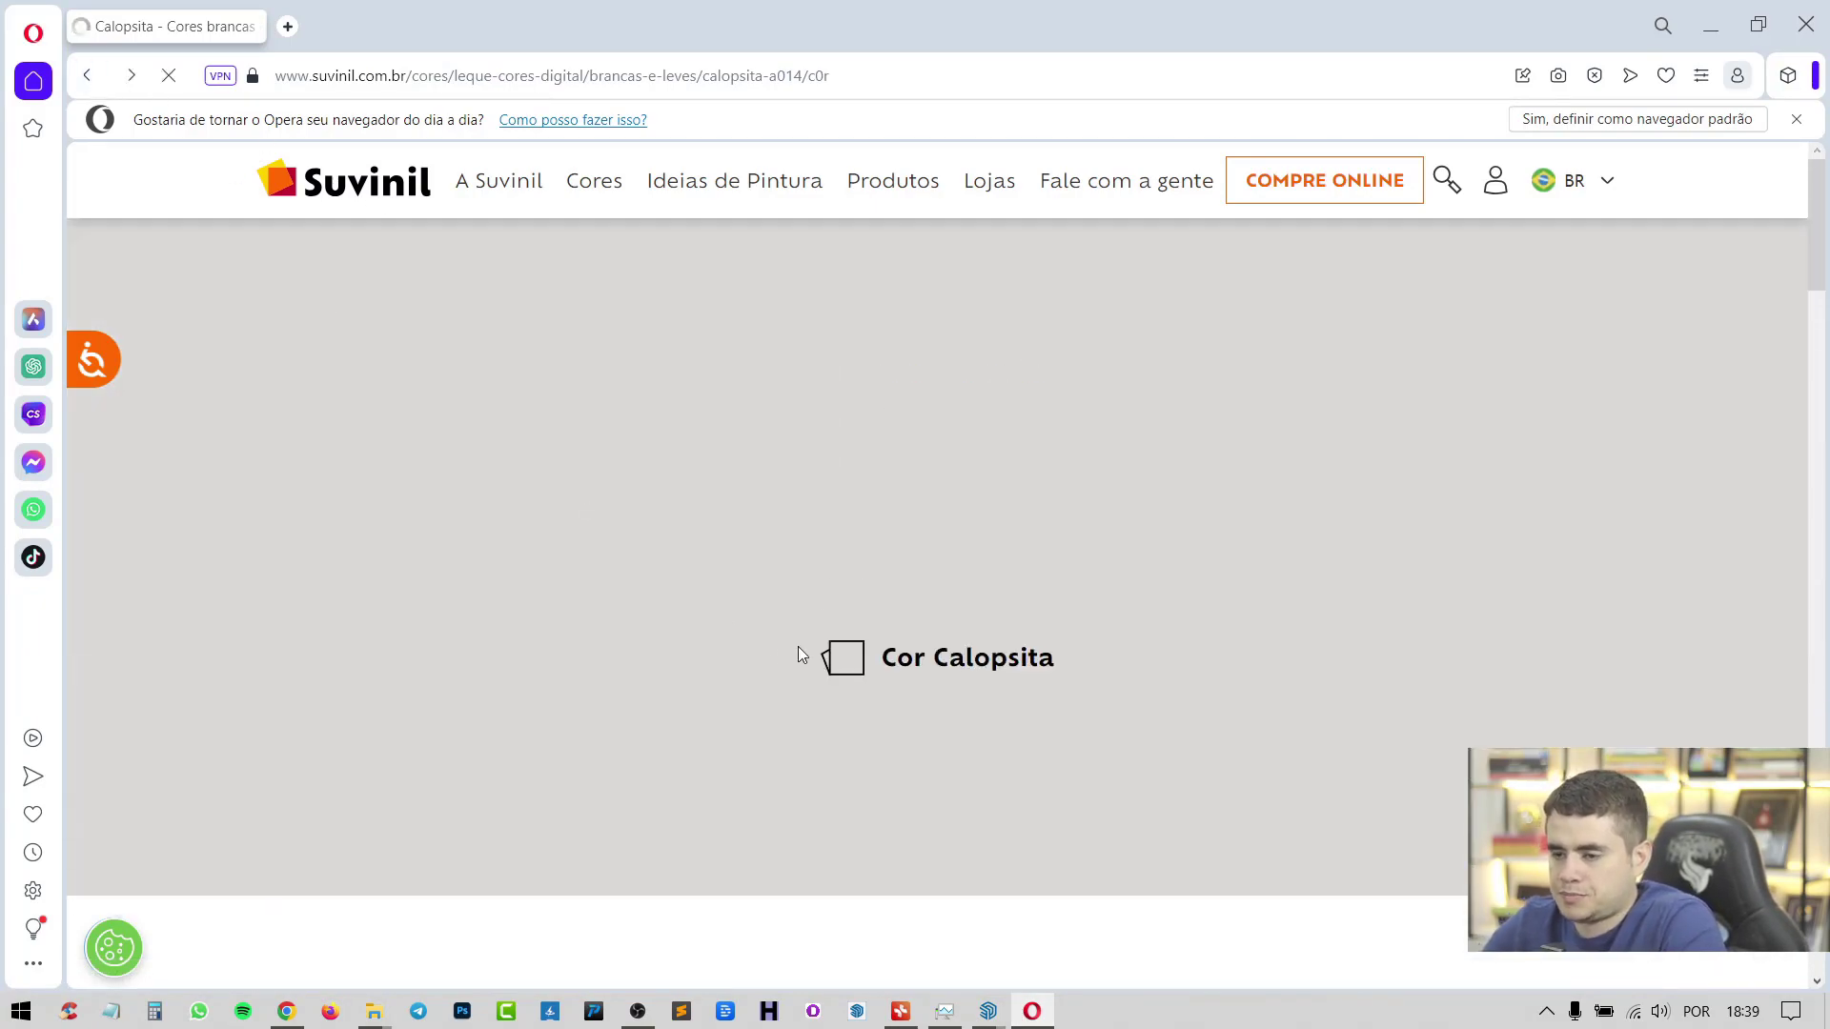
# Open the Desfile De Moda color from the Vermelhos e Violetas palette and look up its RGB values
pyautogui.scroll(-10, 809, 632)
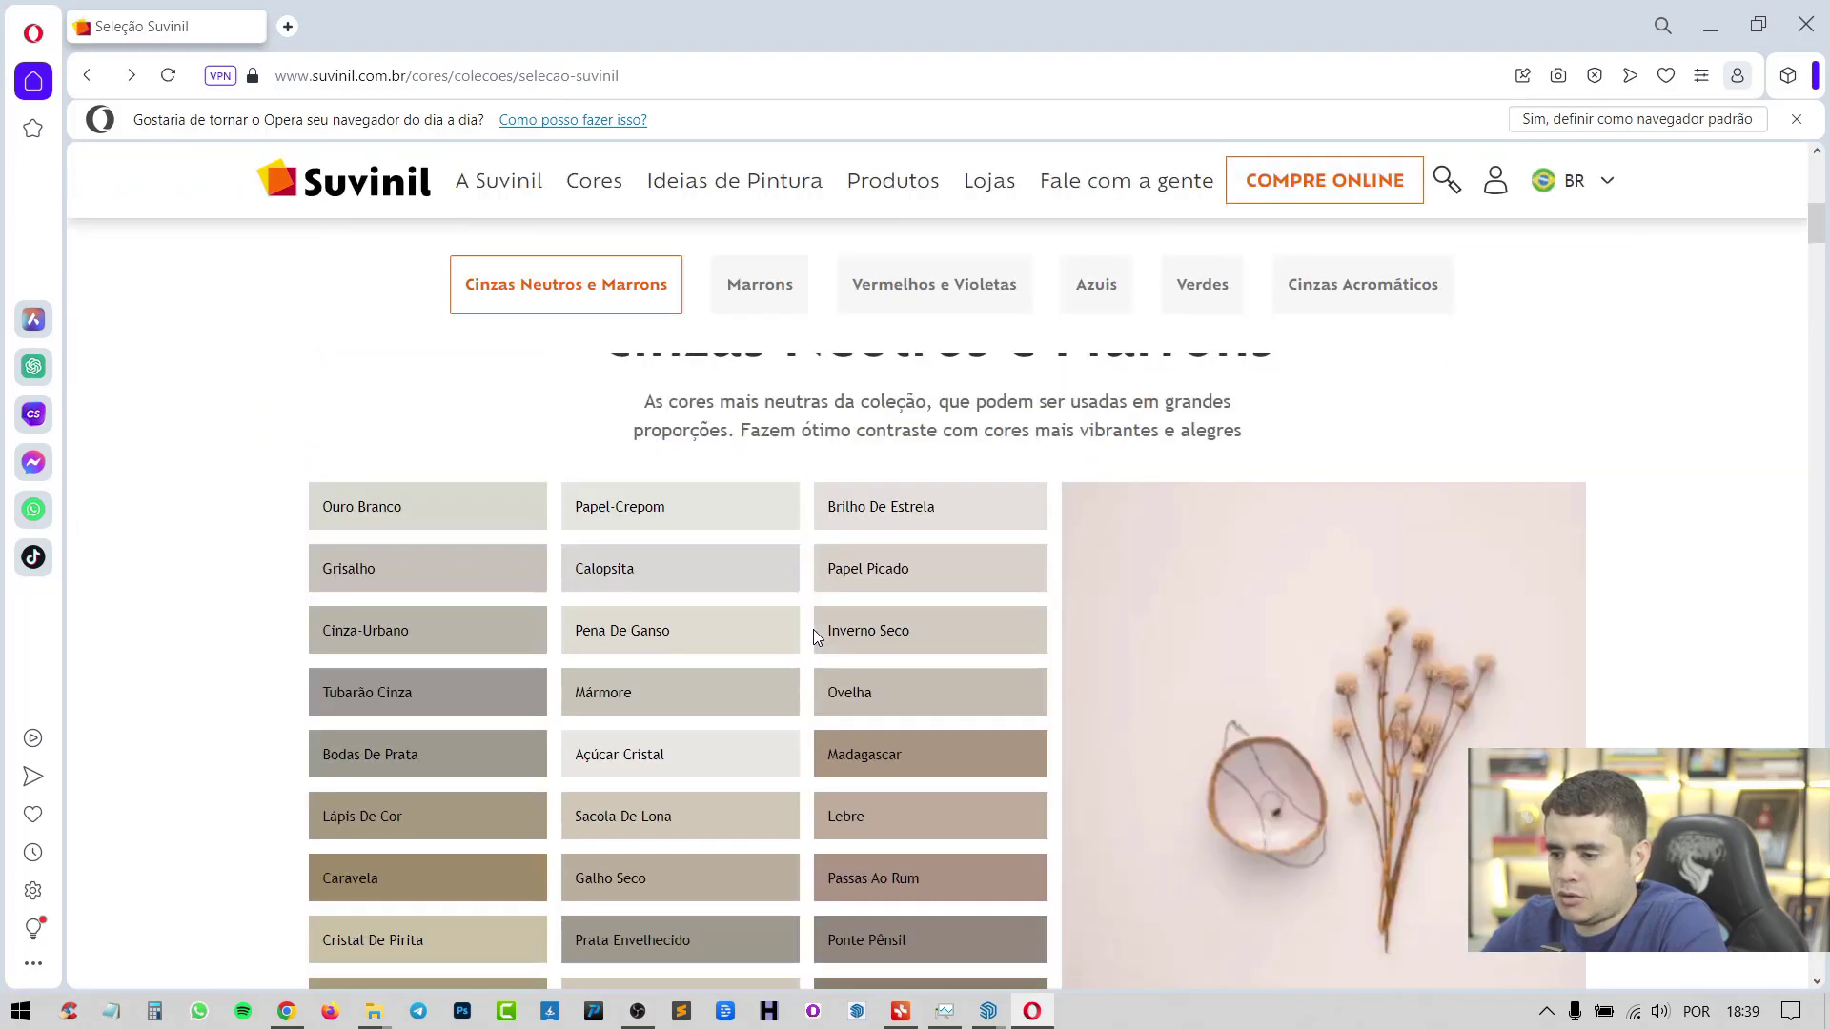
pyautogui.scroll(-15, 820, 637)
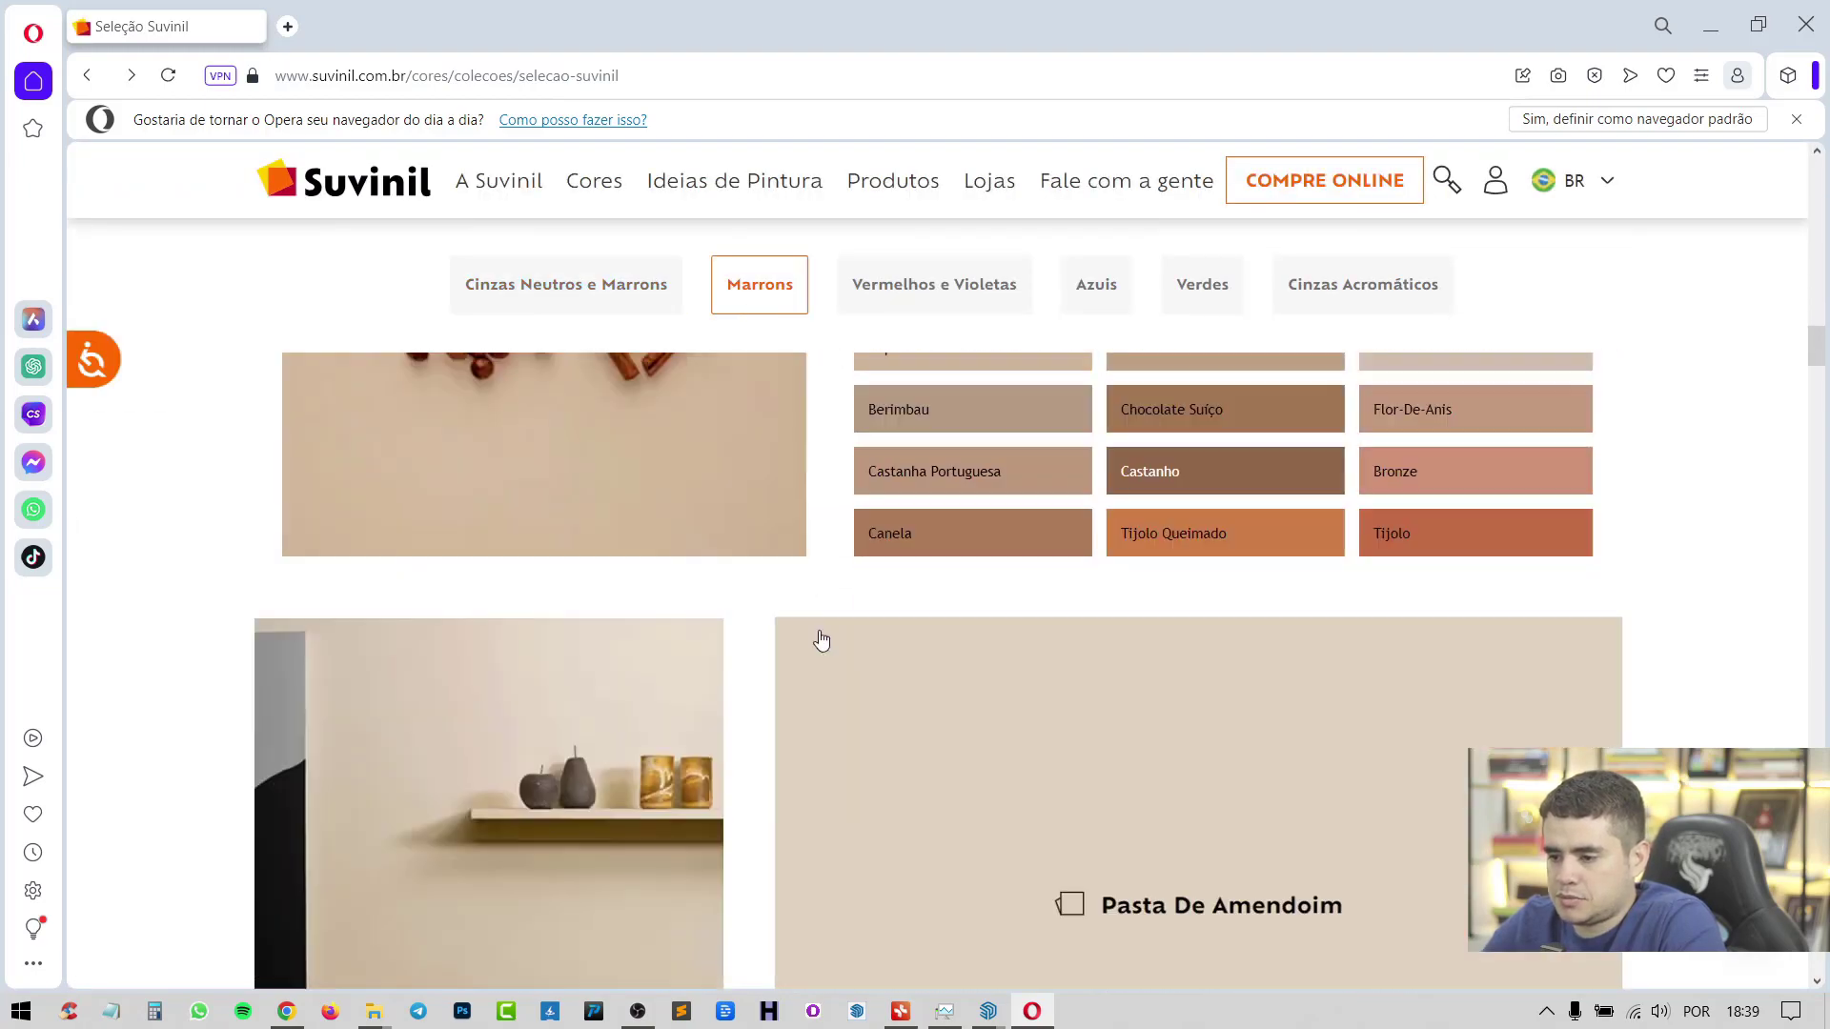
pyautogui.scroll(-12, 821, 638)
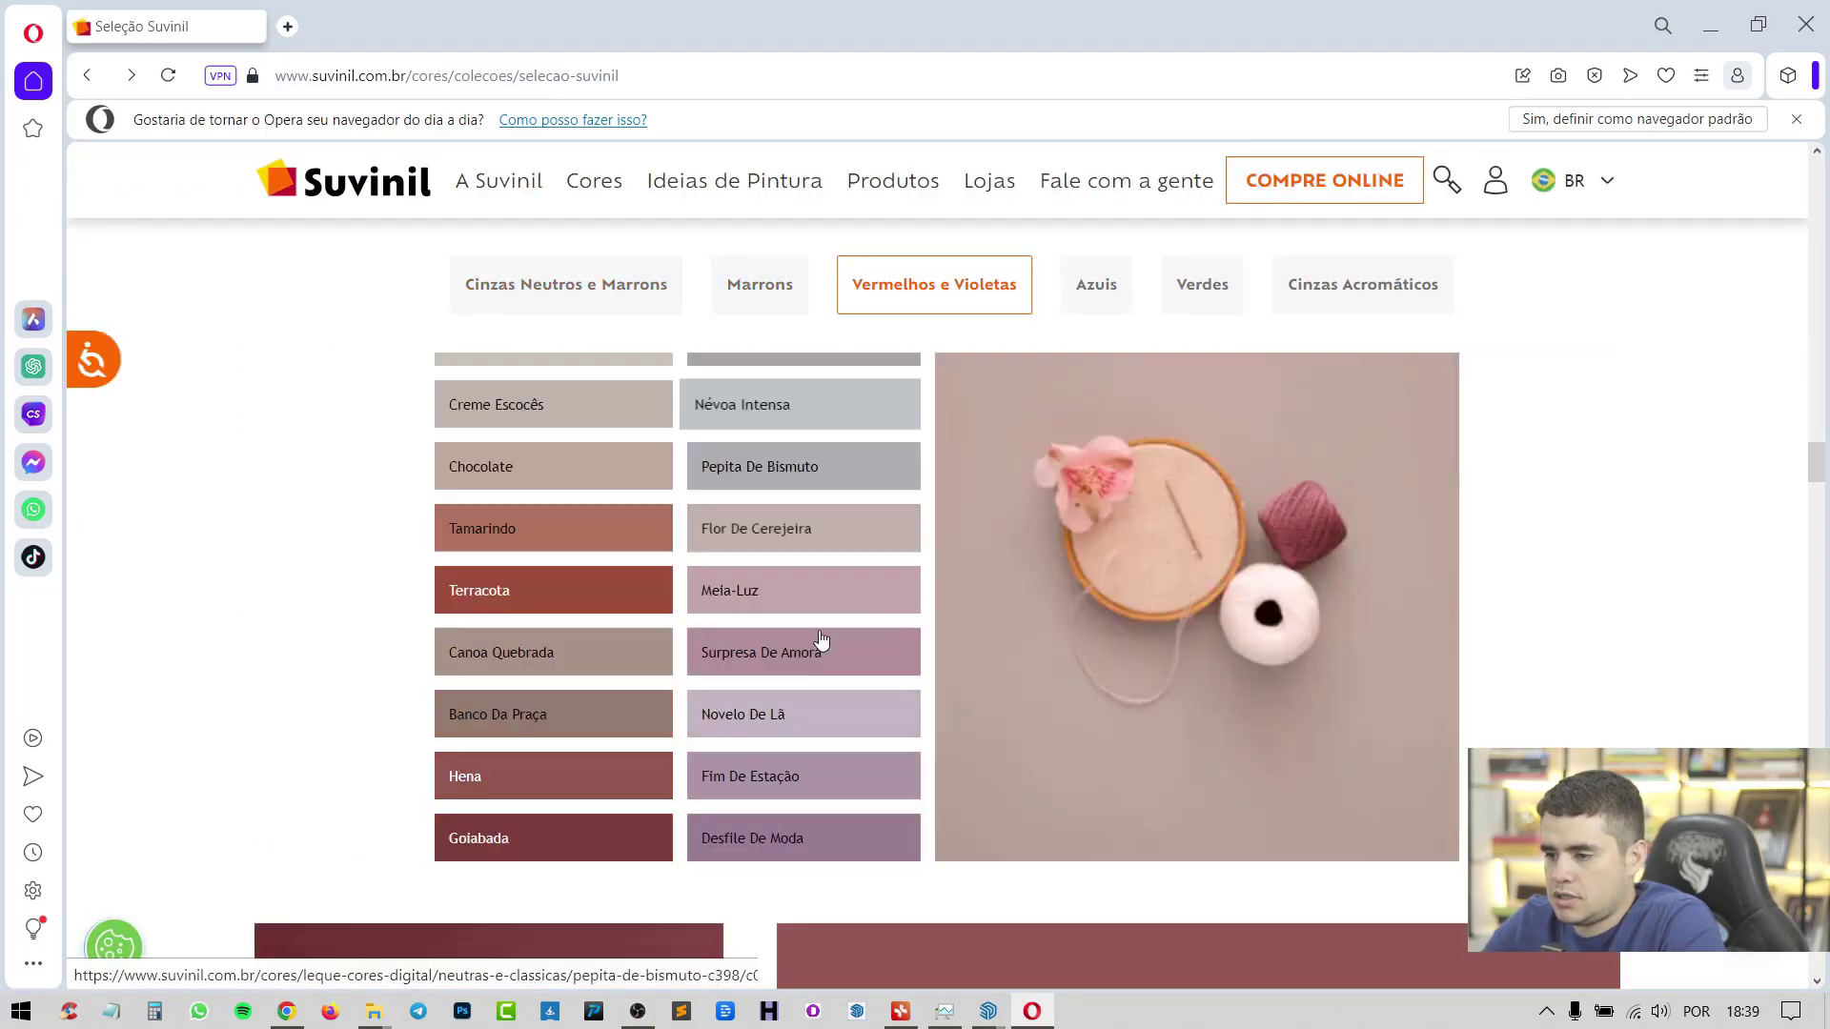
pyautogui.scroll(-1, 821, 635)
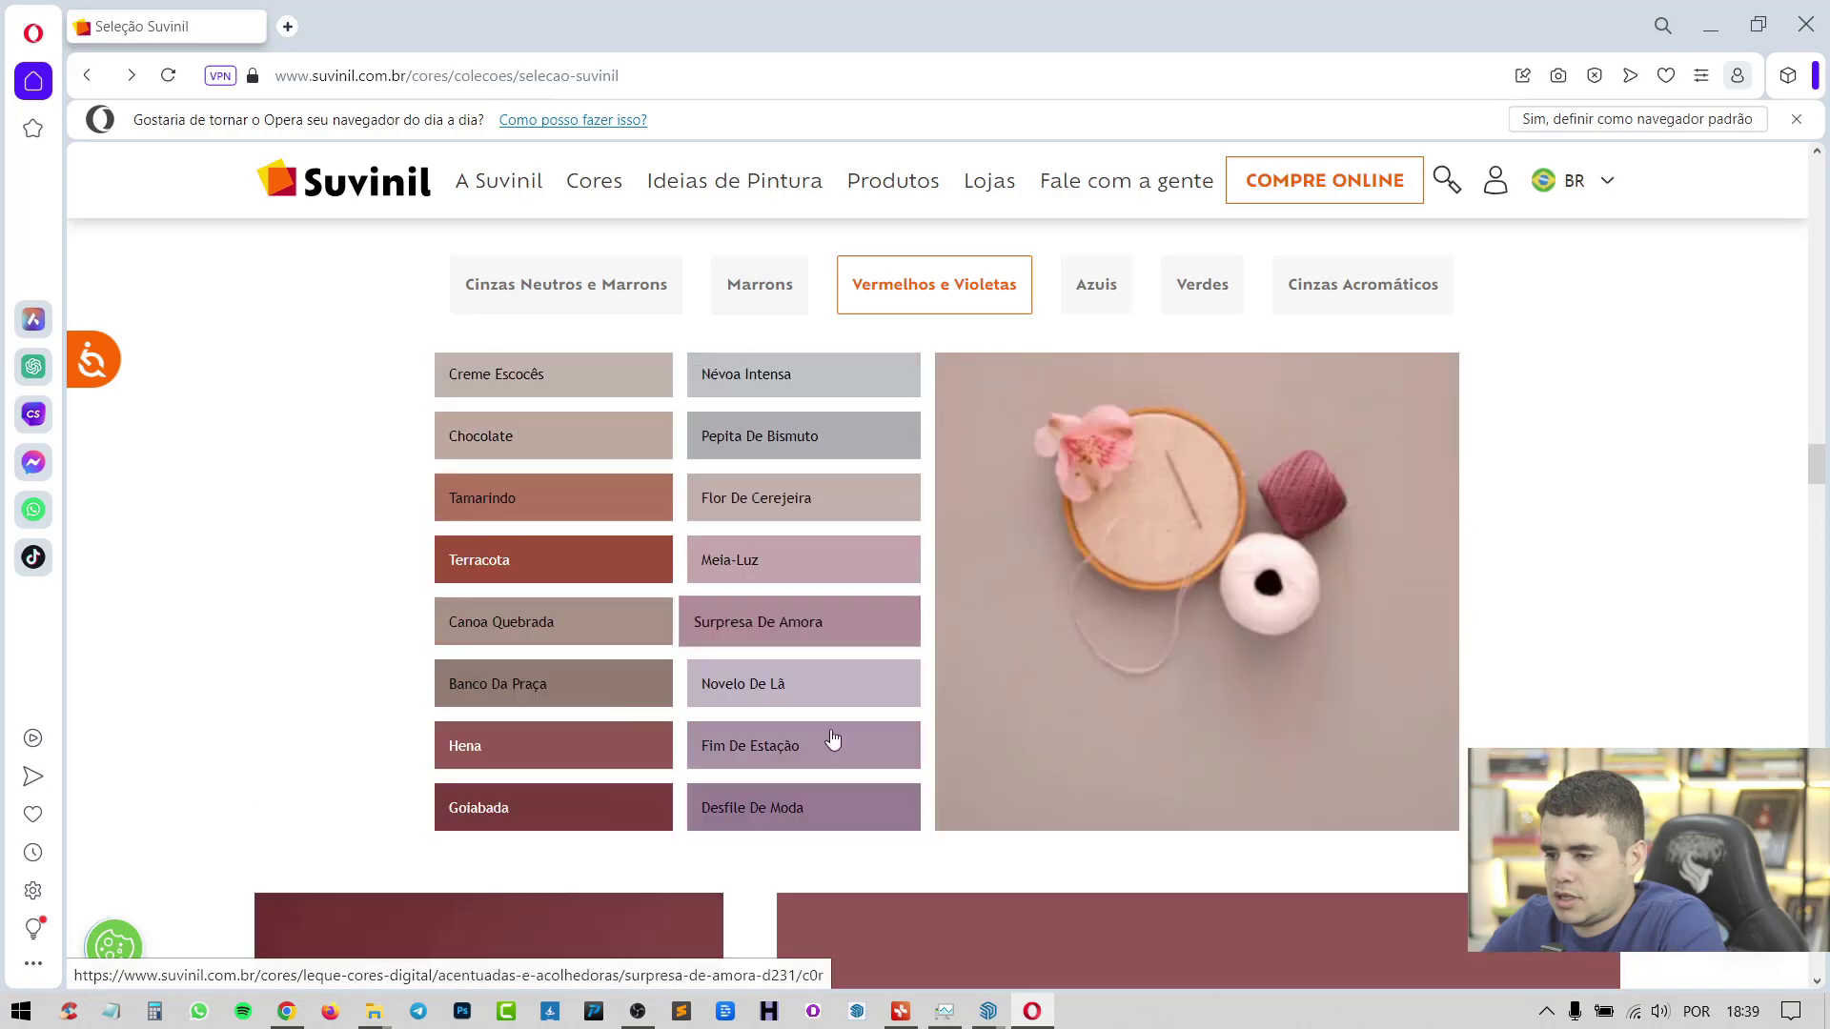
pyautogui.click(846, 809)
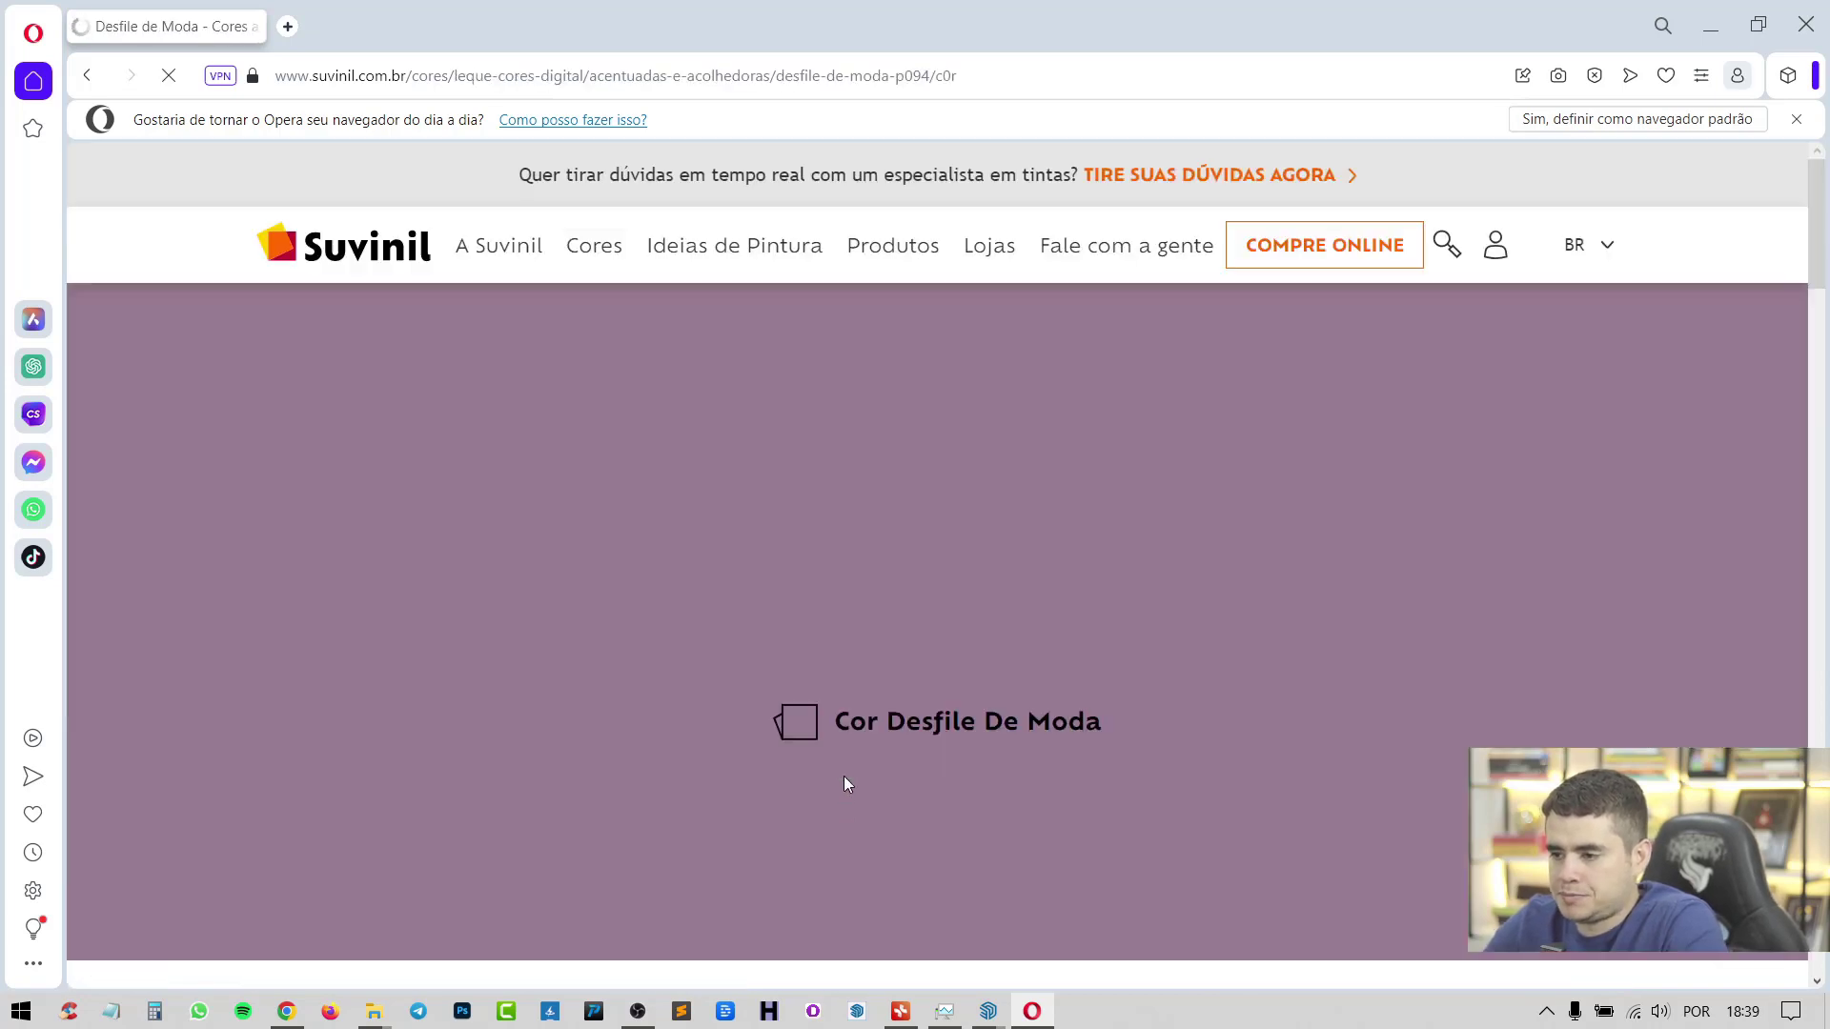
pyautogui.scroll(-6, 859, 739)
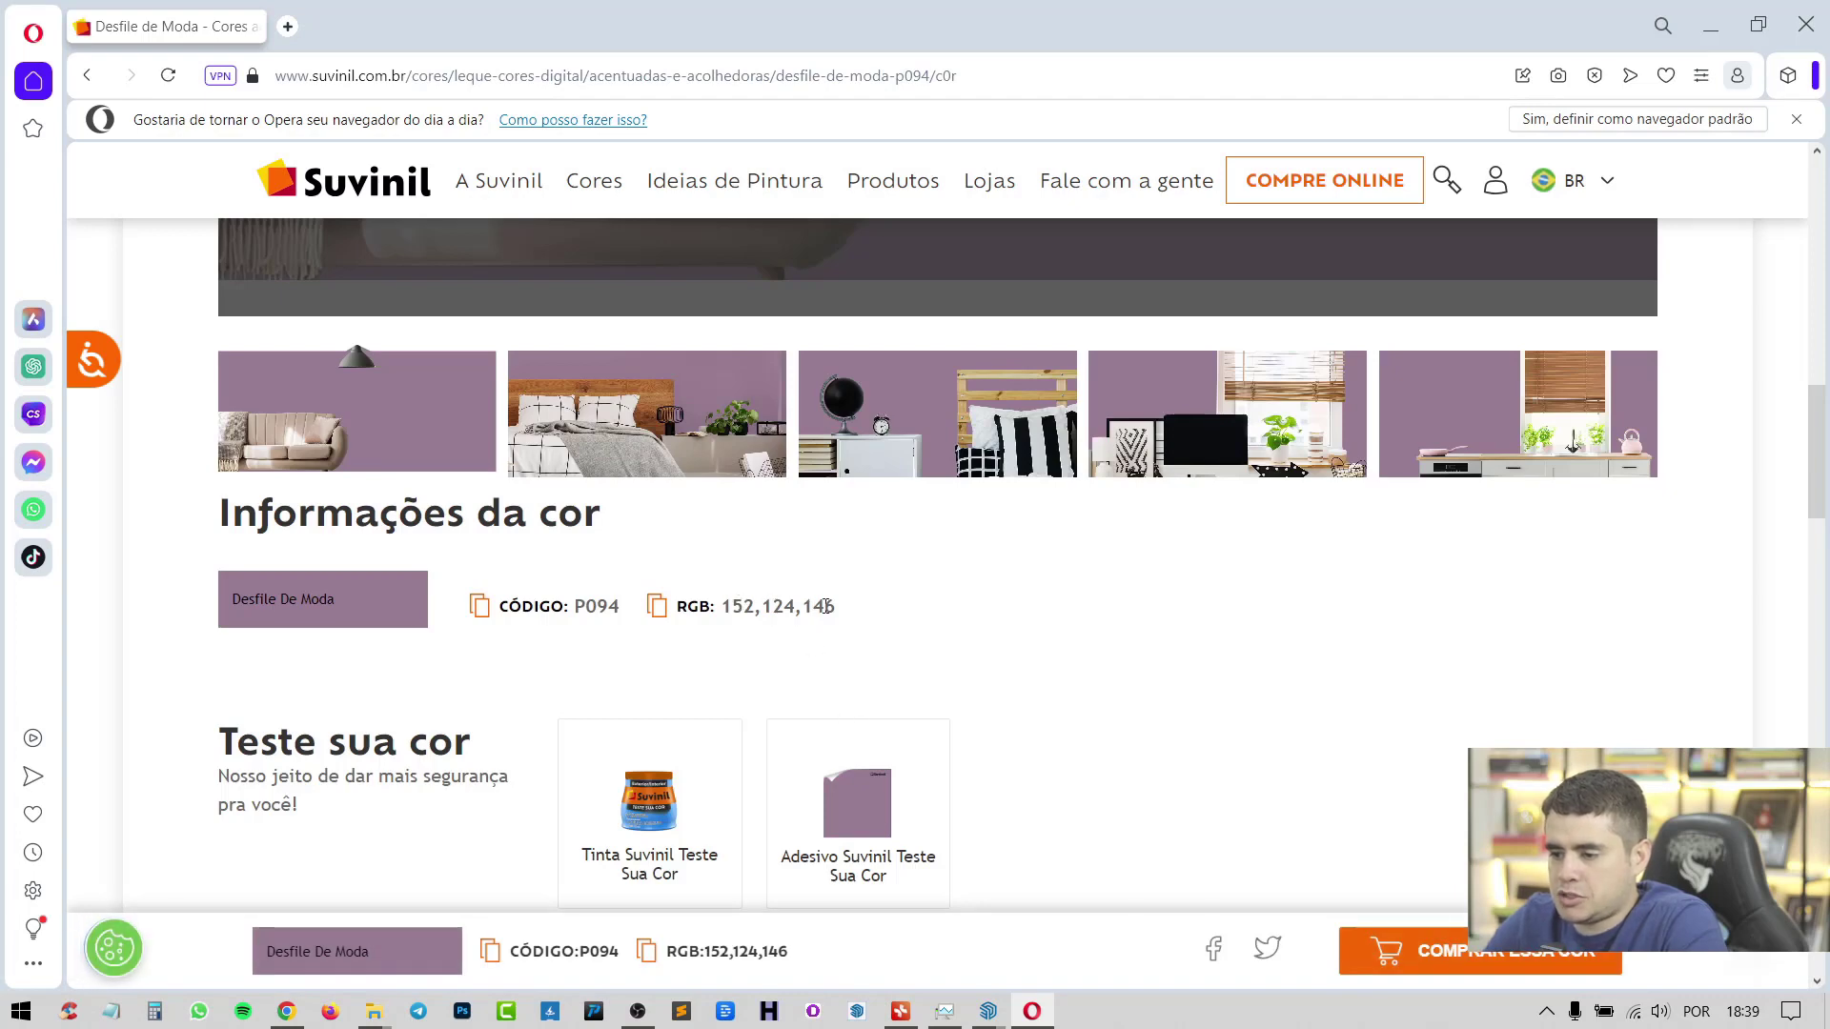
# Switch back to SketchUp and set Cor B05's red to 152, green to 124 and blue to 146
pyautogui.moveTo(988, 1011)
pyautogui.click(1057, 953)
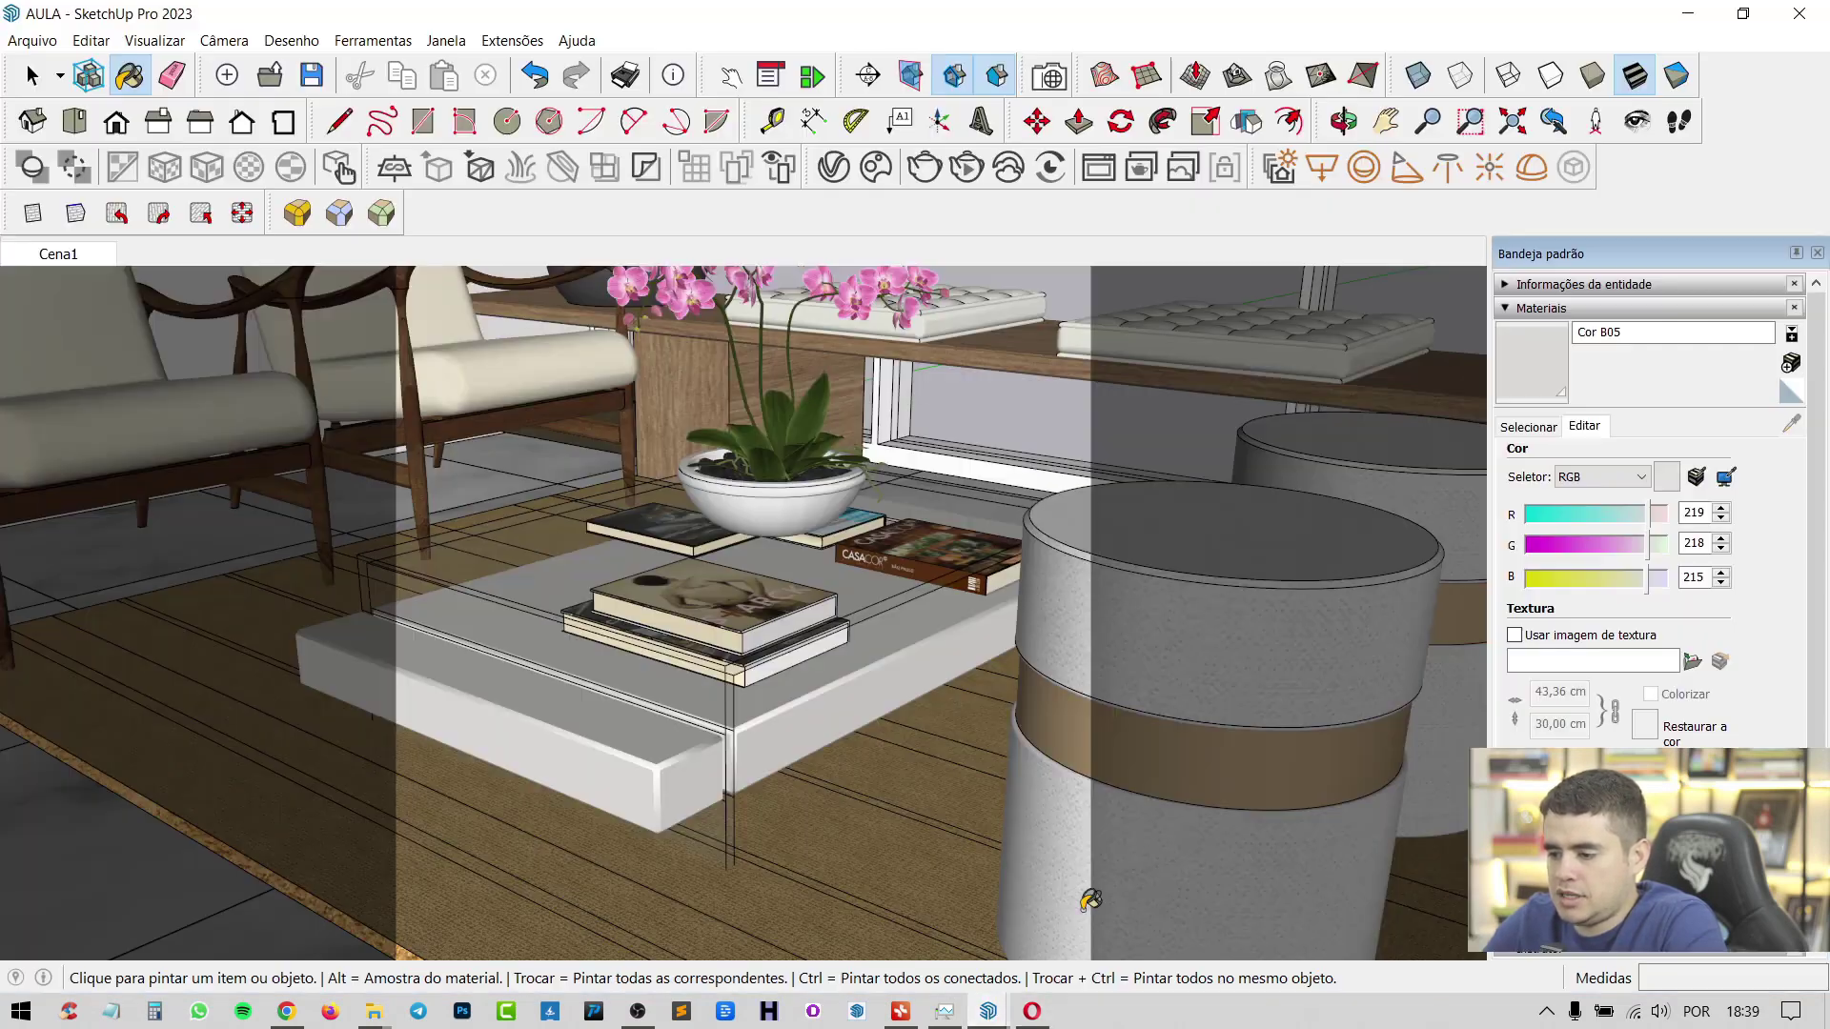
pyautogui.doubleClick(1695, 512)
pyautogui.write('152')
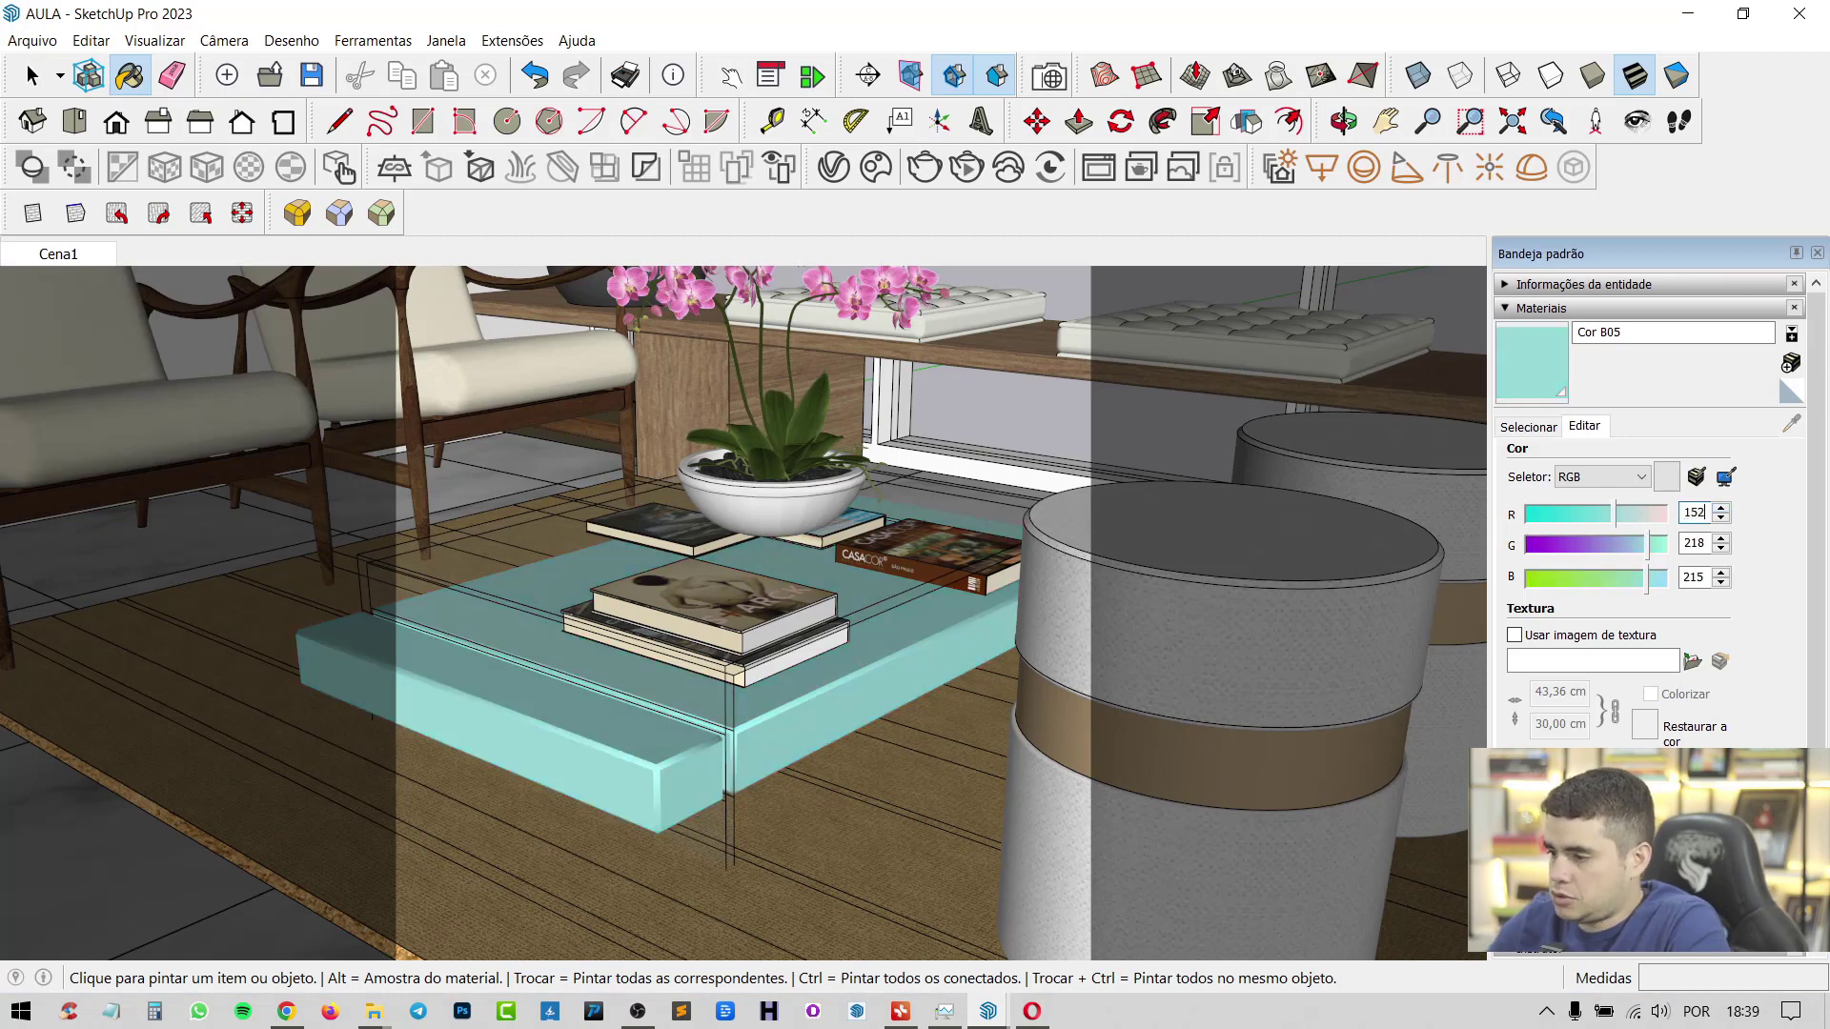
pyautogui.doubleClick(1693, 542)
pyautogui.write('124')
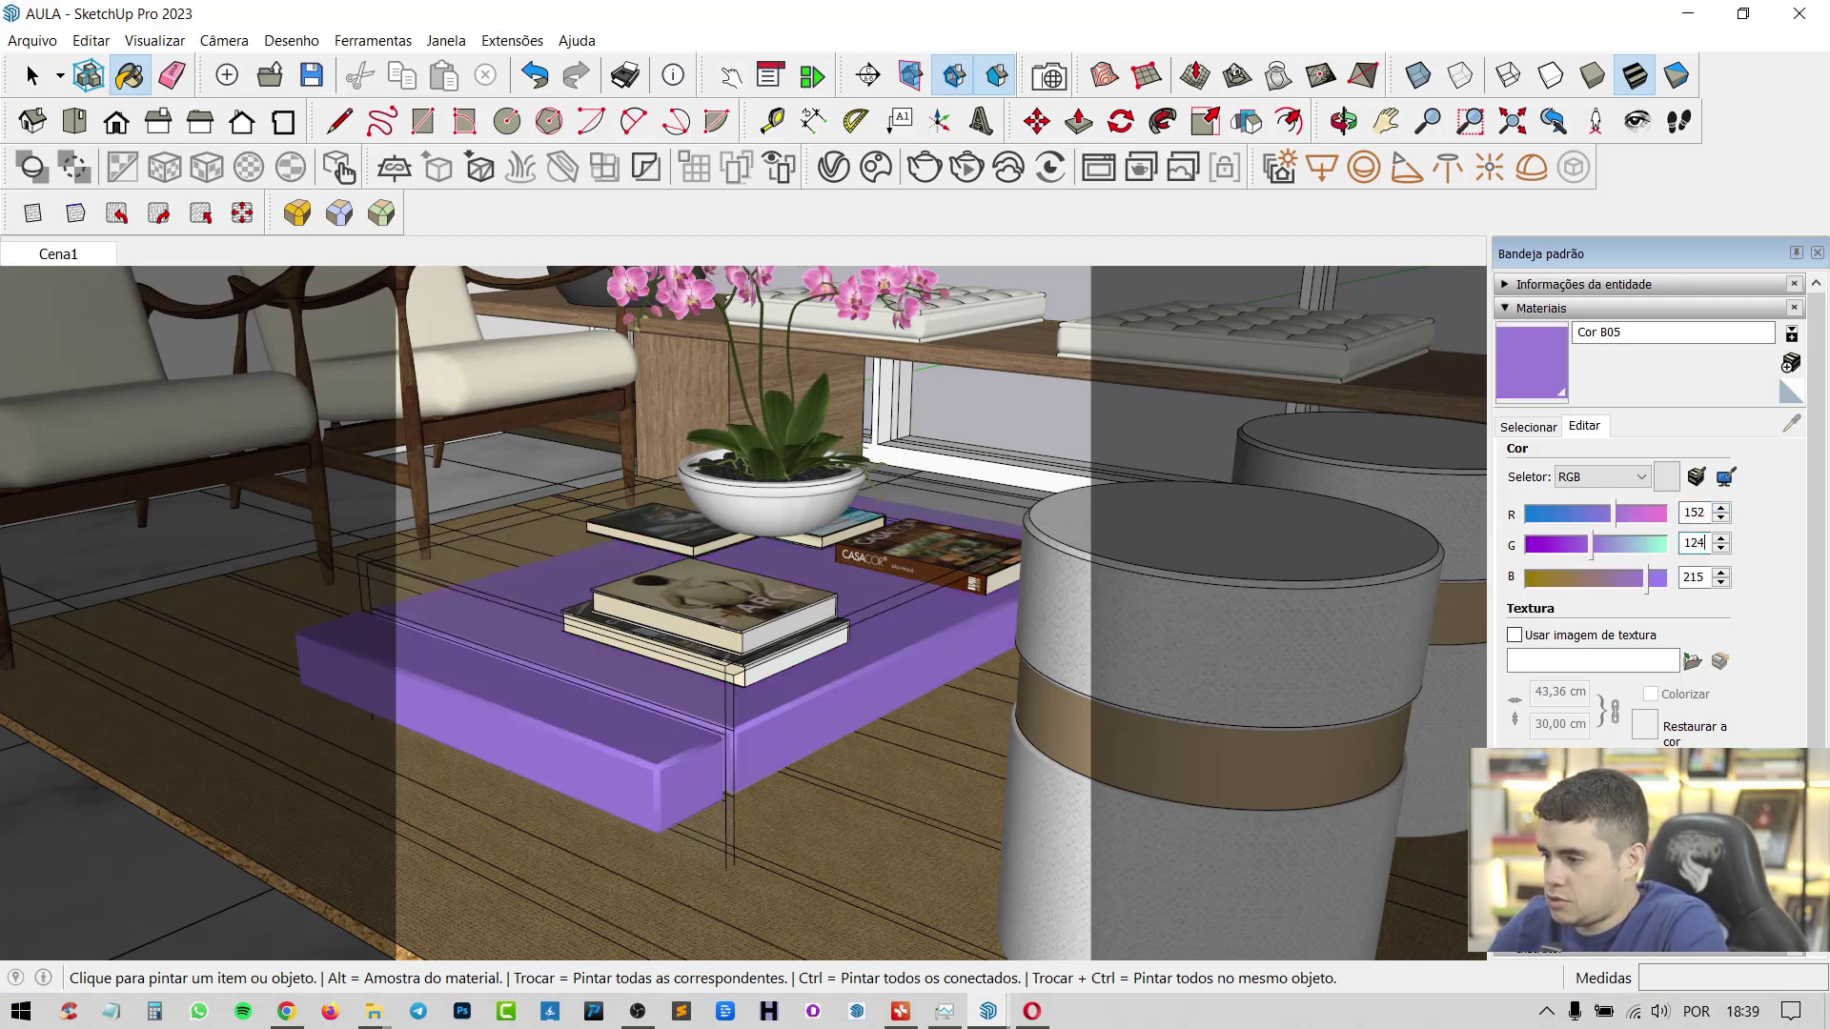
pyautogui.doubleClick(1695, 577)
pyautogui.write('146')
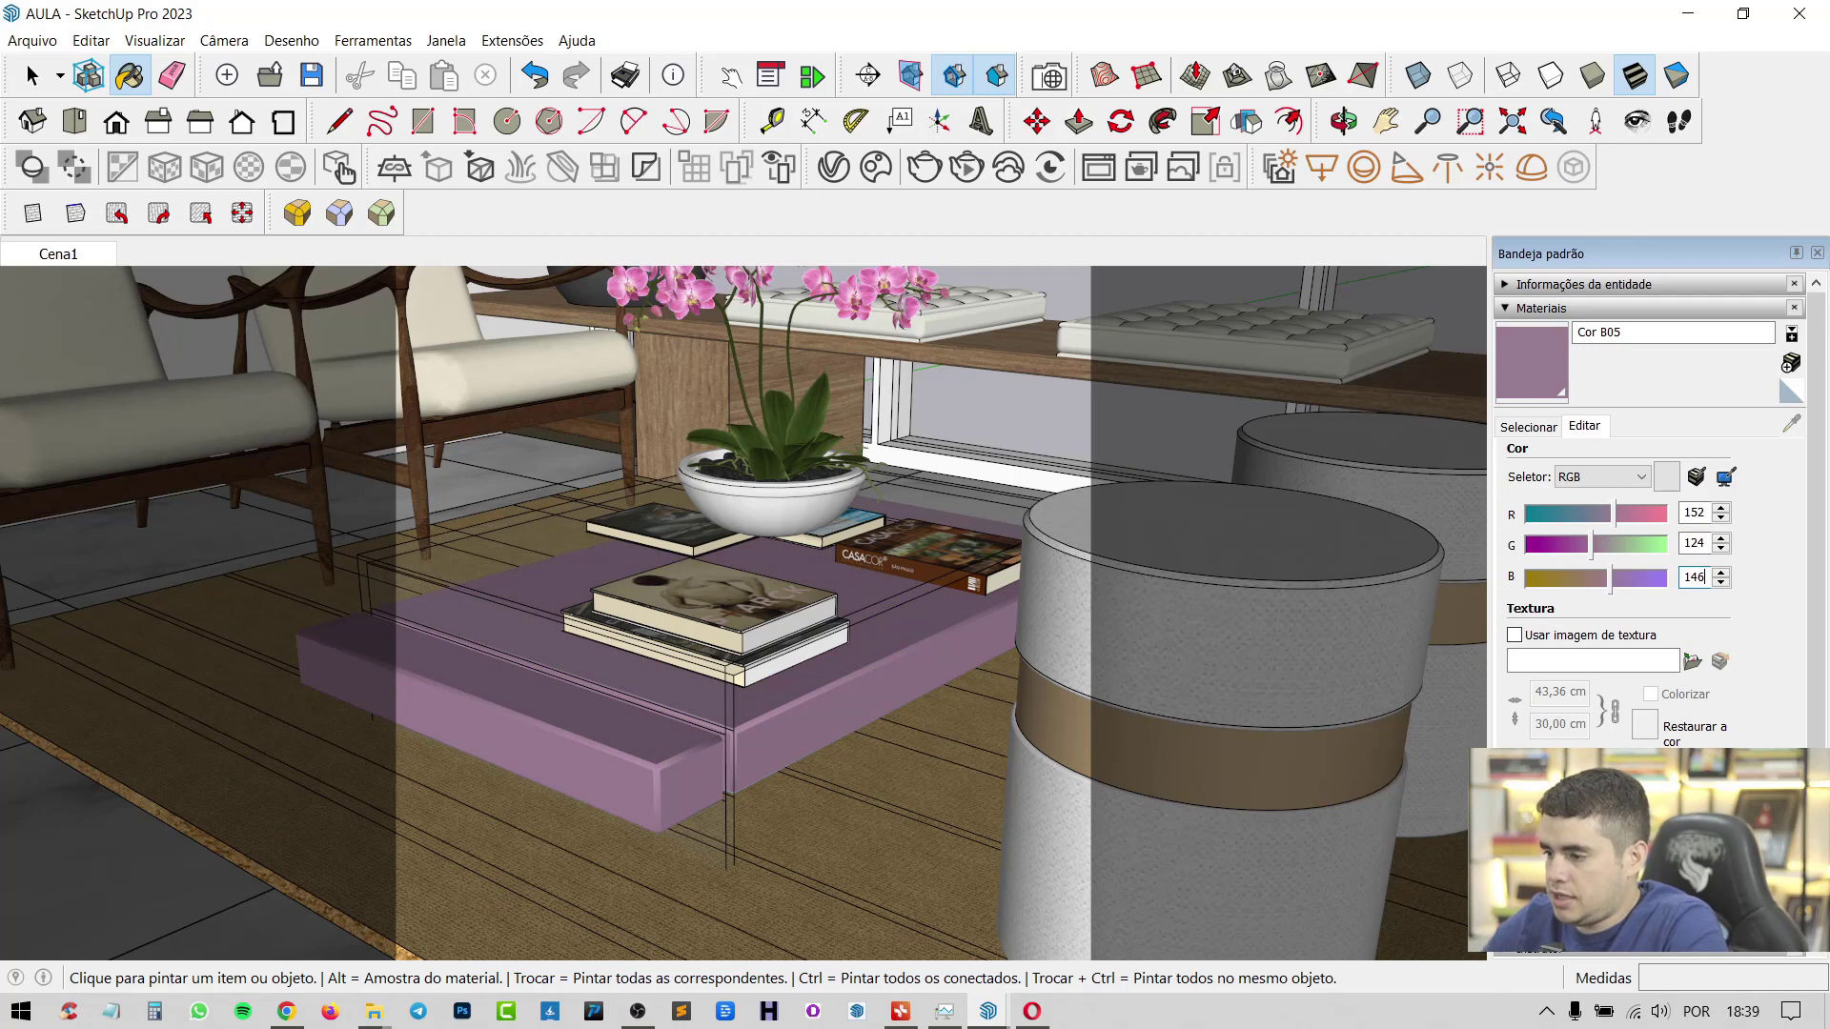
# Recheck the Desfile De Moda color information in the browser and return to the SketchUp model
pyautogui.click(1688, 13)
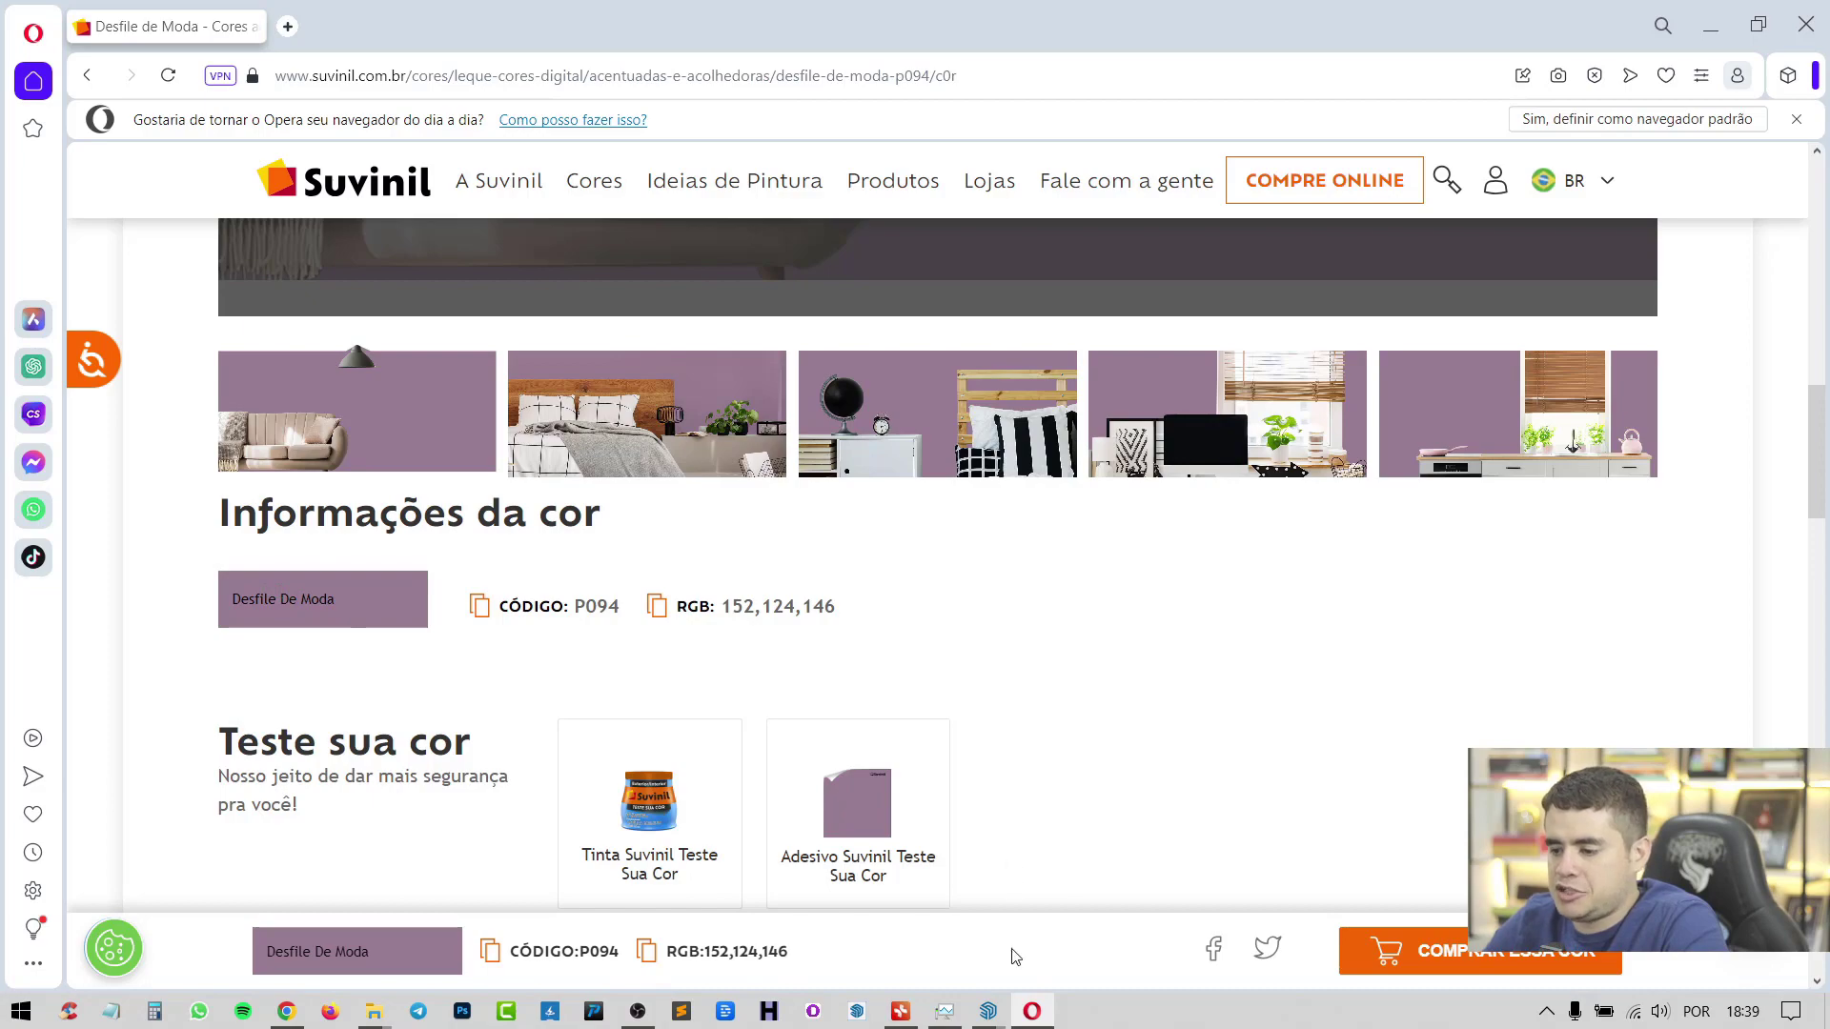
pyautogui.moveTo(989, 1011)
pyautogui.click(1110, 906)
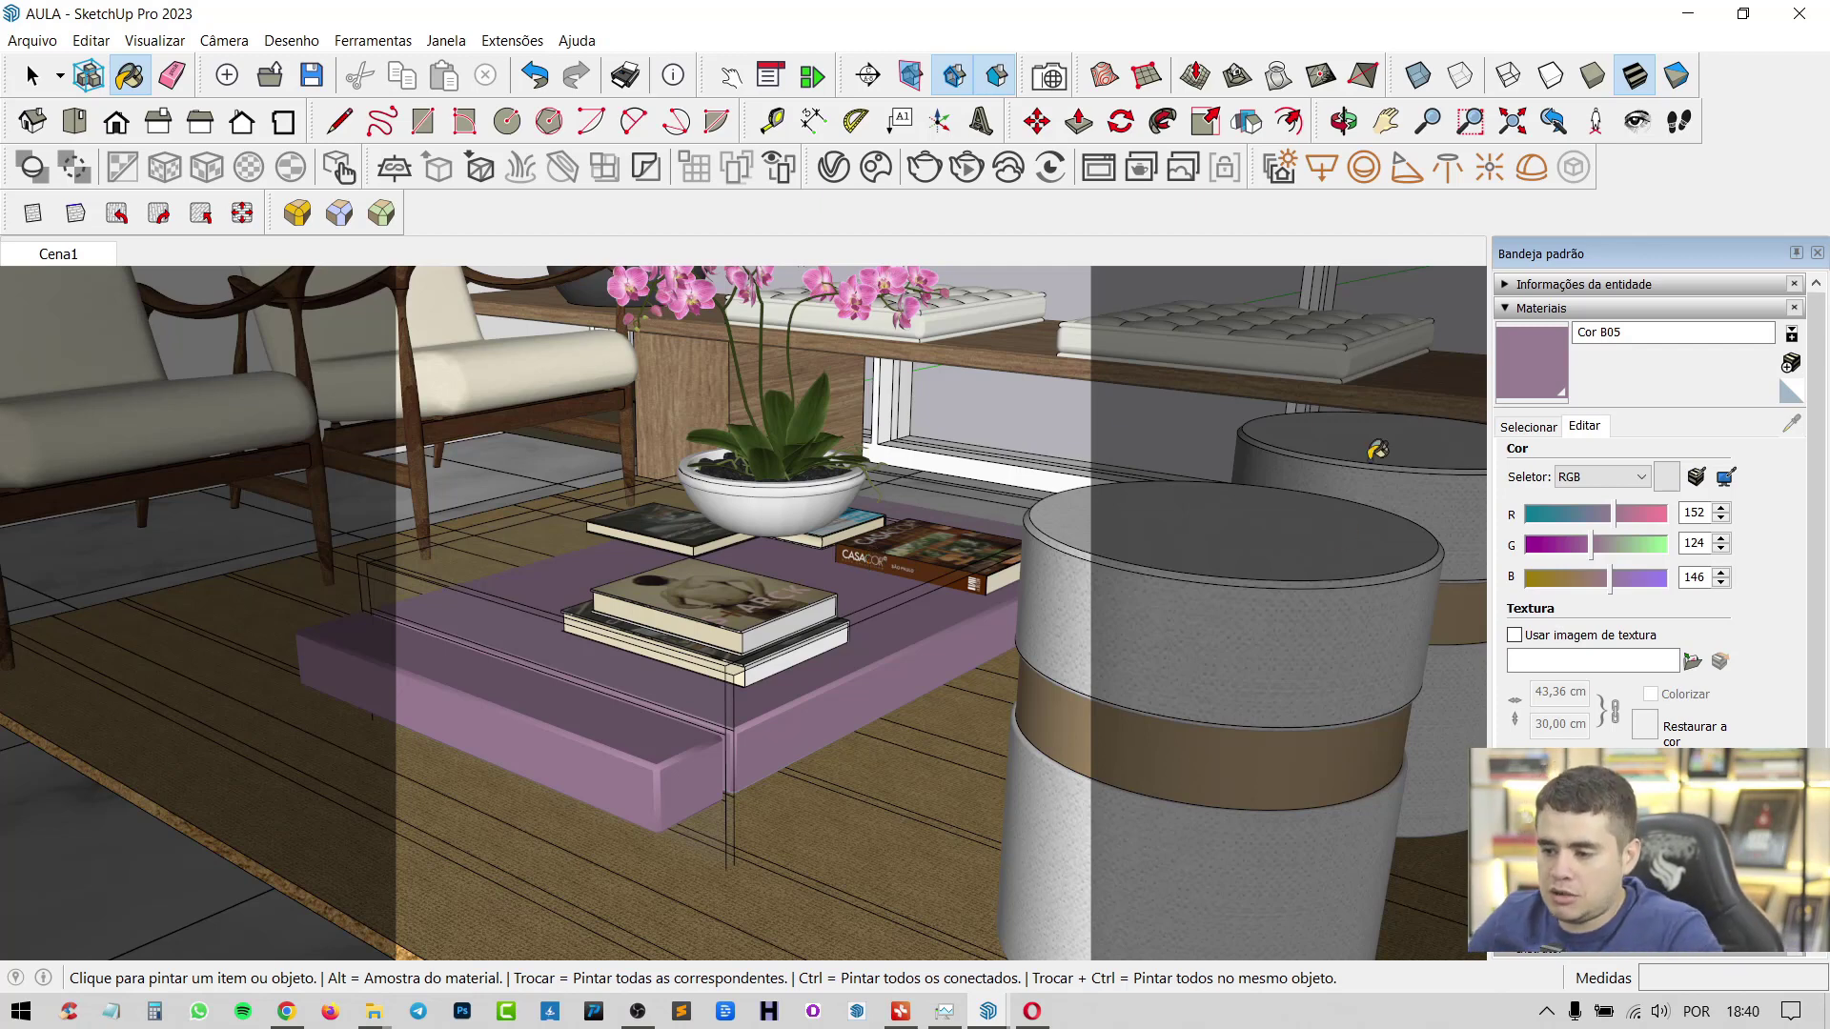
# Undo the Suvinil color edits back to the coffee table's wood texture and restore the Cena1 scene view
pyautogui.press('space')
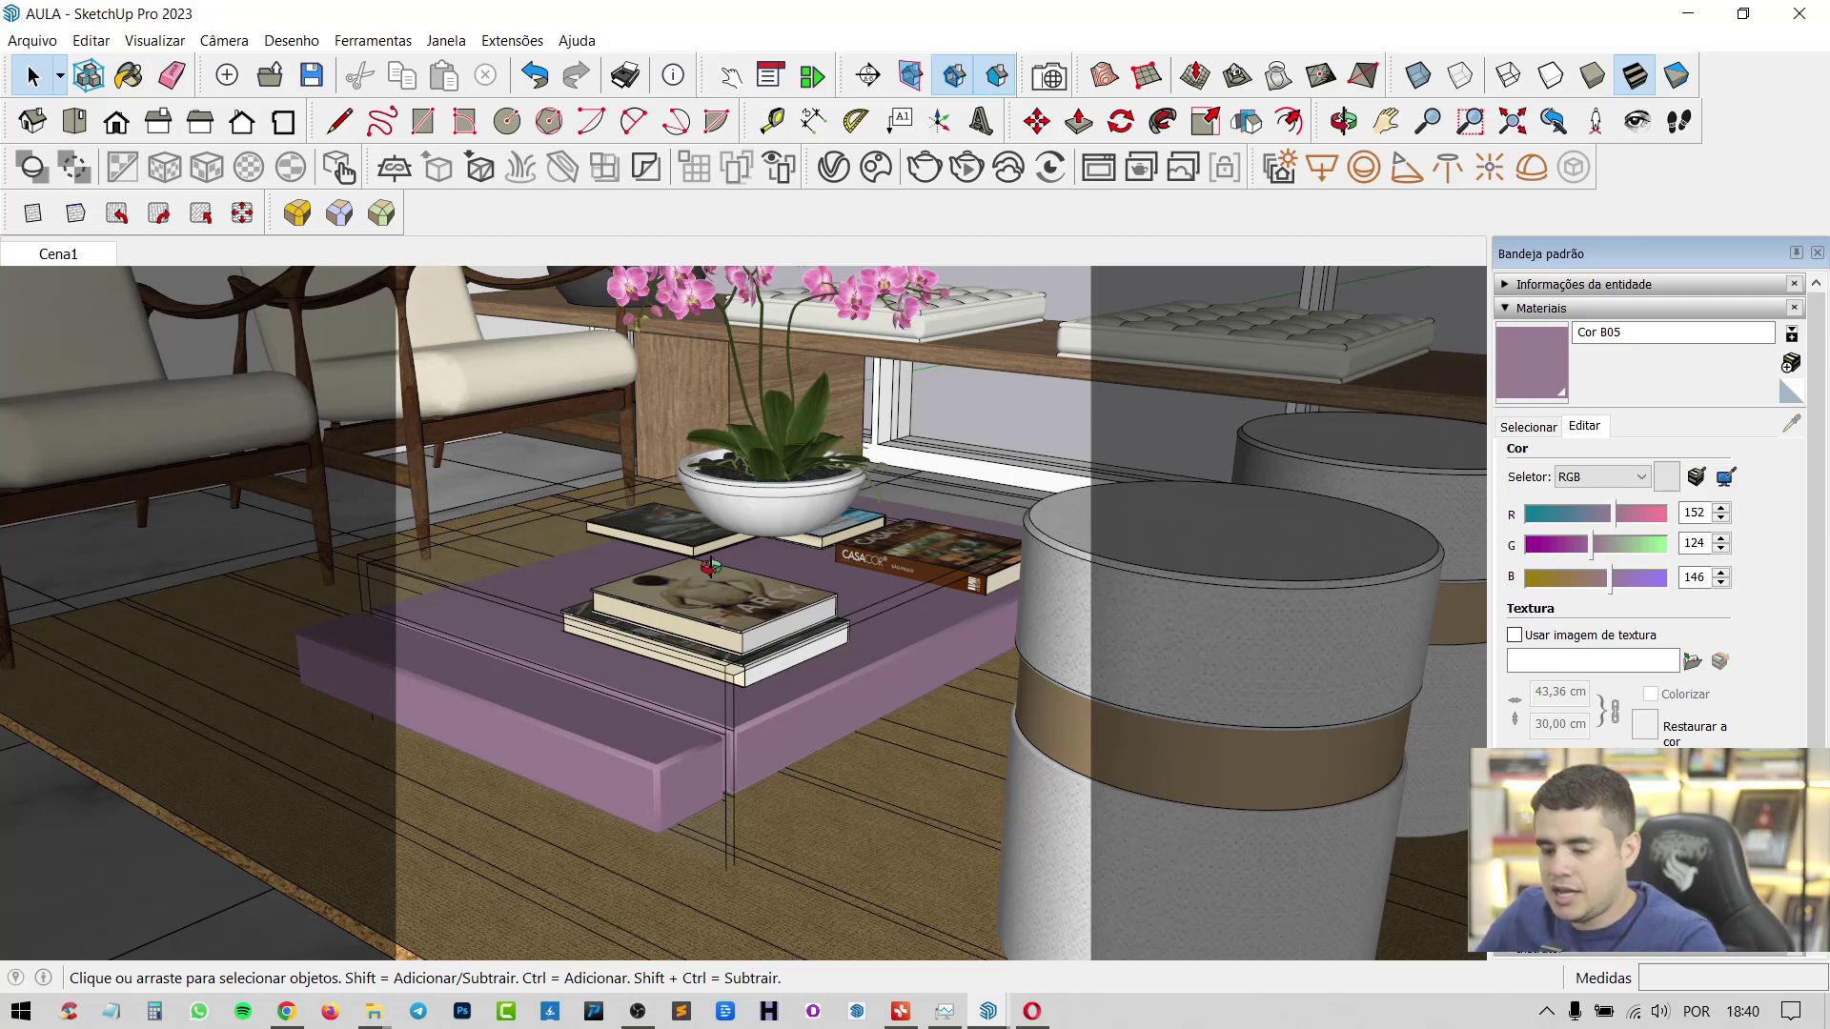
pyautogui.moveTo(703, 557); pyautogui.dragTo(733, 577, button='middle')
pyautogui.hotkey('ctrl', 'z')
pyautogui.hotkey('ctrl', 'z')
pyautogui.hotkey('ctrl', 'z')
pyautogui.hotkey('ctrl', 'z')
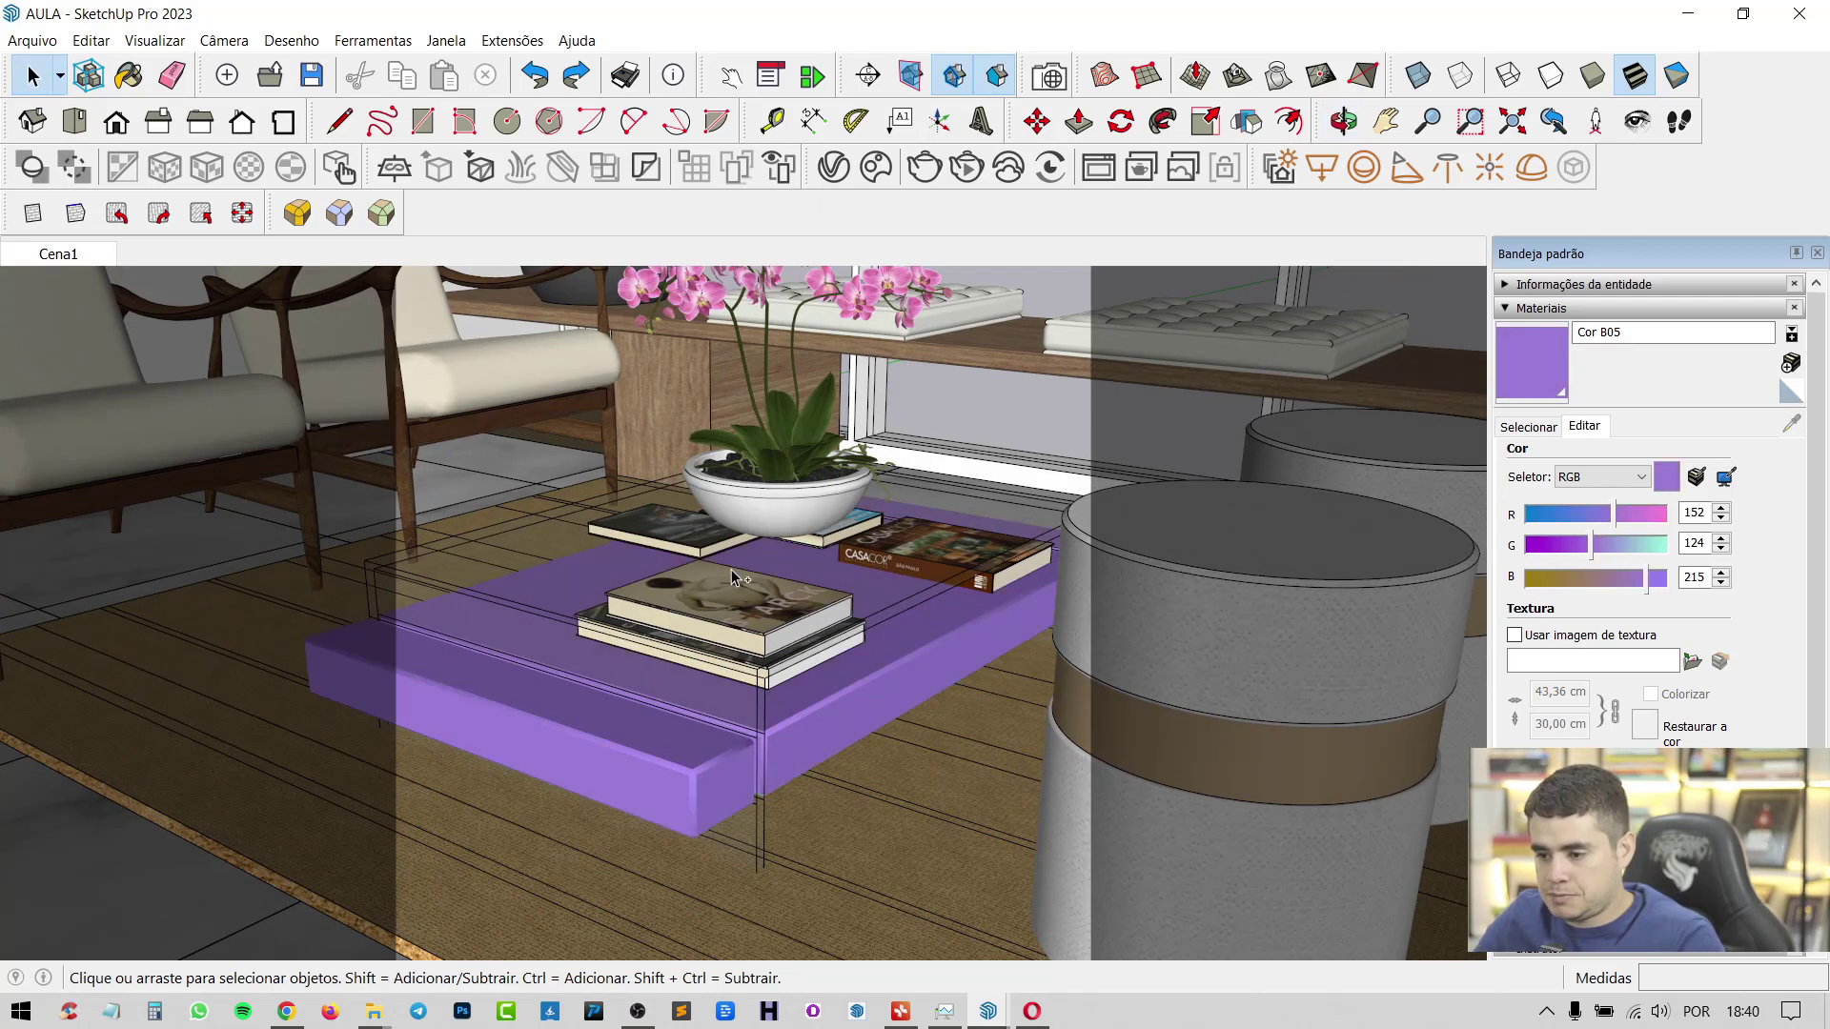
pyautogui.hotkey('ctrl', 'z')
pyautogui.hotkey('ctrl', 'z')
pyautogui.hotkey('ctrl', 'z')
pyautogui.hotkey('ctrl', 'z')
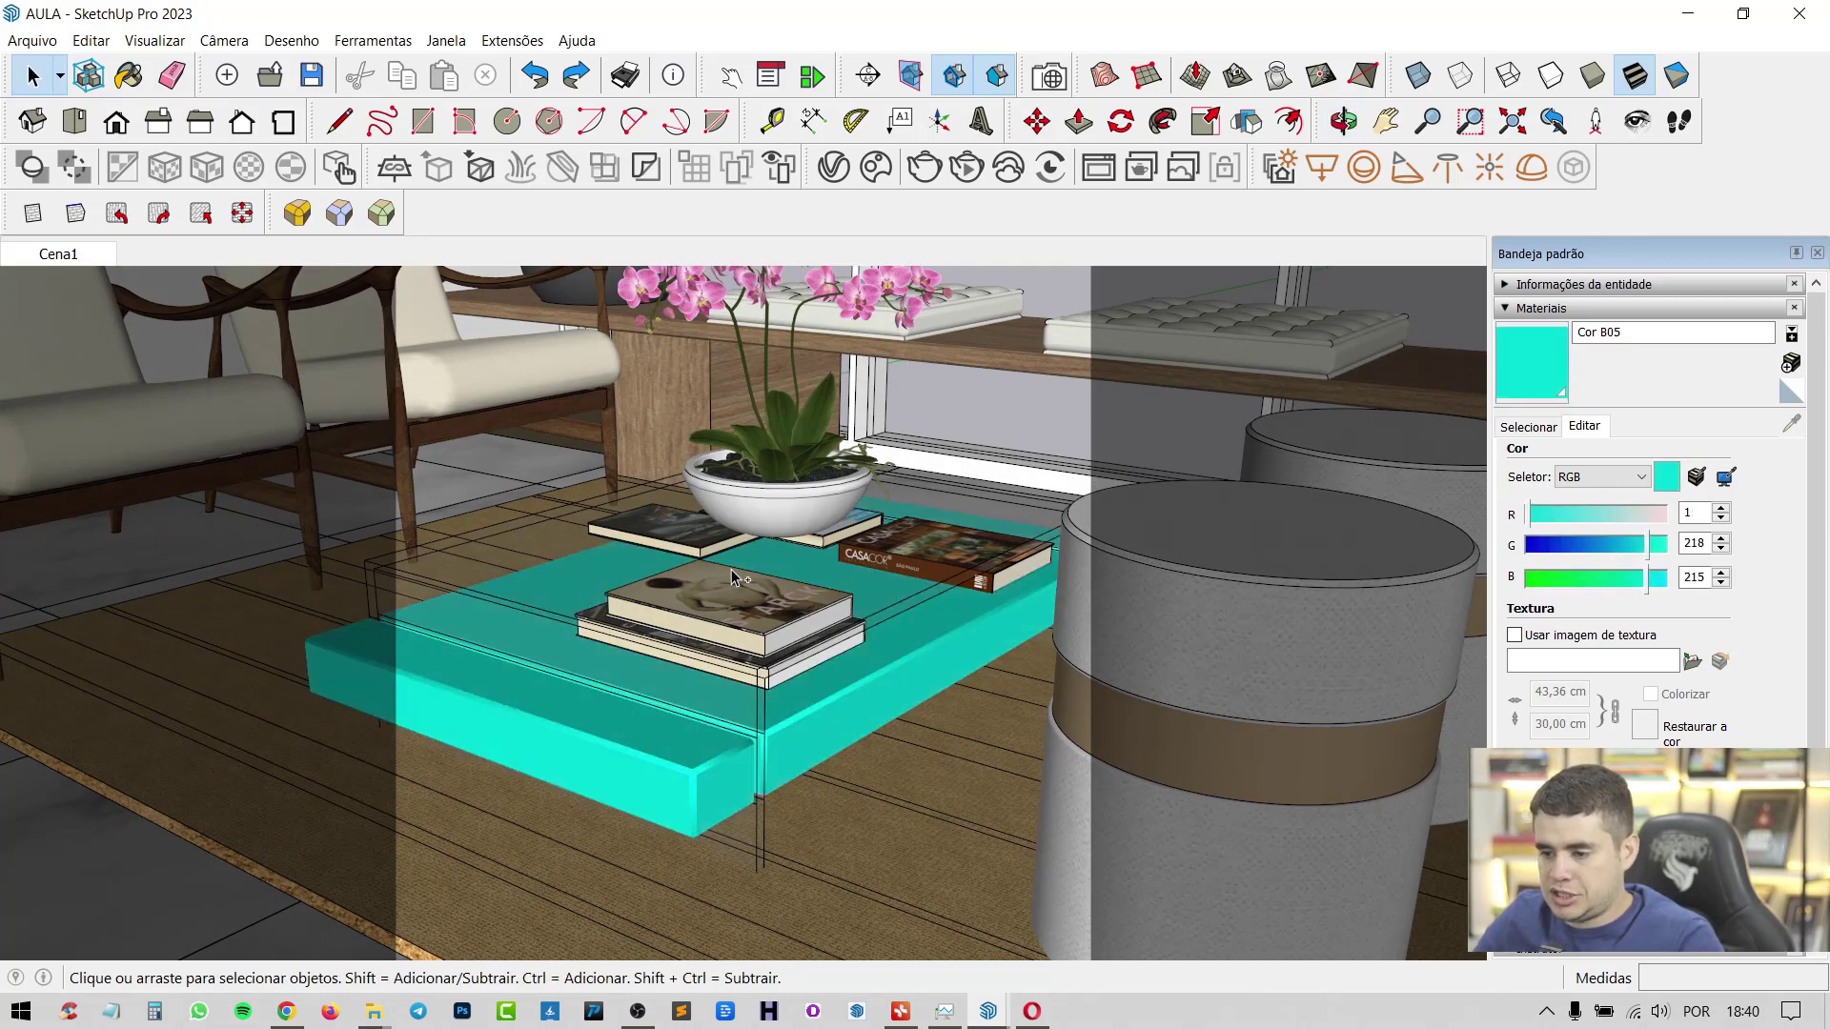
pyautogui.hotkey('ctrl', 'z')
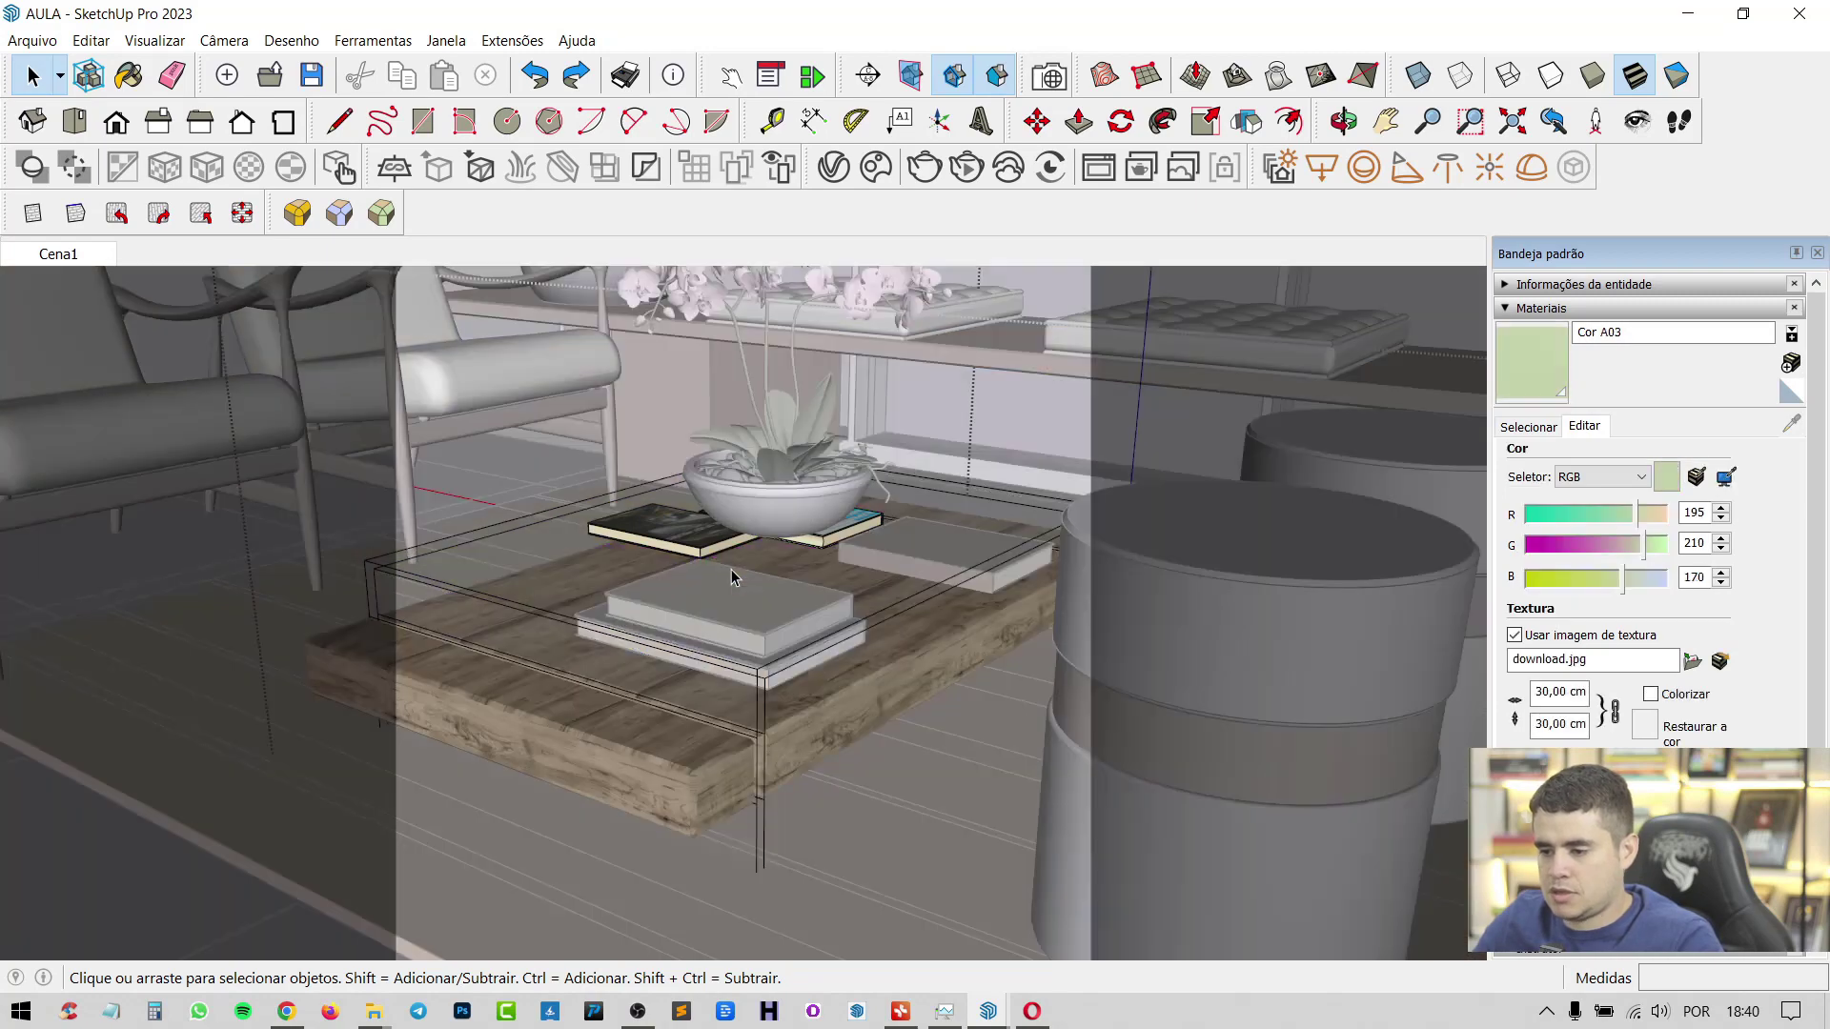
pyautogui.click(95, 256)
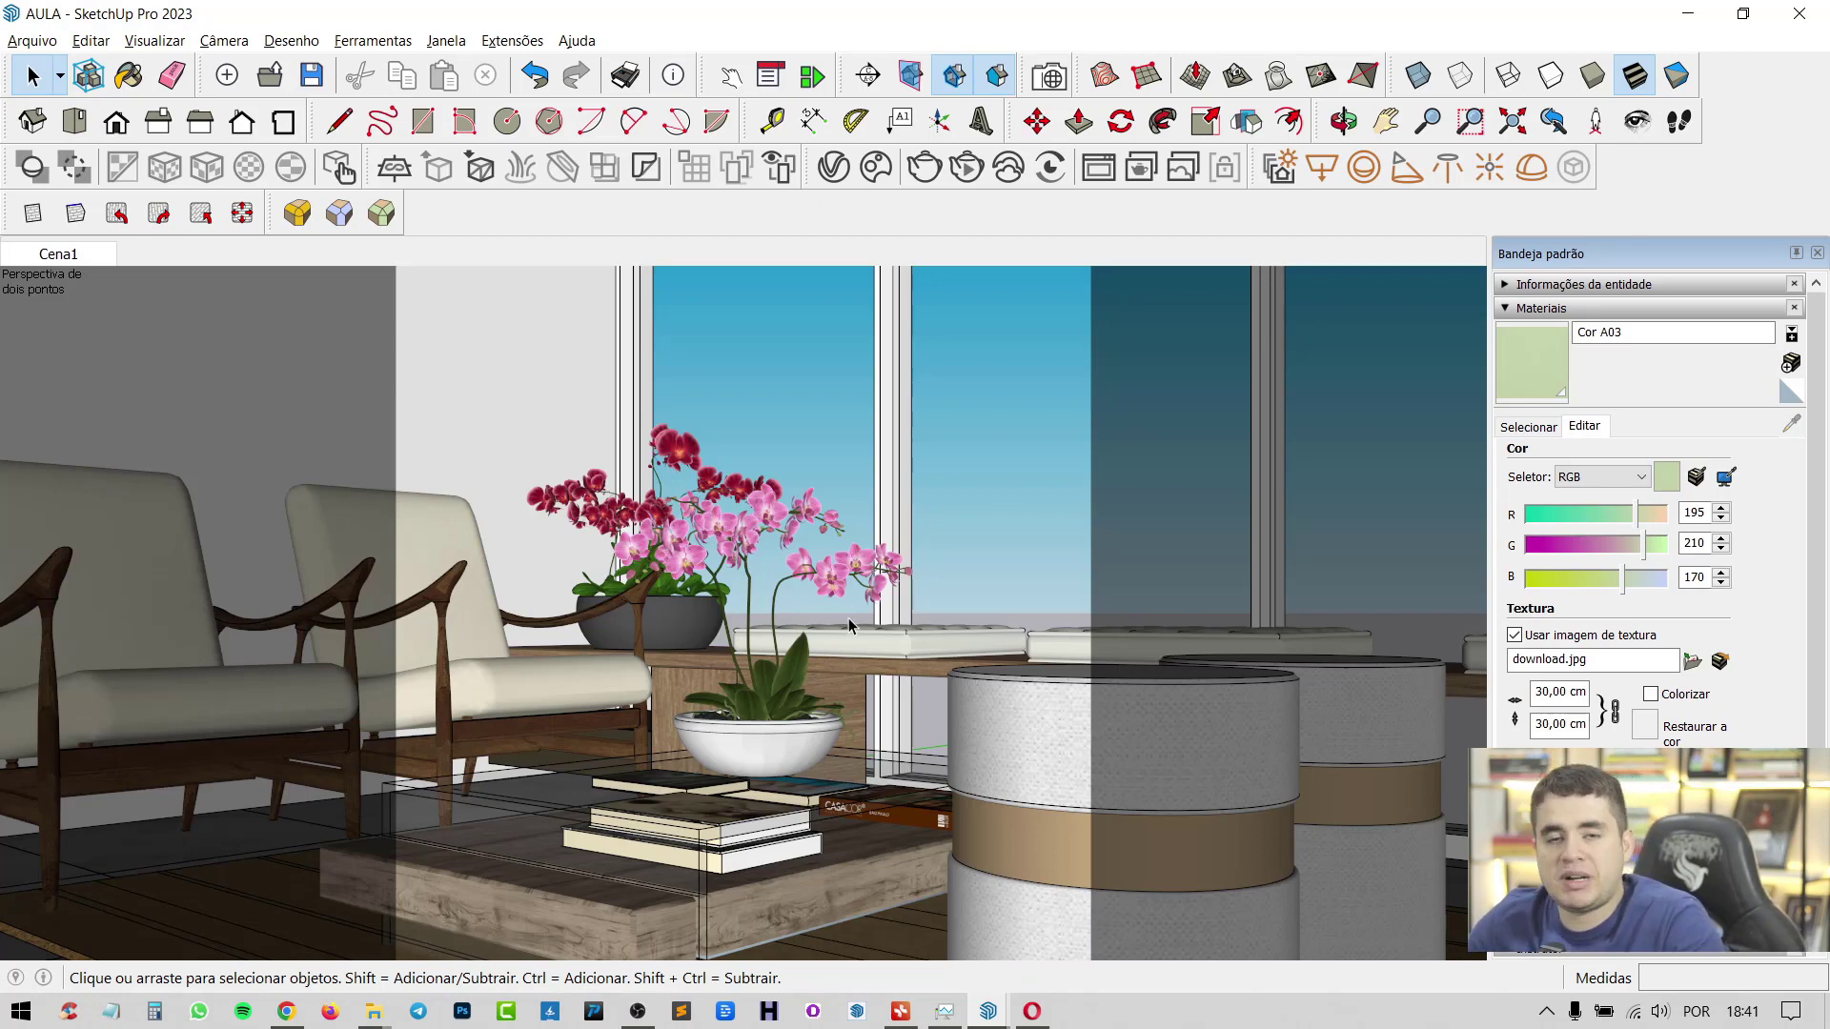
# Select the dark bowl planter on the wooden bench and sample its material for editing
pyautogui.moveTo(829, 558); pyautogui.dragTo(703, 599, button='middle')
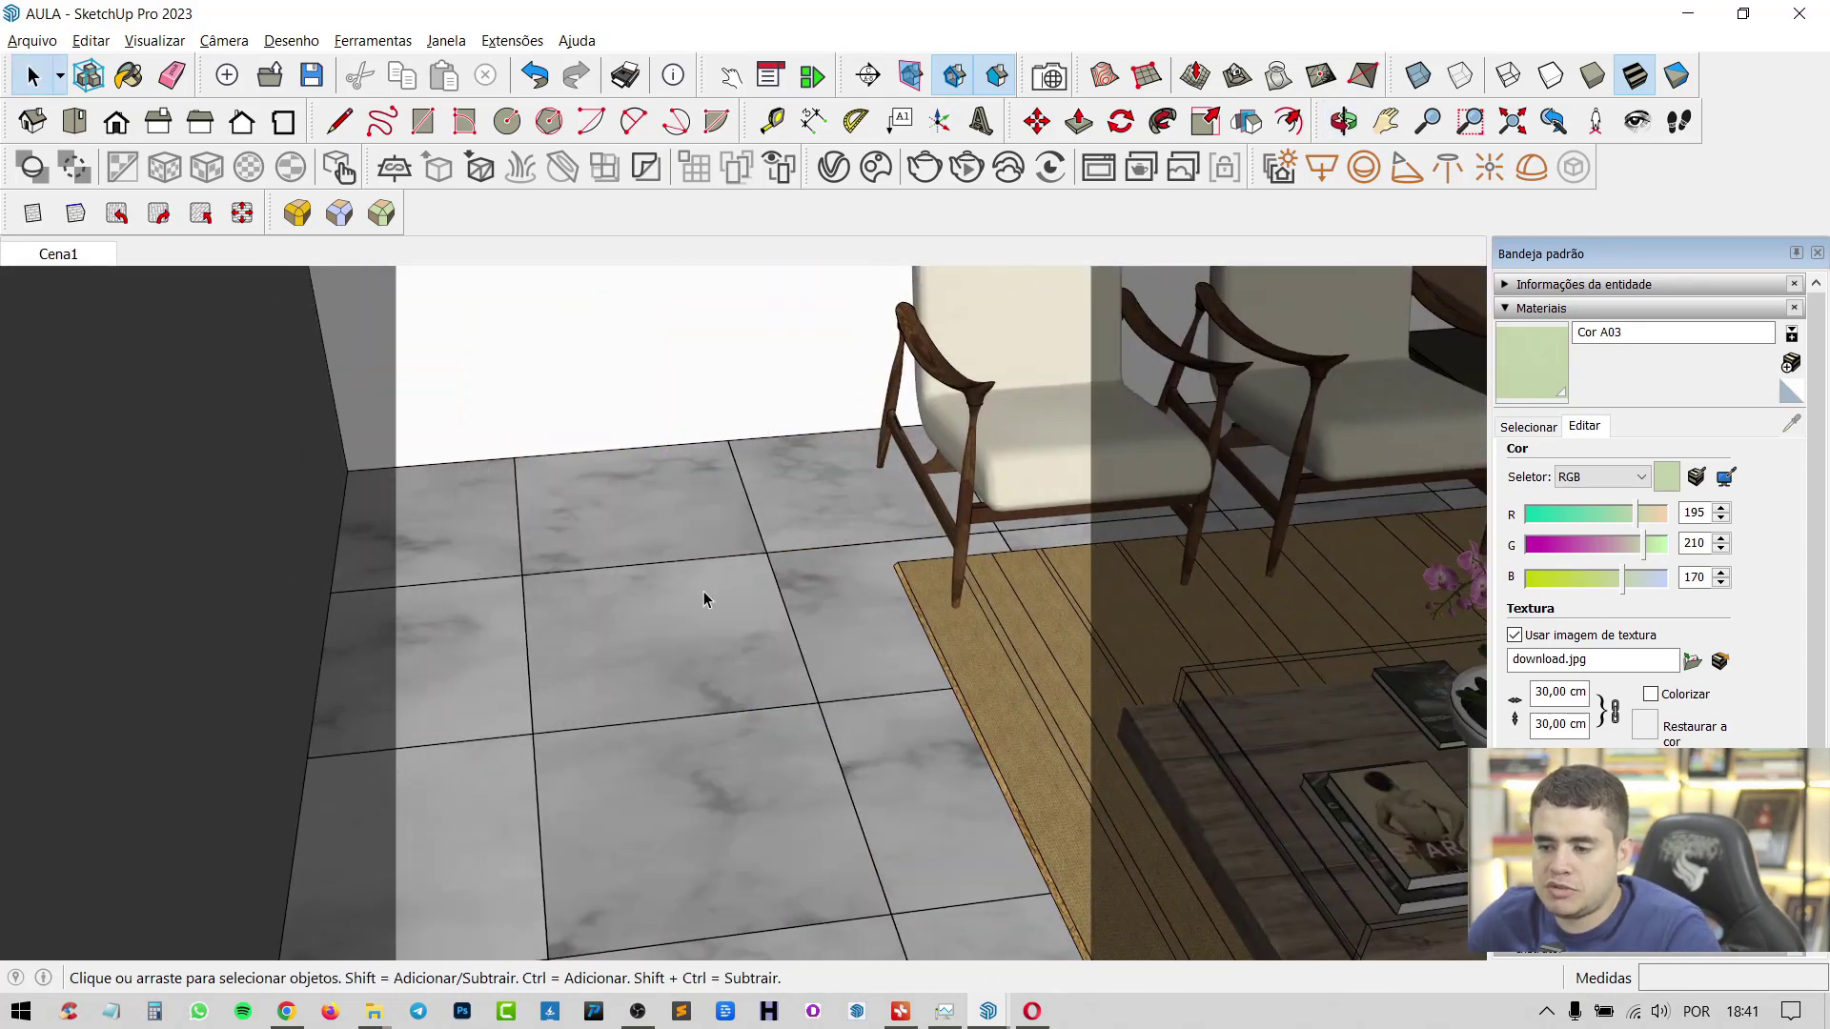
pyautogui.moveTo(910, 589); pyautogui.dragTo(770, 724, button='middle')
pyautogui.scroll(3, 301, 776)
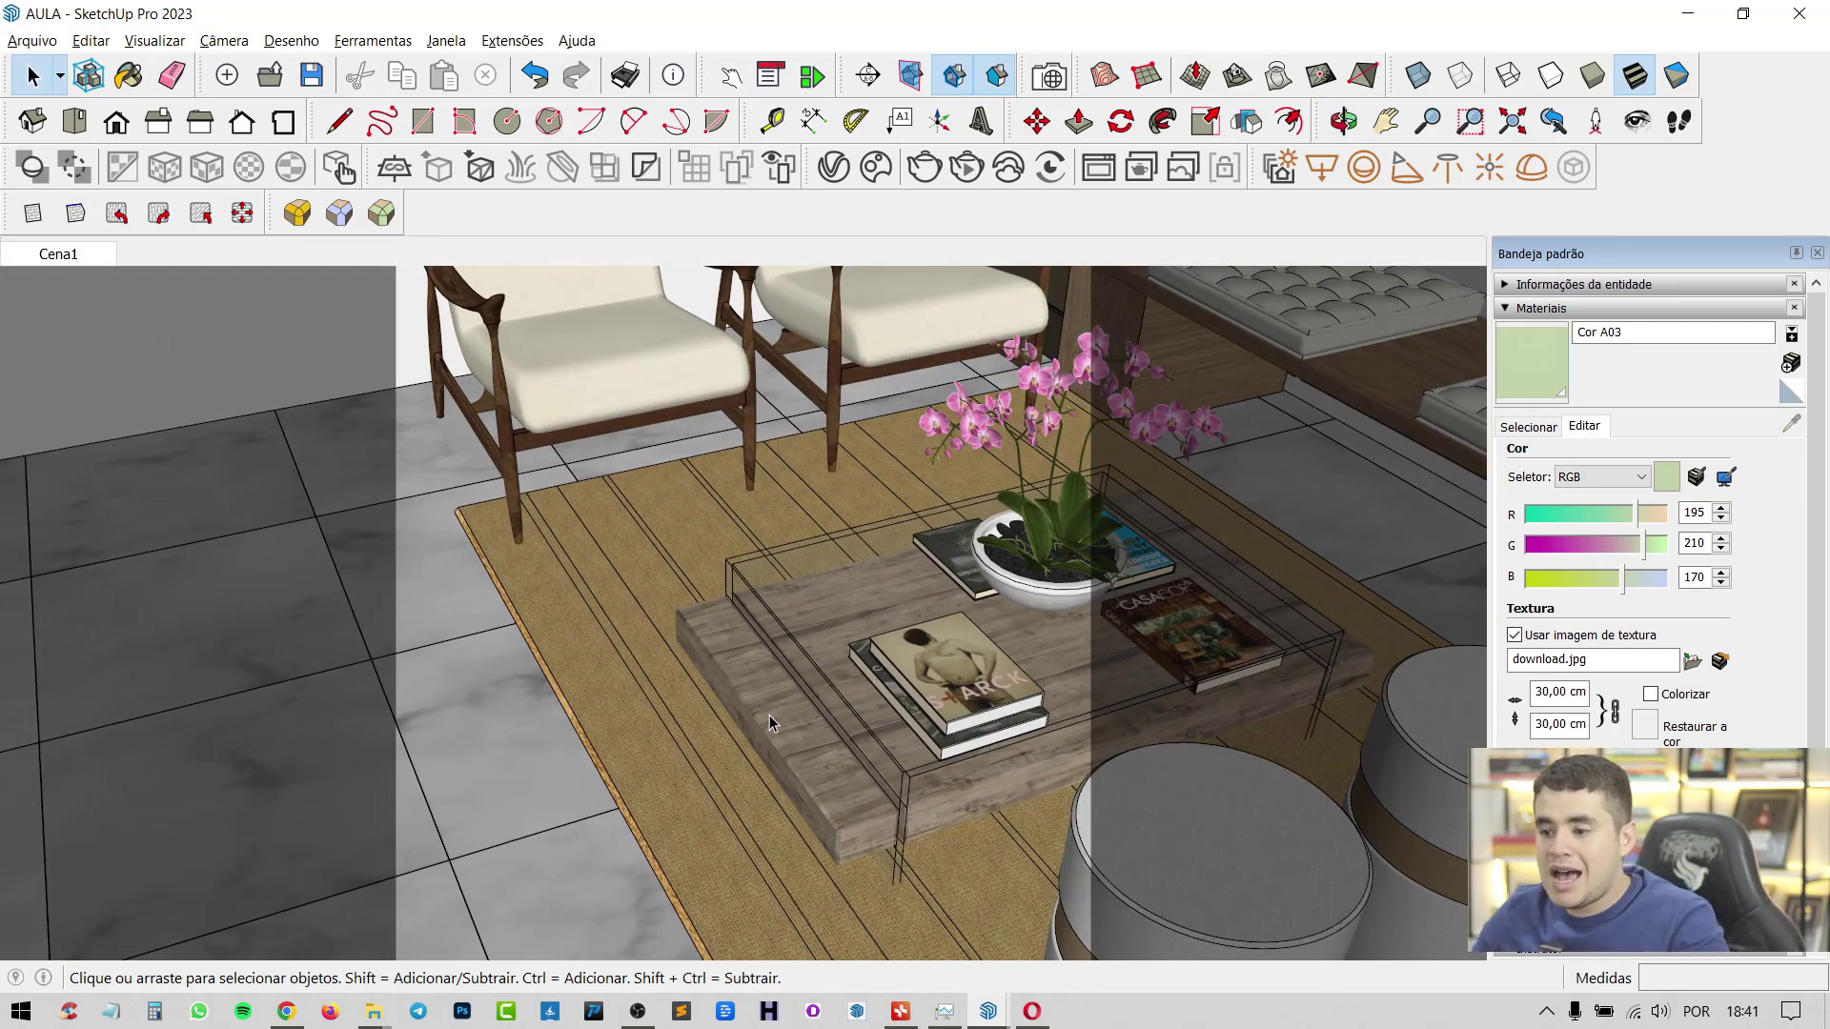
pyautogui.moveTo(770, 722); pyautogui.dragTo(821, 658, button='middle')
pyautogui.keyDown('shift'); pyautogui.moveTo(877, 419); pyautogui.dragTo(801, 706, button='middle'); pyautogui.keyUp('shift')
pyautogui.scroll(5, 962, 372)
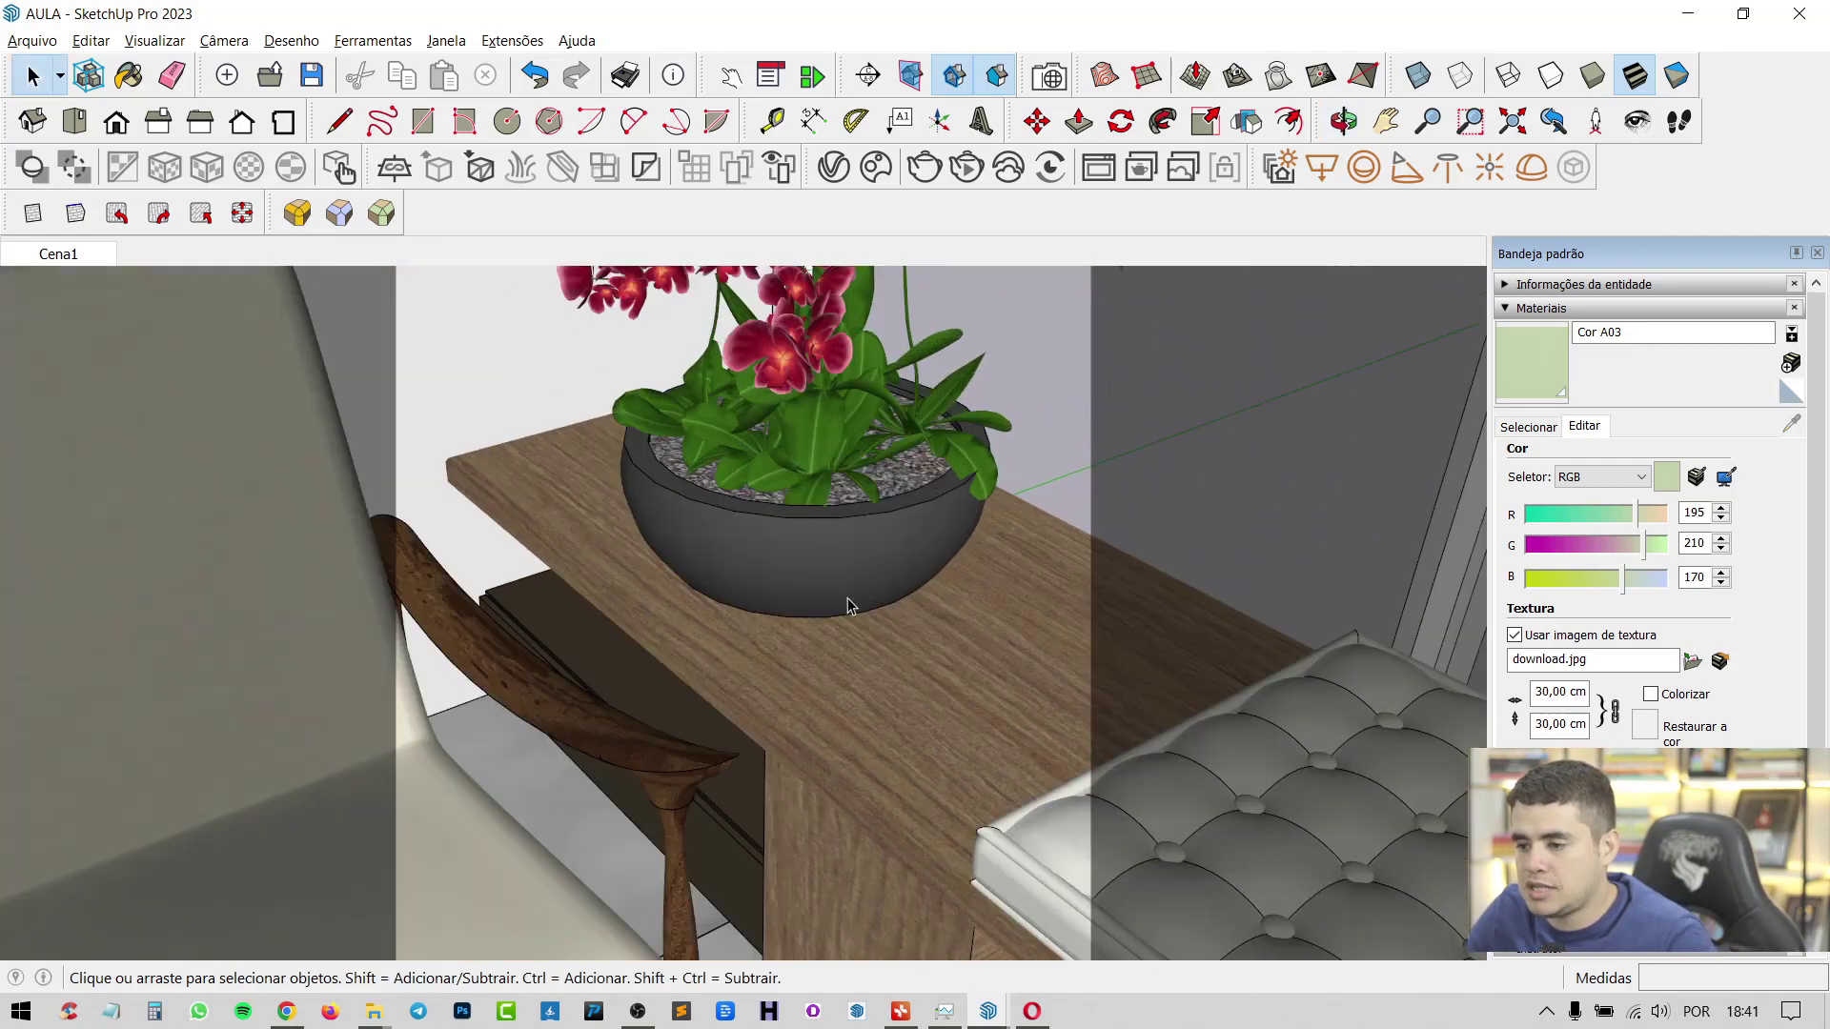
pyautogui.scroll(3, 851, 605)
pyautogui.moveTo(830, 563); pyautogui.dragTo(866, 506, button='middle')
pyautogui.click(856, 456)
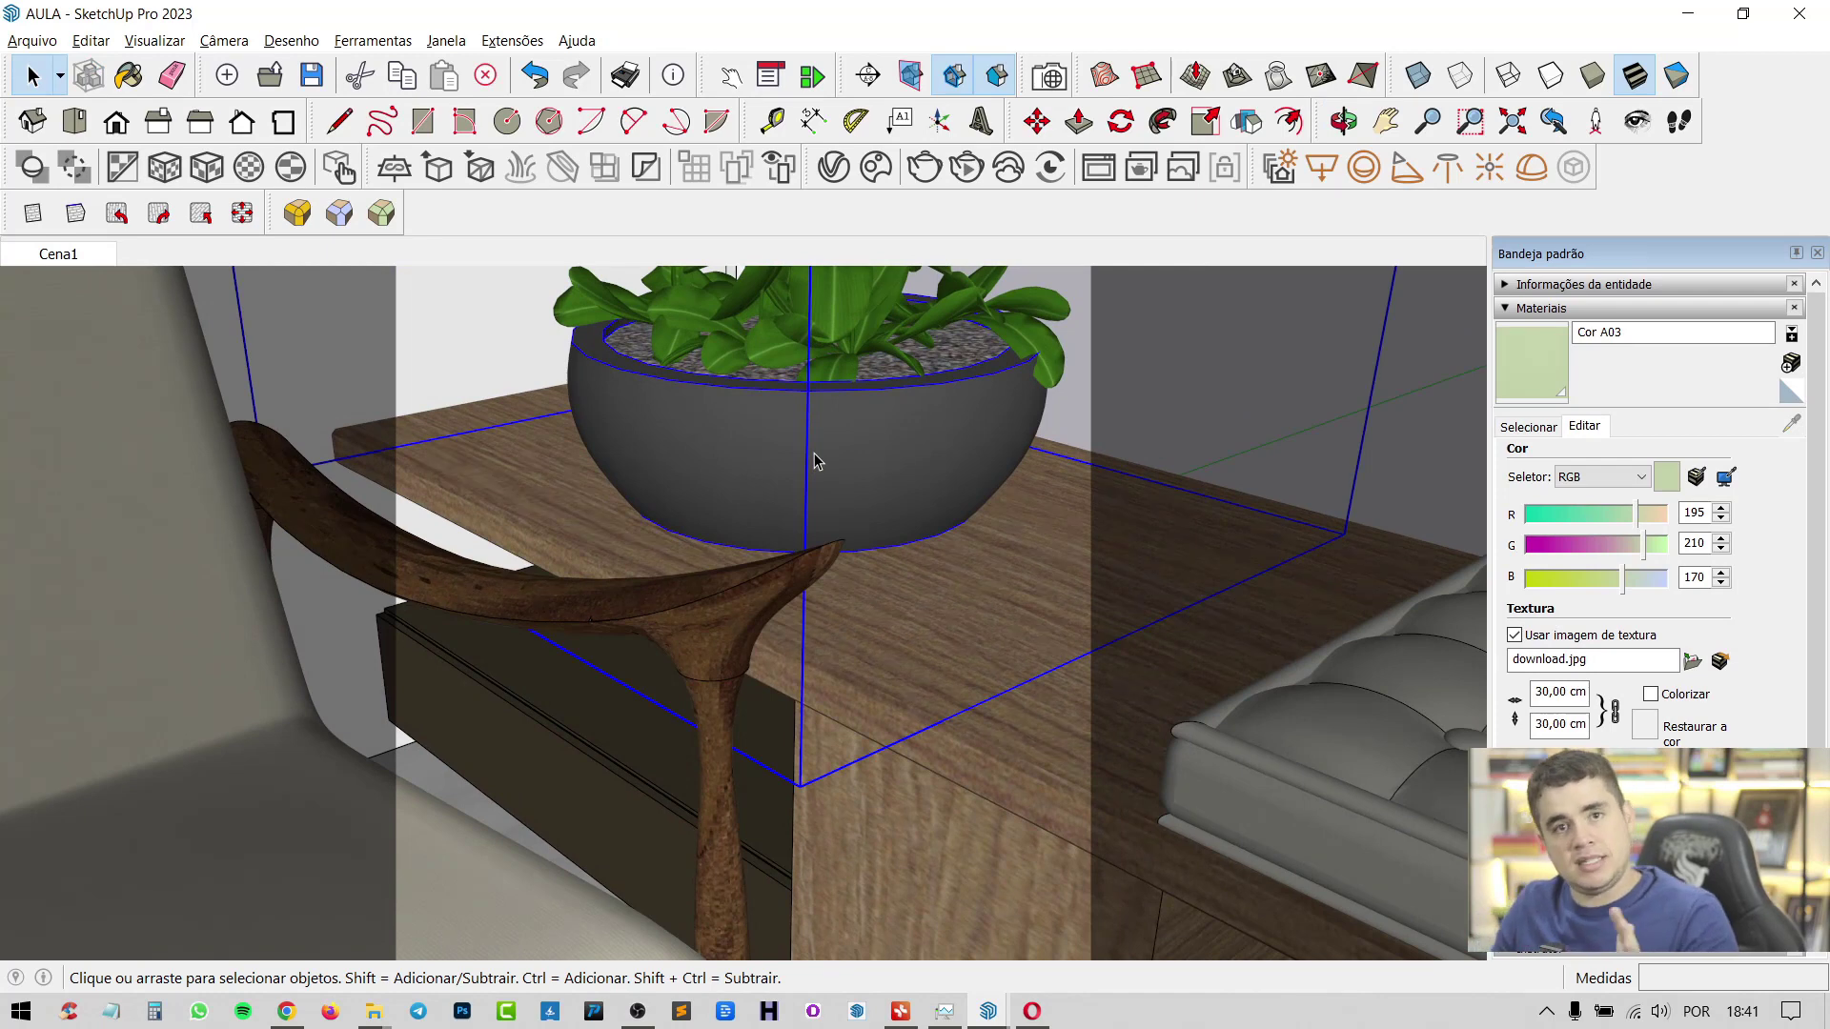
pyautogui.press('b')
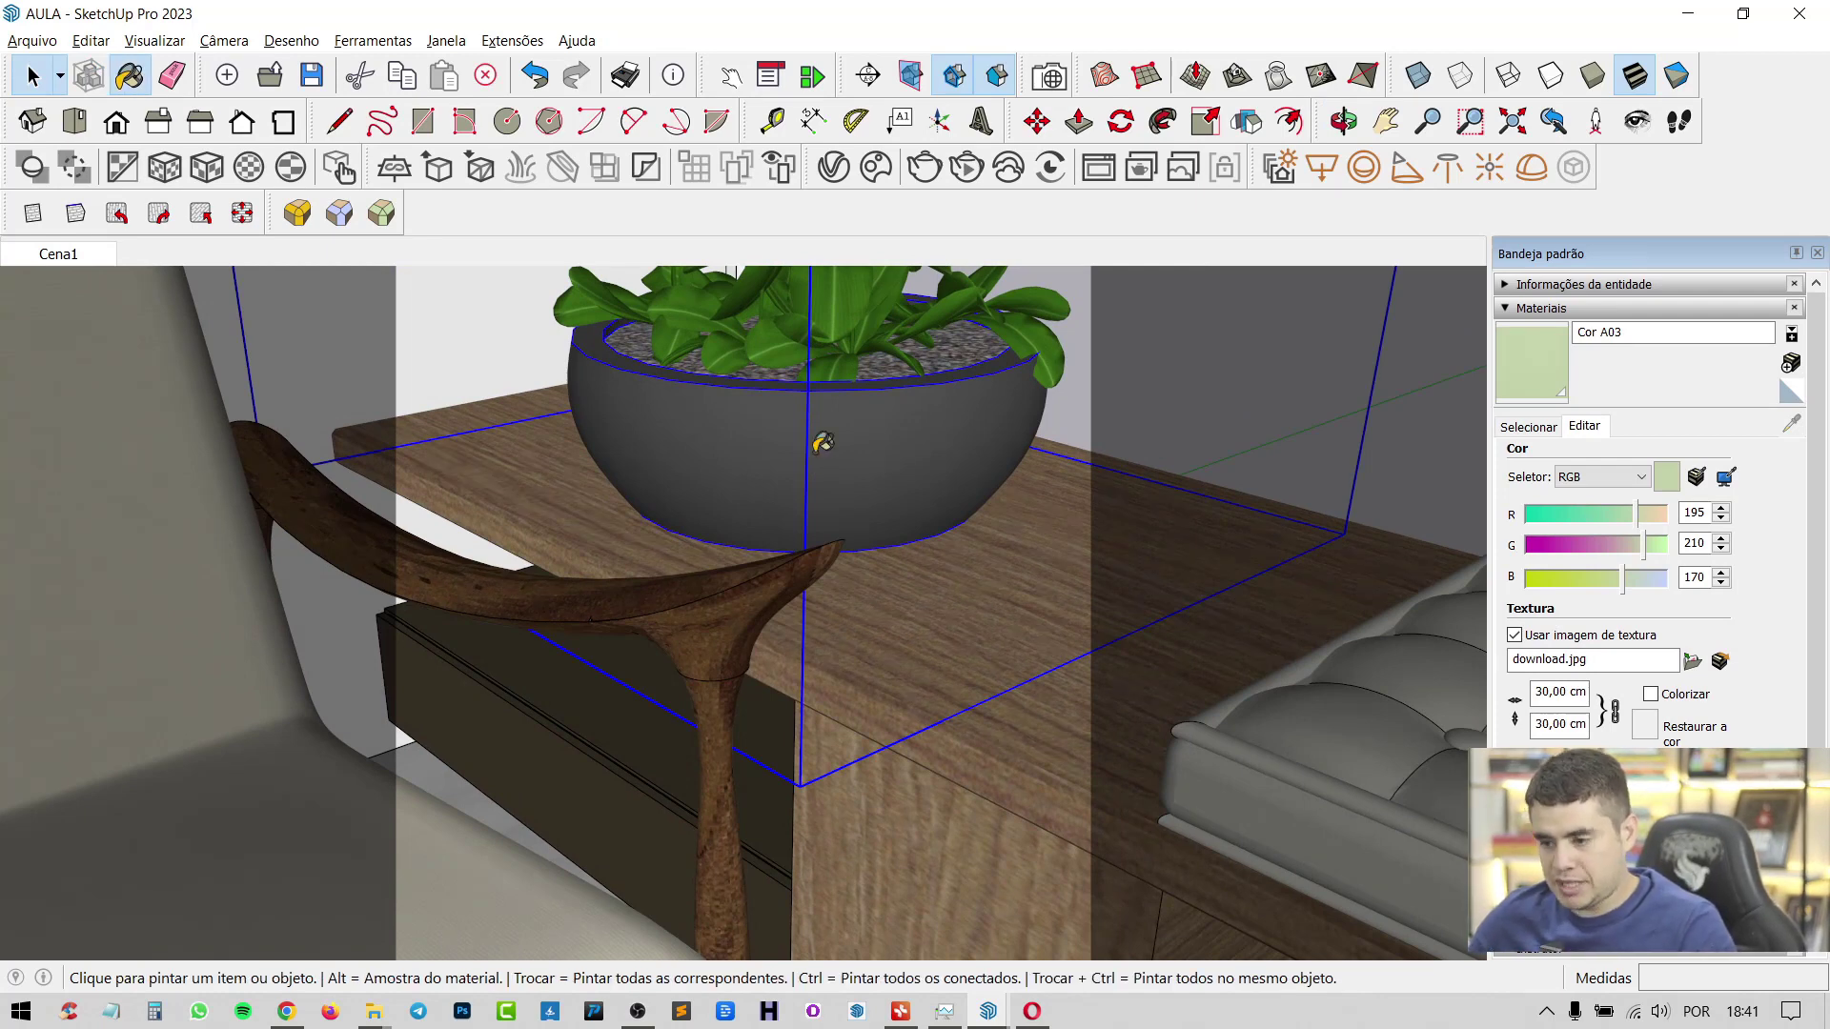
pyautogui.keyDown('alt'); pyautogui.click(833, 422); pyautogui.keyUp('alt')
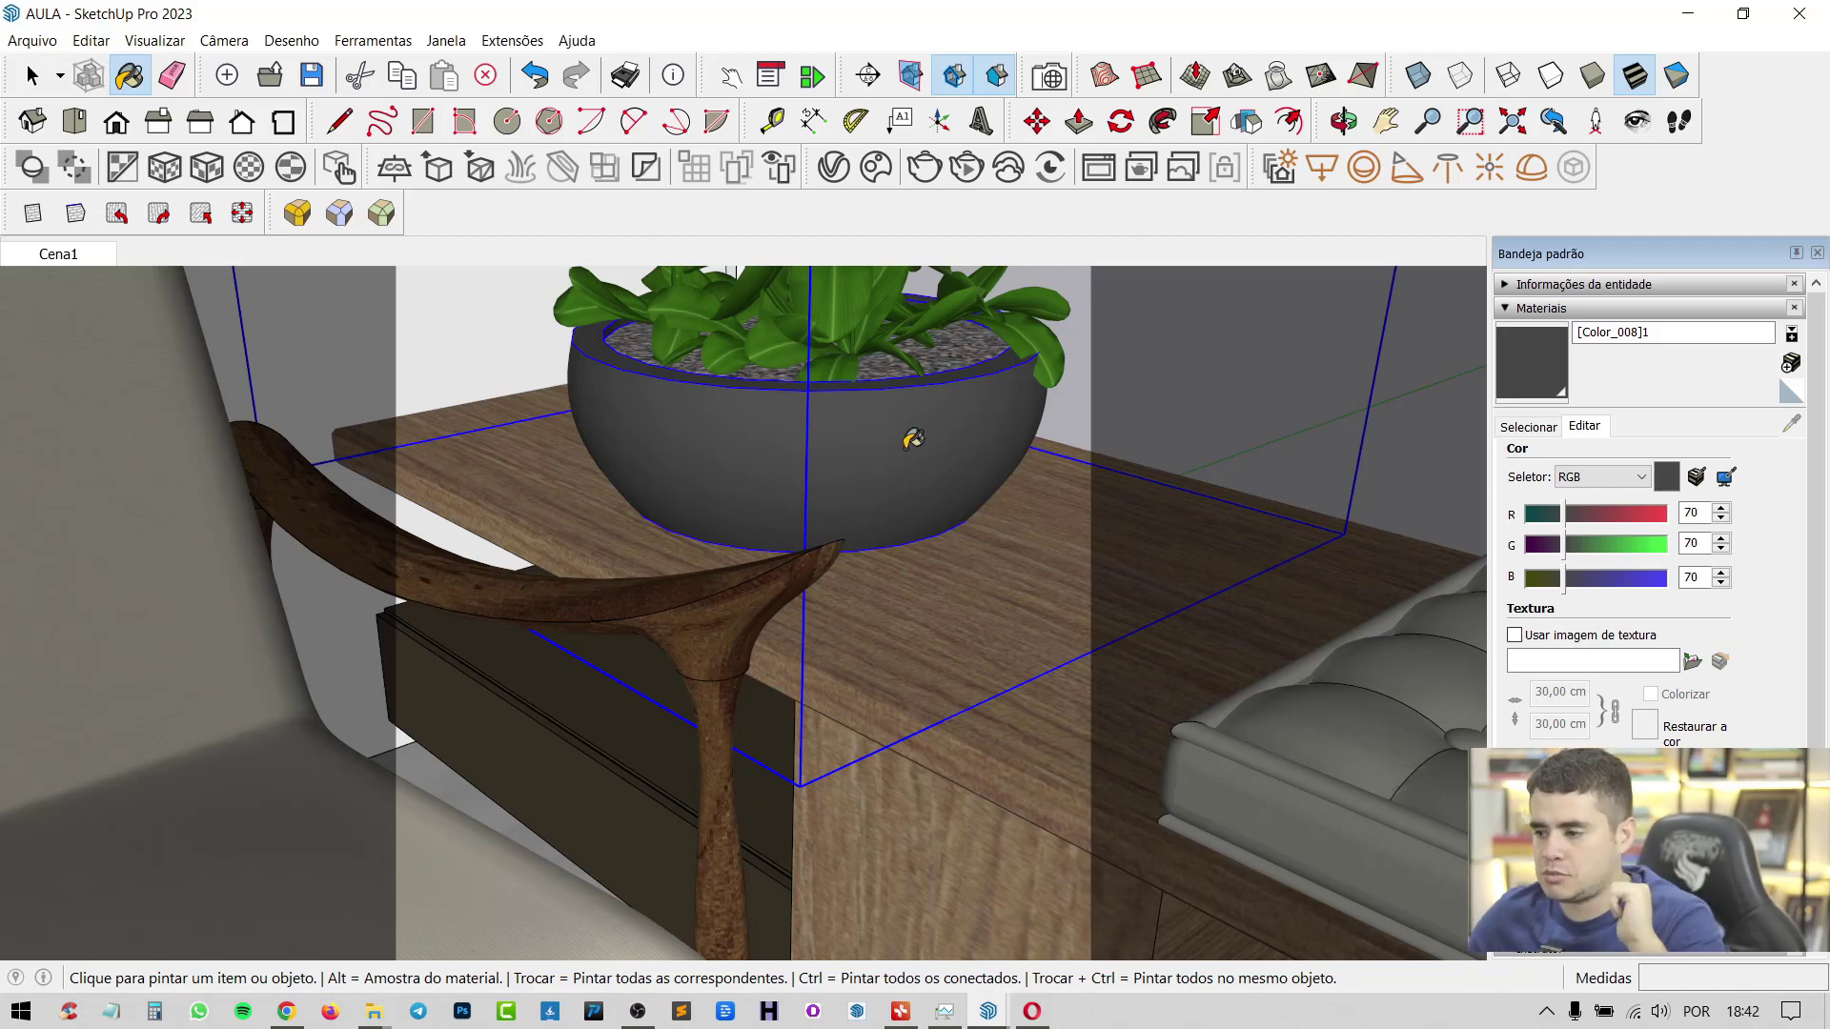
# Enable a texture image for the bowl's material and load granito from the Área de Trabalho folder
pyautogui.click(1576, 636)
pyautogui.click(339, 307)
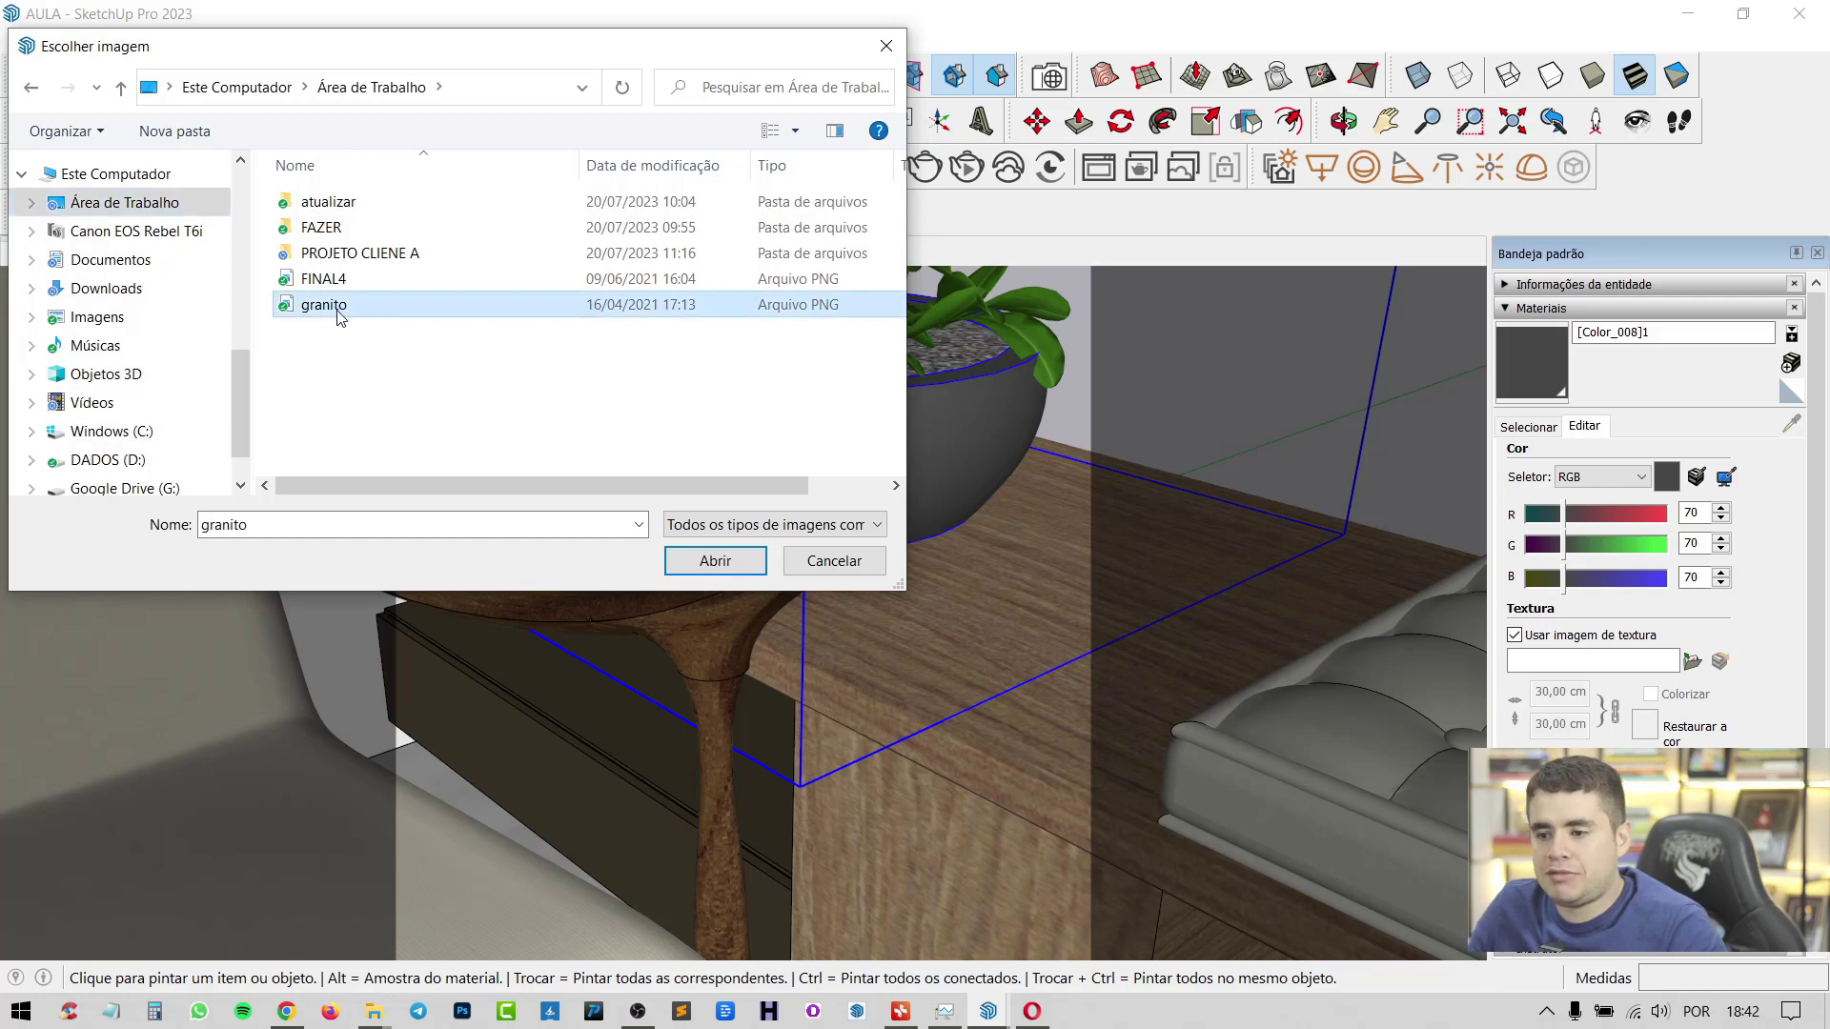
pyautogui.click(724, 560)
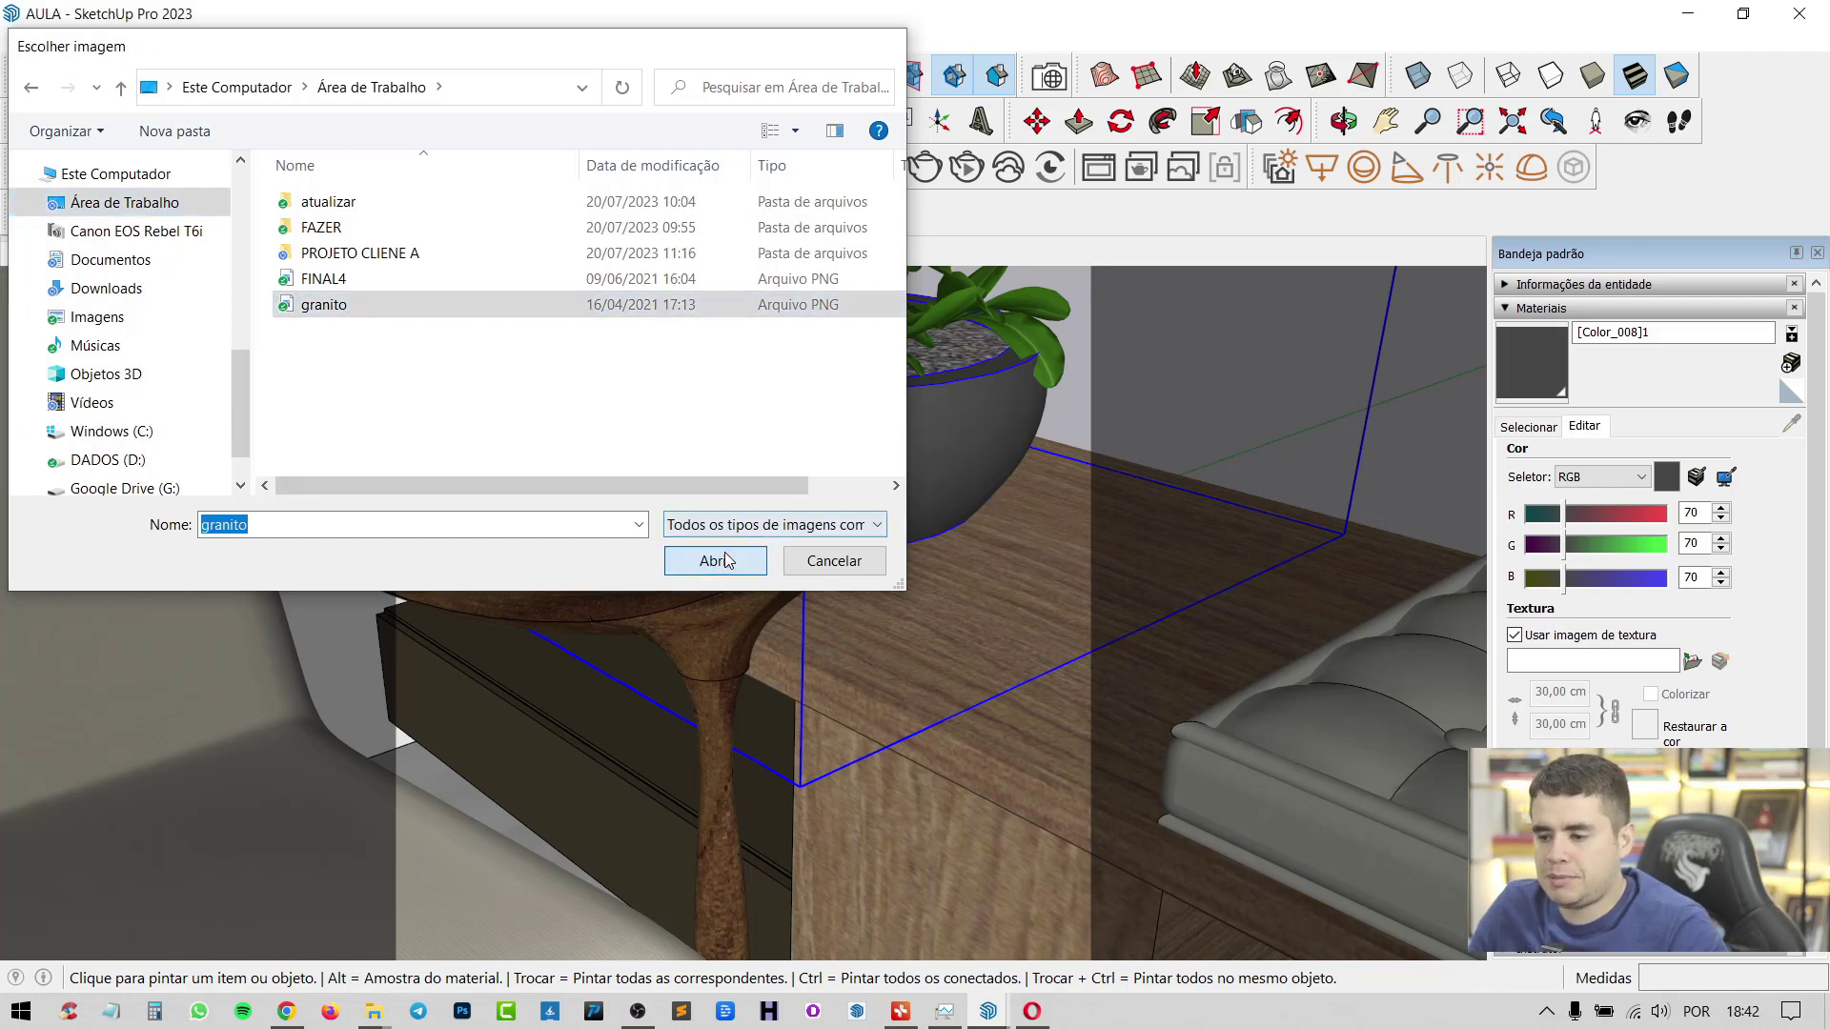
pyautogui.click(904, 551)
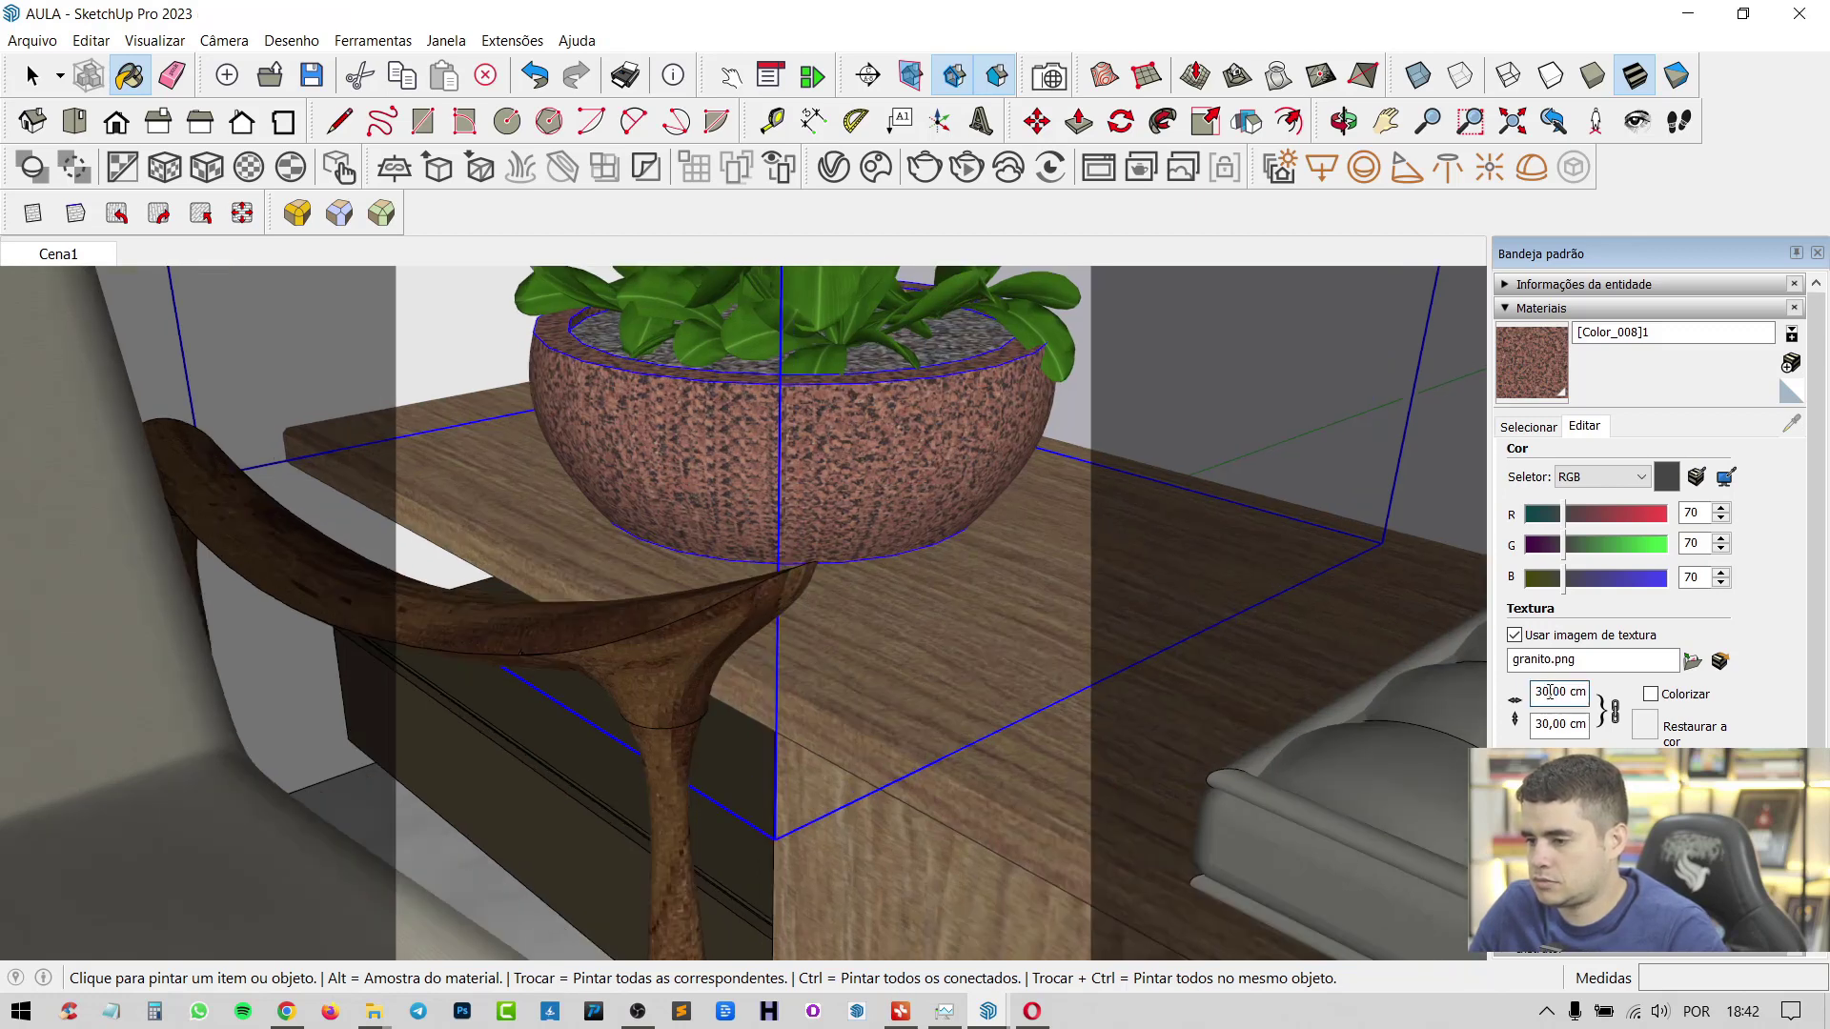
# Set the granite texture's width to 100 cm and check its mapping on the curved bowl
pyautogui.doubleClick(1541, 691)
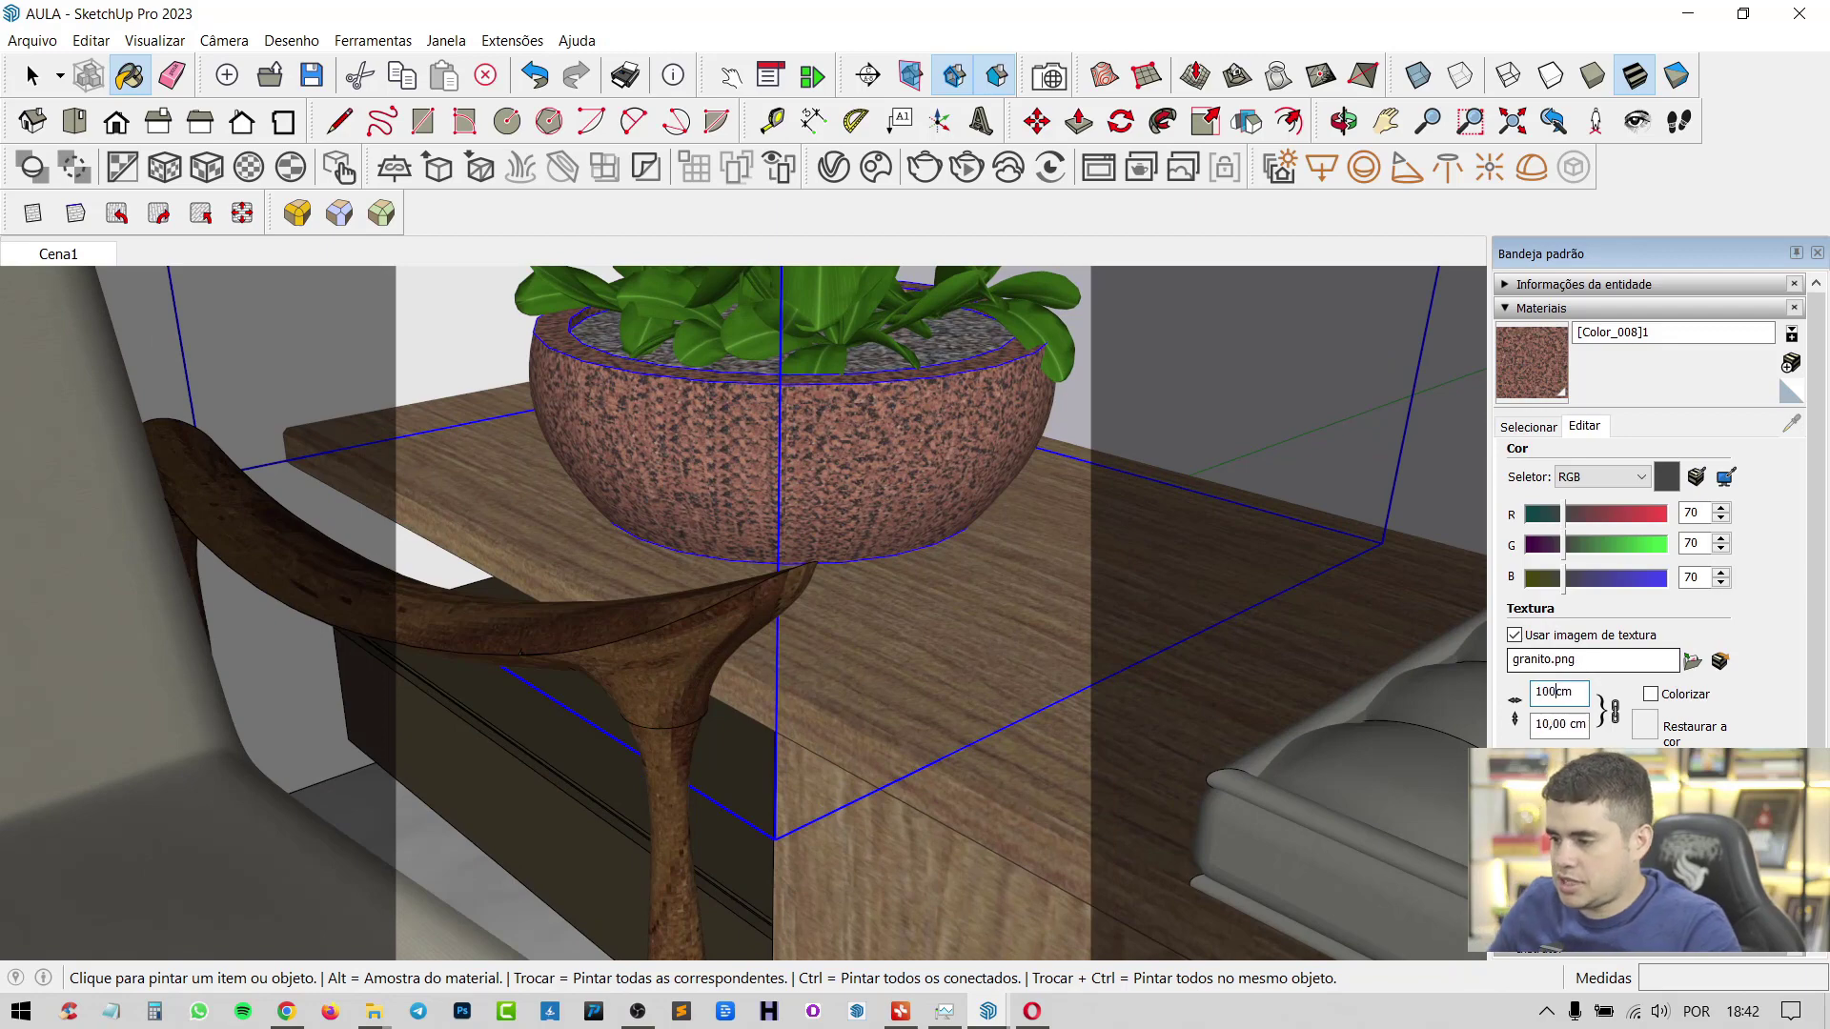
pyautogui.write('100')
pyautogui.press('Return')
pyautogui.moveTo(875, 461); pyautogui.dragTo(774, 463, button='middle')
pyautogui.press('space')
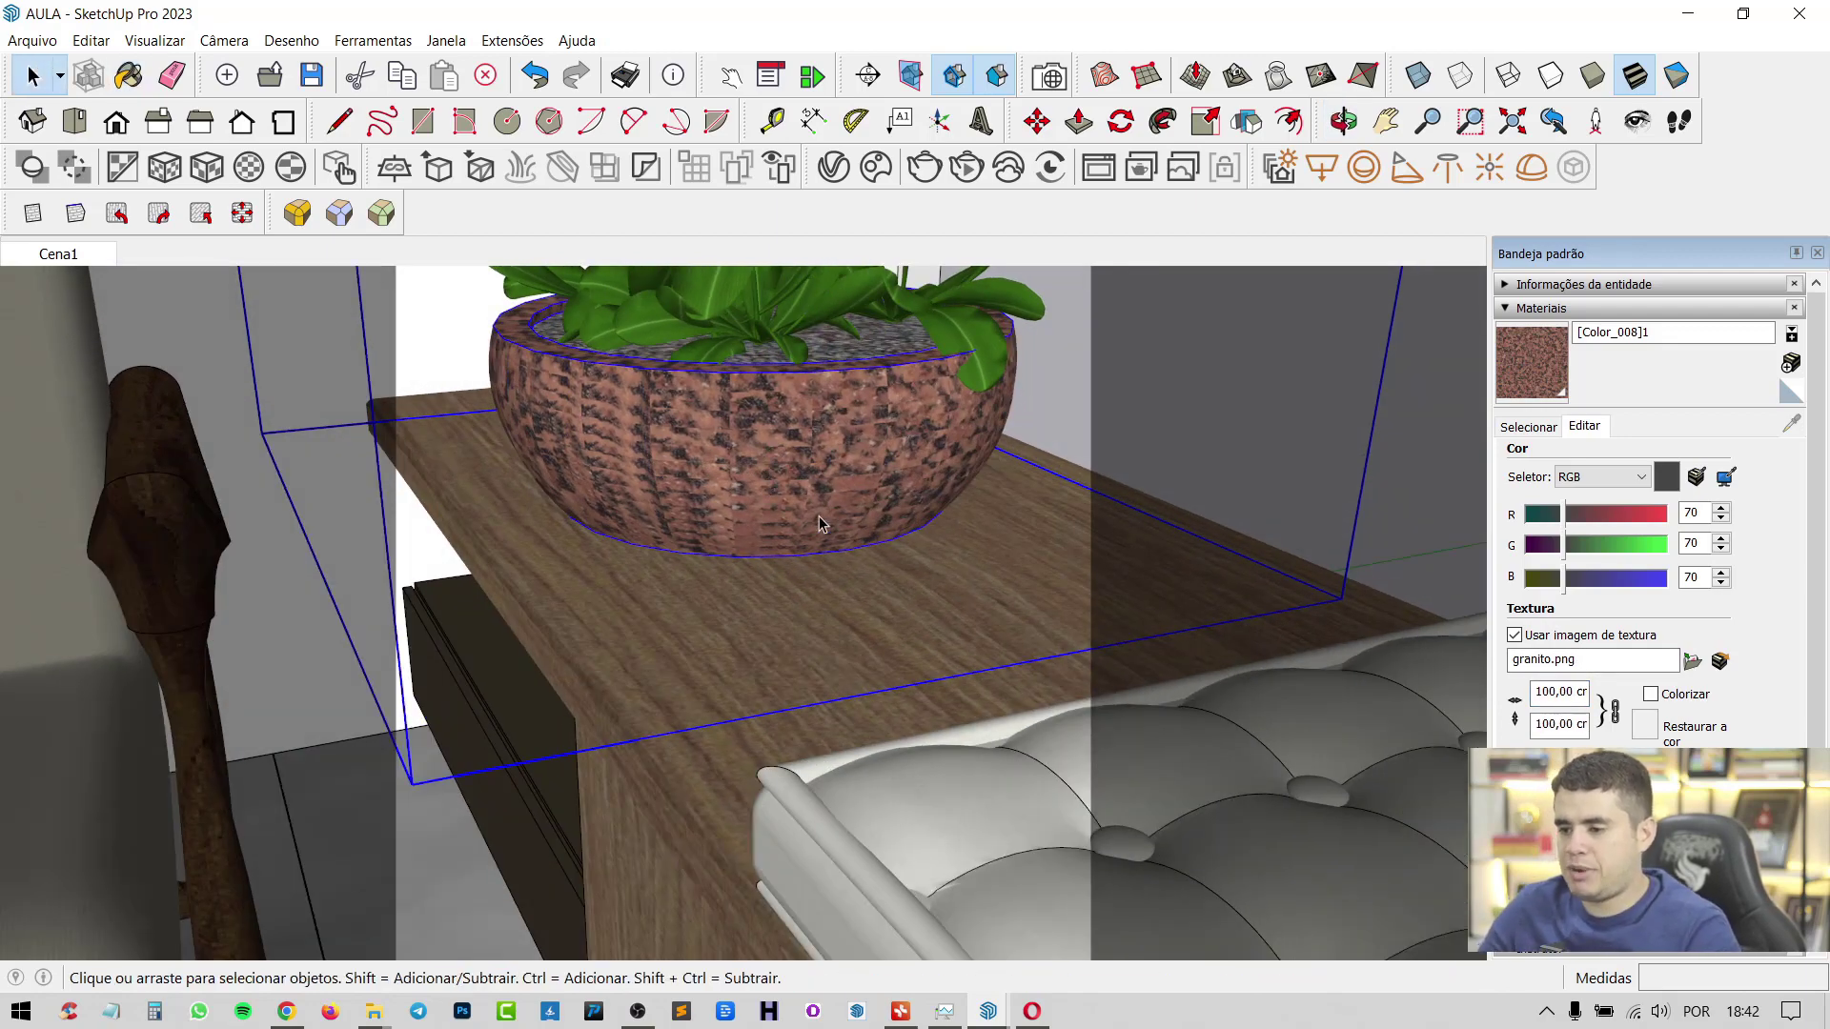
pyautogui.scroll(3, 810, 431)
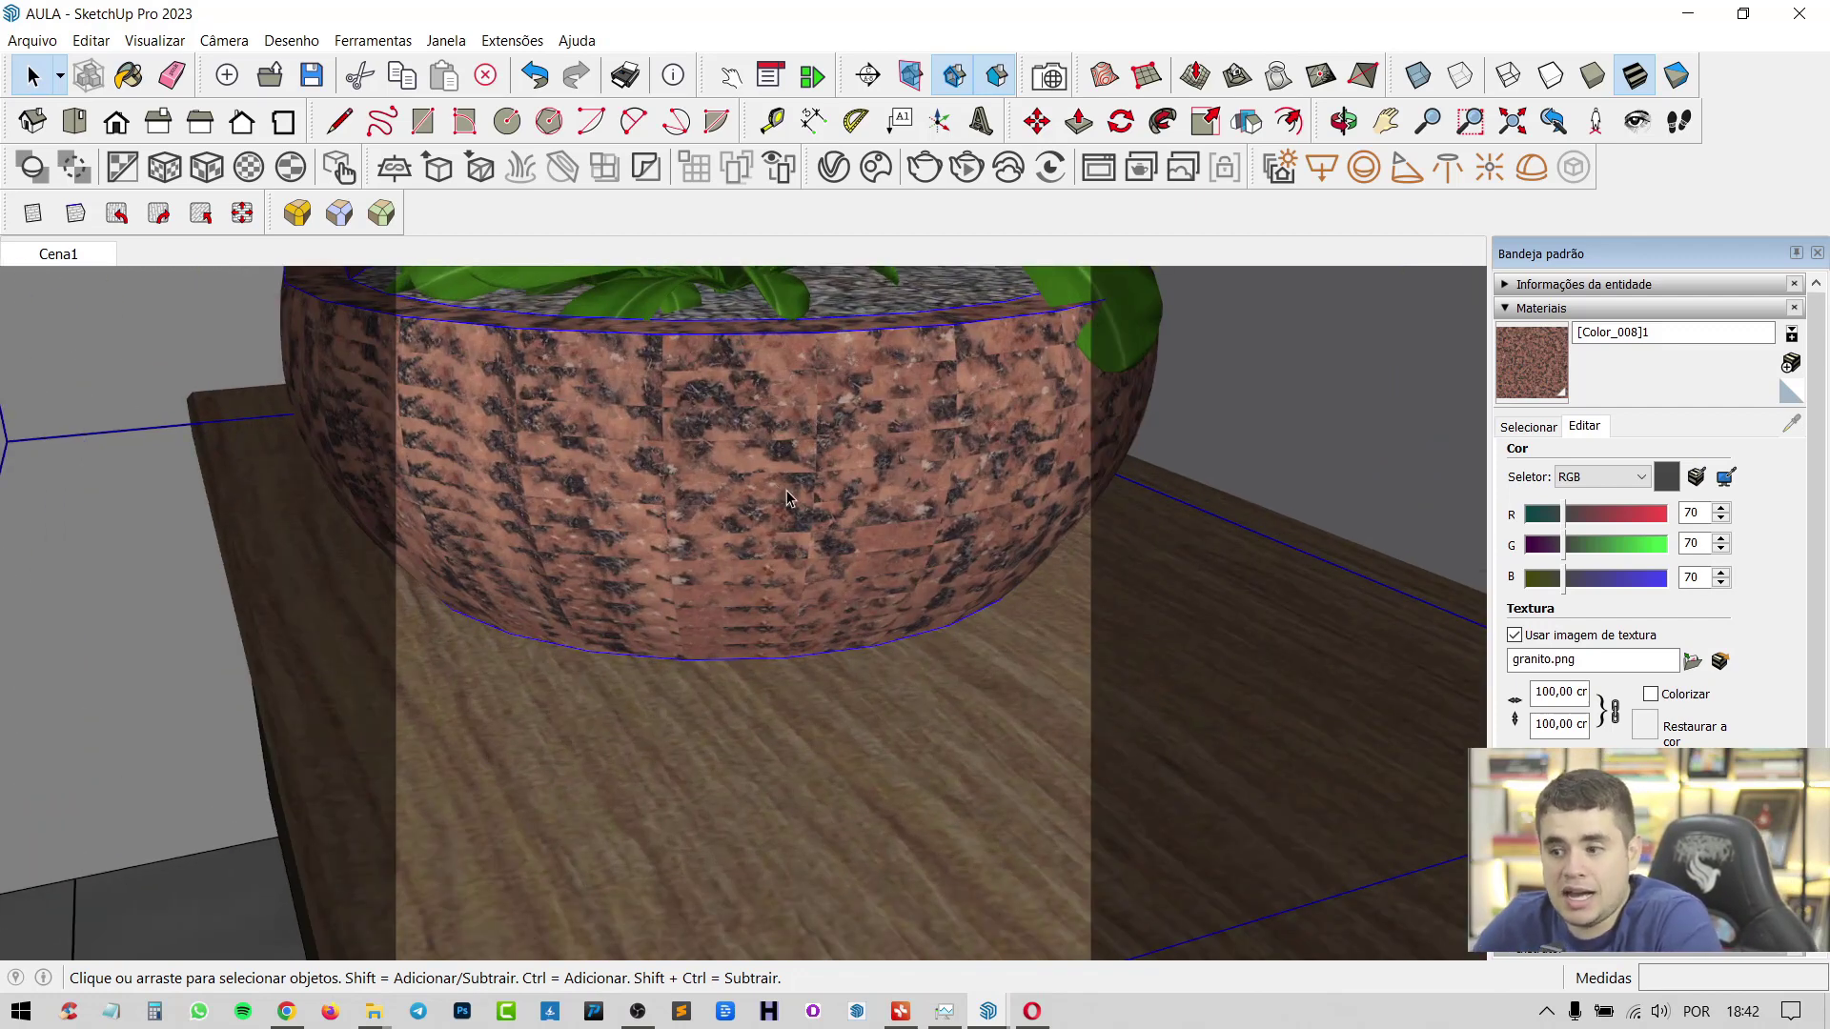
pyautogui.scroll(-3, 786, 490)
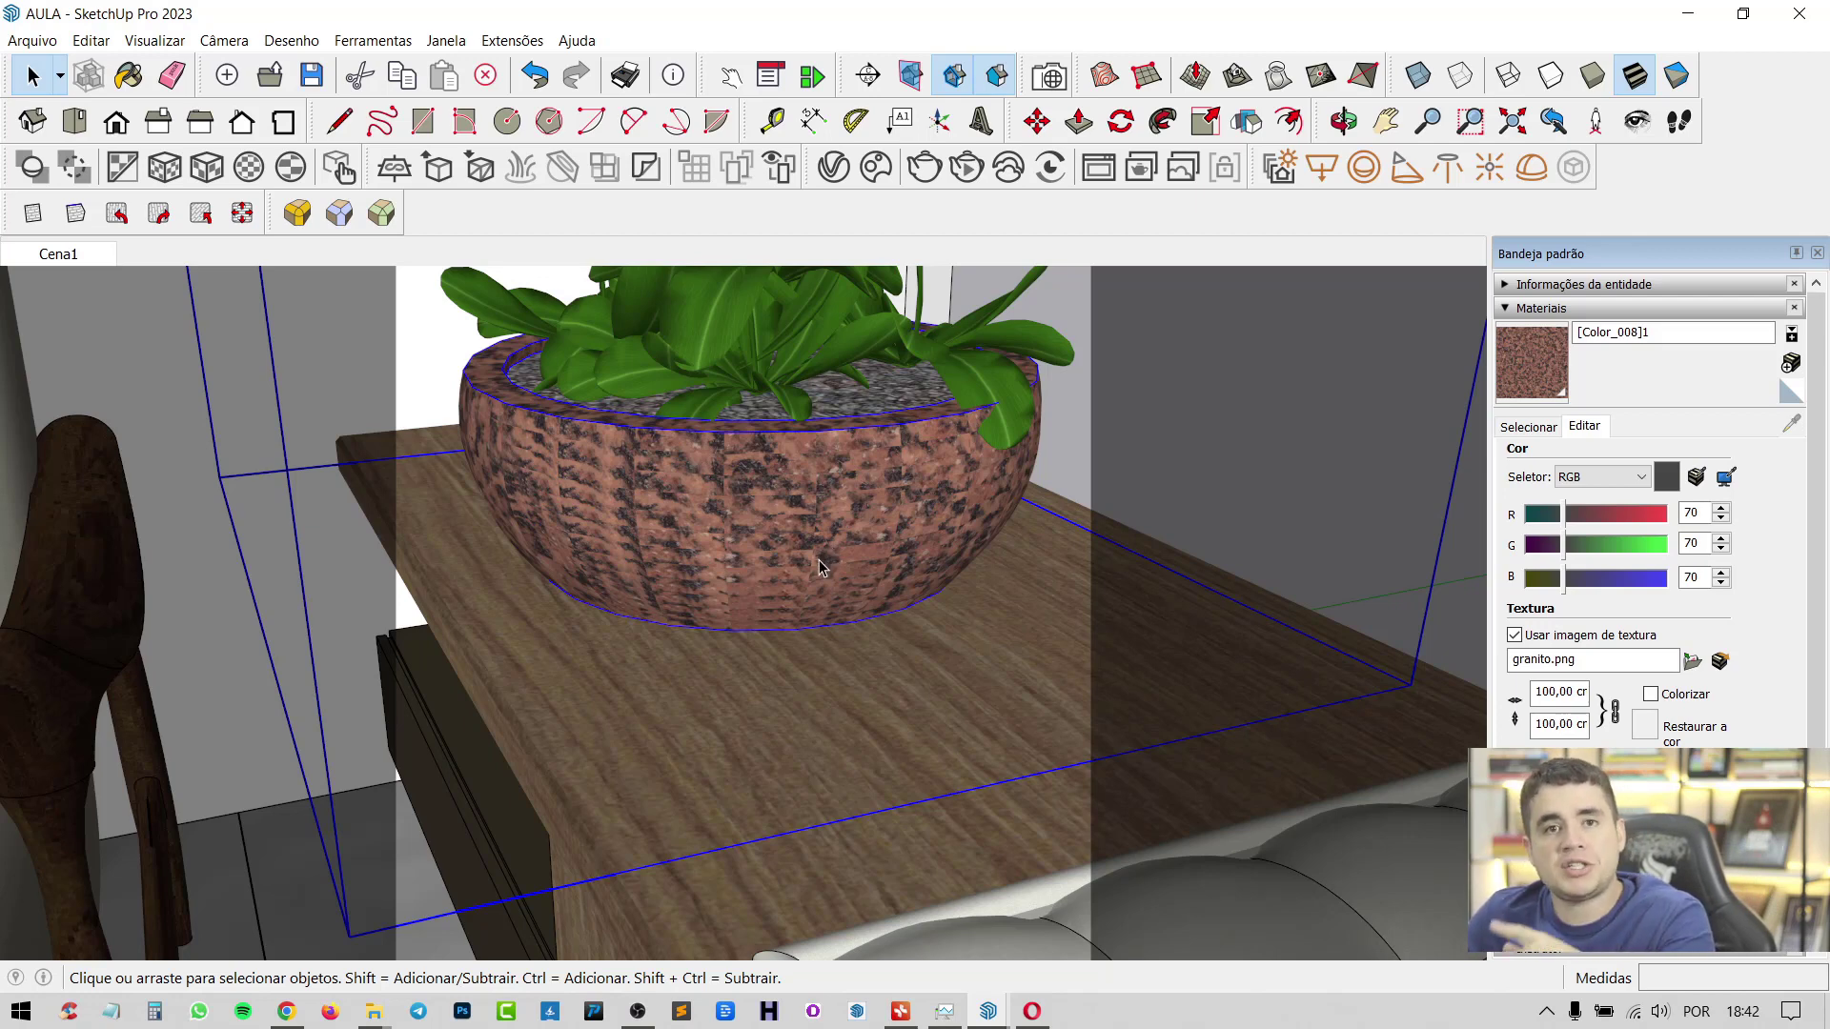
# Select all the bowl's connected geometry inside its nested groups and apply the size-independent spherical projection to its texture
pyautogui.doubleClick(795, 525)
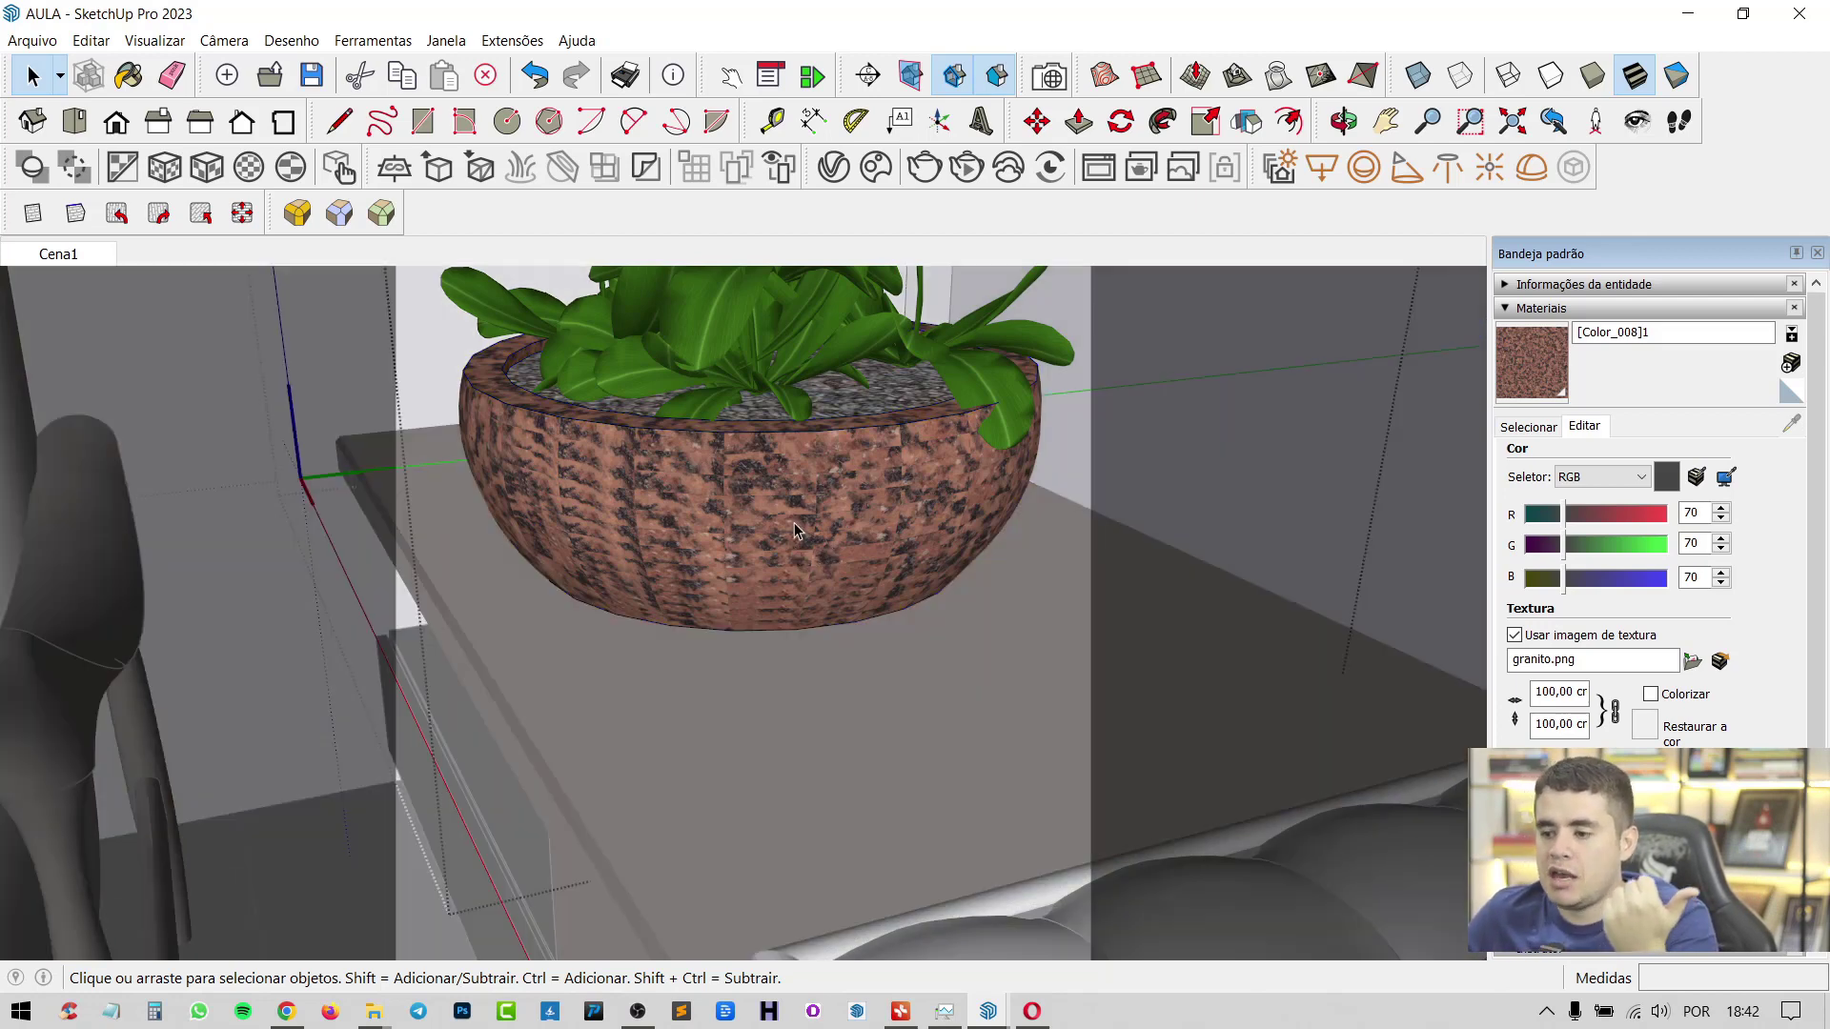
pyautogui.doubleClick(795, 524)
pyautogui.click(795, 525)
pyautogui.tripleClick(795, 531)
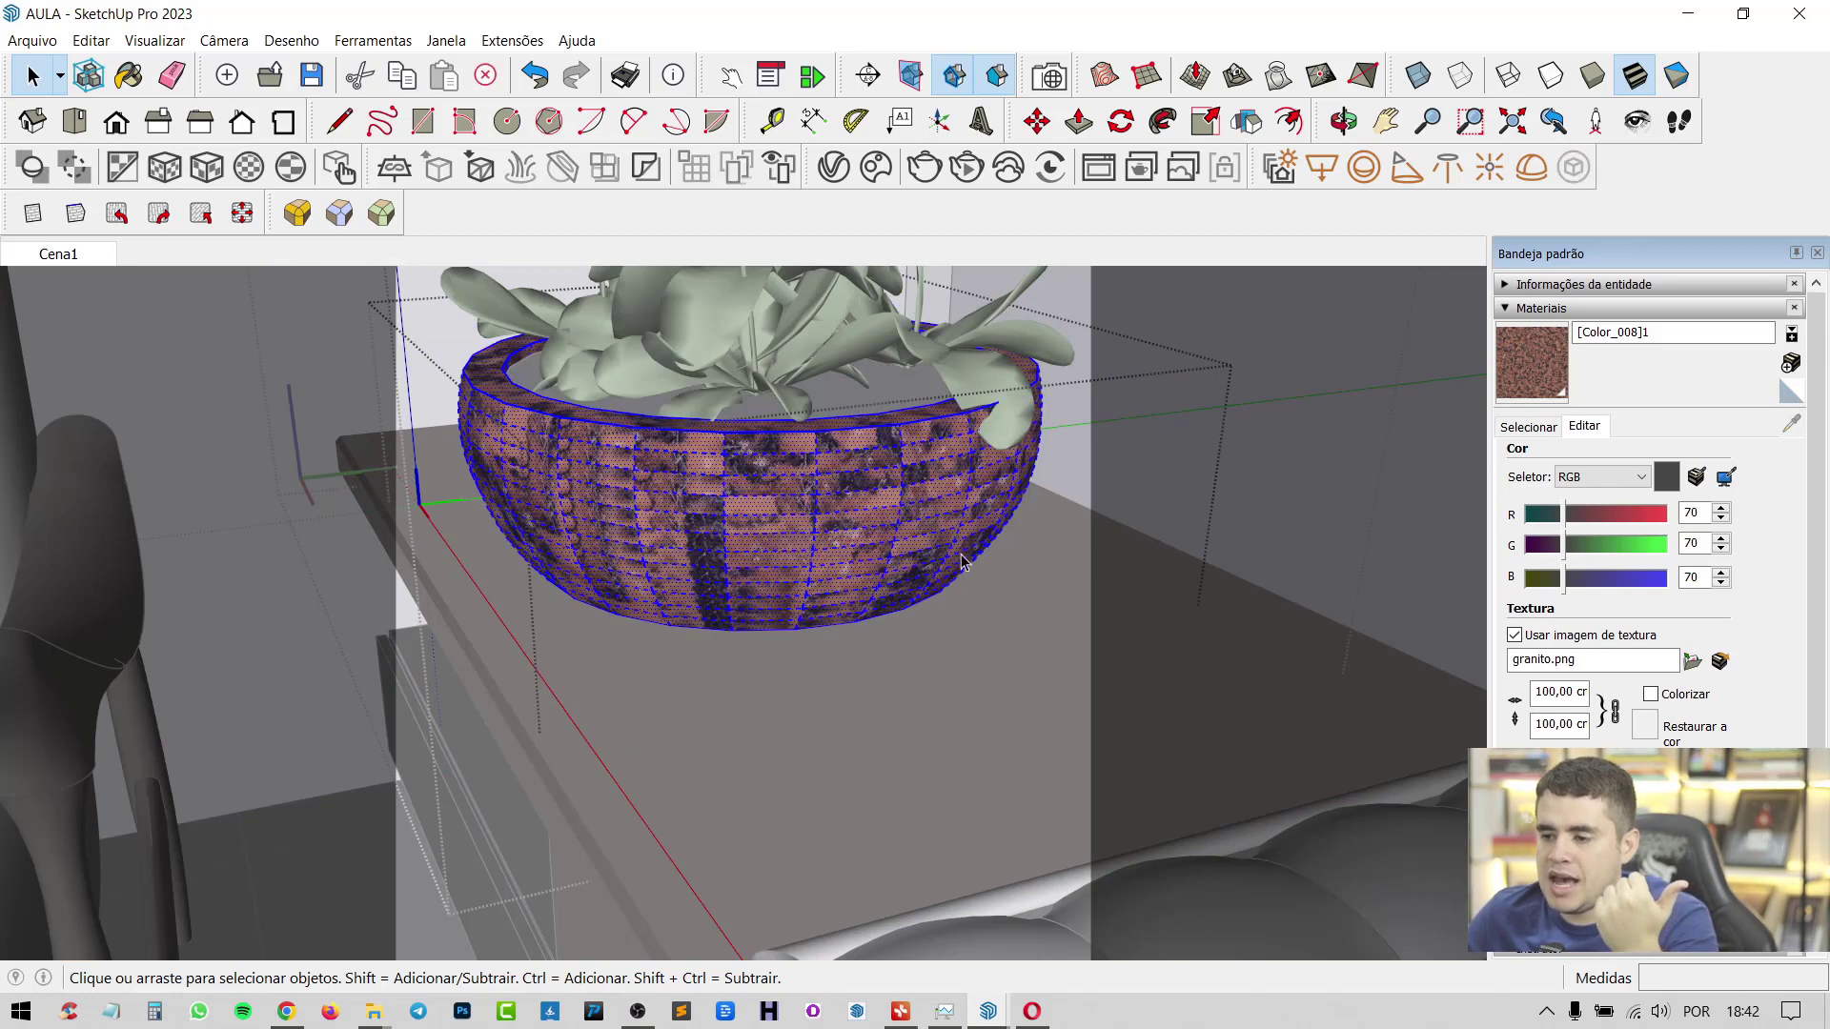
pyautogui.scroll(3, 791, 491)
pyautogui.scroll(-2, 791, 491)
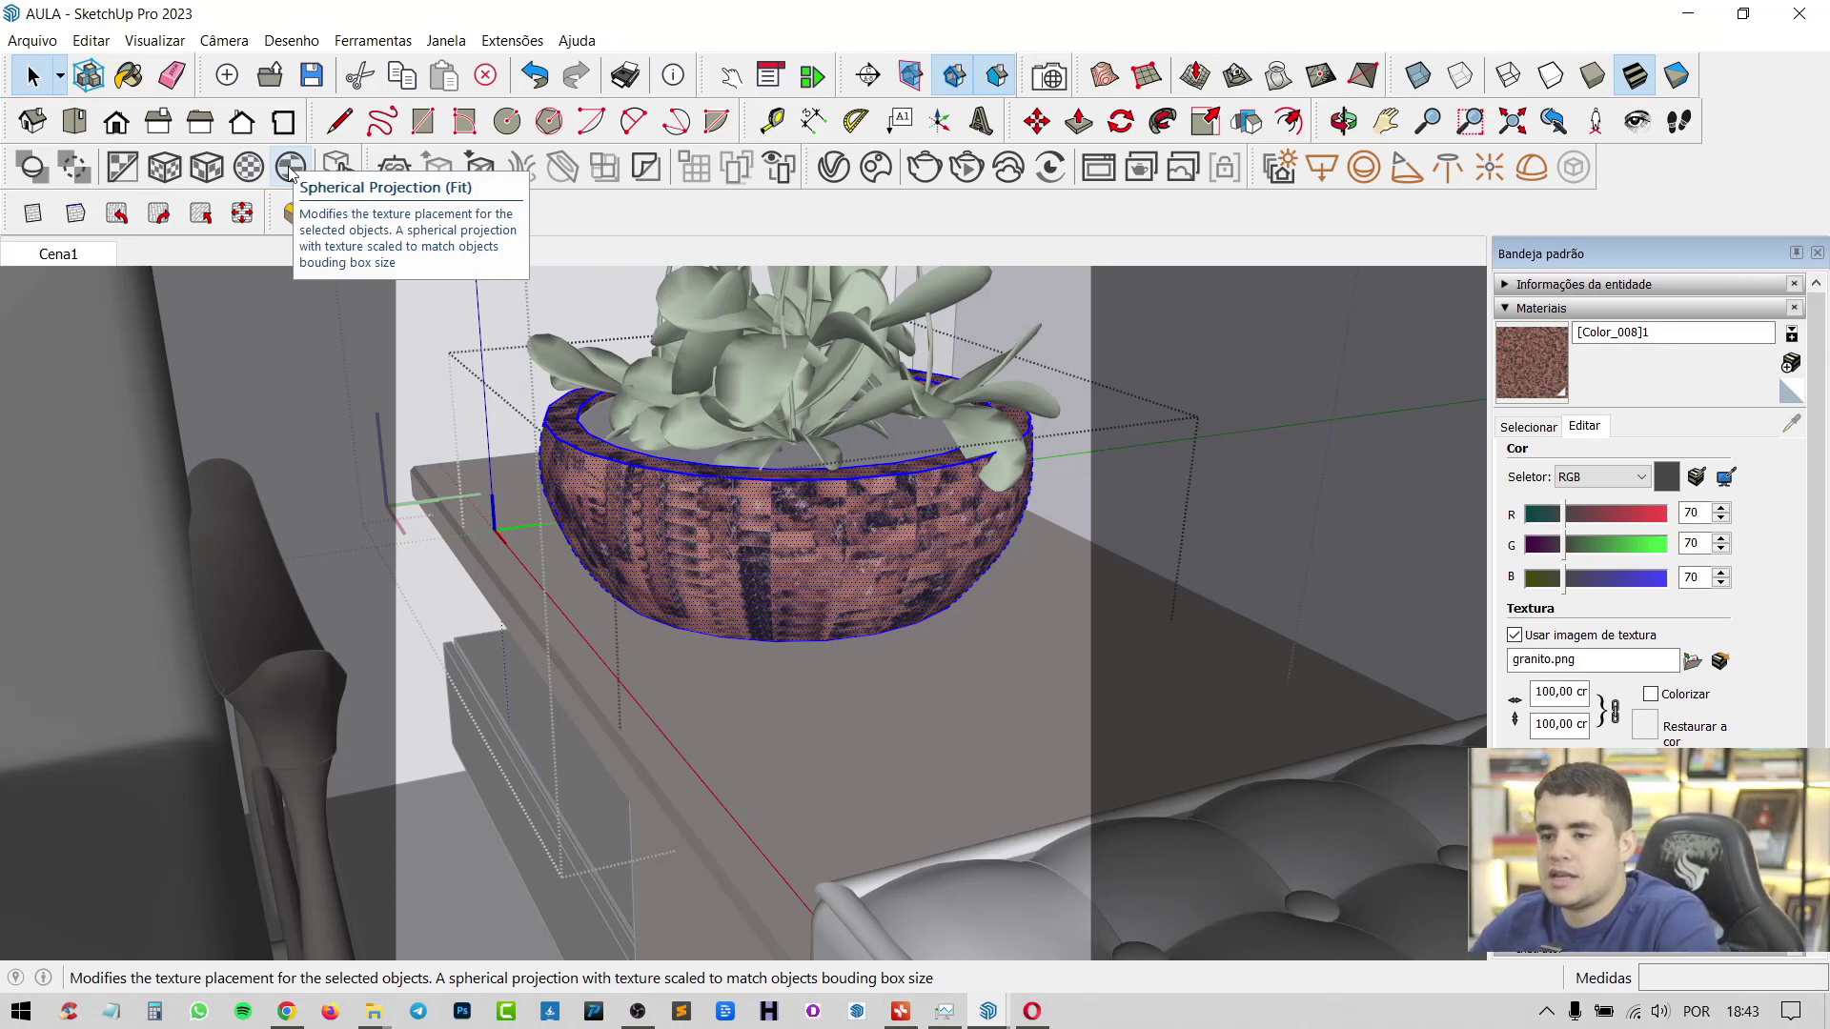
pyautogui.click(250, 169)
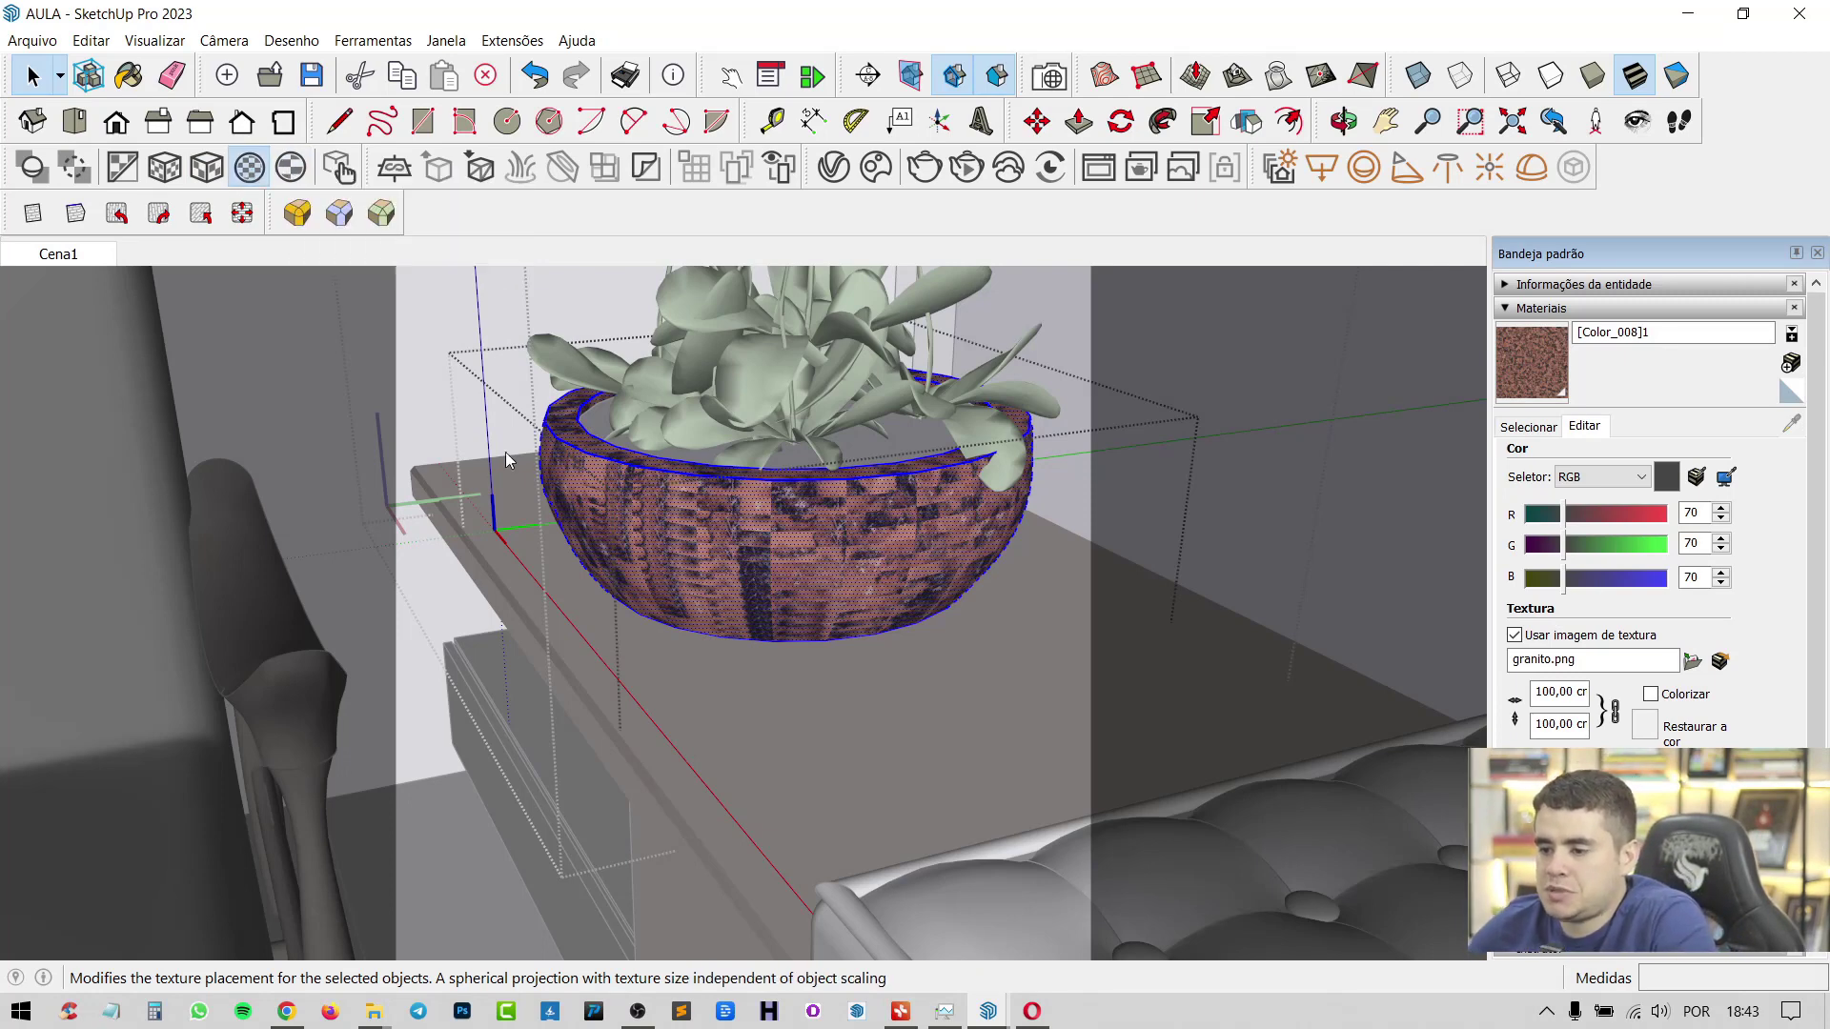
pyautogui.moveTo(700, 556); pyautogui.dragTo(763, 534, button='middle')
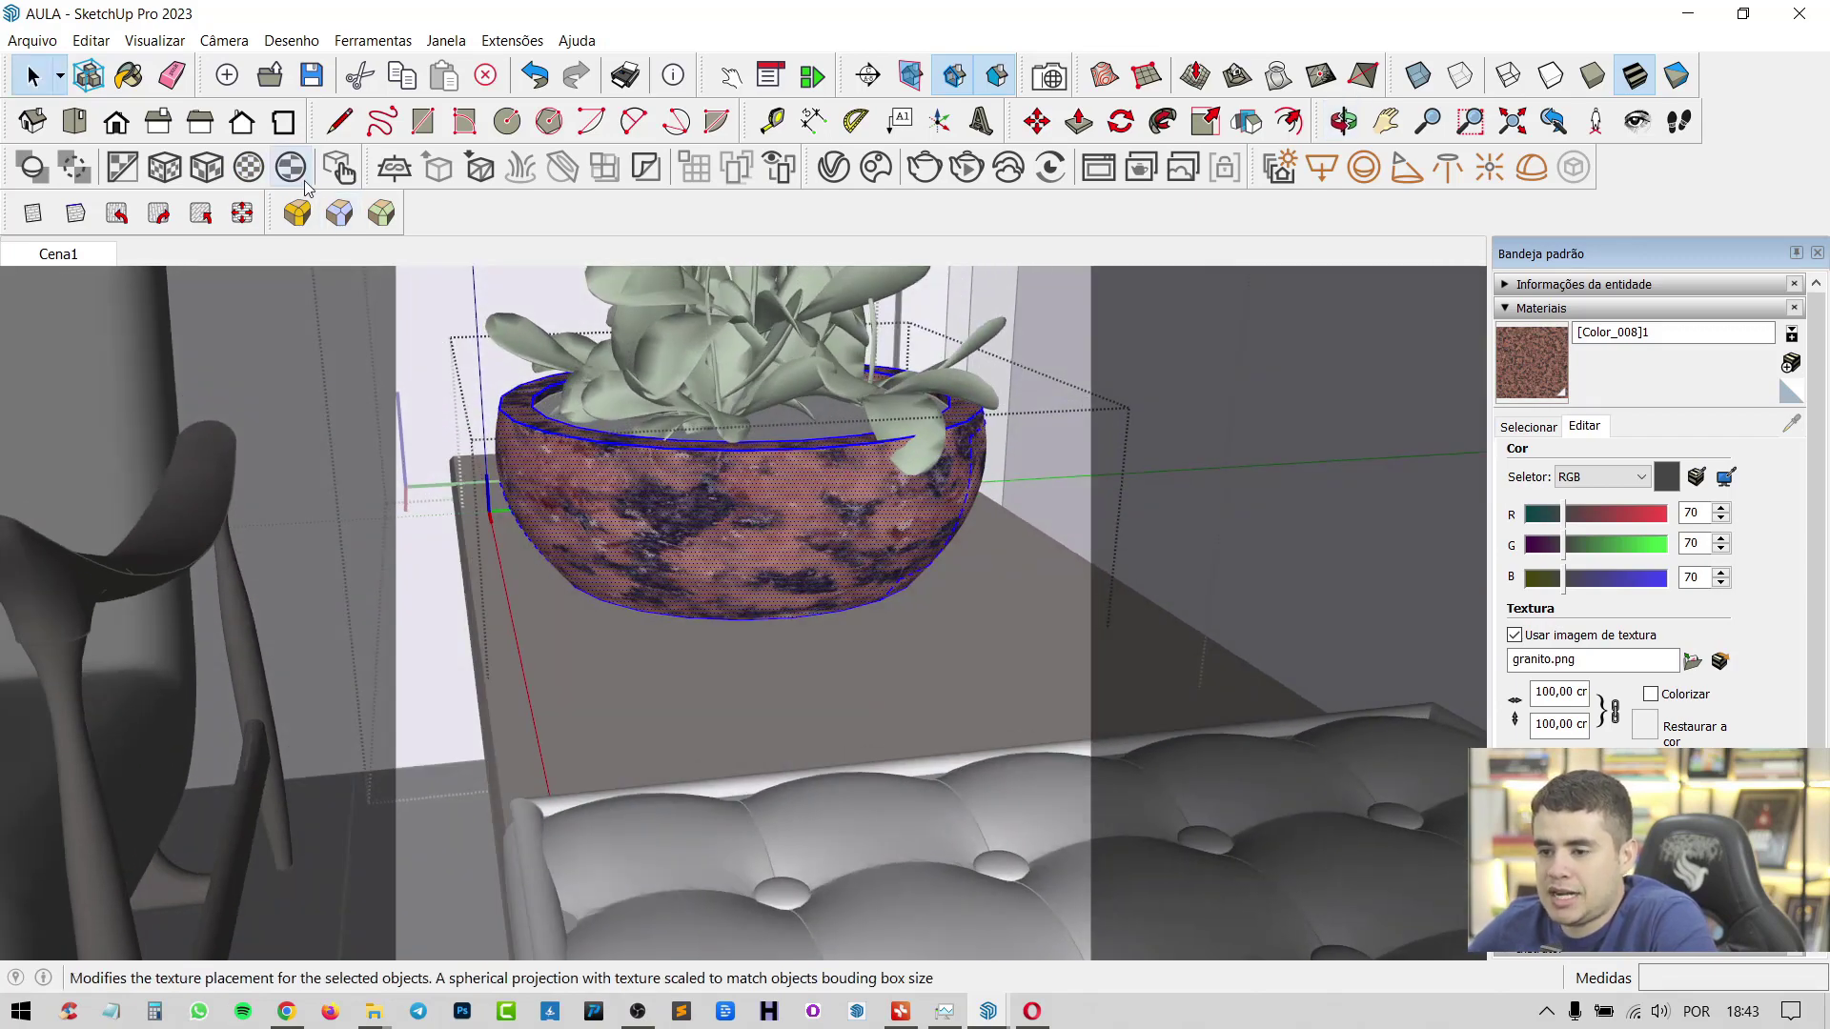
# Try the fitted spherical projection on the bowl and reapply the size-independent spherical projection
pyautogui.moveTo(649, 555); pyautogui.dragTo(952, 735, button='middle')
pyautogui.scroll(2, 696, 500)
pyautogui.scroll(1, 867, 613)
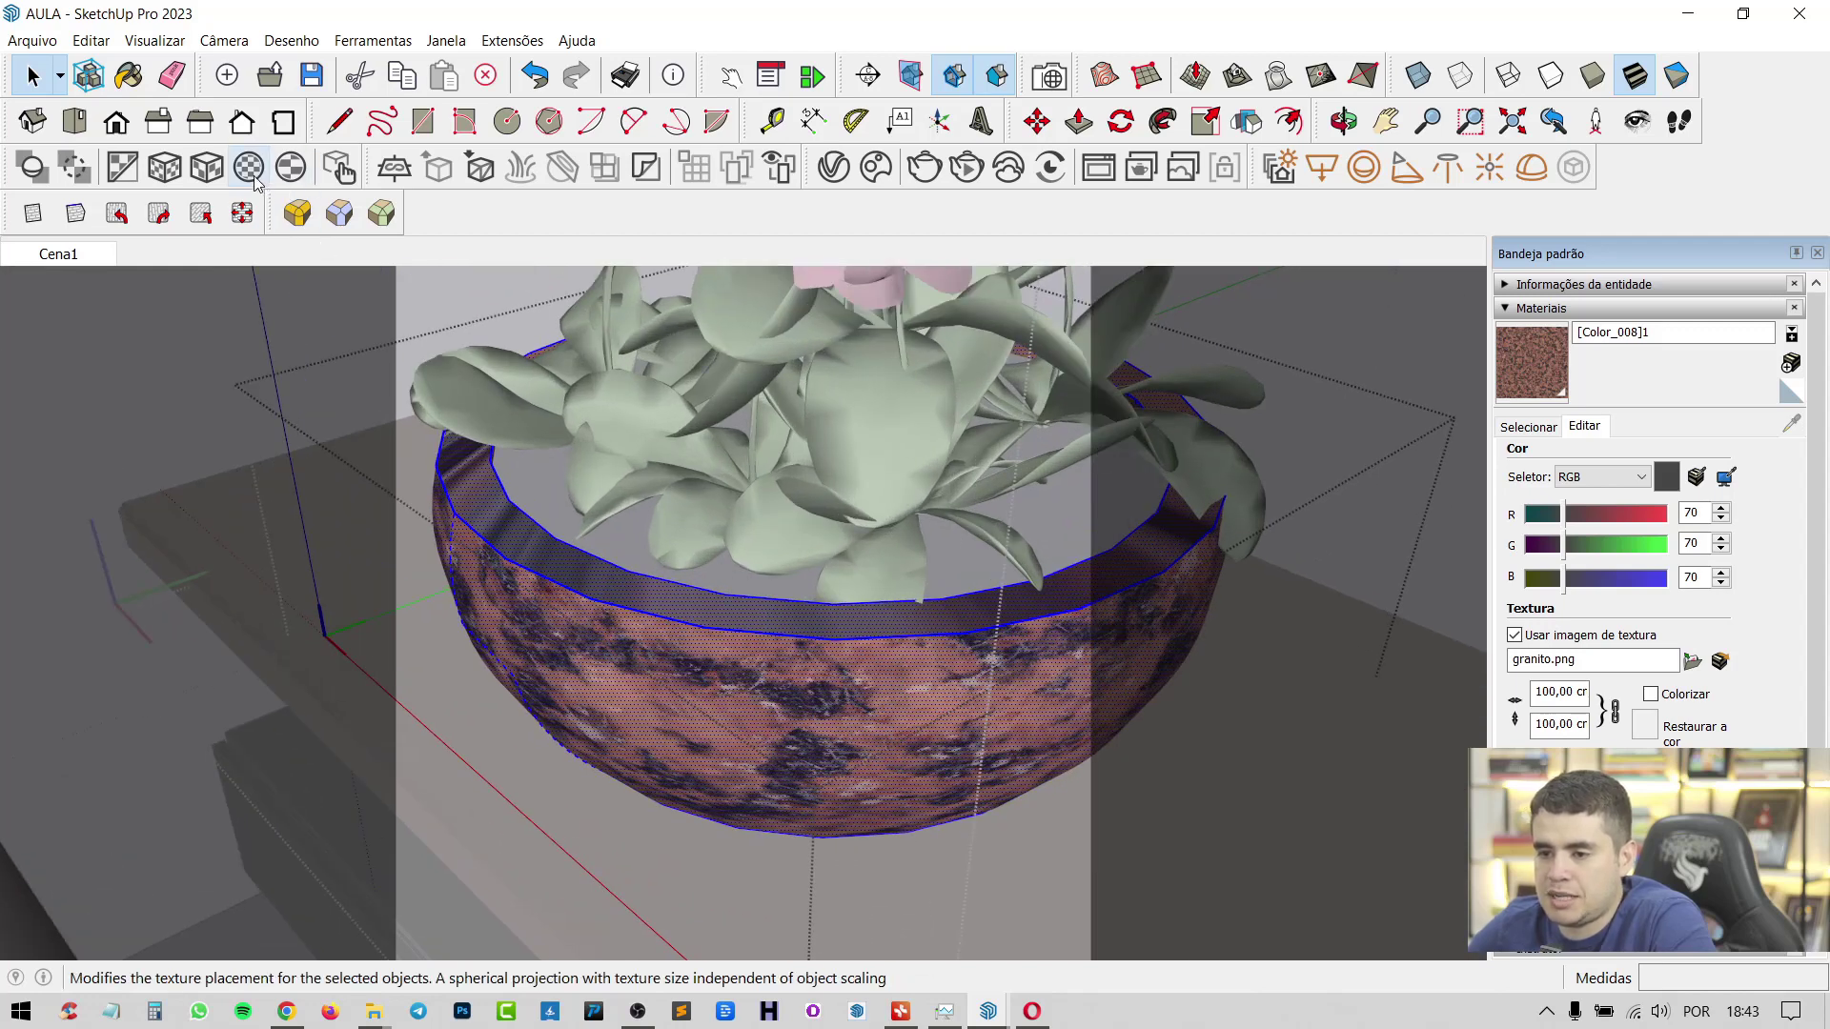
pyautogui.moveTo(765, 612); pyautogui.dragTo(657, 639, button='middle')
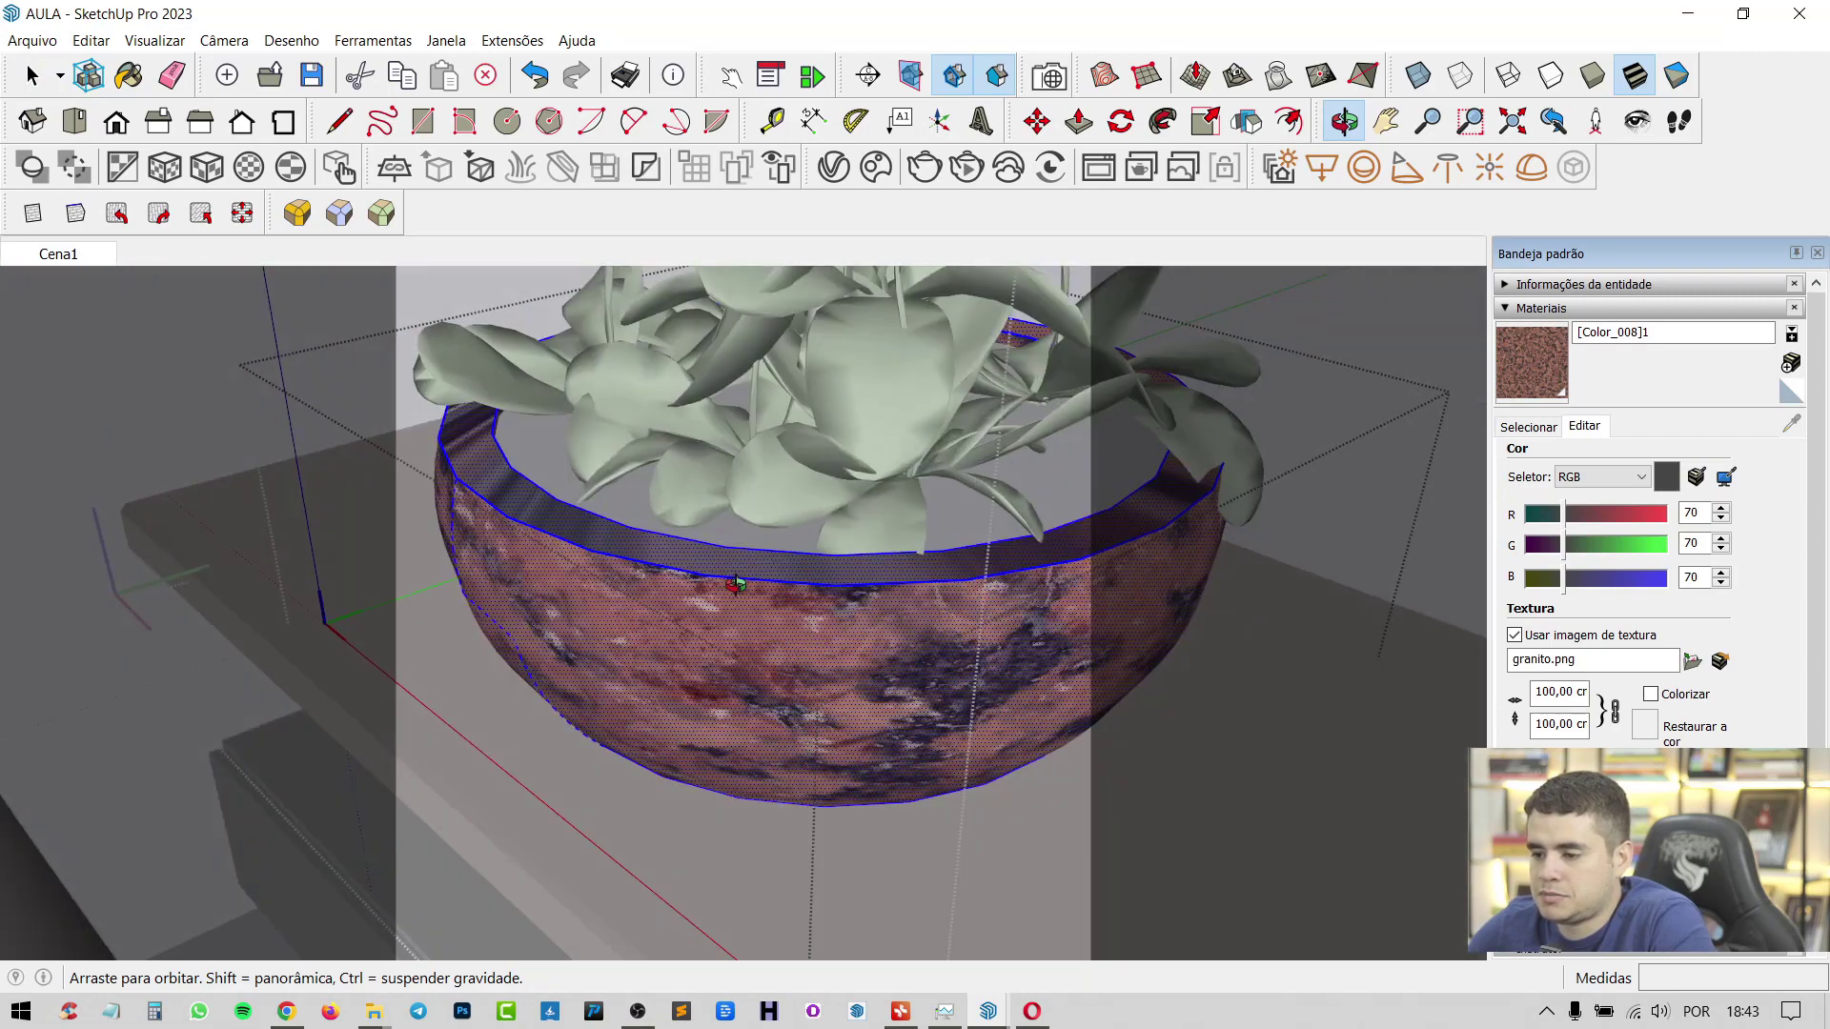
# Sample the bowl's granite material, set its texture size to 70 cm and return to the Cena1 scene
pyautogui.click(750, 634)
pyautogui.press('b')
pyautogui.keyDown('alt'); pyautogui.click(734, 600); pyautogui.keyUp('alt')
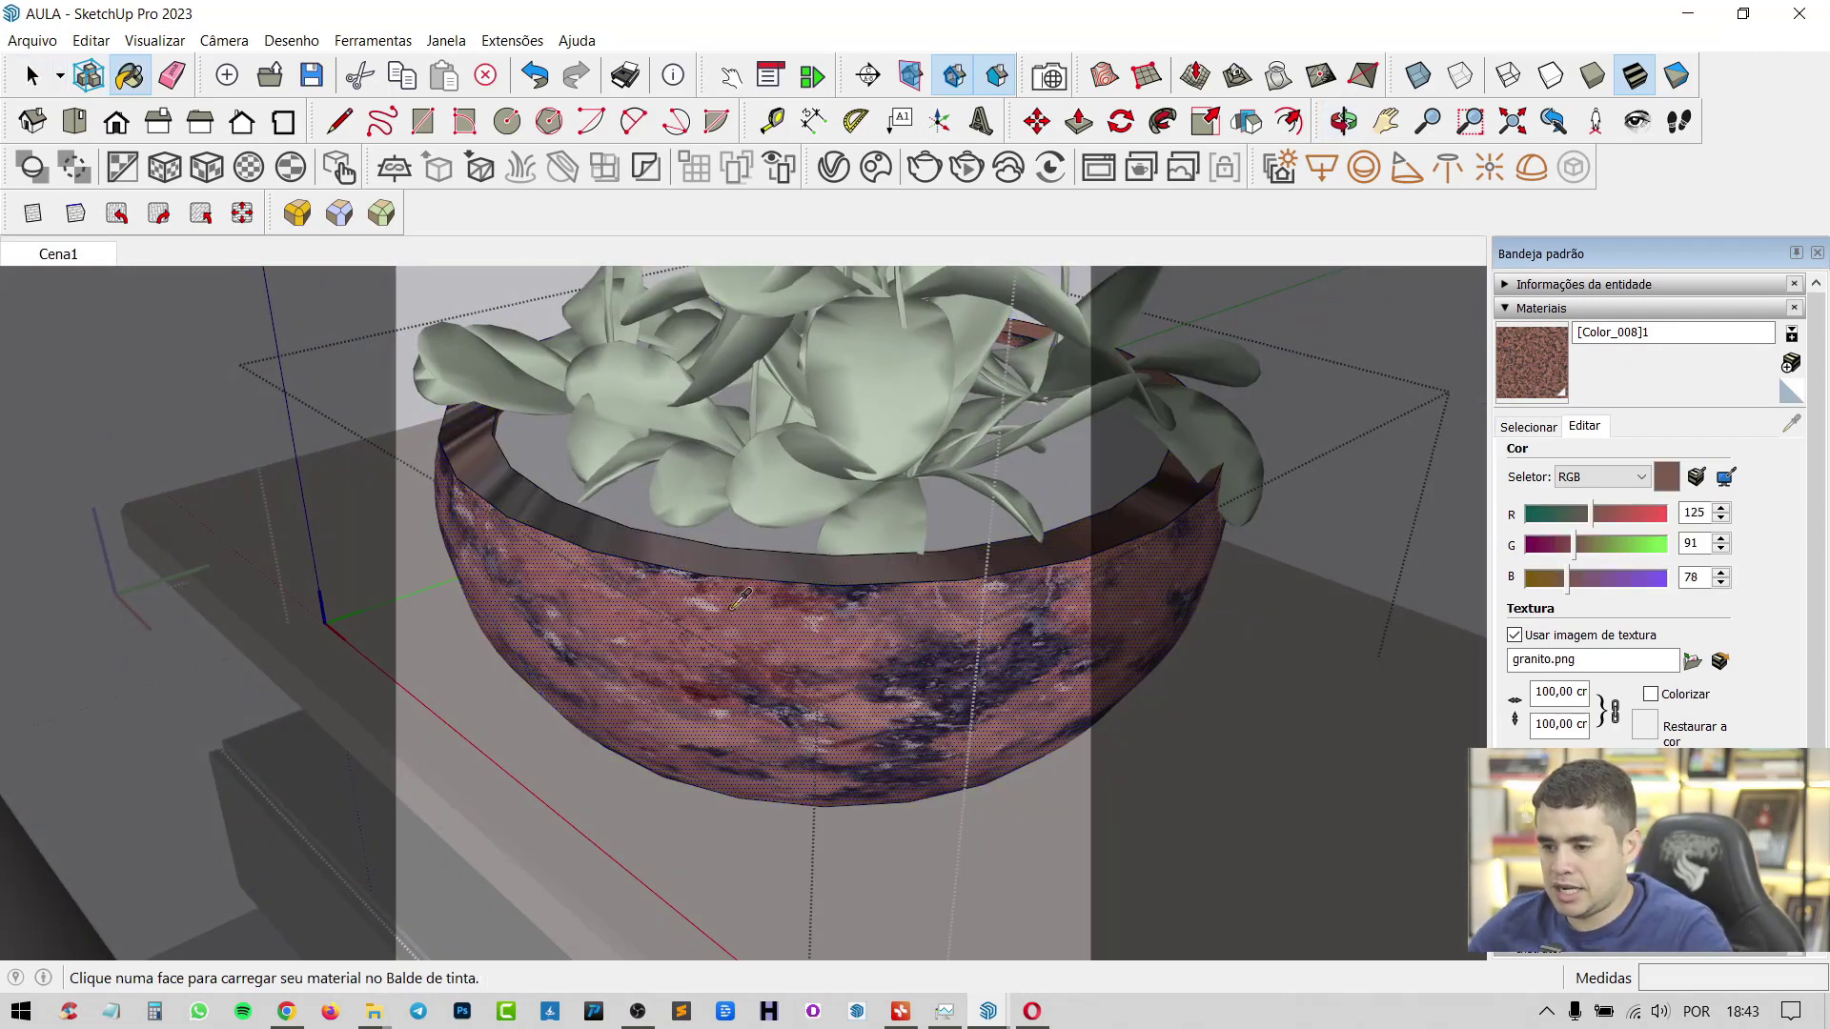
pyautogui.click(749, 562)
pyautogui.moveTo(749, 562)
pyautogui.mouseDown(button='middle')
pyautogui.moveTo(695, 599)
pyautogui.moveTo(706, 545)
pyautogui.moveTo(808, 561)
pyautogui.mouseUp(button='middle')
pyautogui.press('space')
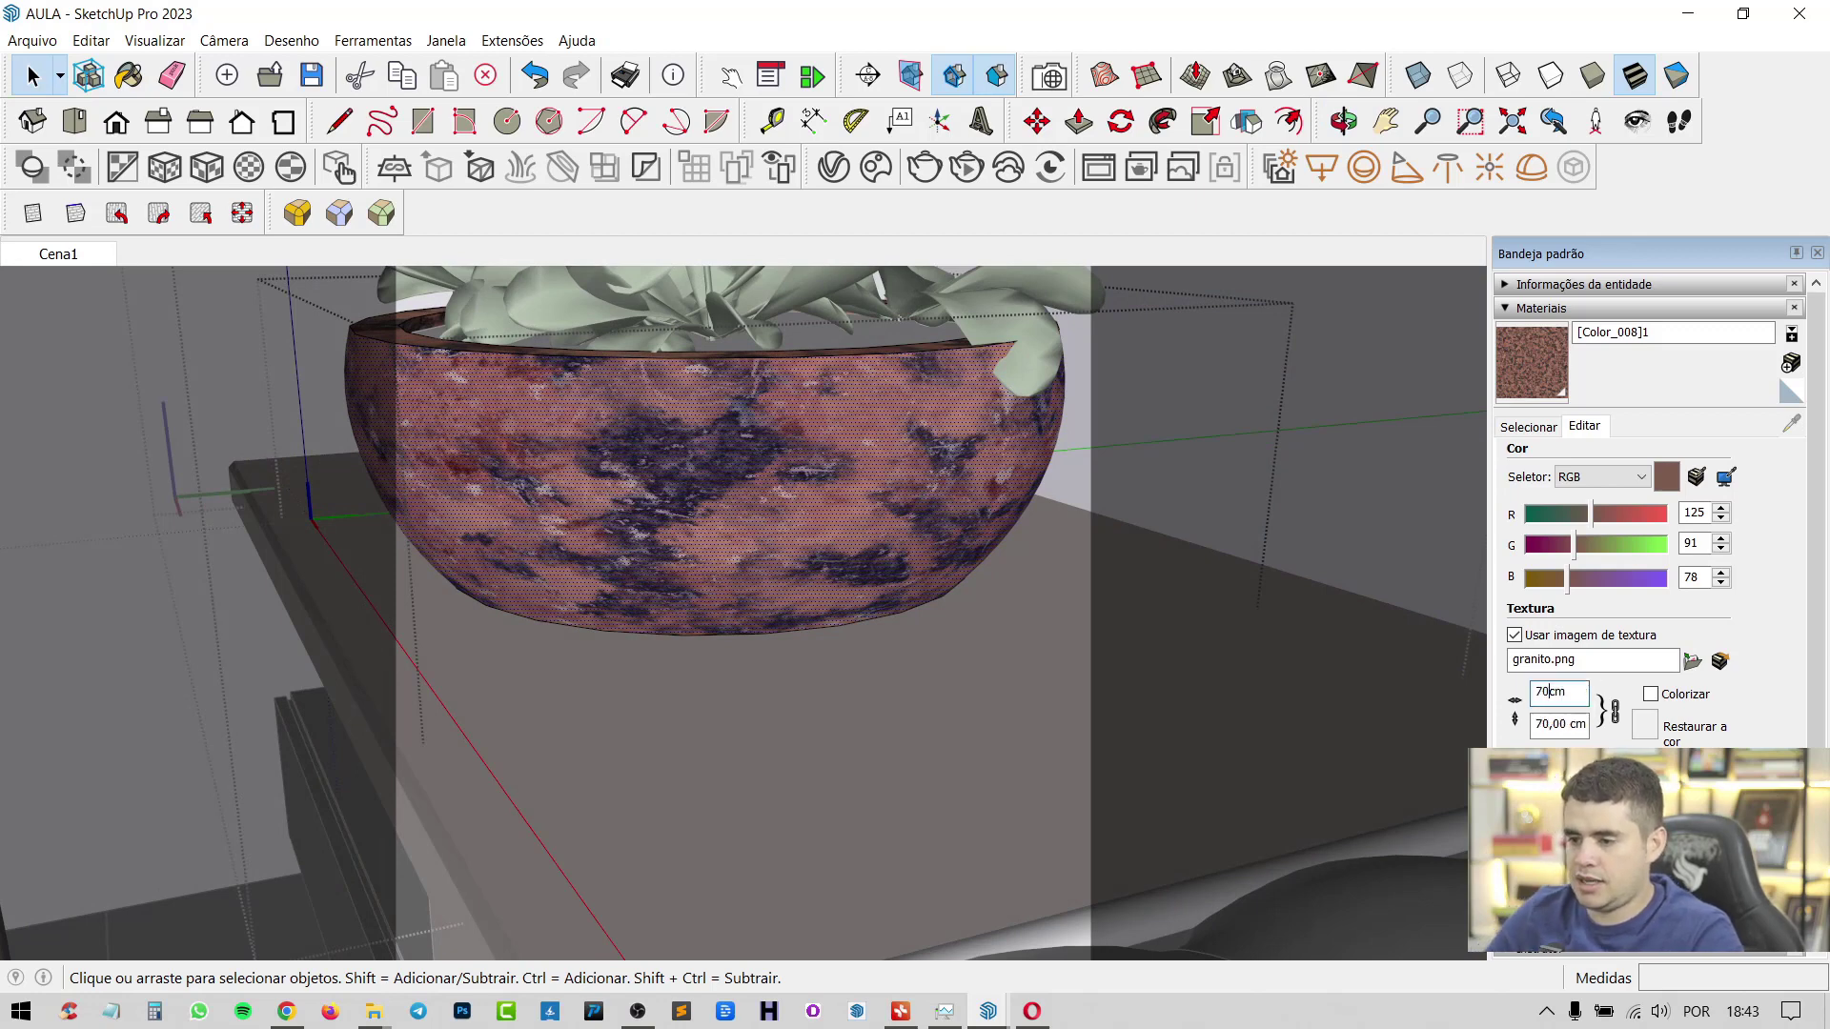
pyautogui.moveTo(771, 613); pyautogui.dragTo(782, 623, button='middle')
pyautogui.click(187, 361)
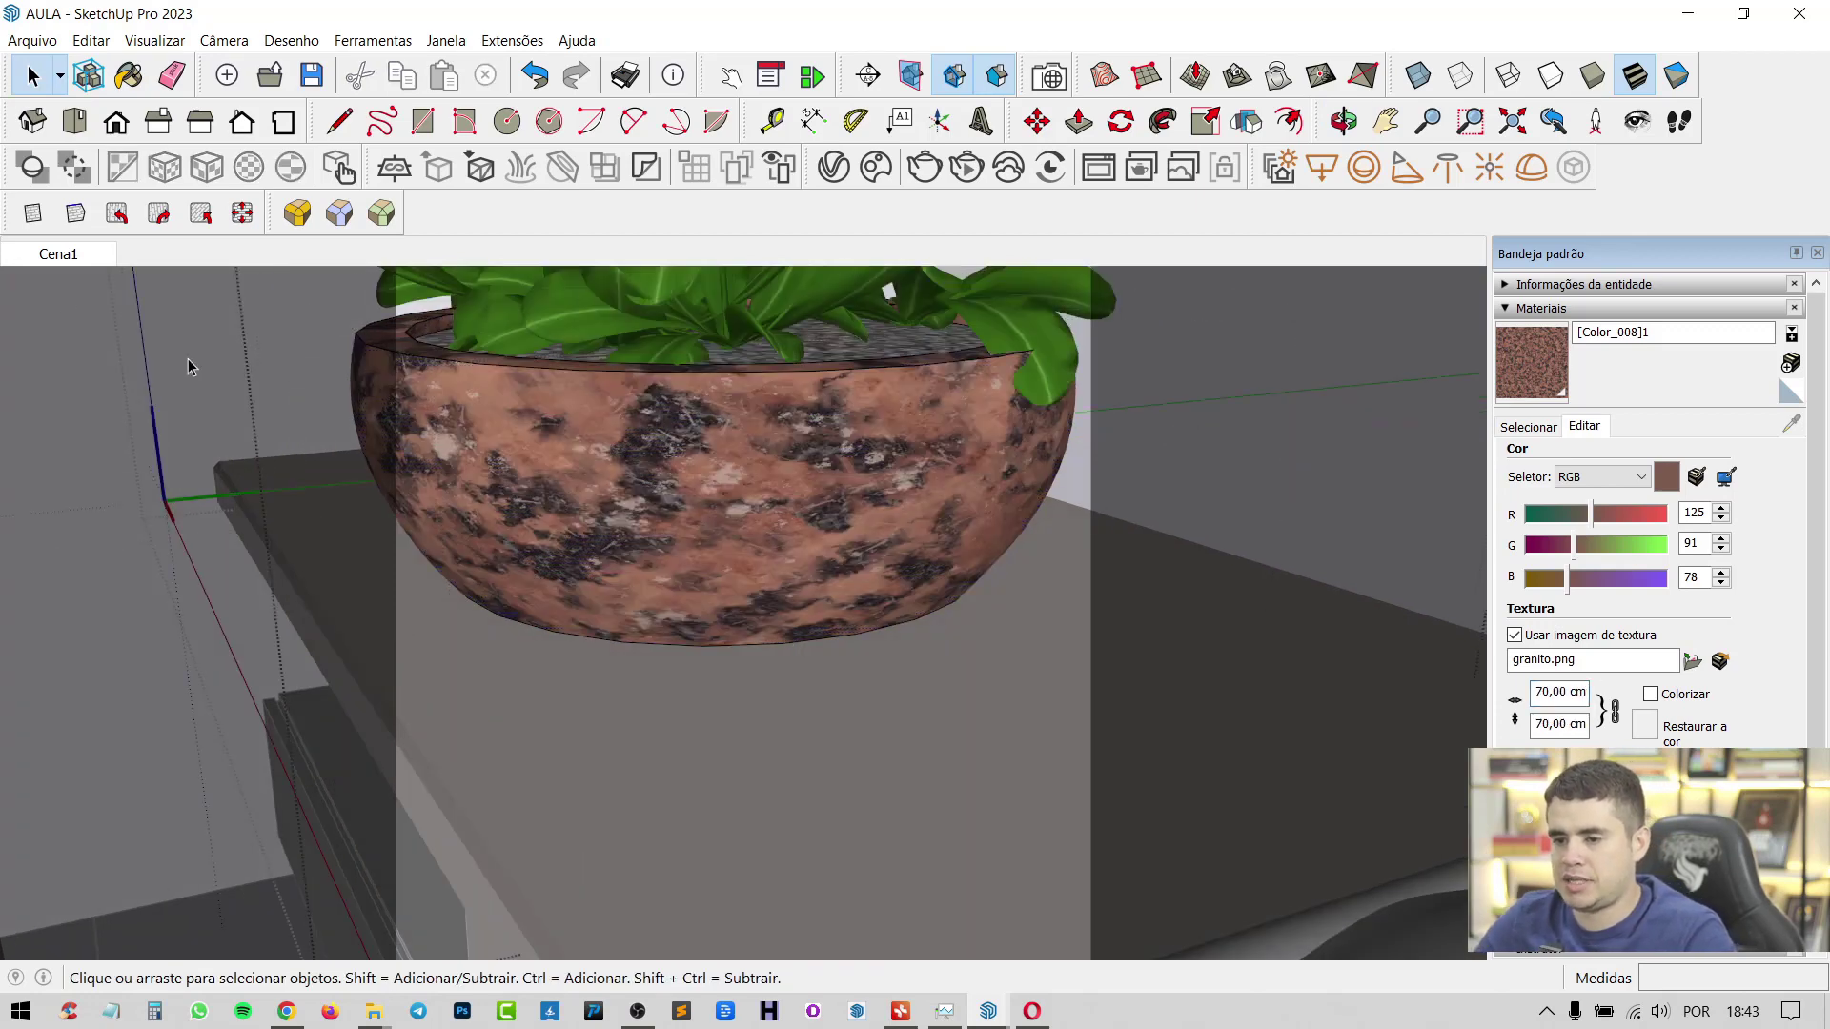
pyautogui.scroll(-8, 851, 651)
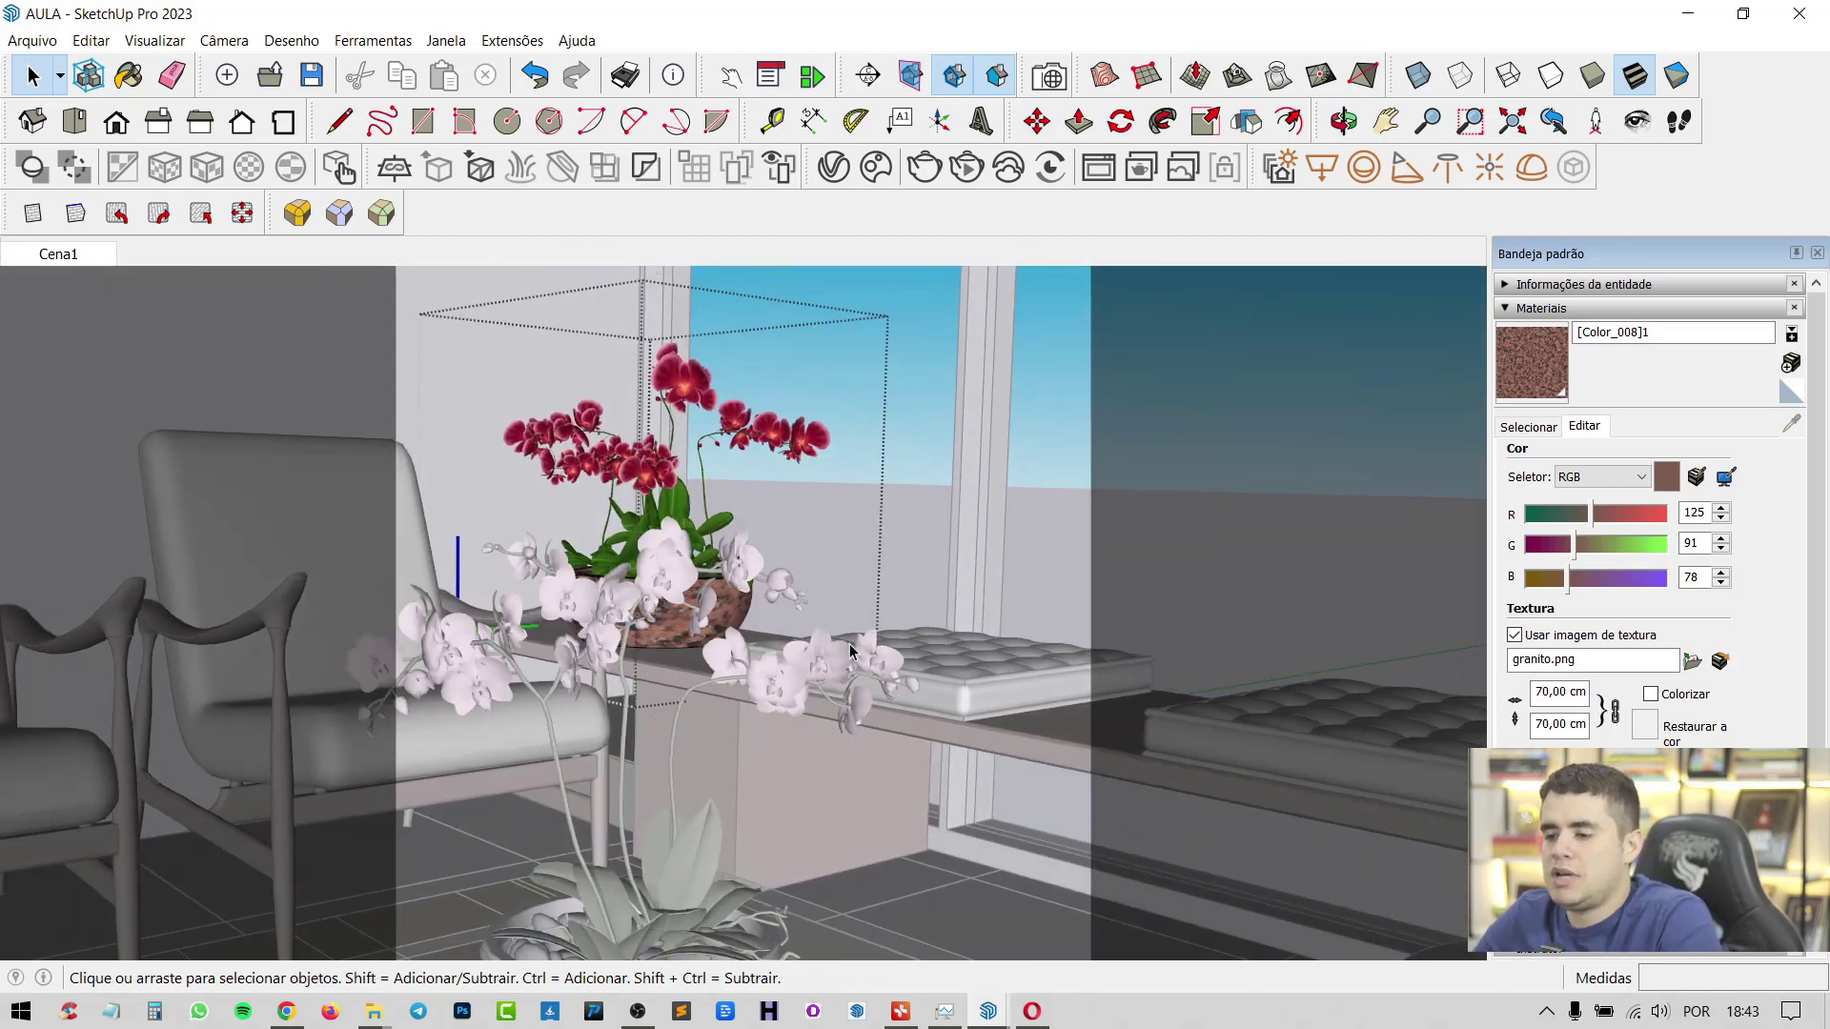
pyautogui.scroll(-5, 851, 651)
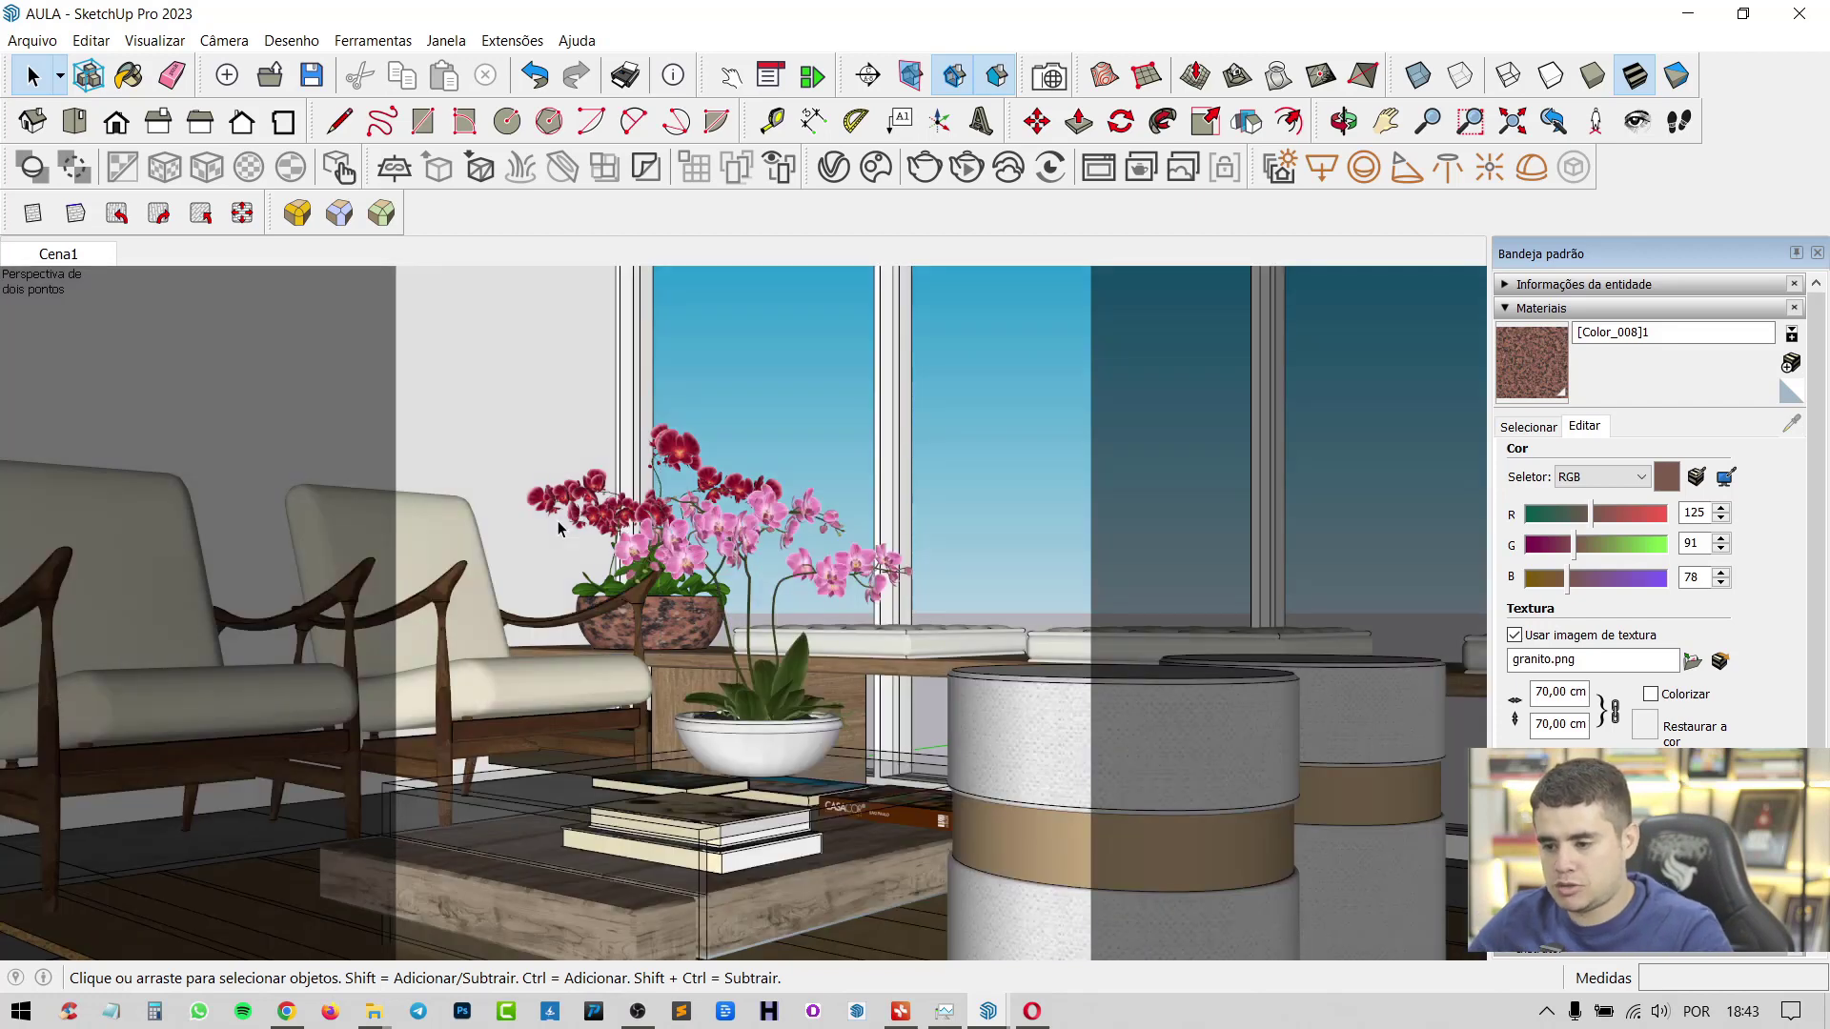
# Undo the granite texture, its sizing and projection changes on the bowl, and restore the Cena1 scene view
pyautogui.hotkey('ctrl', 'z')
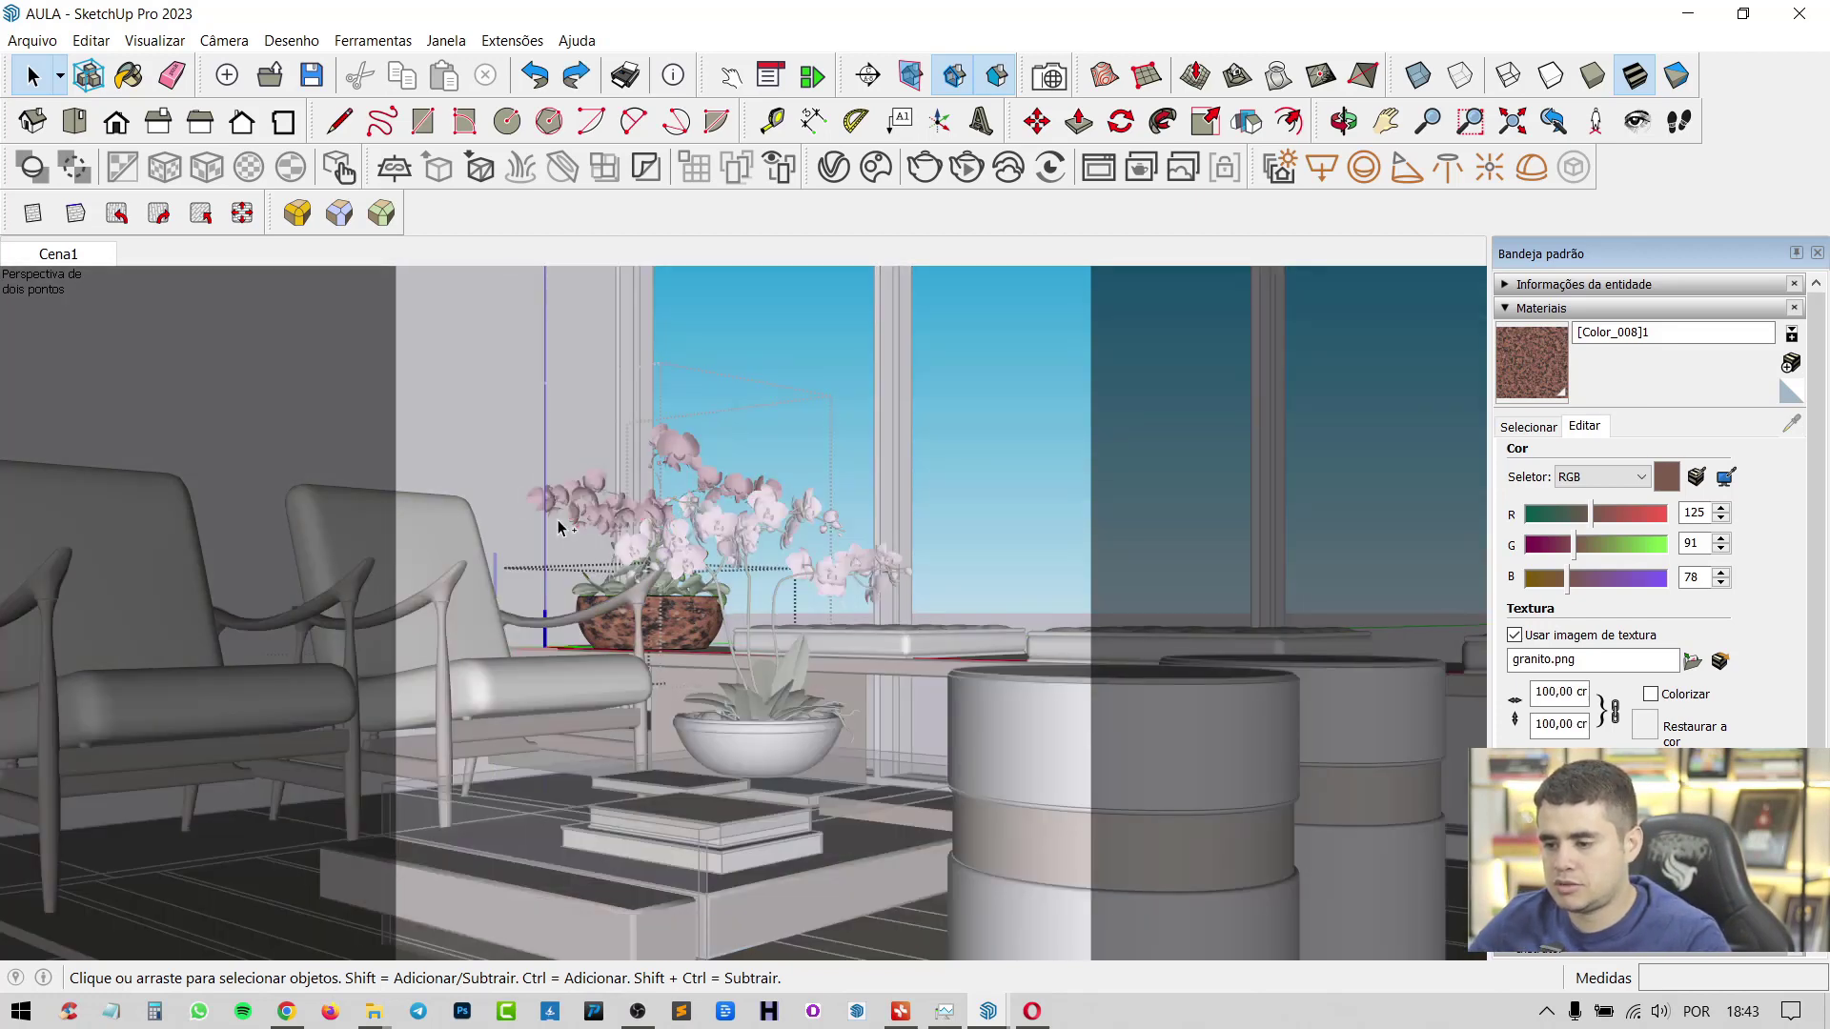
pyautogui.hotkey('ctrl', 'z')
pyautogui.hotkey('ctrl', 'z')
pyautogui.hotkey('ctrl', 'z')
pyautogui.hotkey('ctrl', 'z')
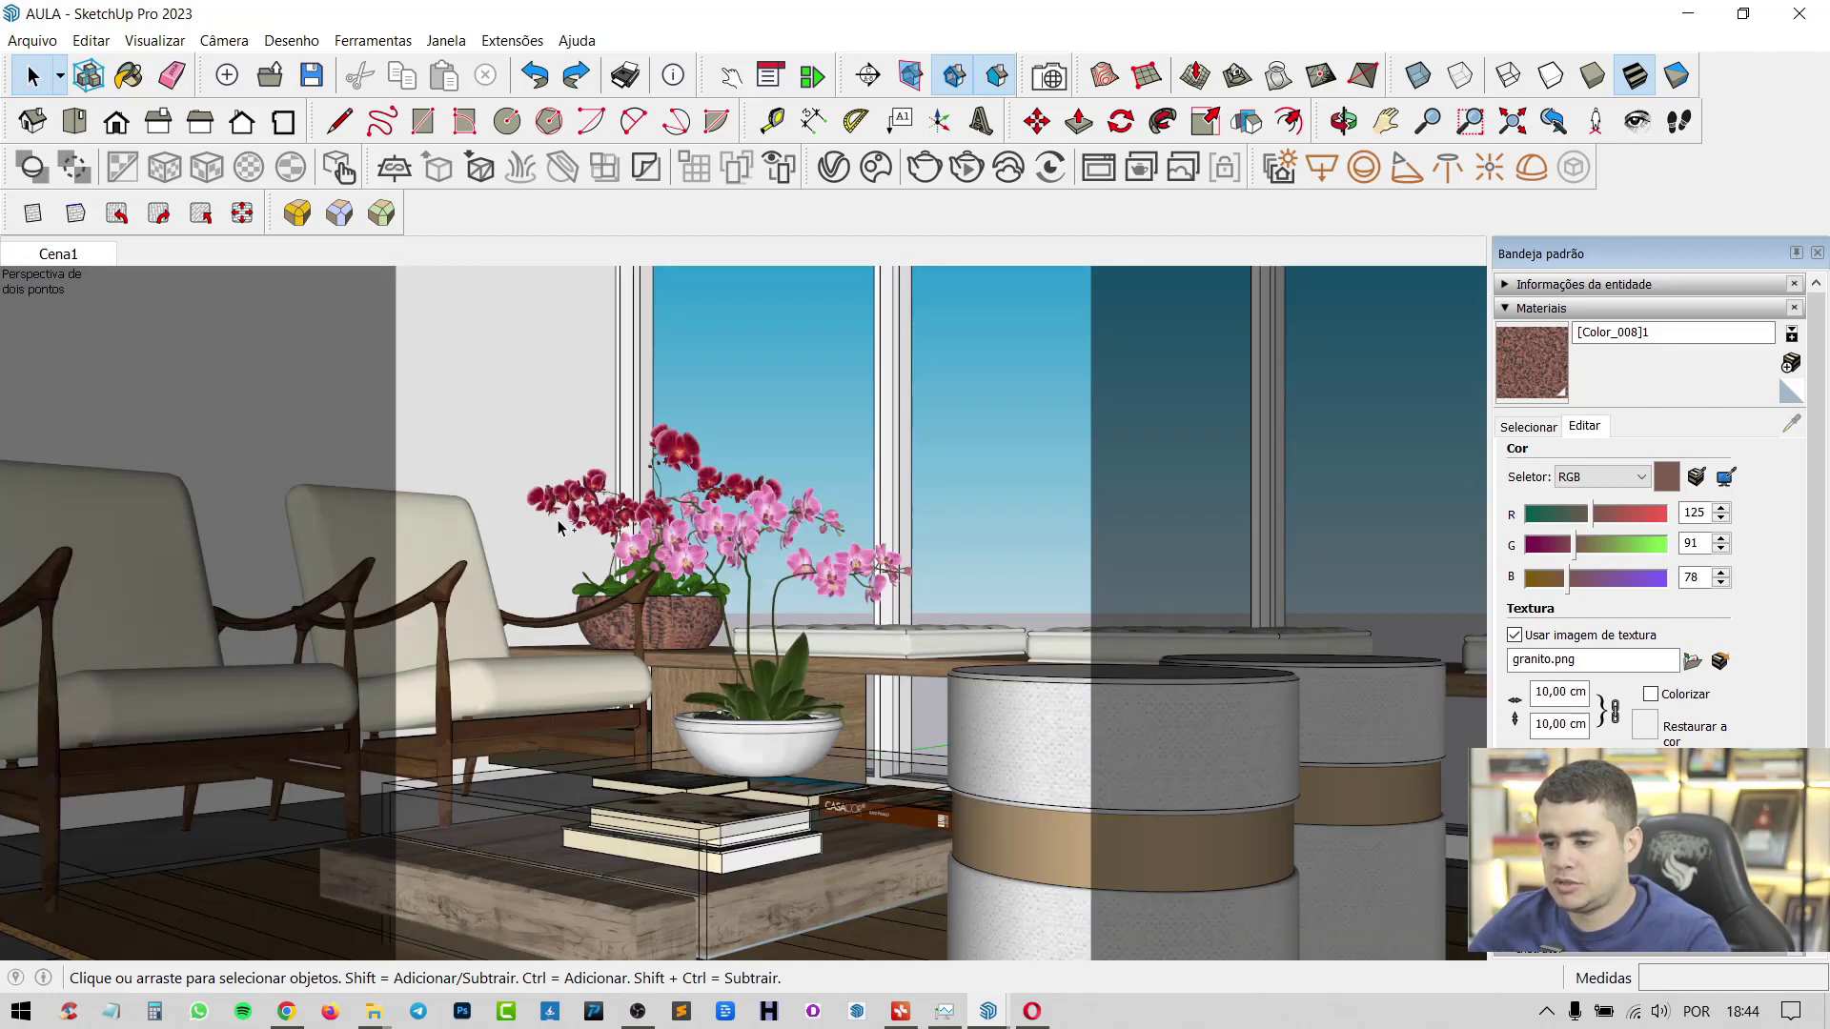
pyautogui.hotkey('ctrl', 'z')
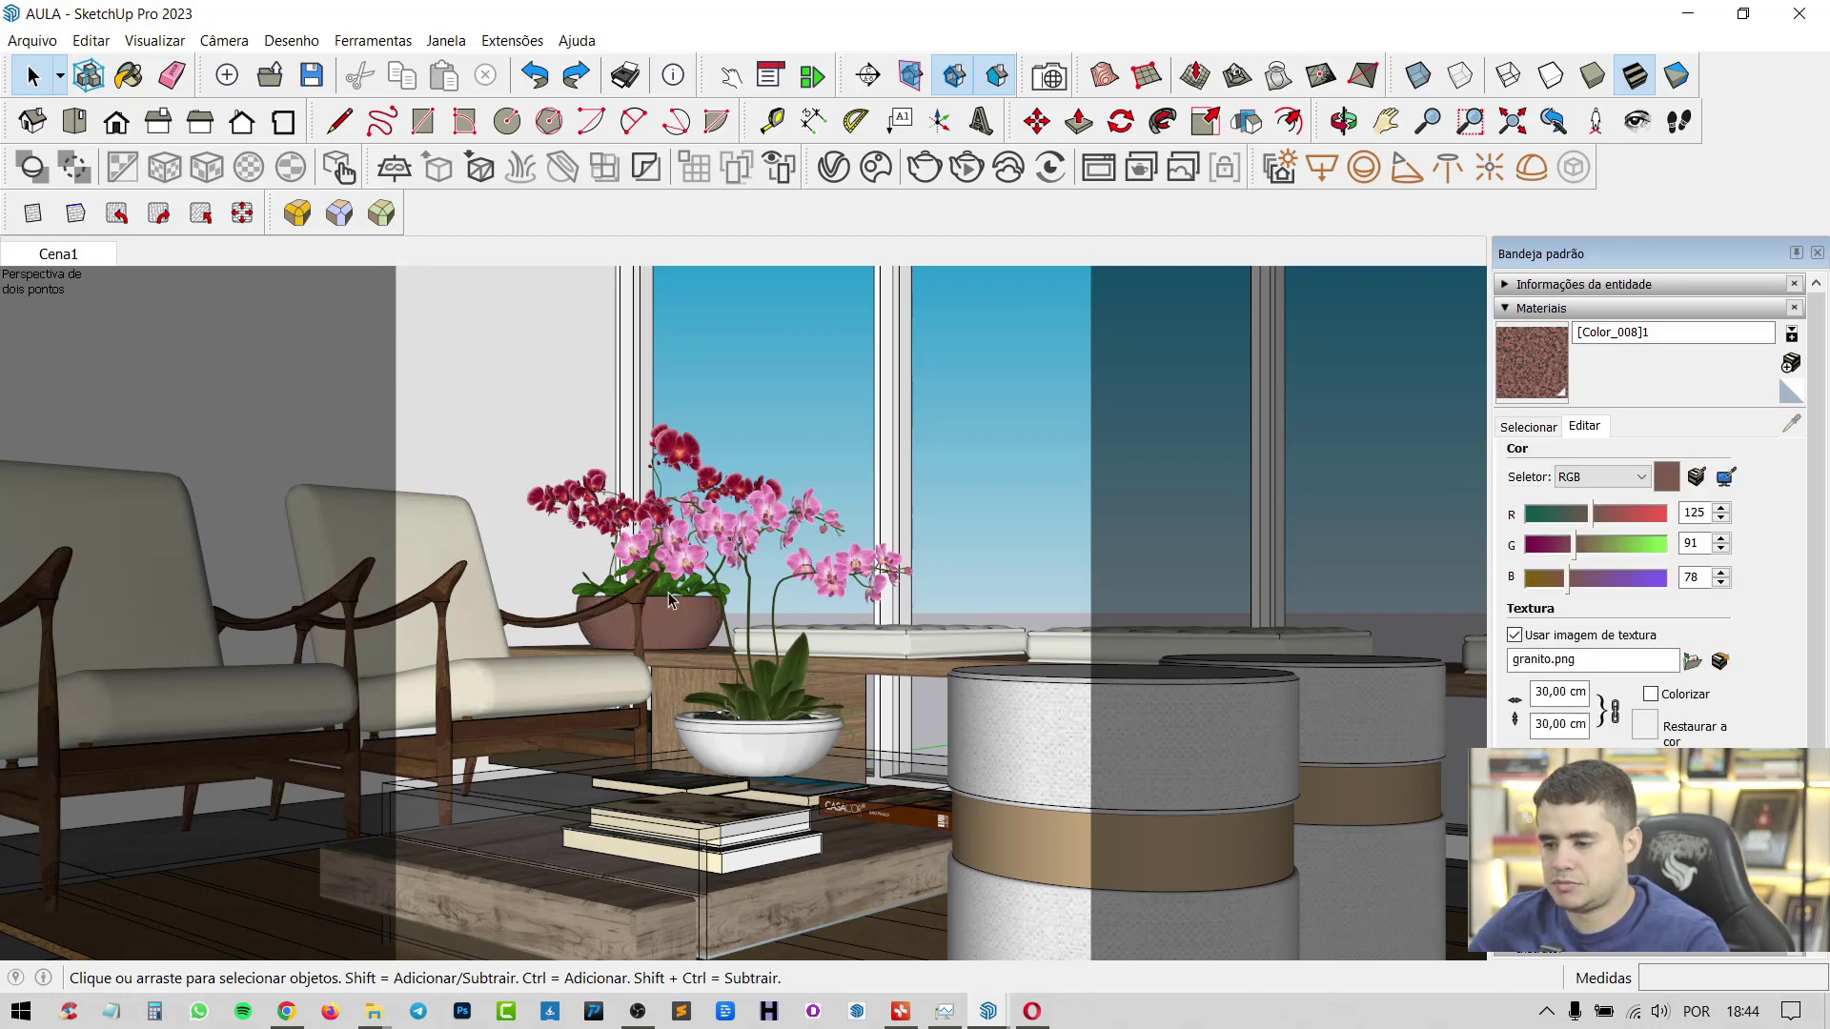
pyautogui.scroll(8, 658, 630)
pyautogui.hotkey('ctrl', 'z')
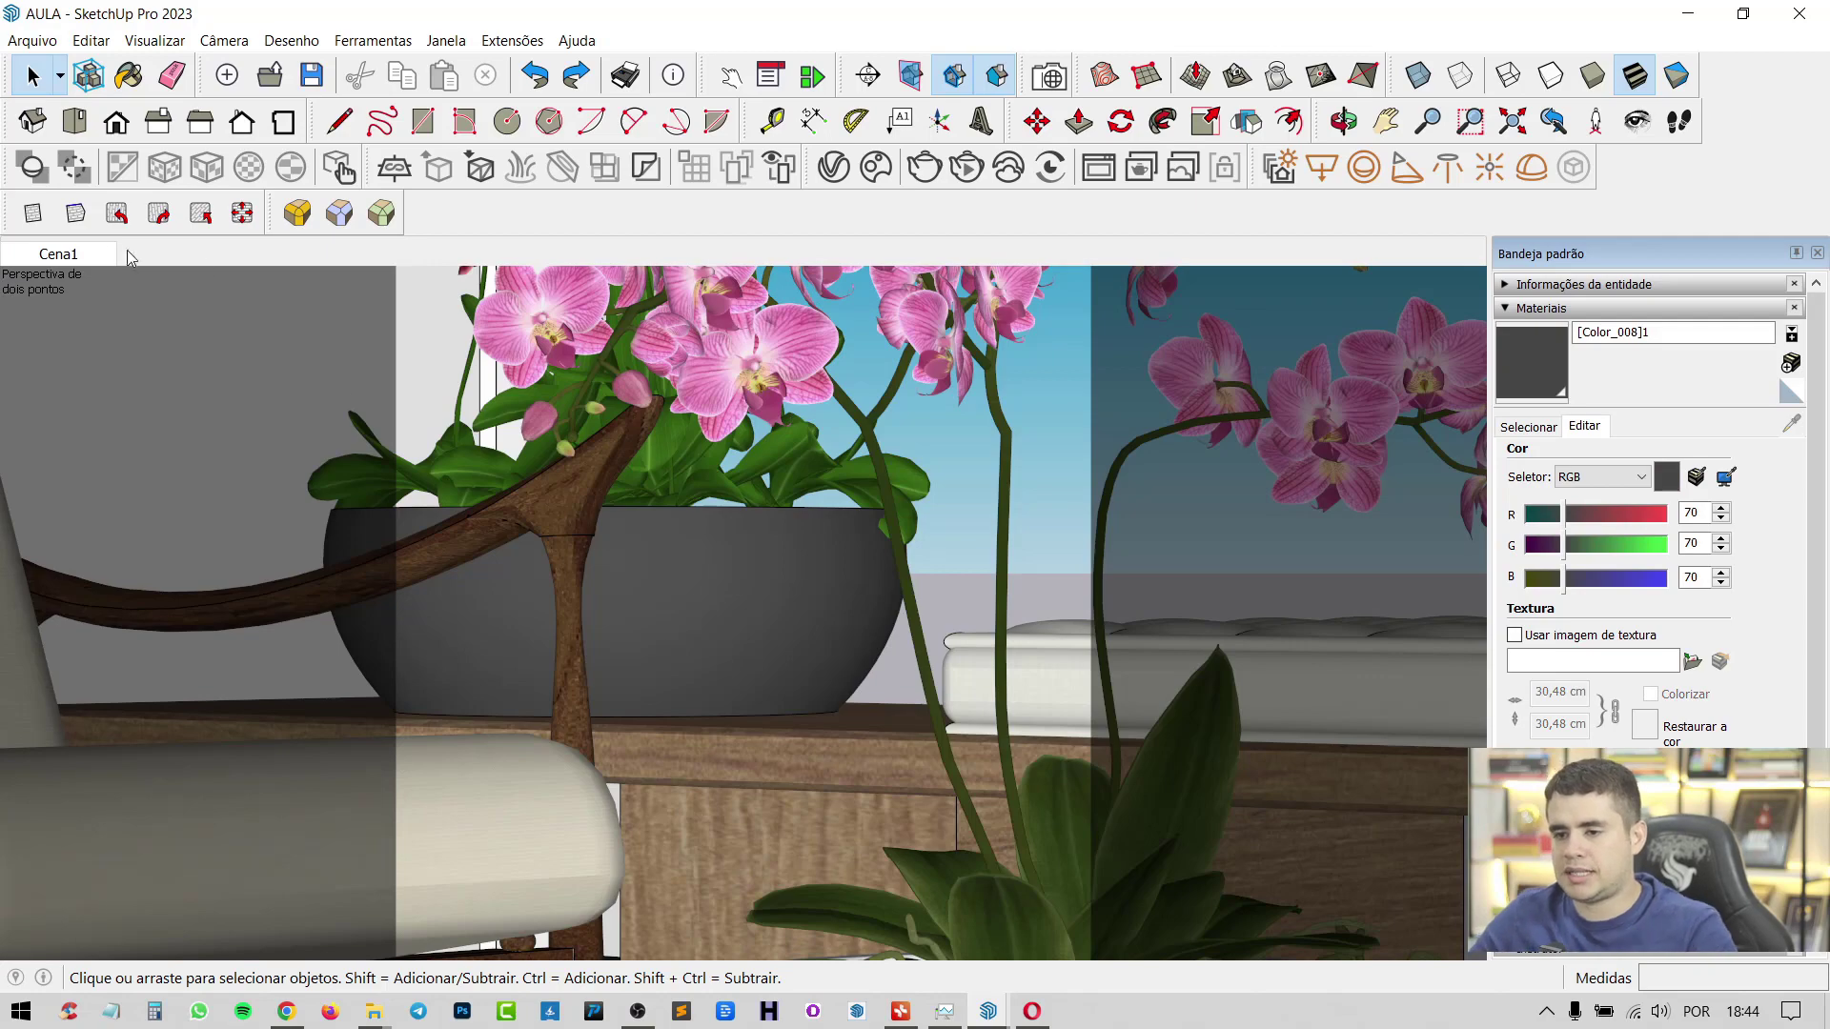
pyautogui.click(84, 251)
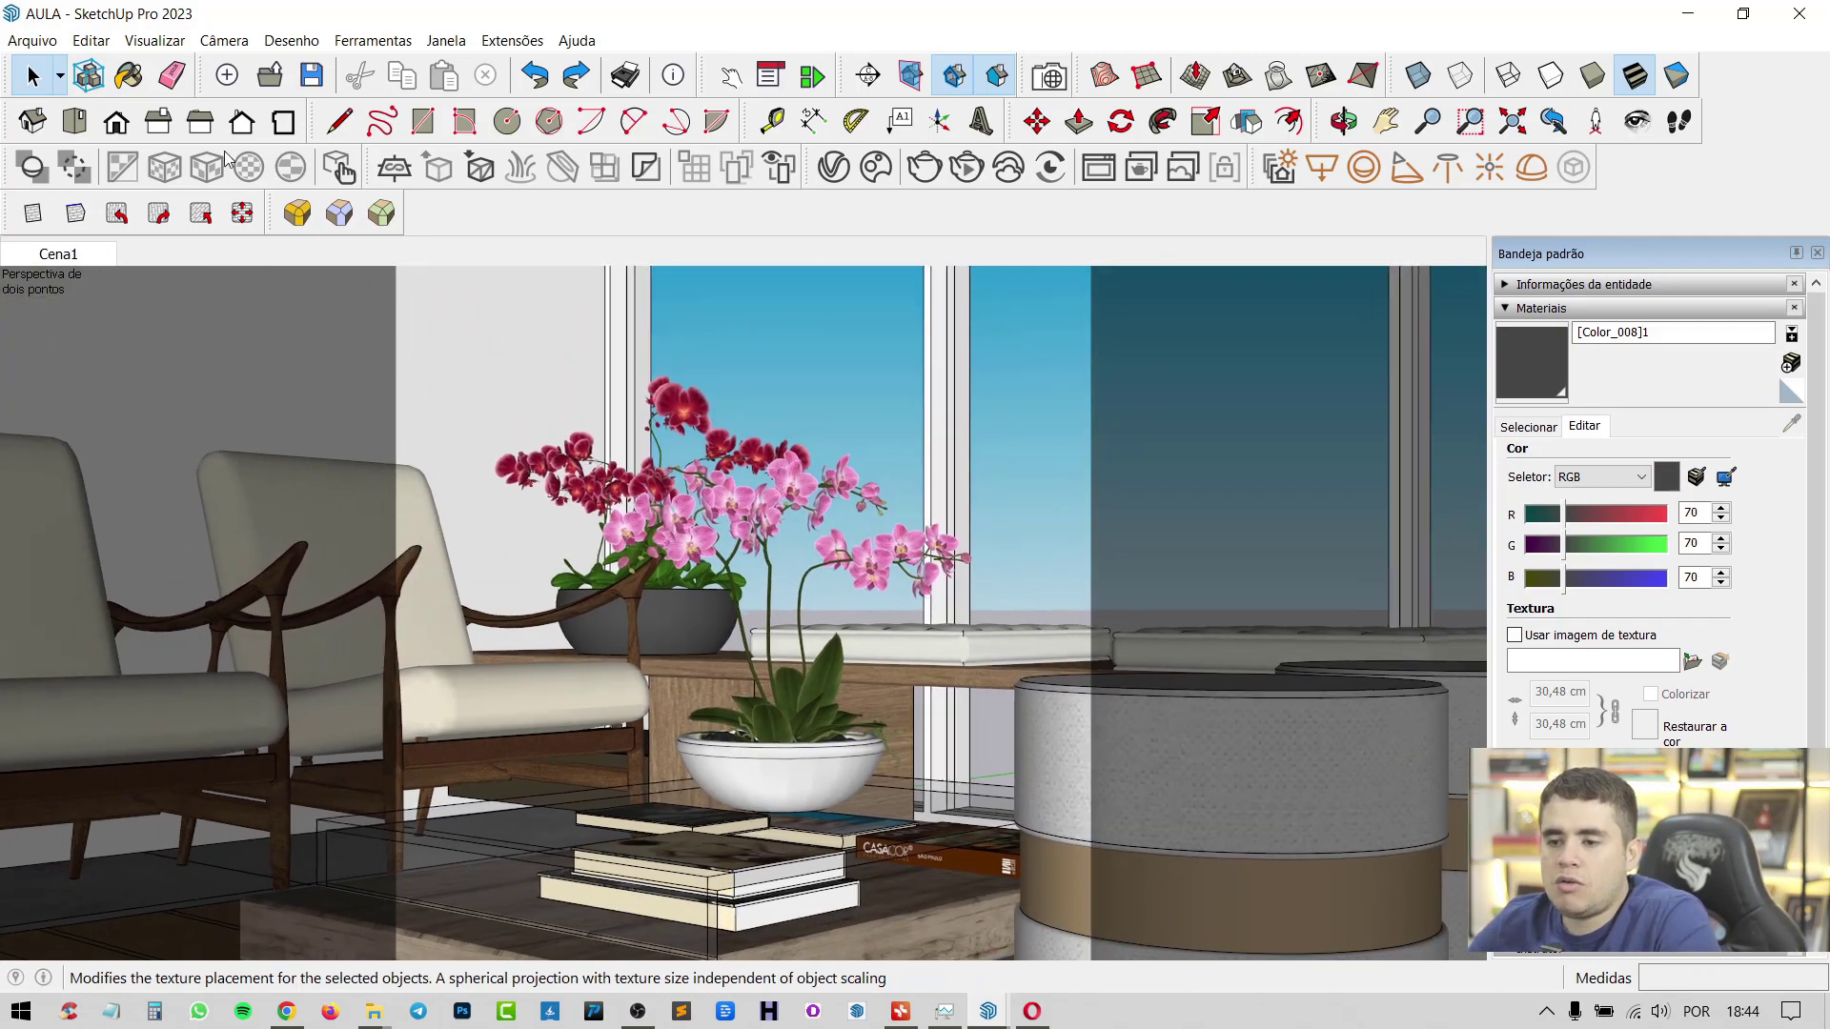
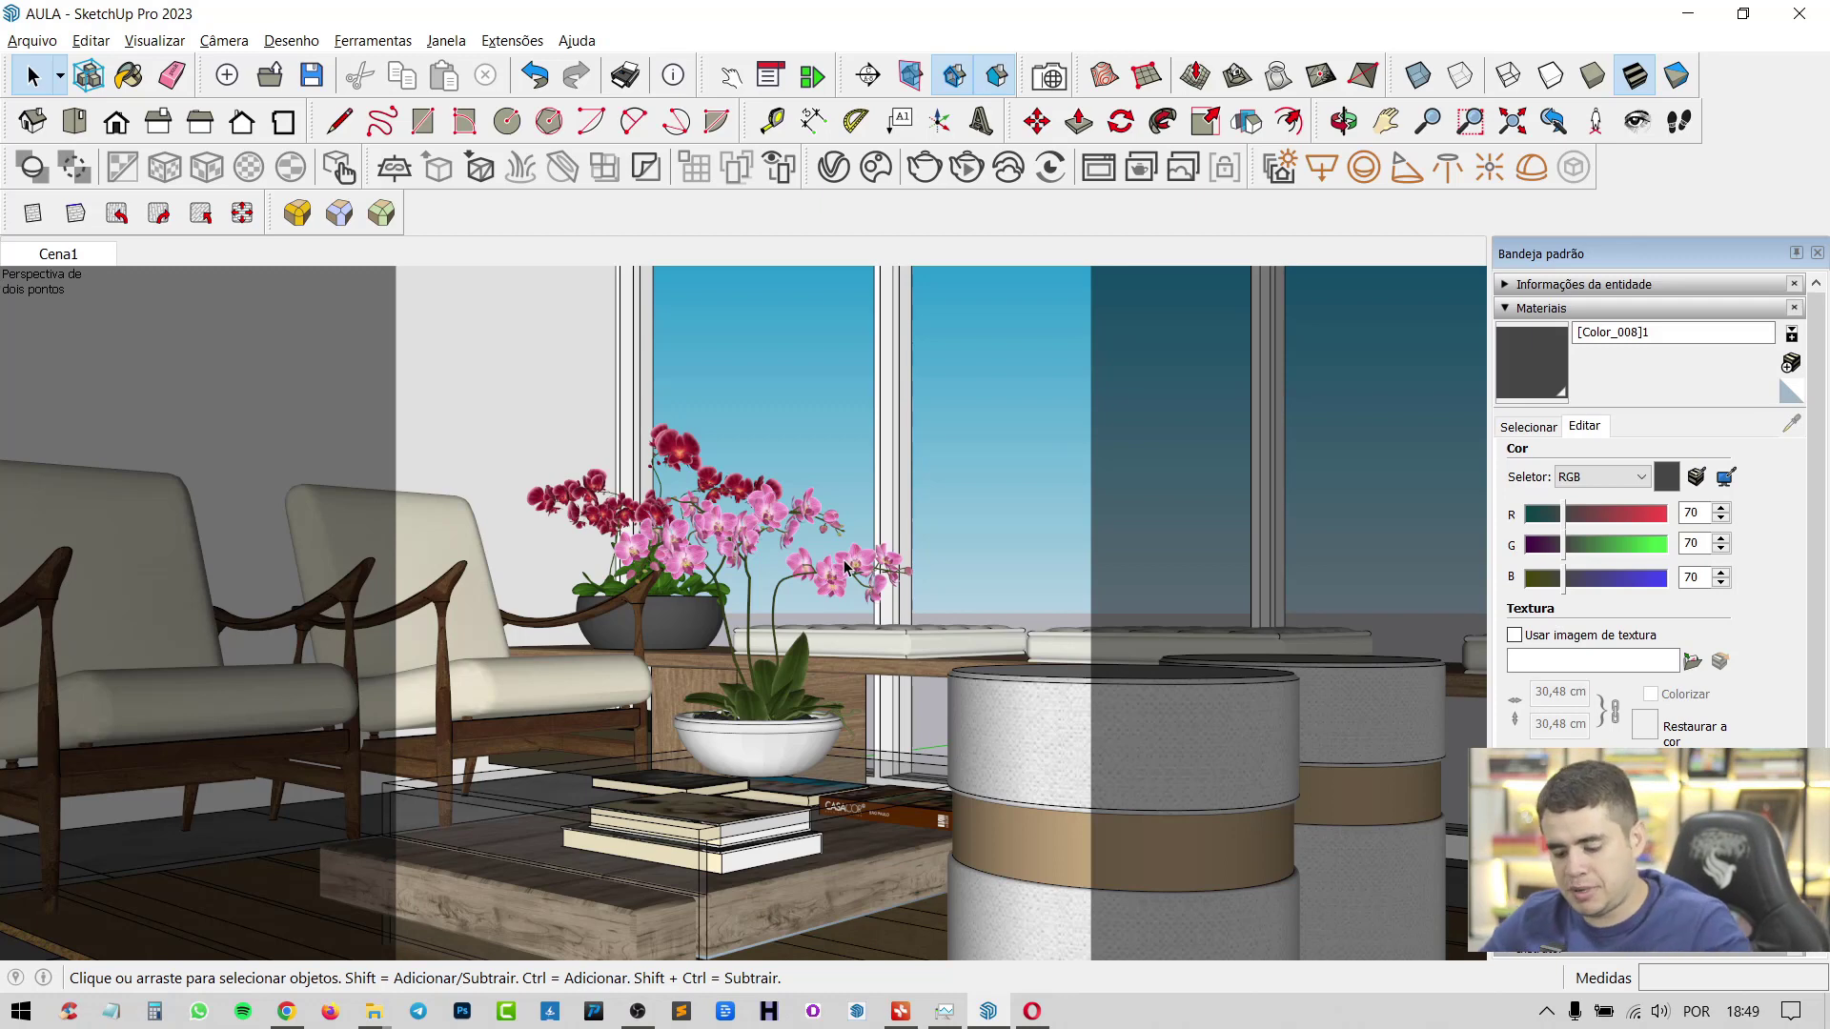
# Sample the coffee table's wood material, open madeira mesa in the V-Ray Asset Editor and show its advanced VRay Mtl parameters
pyautogui.press('b')
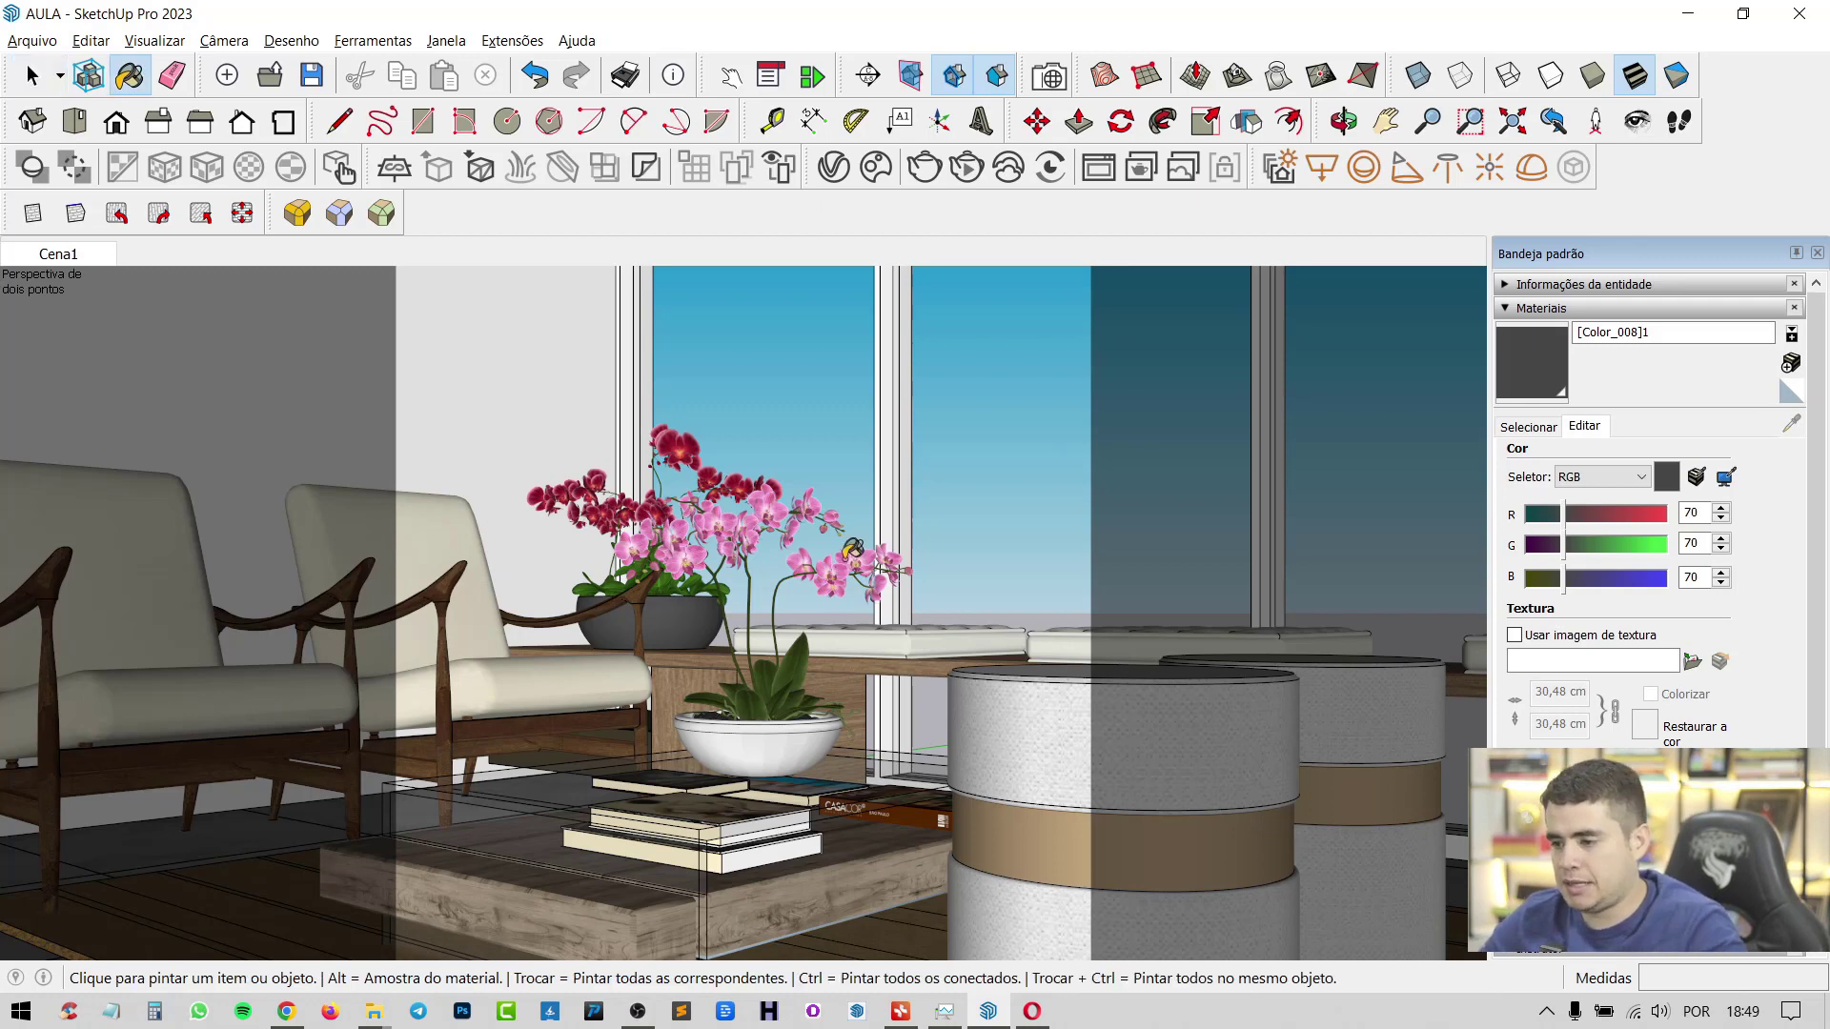
pyautogui.keyDown('alt'); pyautogui.click(485, 898); pyautogui.keyUp('alt')
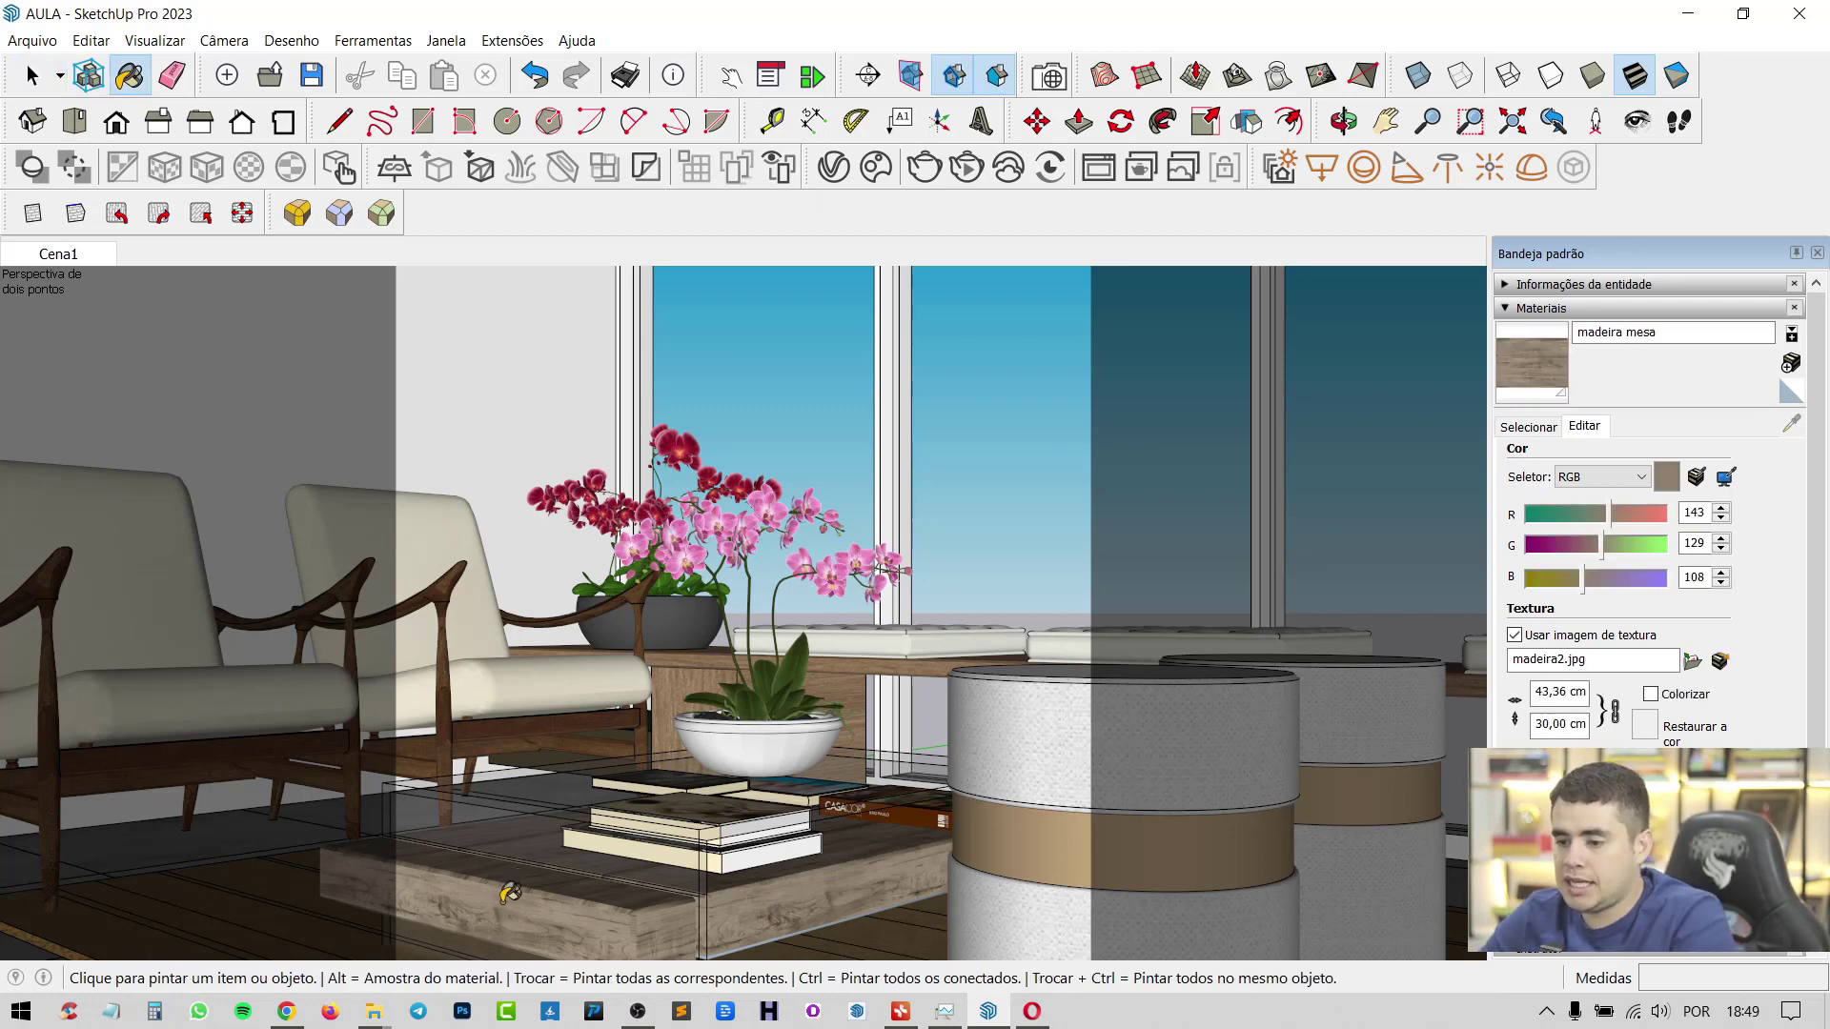
pyautogui.click(834, 167)
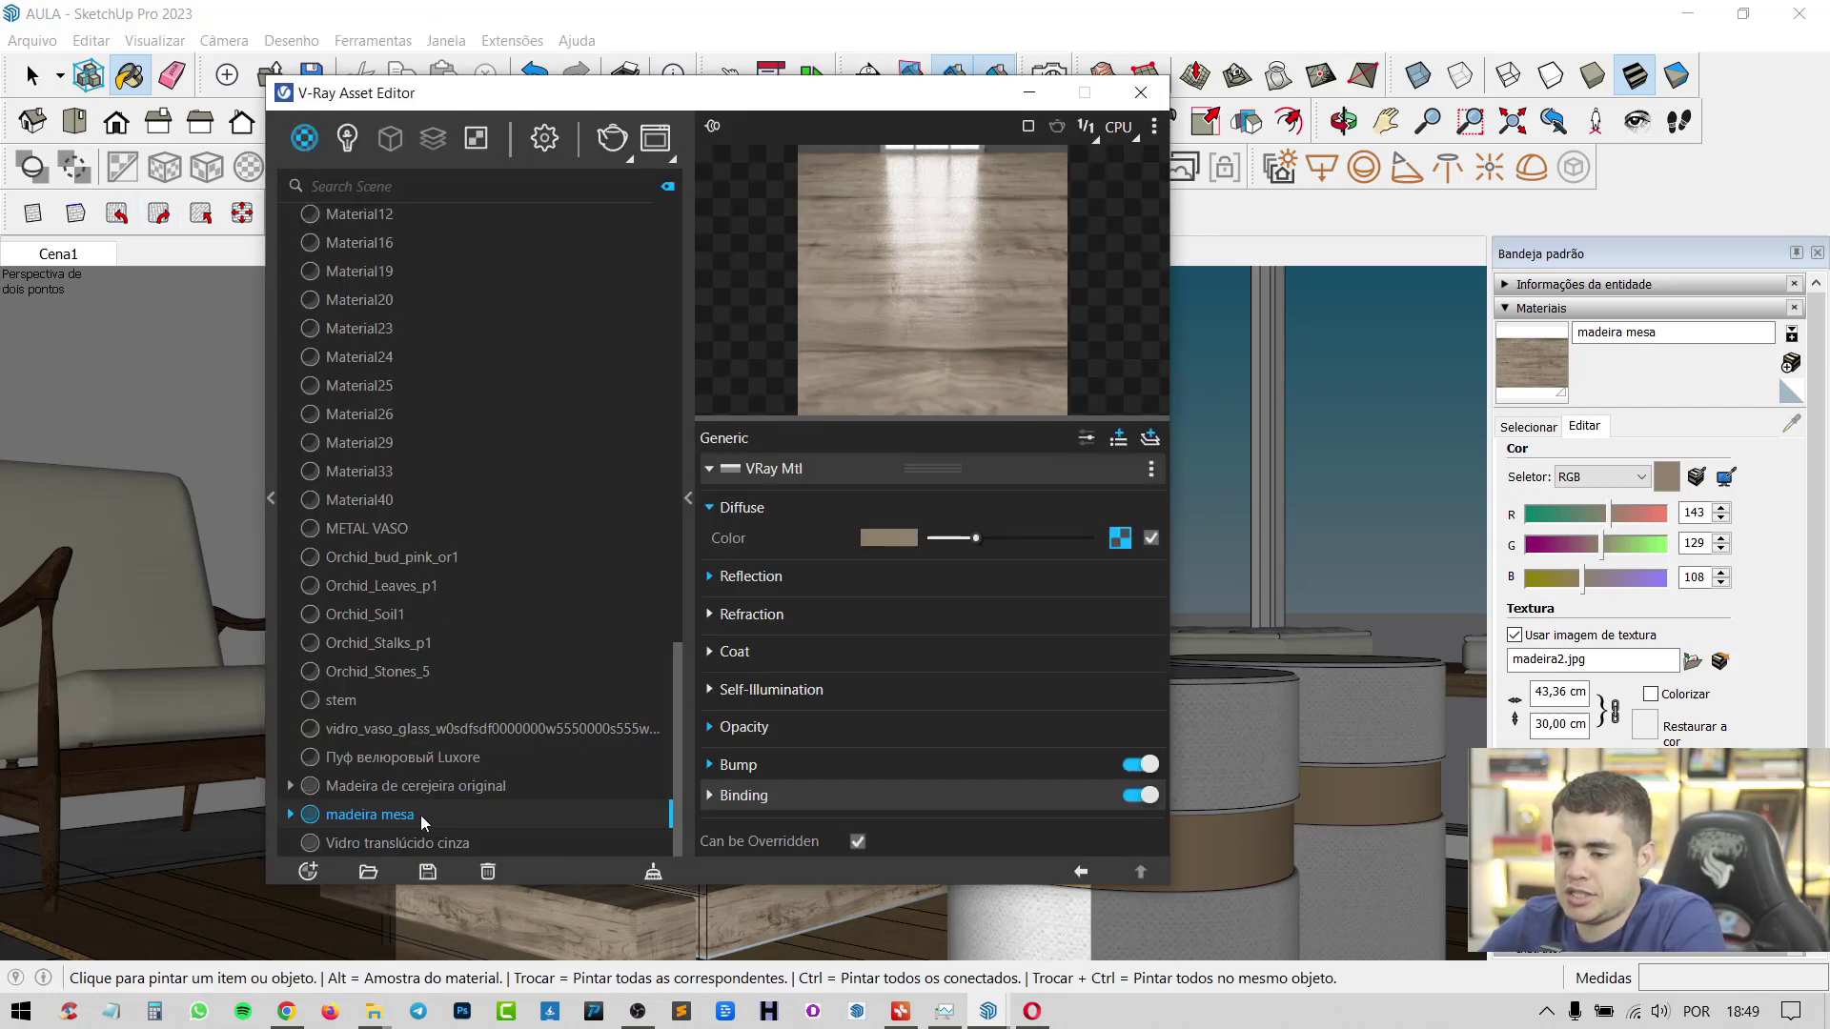
pyautogui.click(689, 503)
pyautogui.click(690, 506)
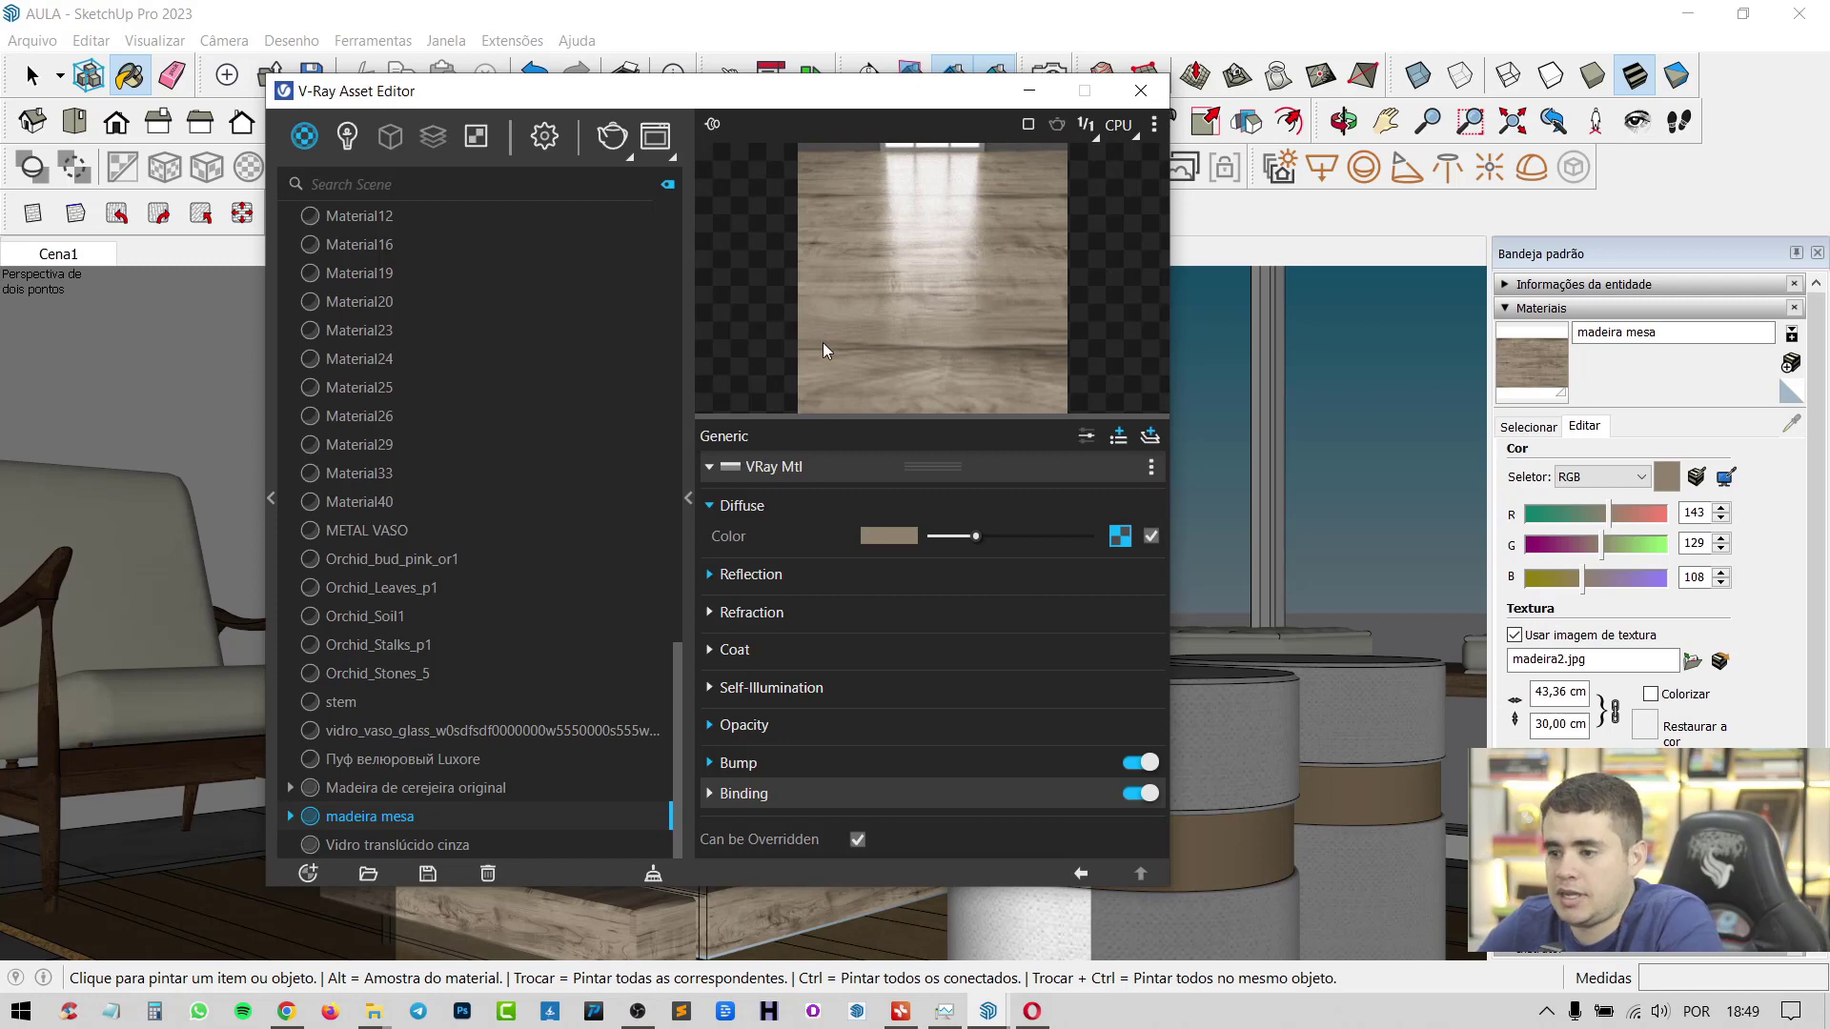
pyautogui.click(730, 473)
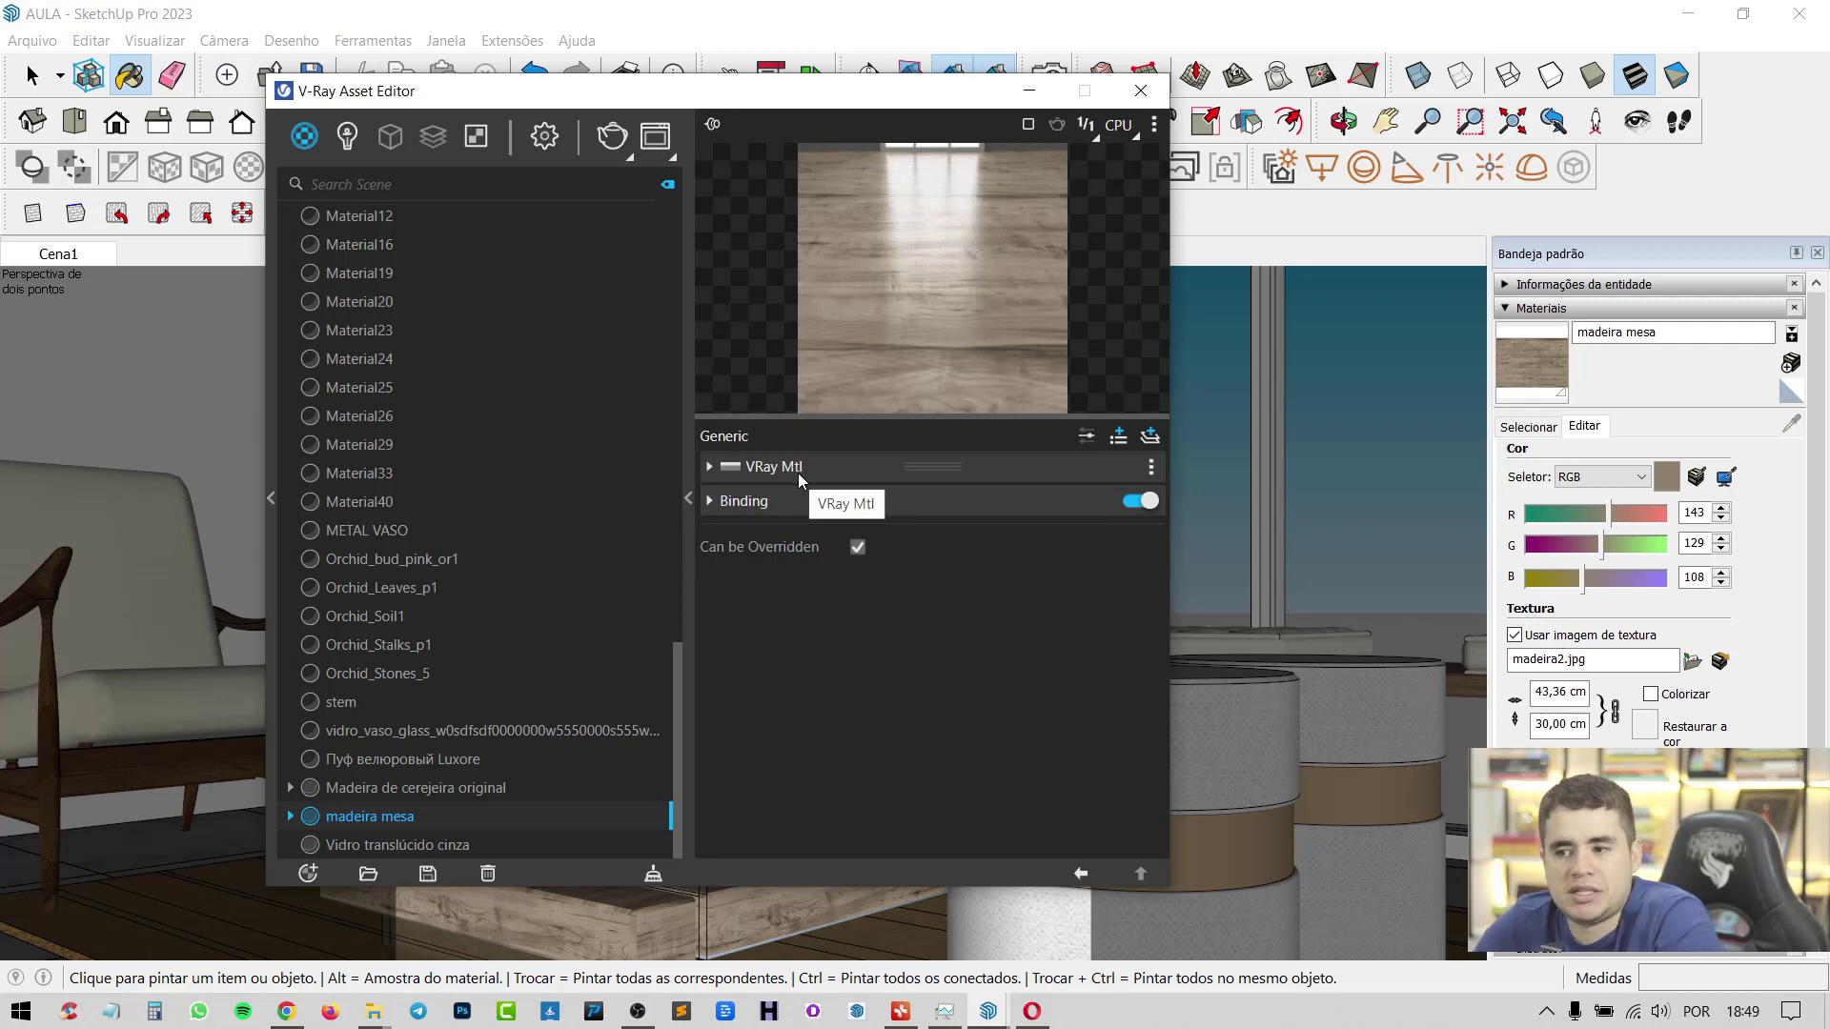
pyautogui.click(710, 469)
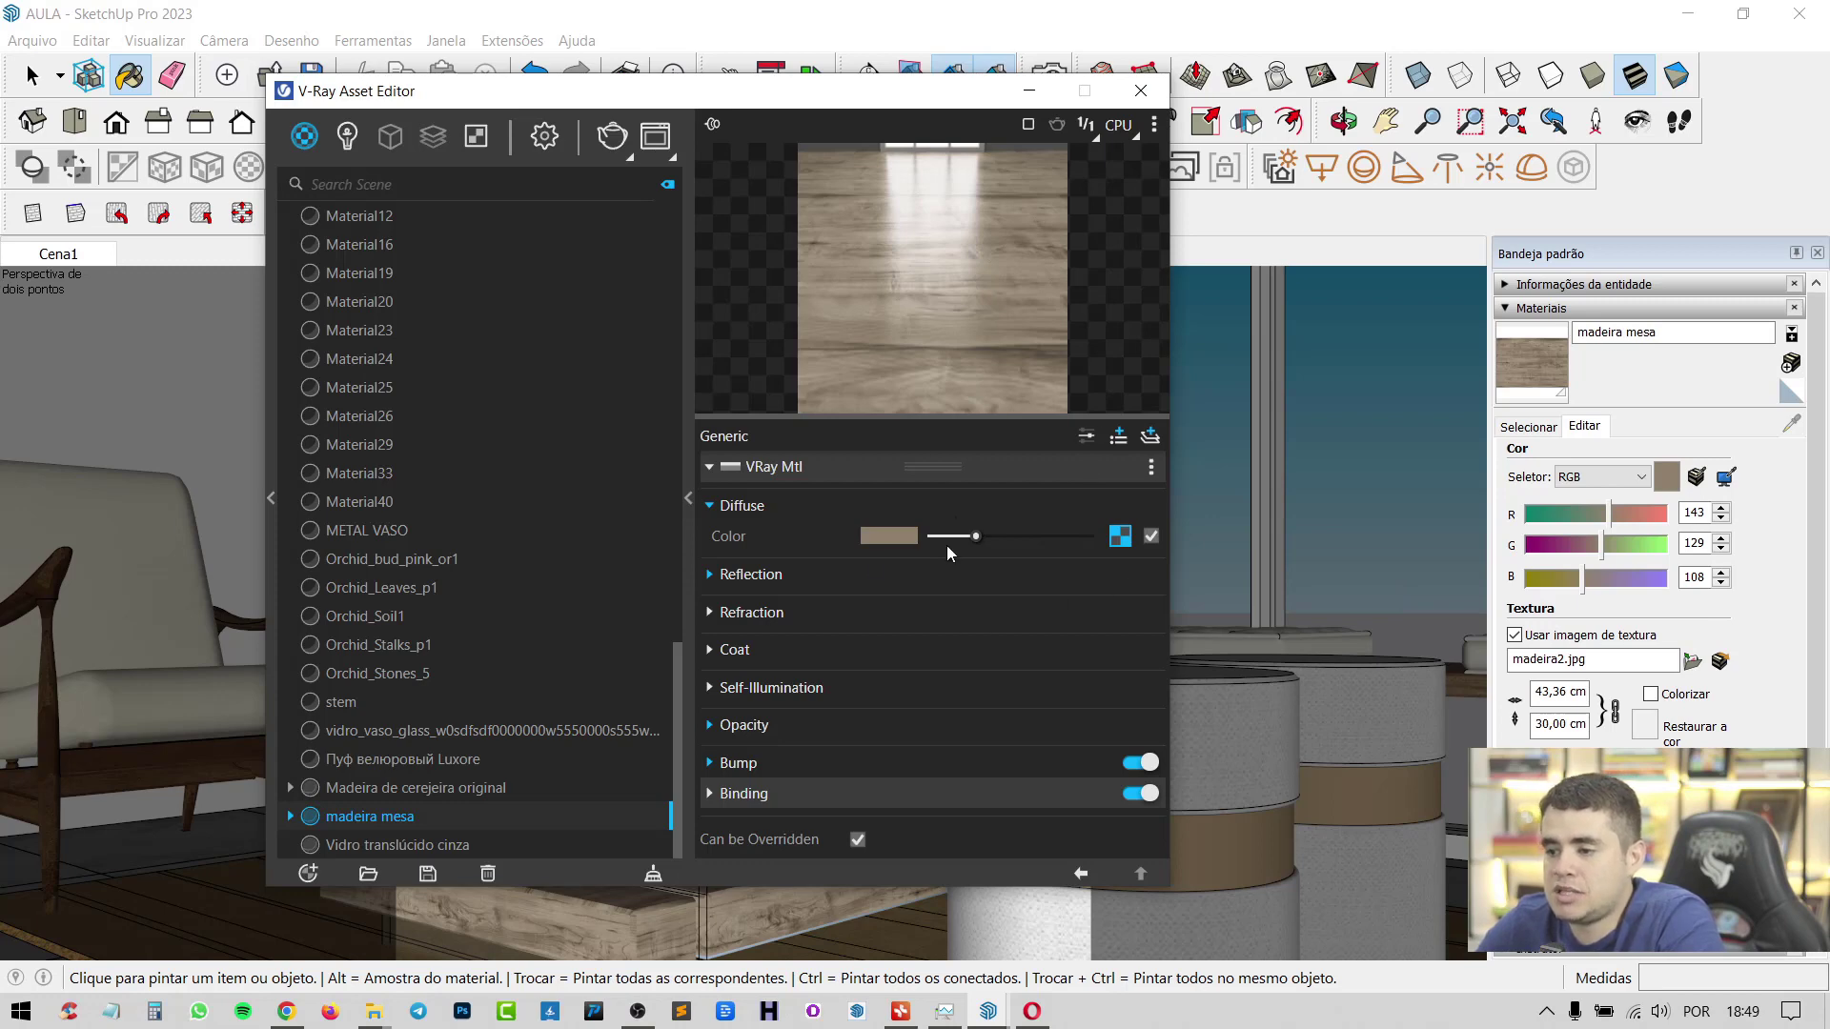
pyautogui.click(1087, 437)
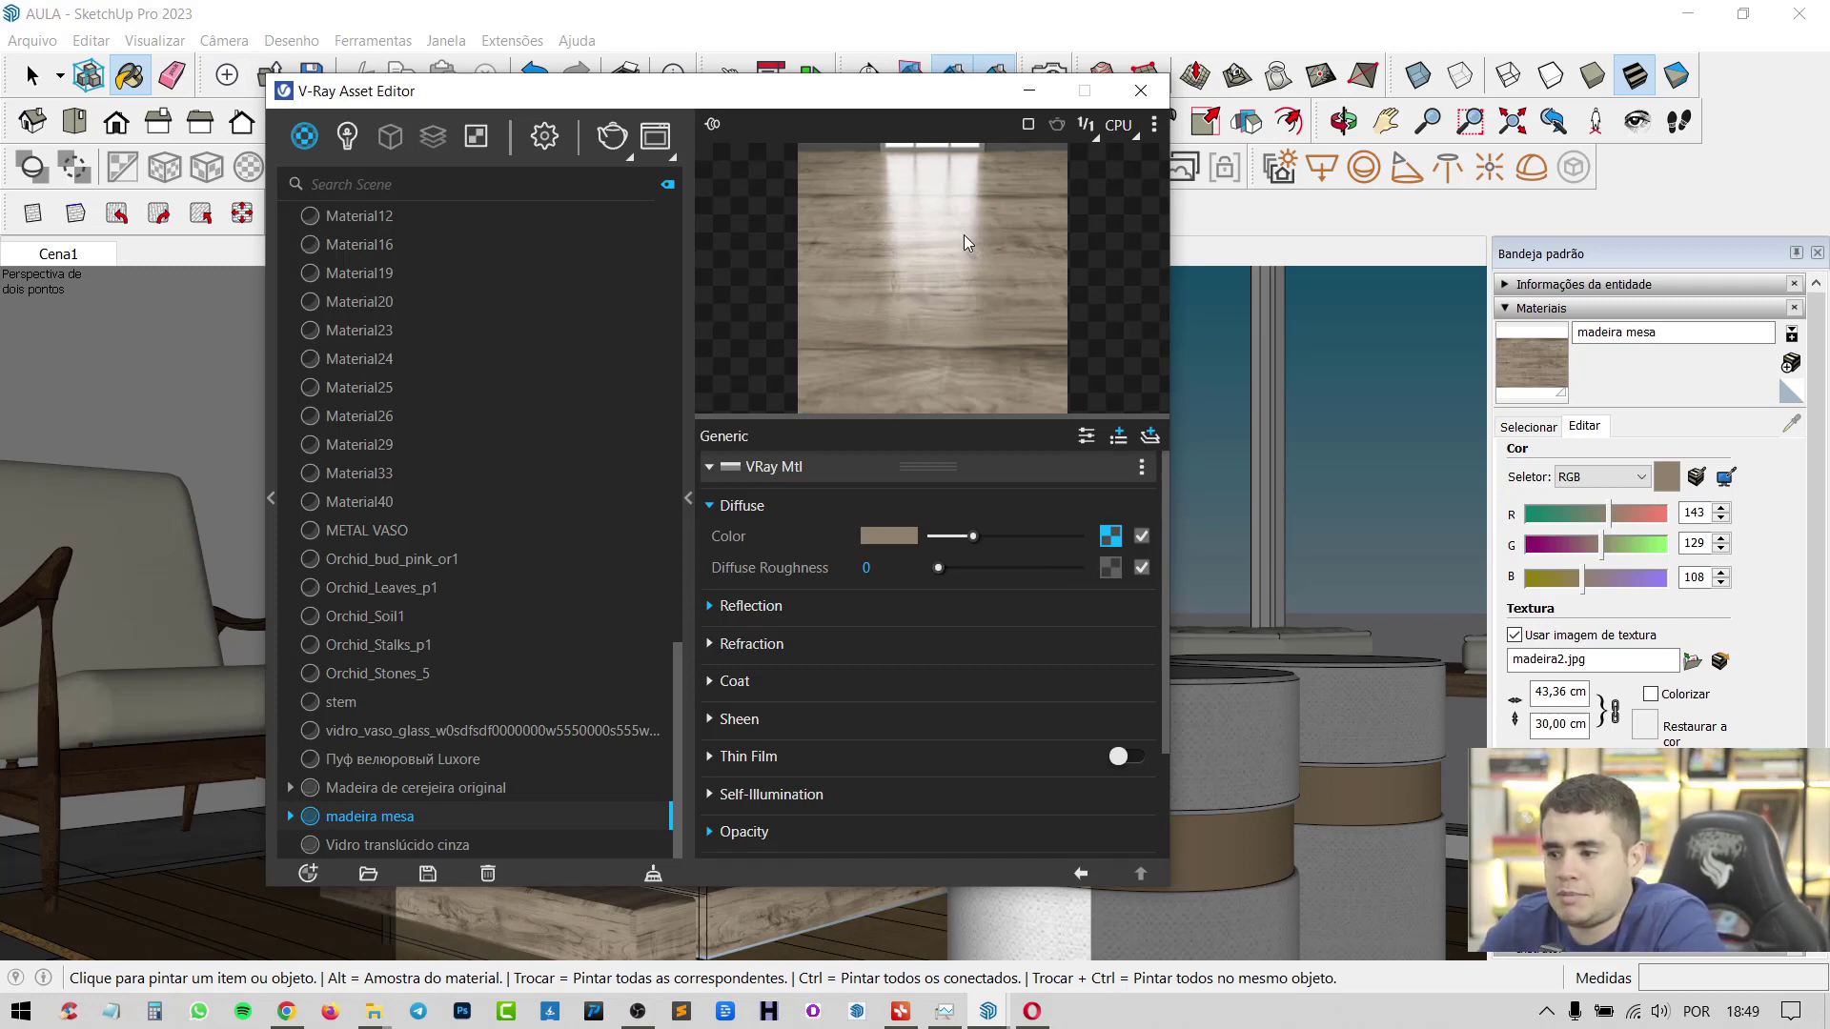
# Inspect the diffuse bitmap of madeira mesa and compare the preview with the diffuse texture disabled and enabled
pyautogui.click(1110, 536)
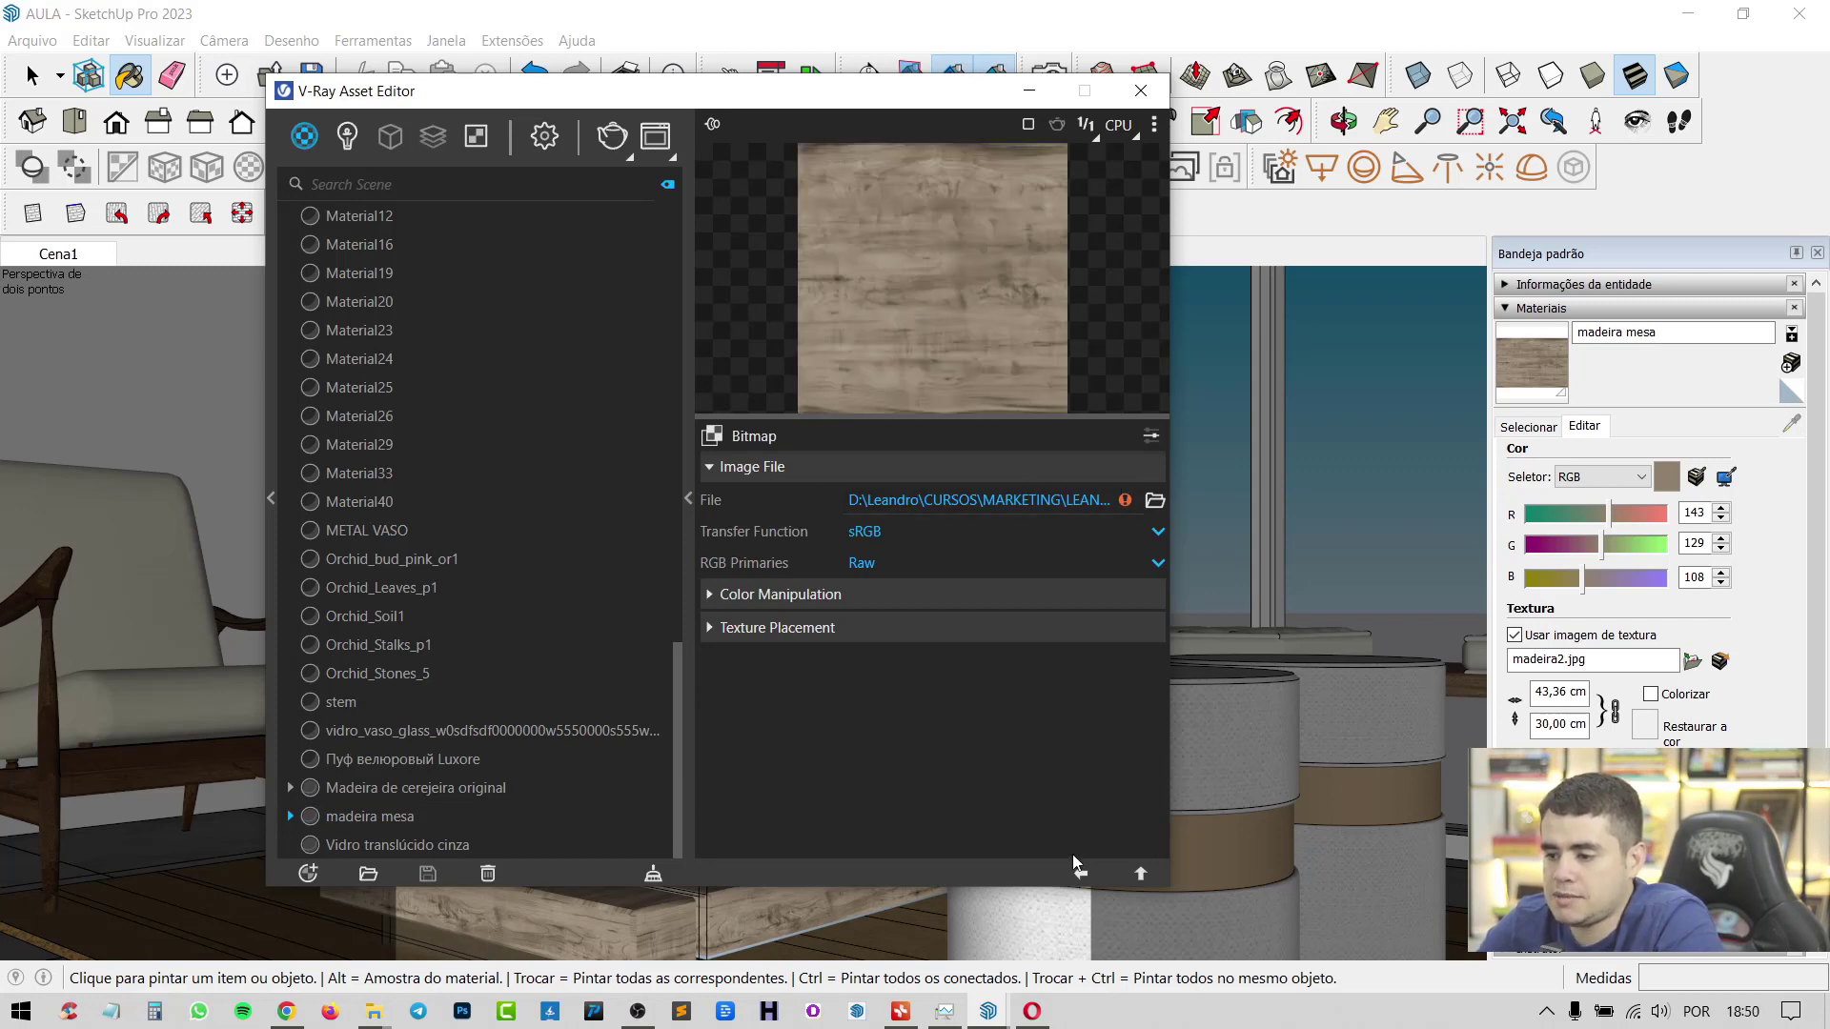
pyautogui.click(1080, 874)
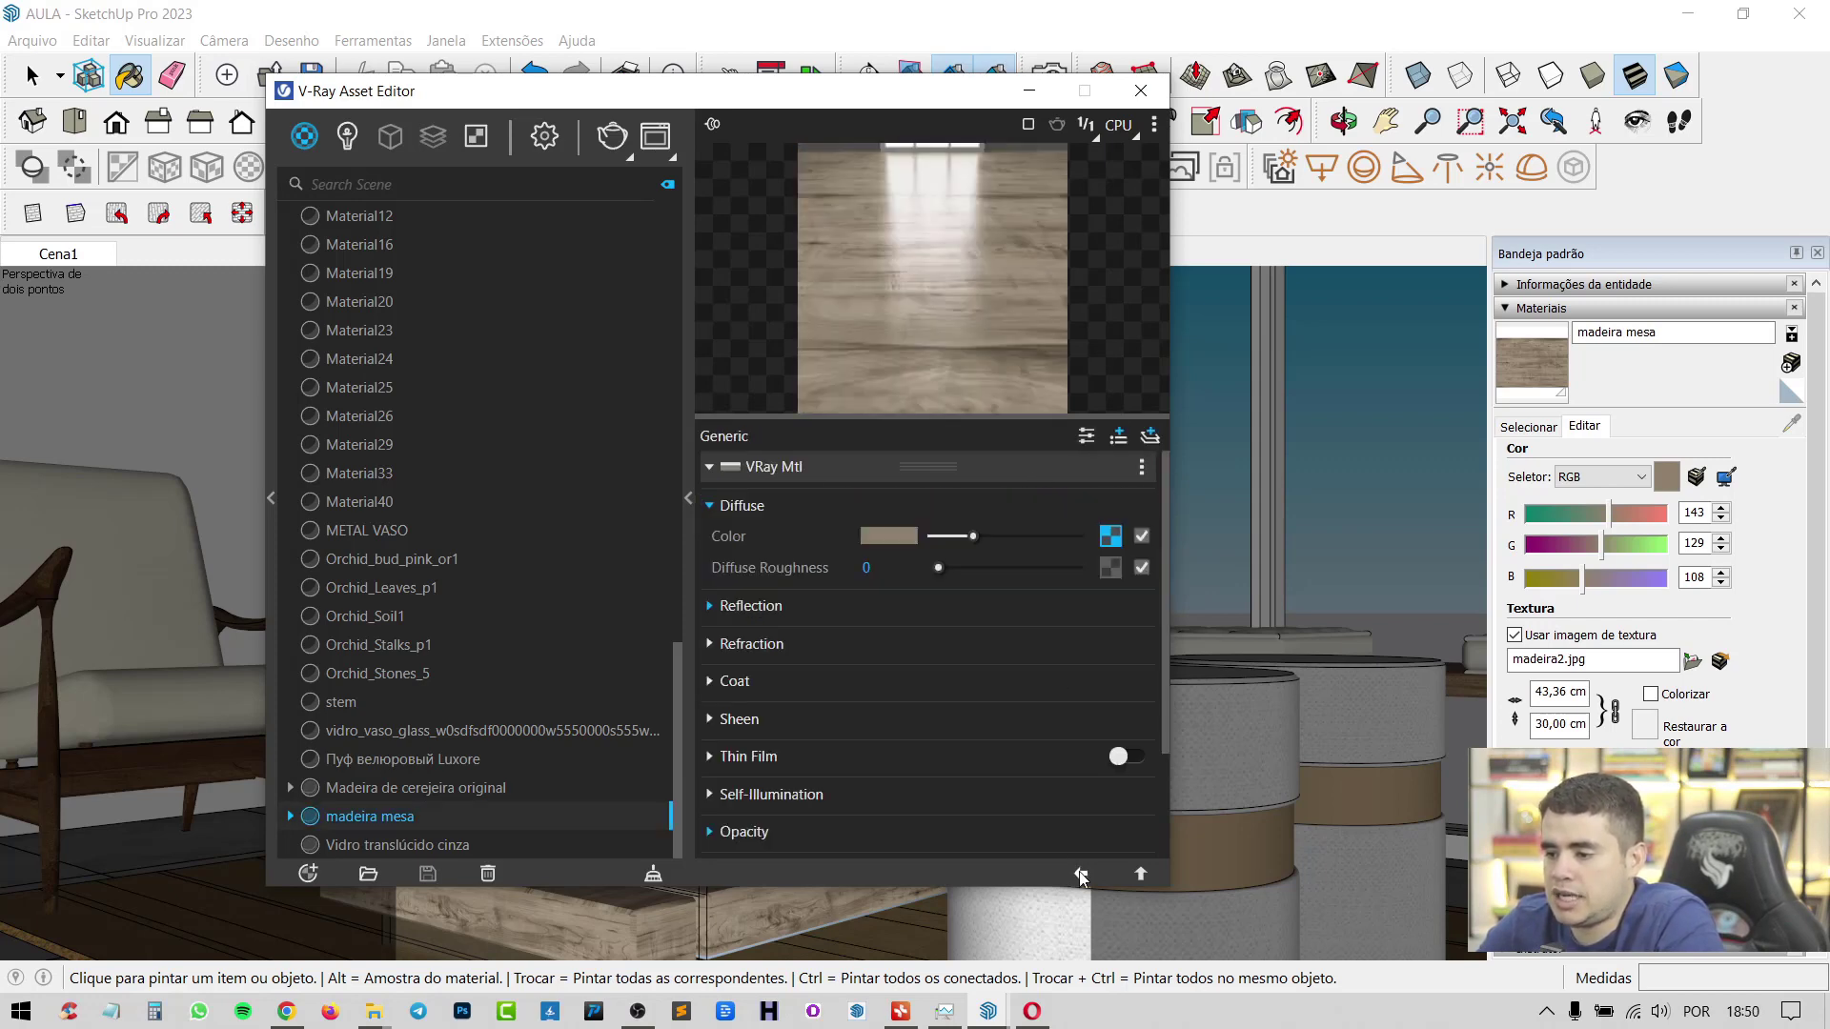
pyautogui.click(1142, 538)
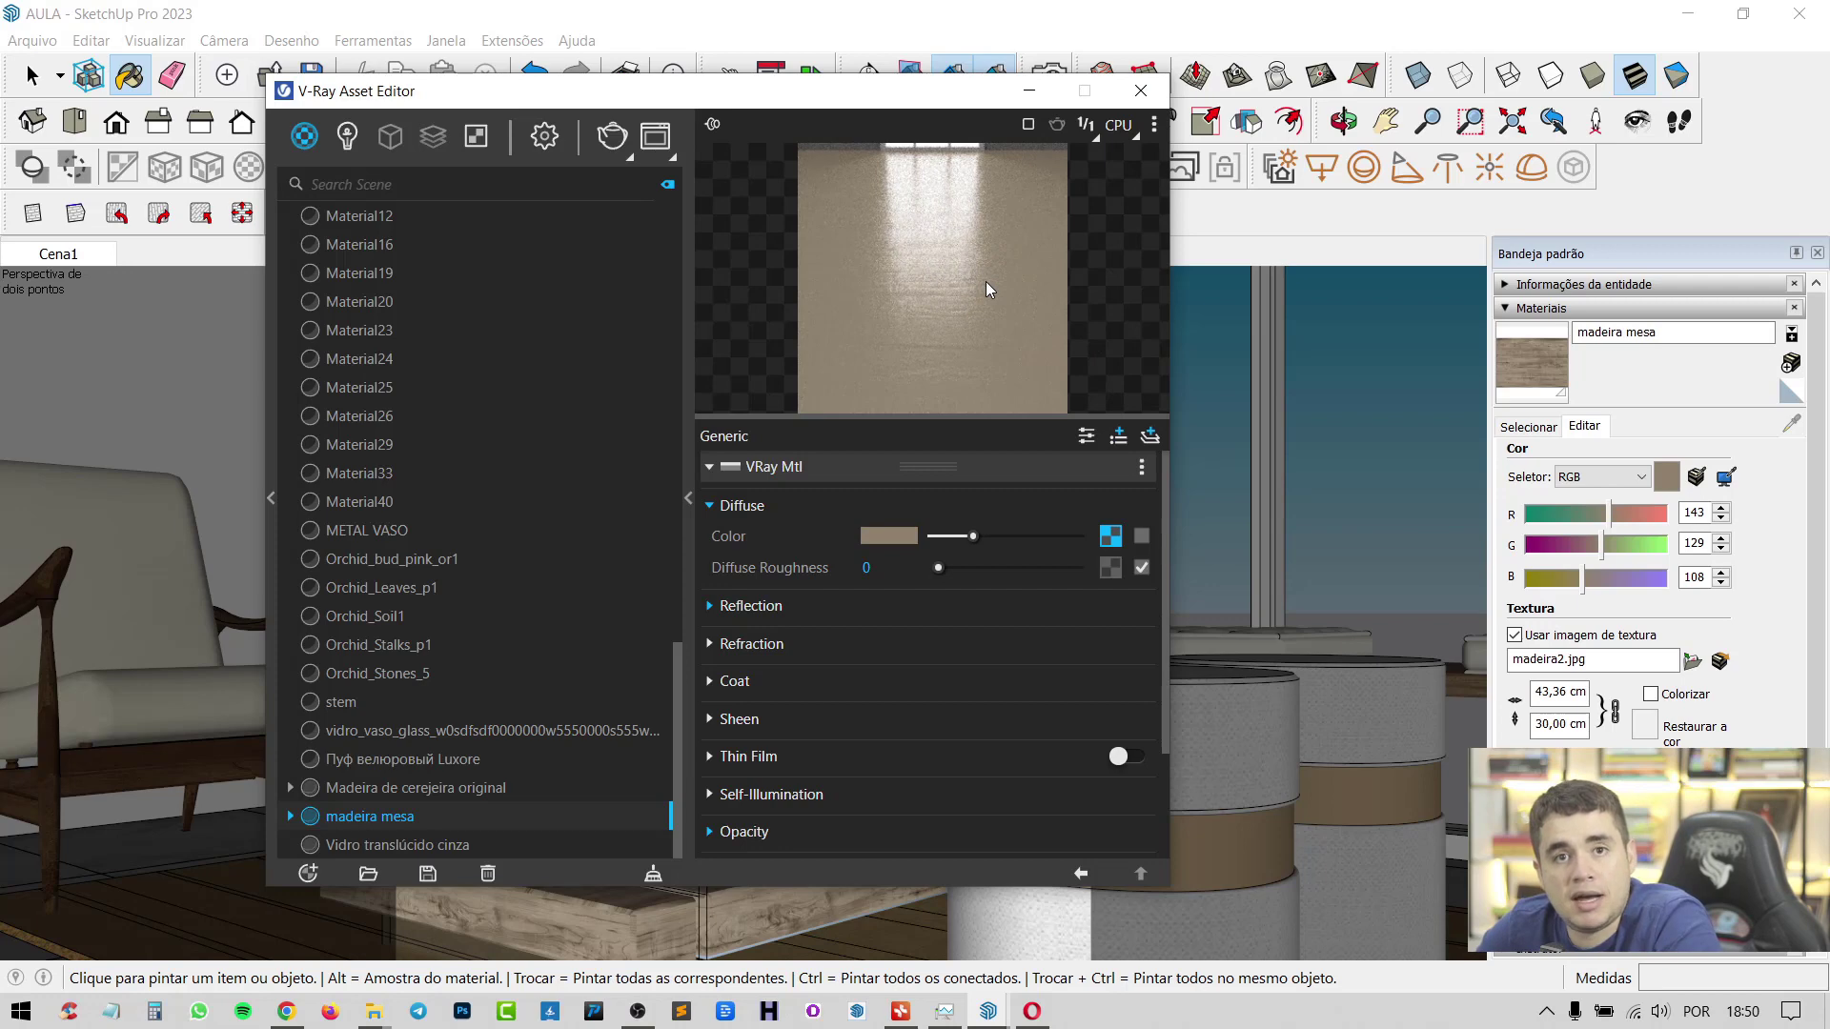
pyautogui.click(1142, 538)
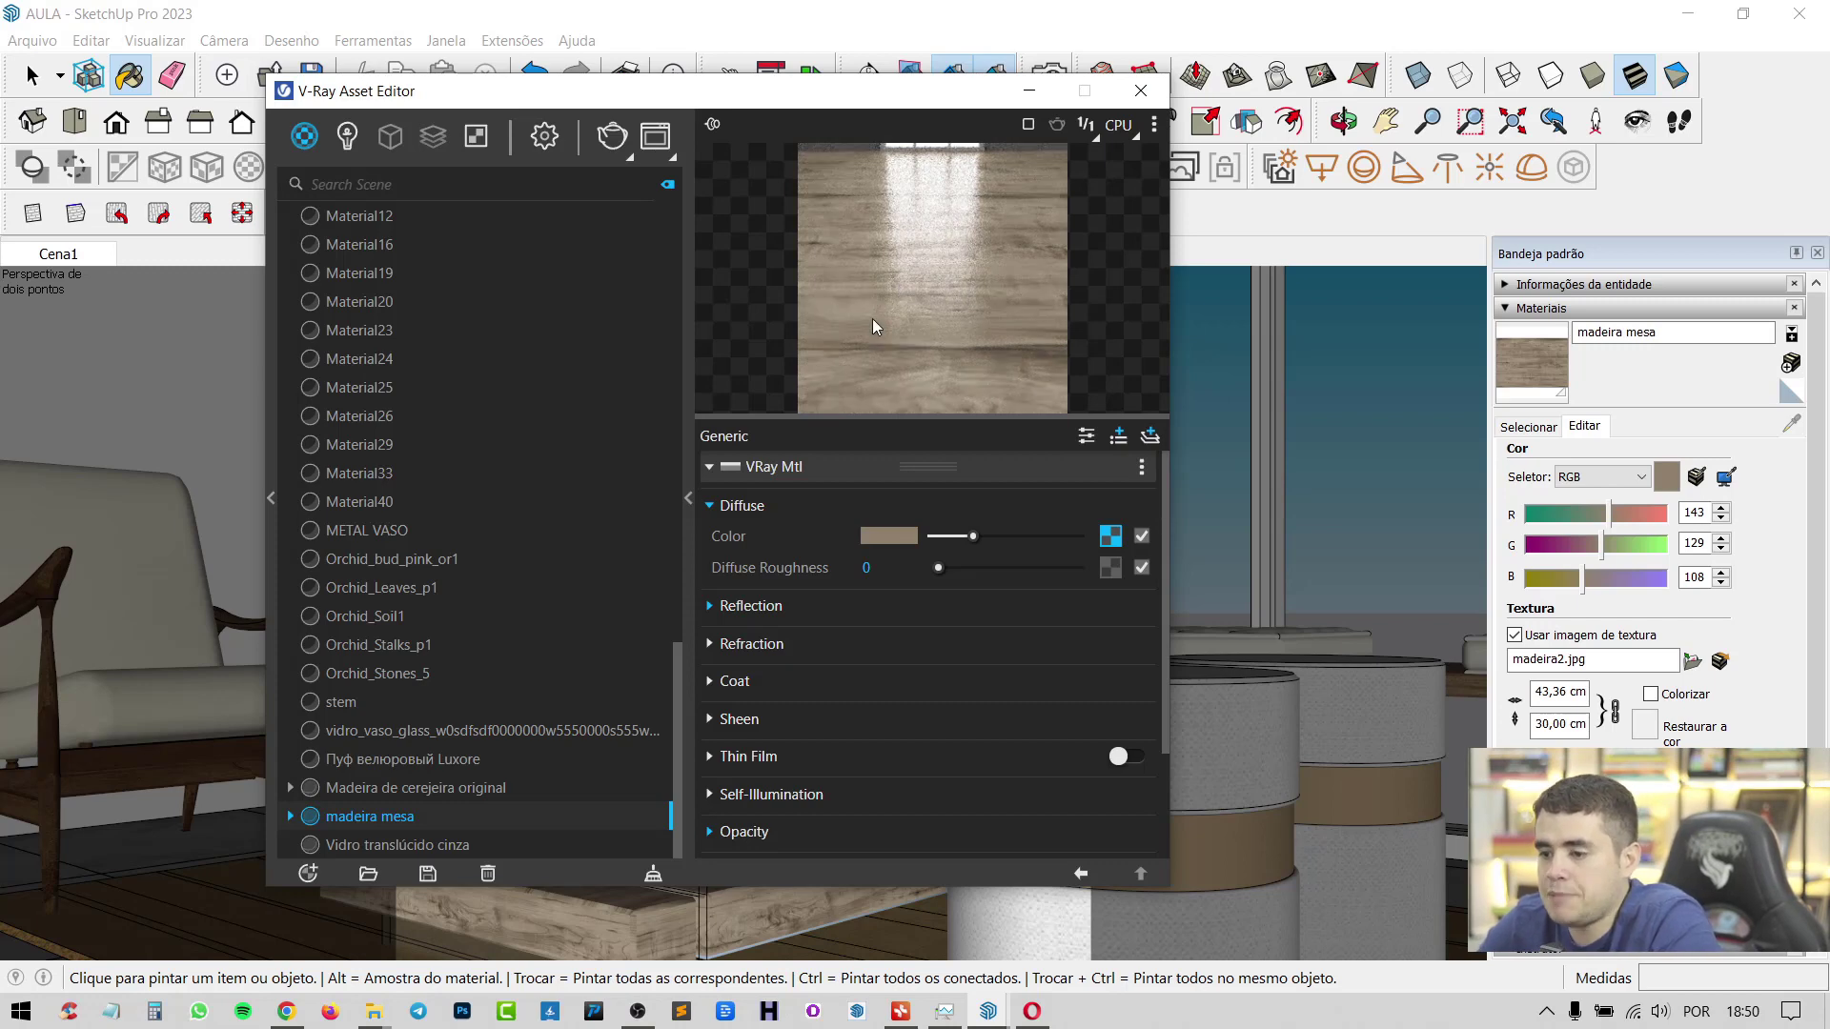
pyautogui.click(711, 506)
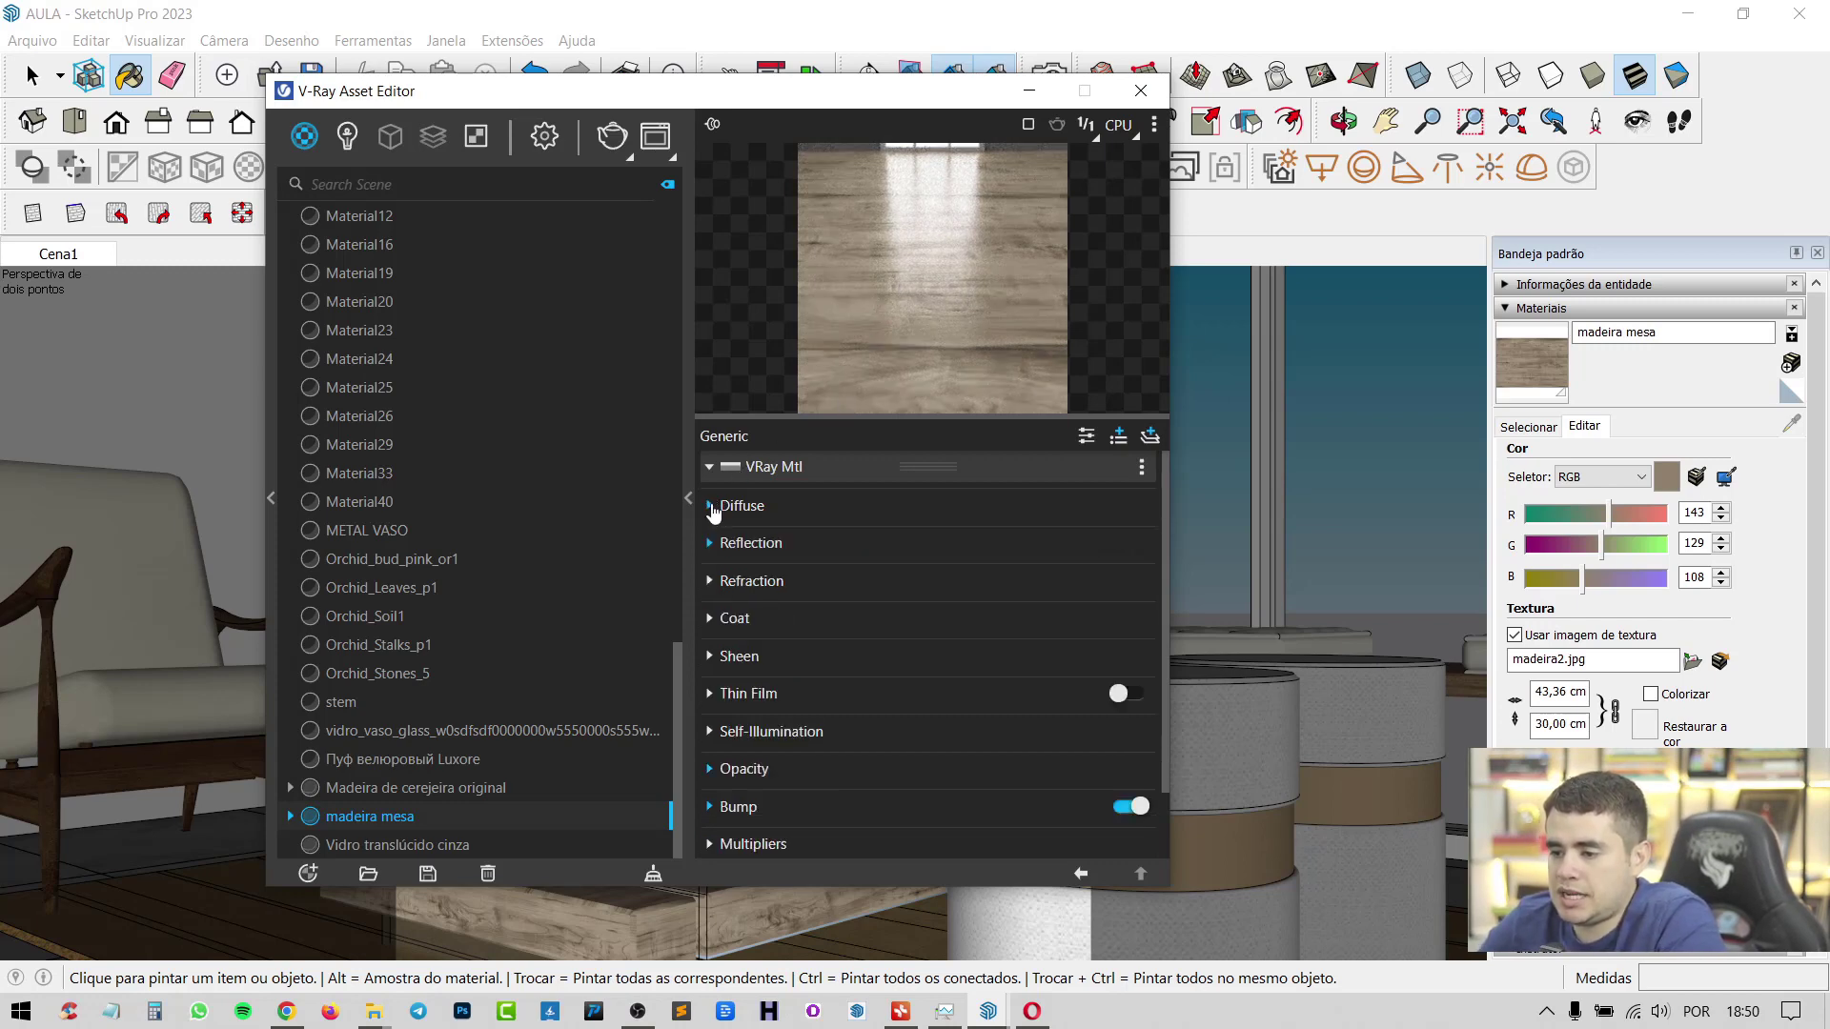
# Examine the Color Correction maps used for the wood's reflection color and reflection glossiness
pyautogui.click(712, 545)
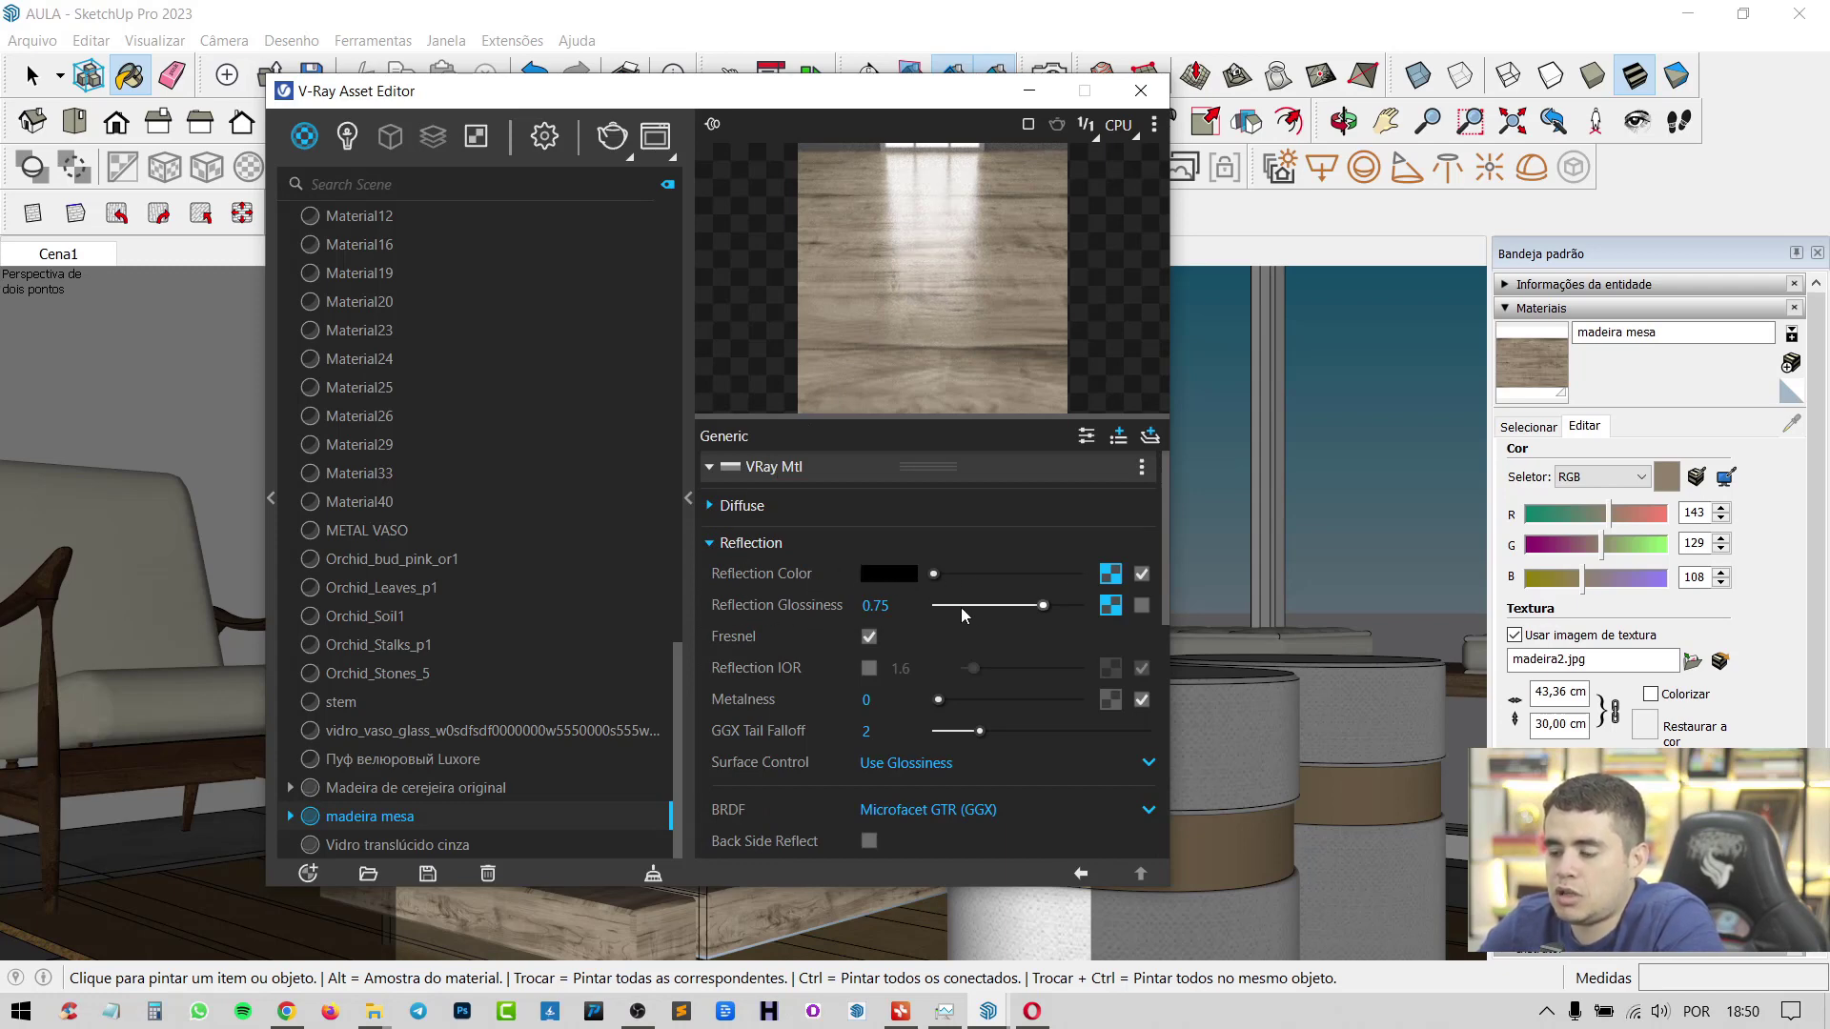
pyautogui.click(1110, 574)
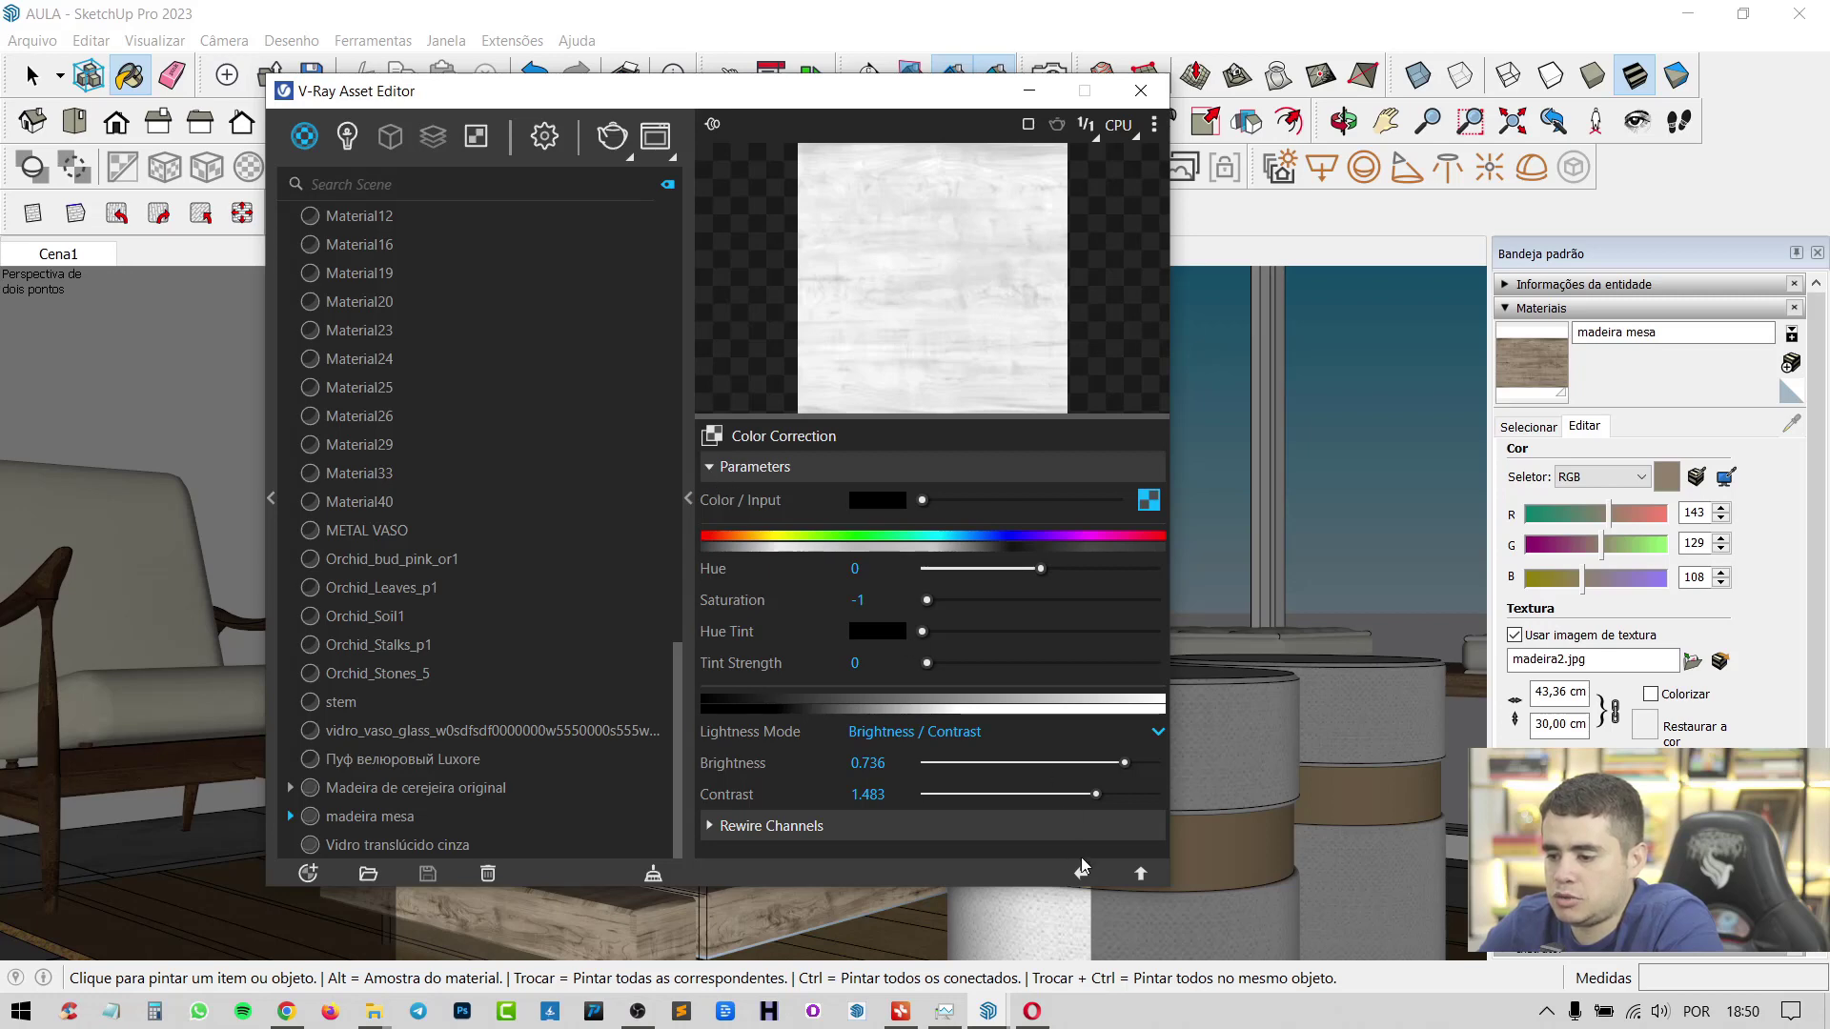
pyautogui.click(1081, 872)
pyautogui.click(1112, 608)
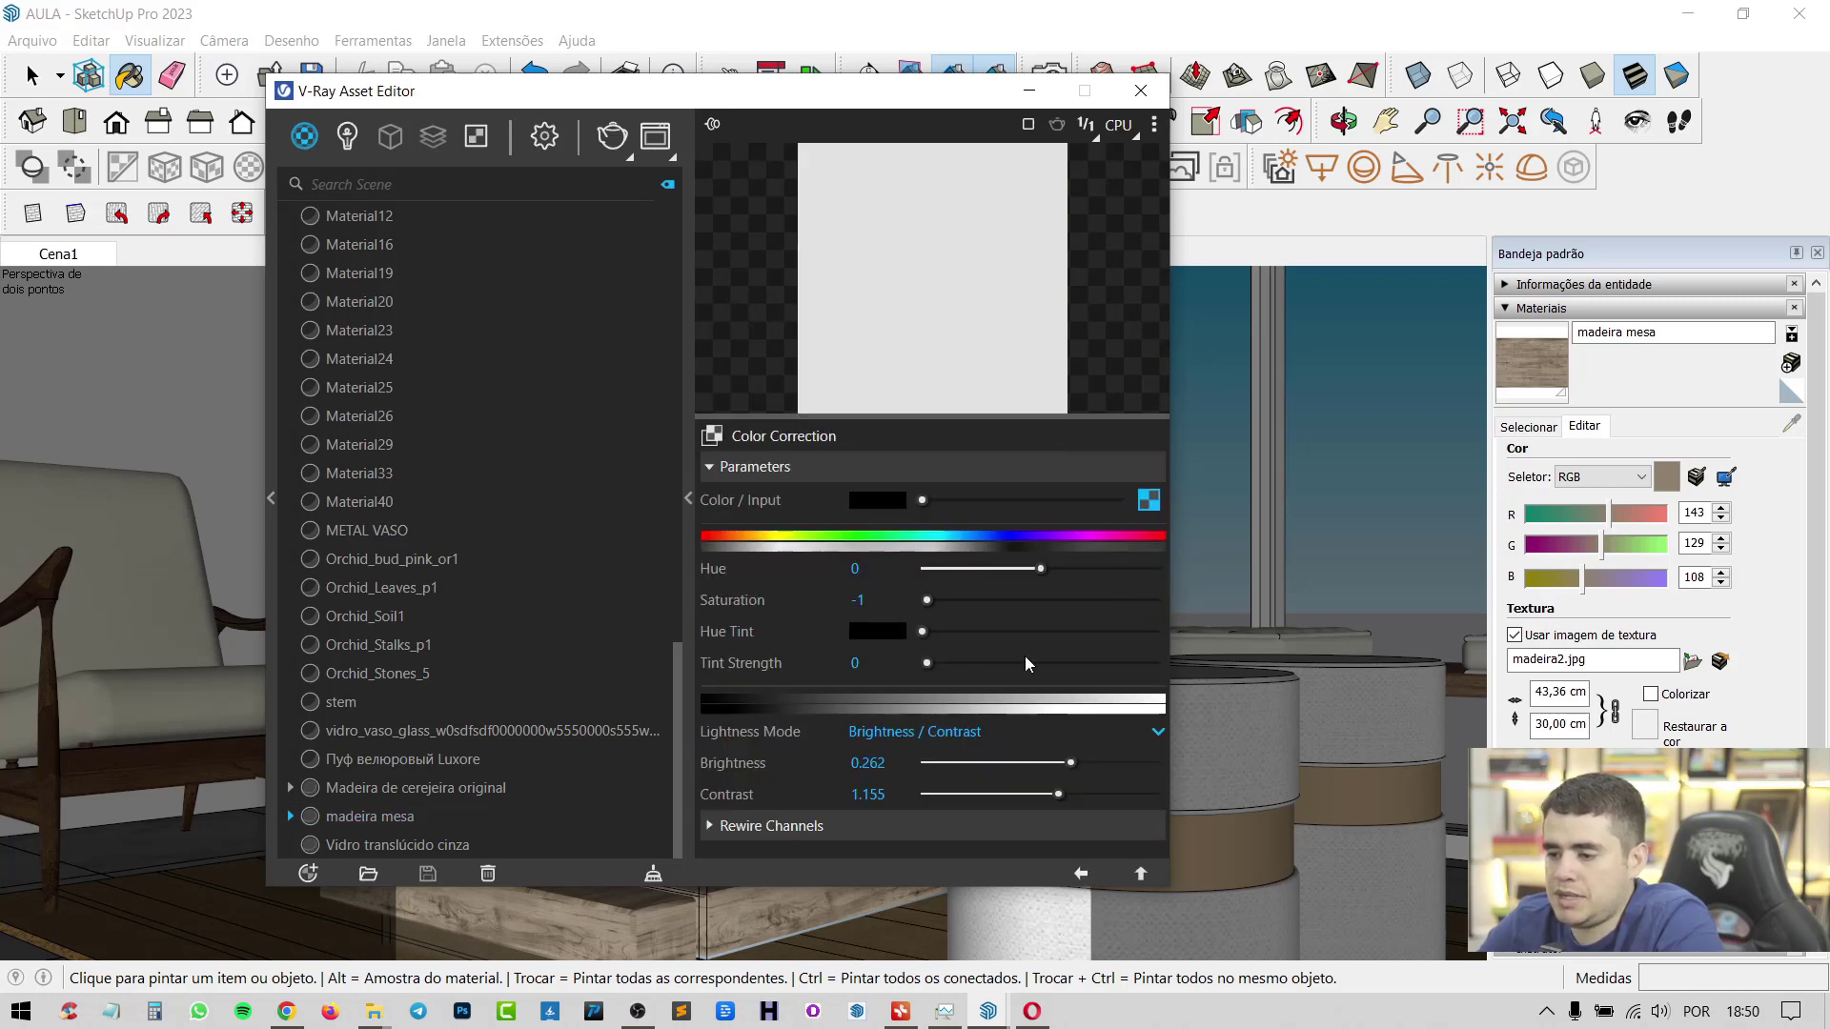
pyautogui.click(1083, 873)
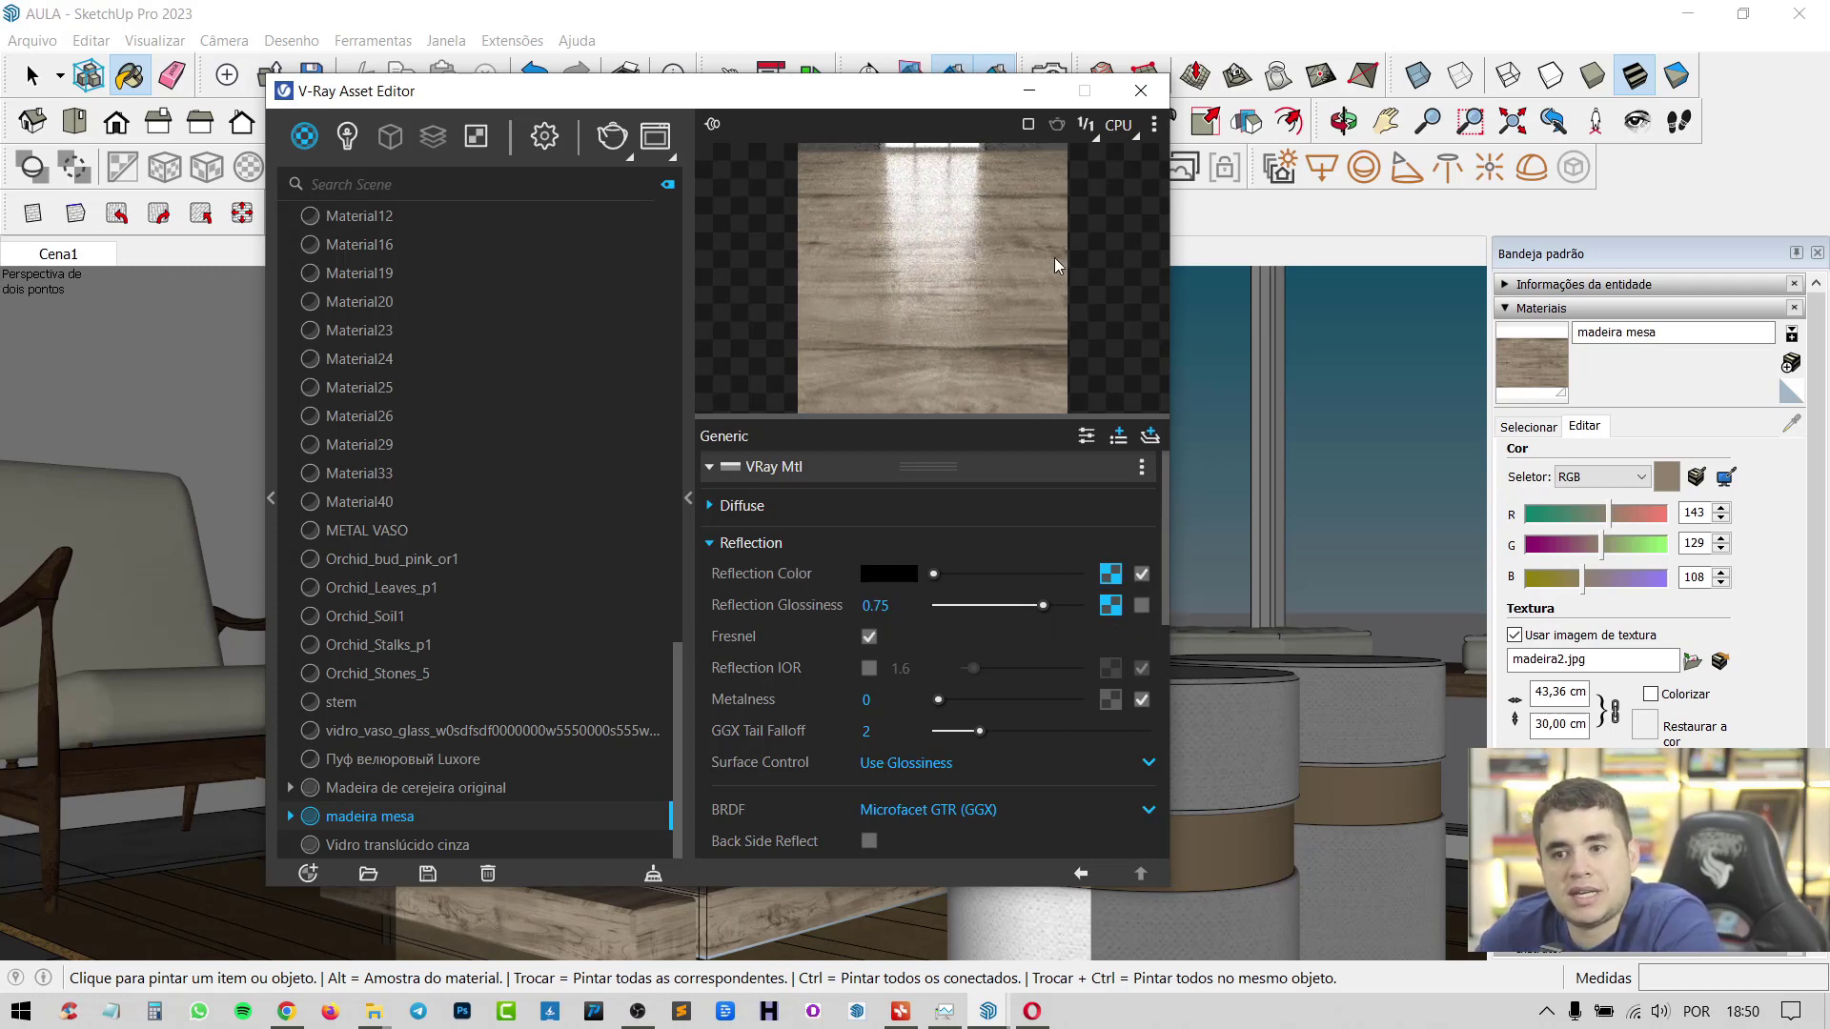
# Disable the reflection color texture, set the reflection color to white and try reflection glossiness at 1 and 0.78
pyautogui.click(1143, 574)
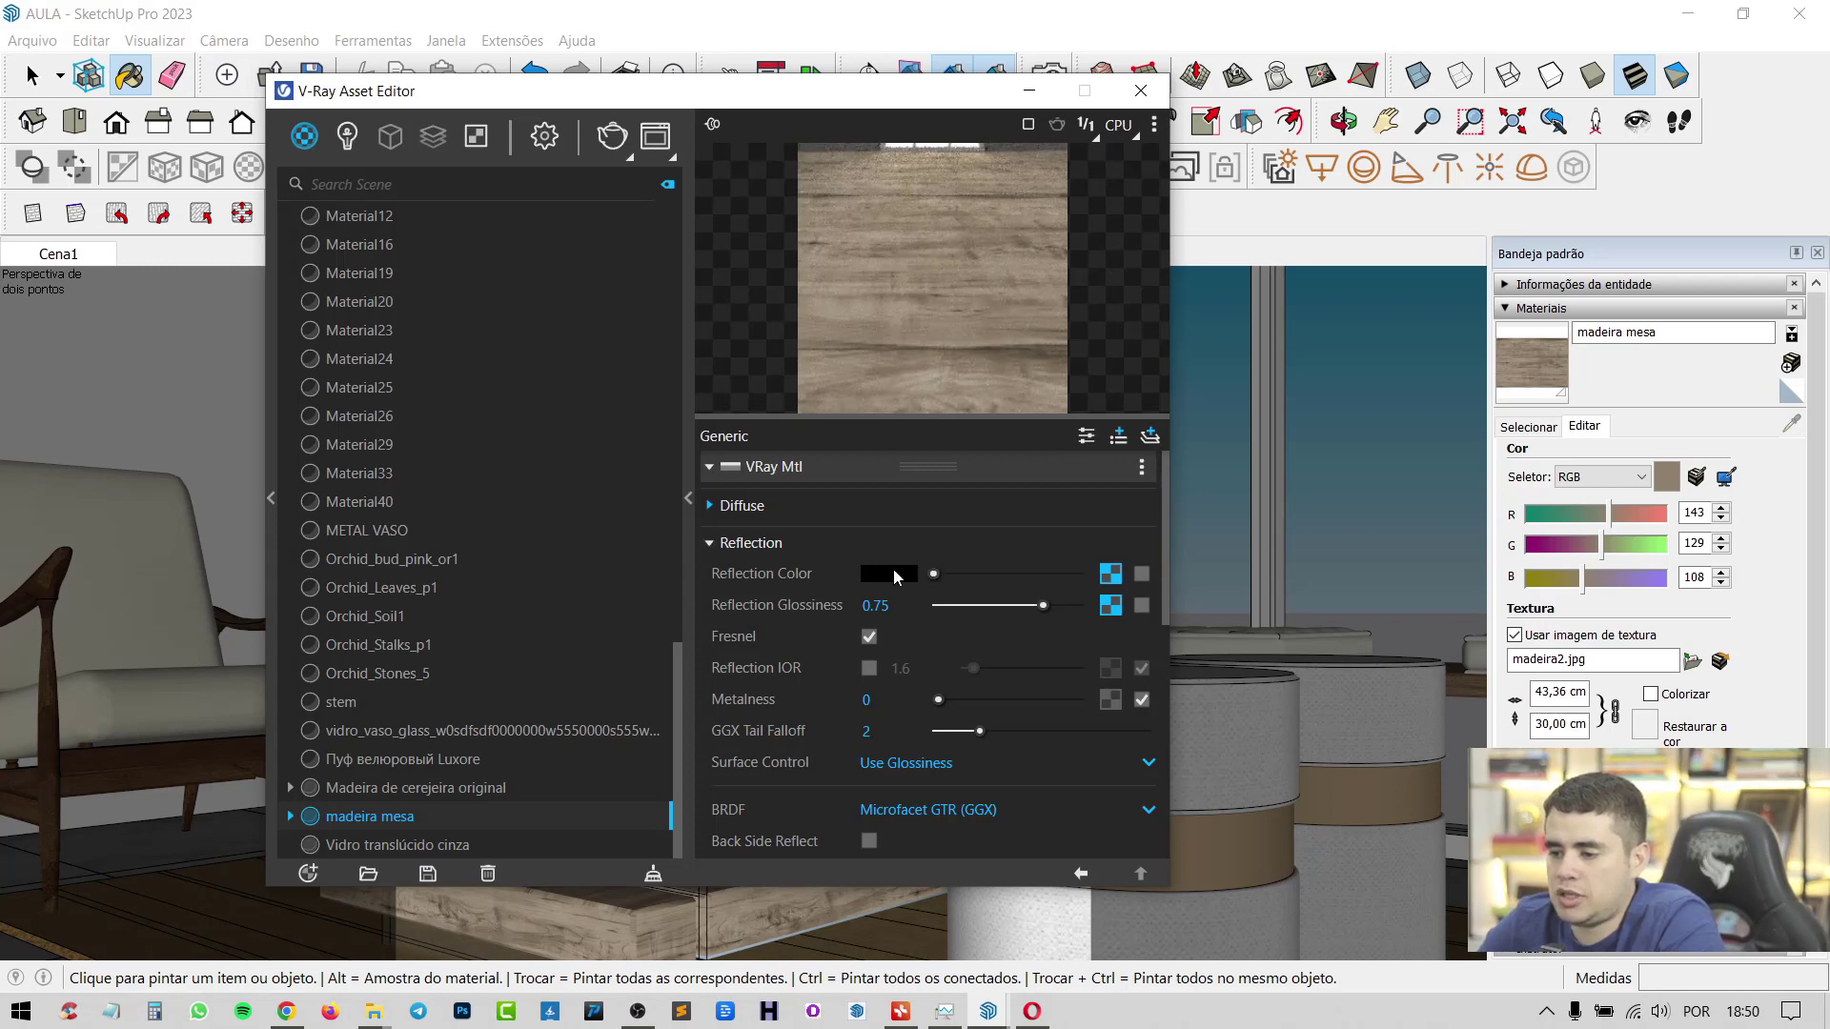
pyautogui.moveTo(933, 573); pyautogui.dragTo(1125, 579)
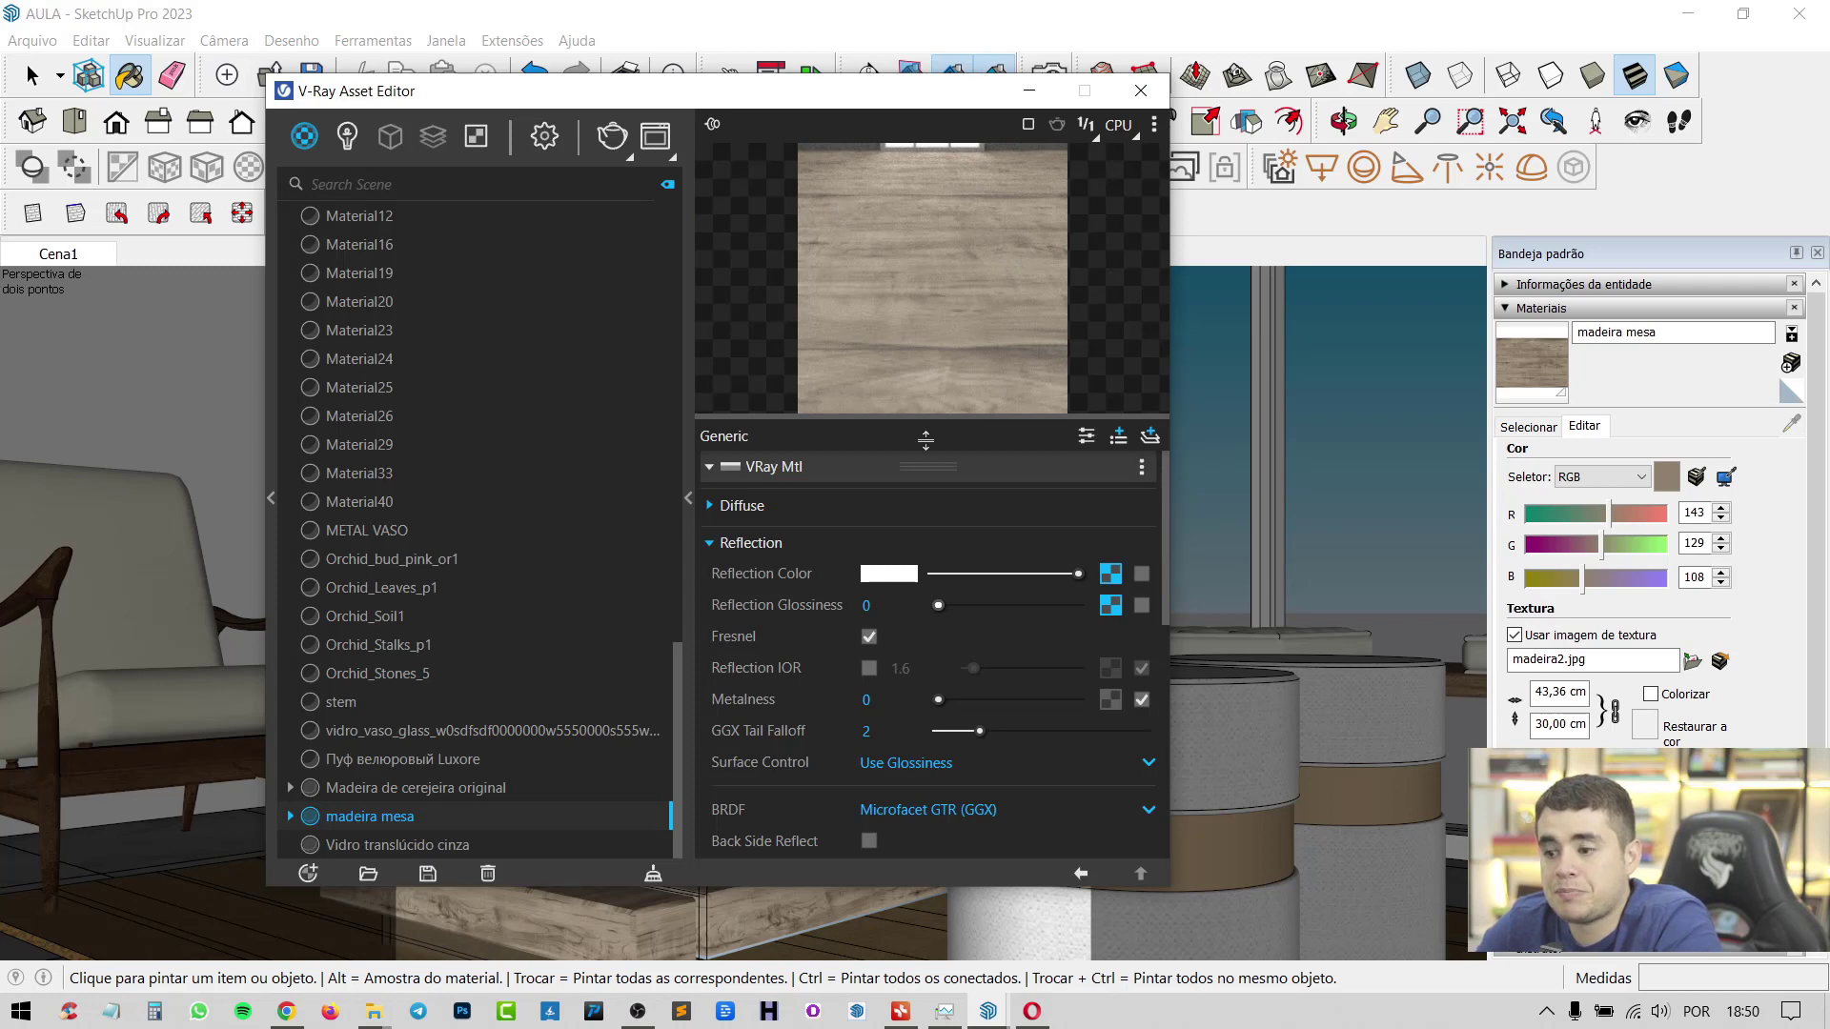
pyautogui.moveTo(938, 605); pyautogui.dragTo(1142, 615)
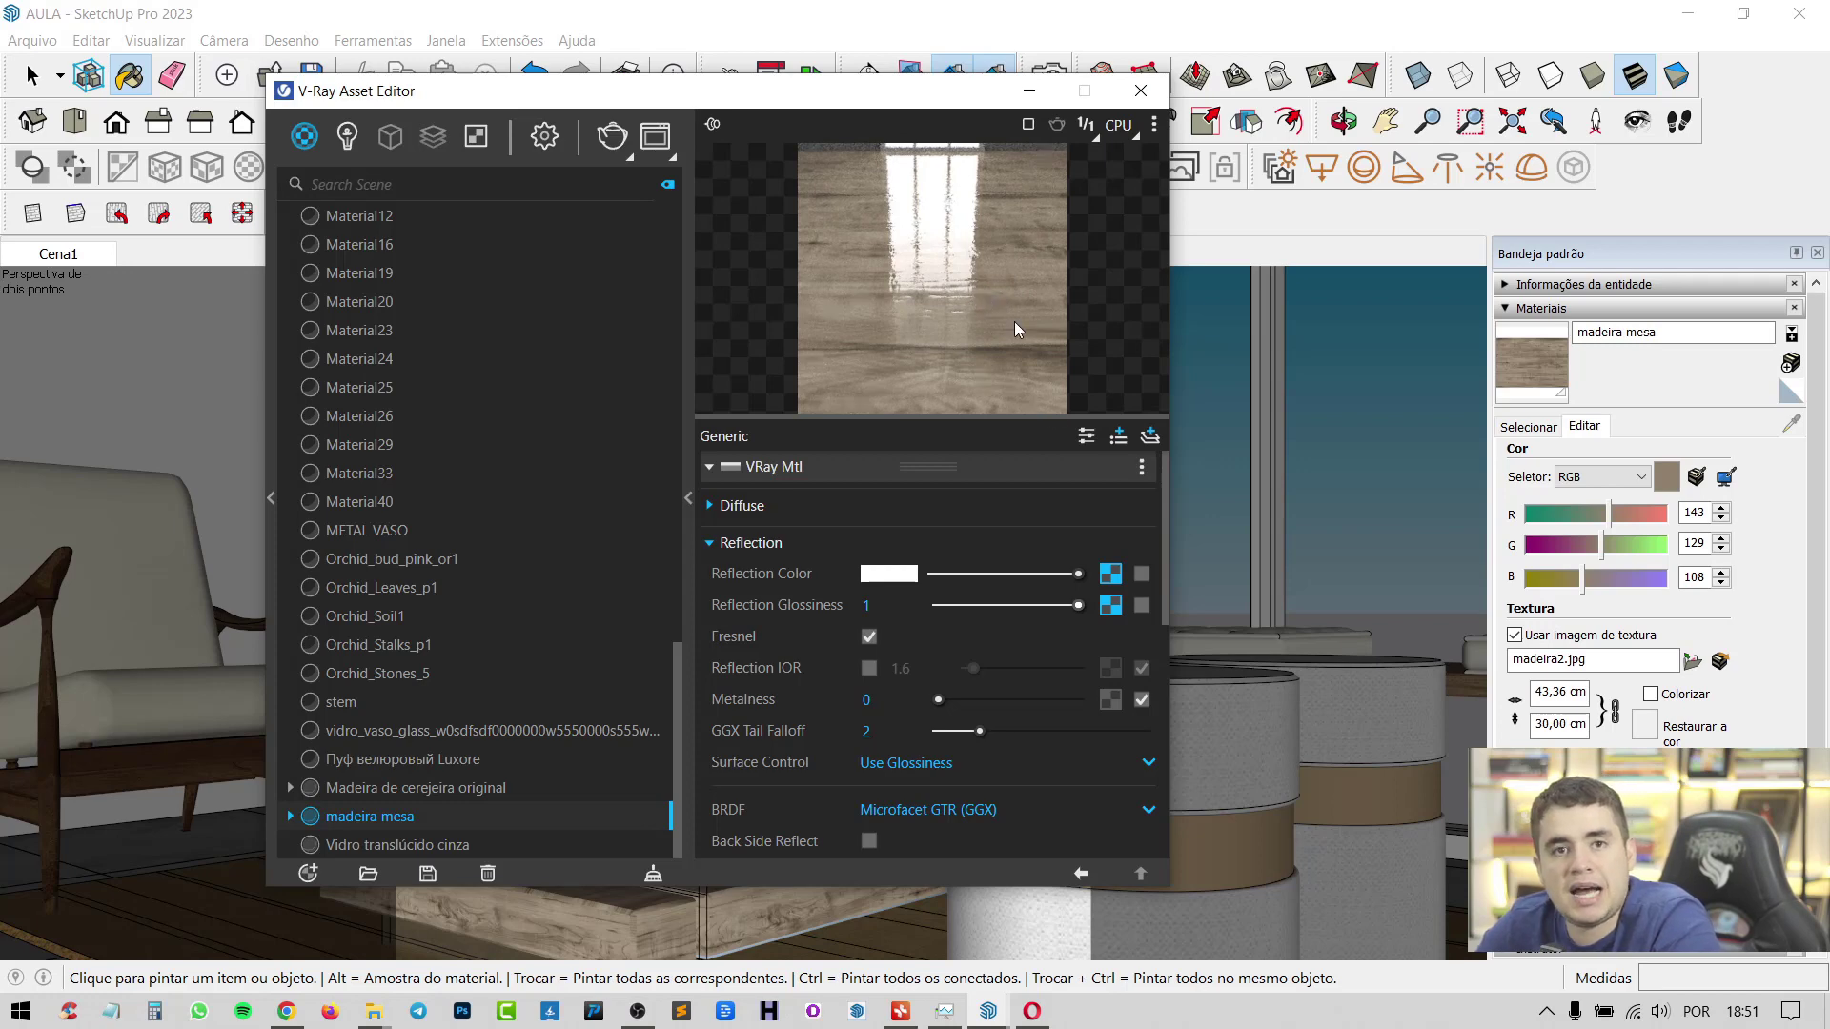
pyautogui.moveTo(1074, 607); pyautogui.dragTo(1048, 604)
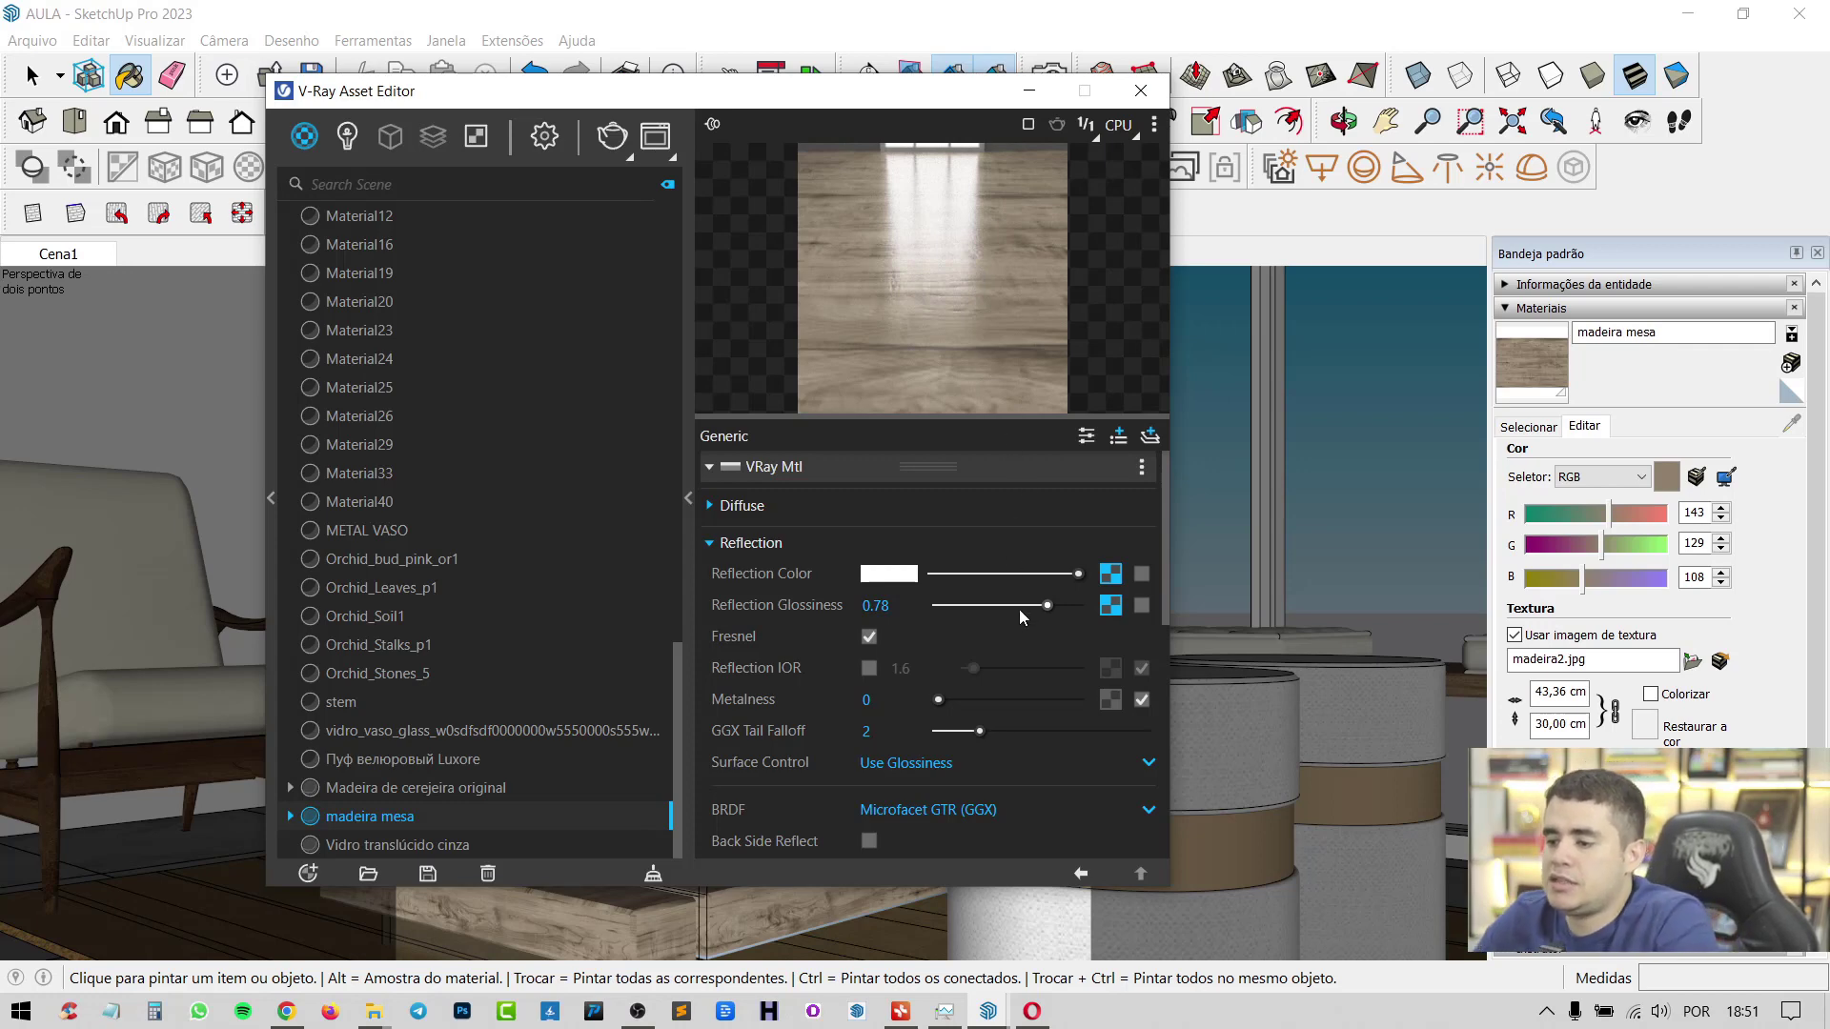
# Set the wood's reflection glossiness to 0.8 and re-enable its reflection color texture
pyautogui.moveTo(1046, 606); pyautogui.dragTo(885, 613)
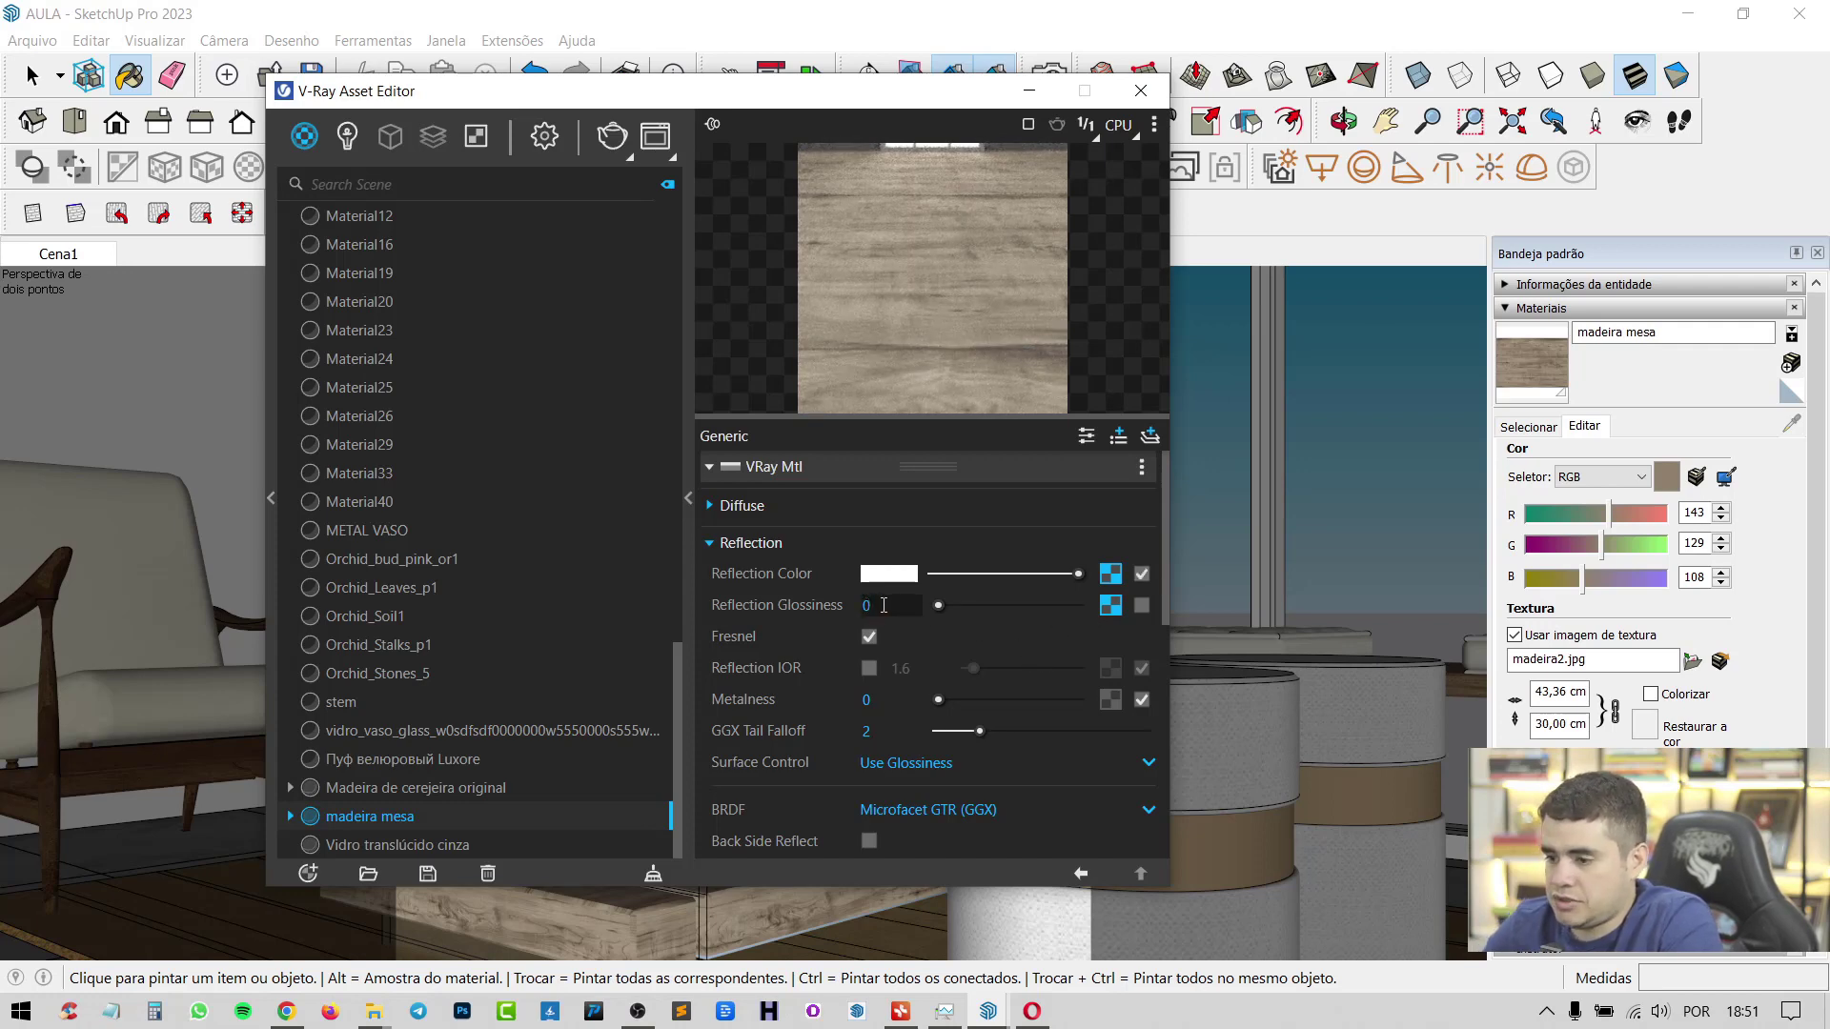
pyautogui.write('8')
pyautogui.press('Return')
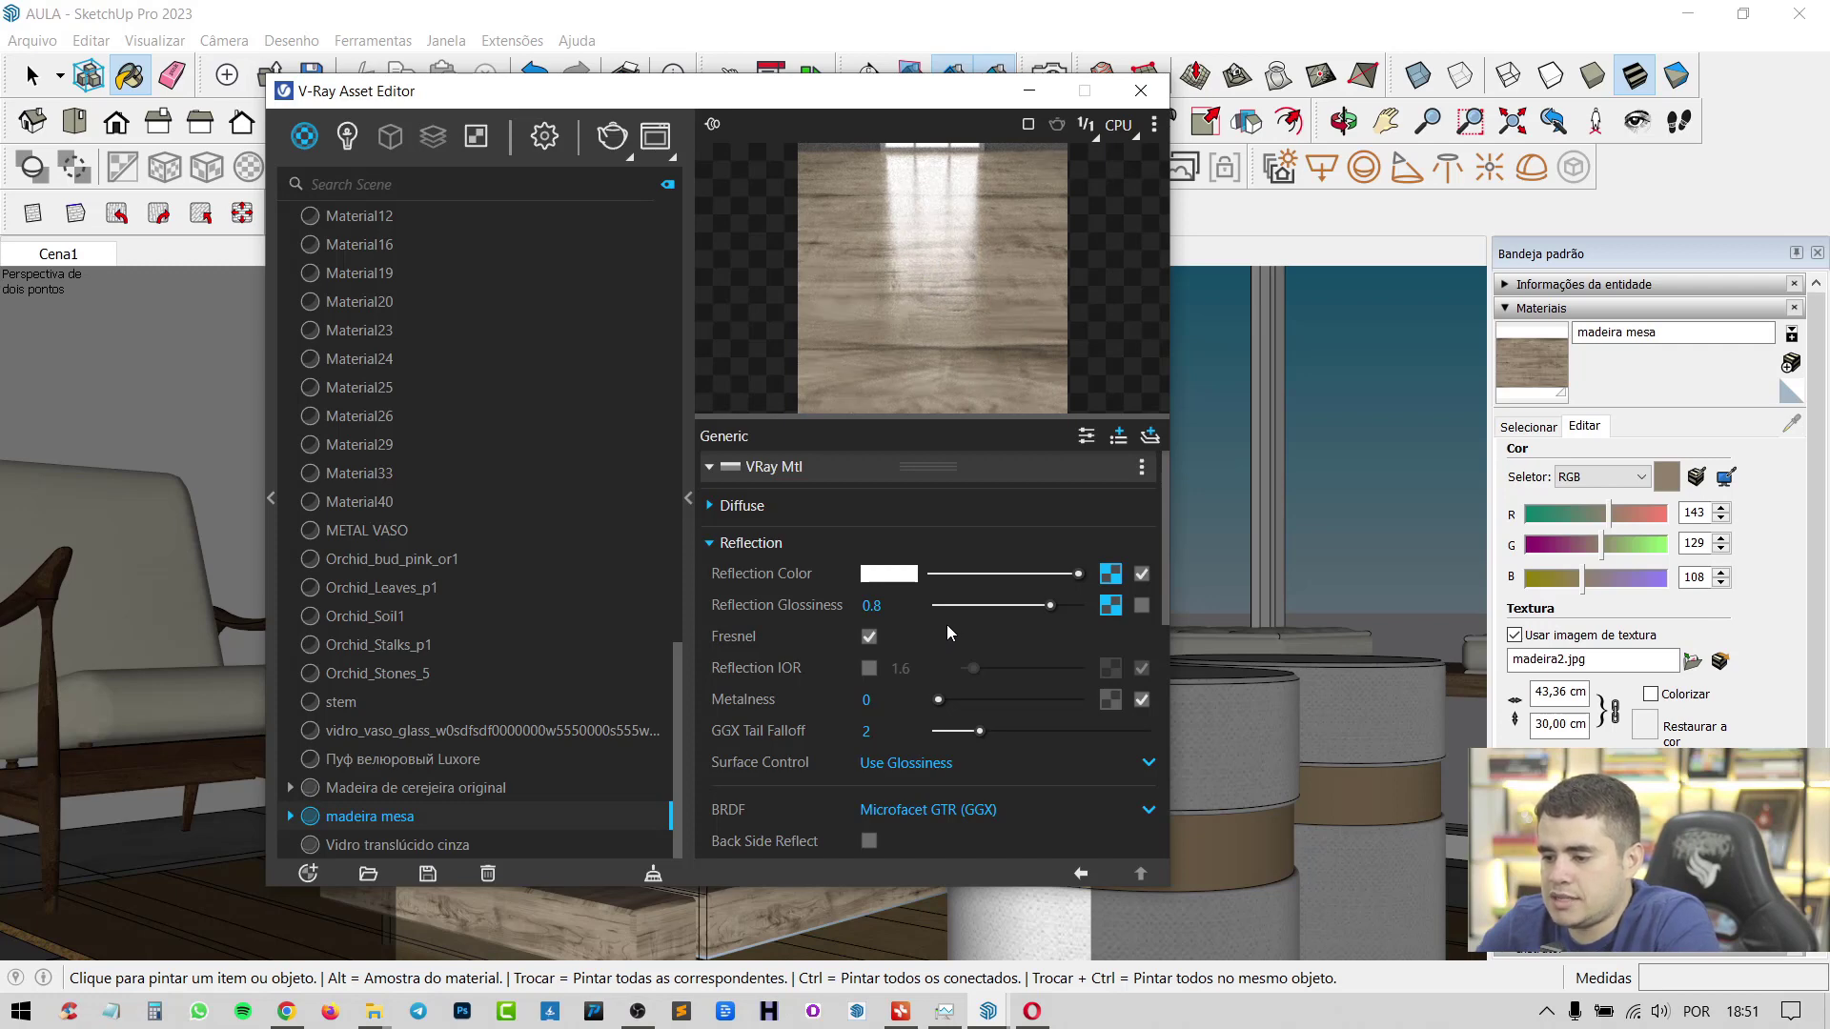
pyautogui.scroll(-3, 946, 625)
pyautogui.scroll(3, 947, 625)
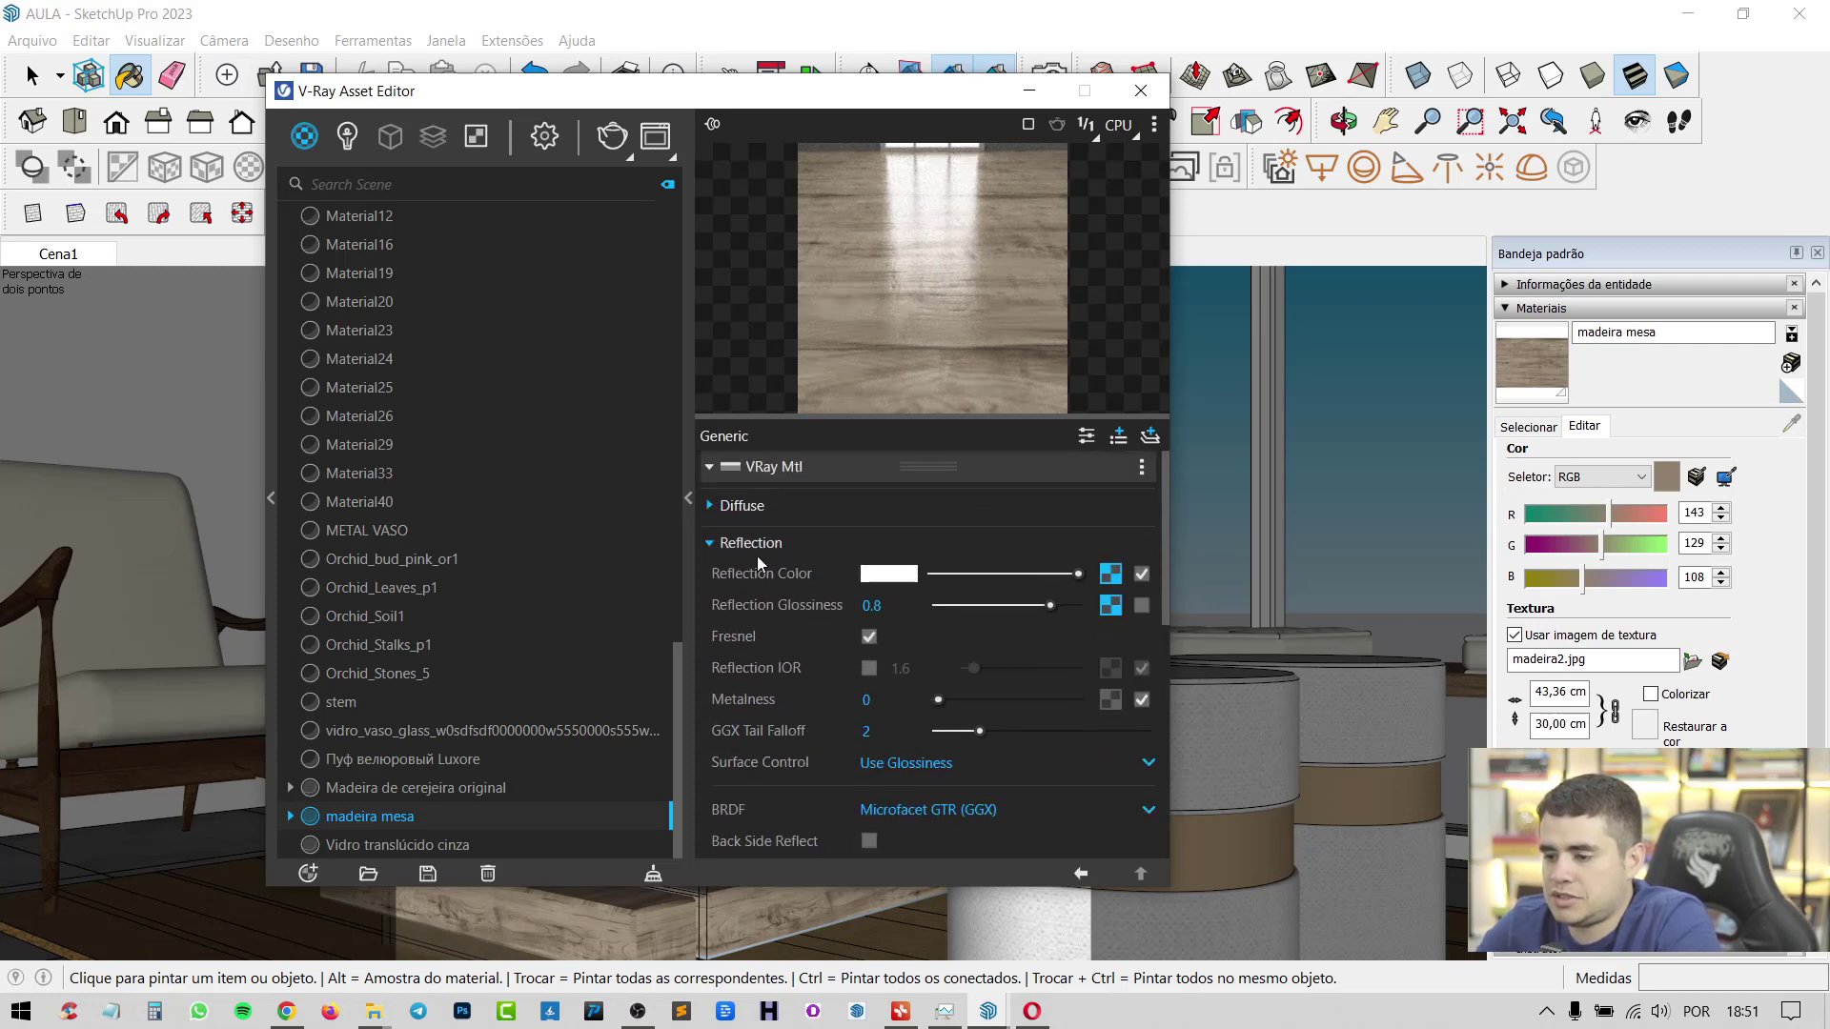
pyautogui.click(710, 543)
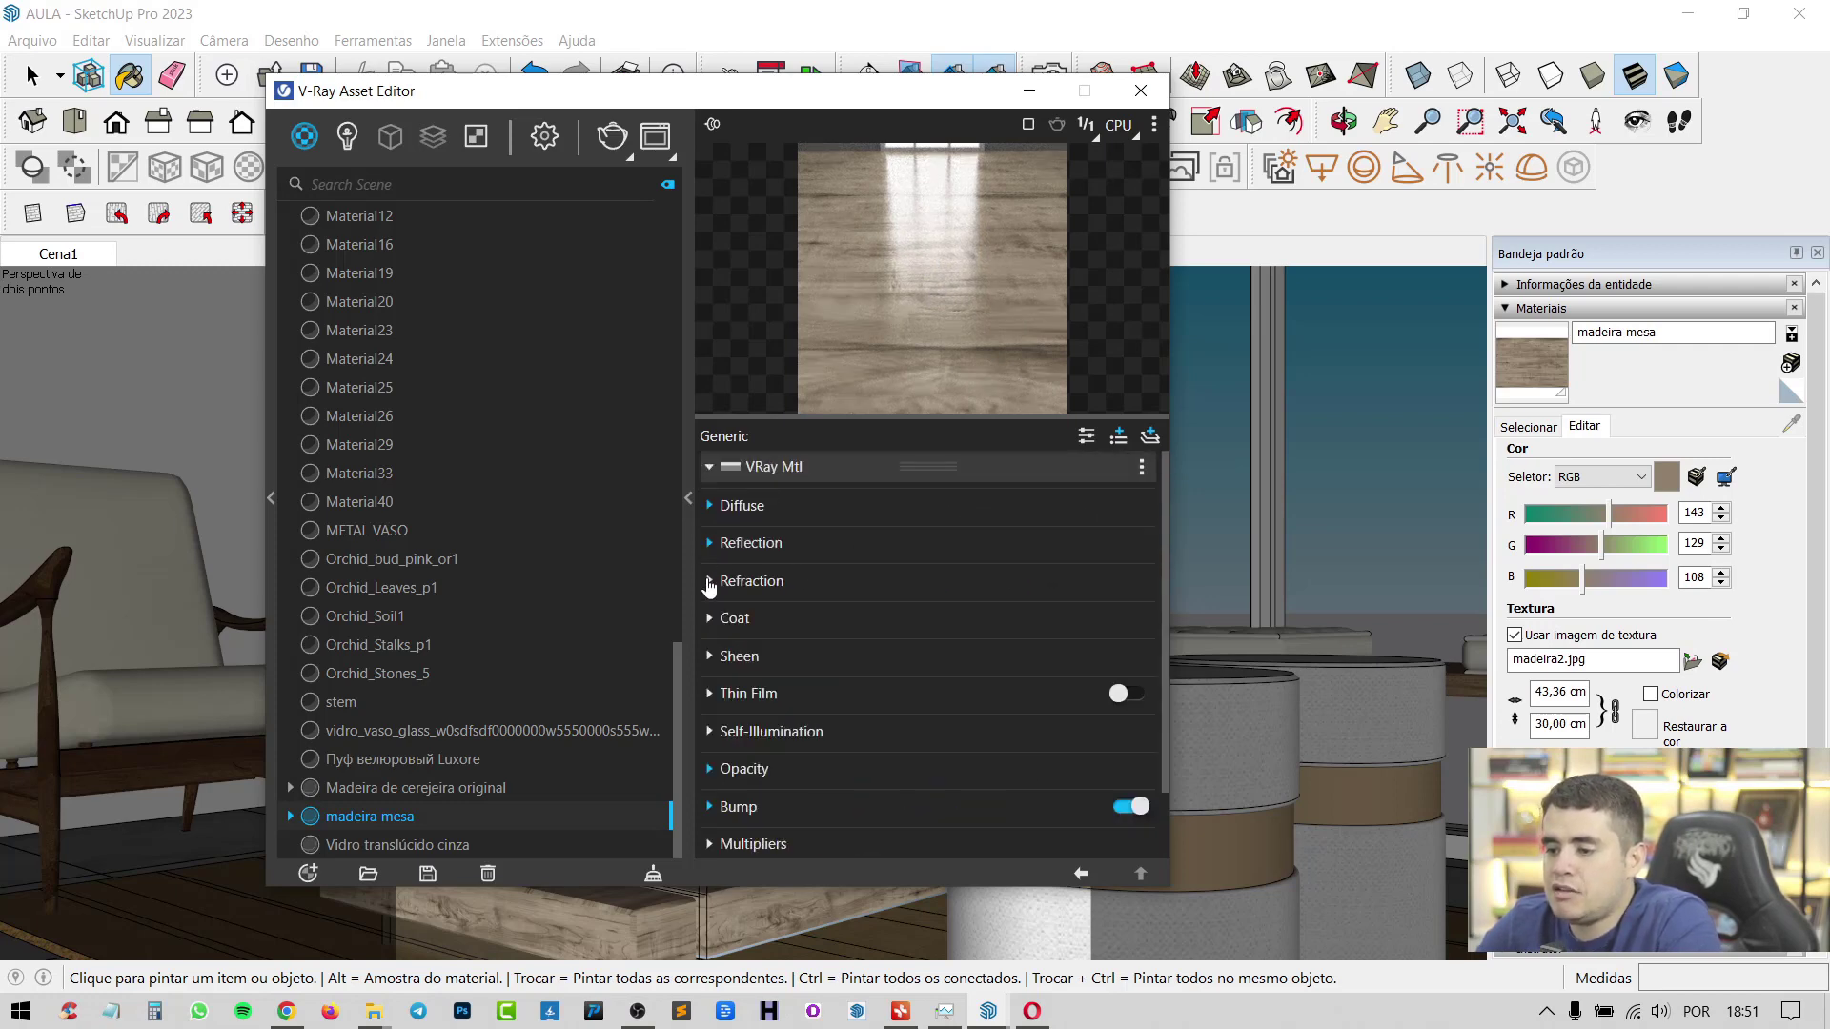
# Try light grey and white refraction colors on madeira mesa and return the refraction color to black
pyautogui.click(709, 582)
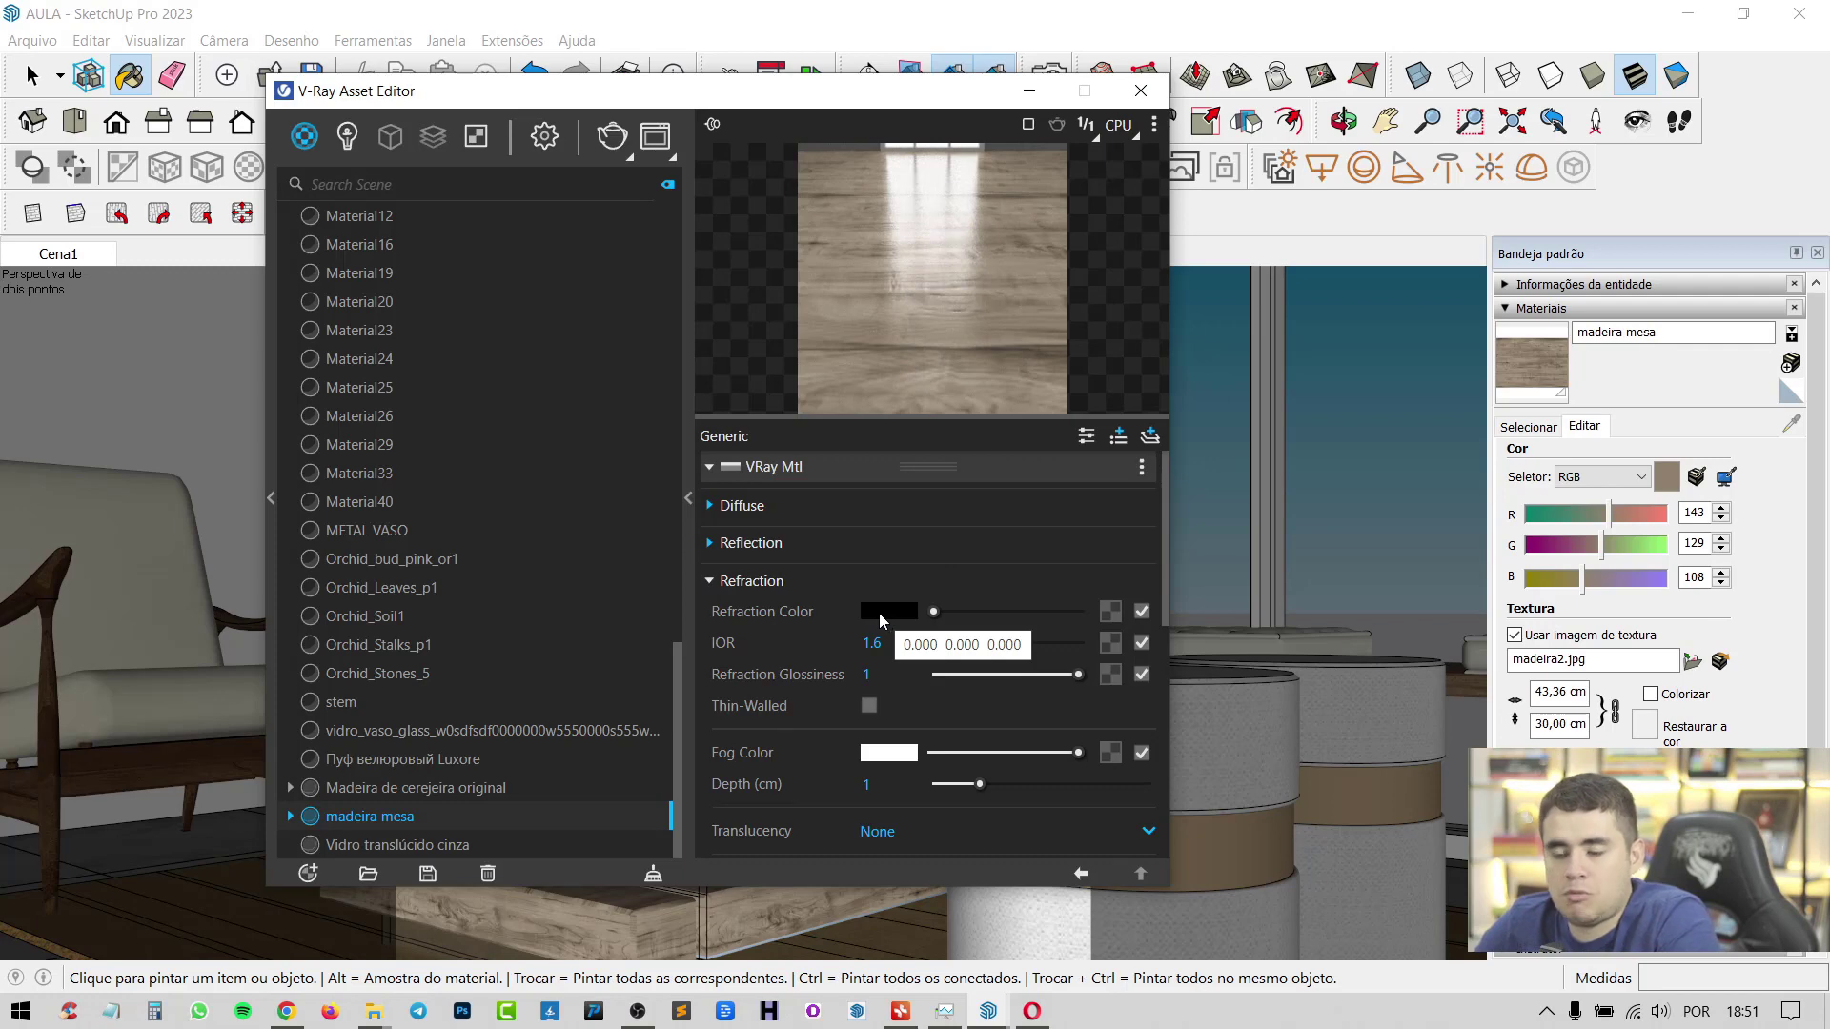
pyautogui.moveTo(934, 612); pyautogui.dragTo(1015, 621)
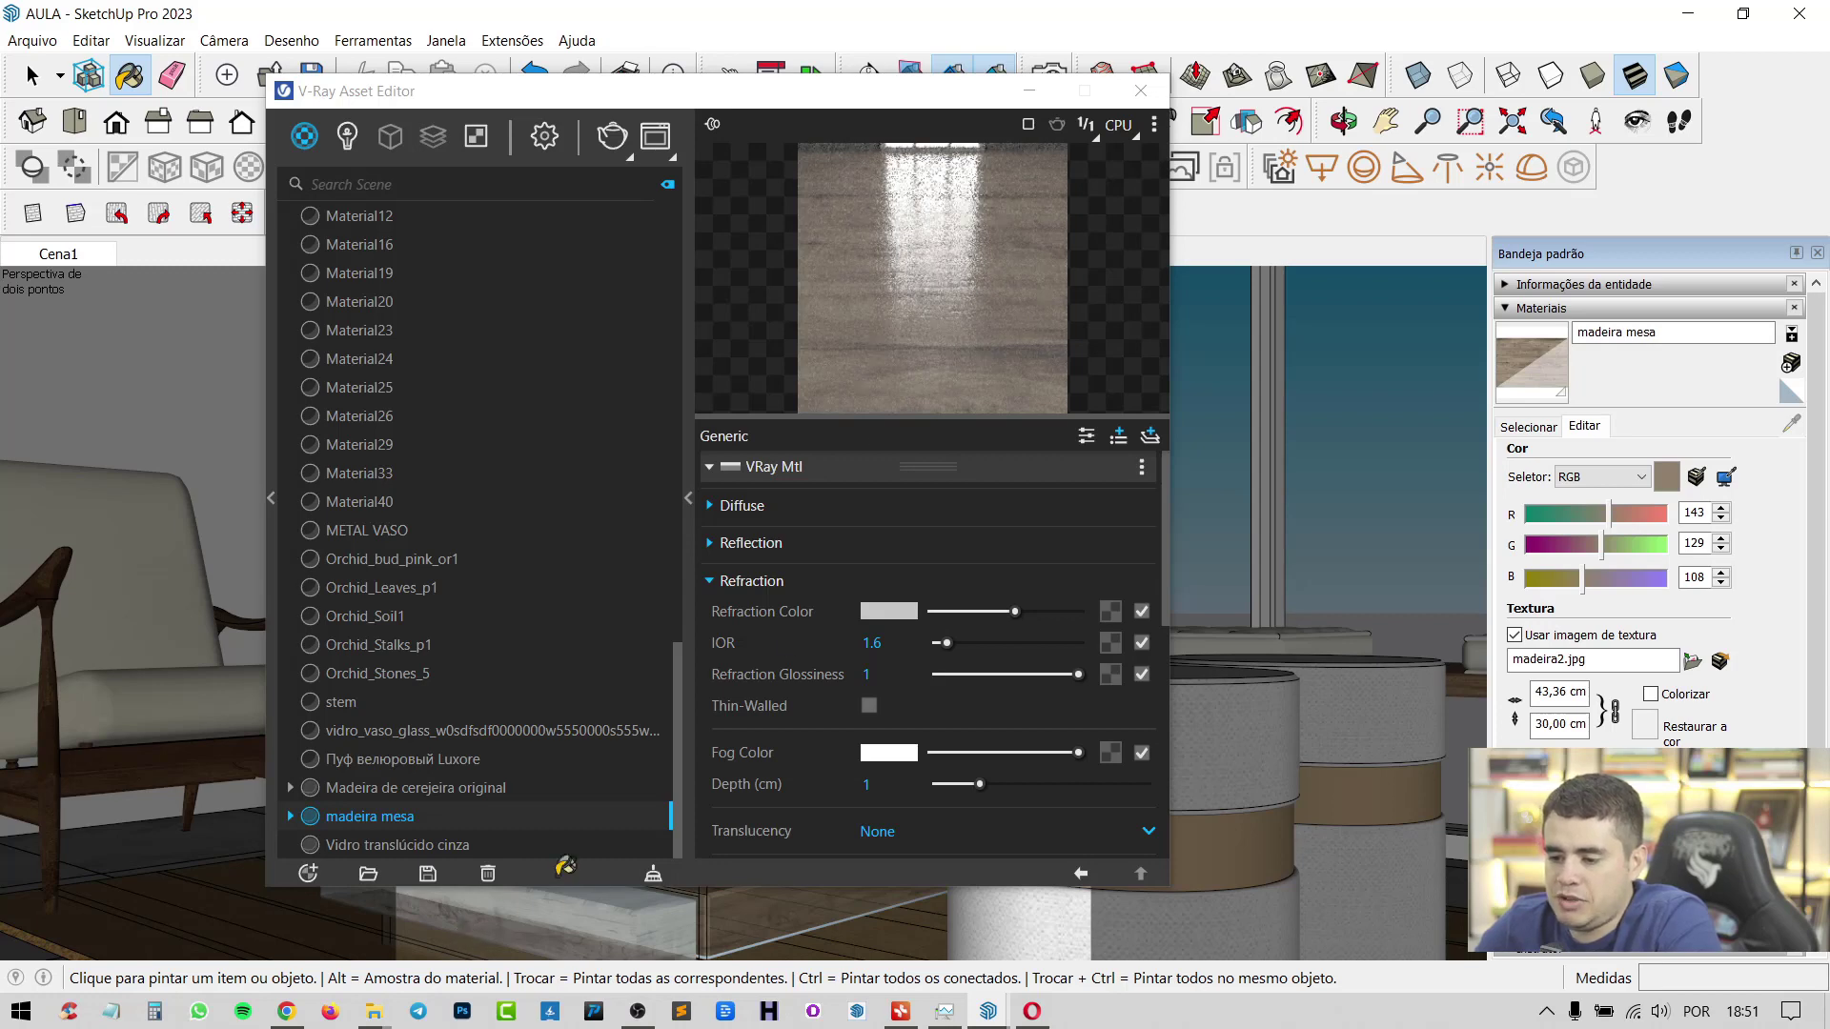
pyautogui.moveTo(874, 110)
pyautogui.mouseDown()
pyautogui.moveTo(1242, 169)
pyautogui.moveTo(1233, 237)
pyautogui.moveTo(484, 99)
pyautogui.mouseUp()
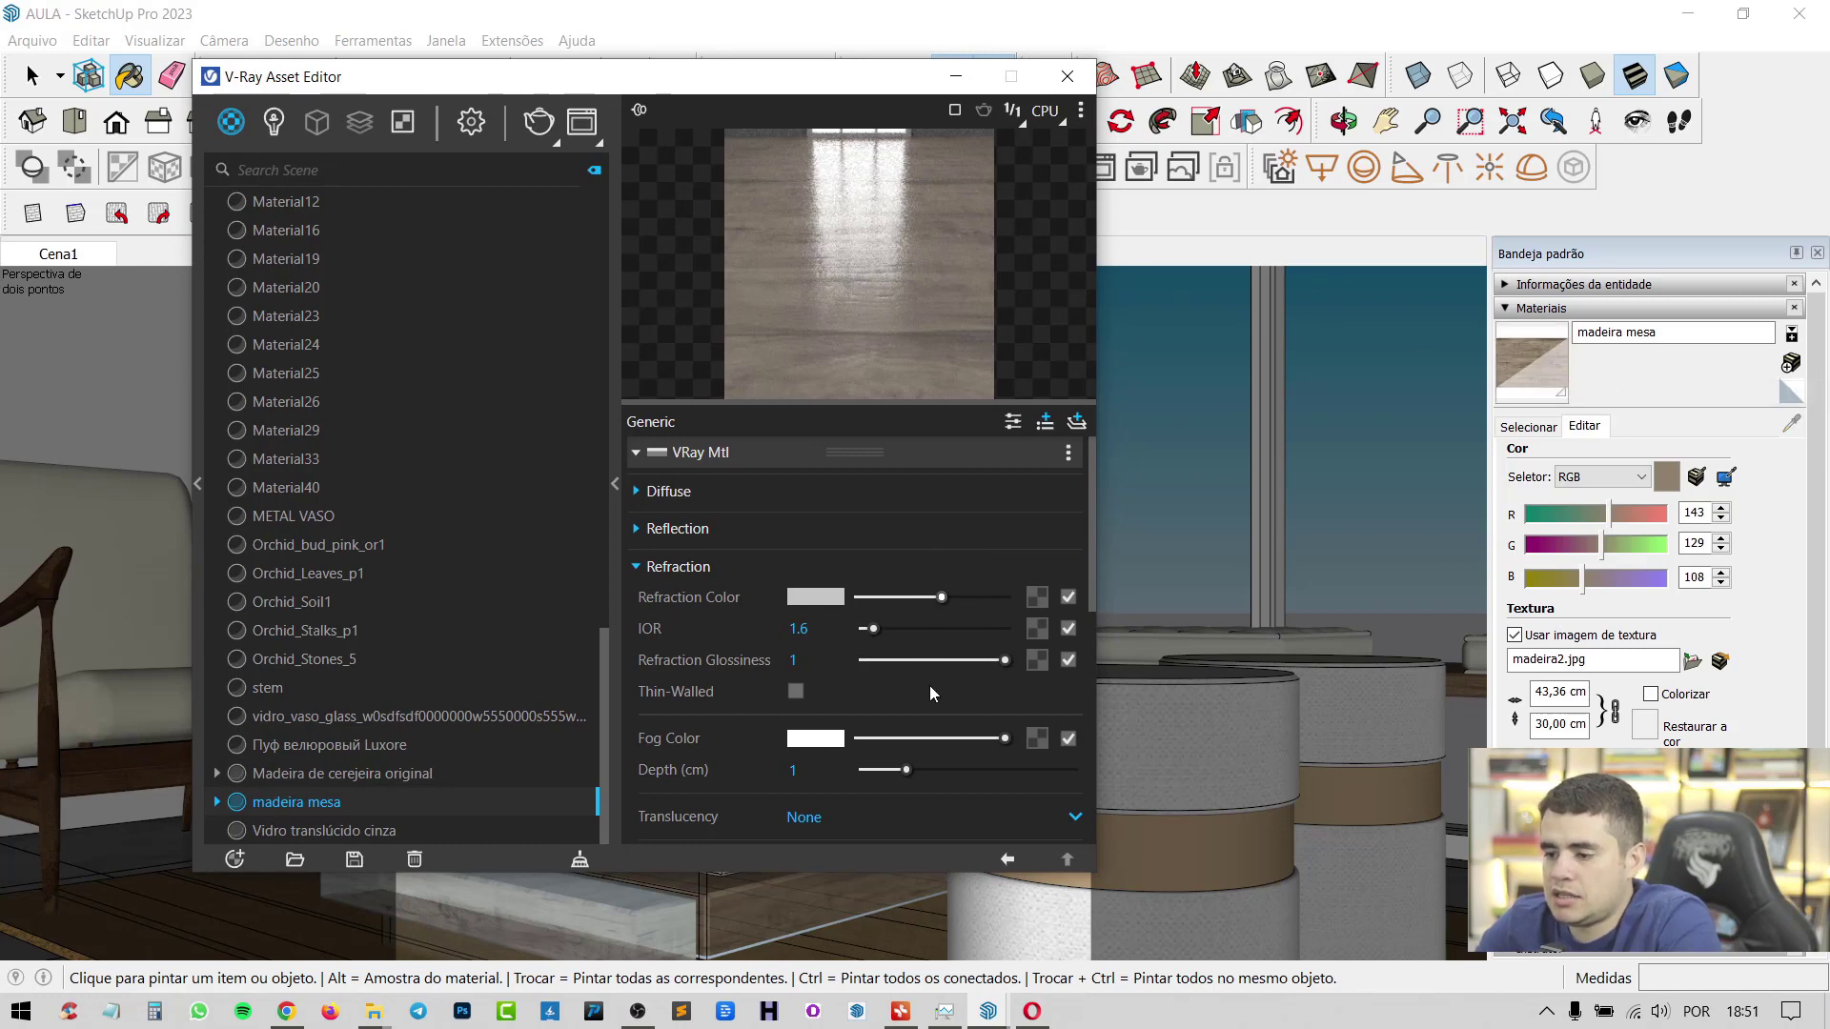
pyautogui.moveTo(936, 600); pyautogui.dragTo(1007, 598)
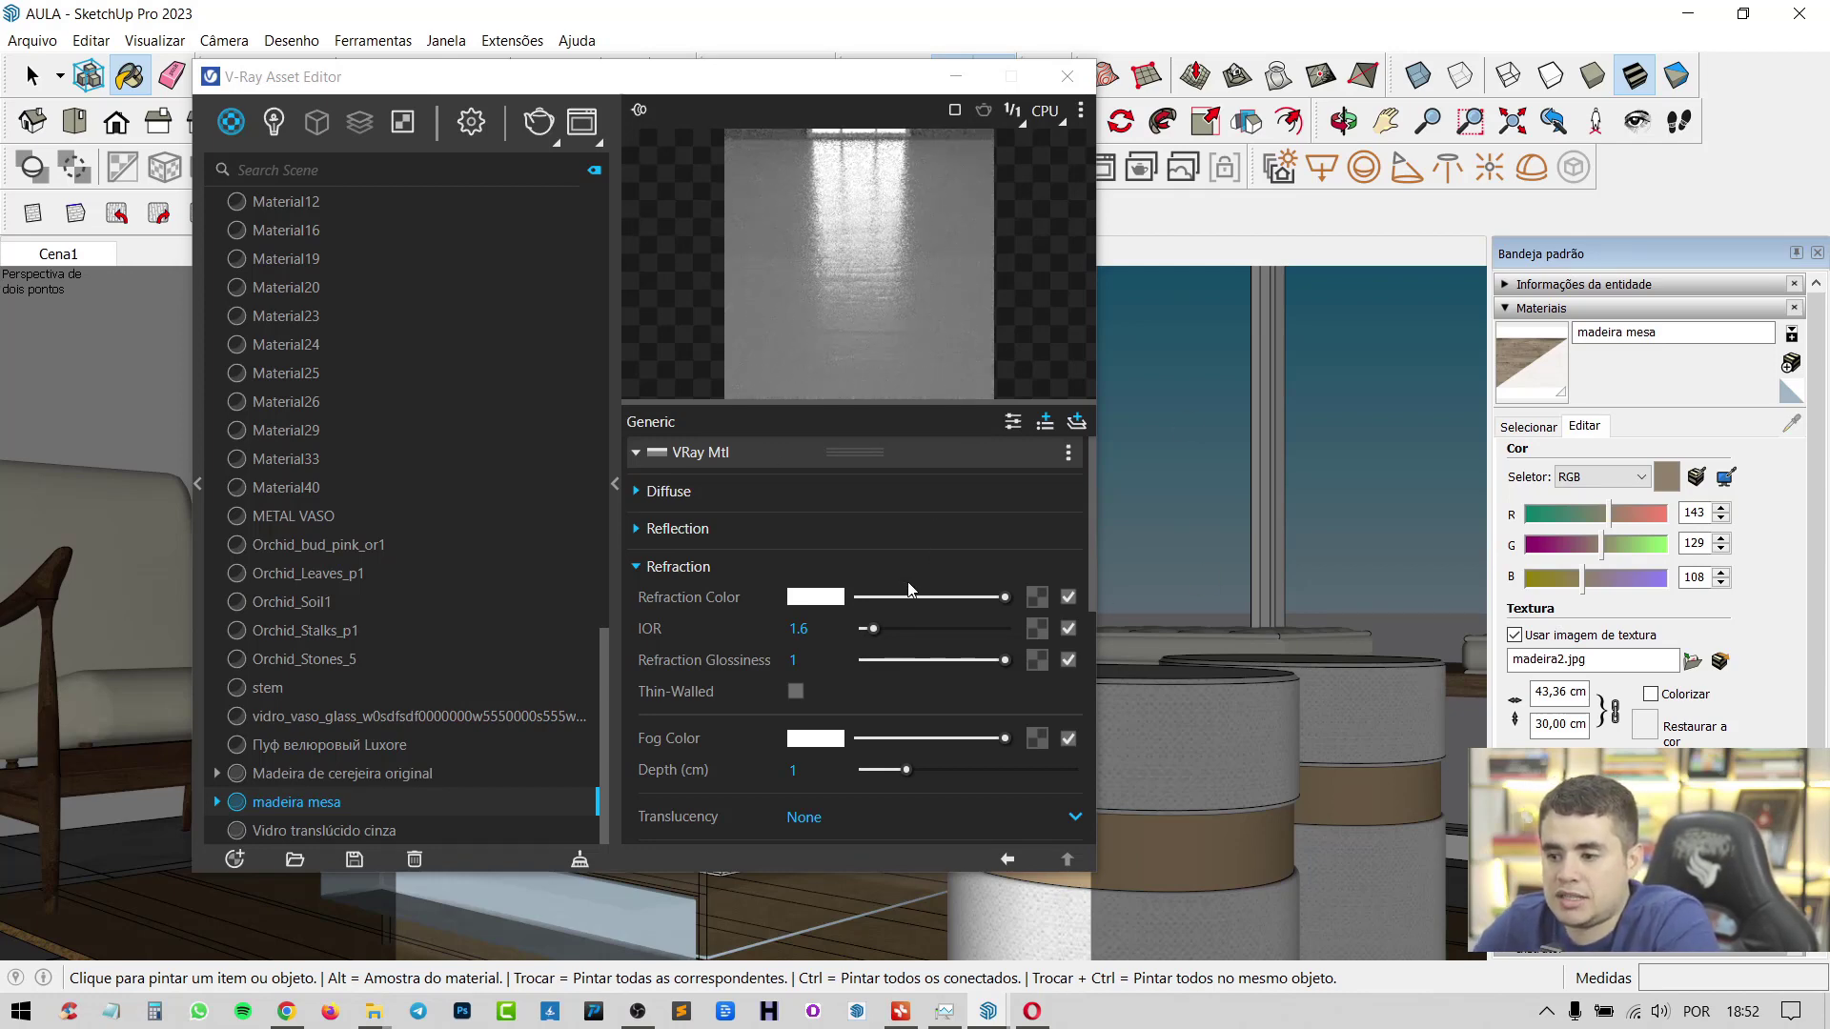
pyautogui.click(886, 596)
pyautogui.moveTo(884, 595); pyautogui.dragTo(783, 589)
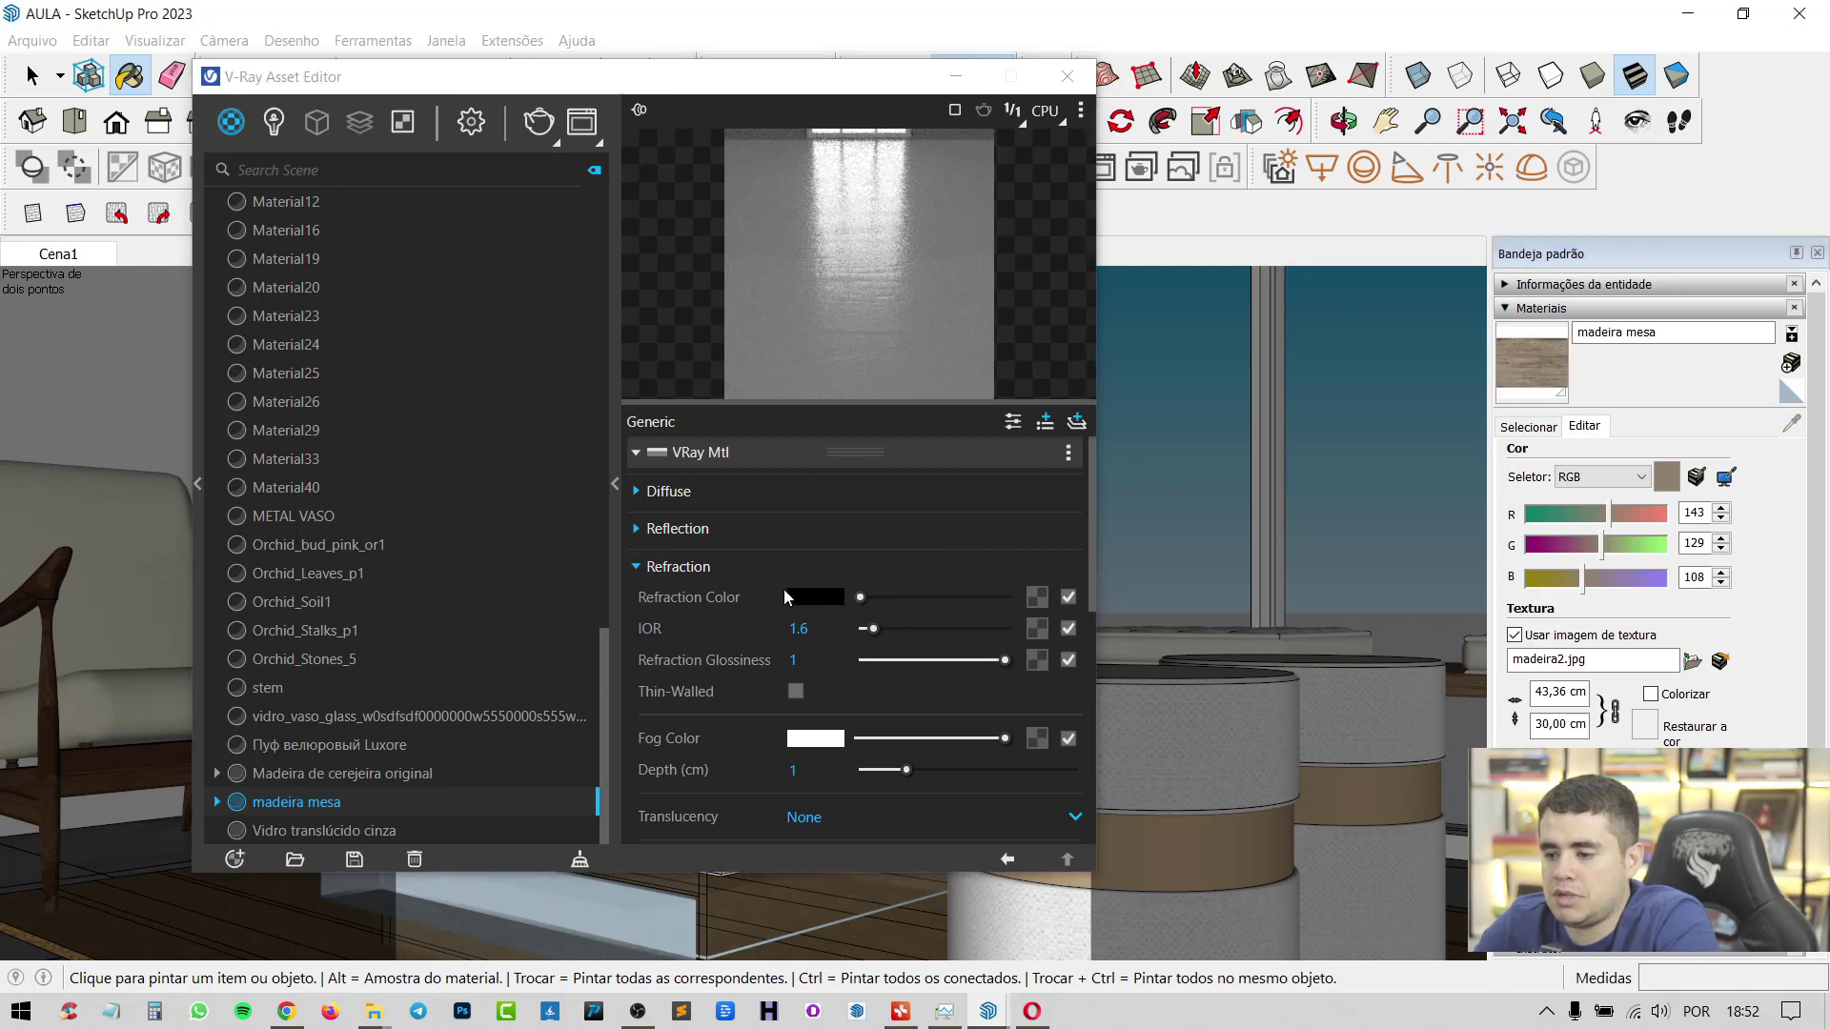
pyautogui.scroll(-3, 883, 584)
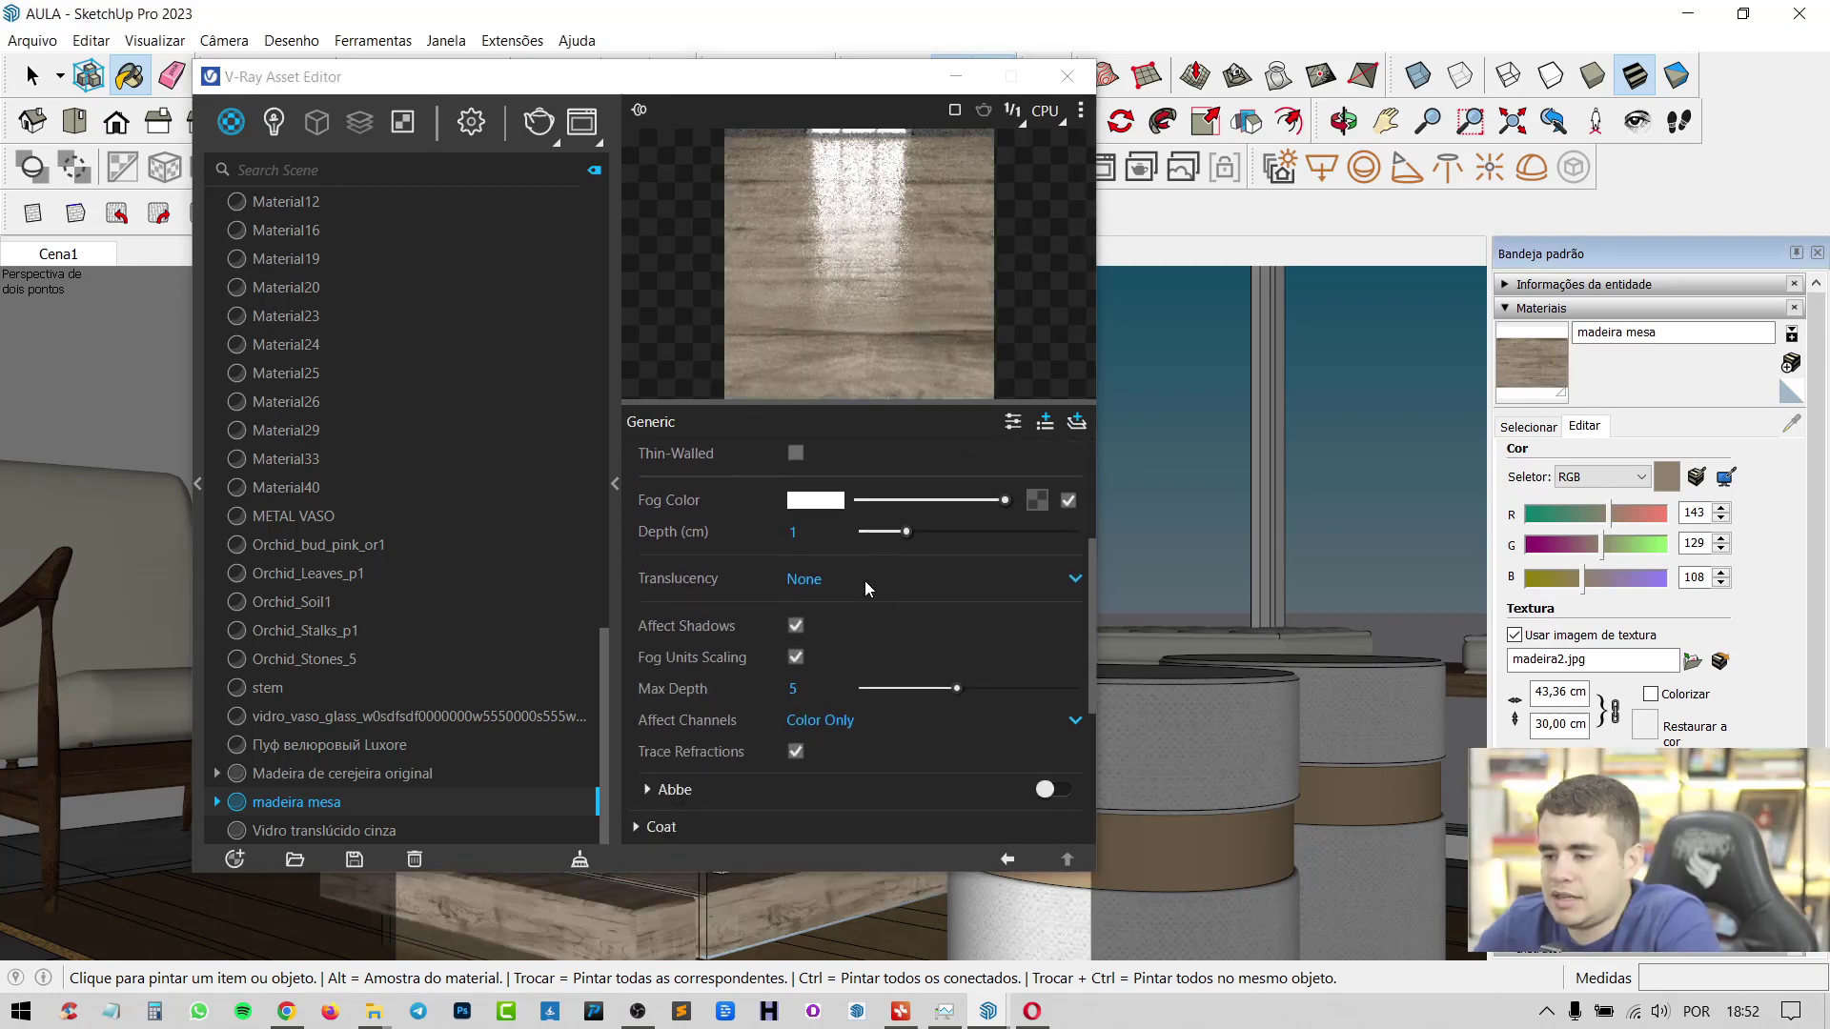
pyautogui.scroll(5, 858, 579)
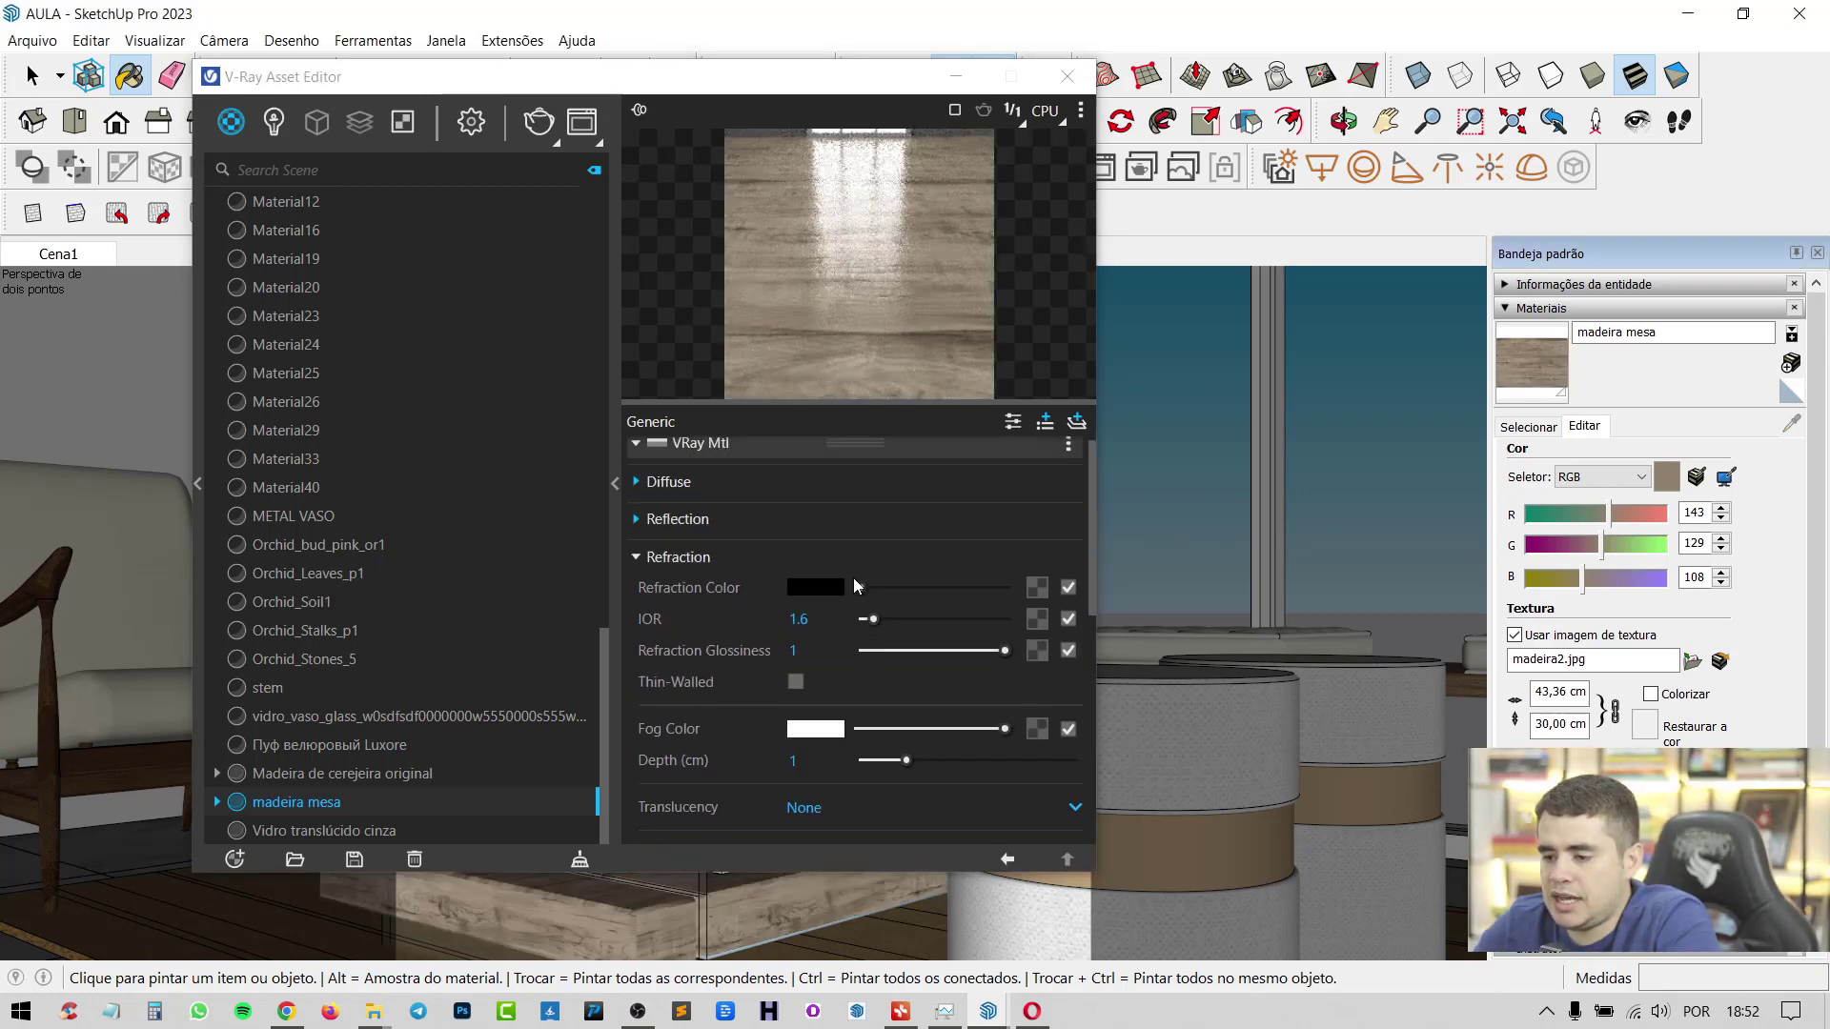
pyautogui.click(660, 576)
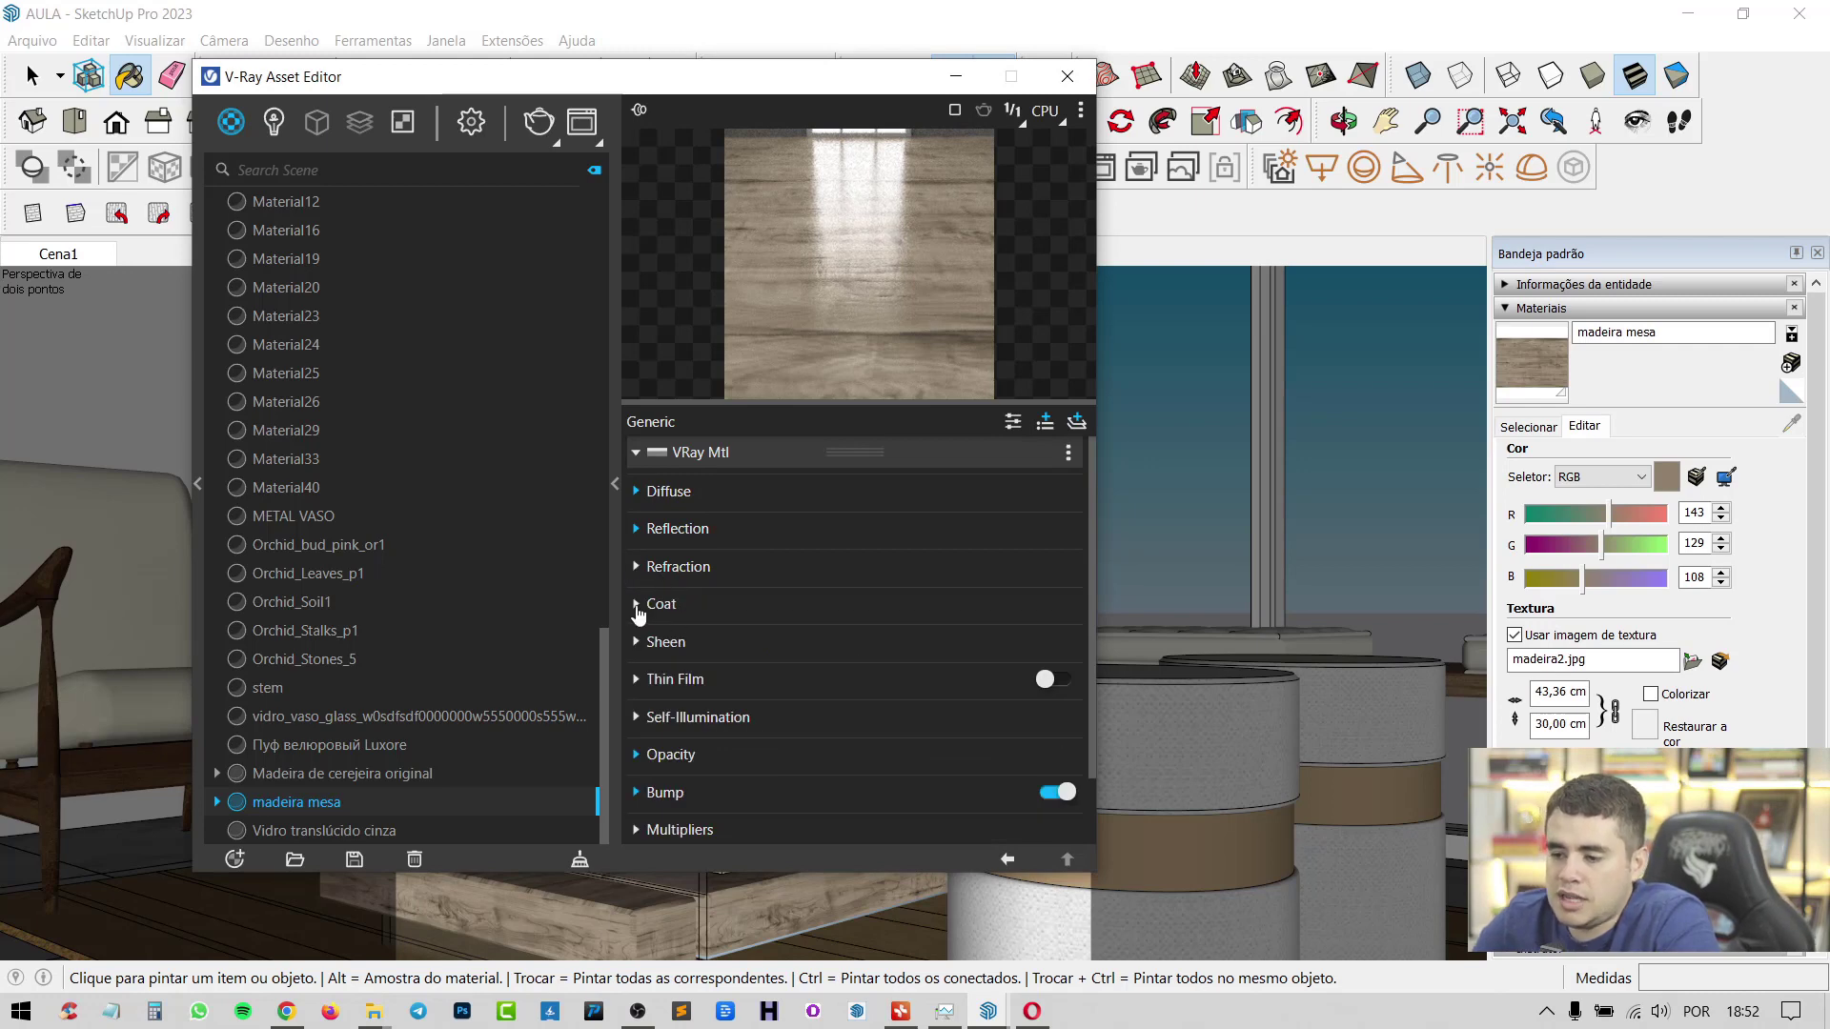
# Set the coat amount of madeira mesa to 1
pyautogui.click(639, 610)
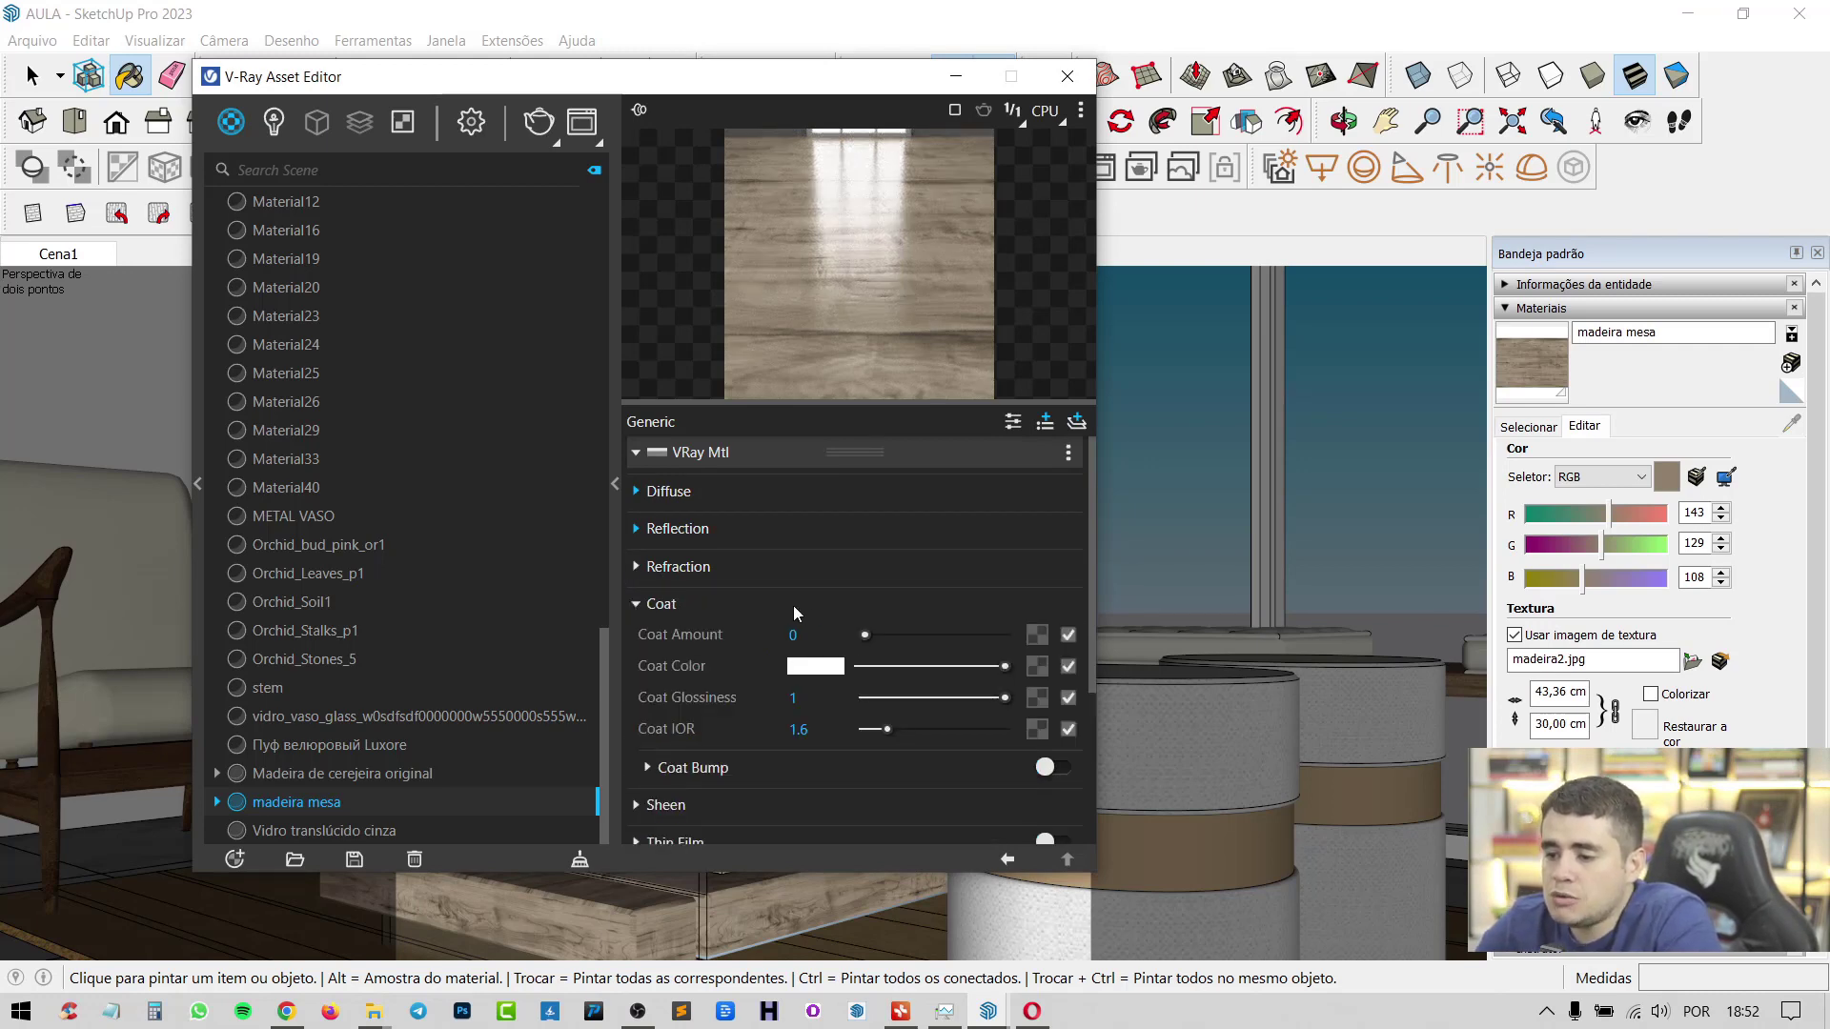
pyautogui.moveTo(884, 635); pyautogui.dragTo(1022, 635)
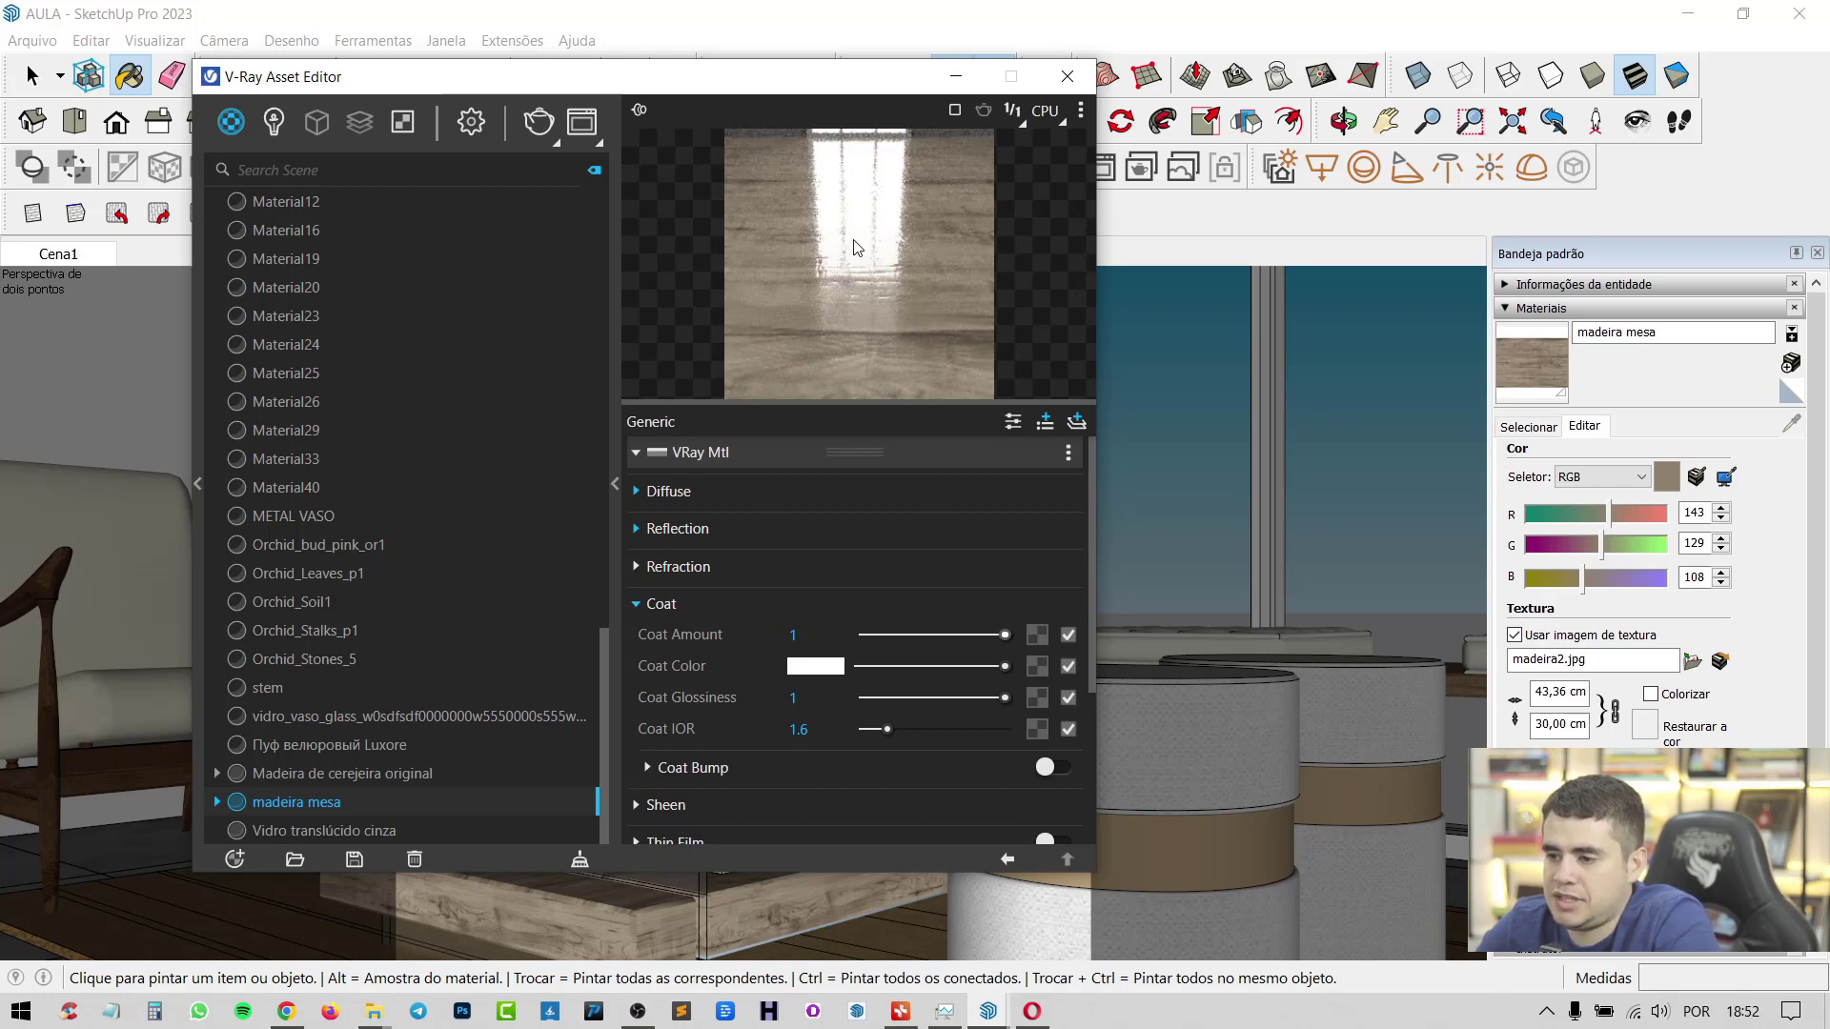
# Reset the coat amount of madeira mesa to 0, and try a white sheen color before returning it to black
pyautogui.click(882, 635)
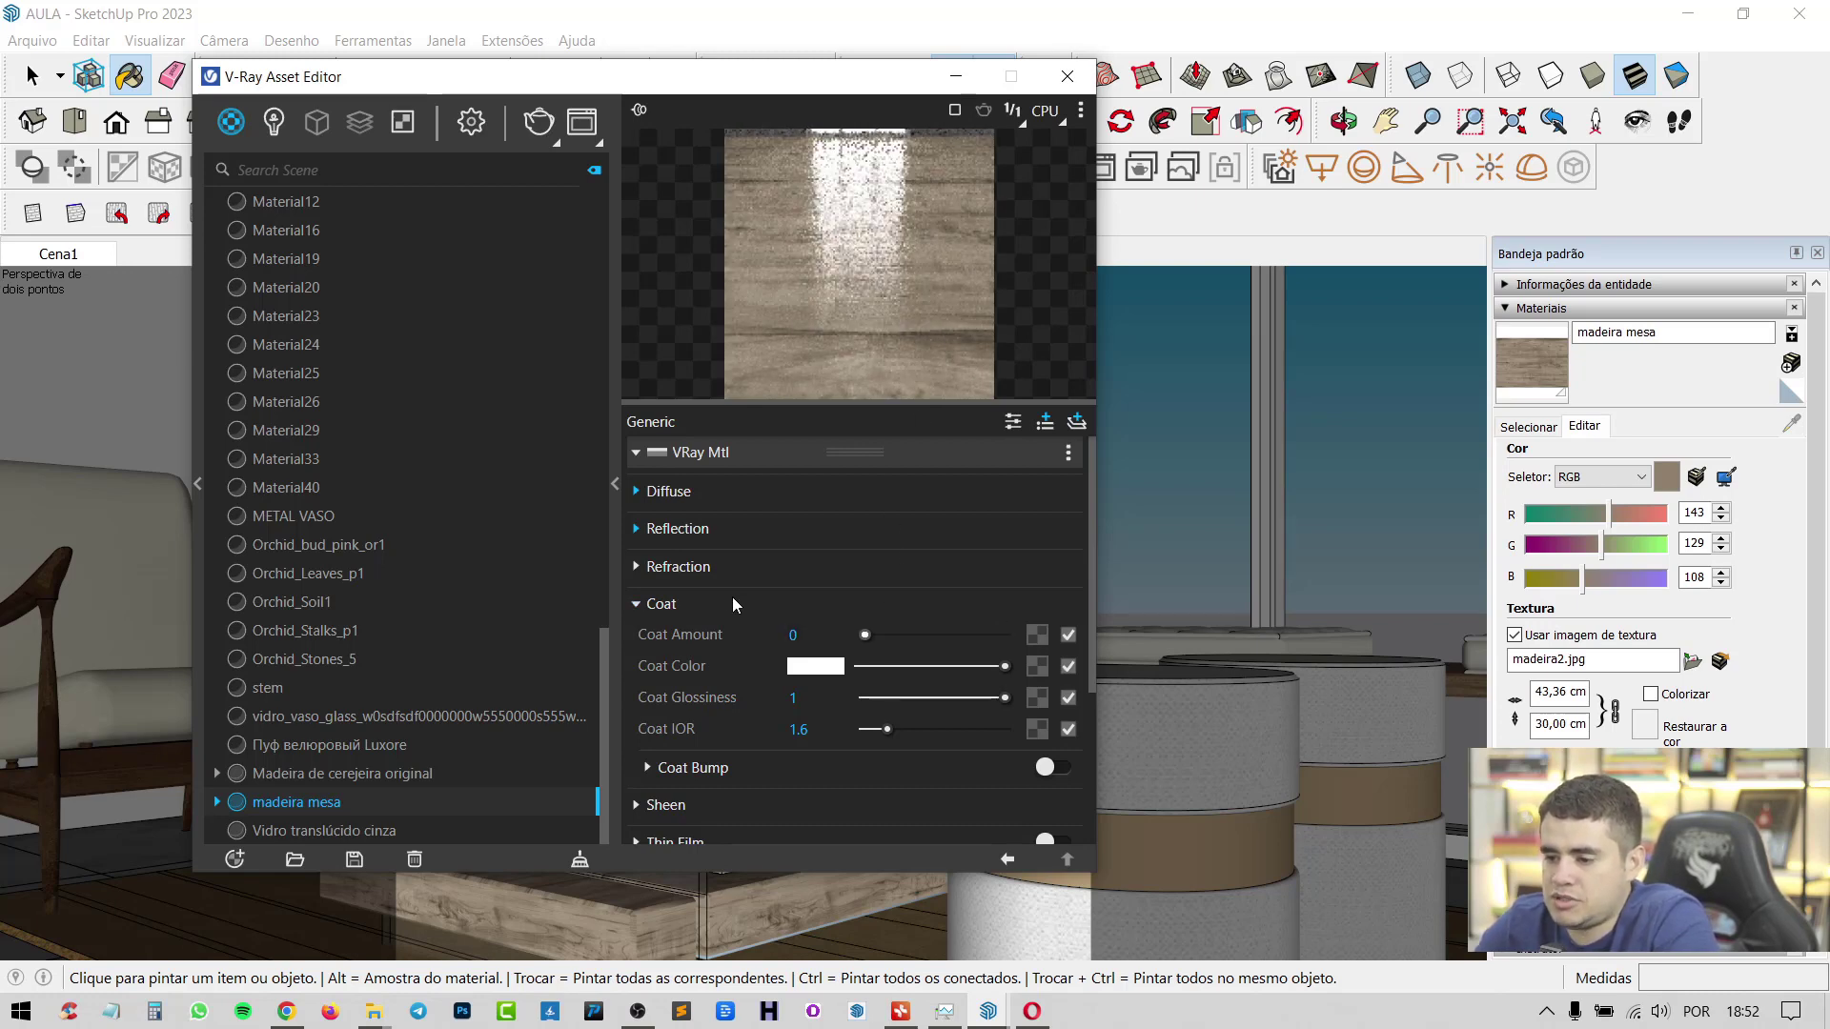
pyautogui.click(655, 604)
pyautogui.click(657, 642)
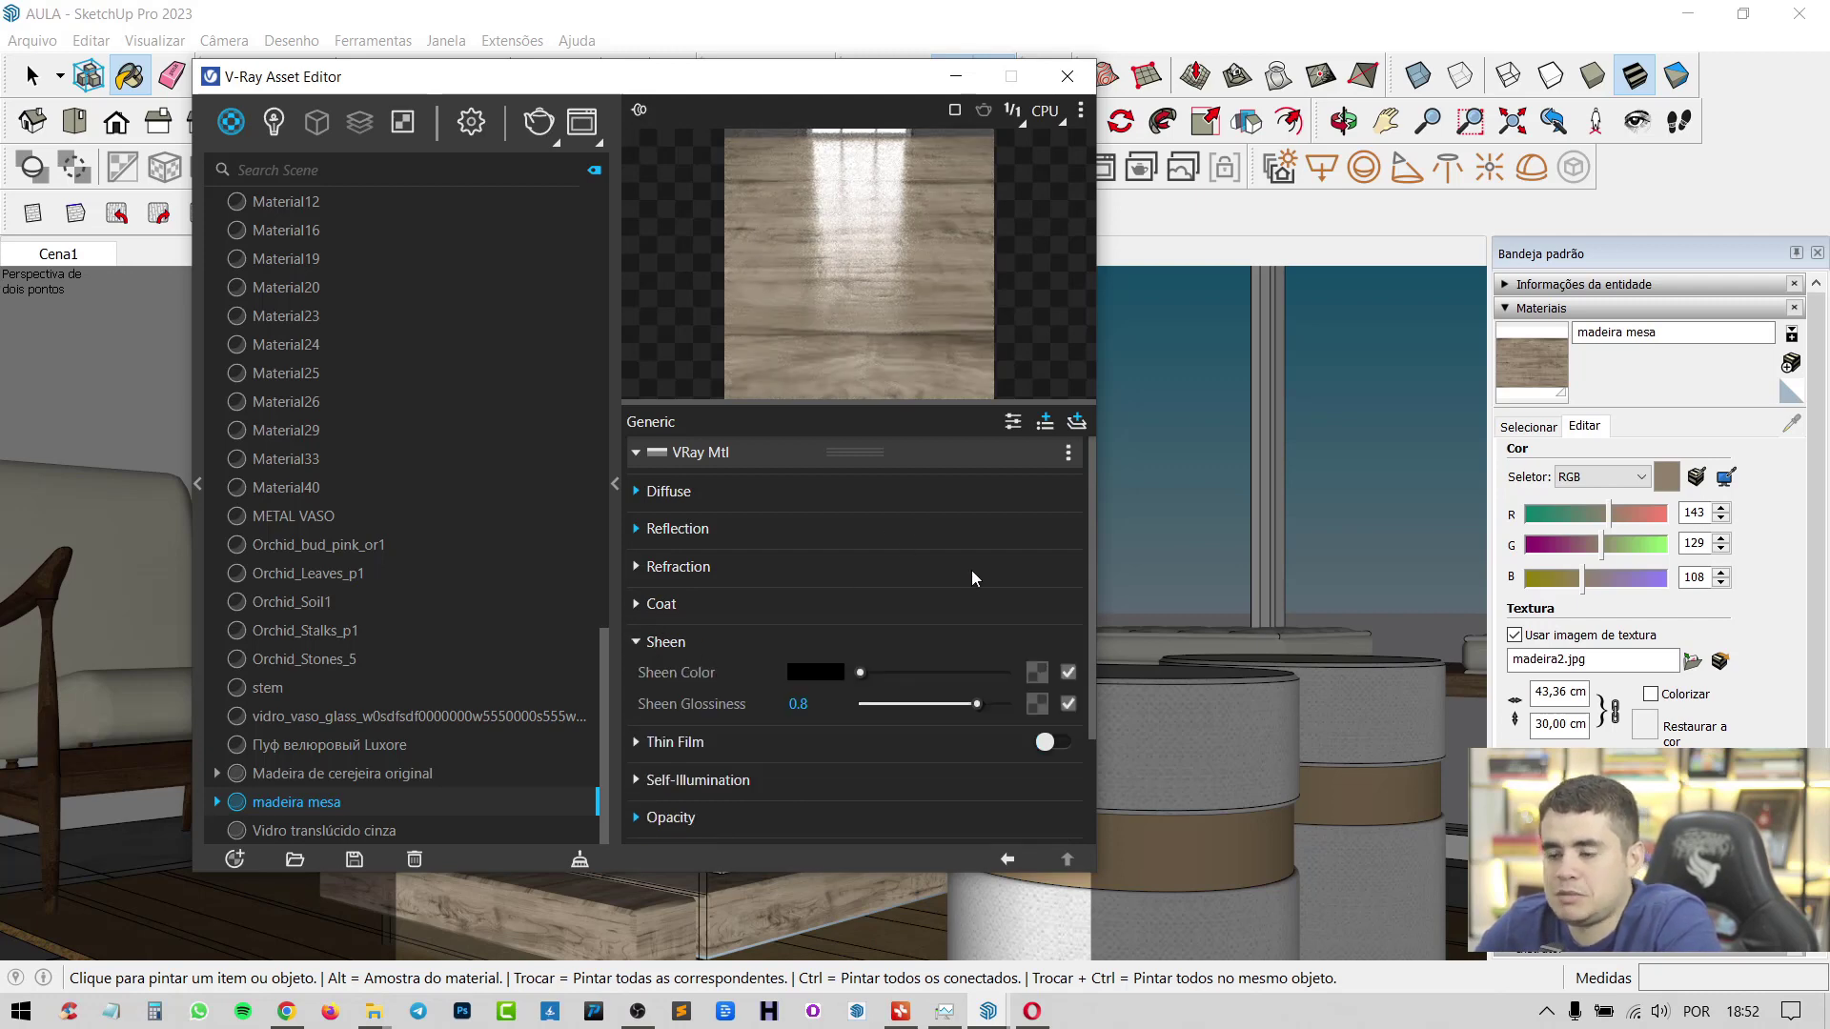
pyautogui.moveTo(936, 673); pyautogui.dragTo(1077, 671)
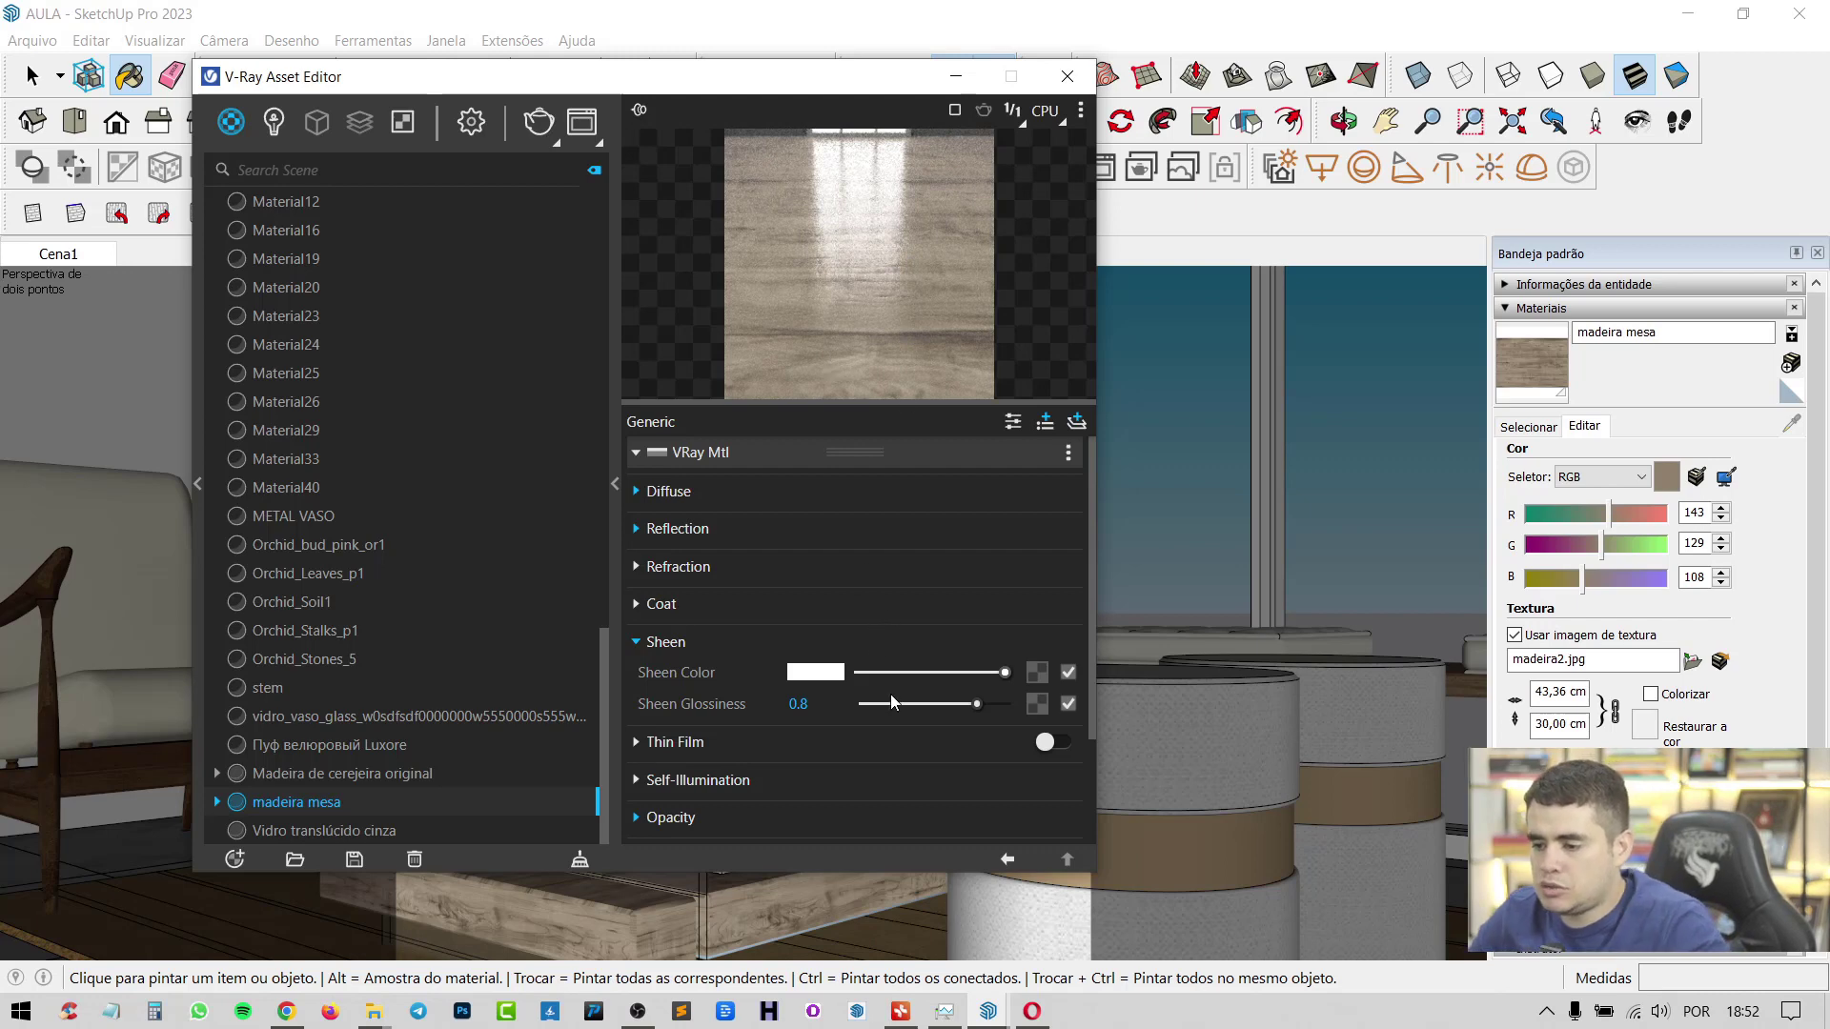
pyautogui.moveTo(1005, 672); pyautogui.dragTo(741, 673)
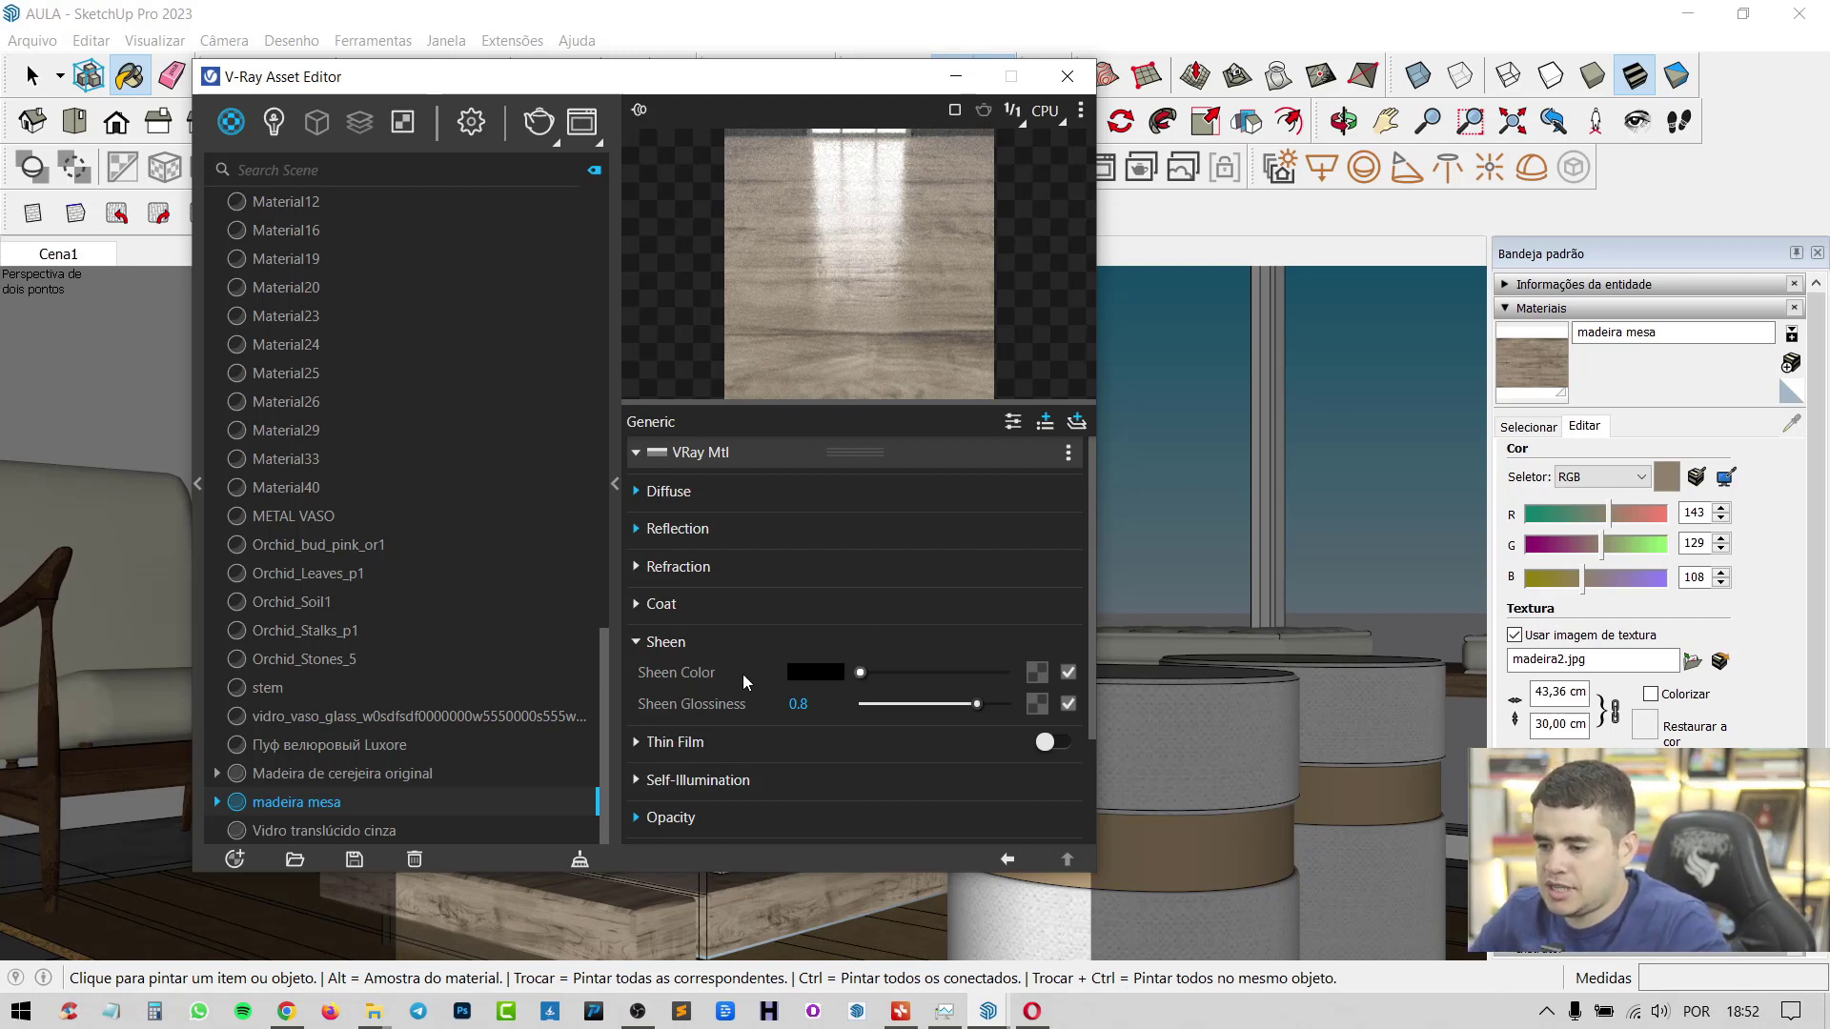
pyautogui.click(666, 641)
# Set the bump amount of madeira mesa to 3
pyautogui.scroll(-2, 835, 578)
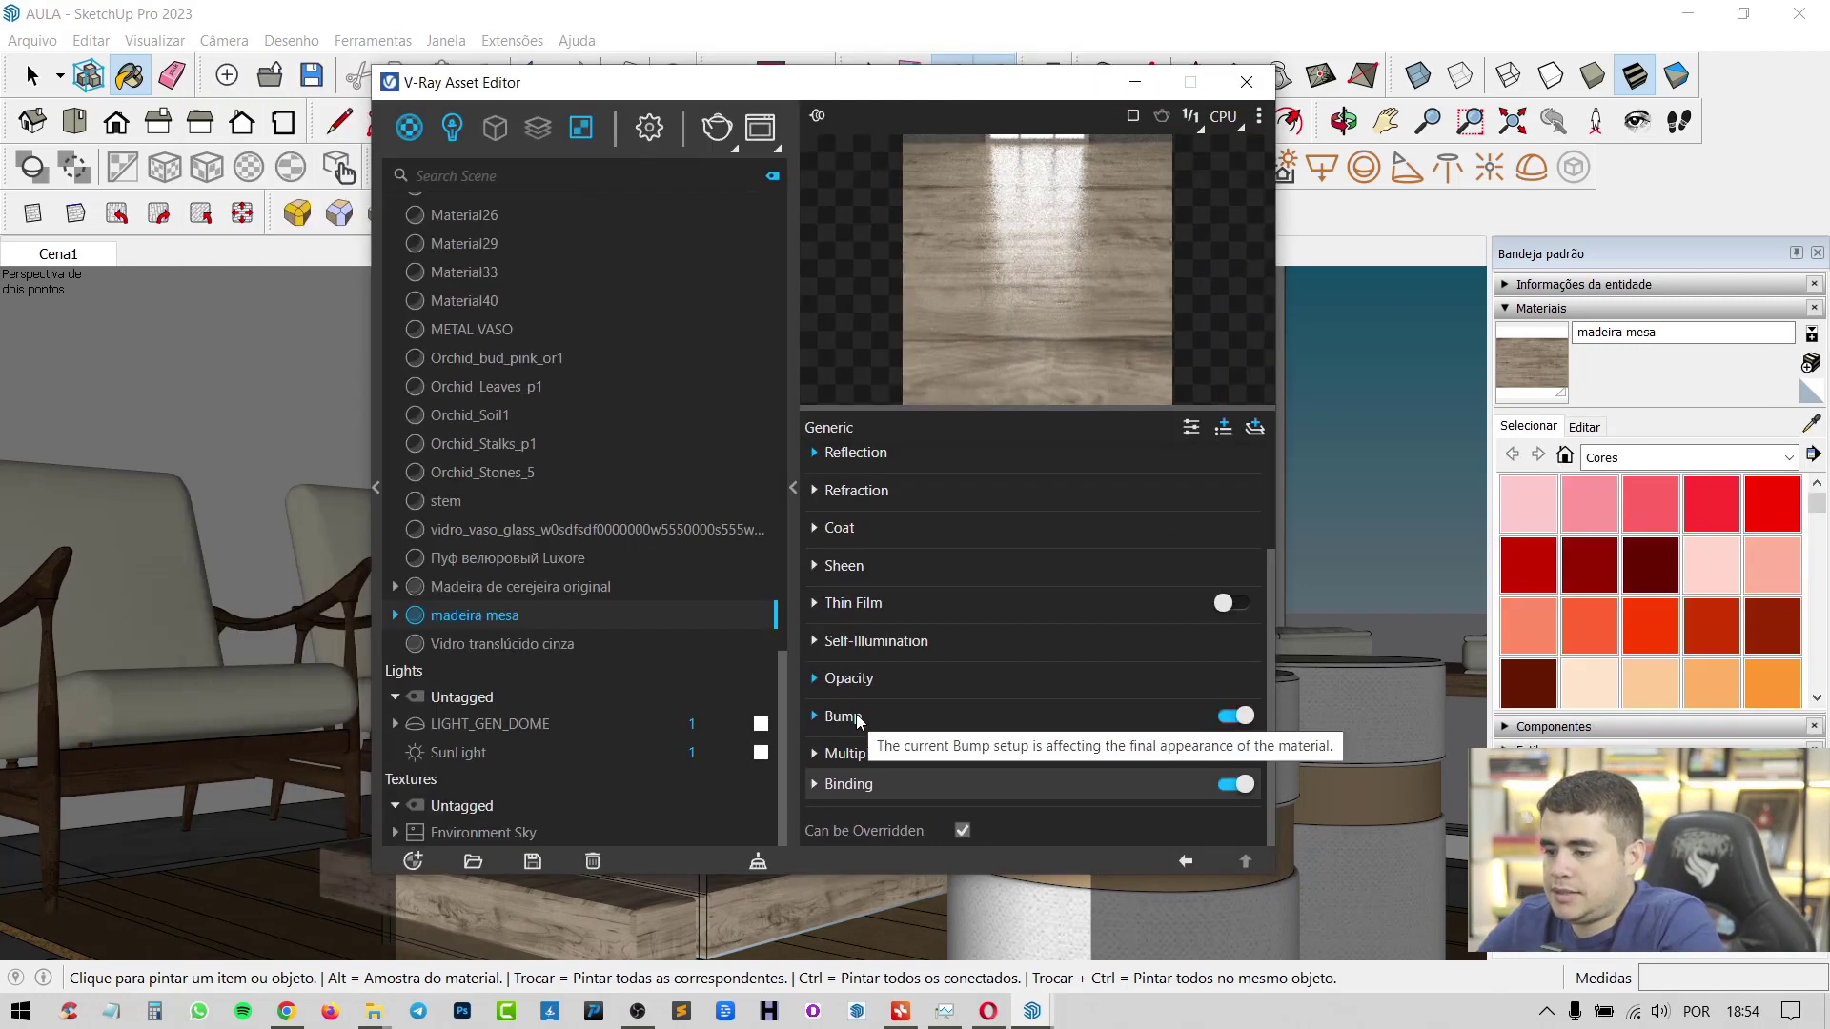
pyautogui.click(858, 716)
pyautogui.scroll(-1, 952, 716)
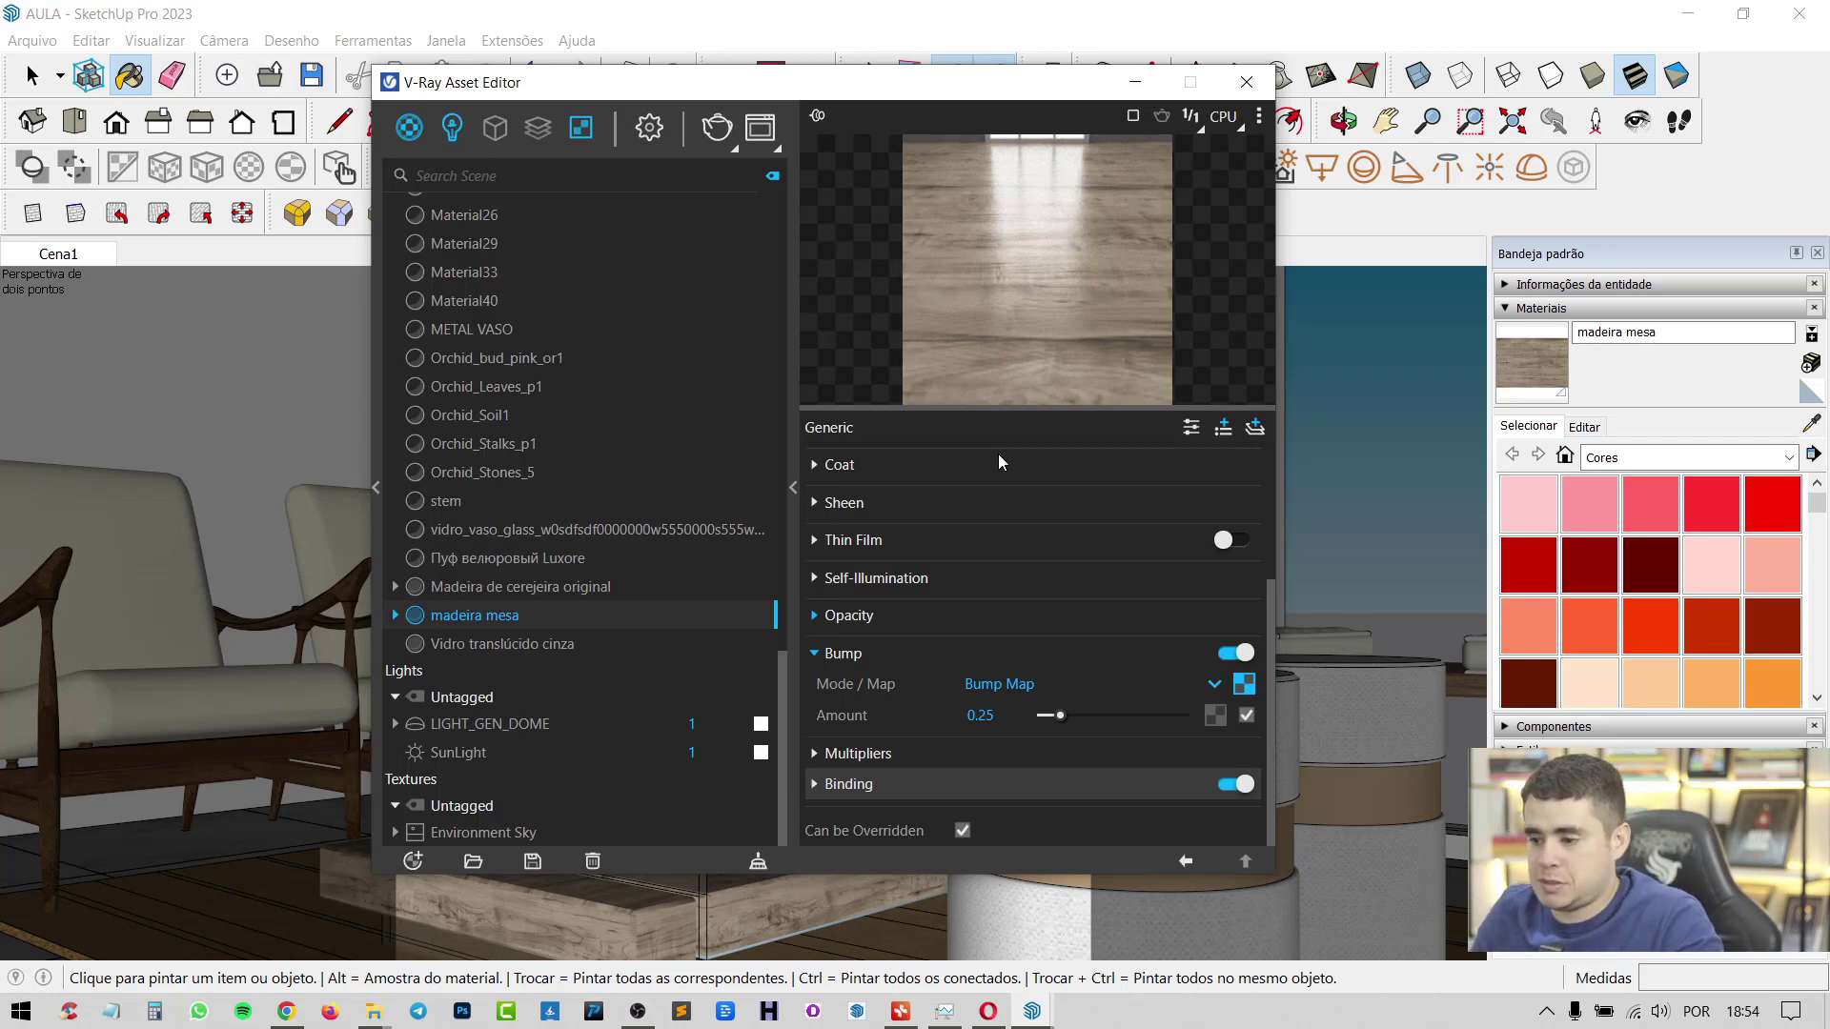
pyautogui.click(972, 713)
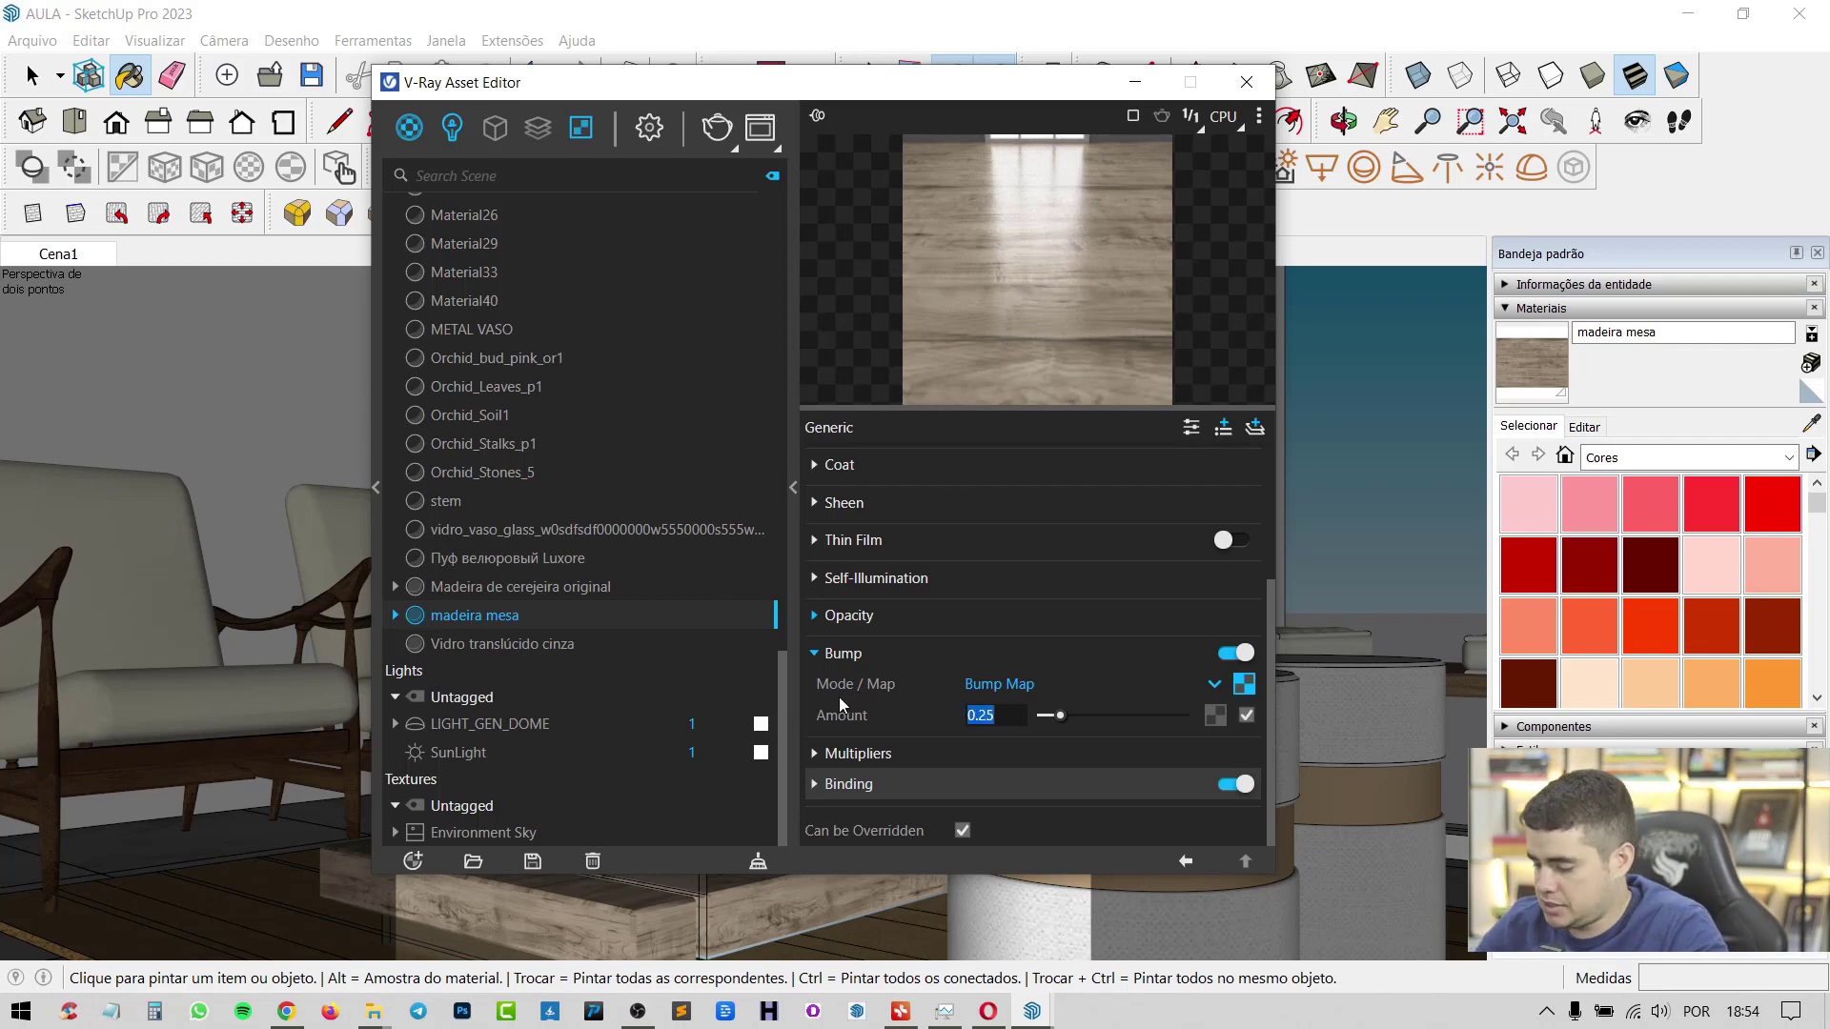
pyautogui.write('3')
pyautogui.press('Return')
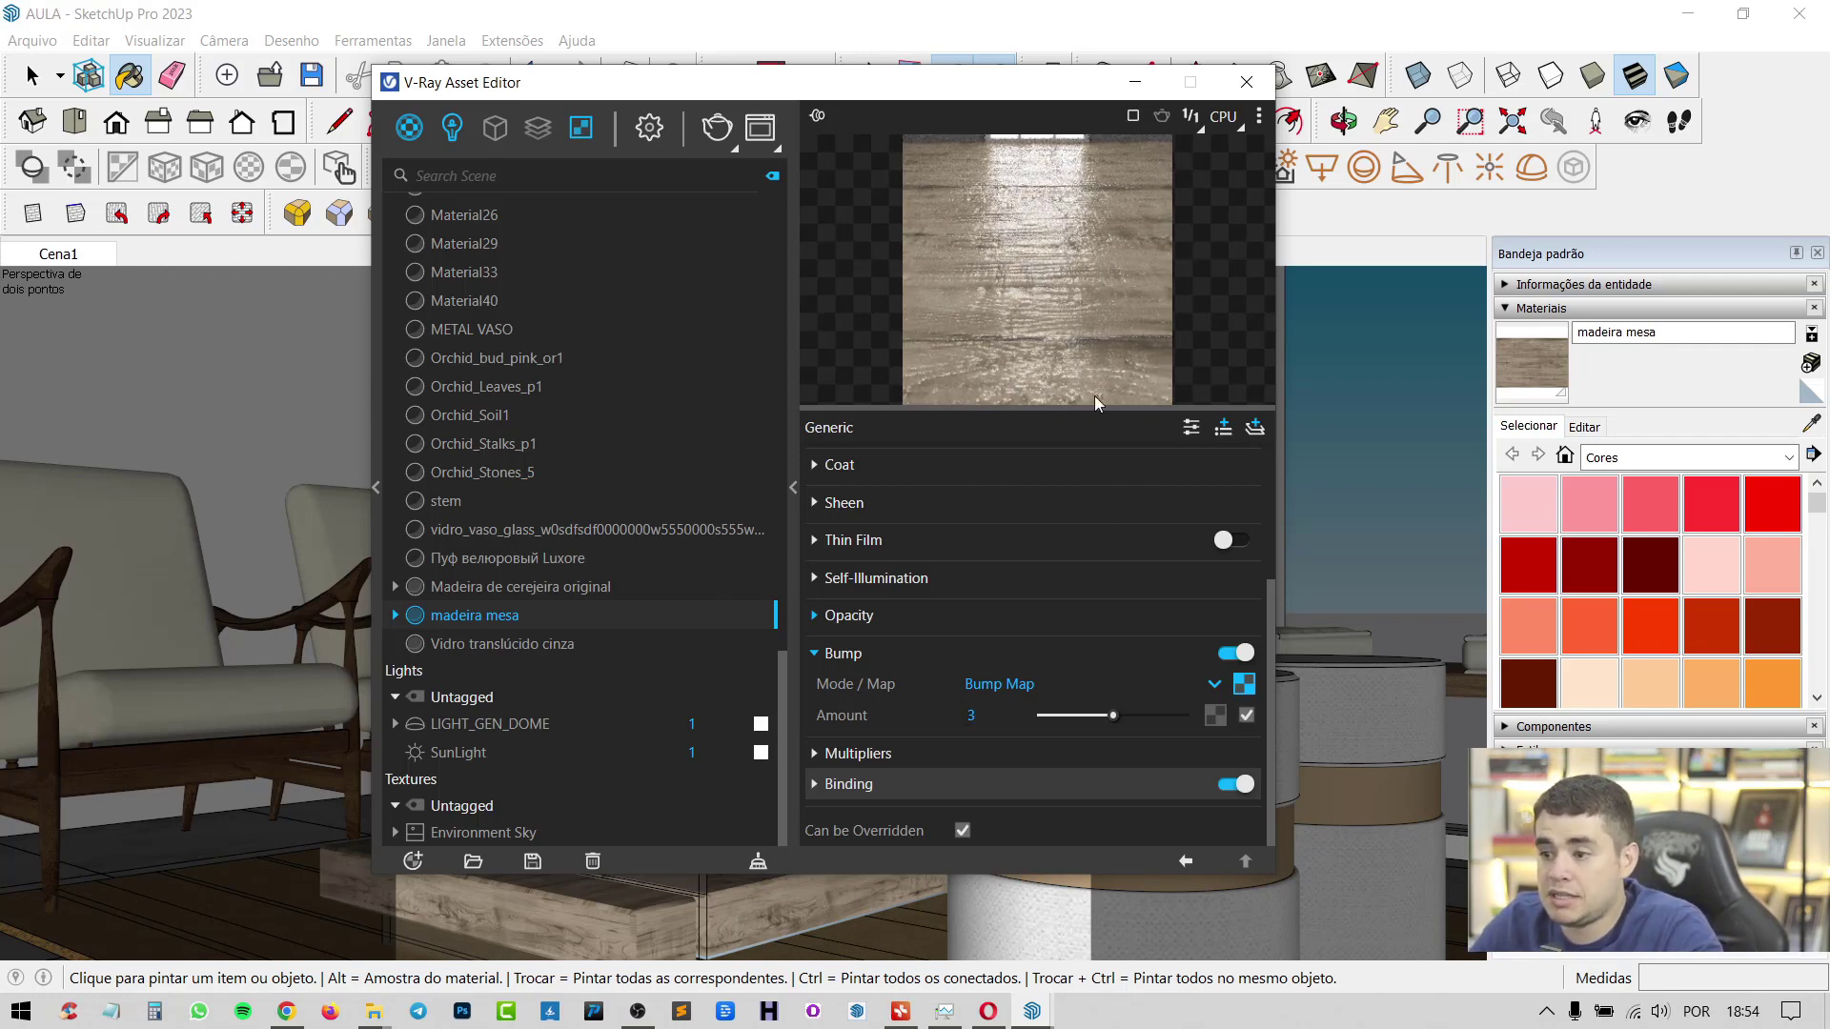
# Set the bump amount of madeira mesa back to 0.25
pyautogui.write('0')
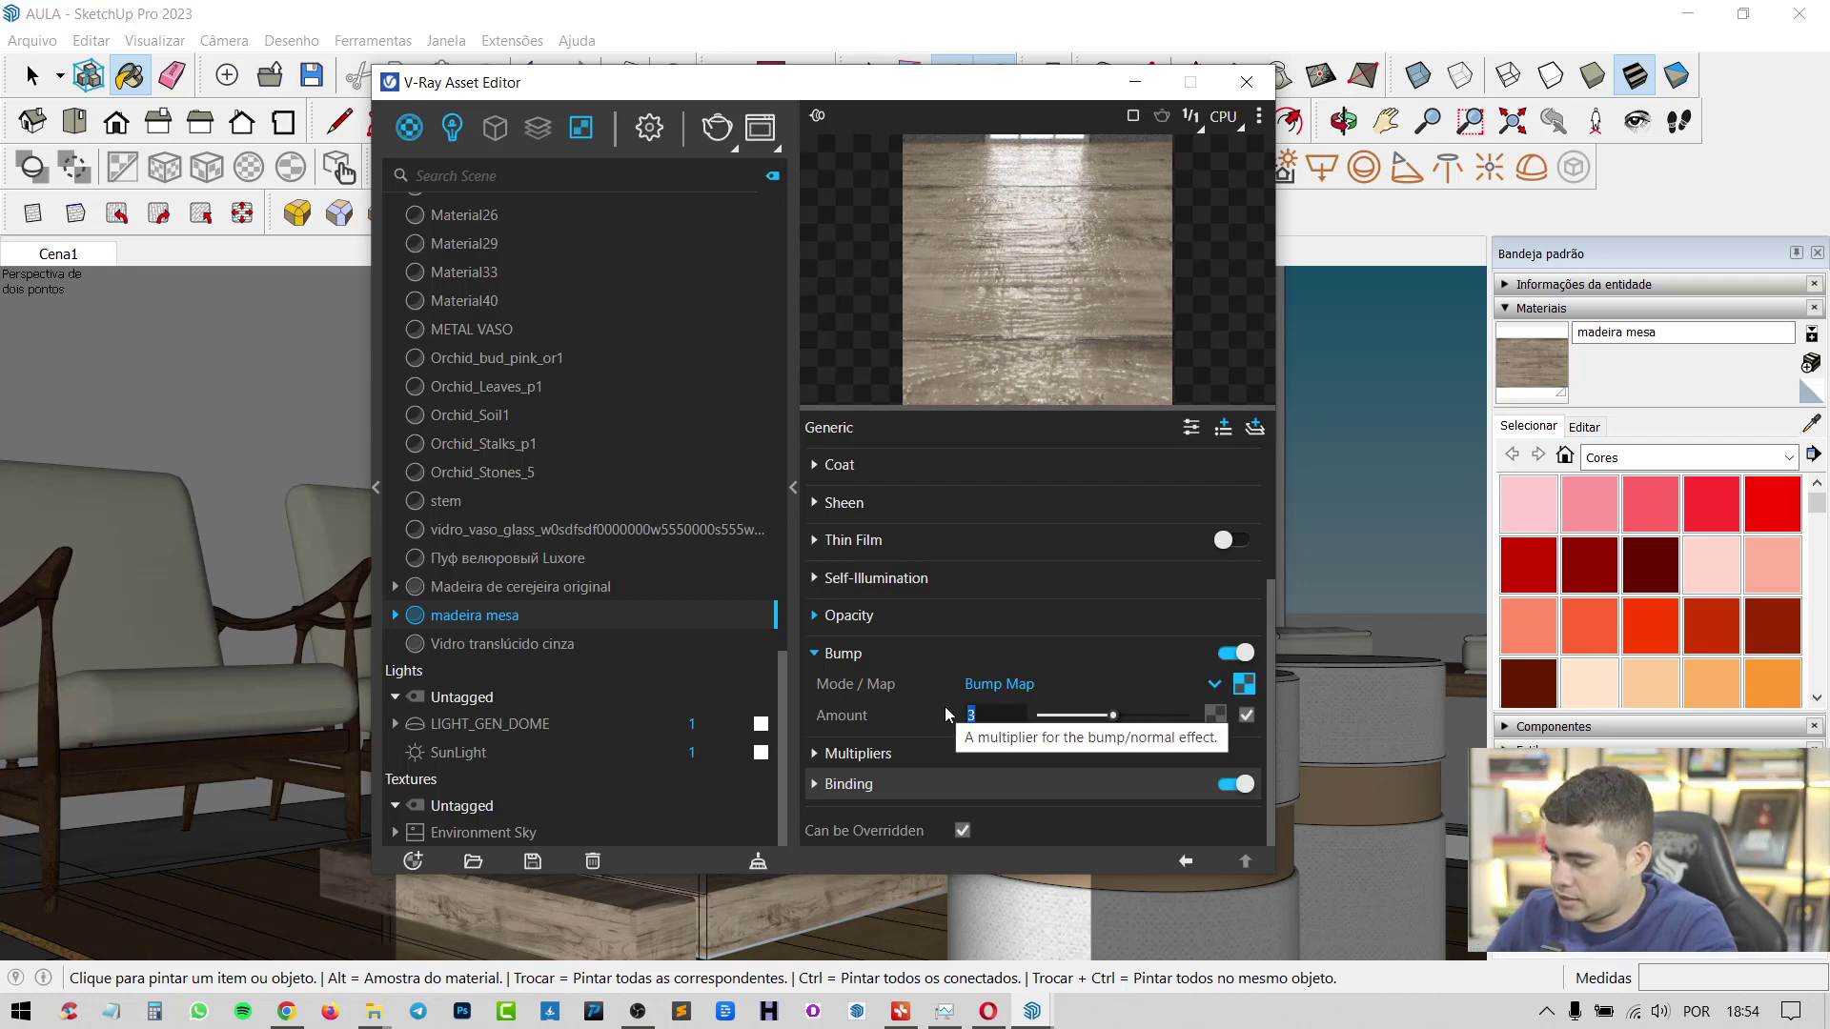
pyautogui.write(',25')
pyautogui.press('Return')
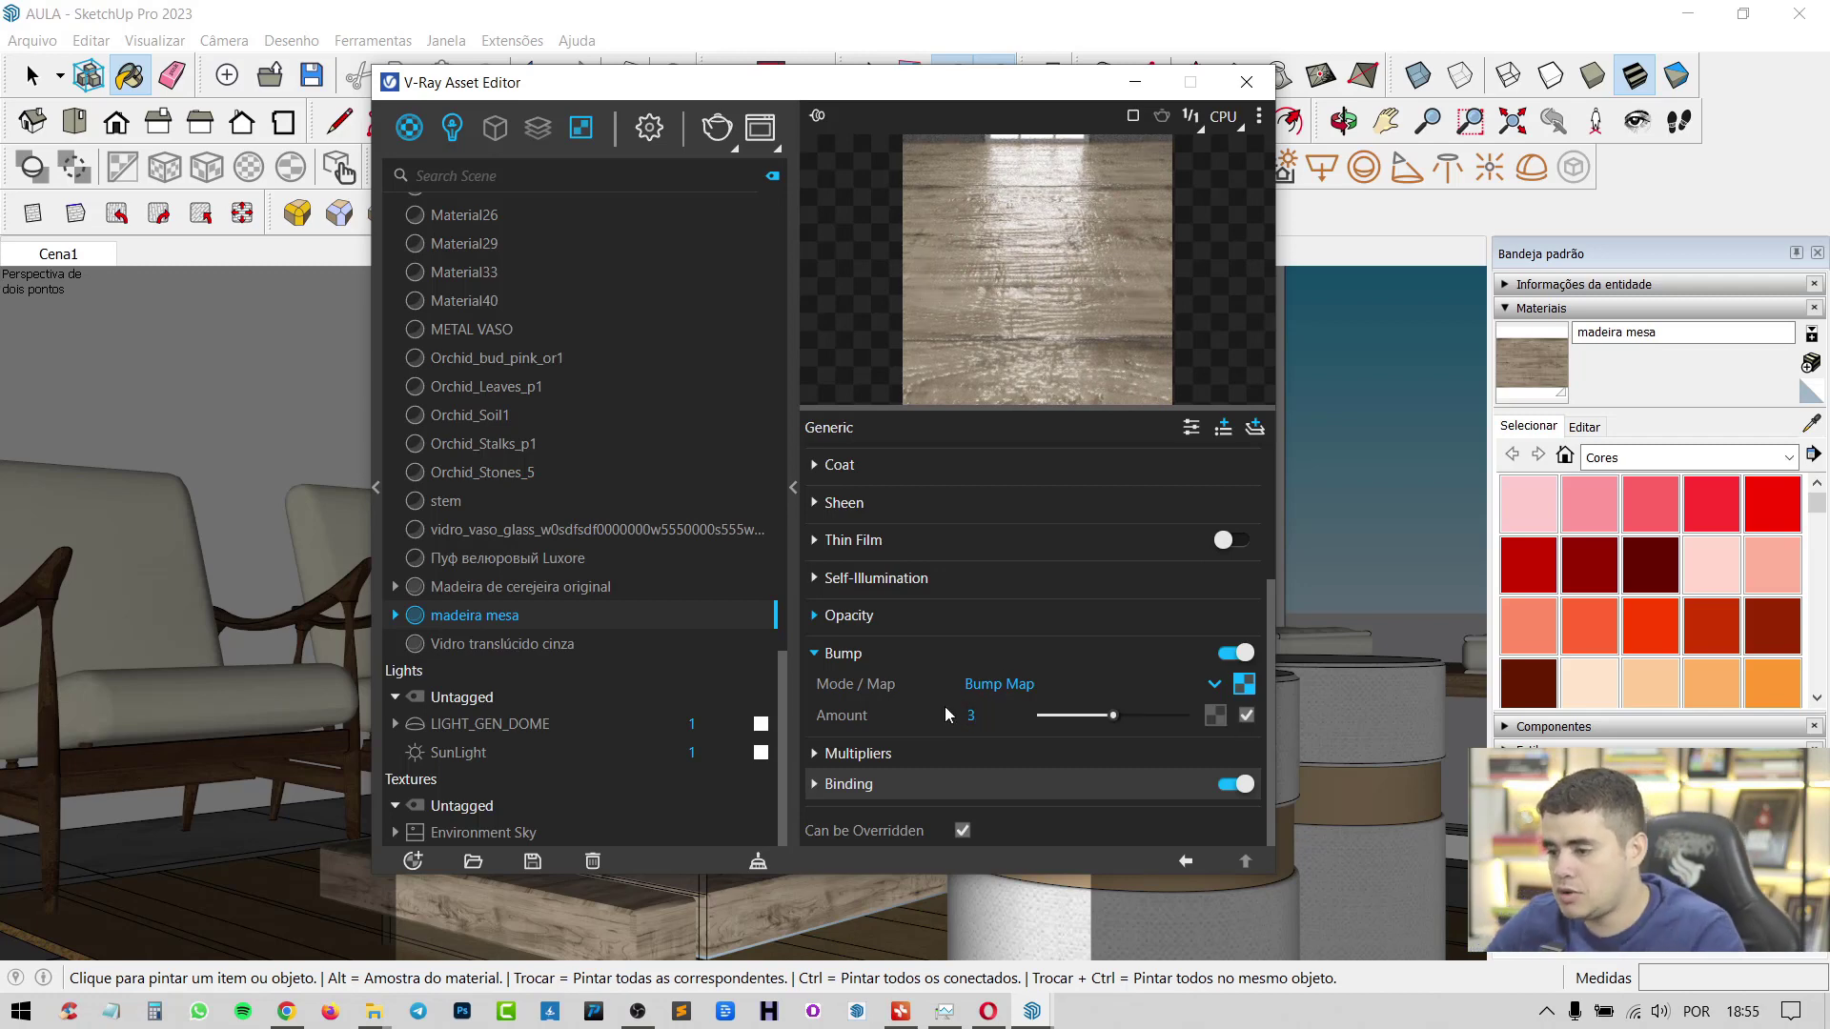
pyautogui.write('0')
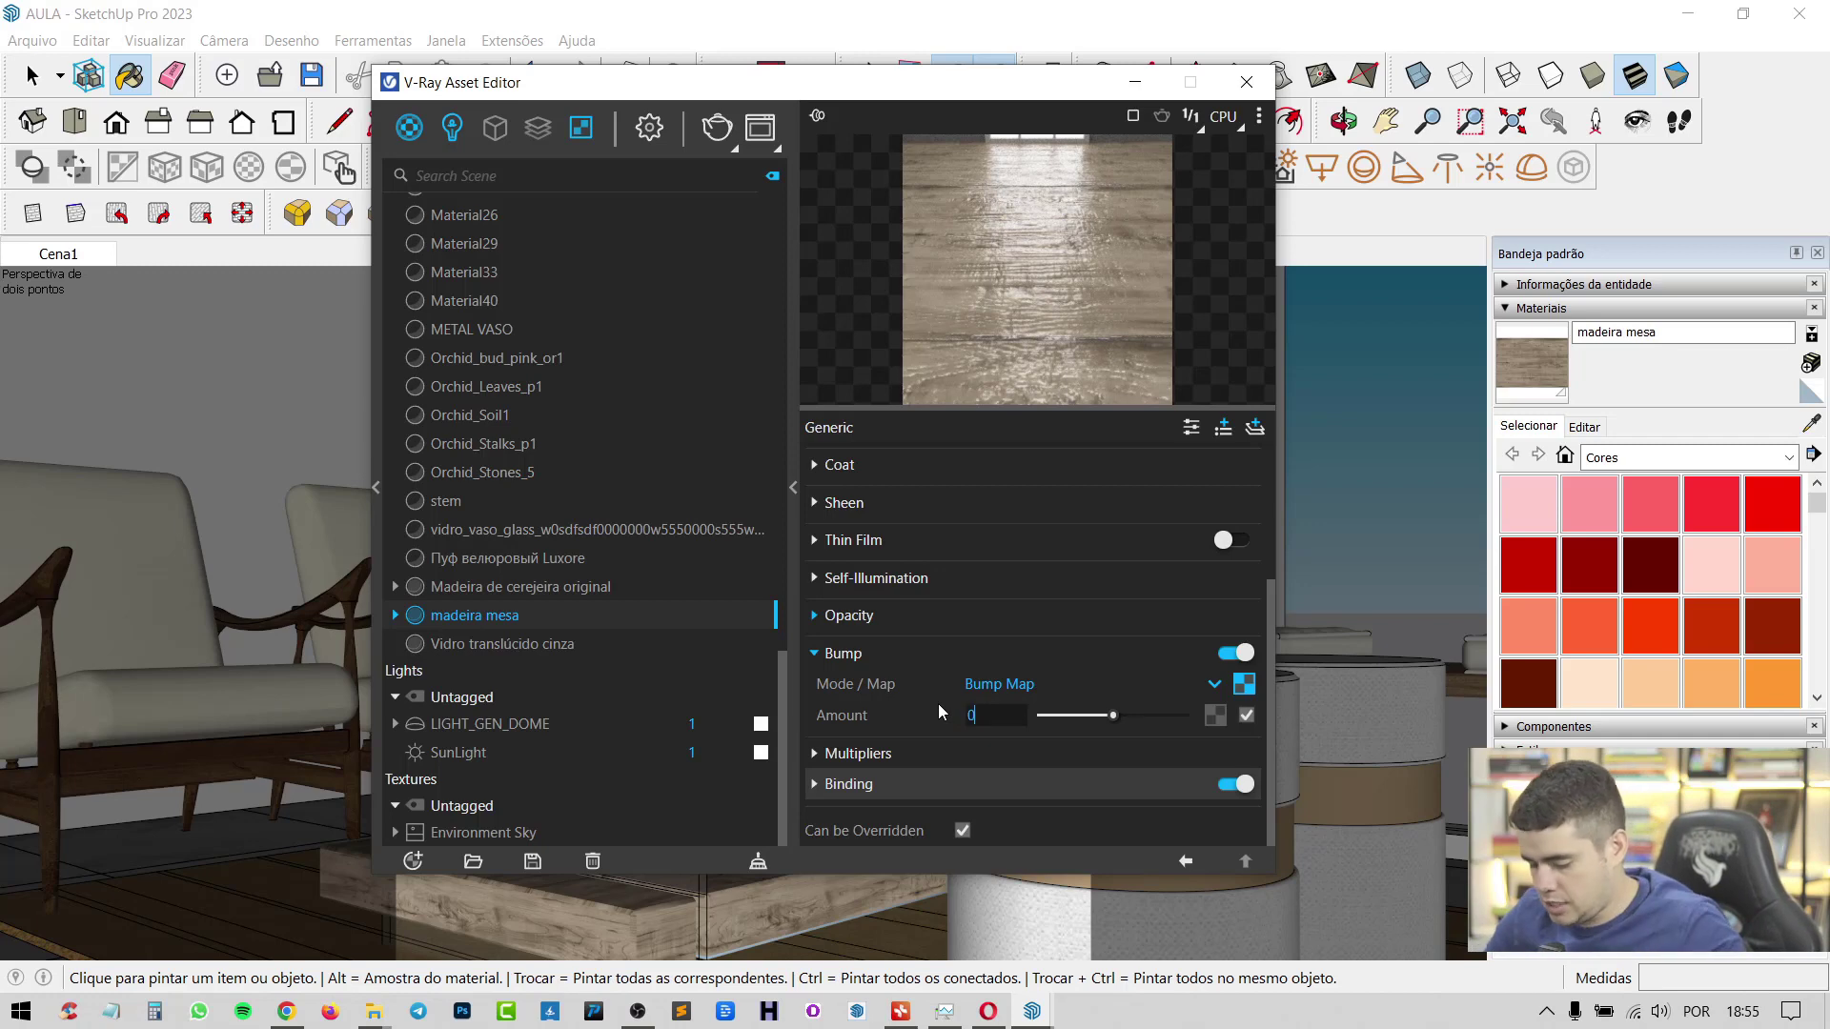
pyautogui.write('.25')
pyautogui.press('Return')
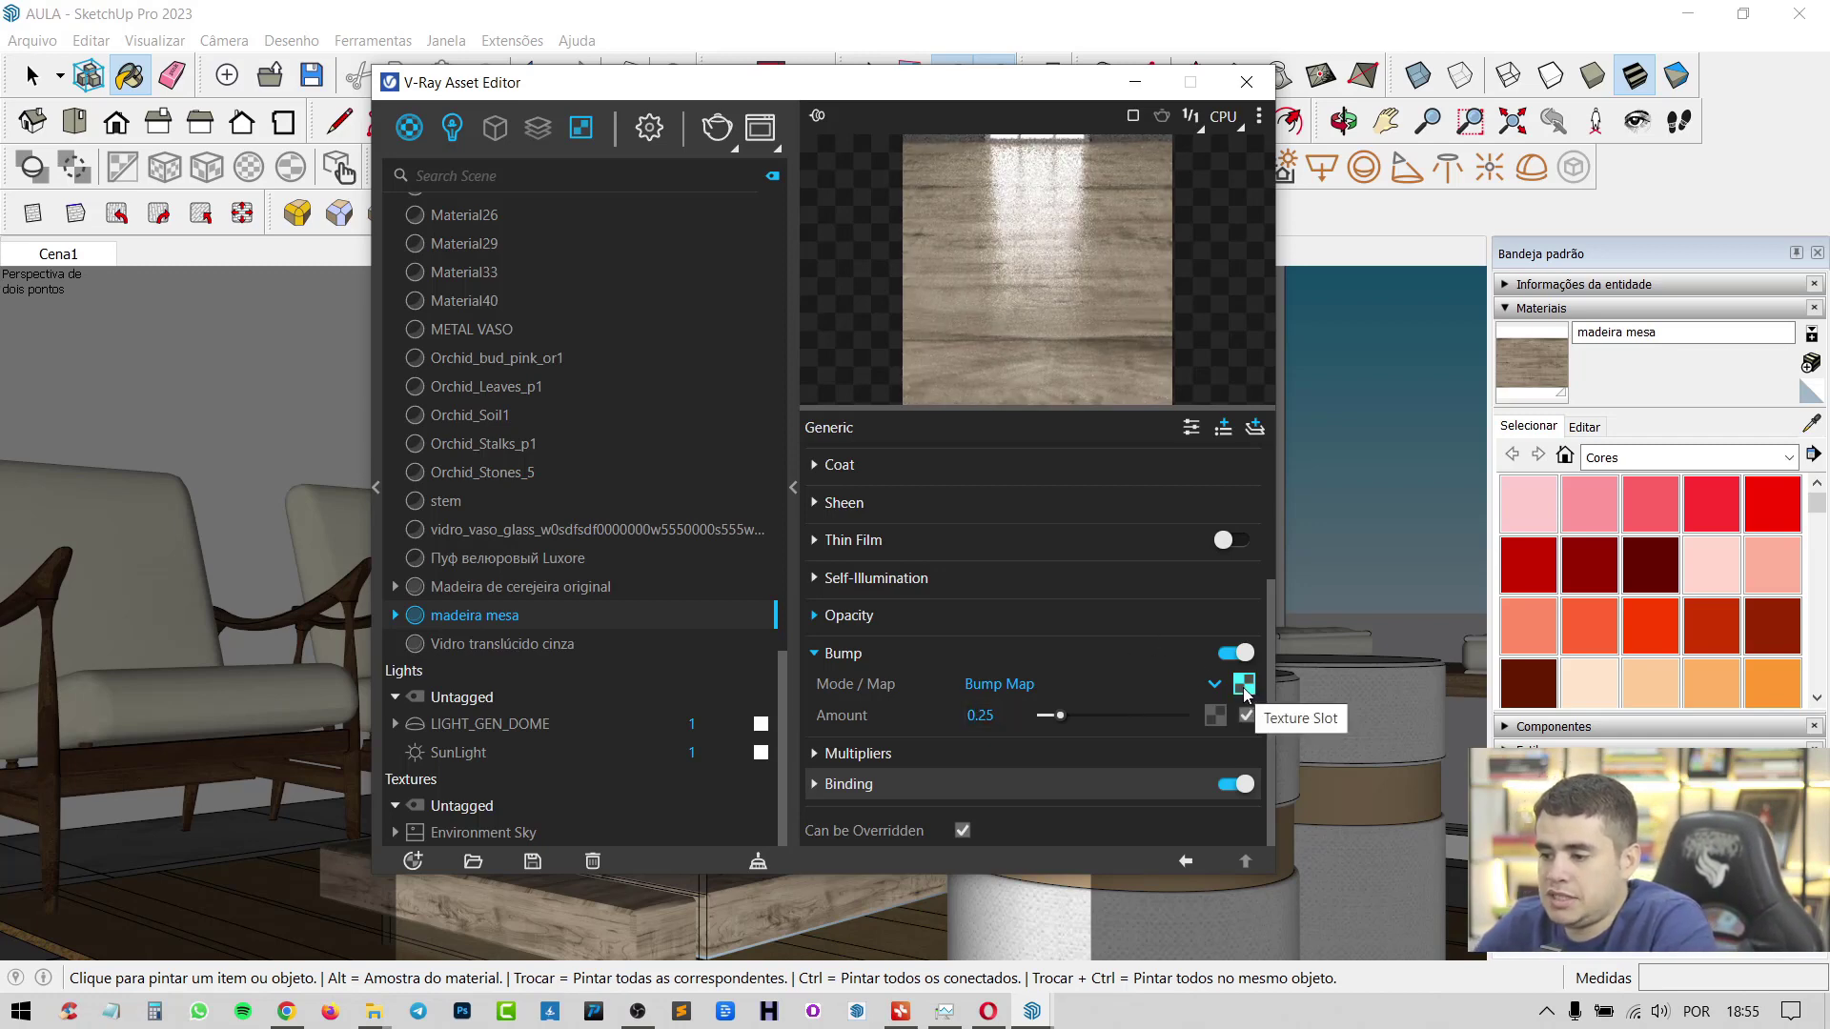
# Examine the texture assigned to the wood's bump map and the material's multiplier settings
pyautogui.click(1244, 684)
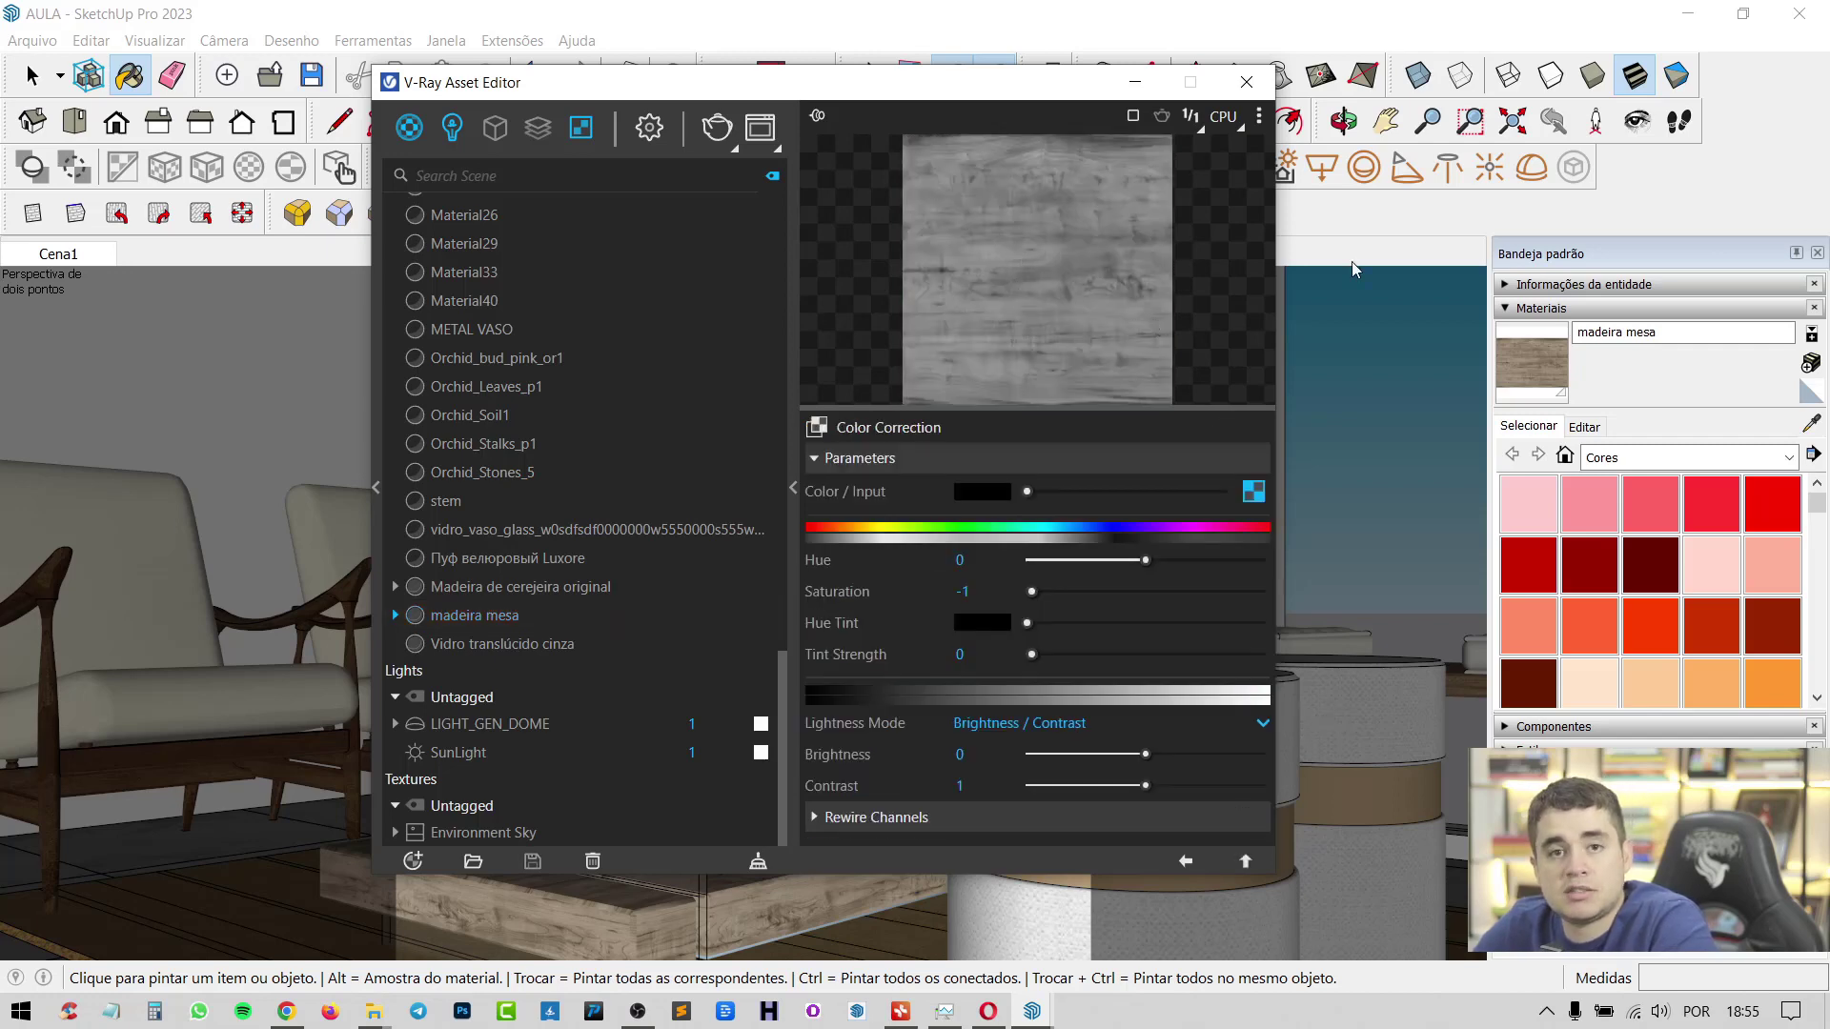
pyautogui.click(1184, 859)
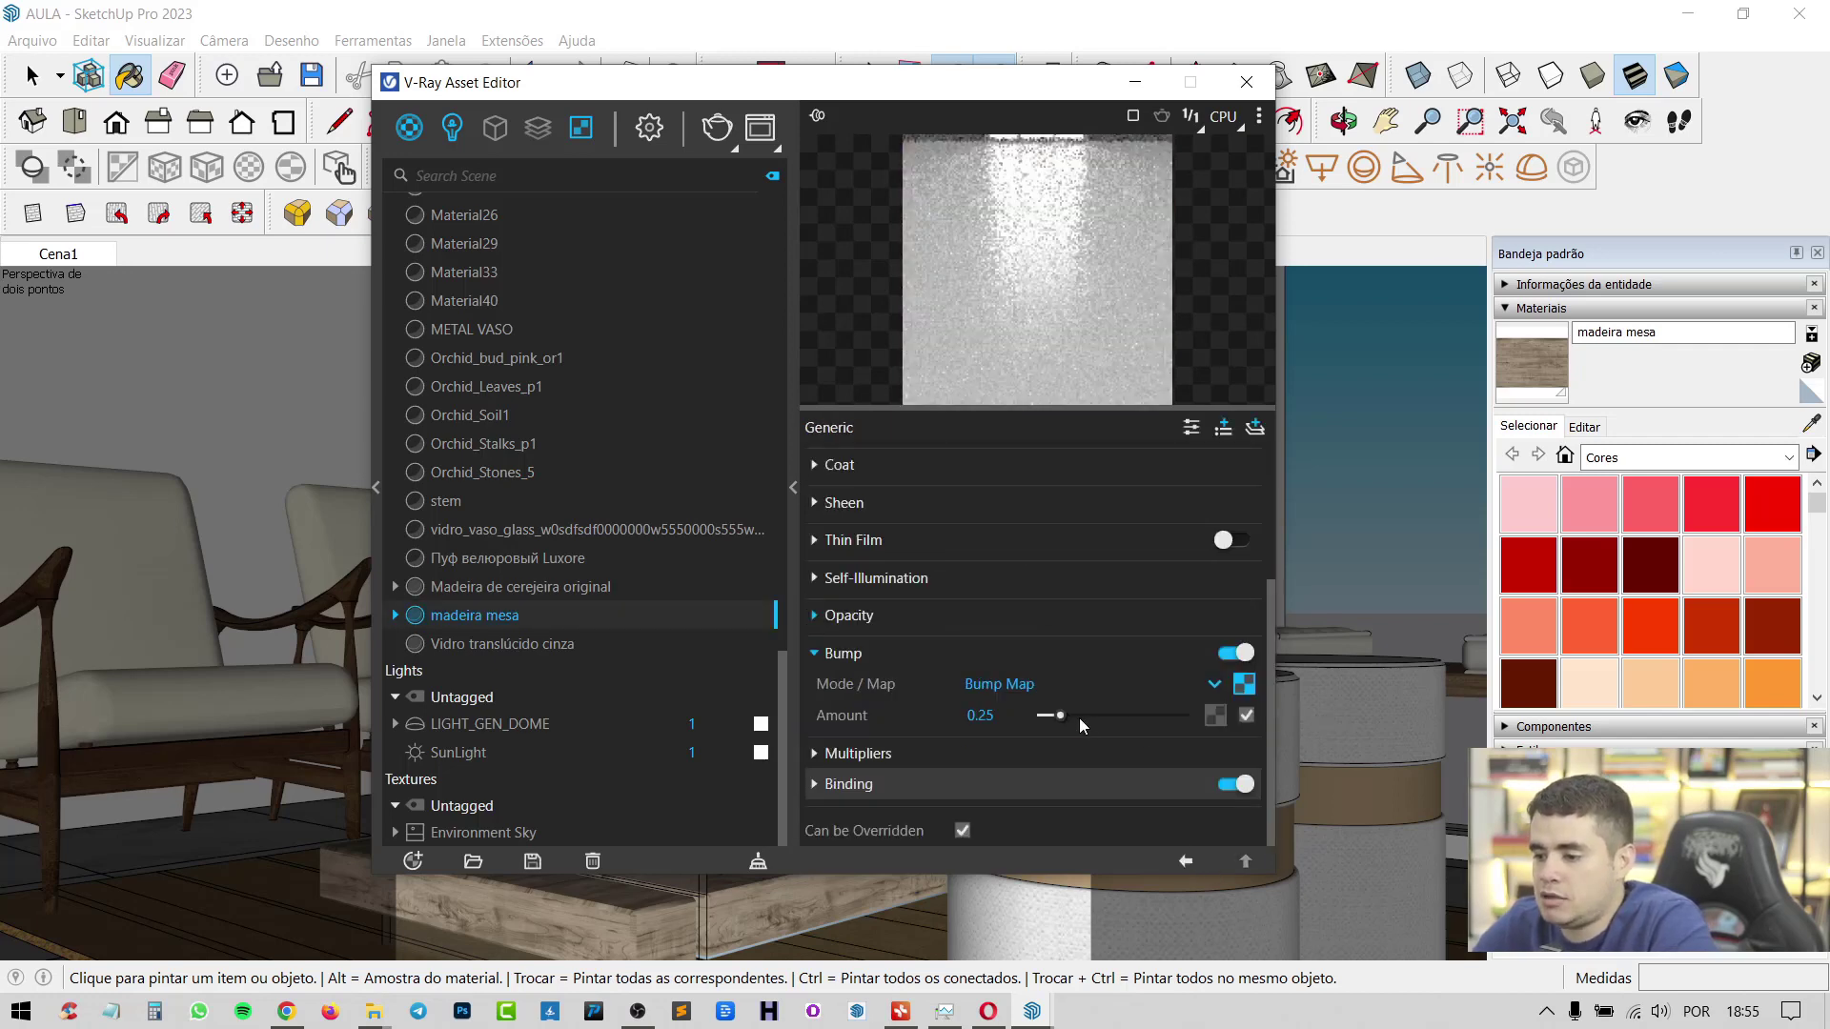
pyautogui.click(847, 755)
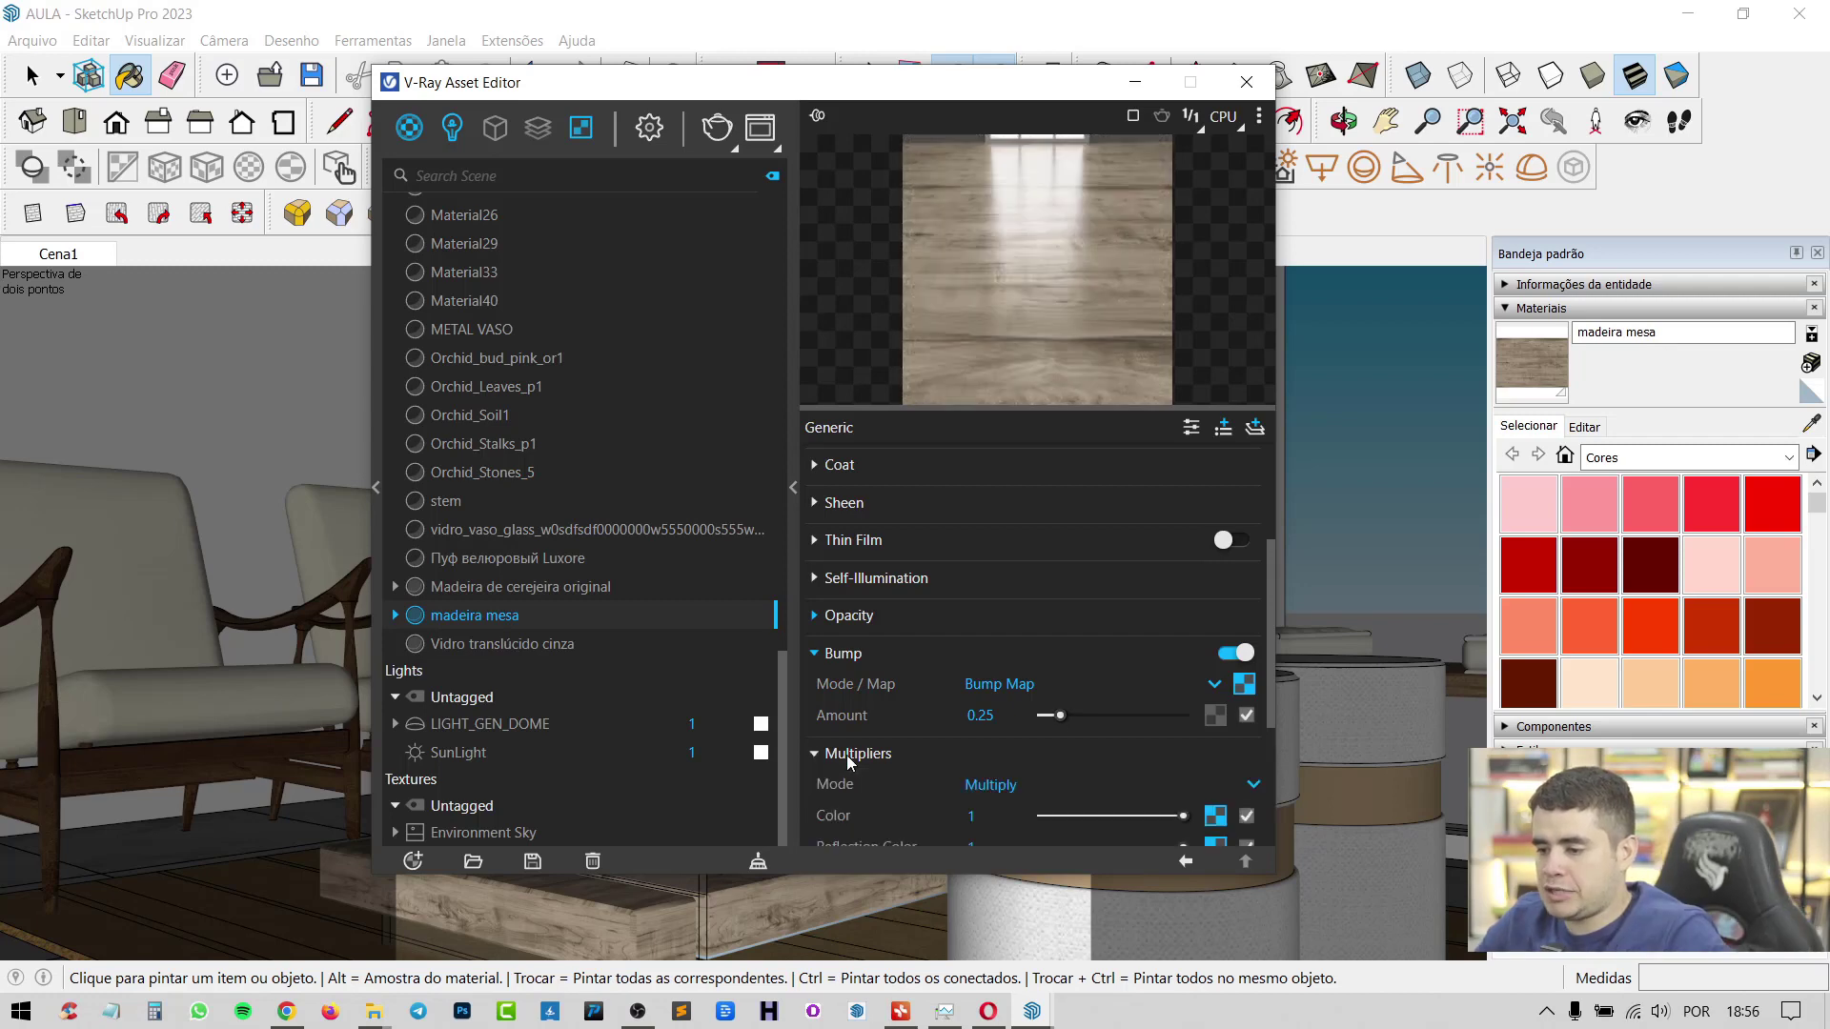
pyautogui.scroll(-3, 867, 745)
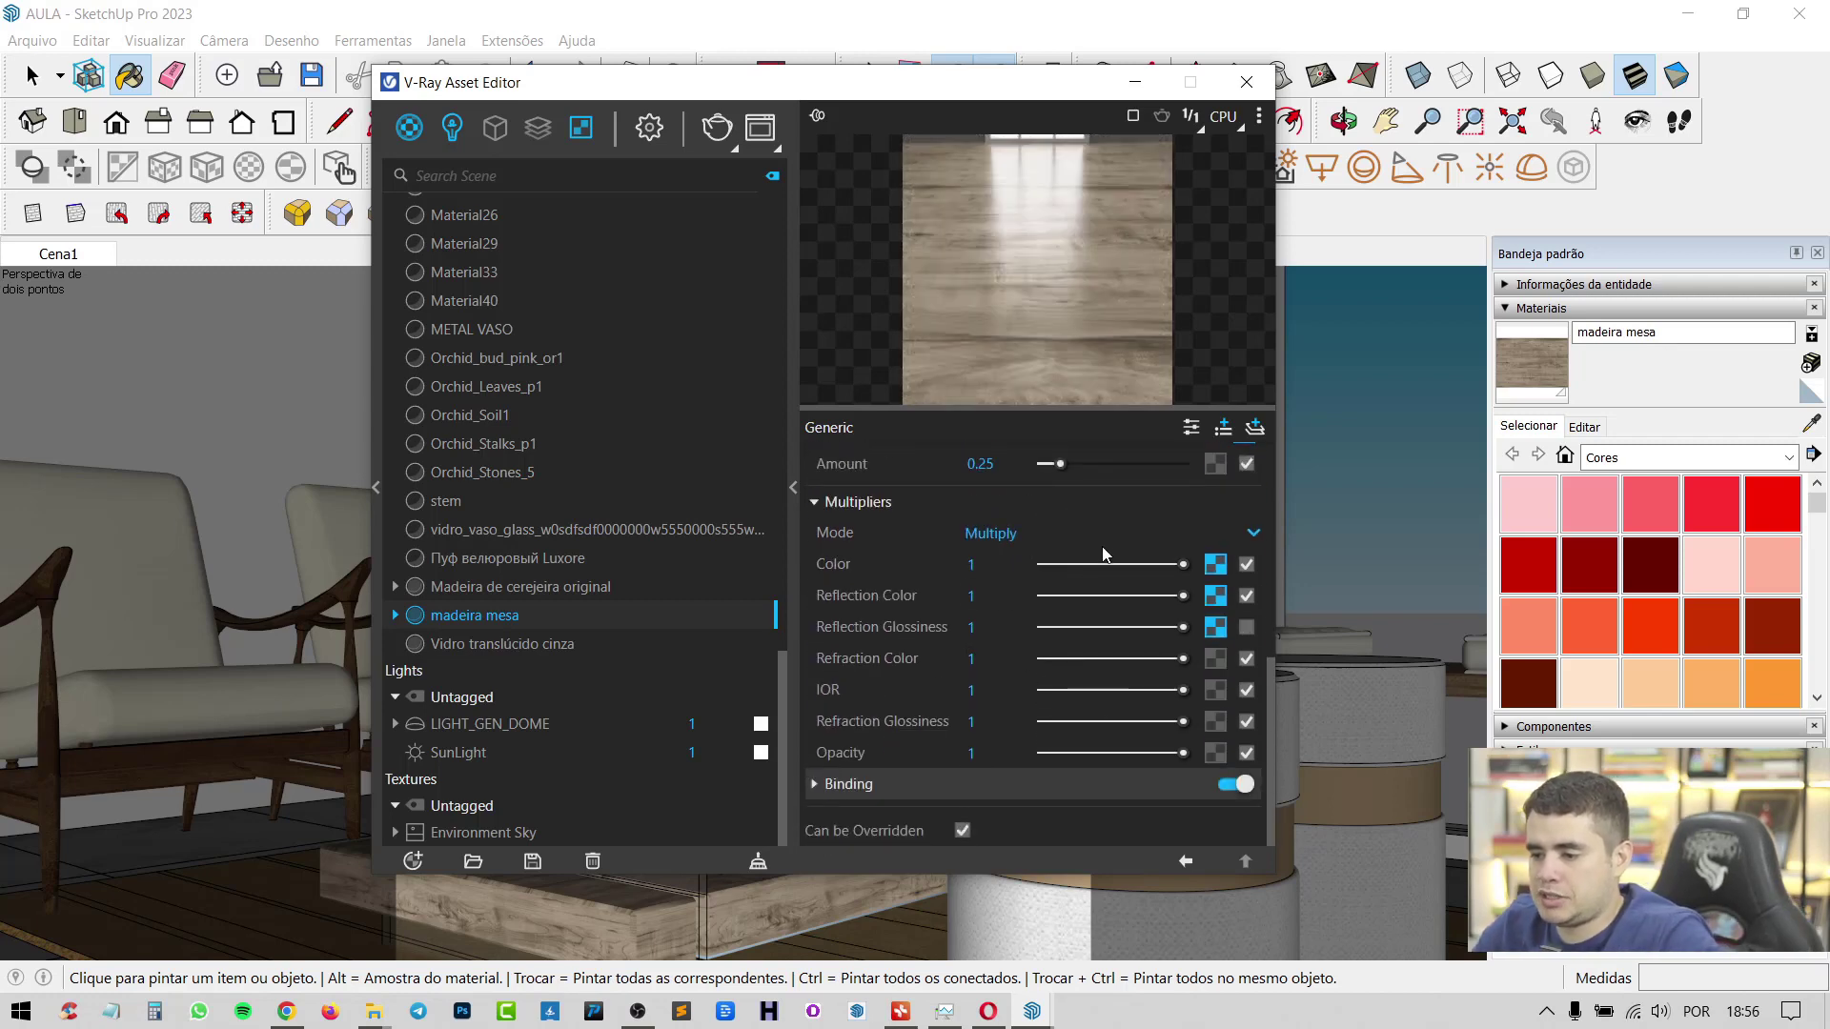
pyautogui.click(1009, 593)
pyautogui.click(862, 501)
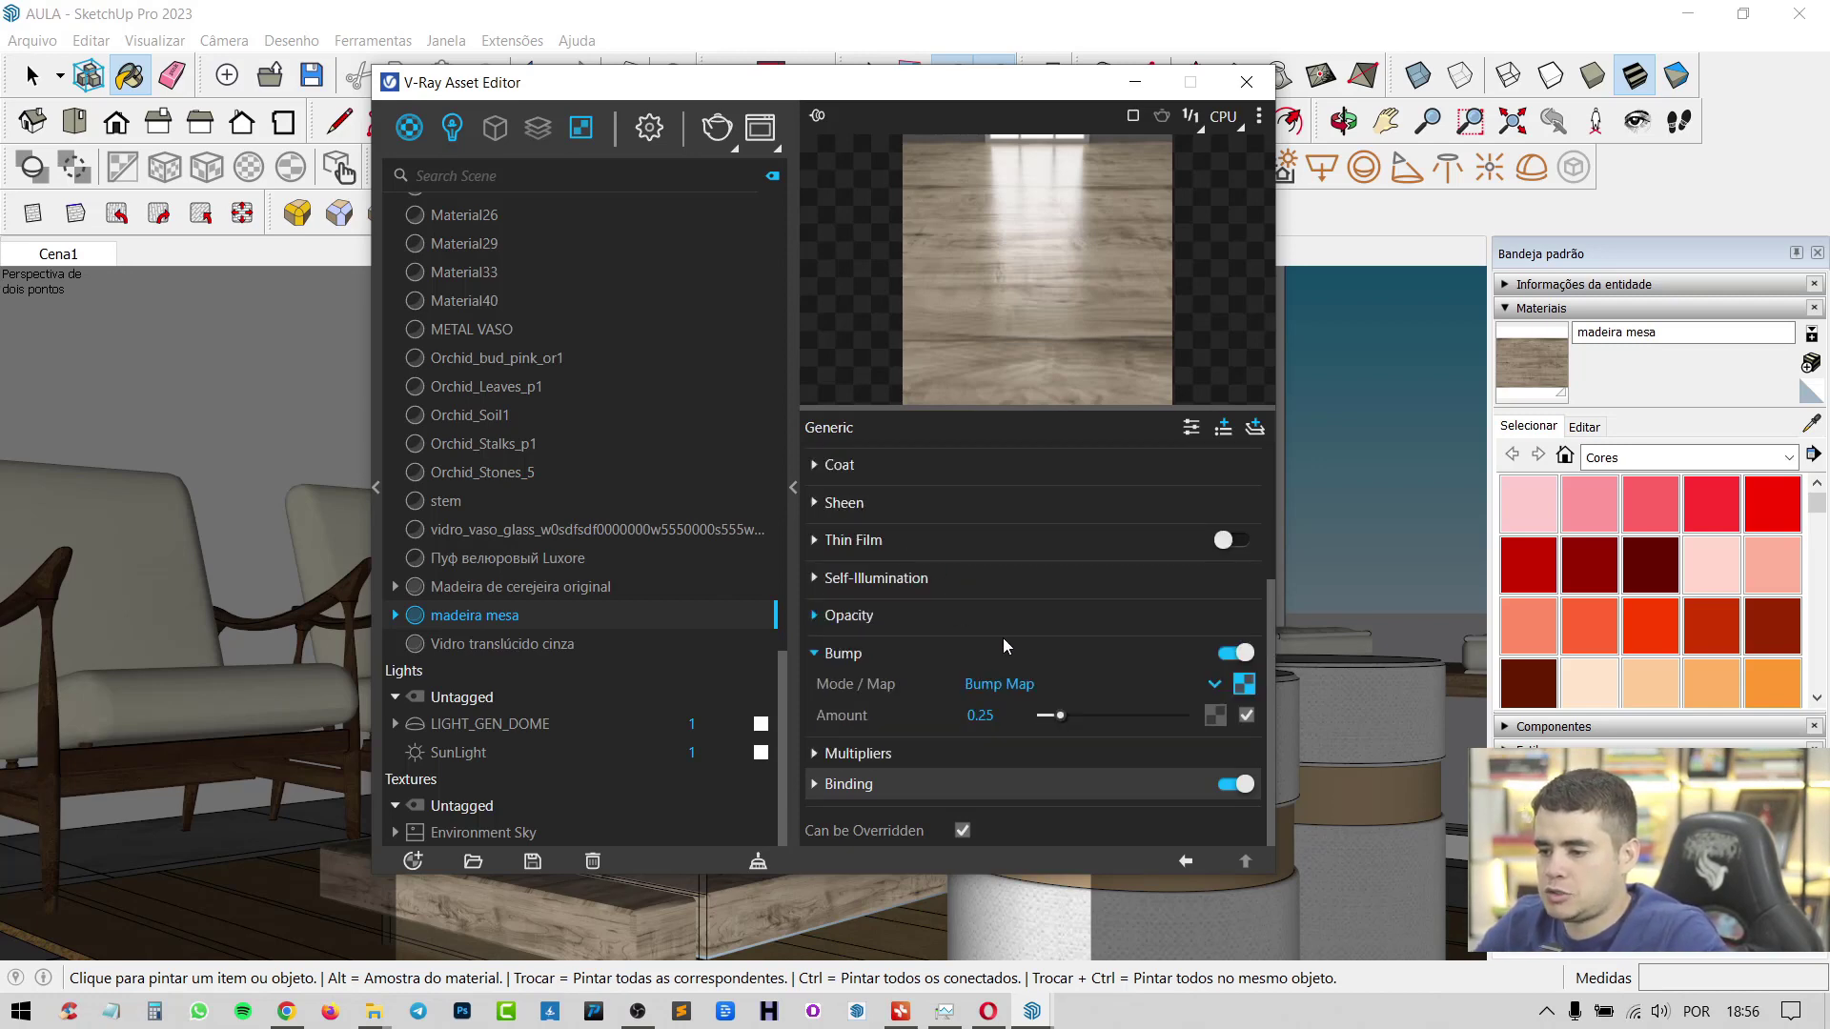
# Look at the Displacement option among the V-Ray geometry types, review the wood's parameters and close the asset editor
pyautogui.click(495, 127)
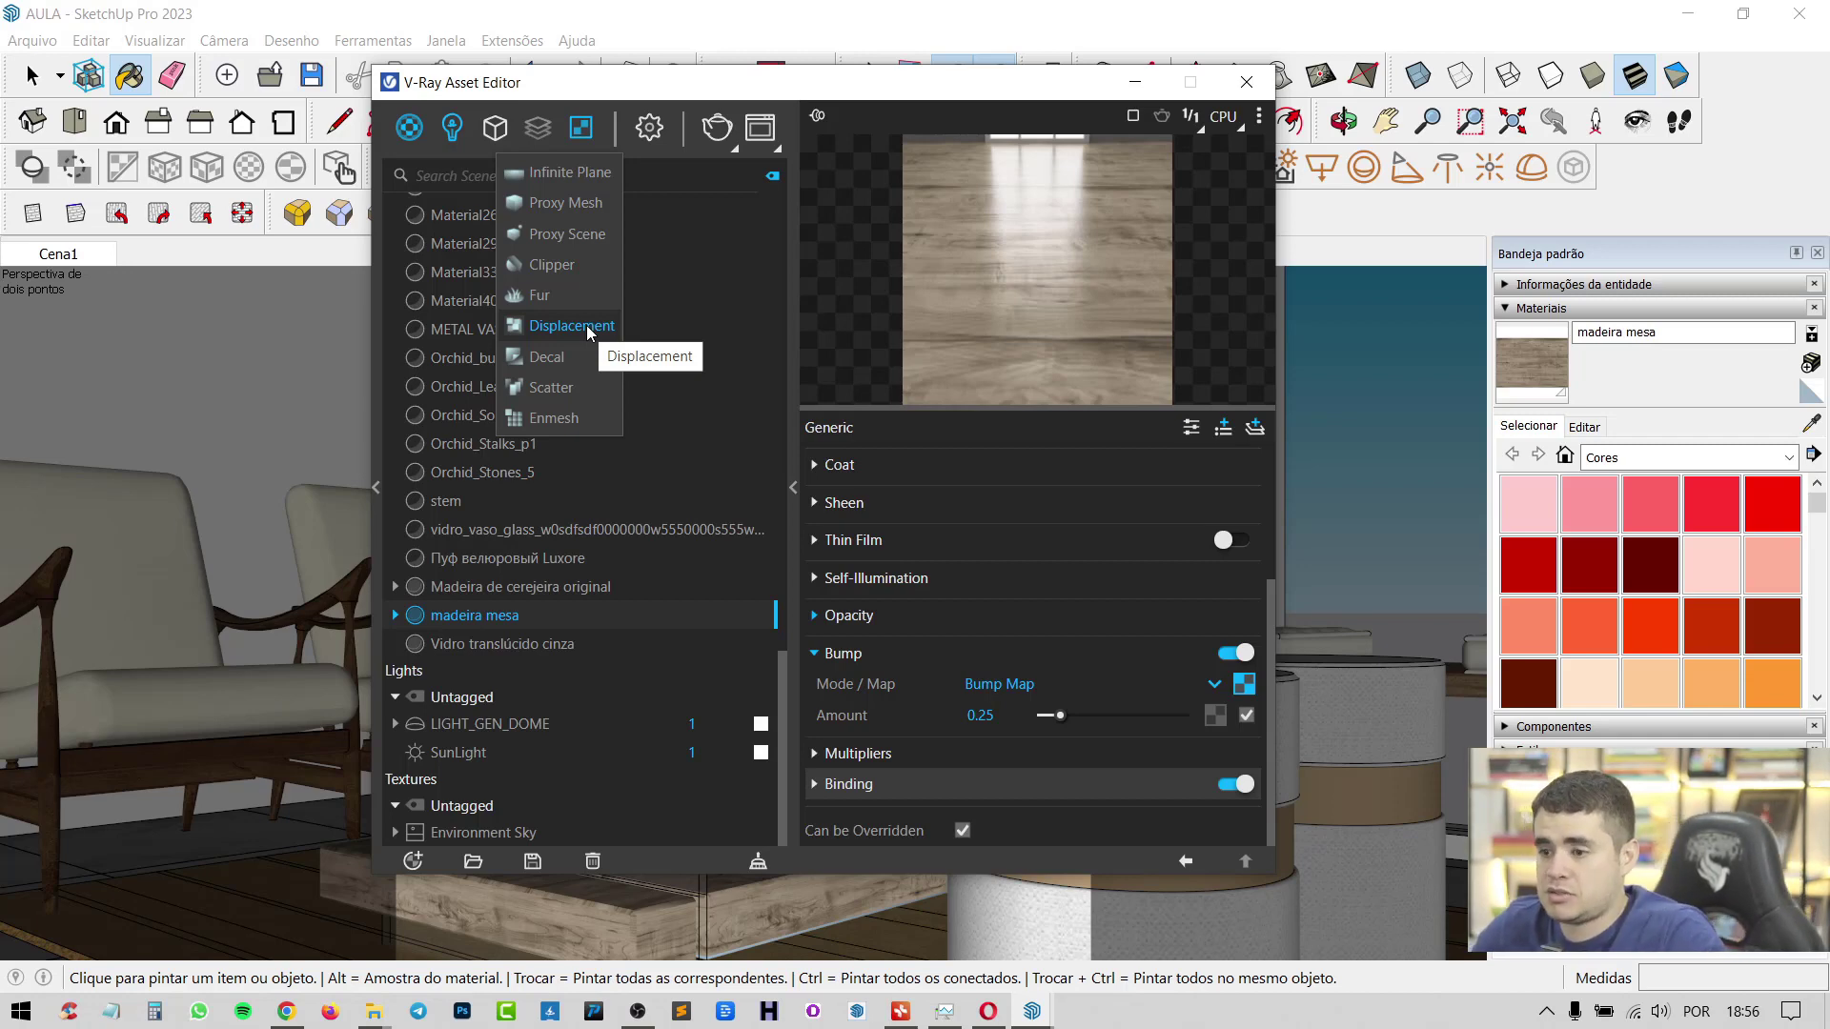
pyautogui.click(1015, 583)
pyautogui.scroll(2, 1015, 583)
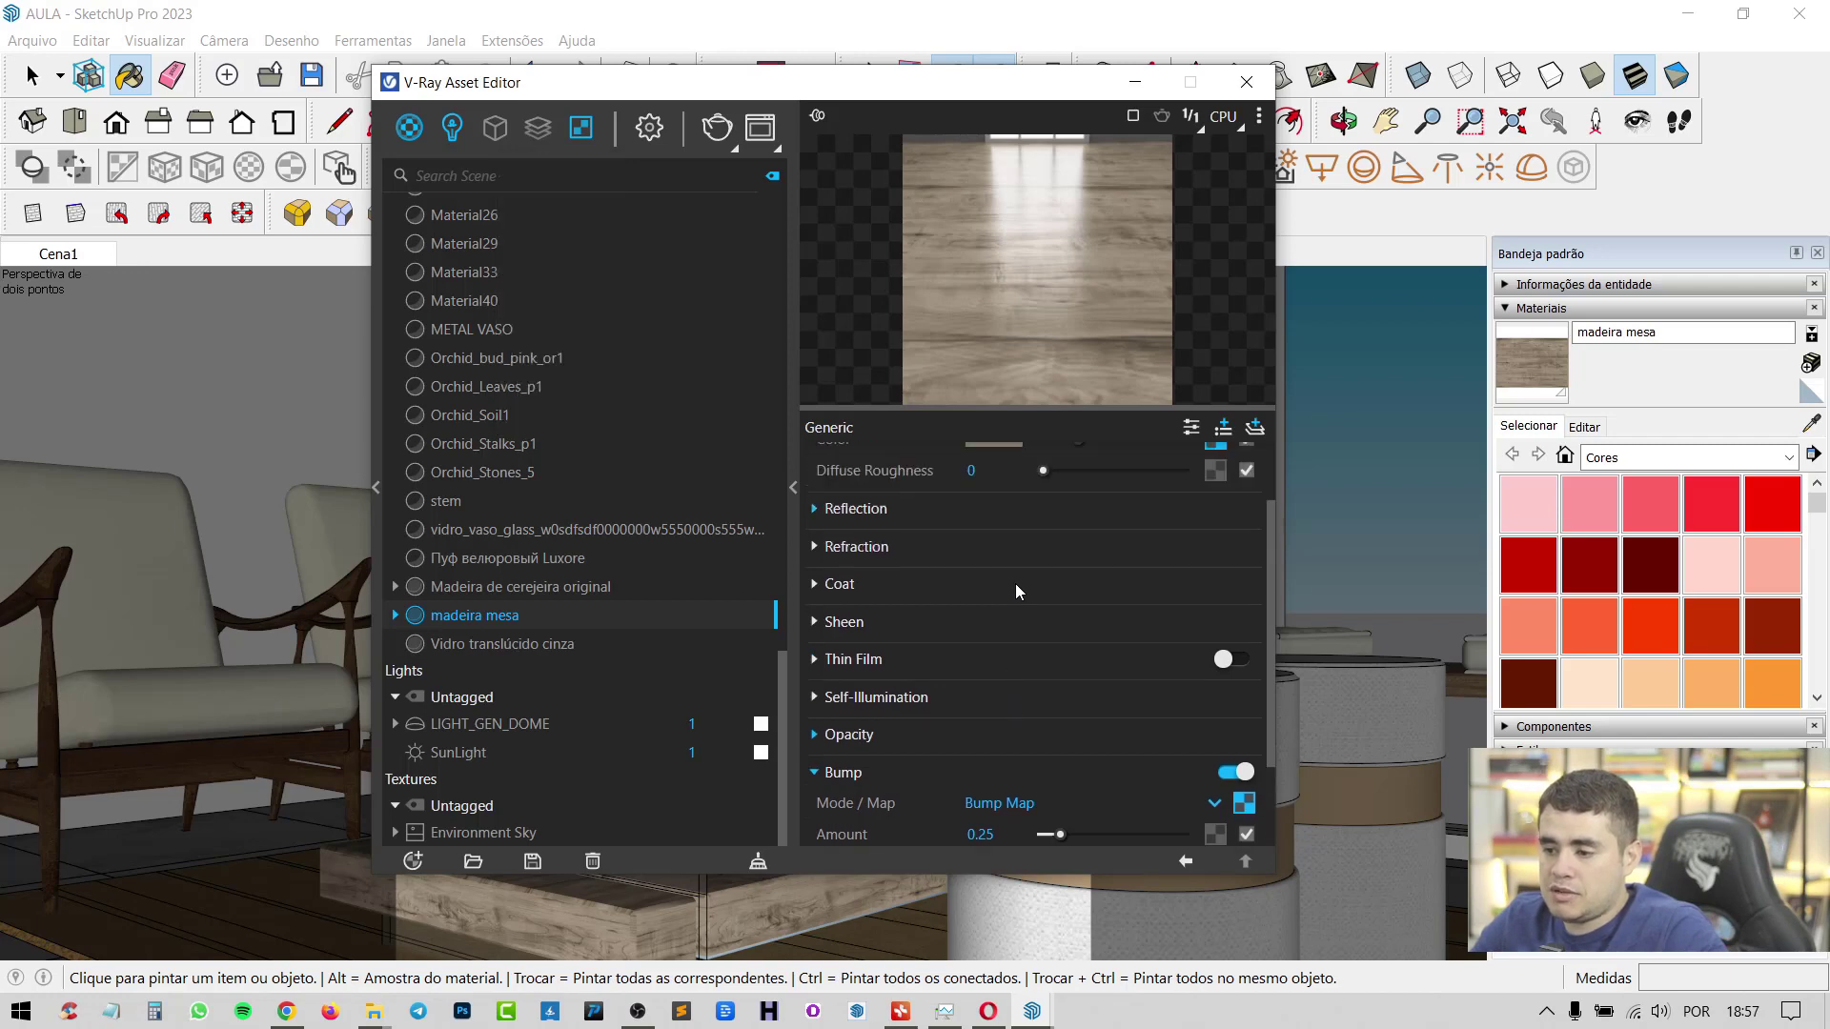
pyautogui.scroll(-2, 1016, 583)
pyautogui.scroll(3, 1148, 627)
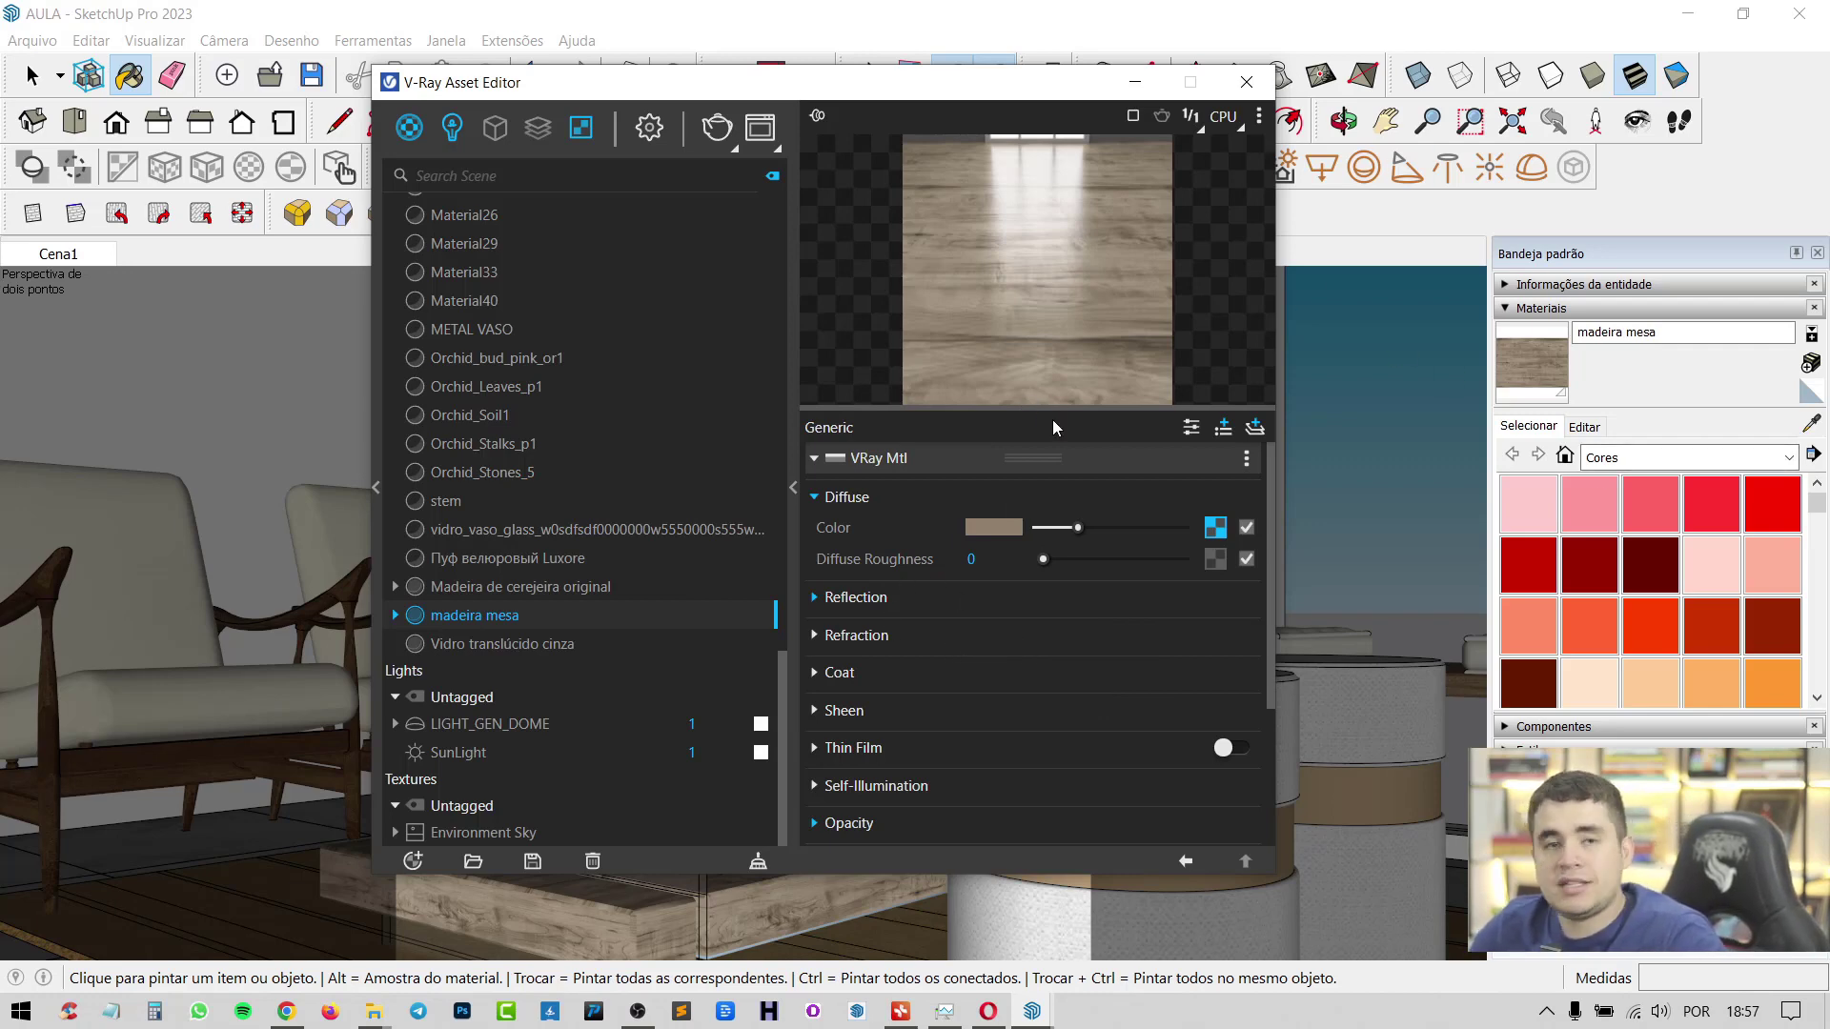
pyautogui.click(1246, 82)
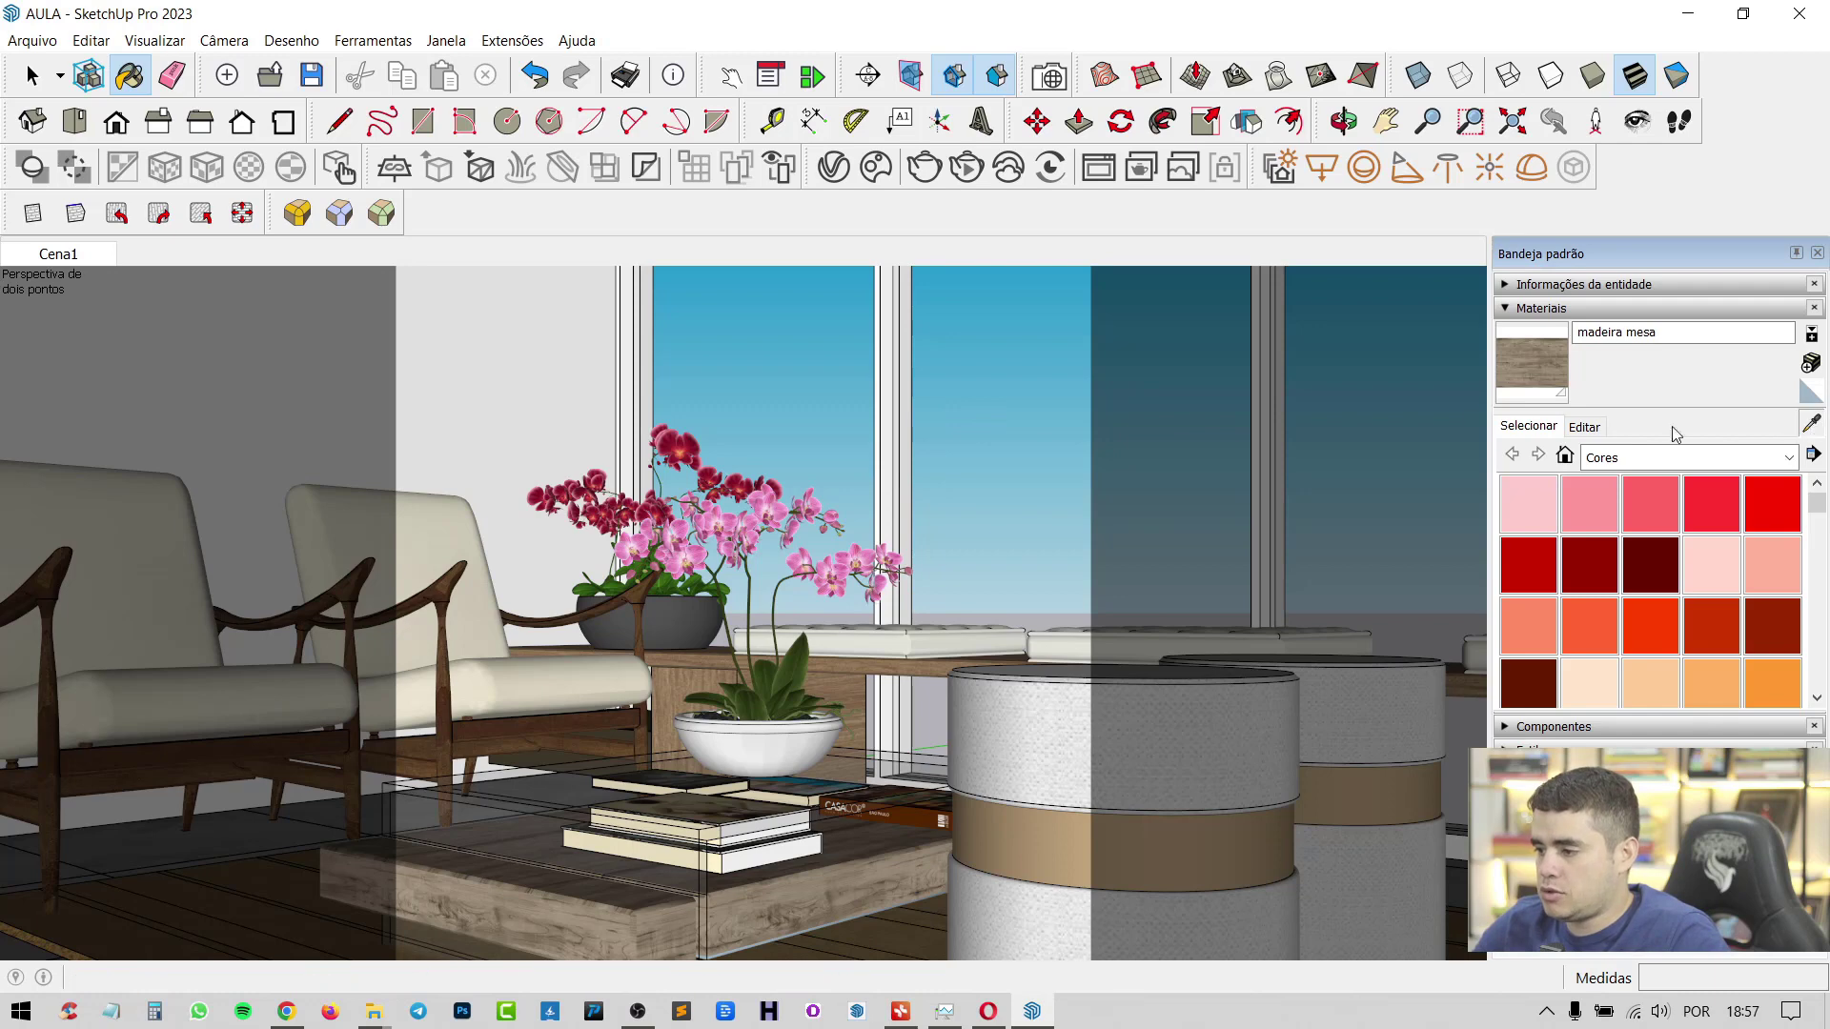
# Sample the window glass material and set its V-Ray diffuse color to pure red (R 1, G 0, B 0)
pyautogui.keyDown('alt'); pyautogui.click(982, 393); pyautogui.keyUp('alt')
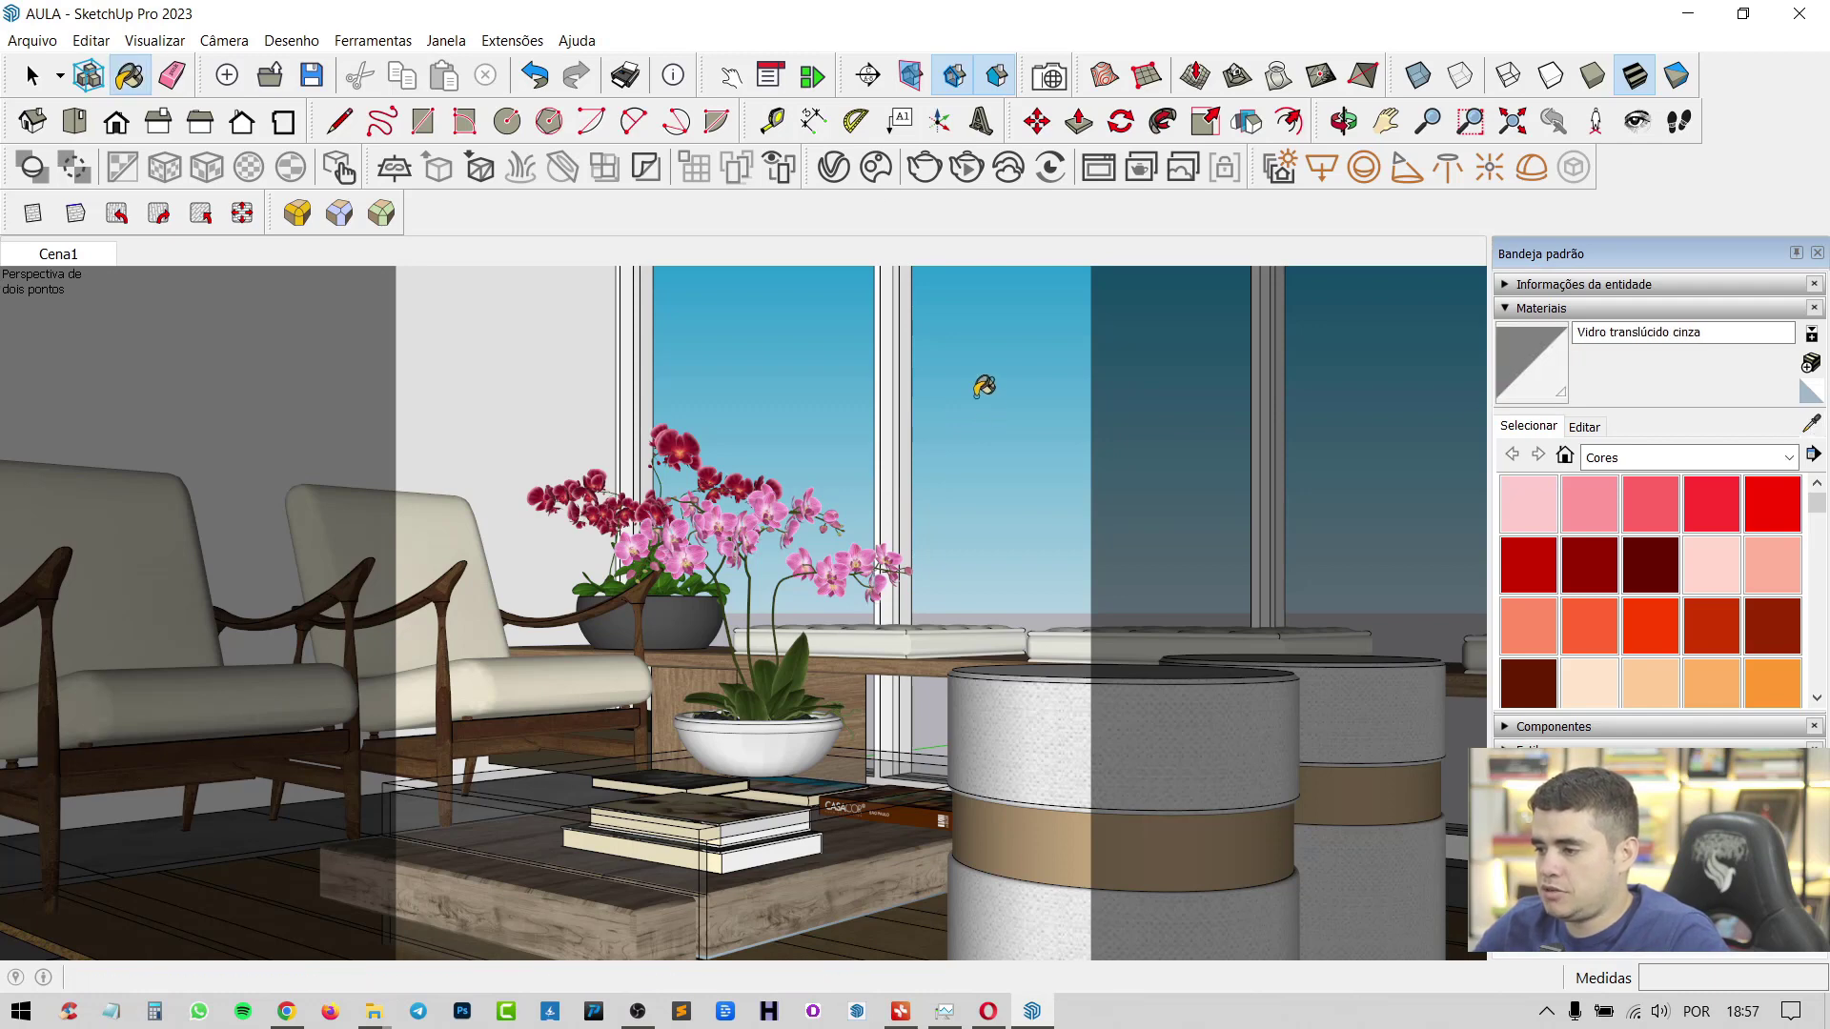
pyautogui.click(836, 167)
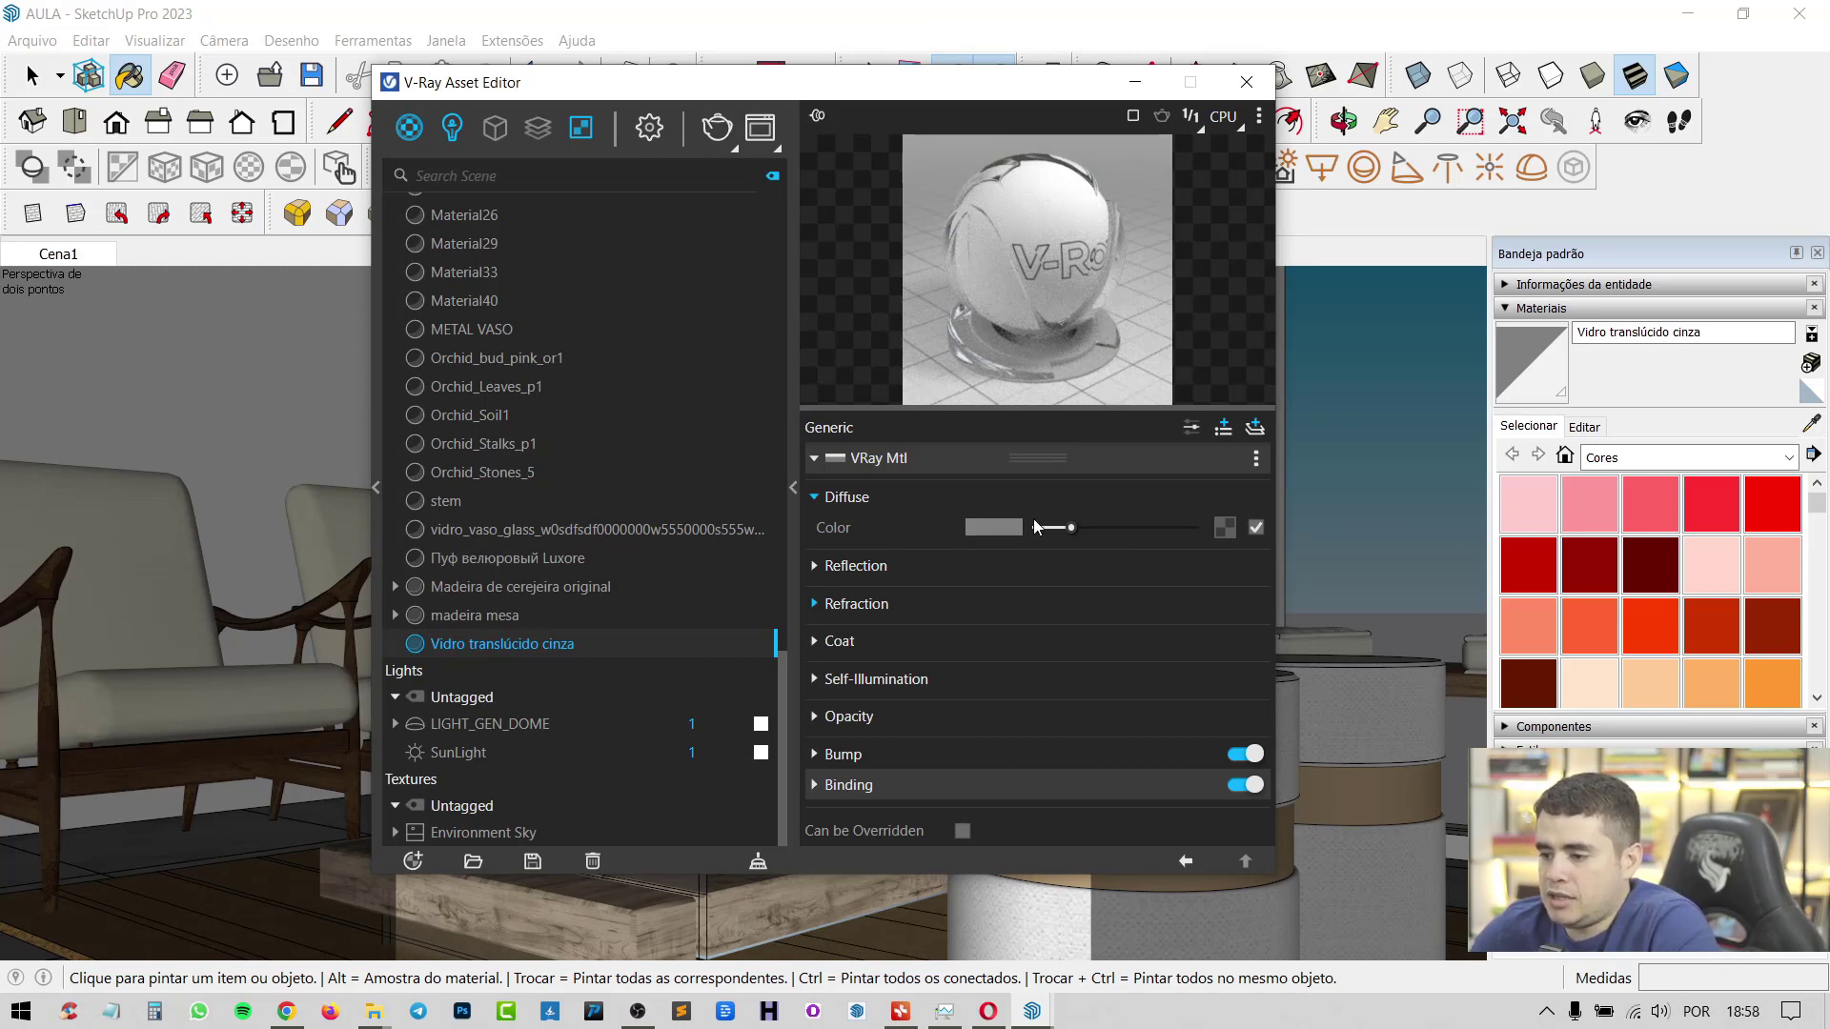
pyautogui.click(997, 528)
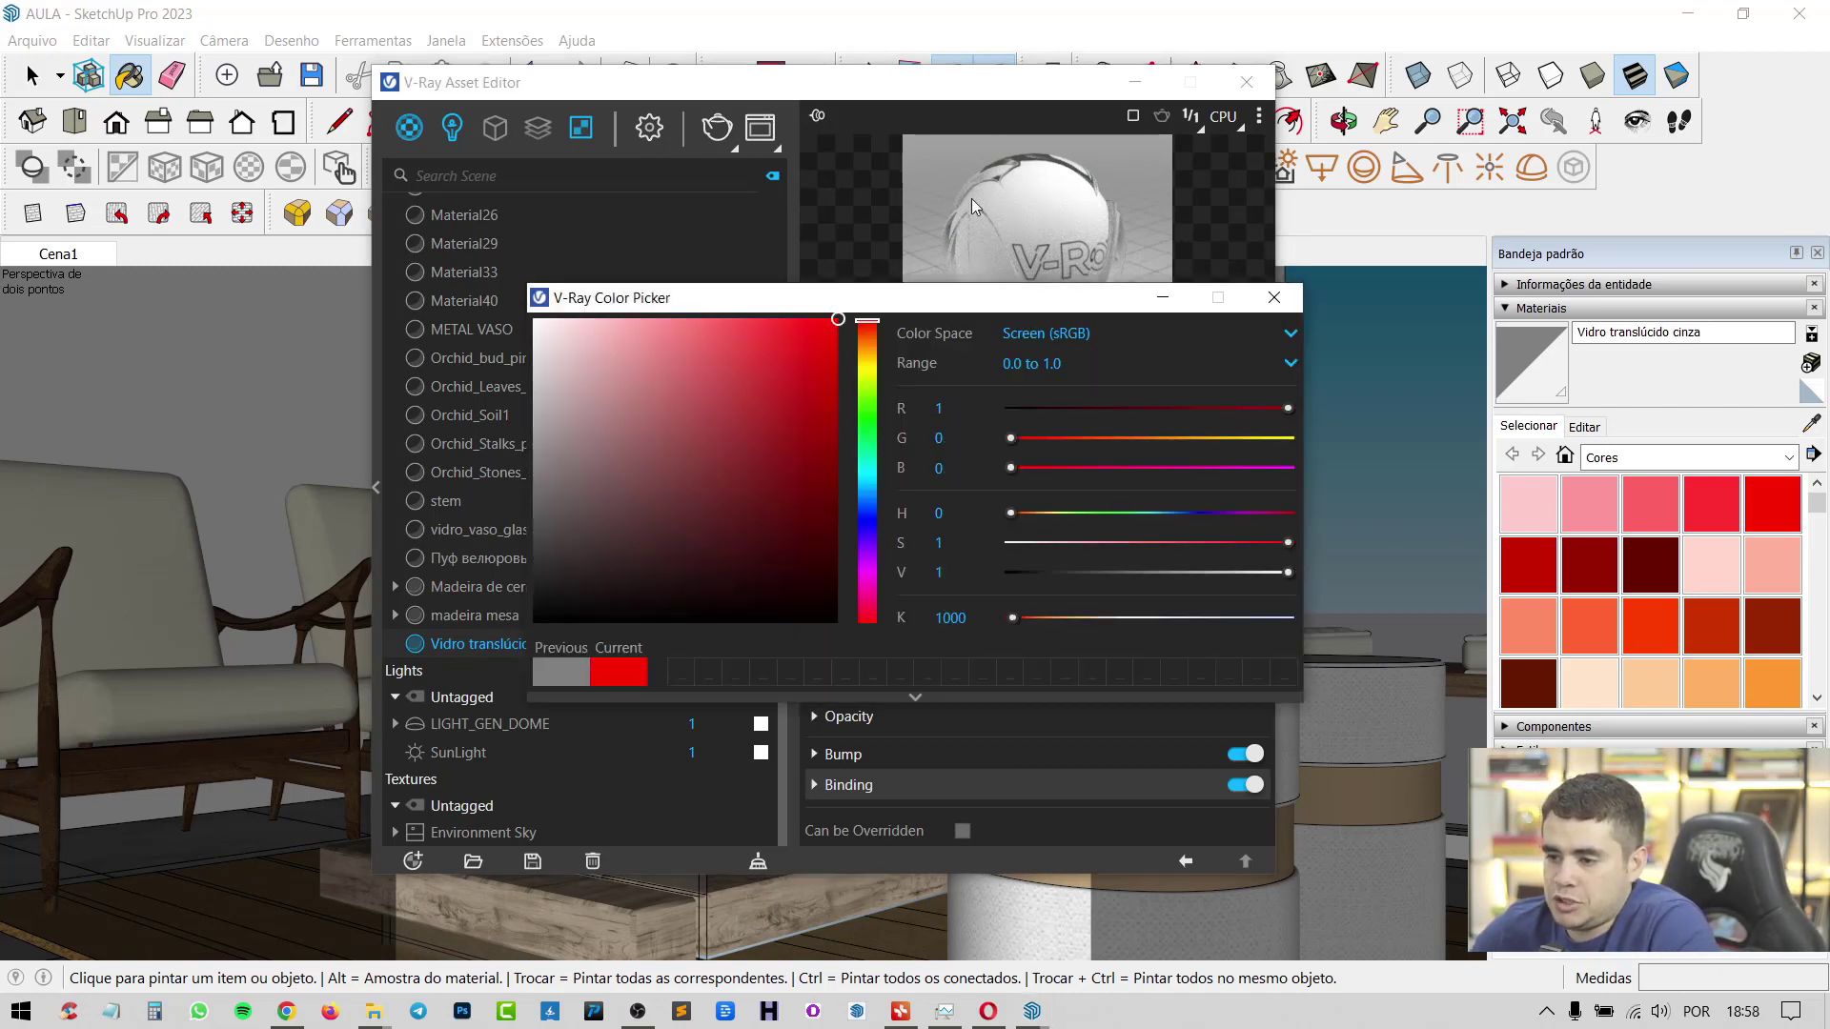
pyautogui.click(1274, 297)
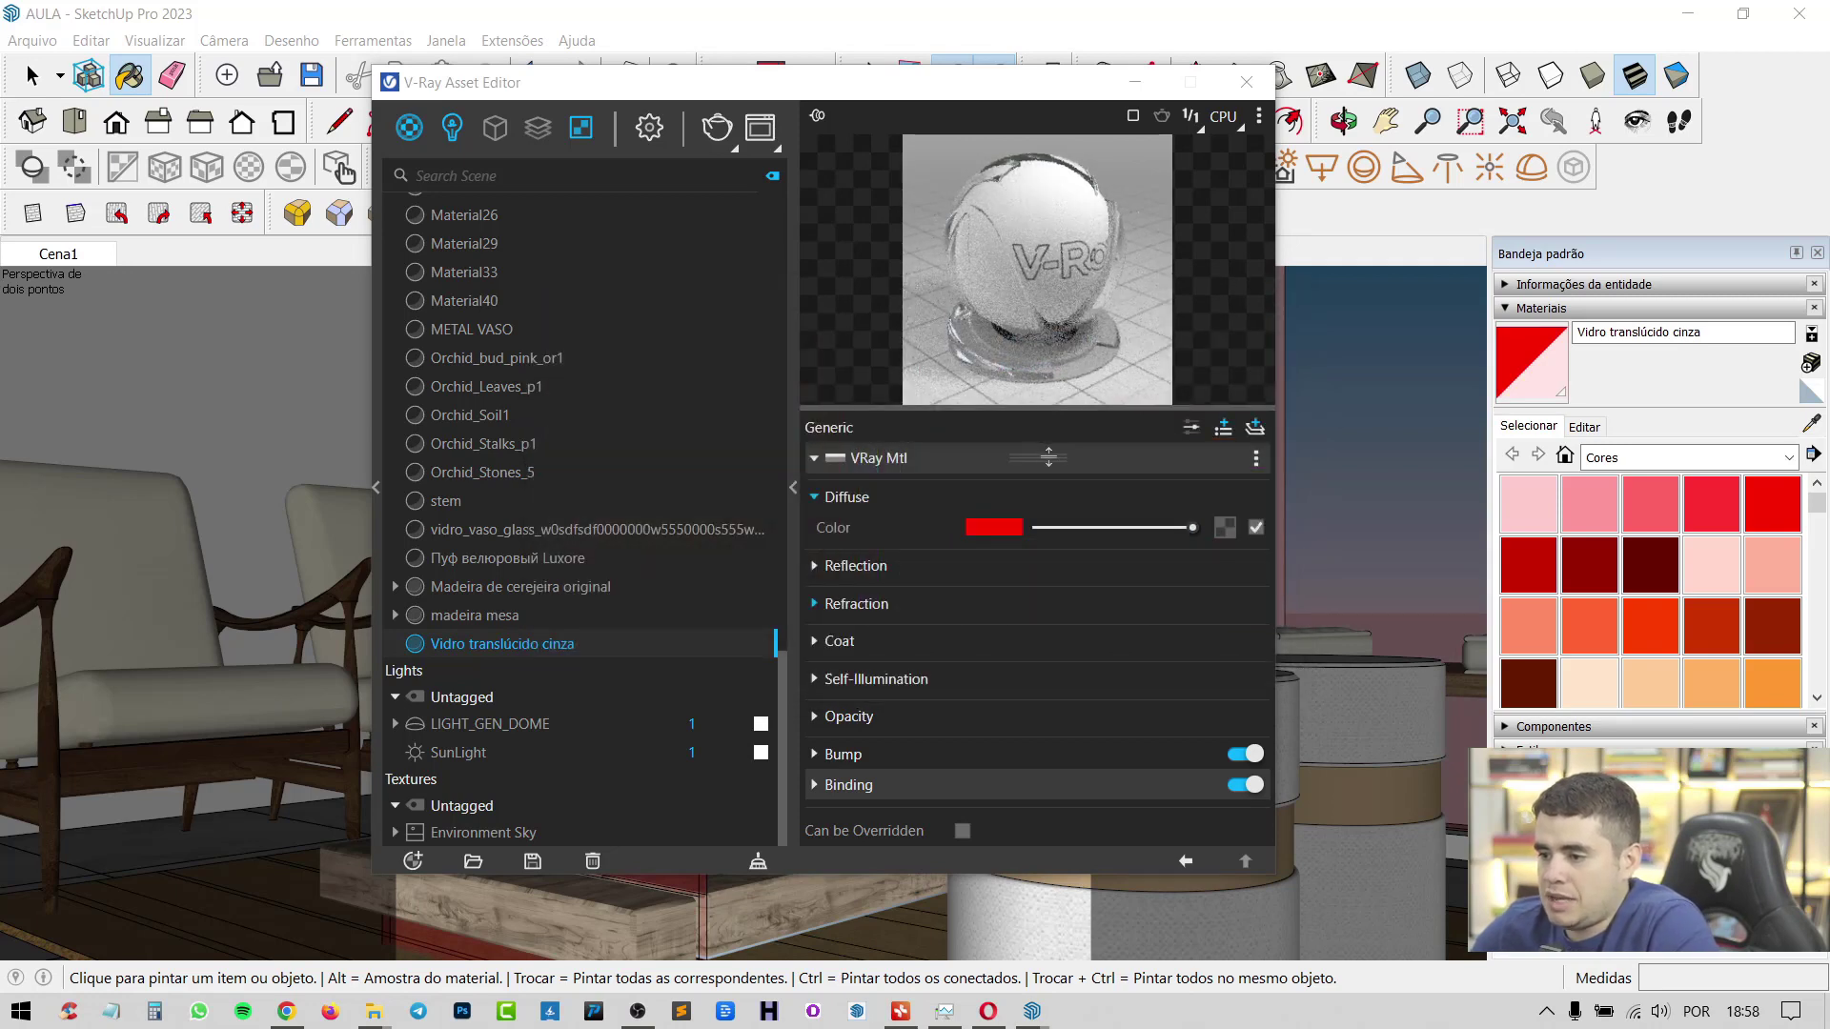
# Set the refraction color of Vidro translúcido cinza to light grey and its reflection color to white
pyautogui.click(862, 603)
pyautogui.click(1106, 635)
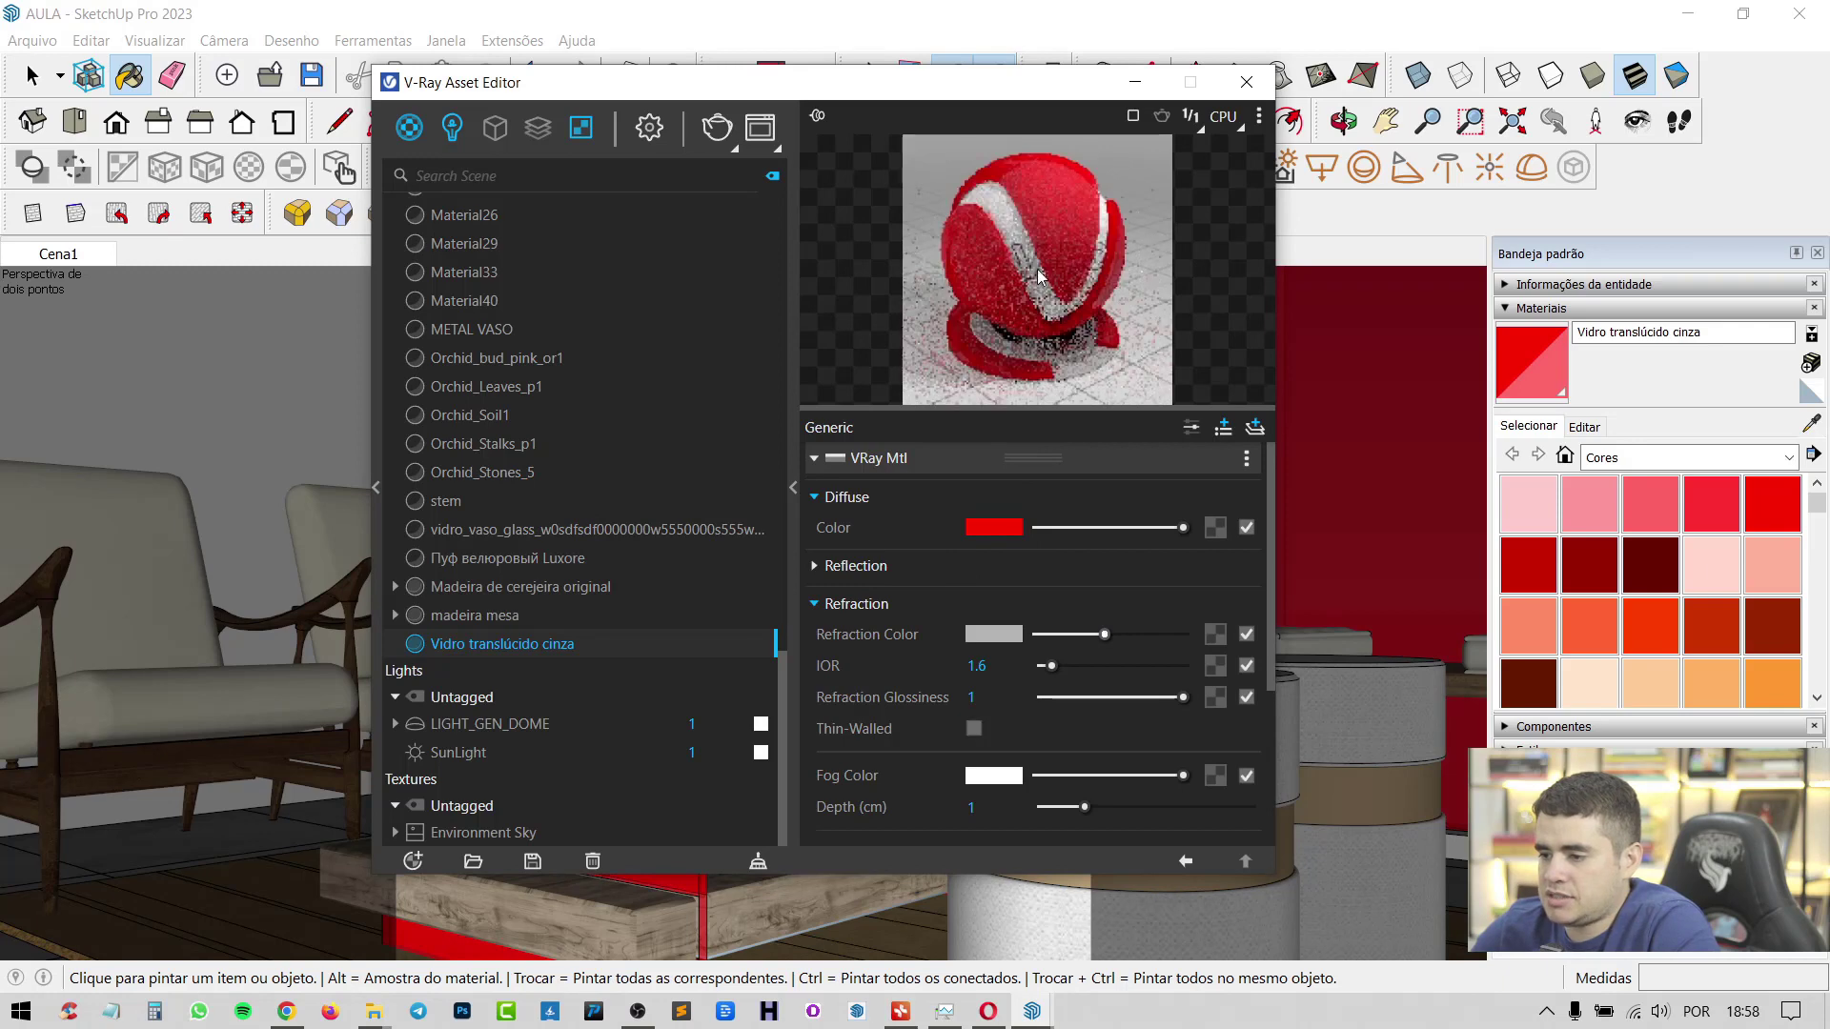
pyautogui.click(1128, 634)
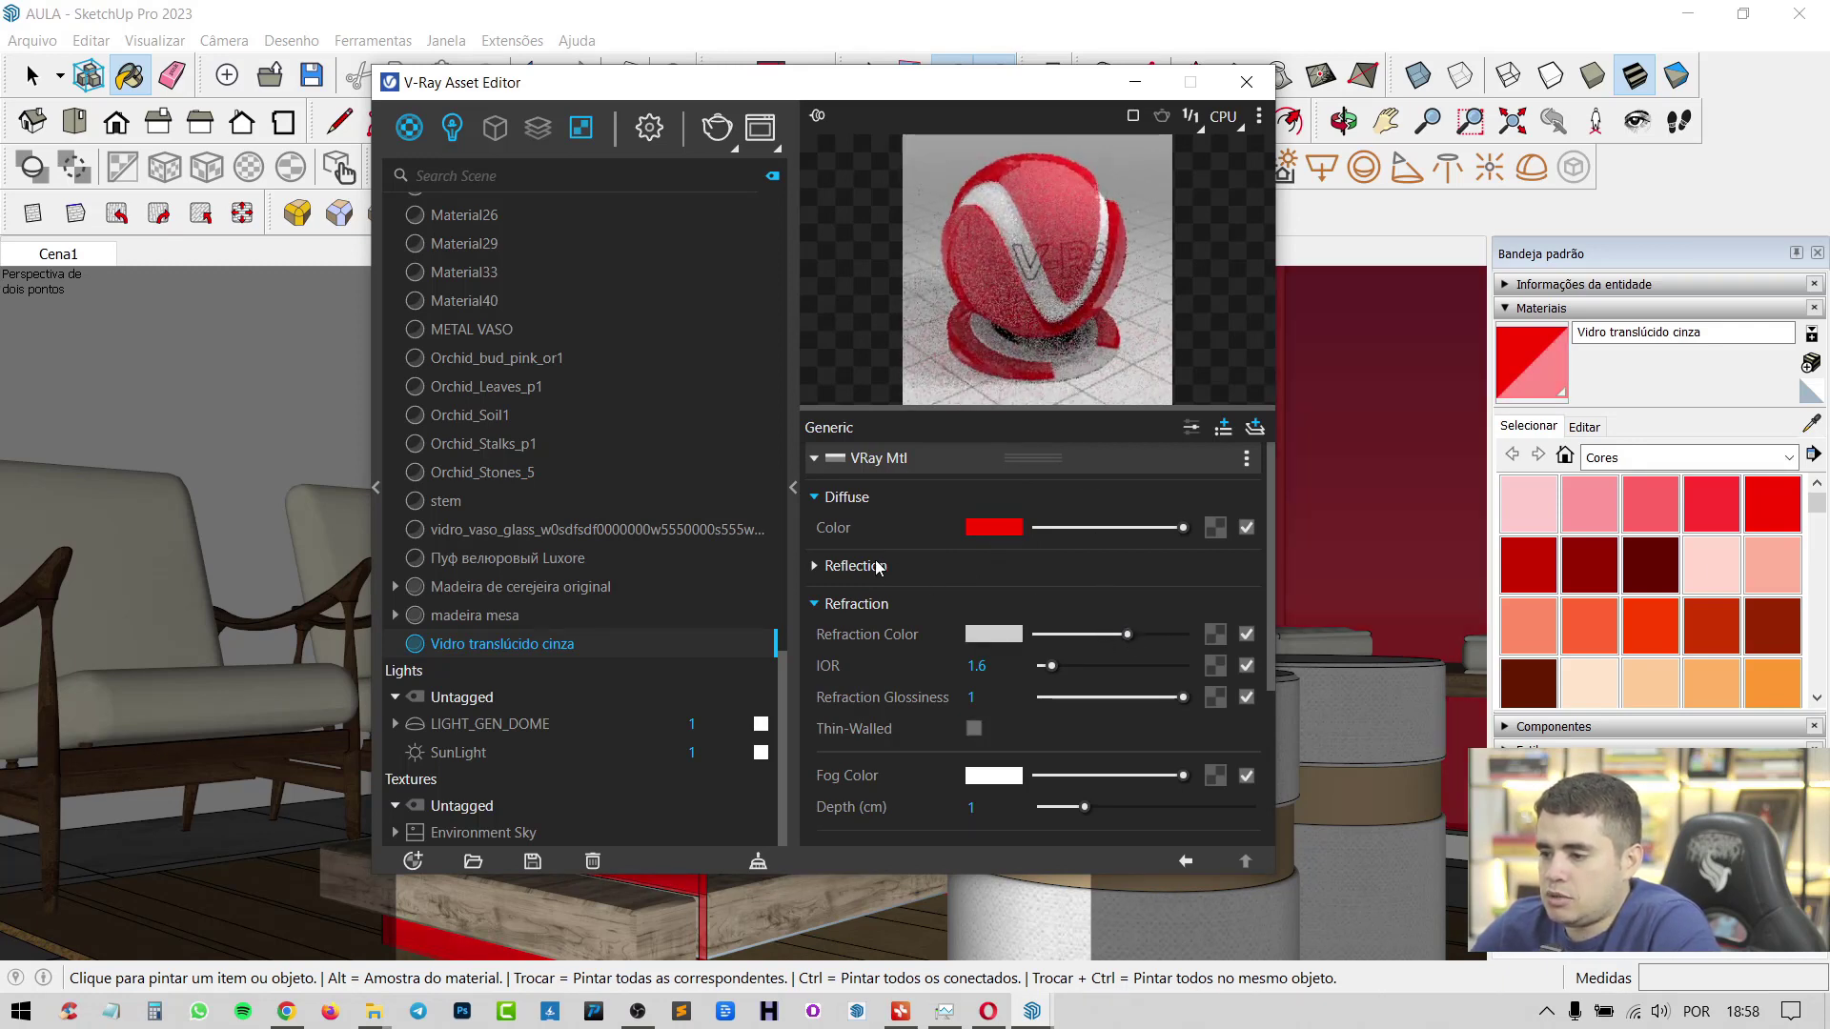
pyautogui.click(932, 572)
pyautogui.moveTo(1064, 596); pyautogui.dragTo(1199, 593)
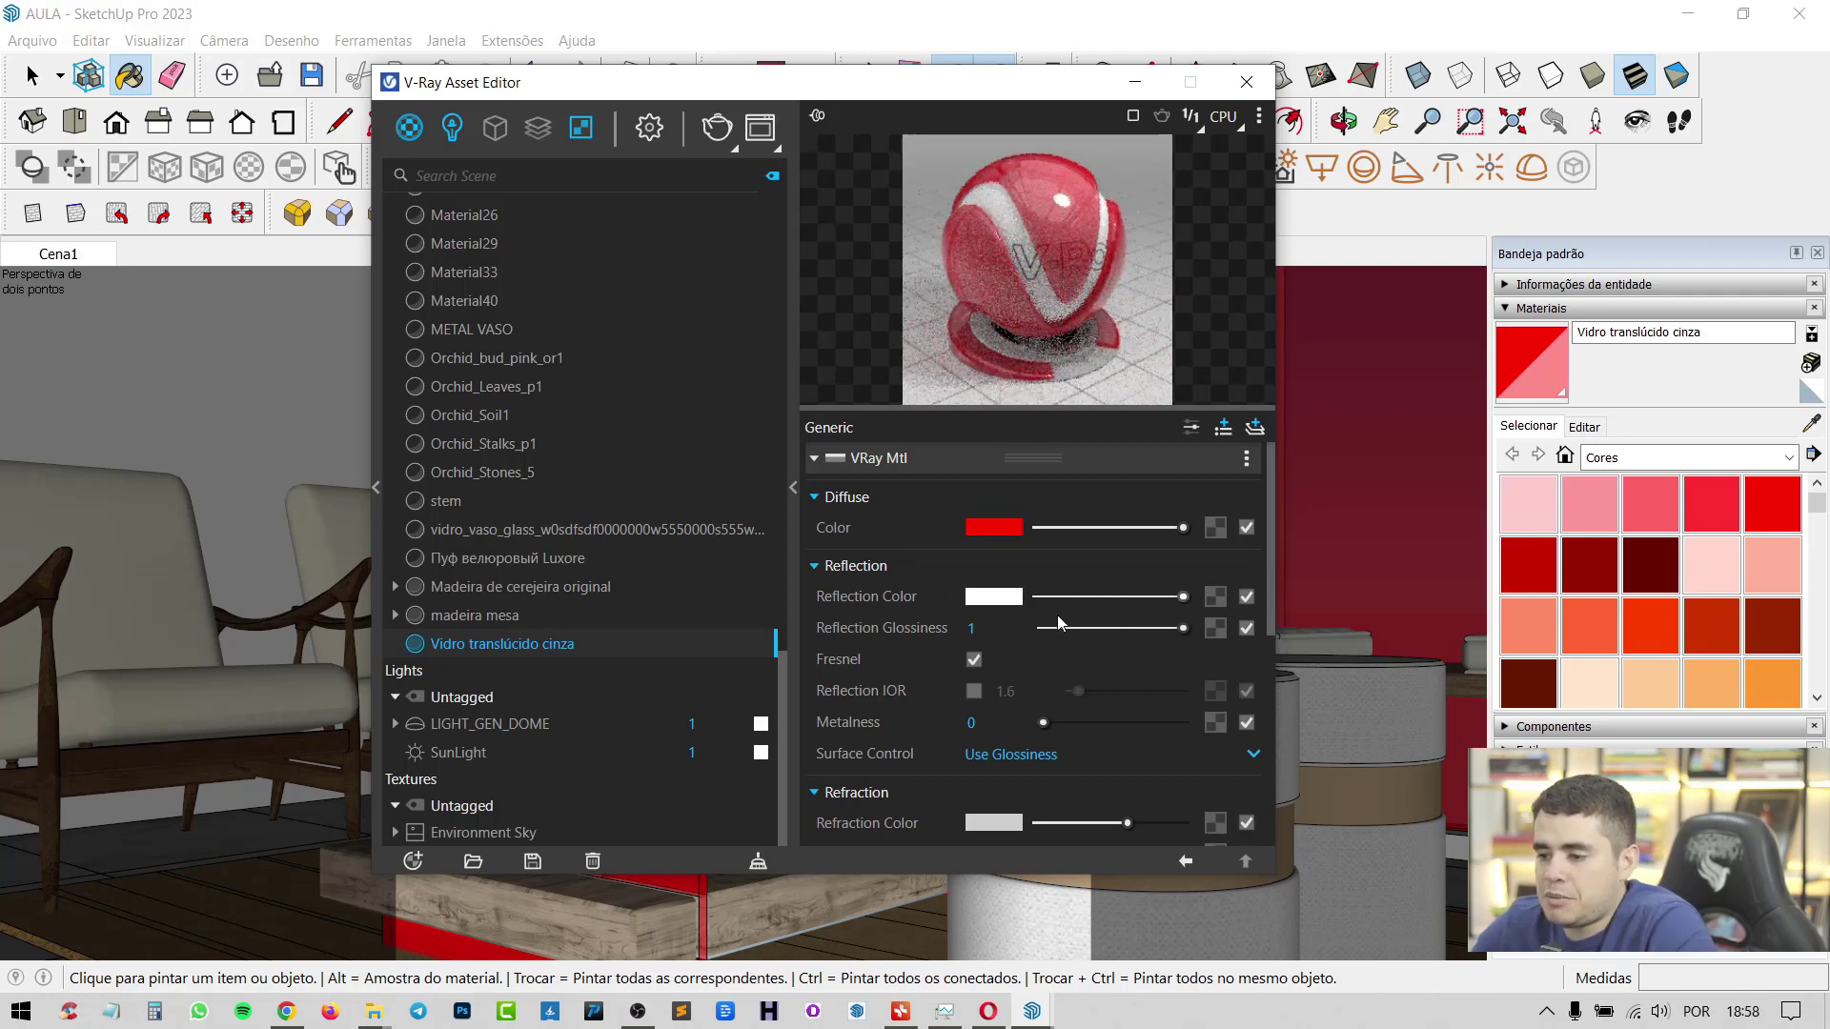
# Review the glass material's fog and bump settings, and close the asset editor
pyautogui.scroll(-5, 1081, 652)
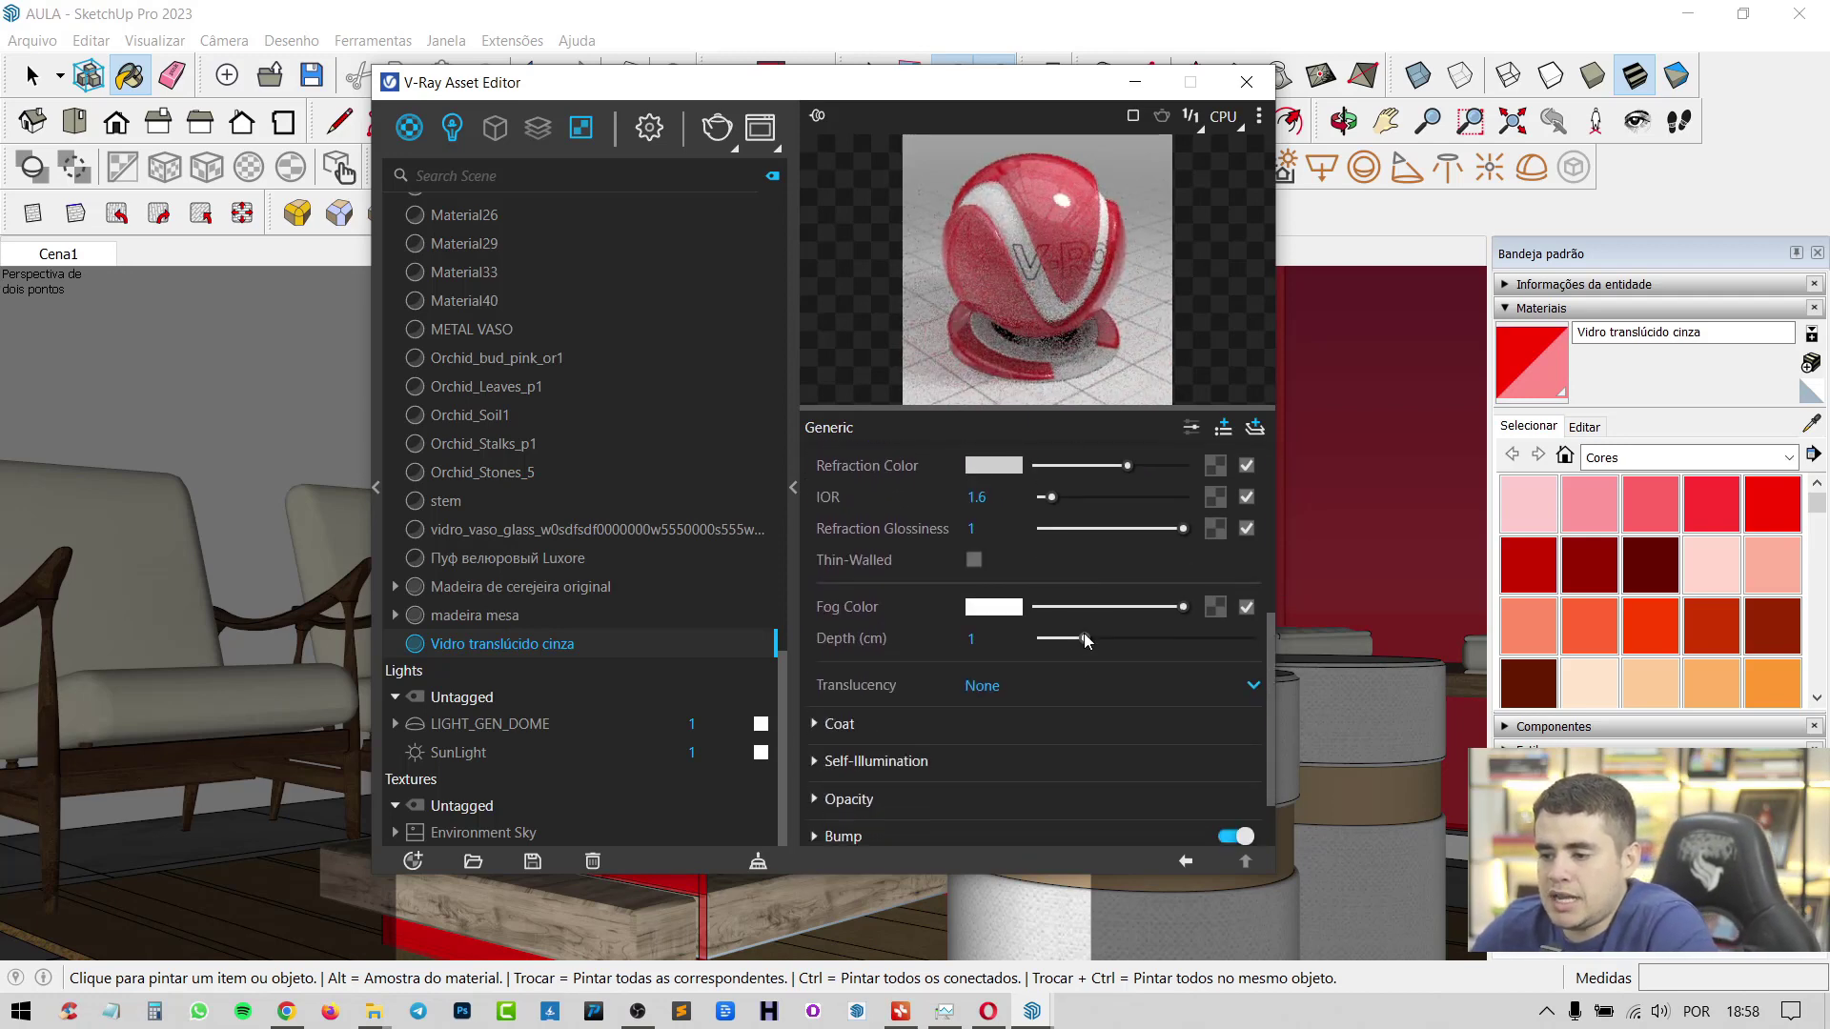
pyautogui.scroll(-2, 1001, 687)
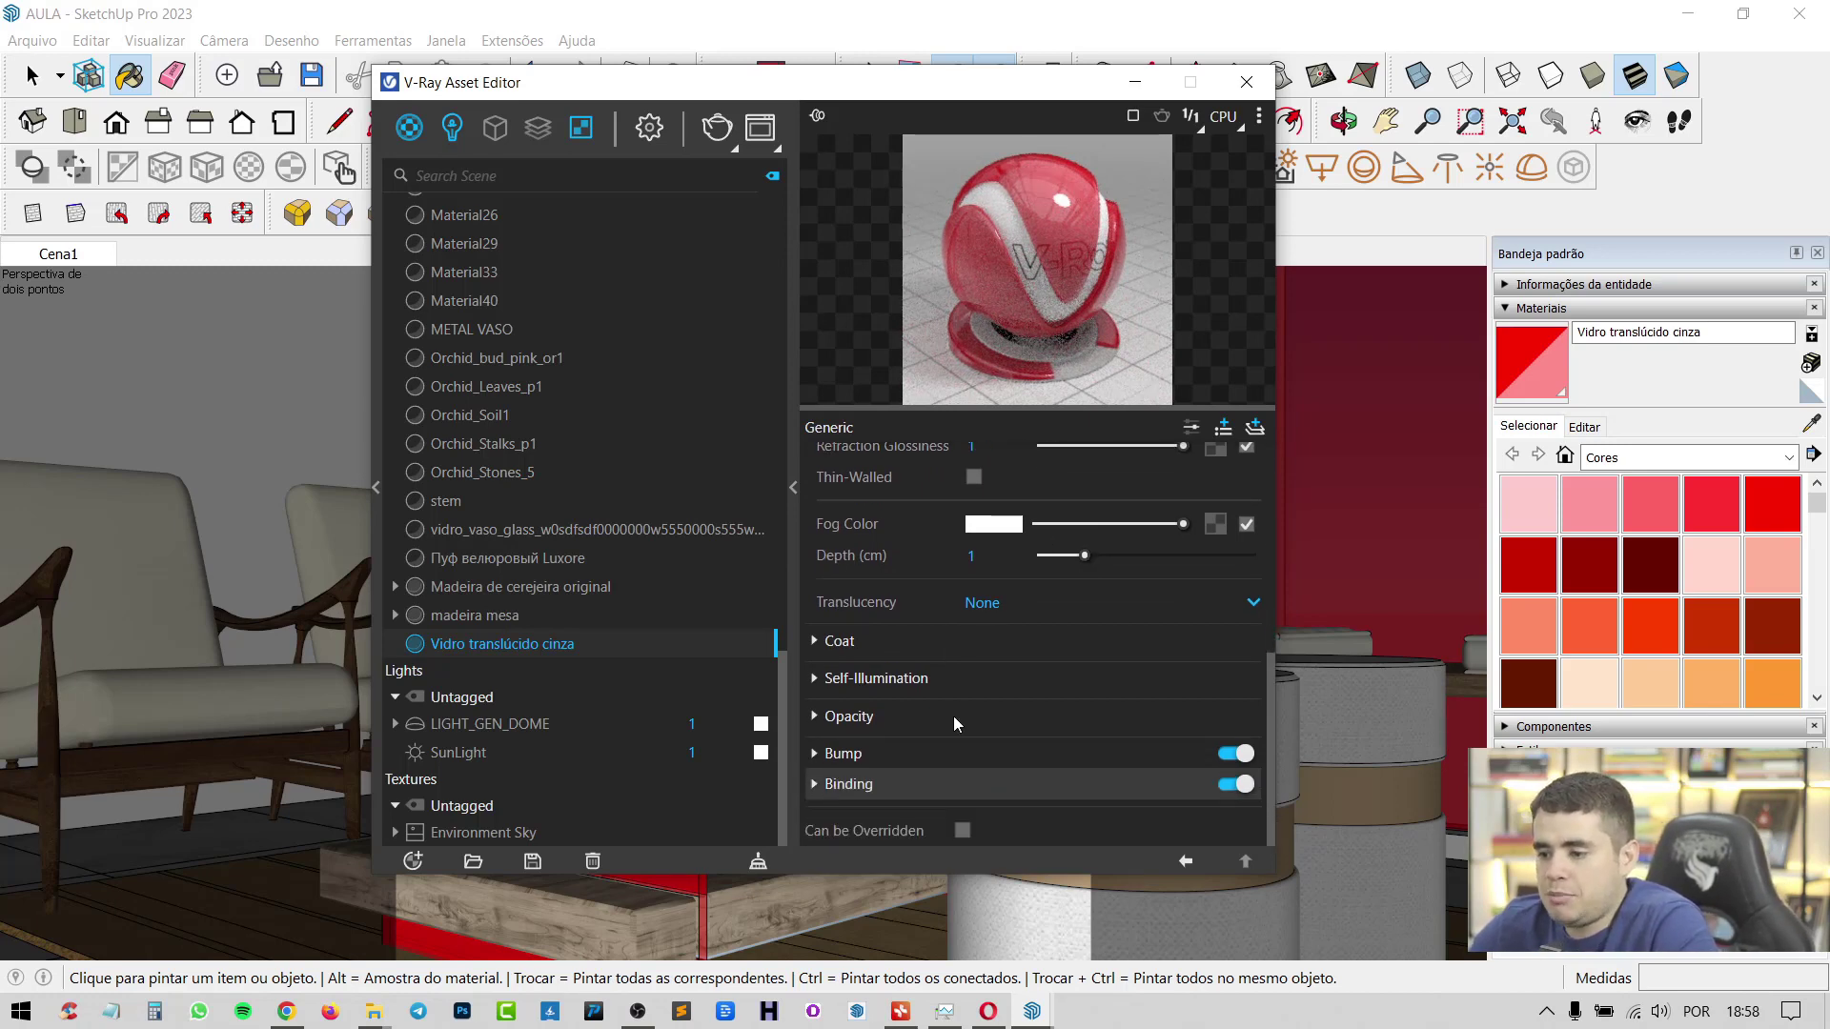
pyautogui.click(888, 752)
pyautogui.scroll(-2, 1007, 723)
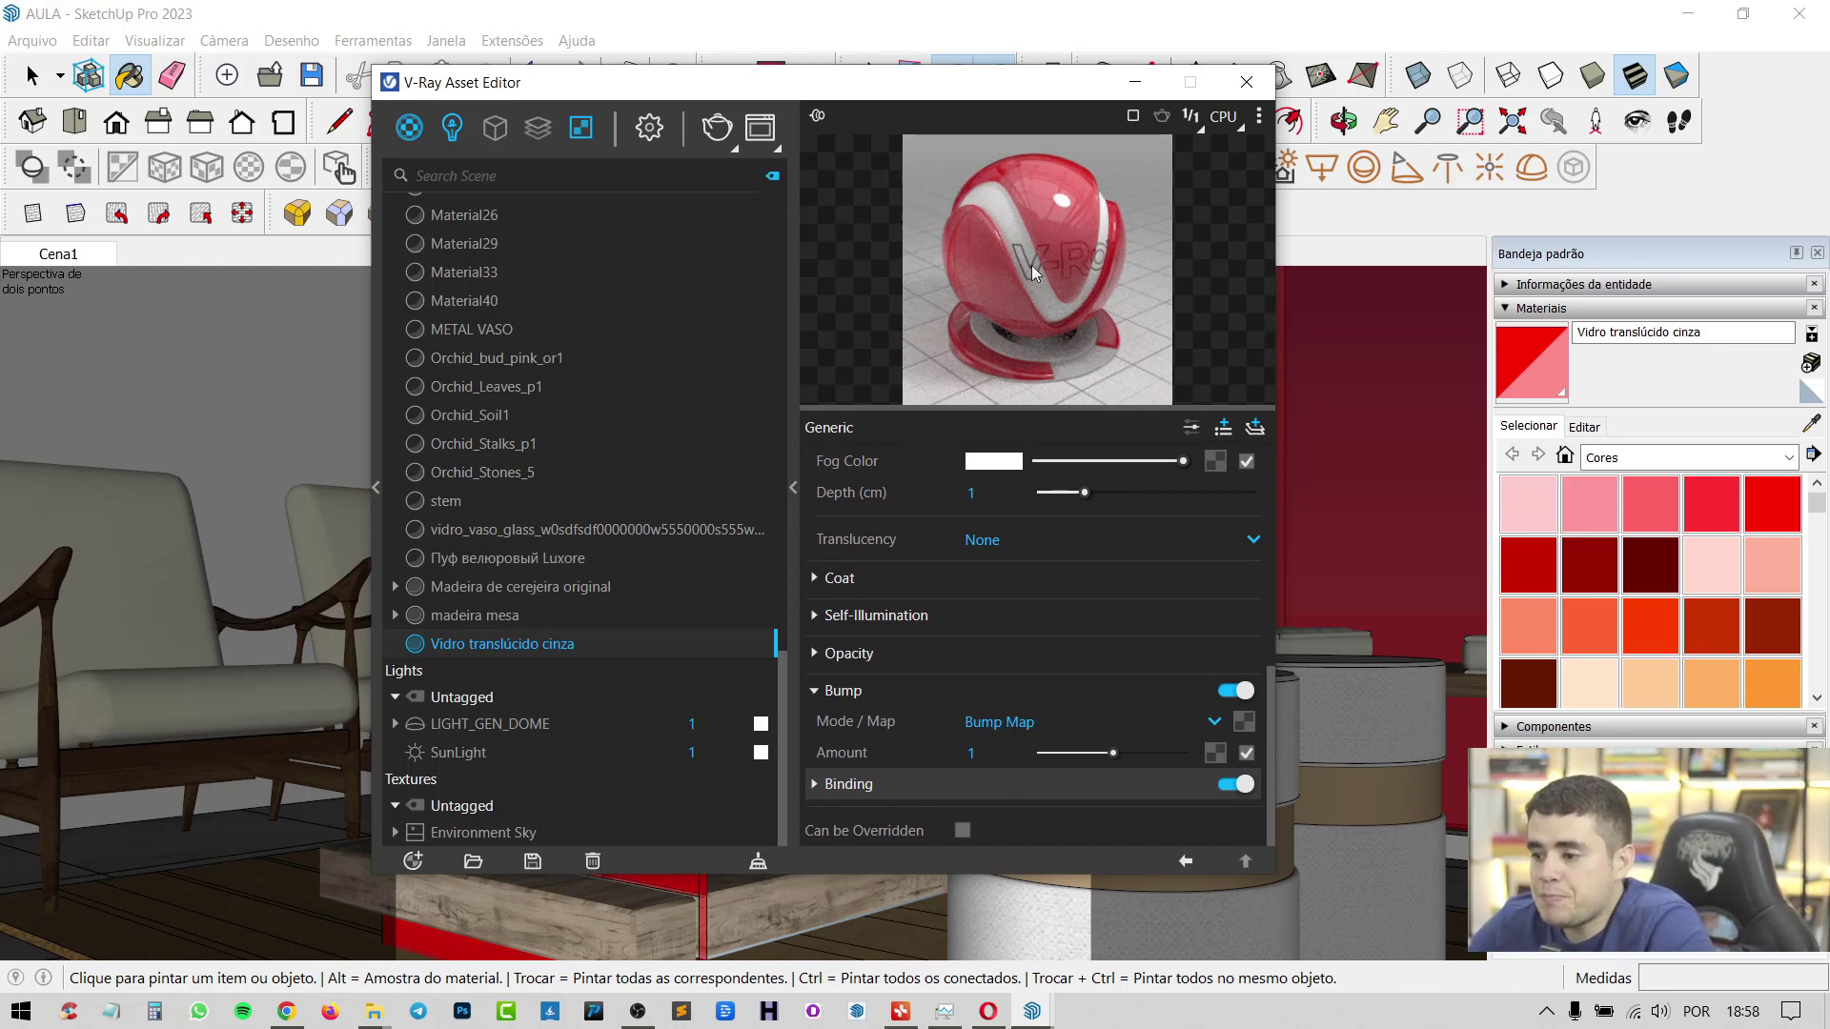
pyautogui.click(1246, 81)
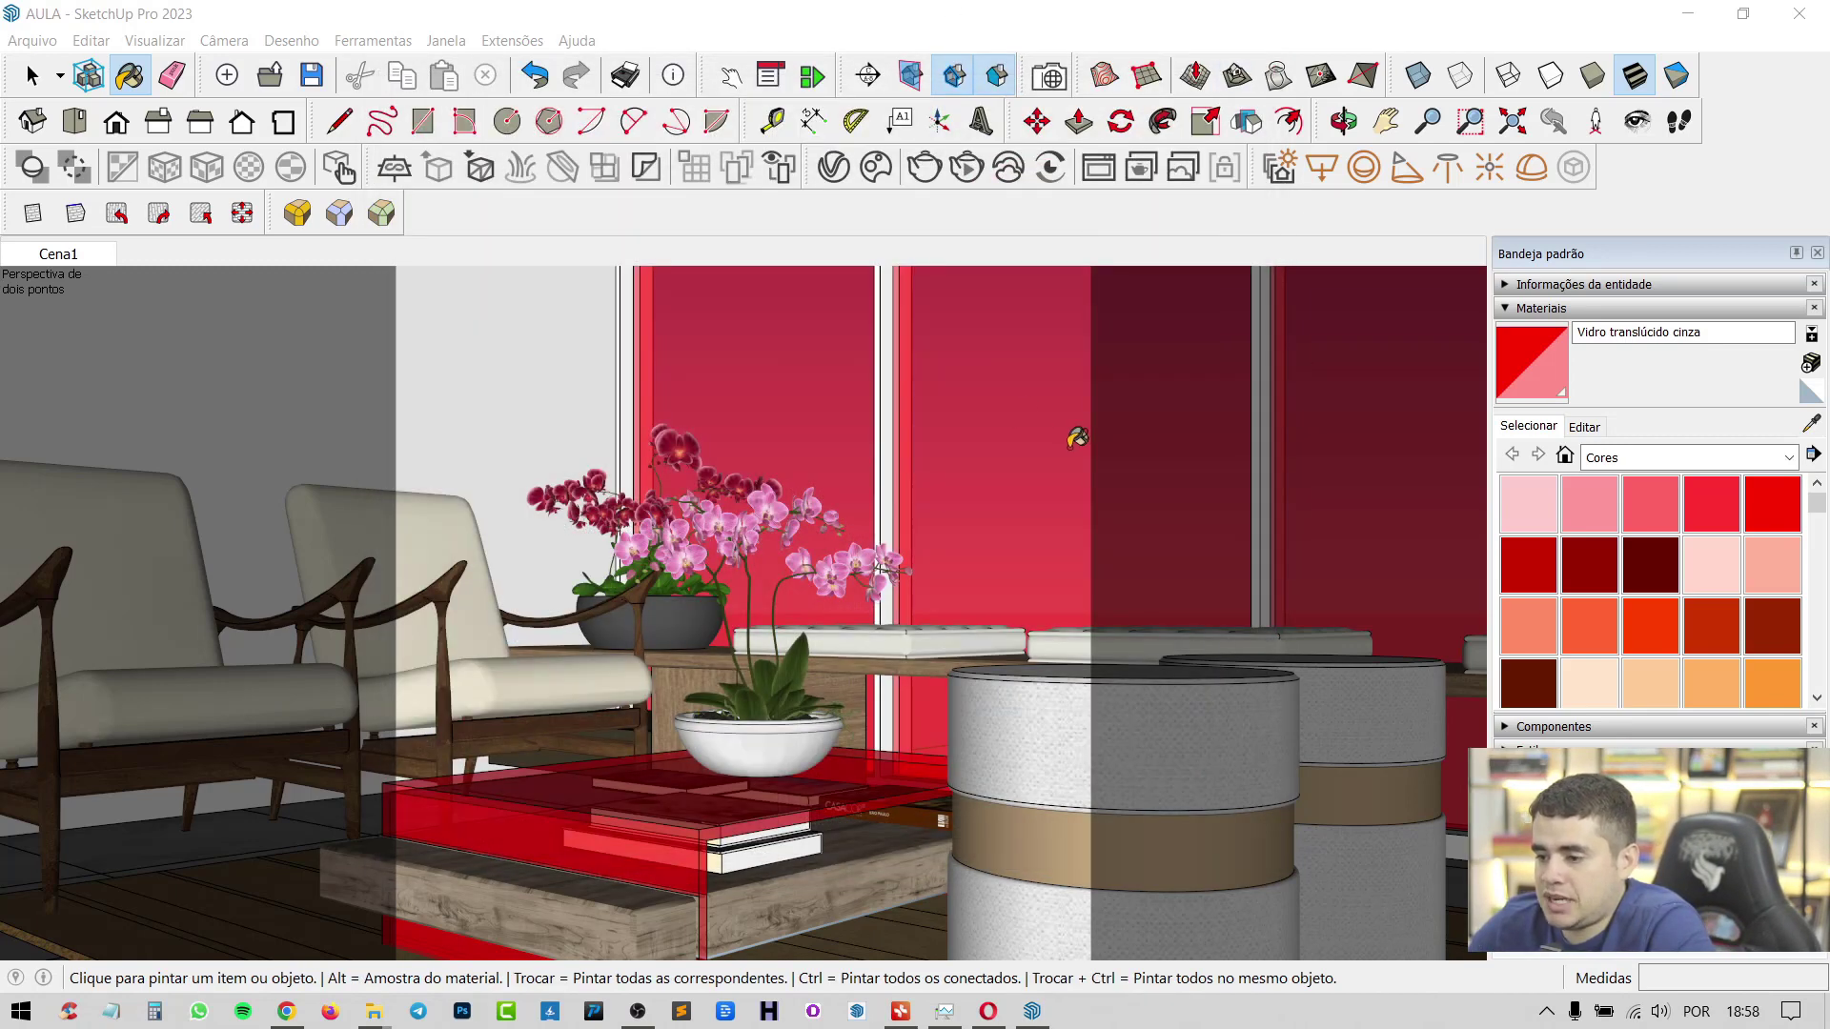